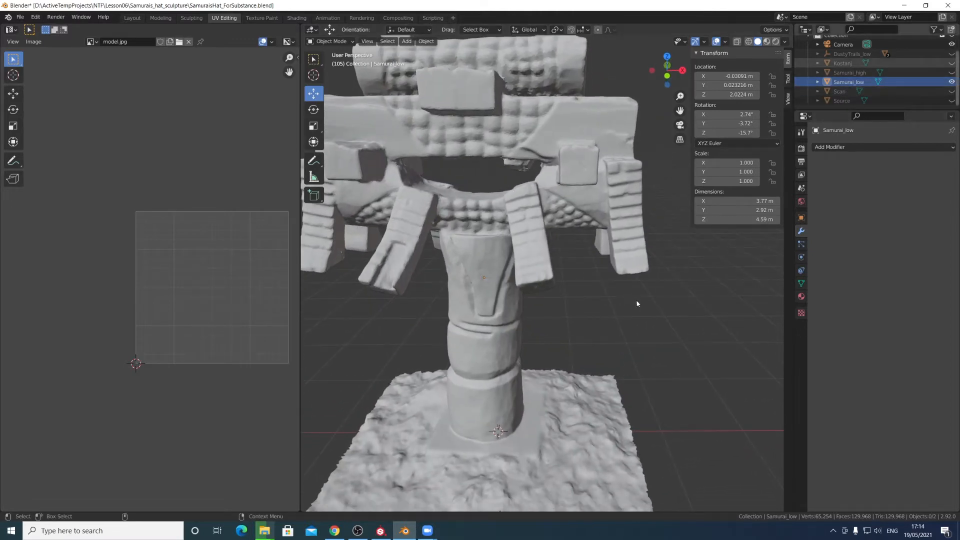
# - Inspect the samurai and cactus sculptures up close from several angles
pyautogui.keyDown('alt'); pyautogui.moveTo(608, 321); pyautogui.dragTo(258, 338, button='right'); pyautogui.keyUp('alt')
pyautogui.moveTo(381, 345)
pyautogui.mouseDown(button='middle')
pyautogui.moveTo(610, 353)
pyautogui.moveTo(520, 344)
pyautogui.moveTo(535, 351)
pyautogui.moveTo(539, 341)
pyautogui.moveTo(661, 359)
pyautogui.moveTo(672, 331)
pyautogui.moveTo(655, 328)
pyautogui.mouseUp(button='middle')
pyautogui.scroll(3, 656, 329)
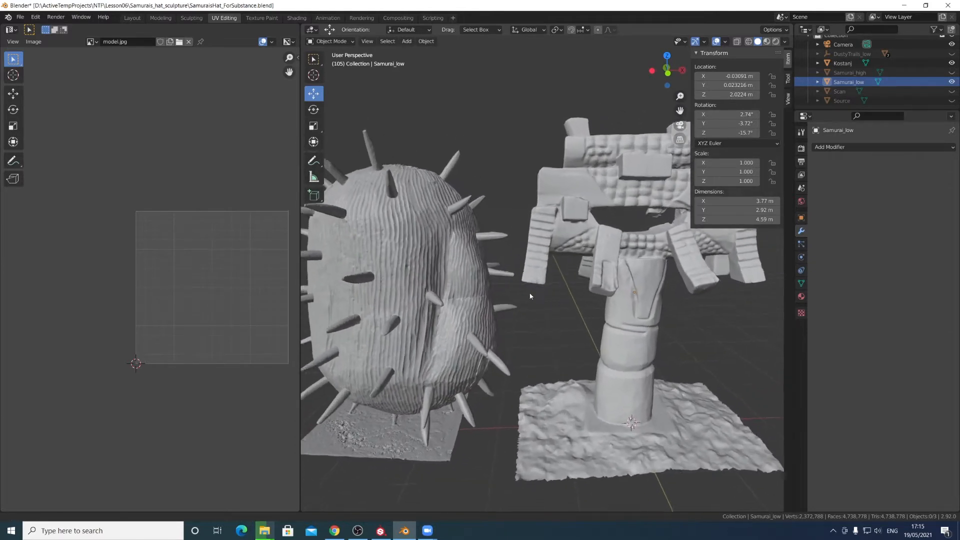
pyautogui.keyDown('shift'); pyautogui.moveTo(589, 294); pyautogui.dragTo(598, 333, button='middle'); pyautogui.keyUp('shift')
pyautogui.scroll(-3, 450, 318)
pyautogui.scroll(3, 340, 305)
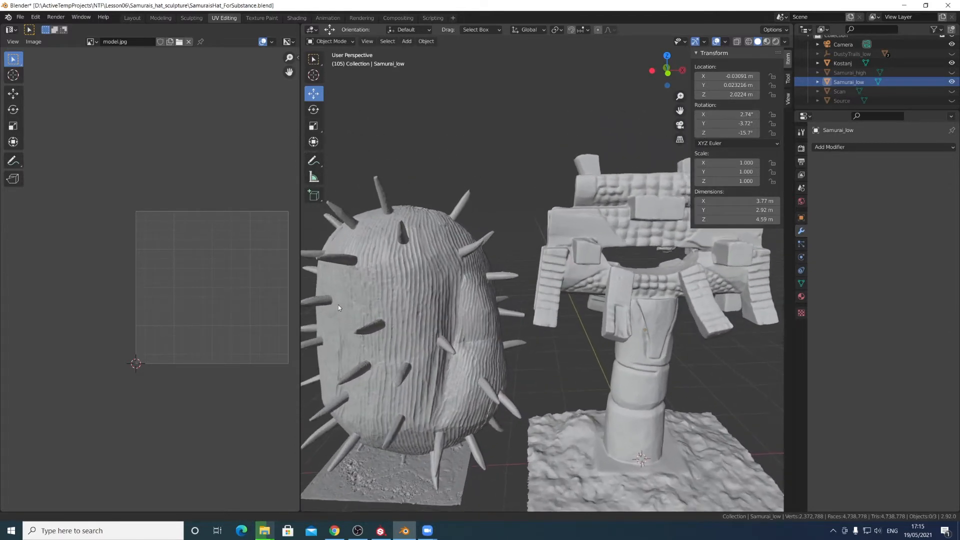
pyautogui.scroll(6, 470, 301)
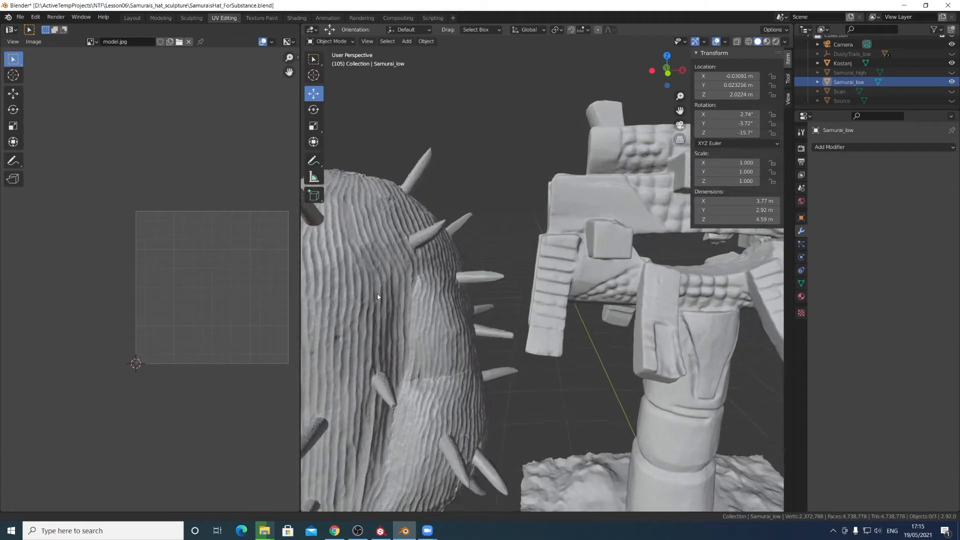
pyautogui.moveTo(384, 300); pyautogui.dragTo(495, 310, button='middle')
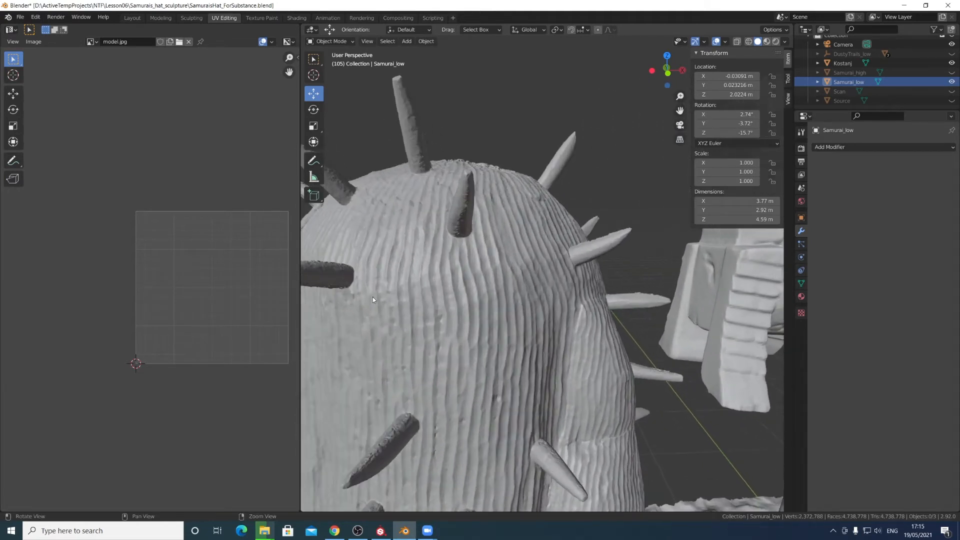
pyautogui.scroll(4, 443, 310)
pyautogui.scroll(-4, 564, 355)
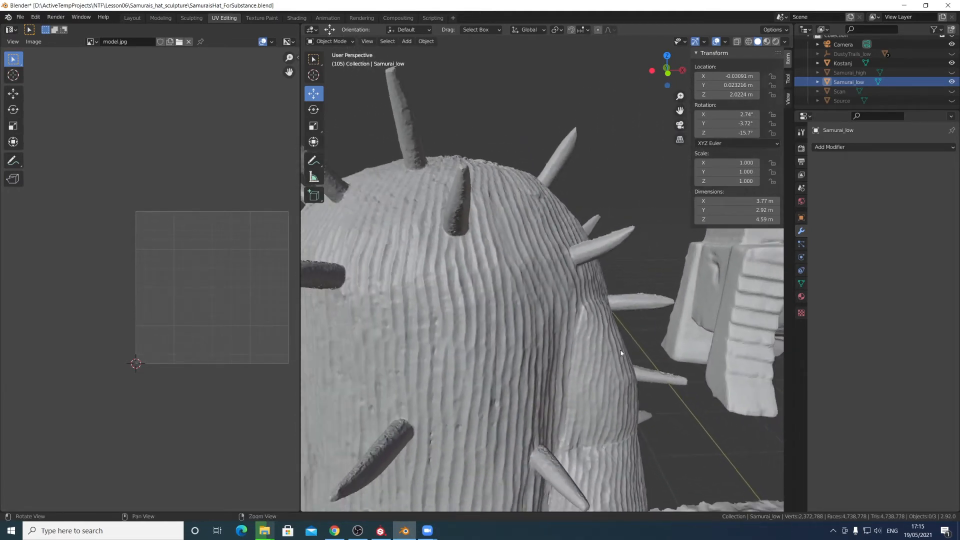
pyautogui.scroll(-4, 625, 350)
pyautogui.scroll(-5, 543, 314)
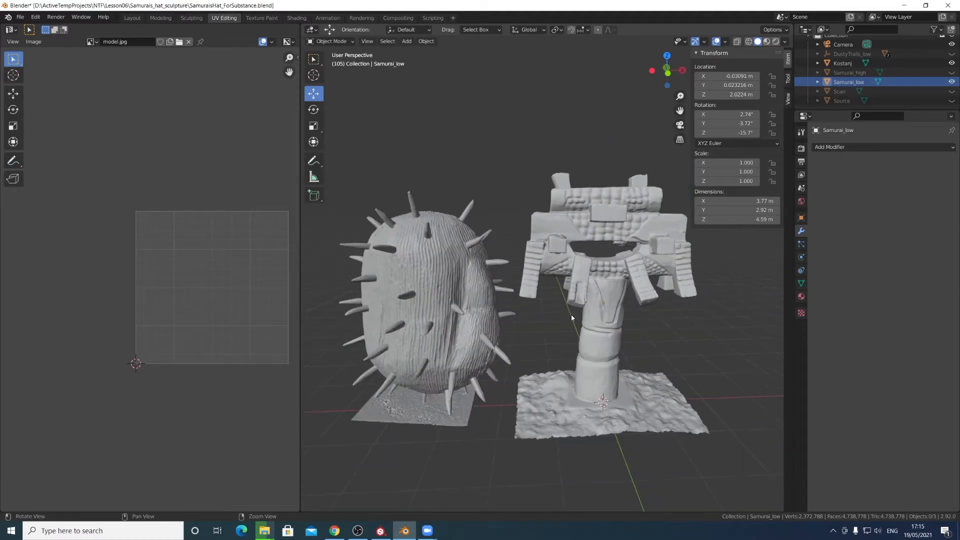
# - Orbit around the samurai hat sculpture to examine its band and hanging side panels
pyautogui.moveTo(538, 306); pyautogui.dragTo(559, 298, button='middle')
pyautogui.scroll(6, 559, 299)
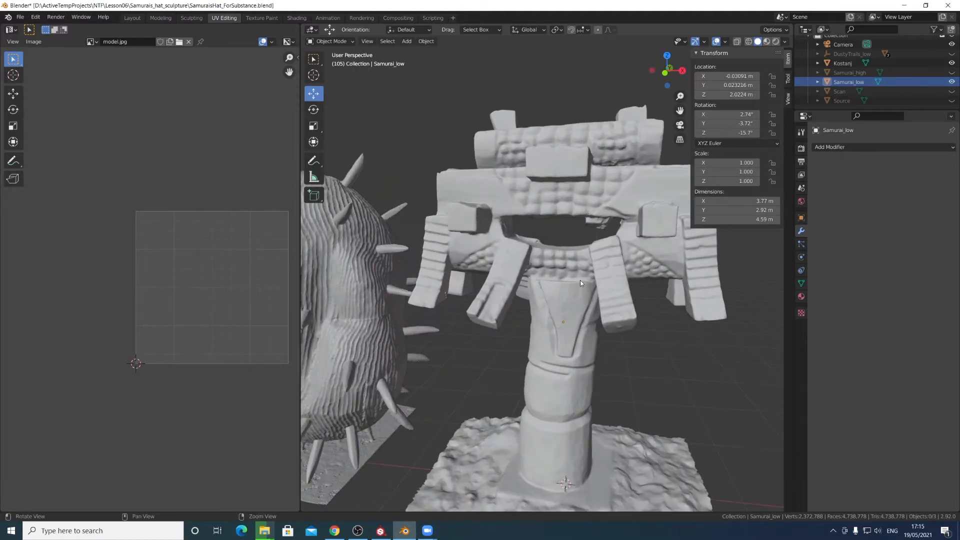
pyautogui.moveTo(515, 265); pyautogui.dragTo(552, 277, button='middle')
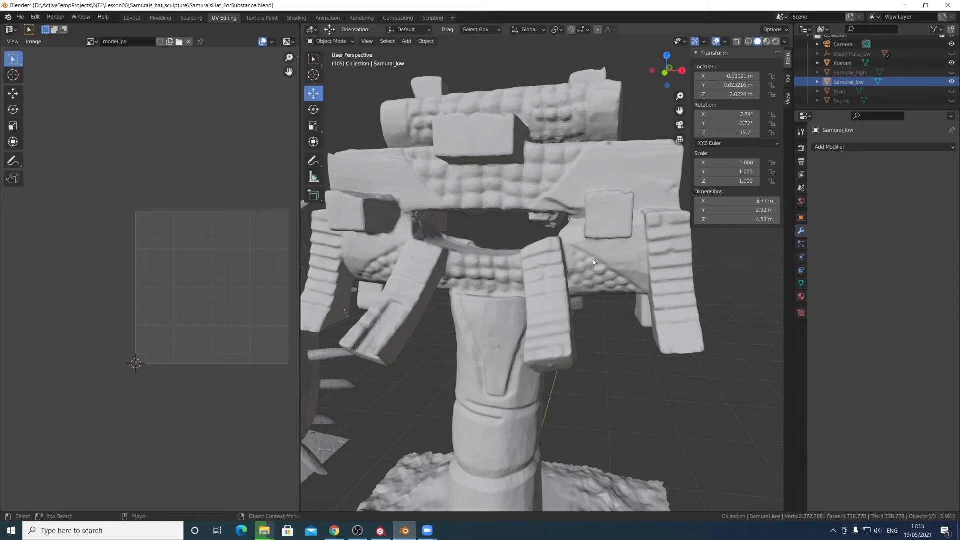
pyautogui.moveTo(651, 314); pyautogui.dragTo(634, 303, button='middle')
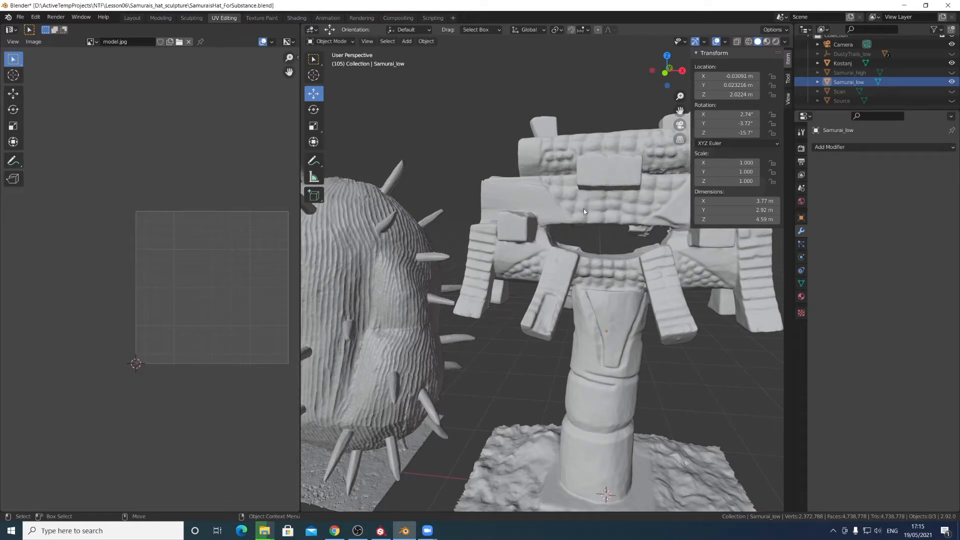
pyautogui.keyDown('alt'); pyautogui.moveTo(588, 232); pyautogui.dragTo(583, 256, button='middle'); pyautogui.keyUp('alt')
pyautogui.keyDown('alt'); pyautogui.moveTo(583, 256); pyautogui.dragTo(549, 304, button='right'); pyautogui.keyUp('alt')
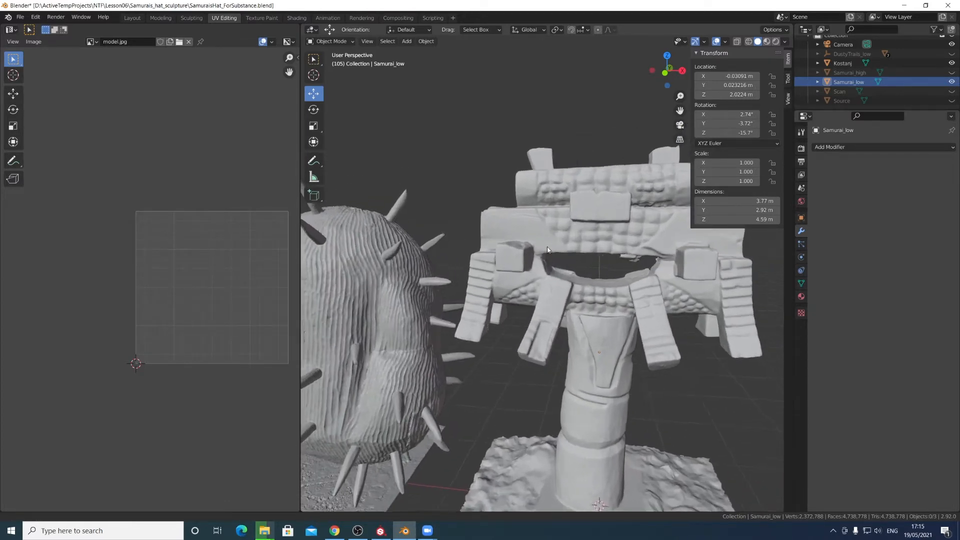
pyautogui.moveTo(548, 302); pyautogui.dragTo(612, 288, button='middle')
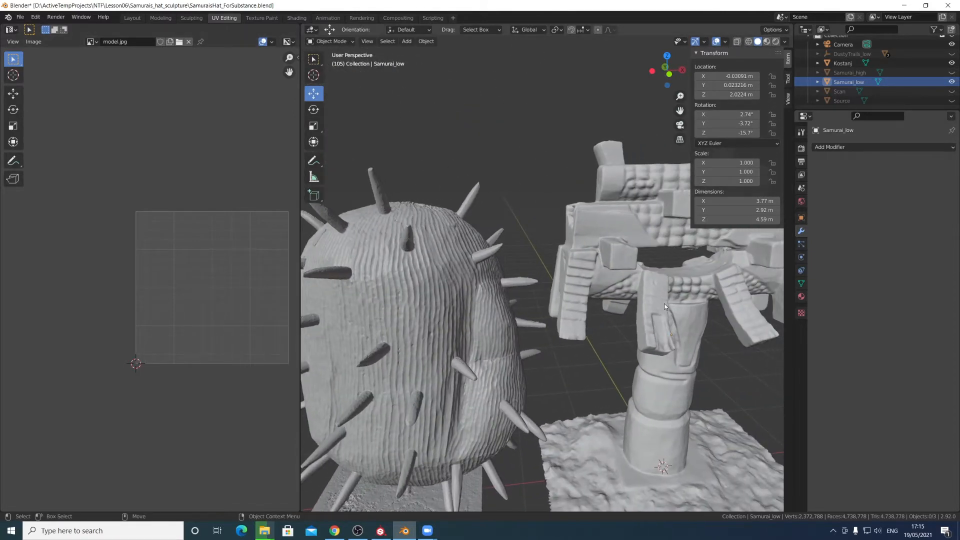
pyautogui.moveTo(670, 318); pyautogui.dragTo(645, 244, button='middle')
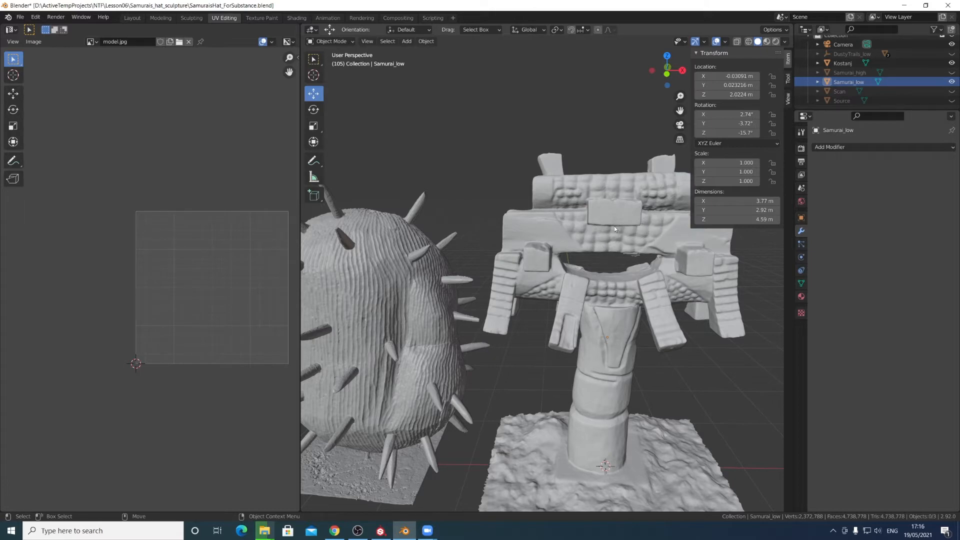
pyautogui.keyDown('alt'); pyautogui.moveTo(601, 222); pyautogui.dragTo(601, 258, button='right'); pyautogui.keyUp('alt')
pyautogui.keyDown('alt'); pyautogui.moveTo(600, 258); pyautogui.dragTo(653, 264, button='middle'); pyautogui.keyUp('alt')
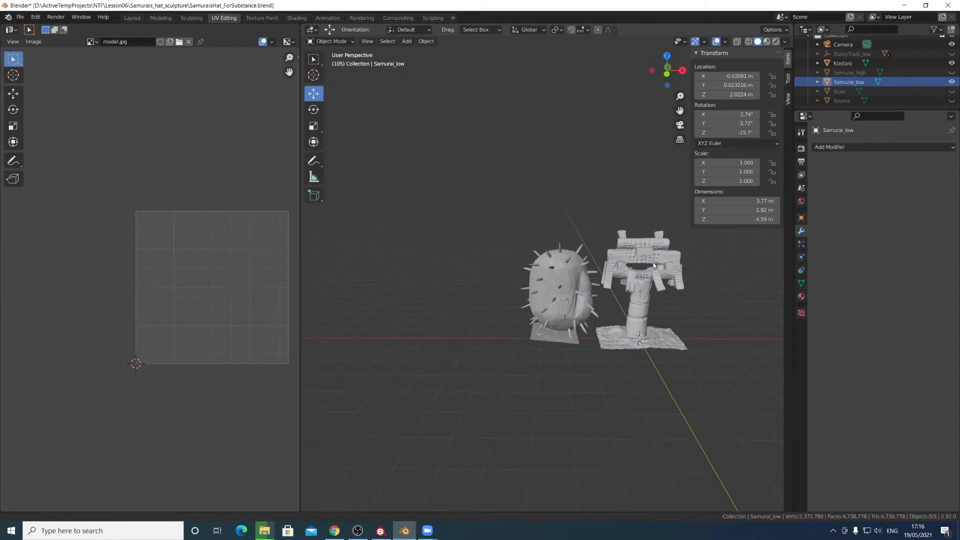
pyautogui.keyDown('alt'); pyautogui.moveTo(644, 296); pyautogui.dragTo(615, 322, button='middle'); pyautogui.keyUp('alt')
# - Select the Scan object and frame it in the view
pyautogui.scroll(-6, 652, 321)
pyautogui.scroll(2, 660, 325)
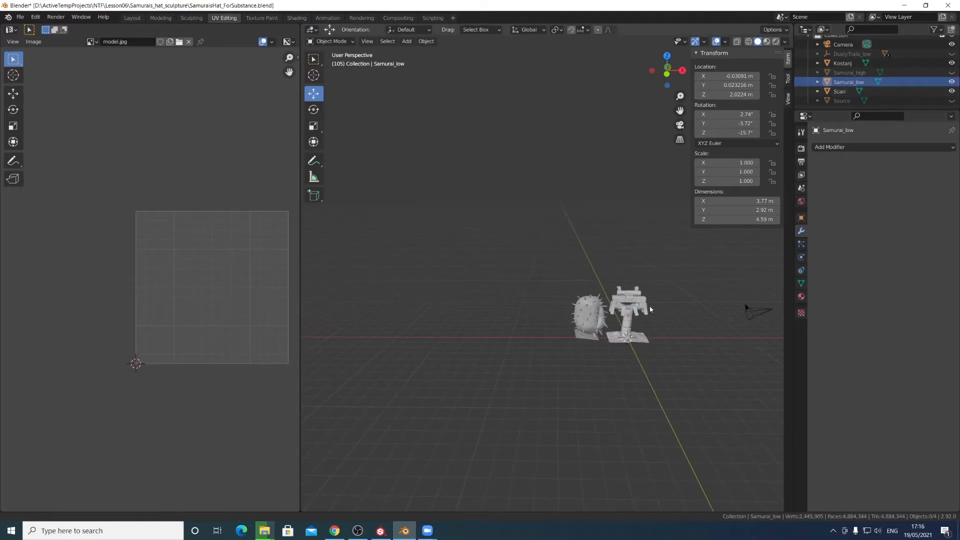
pyautogui.scroll(-2, 650, 309)
pyautogui.scroll(-7, 452, 311)
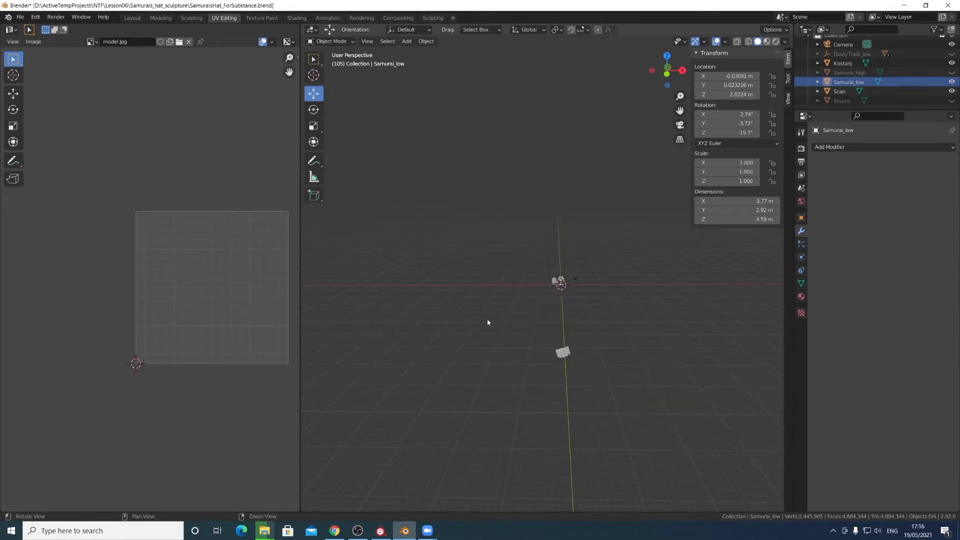
pyautogui.moveTo(488, 322); pyautogui.dragTo(574, 375, button='middle')
pyautogui.click(541, 354)
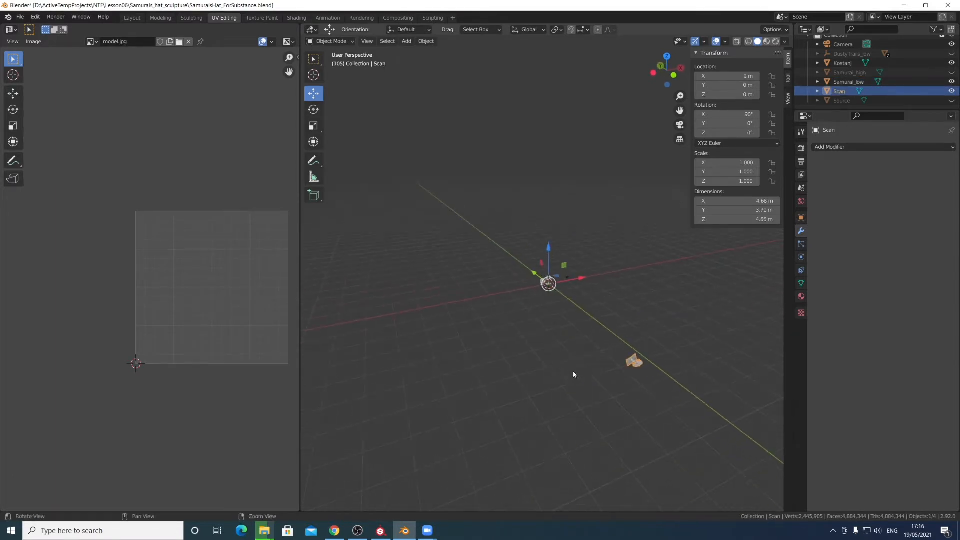
pyautogui.press('KP_Decimal')
# - Hide the Scan object from the viewport
pyautogui.scroll(2, 599, 341)
pyautogui.scroll(-3, 783, 360)
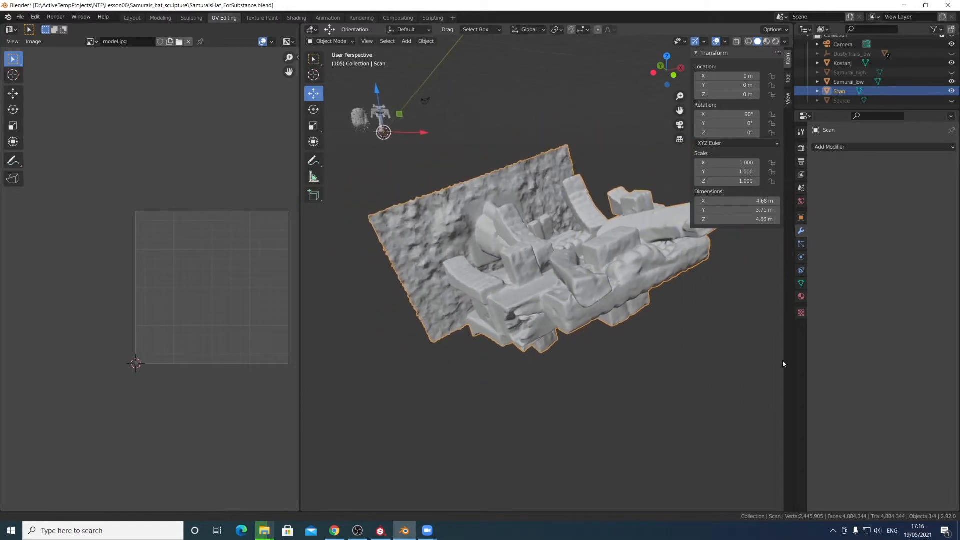
pyautogui.scroll(-5, 670, 307)
pyautogui.moveTo(670, 309); pyautogui.dragTo(616, 348, button='middle')
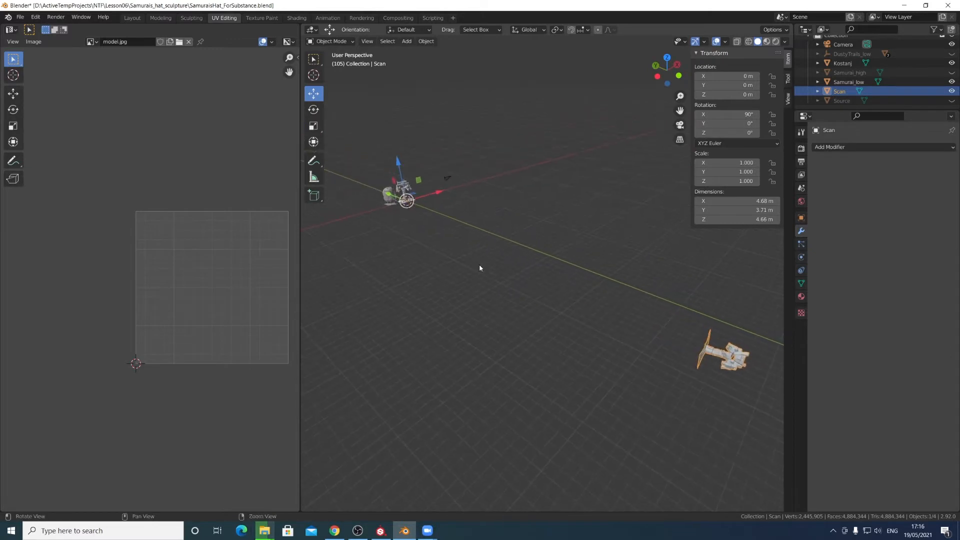
pyautogui.moveTo(479, 268); pyautogui.dragTo(453, 250, button='middle')
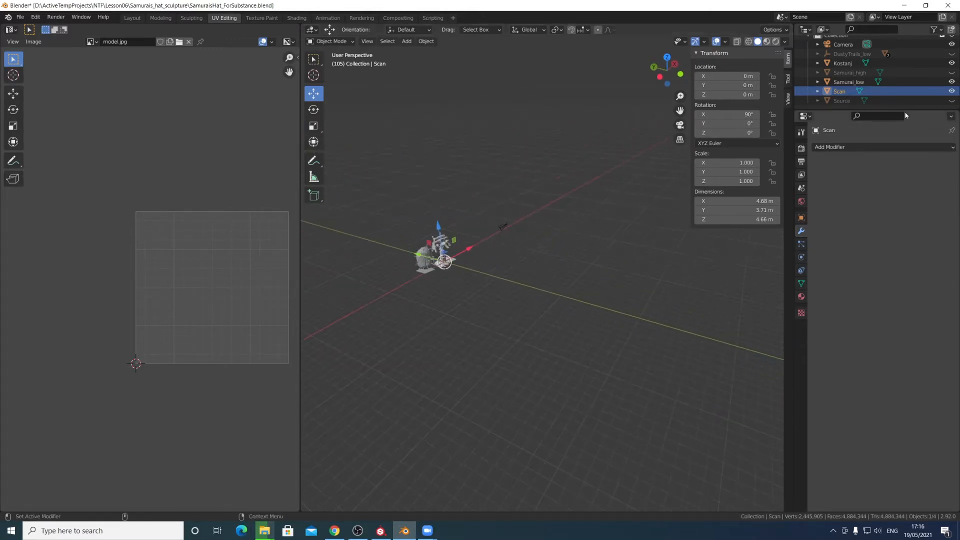
pyautogui.click(951, 92)
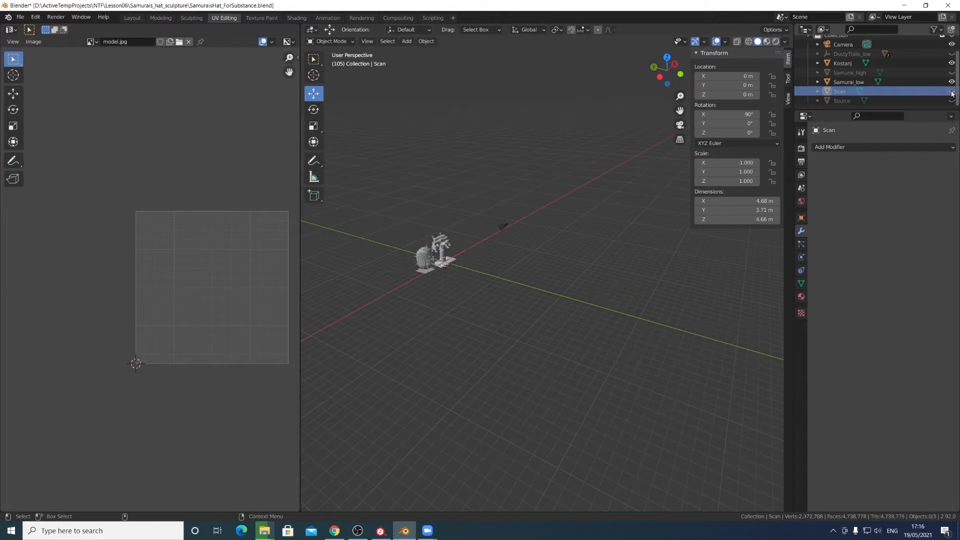
# - Select the Samurai_low mesh and frame it in the view
pyautogui.scroll(3, 599, 279)
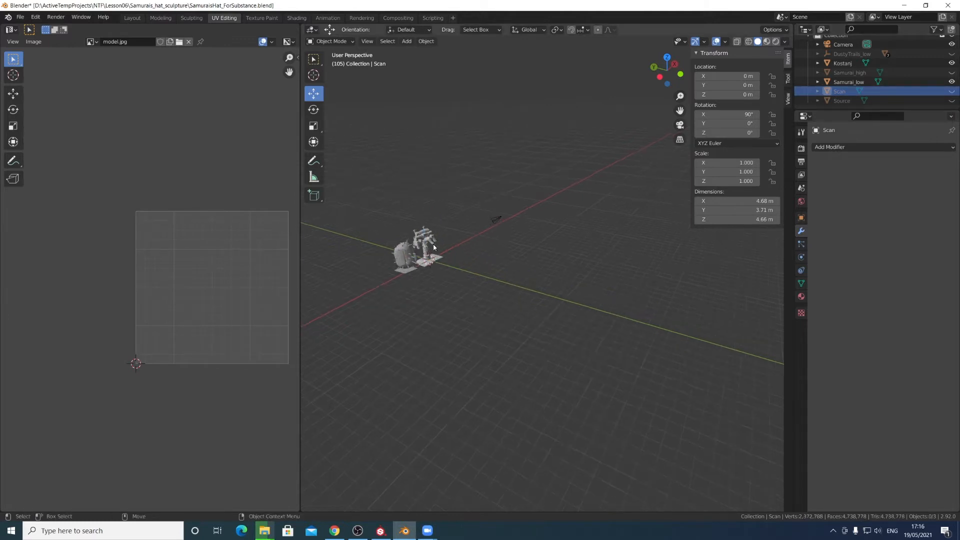
pyautogui.click(406, 258)
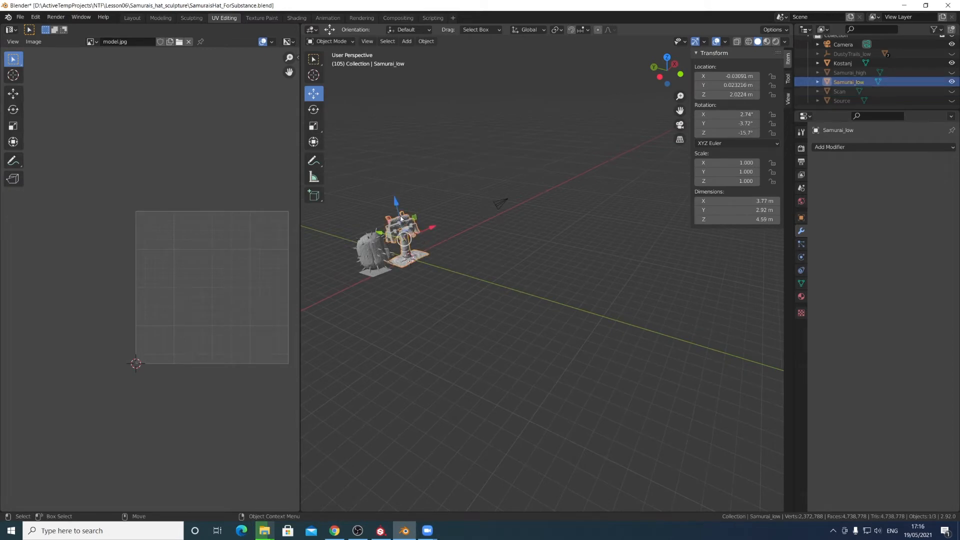
pyautogui.press('KP_Decimal')
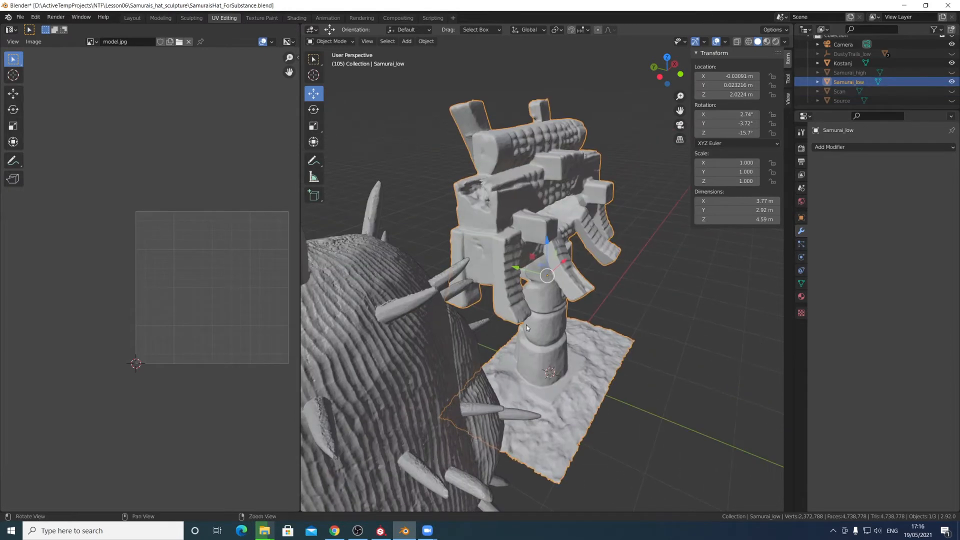
# - Hide the Kostanj cactus object from the viewport
pyautogui.moveTo(526, 324); pyautogui.dragTo(443, 310, button='middle')
pyautogui.keyDown('shift'); pyautogui.moveTo(550, 306); pyautogui.dragTo(423, 248, button='middle'); pyautogui.keyUp('shift')
pyautogui.scroll(3, 578, 260)
pyautogui.scroll(-2, 578, 260)
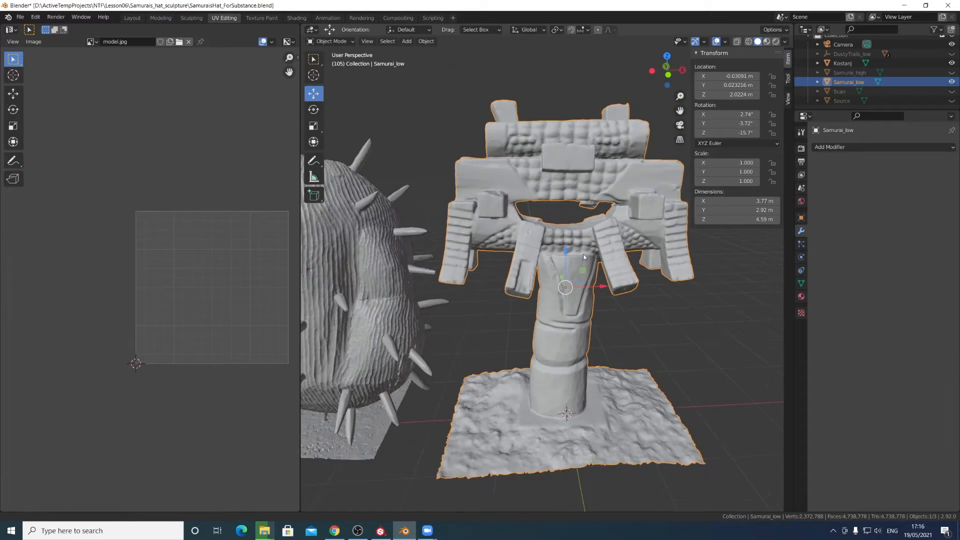
pyautogui.keyDown('shift'); pyautogui.moveTo(578, 260); pyautogui.dragTo(558, 258, button='middle'); pyautogui.keyUp('shift')
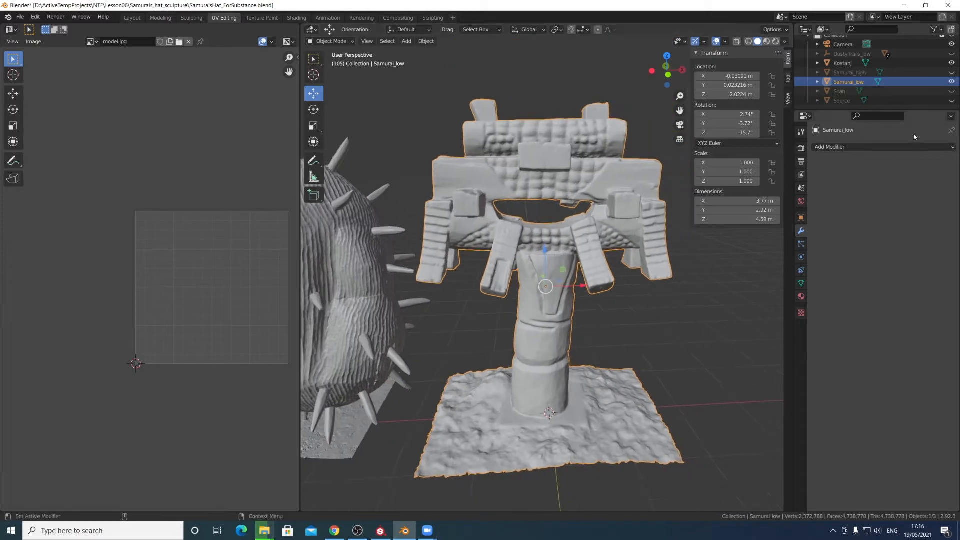
pyautogui.click(952, 63)
# - Examine the hat's inner band and opening up close
pyautogui.moveTo(606, 208); pyautogui.dragTo(529, 293, button='middle')
pyautogui.scroll(5, 493, 231)
pyautogui.keyDown('alt'); pyautogui.moveTo(529, 293); pyautogui.dragTo(491, 284); pyautogui.keyUp('alt')
pyautogui.keyDown('alt'); pyautogui.moveTo(500, 266); pyautogui.dragTo(514, 287, button='middle'); pyautogui.keyUp('alt')
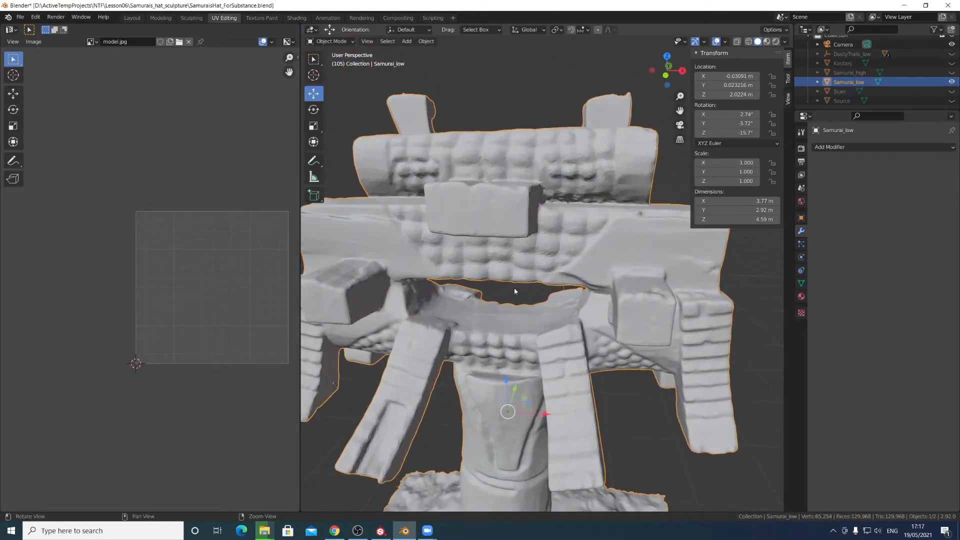
pyautogui.keyDown('alt'); pyautogui.moveTo(514, 287); pyautogui.dragTo(565, 304, button='right'); pyautogui.keyUp('alt')
pyautogui.scroll(5, 566, 307)
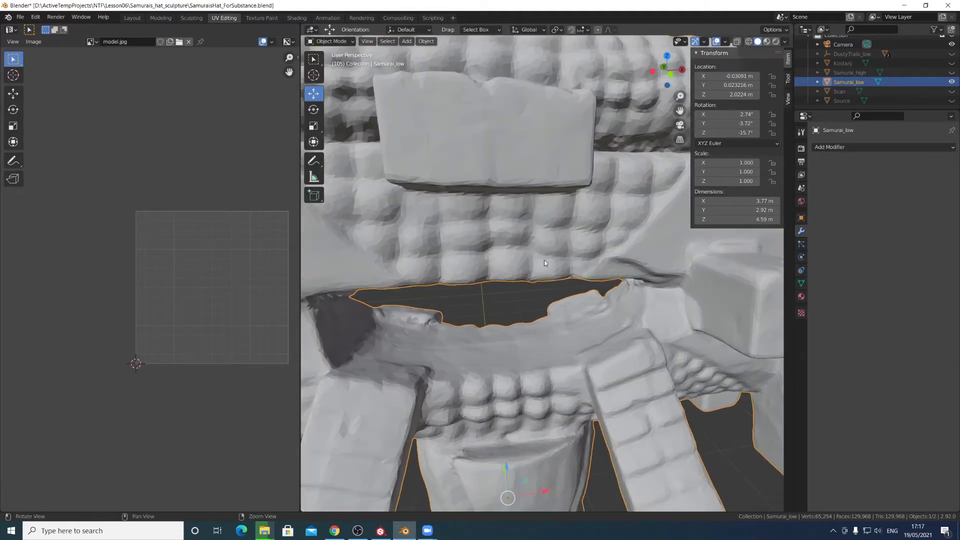
pyautogui.moveTo(500, 253)
pyautogui.mouseDown(button='middle')
pyautogui.moveTo(590, 259)
pyautogui.moveTo(483, 250)
pyautogui.mouseUp(button='middle')
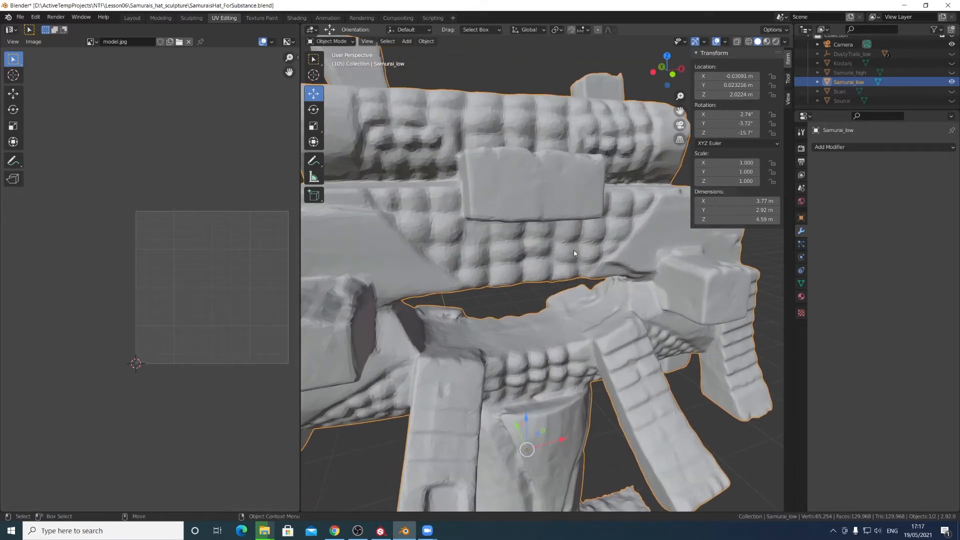
# - Apply Shade Smooth to the Samurai_low mesh
pyautogui.moveTo(562, 249); pyautogui.dragTo(591, 302, button='middle')
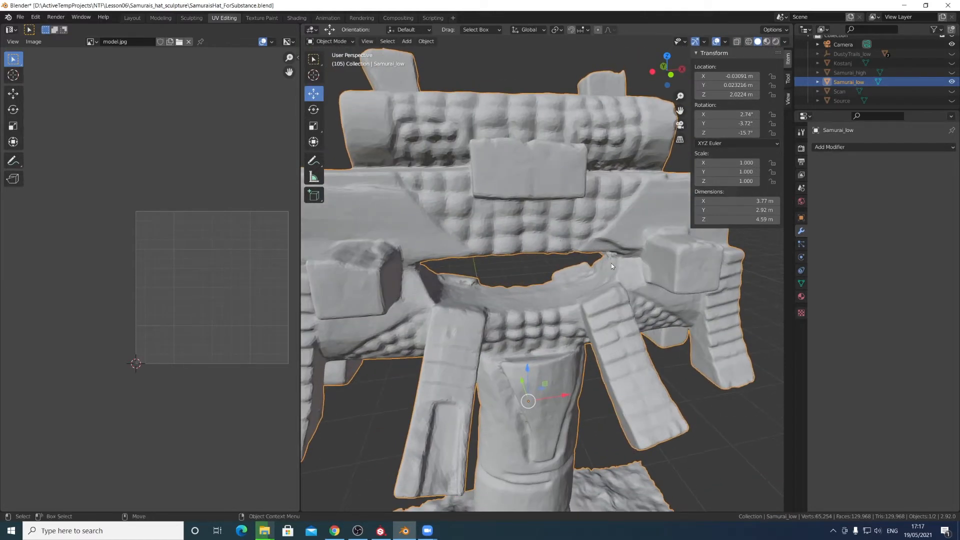
pyautogui.moveTo(598, 266); pyautogui.dragTo(557, 224, button='middle')
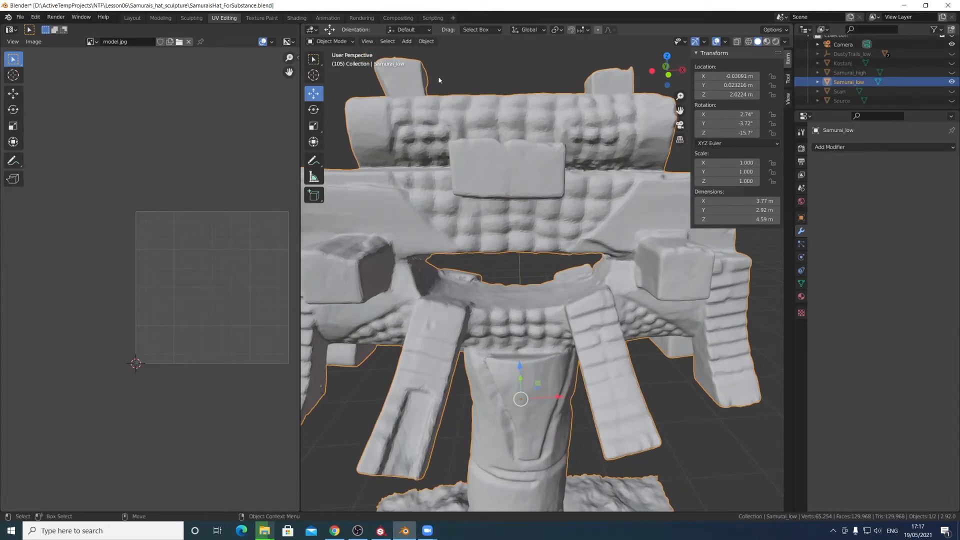
pyautogui.click(427, 42)
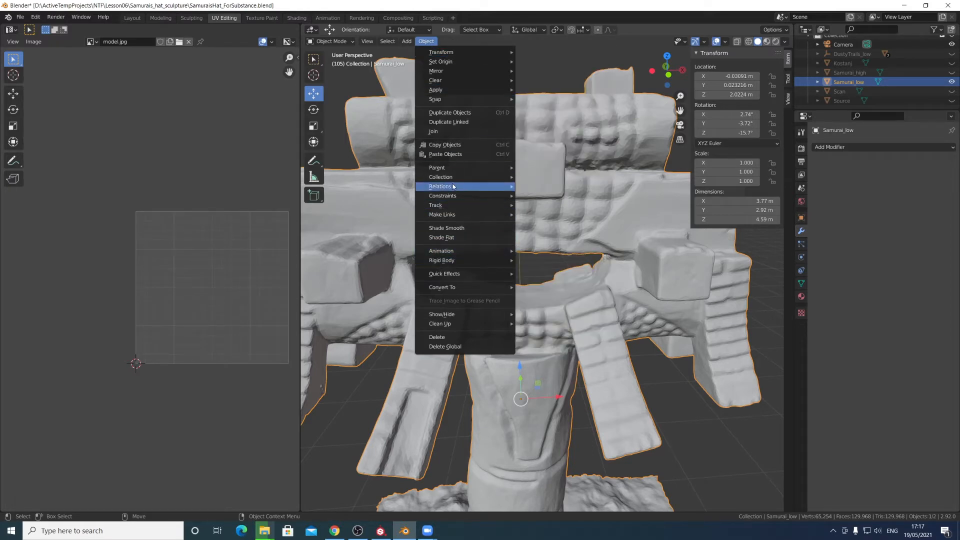
pyautogui.click(463, 229)
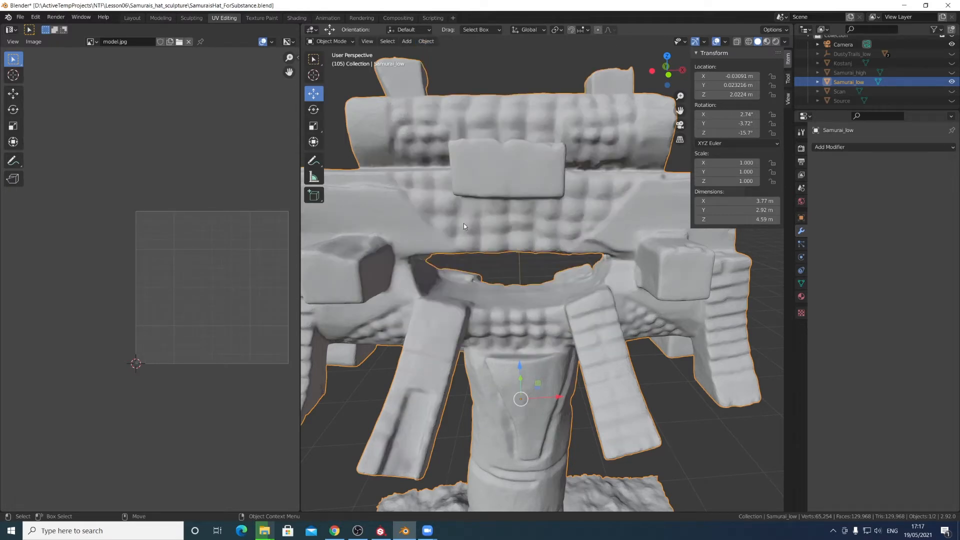
# - Switch the Samurai_low mesh into Edit Mode
pyautogui.moveTo(470, 233); pyautogui.dragTo(533, 266, button='middle')
pyautogui.scroll(-2, 576, 335)
pyautogui.scroll(3, 603, 354)
pyautogui.scroll(4, 534, 266)
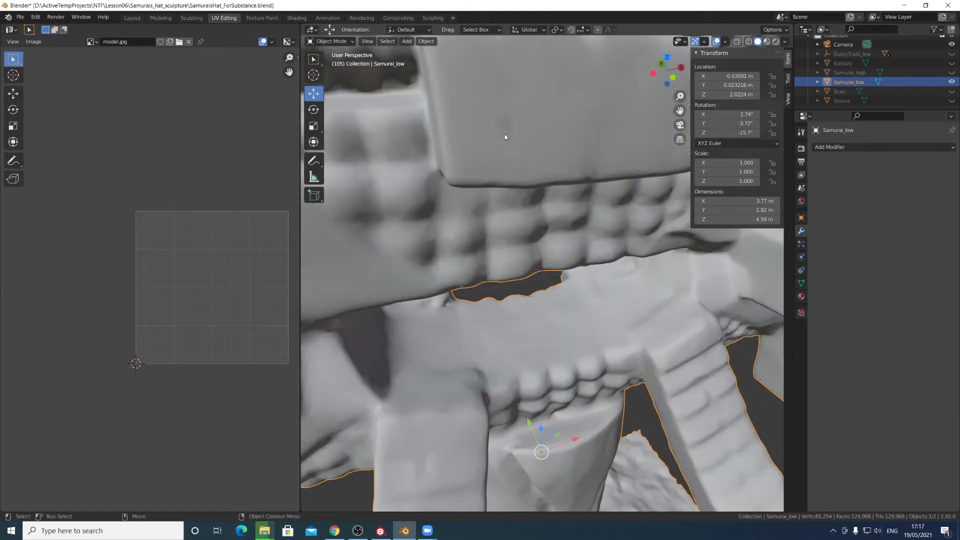
pyautogui.scroll(-5, 562, 171)
pyautogui.scroll(8, 433, 146)
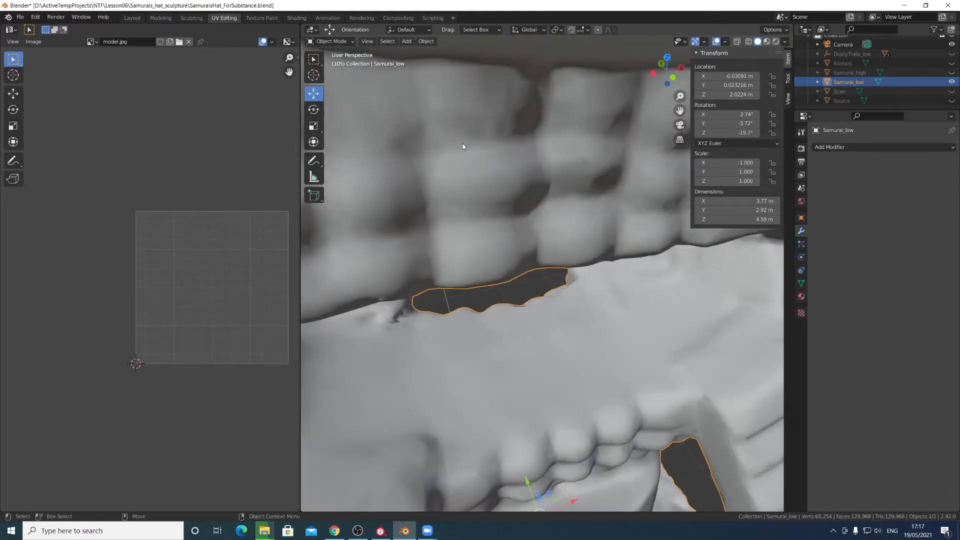
pyautogui.keyDown('shift'); pyautogui.moveTo(463, 143); pyautogui.dragTo(631, 216, button='middle'); pyautogui.keyUp('shift')
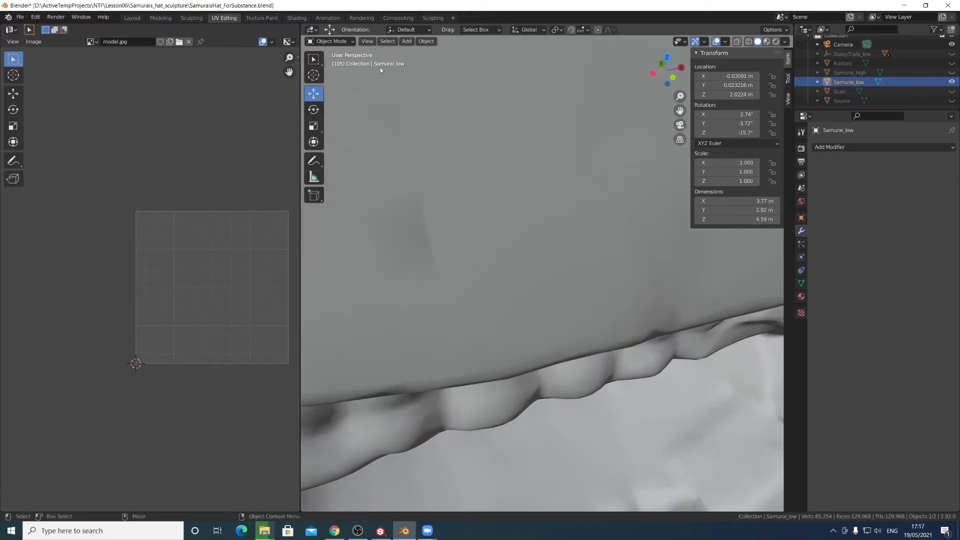
pyautogui.click(330, 42)
pyautogui.click(333, 62)
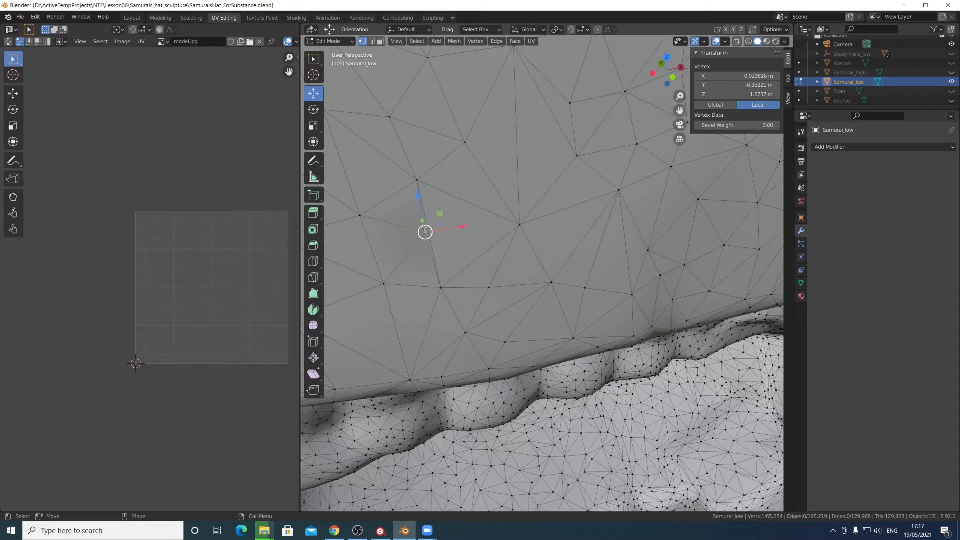
# - Nudge the selected vertex slightly and switch the mesh back to Object Mode
pyautogui.moveTo(449, 229); pyautogui.dragTo(440, 229)
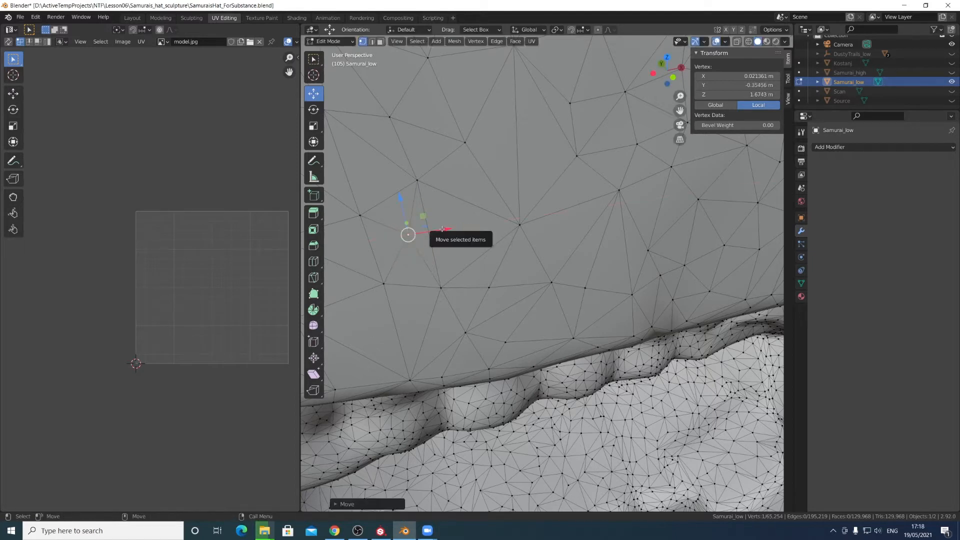
pyautogui.click(338, 43)
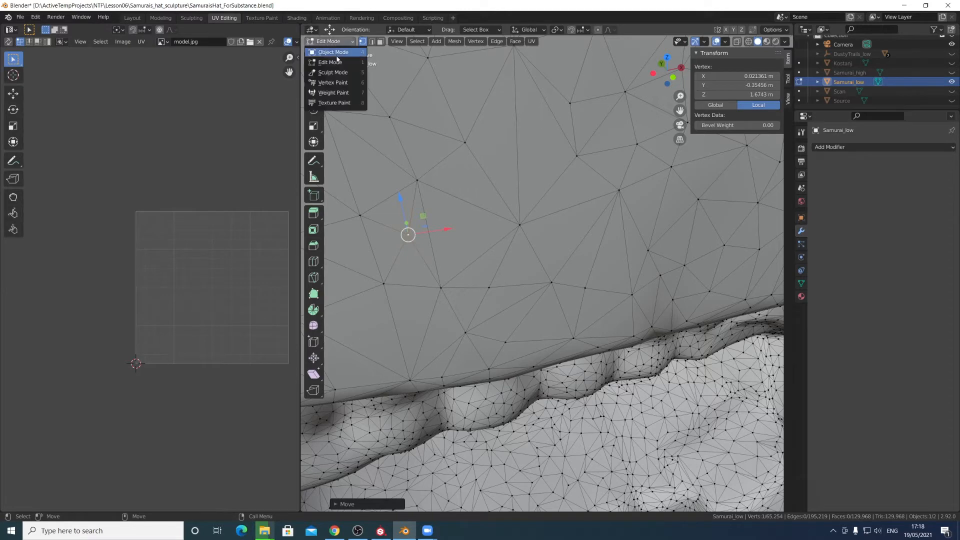
pyautogui.click(337, 54)
# - Orbit and zoom around the hat to inspect the opening beneath its crown
pyautogui.keyDown('alt'); pyautogui.moveTo(528, 240); pyautogui.dragTo(432, 256, button='right'); pyautogui.keyUp('alt')
pyautogui.scroll(-8, 538, 244)
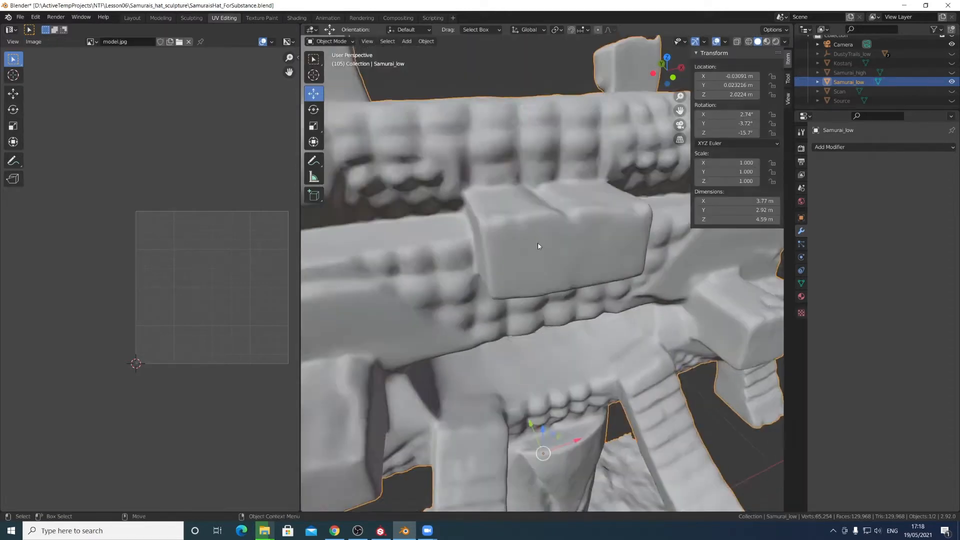
pyautogui.moveTo(537, 243); pyautogui.dragTo(575, 290, button='middle')
pyautogui.scroll(6, 574, 290)
pyautogui.moveTo(519, 250); pyautogui.dragTo(579, 337, button='middle')
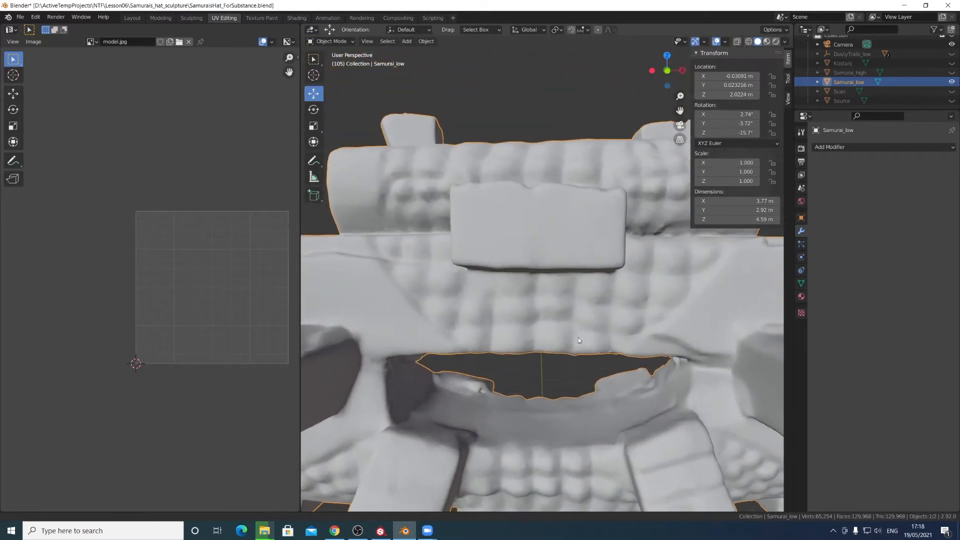
pyautogui.scroll(-3, 574, 321)
pyautogui.scroll(6, 572, 315)
pyautogui.moveTo(366, 235); pyautogui.dragTo(533, 245, button='middle')
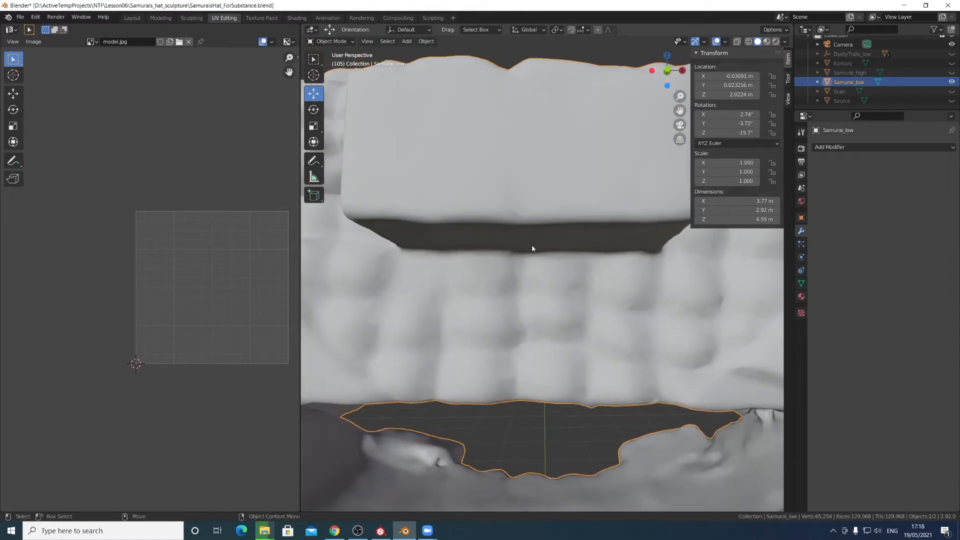
# - Switch the Samurai_low mesh into Sculpt Mode
pyautogui.click(330, 41)
pyautogui.click(333, 72)
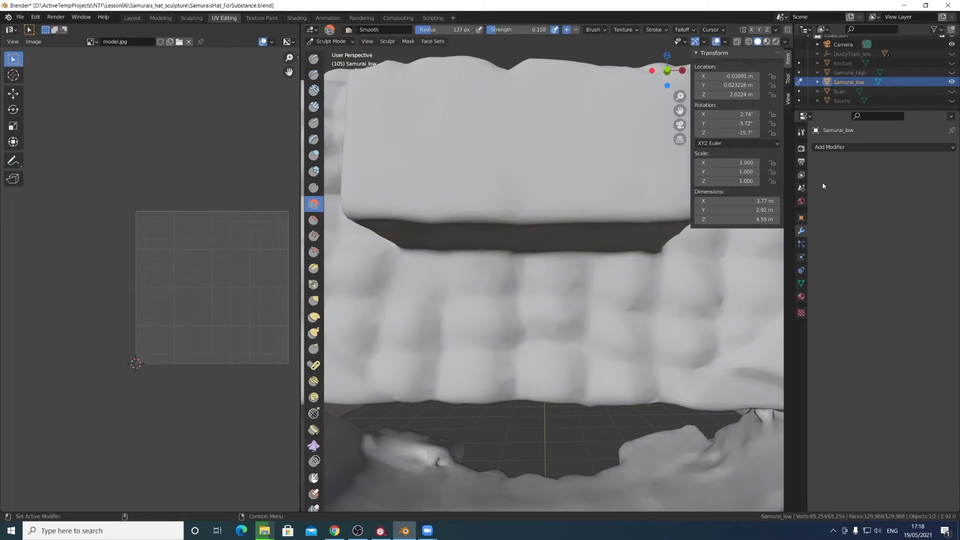
pyautogui.moveTo(547, 203); pyautogui.dragTo(525, 207)
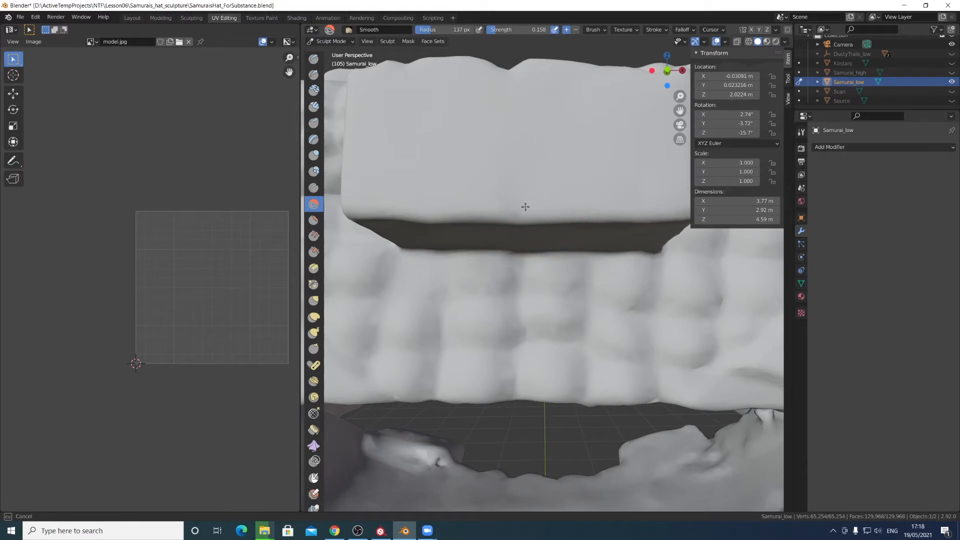
pyautogui.scroll(-3, 590, 257)
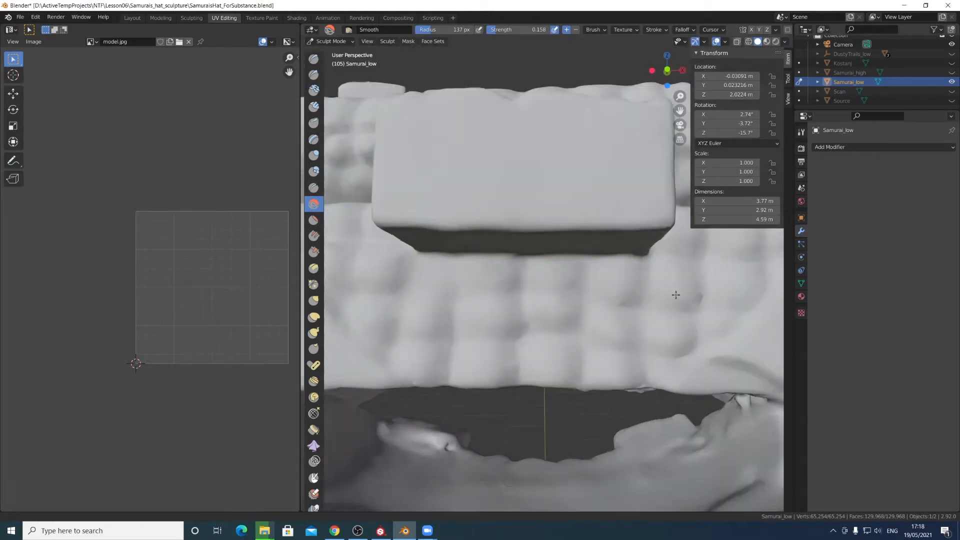
# - Orbit and zoom around the hat to examine its front blocks and inner band
pyautogui.moveTo(570, 282); pyautogui.dragTo(554, 282)
pyautogui.moveTo(558, 306); pyautogui.dragTo(577, 328, button='middle')
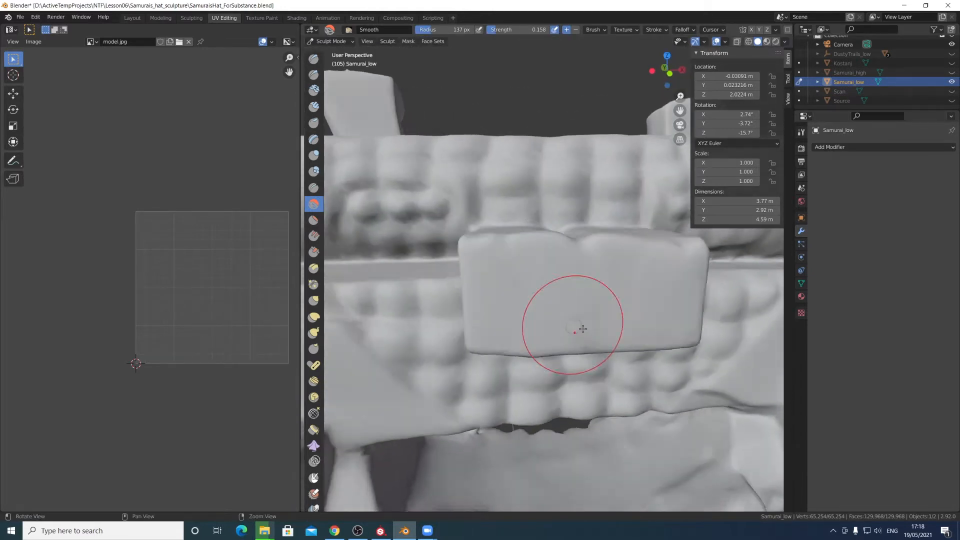
pyautogui.scroll(-3, 577, 328)
pyautogui.scroll(-4, 684, 302)
pyautogui.moveTo(684, 302); pyautogui.dragTo(643, 311, button='middle')
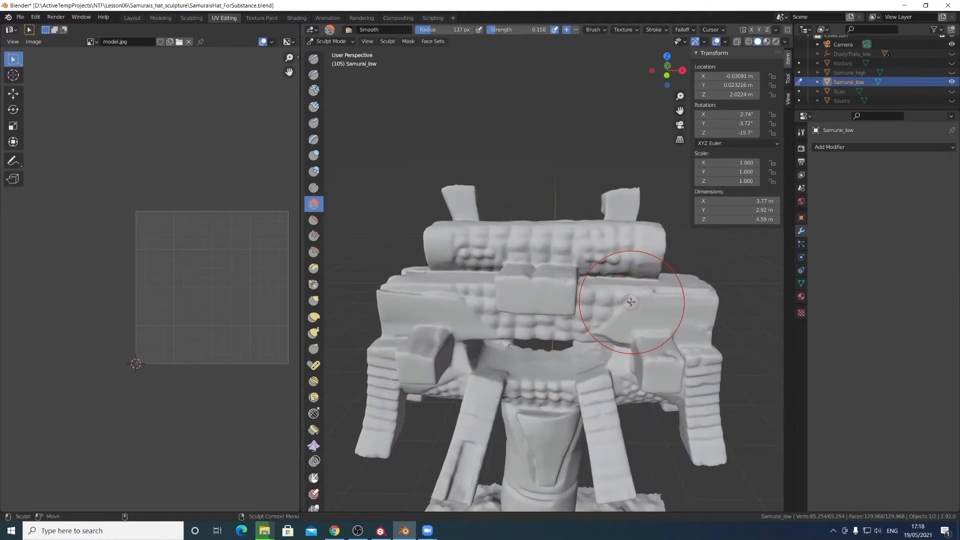
pyautogui.moveTo(588, 357); pyautogui.dragTo(554, 355, button='middle')
pyautogui.scroll(-2, 554, 355)
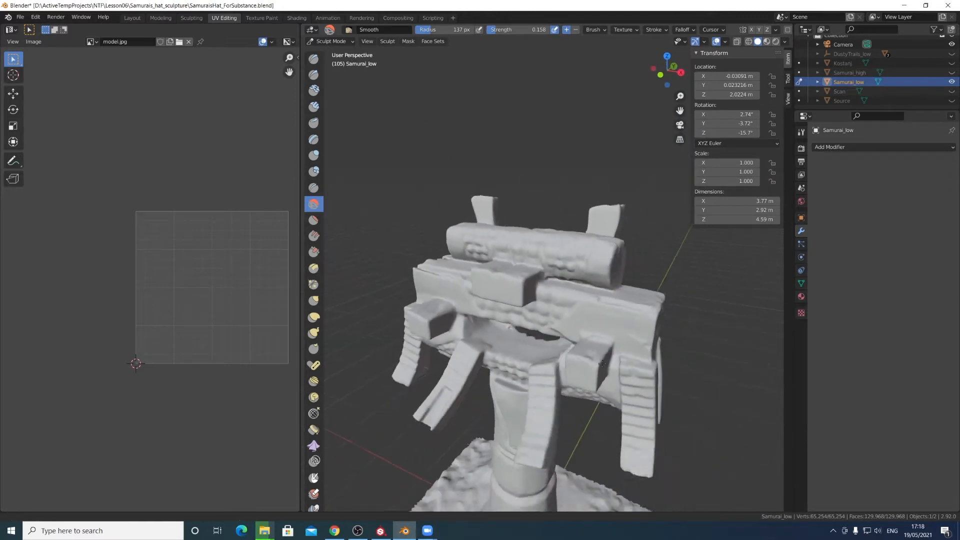
pyautogui.scroll(3, 532, 320)
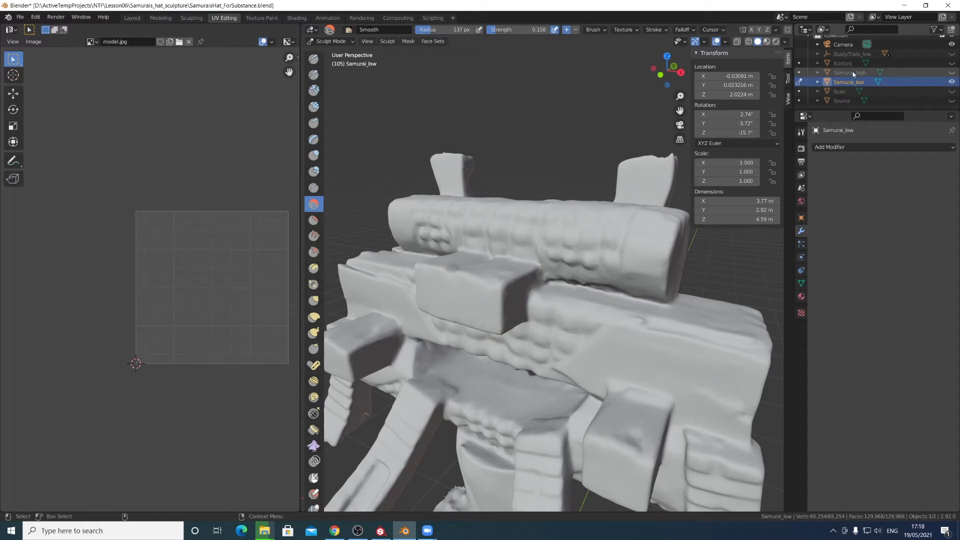
pyautogui.scroll(2, 575, 235)
pyautogui.moveTo(575, 235)
pyautogui.mouseDown(button='middle')
pyautogui.moveTo(410, 249)
pyautogui.moveTo(547, 279)
pyautogui.moveTo(500, 274)
pyautogui.moveTo(482, 296)
pyautogui.moveTo(560, 297)
pyautogui.moveTo(554, 278)
pyautogui.moveTo(531, 274)
pyautogui.mouseUp(button='middle')
pyautogui.scroll(-1, 531, 274)
pyautogui.scroll(2, 520, 265)
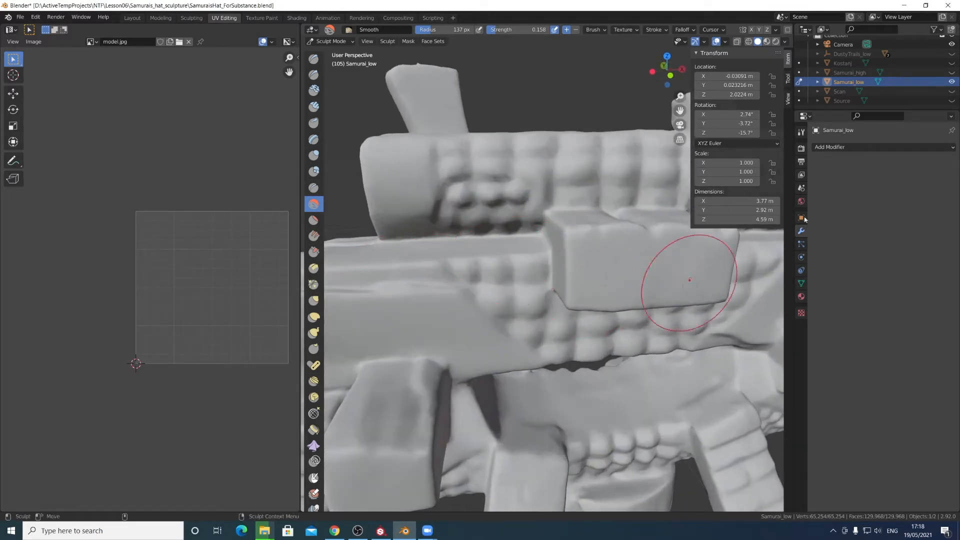
pyautogui.click(831, 147)
pyautogui.press('Escape')
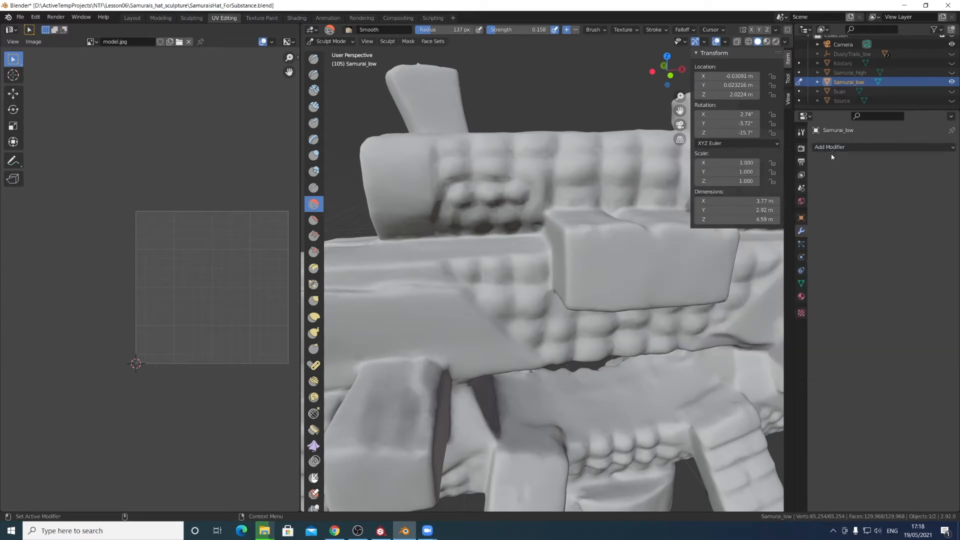
pyautogui.moveTo(664, 253); pyautogui.dragTo(596, 275, button='middle')
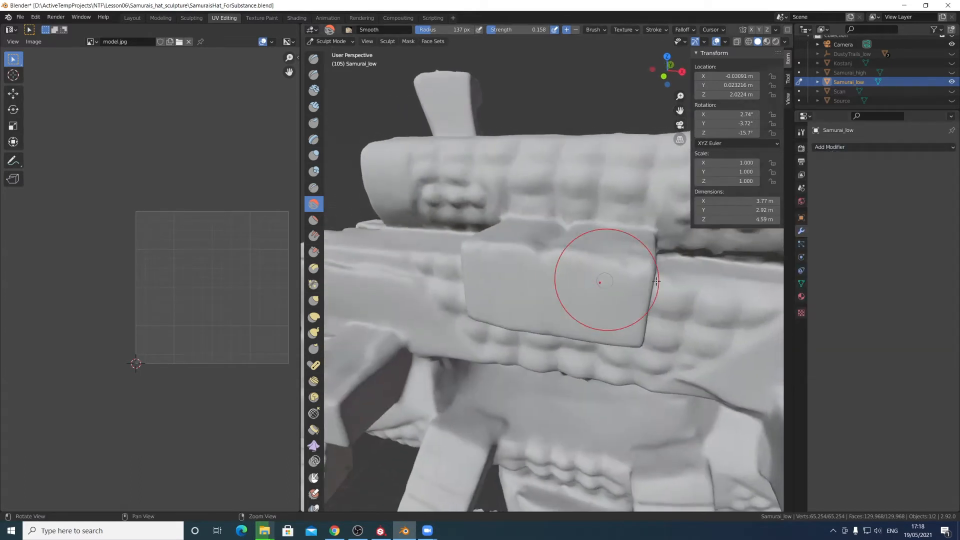
pyautogui.click(840, 148)
pyautogui.press('Escape')
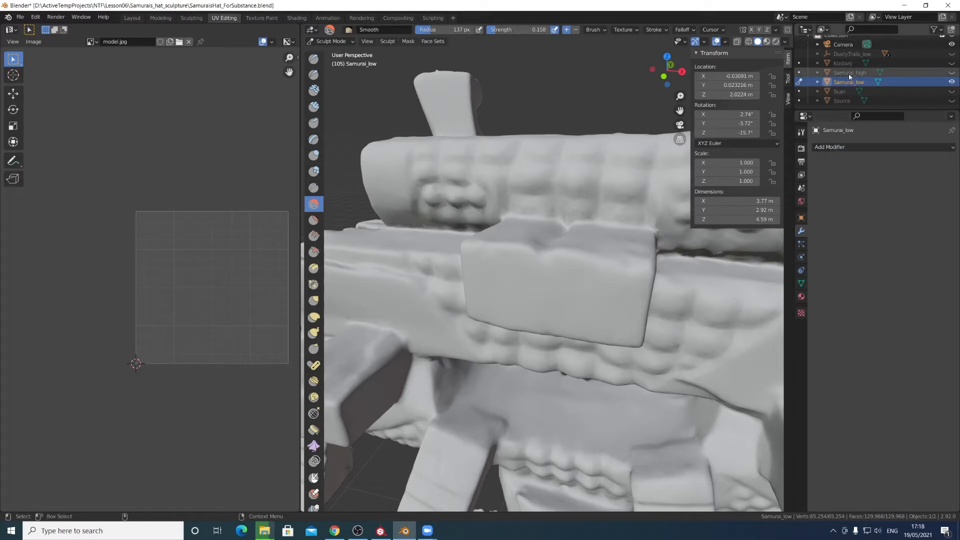
# - Hide Samurai_low and show Samurai_high to compare the hat's opening
pyautogui.moveTo(622, 240)
pyautogui.mouseDown(button='middle')
pyautogui.moveTo(602, 260)
pyautogui.moveTo(570, 264)
pyautogui.moveTo(587, 268)
pyautogui.moveTo(368, 257)
pyautogui.mouseUp(button='middle')
pyautogui.scroll(-1, 465, 215)
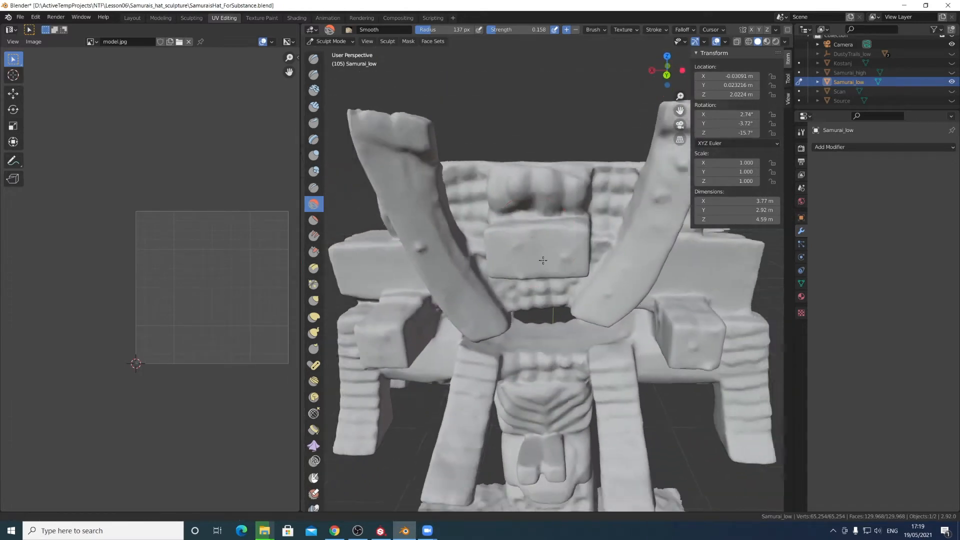
pyautogui.scroll(2, 488, 201)
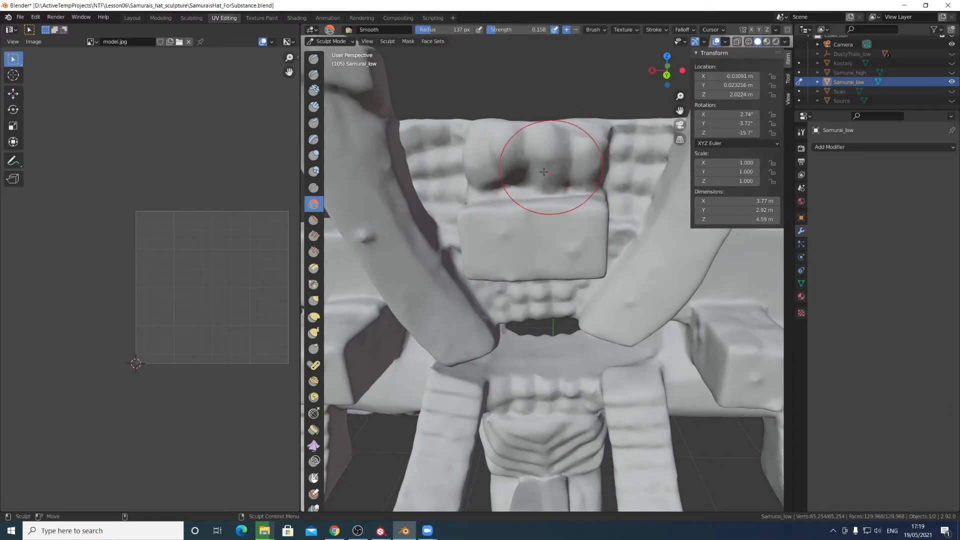
pyautogui.moveTo(536, 172)
pyautogui.mouseDown(button='middle')
pyautogui.moveTo(544, 243)
pyautogui.moveTo(601, 245)
pyautogui.mouseUp(button='middle')
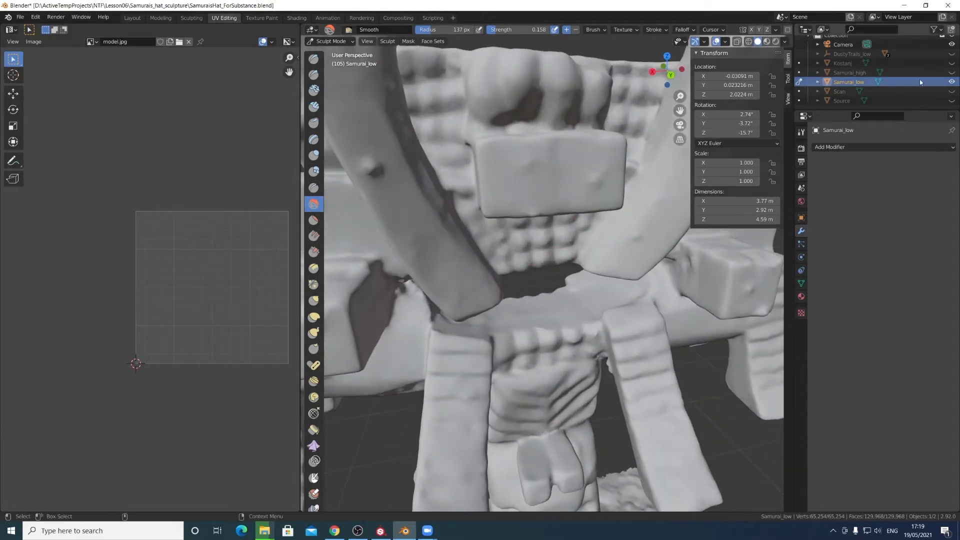
pyautogui.click(952, 81)
pyautogui.click(952, 73)
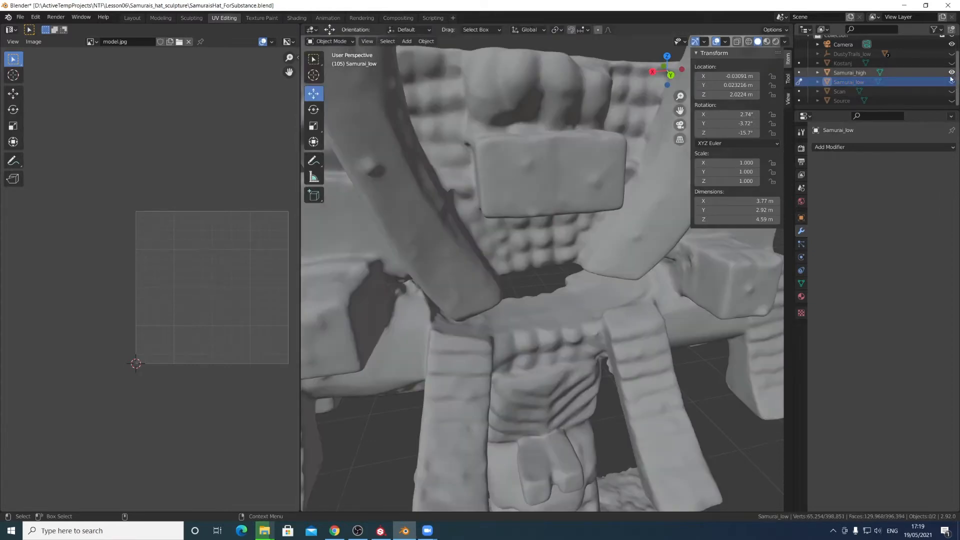
pyautogui.scroll(5, 520, 254)
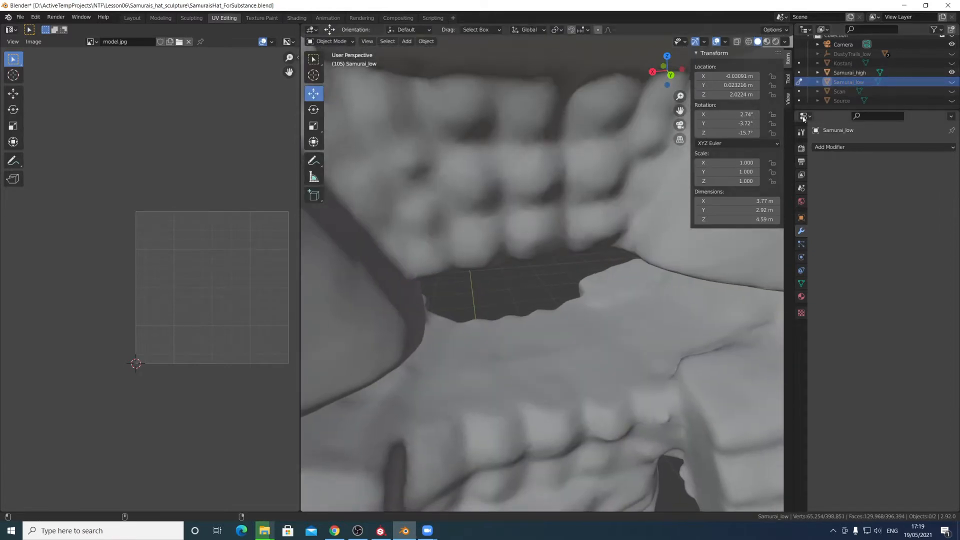
# - Toggle visibility between Samurai_low and Samurai_high again and zoom out to compare the whole model
pyautogui.click(952, 72)
pyautogui.click(952, 82)
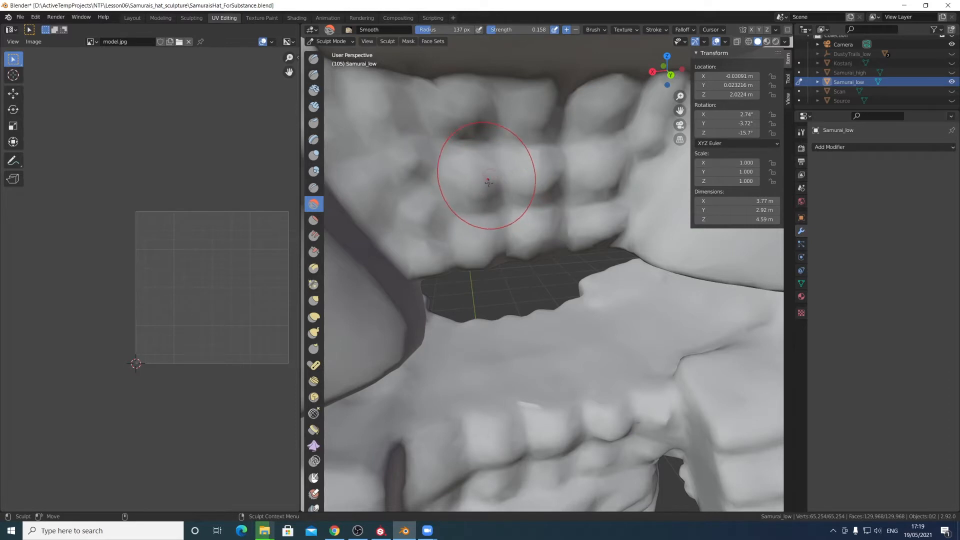
pyautogui.click(952, 72)
pyautogui.click(952, 81)
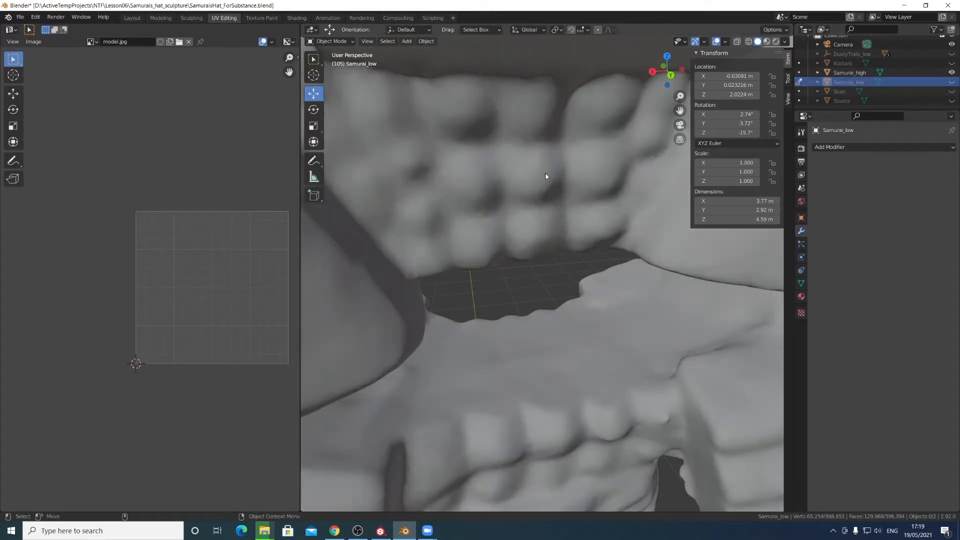
pyautogui.moveTo(484, 186); pyautogui.dragTo(533, 221, button='middle')
pyautogui.scroll(-10, 525, 208)
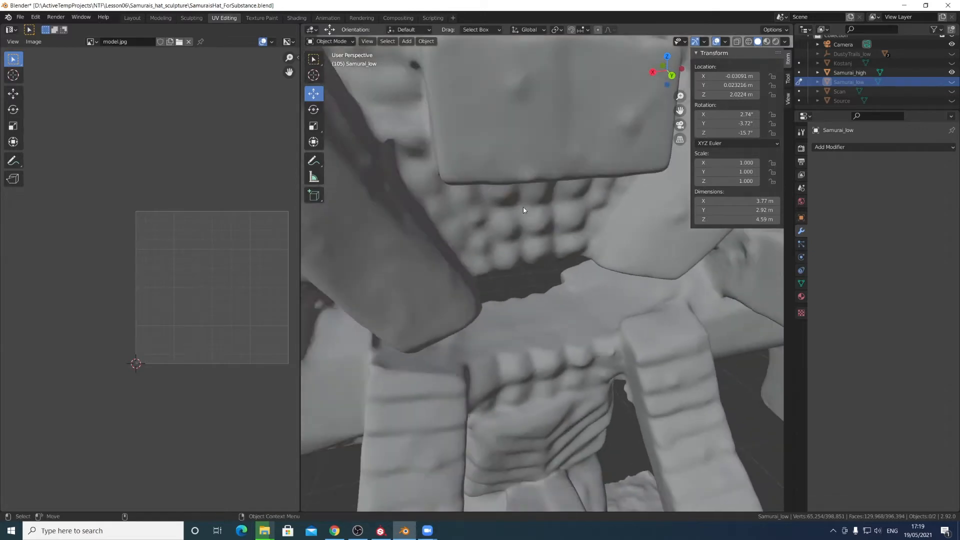
pyautogui.moveTo(524, 233); pyautogui.dragTo(508, 198, button='middle')
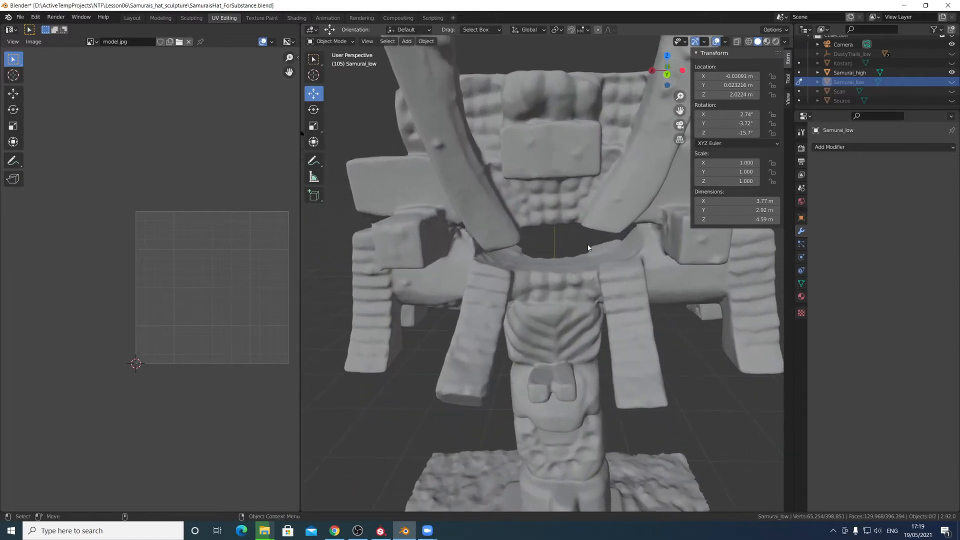
pyautogui.moveTo(546, 277)
pyautogui.mouseDown(button='middle')
pyautogui.moveTo(576, 284)
pyautogui.moveTo(531, 299)
pyautogui.moveTo(538, 272)
pyautogui.mouseUp(button='middle')
pyautogui.scroll(-8, 575, 284)
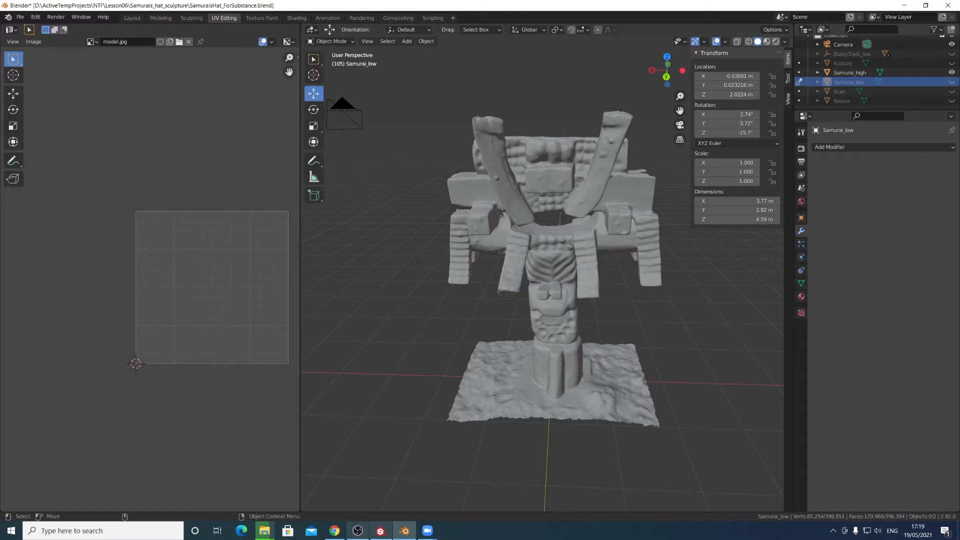
# - Switch to Substance Painter and orbit around the samurai model to inspect it
pyautogui.click(380, 531)
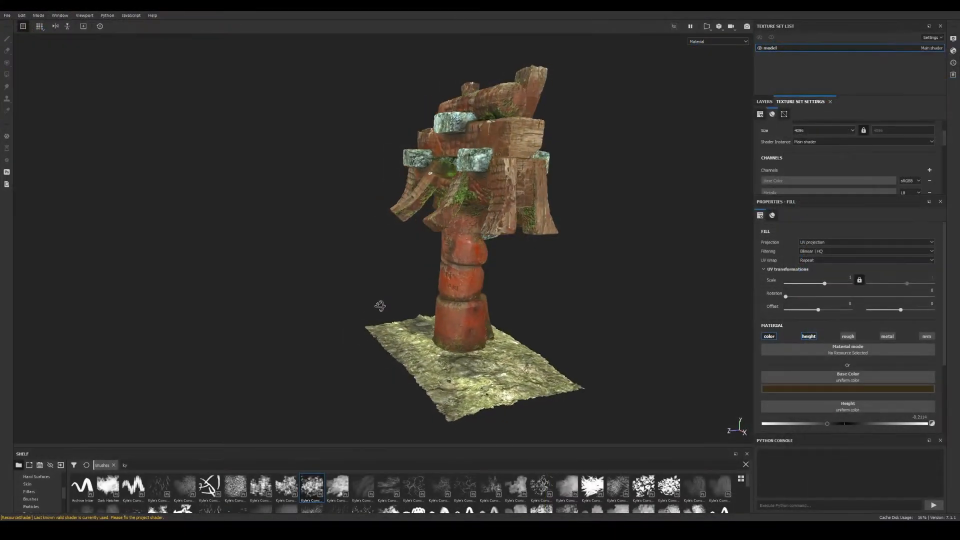
pyautogui.keyDown('alt'); pyautogui.moveTo(297, 308); pyautogui.dragTo(553, 280); pyautogui.keyUp('alt')
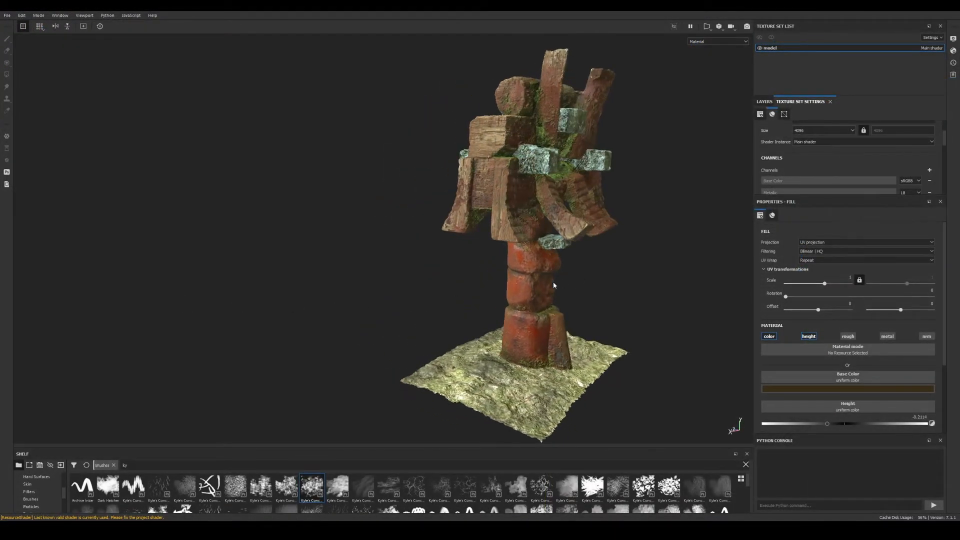
pyautogui.keyDown('alt'); pyautogui.moveTo(554, 285); pyautogui.dragTo(462, 315, button='middle'); pyautogui.keyUp('alt')
pyautogui.keyDown('alt'); pyautogui.moveTo(462, 315); pyautogui.dragTo(693, 392, button='right'); pyautogui.keyUp('alt')
pyautogui.keyDown('alt'); pyautogui.moveTo(595, 303); pyautogui.dragTo(465, 265); pyautogui.keyUp('alt')
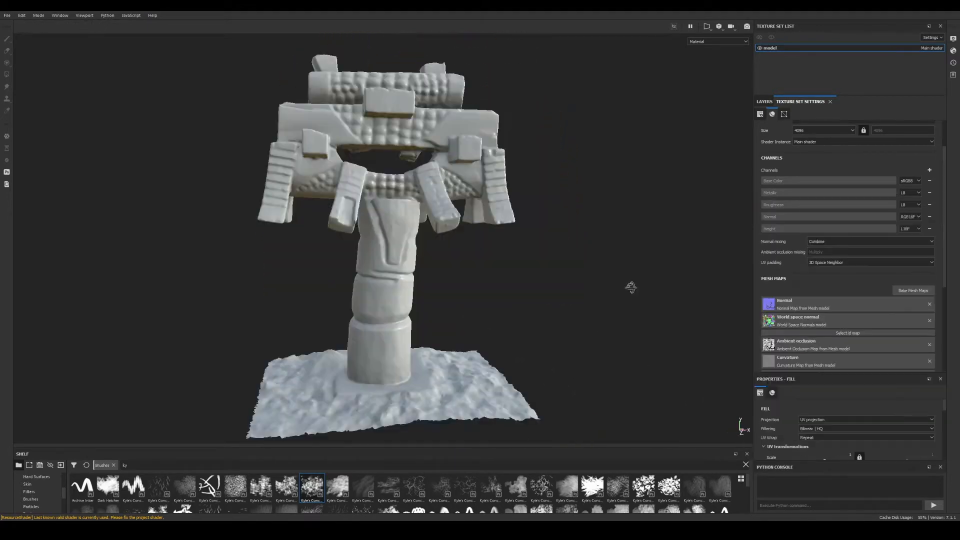
pyautogui.keyDown('alt'); pyautogui.moveTo(630, 285); pyautogui.dragTo(543, 293); pyautogui.keyUp('alt')
pyautogui.keyDown('alt'); pyautogui.moveTo(544, 293); pyautogui.dragTo(525, 253, button='middle'); pyautogui.keyUp('alt')
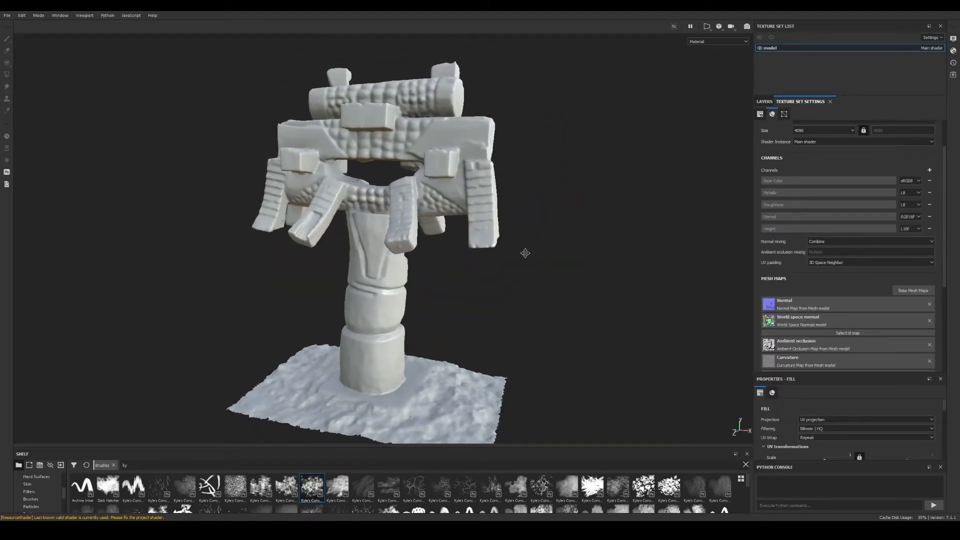
pyautogui.keyDown('alt'); pyautogui.moveTo(525, 254); pyautogui.dragTo(521, 269); pyautogui.keyUp('alt')
pyautogui.scroll(-3, 836, 302)
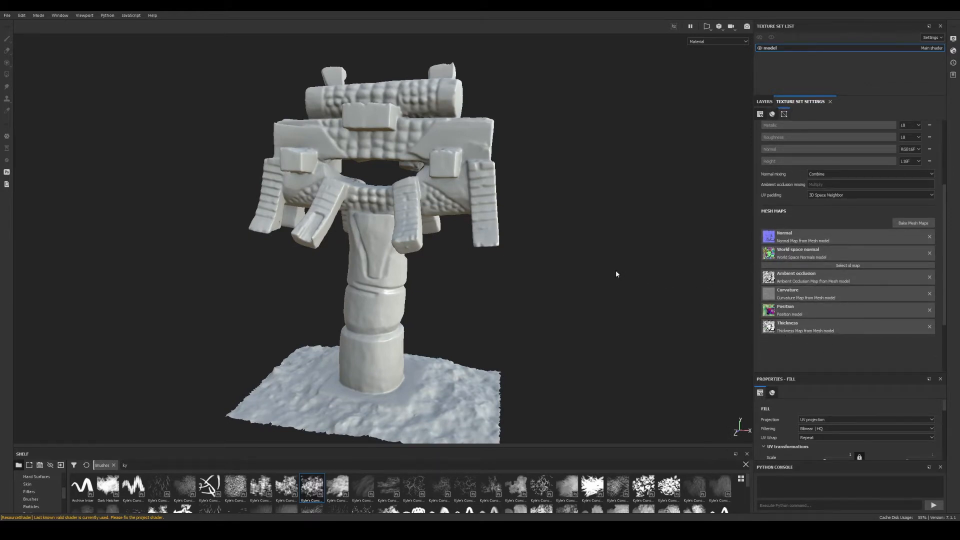
pyautogui.keyDown('alt'); pyautogui.moveTo(562, 319); pyautogui.dragTo(632, 317); pyautogui.keyUp('alt')
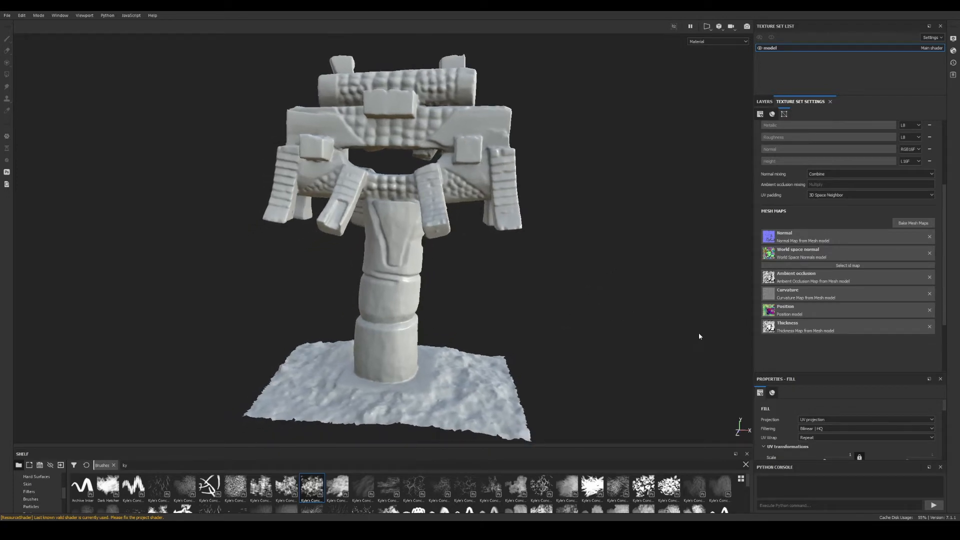
pyautogui.keyDown('alt'); pyautogui.moveTo(565, 316); pyautogui.dragTo(523, 249); pyautogui.keyUp('alt')
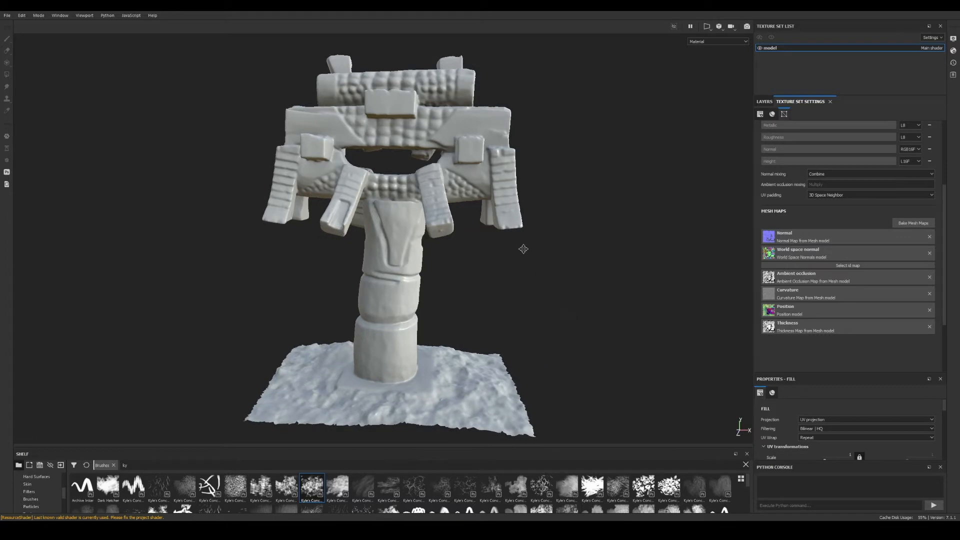
# - Show the 2D UV view beside the 3D view and bring up the Assets folder in File Explorer
pyautogui.press('F1')
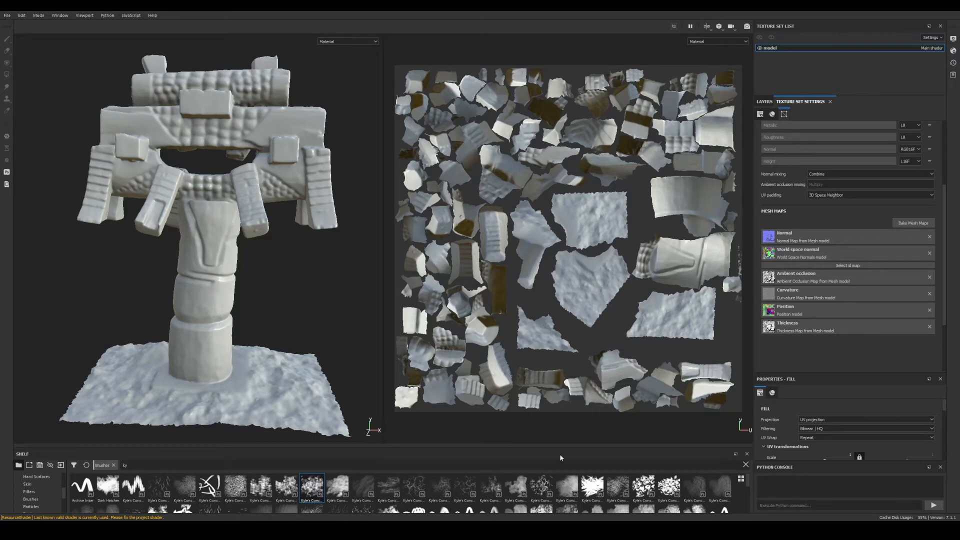
pyautogui.moveTo(150, 530)
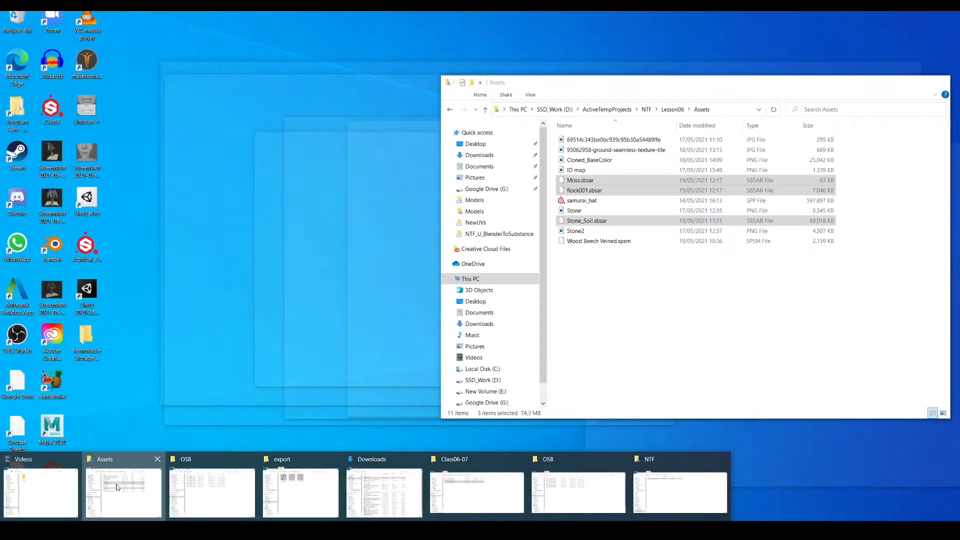
pyautogui.click(124, 493)
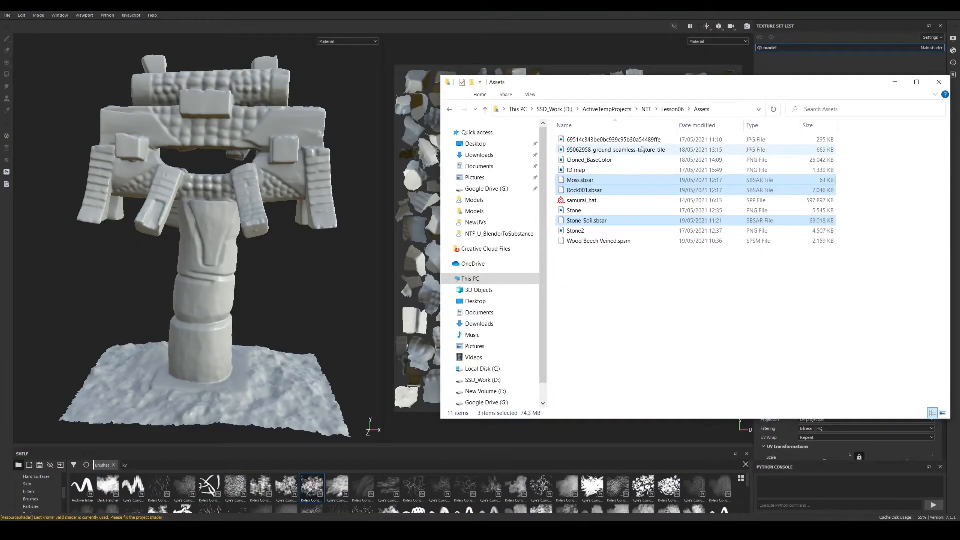
# - Import the ID map image from the Assets folder as a texture into the current session
pyautogui.moveTo(605, 170)
pyautogui.mouseDown()
pyautogui.moveTo(268, 210)
pyautogui.moveTo(257, 478)
pyautogui.moveTo(295, 494)
pyautogui.mouseUp()
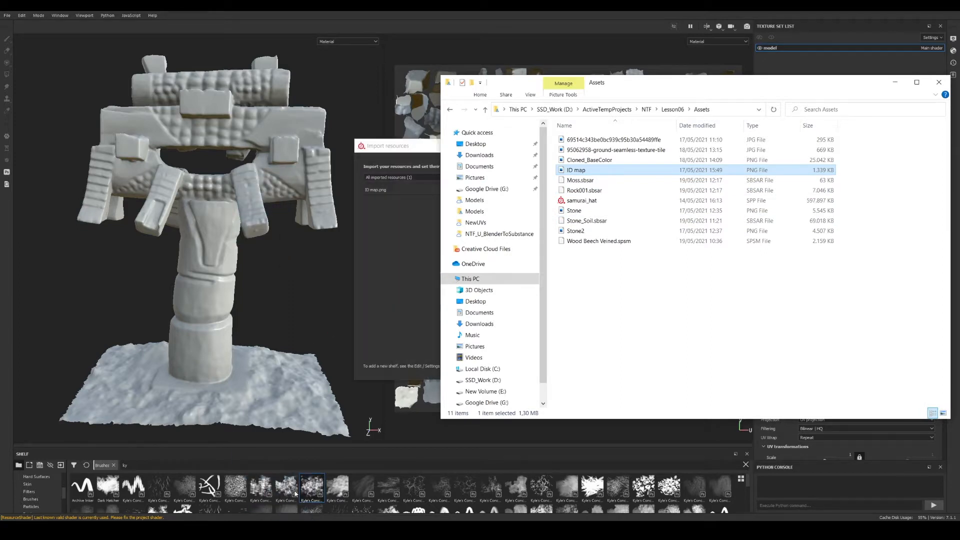
pyautogui.click(401, 151)
pyautogui.click(575, 192)
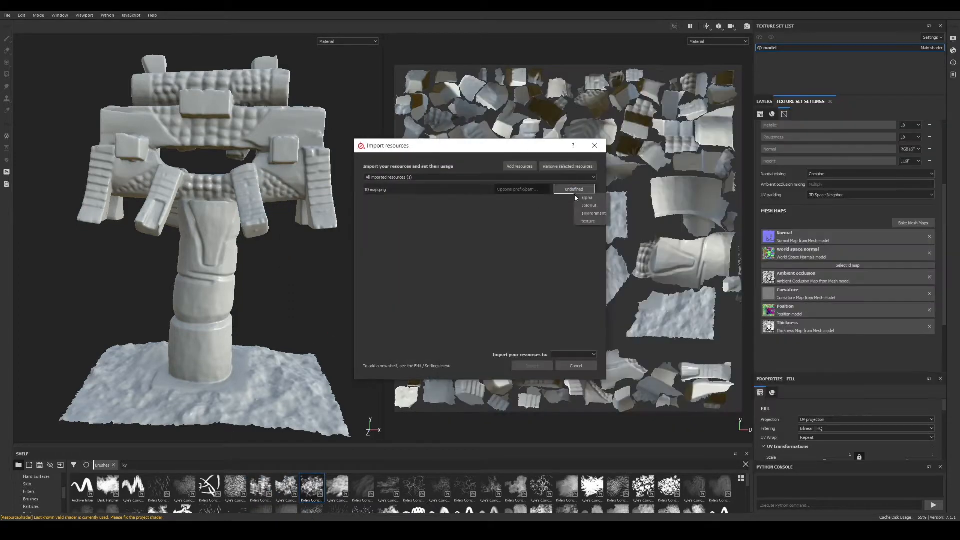
pyautogui.click(587, 221)
pyautogui.click(579, 356)
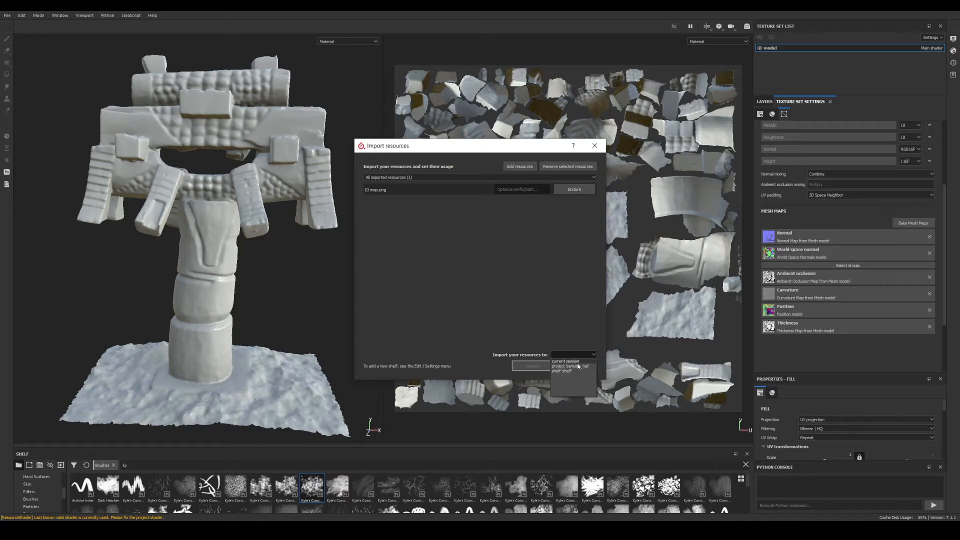
pyautogui.click(566, 361)
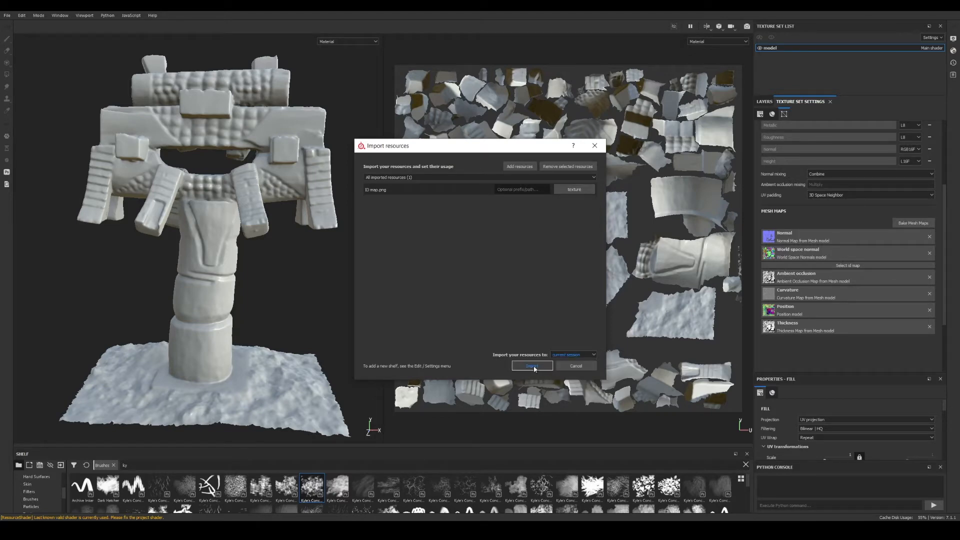
pyautogui.click(533, 367)
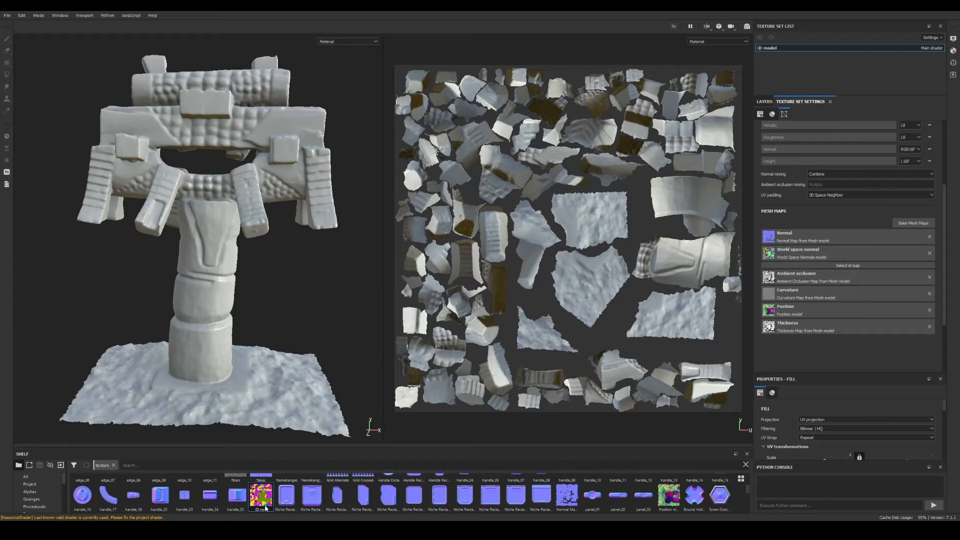
# - Assign the imported ID map to the ID slot of the mesh maps
pyautogui.moveTo(265, 508); pyautogui.dragTo(791, 268)
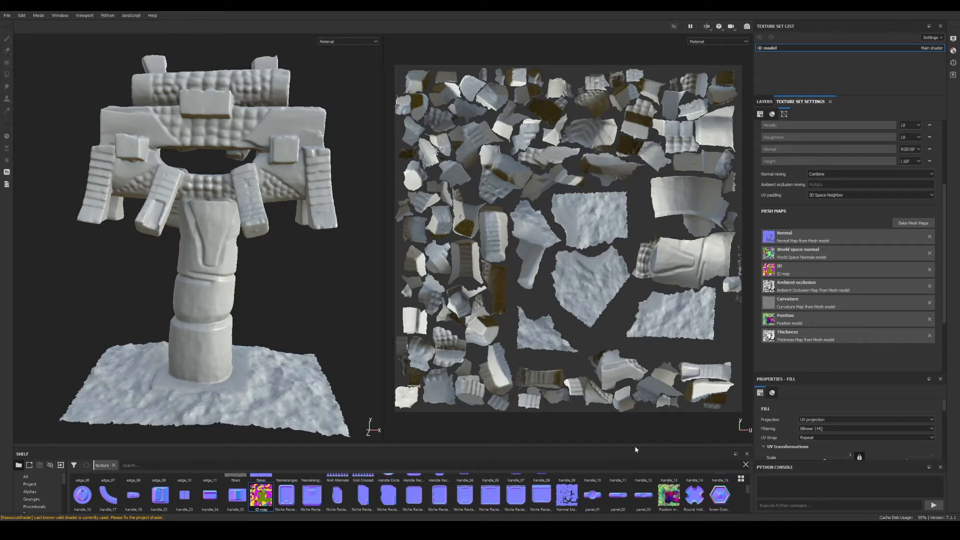
# - Import the Wood Beech Veined.spsm smart material from the Assets folder into the current session
pyautogui.moveTo(635, 447); pyautogui.dragTo(641, 402)
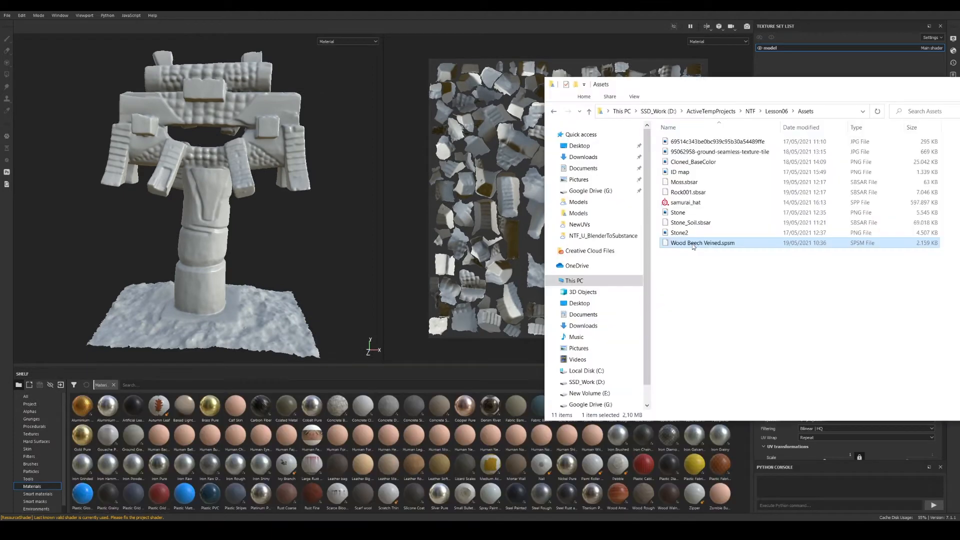
pyautogui.moveTo(692, 245)
pyautogui.mouseDown()
pyautogui.moveTo(414, 259)
pyautogui.moveTo(254, 426)
pyautogui.mouseUp()
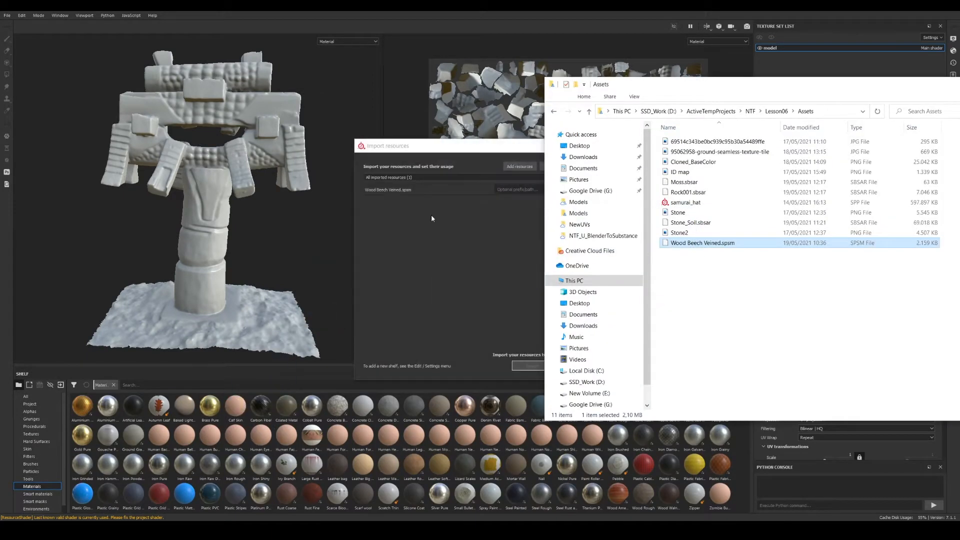
pyautogui.click(448, 148)
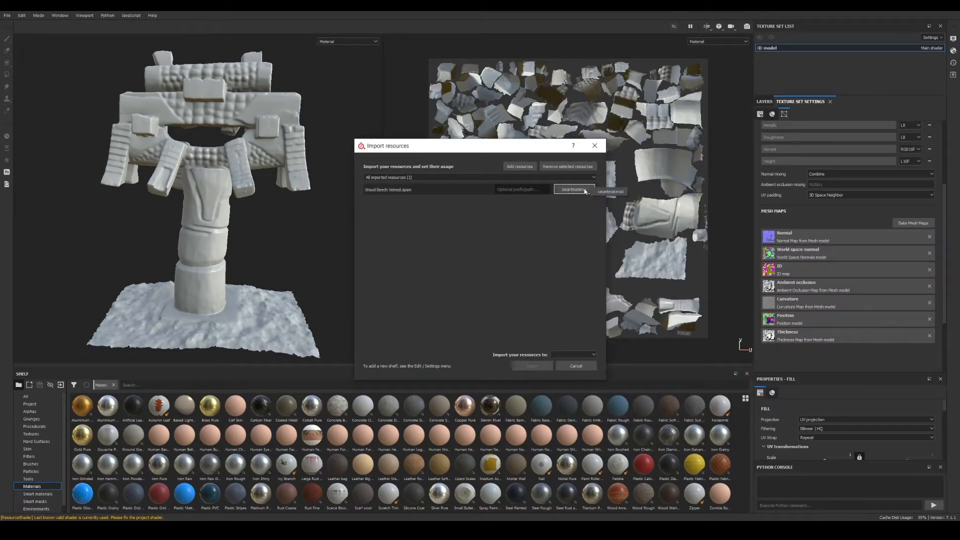
pyautogui.click(576, 354)
pyautogui.click(570, 363)
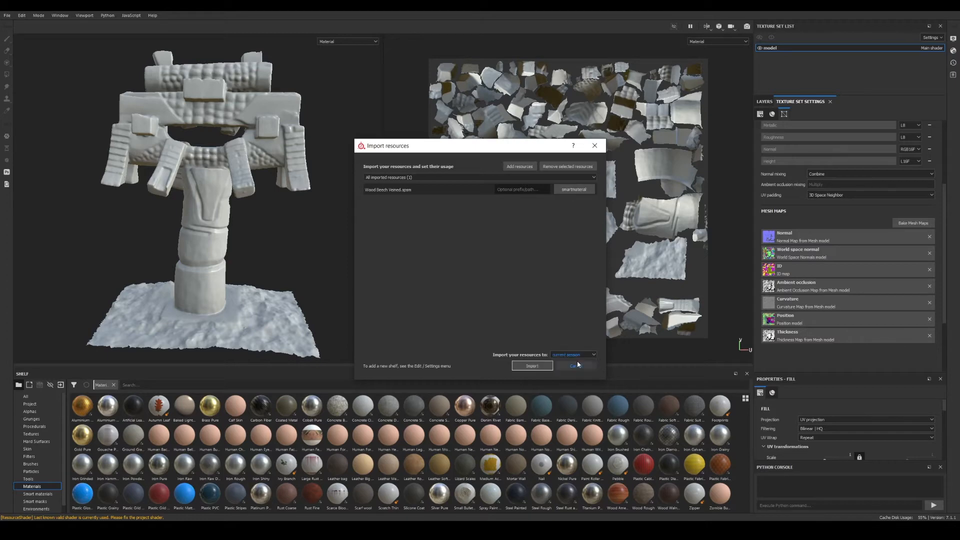
pyautogui.click(532, 366)
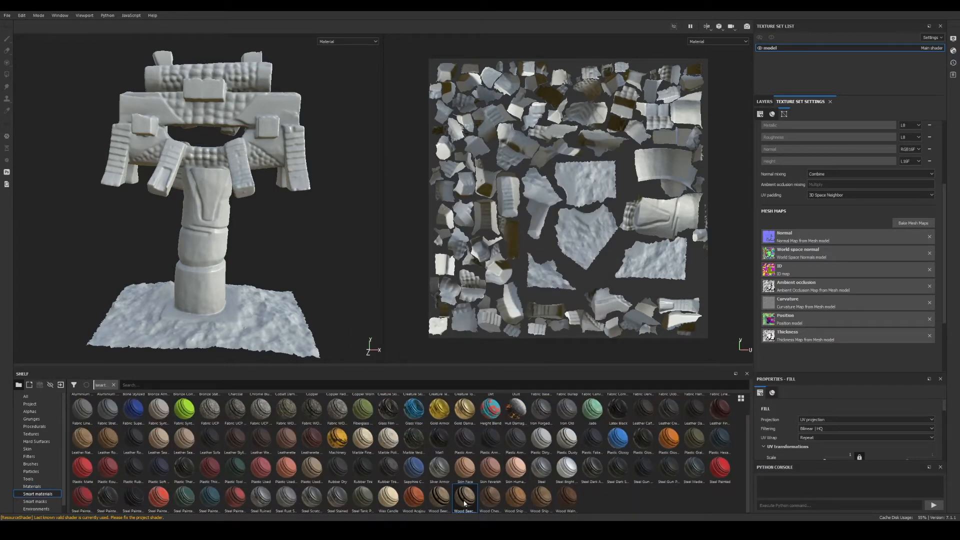
# - Apply the Wood Beech Veined smart material to the layer stack and expand its folder
pyautogui.click(763, 103)
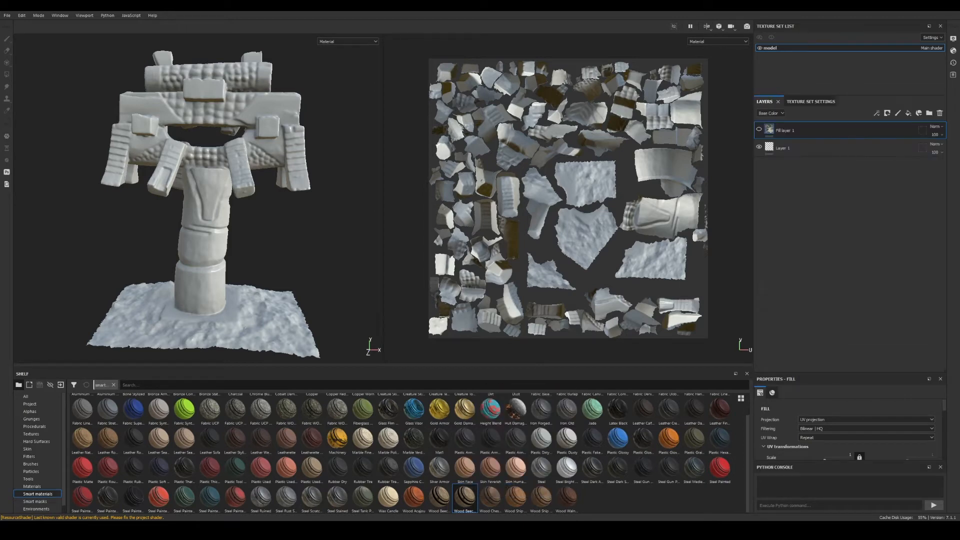
pyautogui.moveTo(462, 501); pyautogui.dragTo(787, 252)
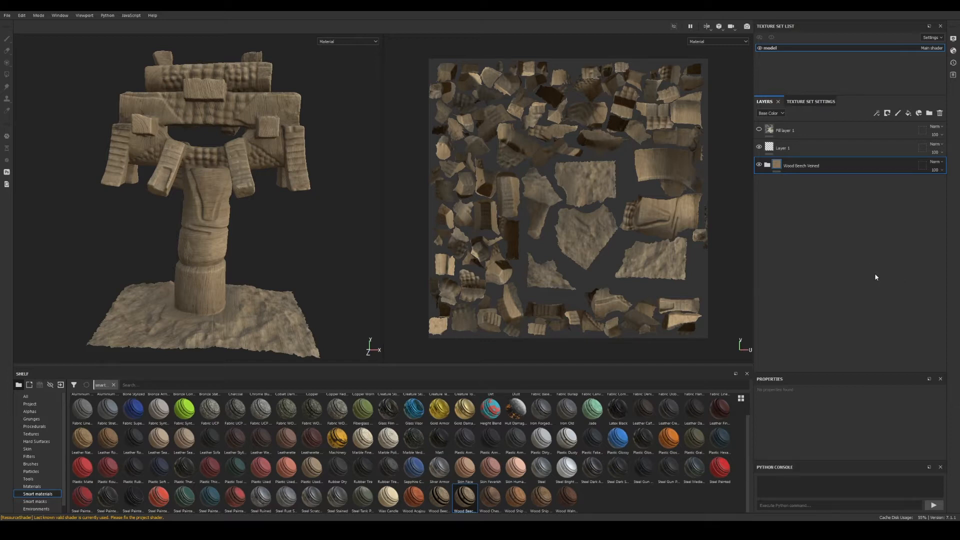
pyautogui.click(767, 165)
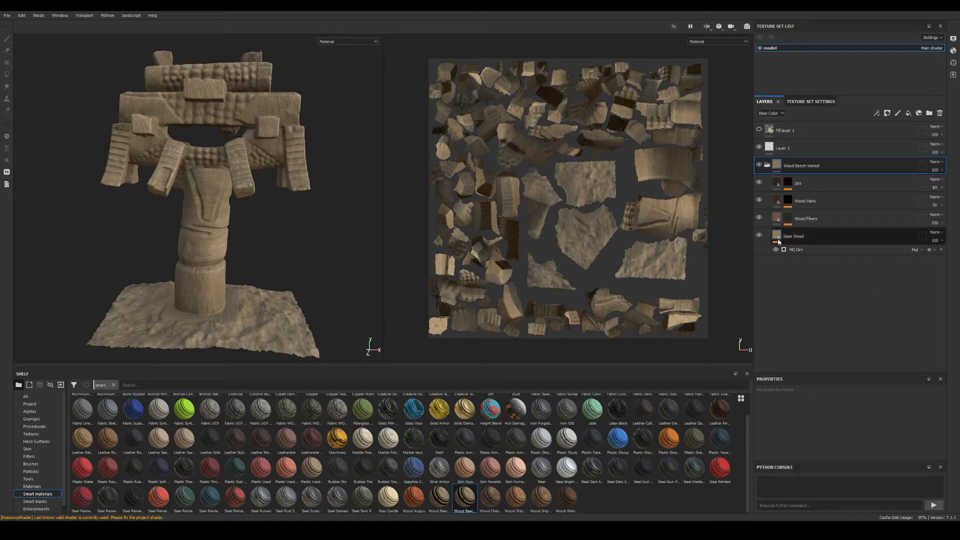
# - Set the Base Wood layer's projection to UV projection
pyautogui.click(787, 243)
pyautogui.click(852, 419)
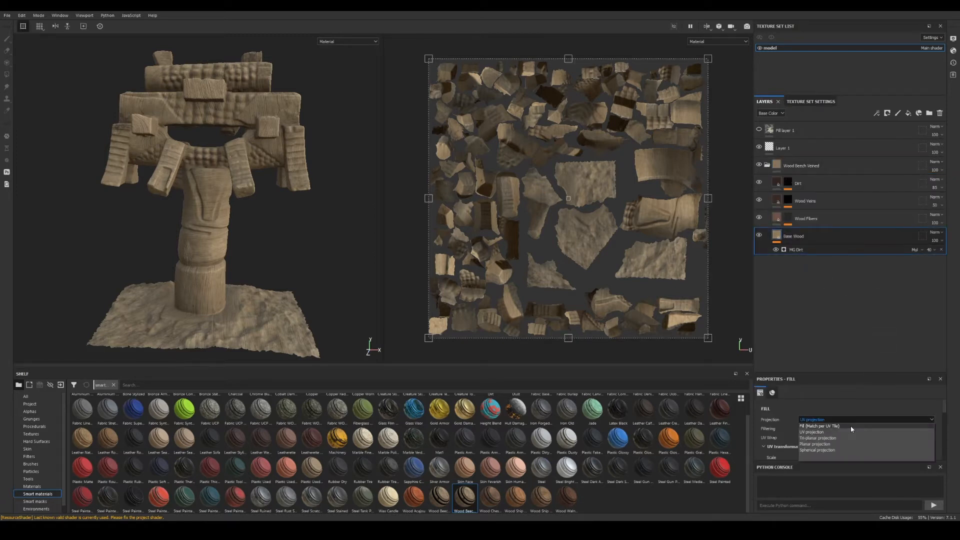
pyautogui.click(850, 430)
# - Set the wood_pattern_01 fill in the Wood Fibers layer to Tri-planar projection
pyautogui.click(785, 221)
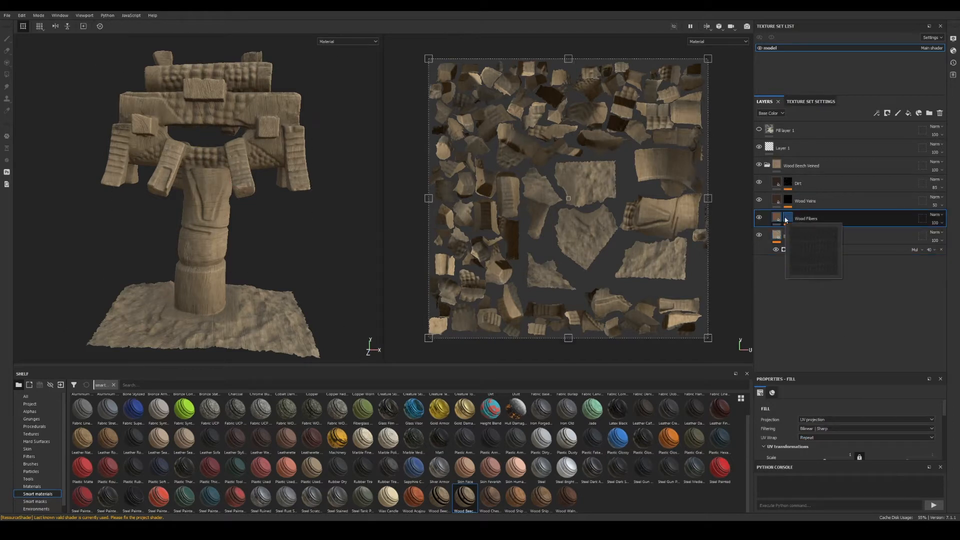
pyautogui.moveTo(787, 210)
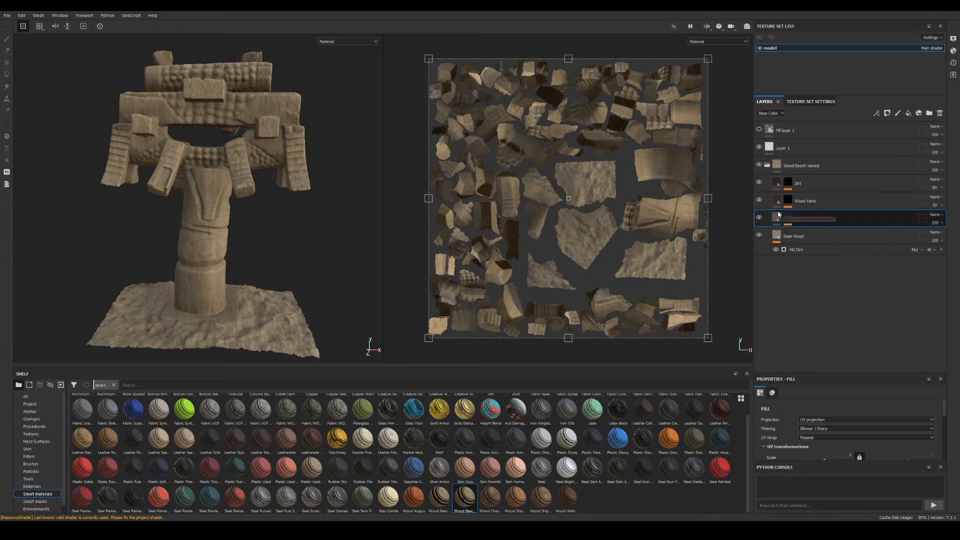
pyautogui.scroll(-5, 826, 431)
pyautogui.scroll(-2, 828, 452)
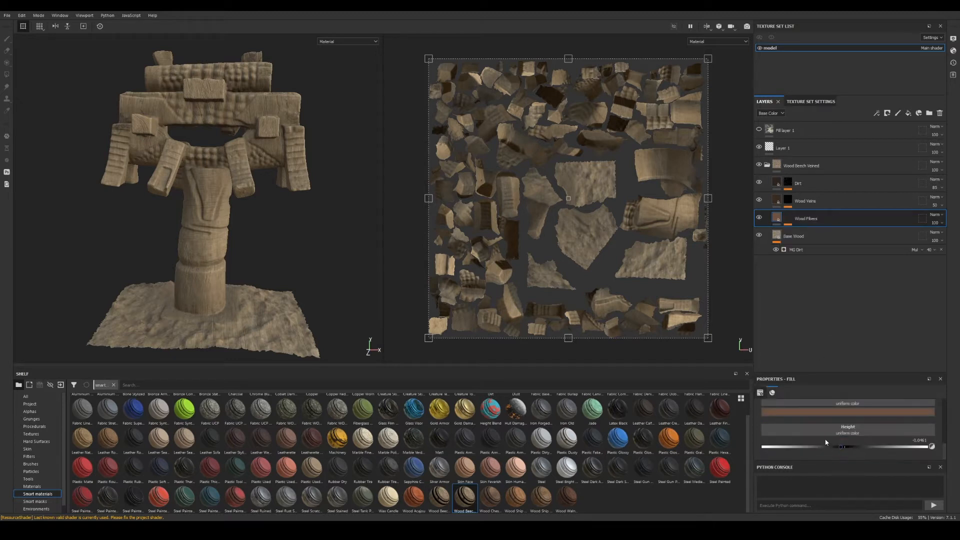
pyautogui.click(786, 222)
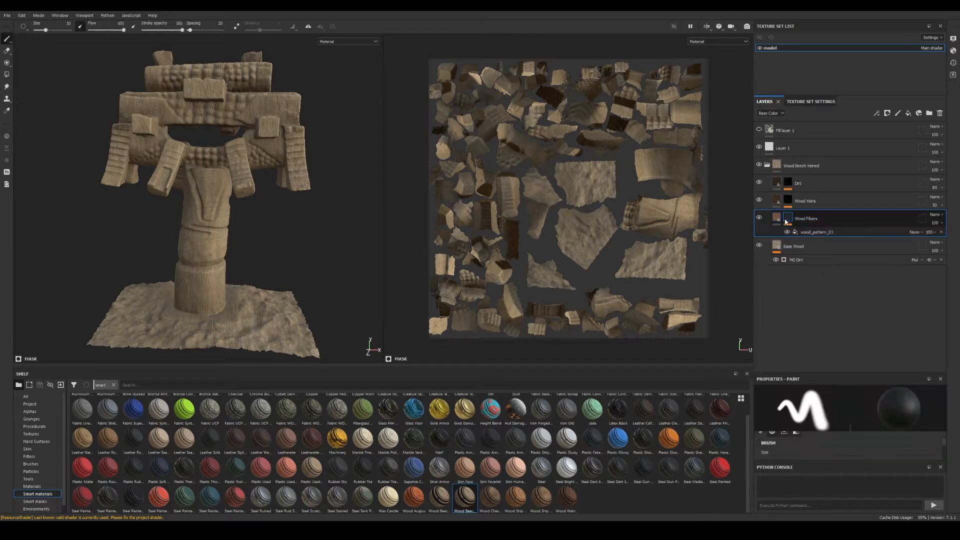
pyautogui.click(813, 231)
pyautogui.scroll(5, 811, 435)
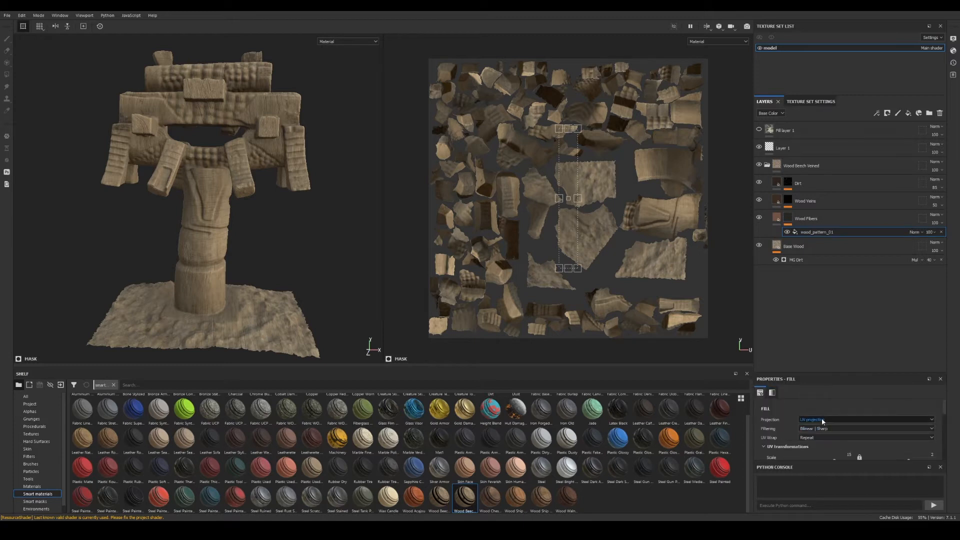
pyautogui.click(821, 419)
pyautogui.click(822, 438)
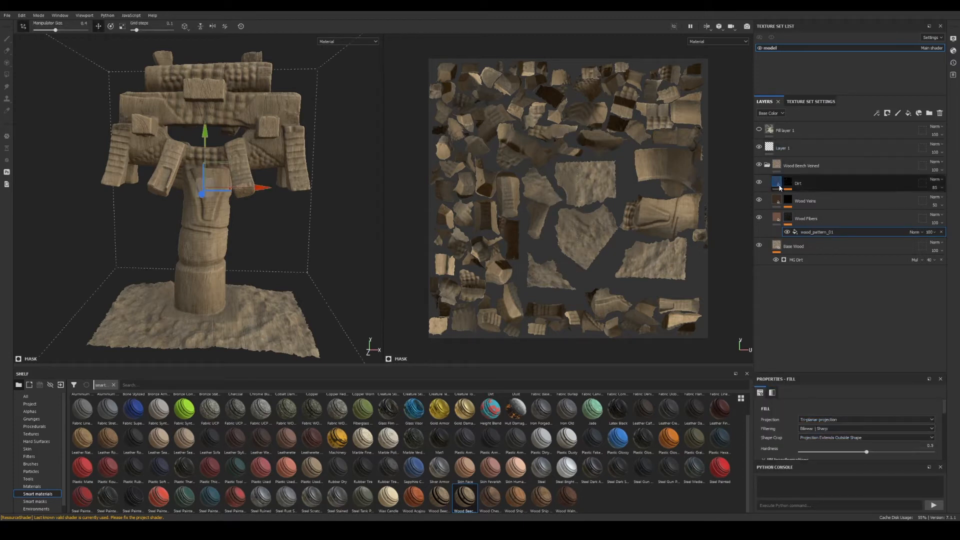
# - Set the wood_pattern_01 fill in the Wood Veins layer to Tri-planar projection
pyautogui.click(785, 201)
pyautogui.scroll(-7, 858, 416)
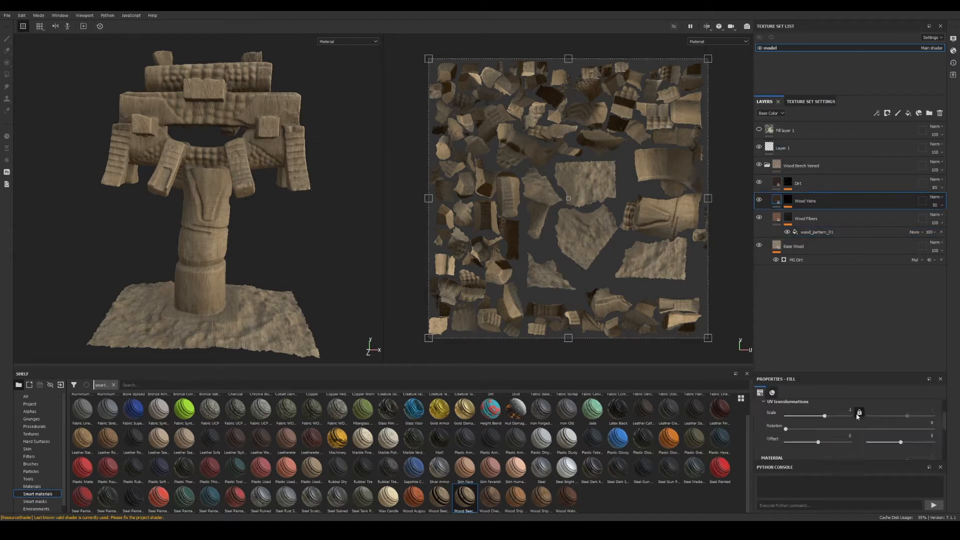
pyautogui.click(792, 201)
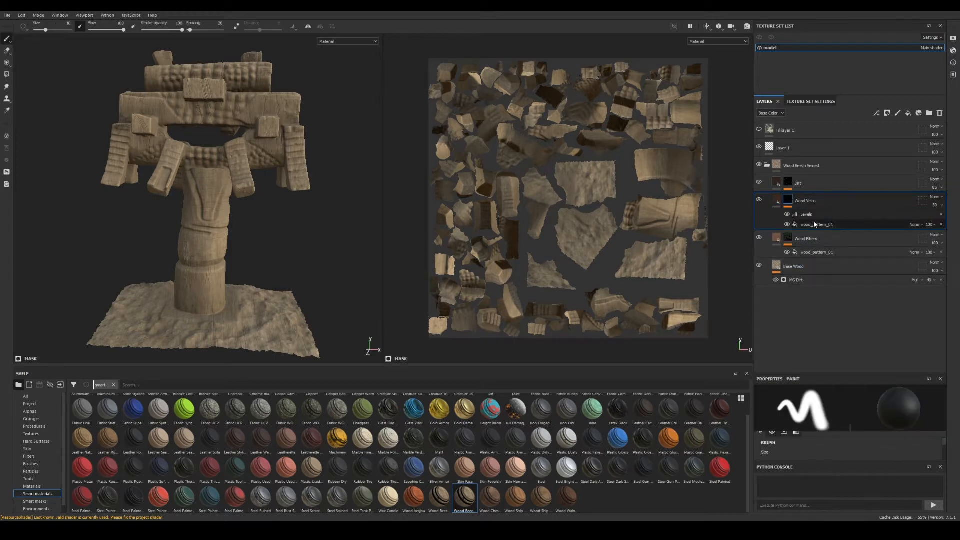
pyautogui.click(827, 225)
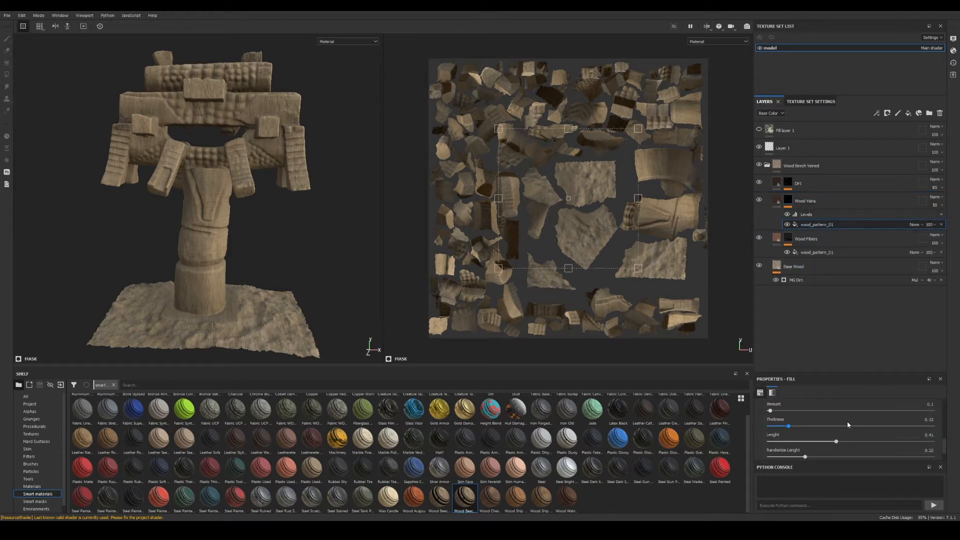
pyautogui.scroll(4, 840, 430)
pyautogui.click(827, 420)
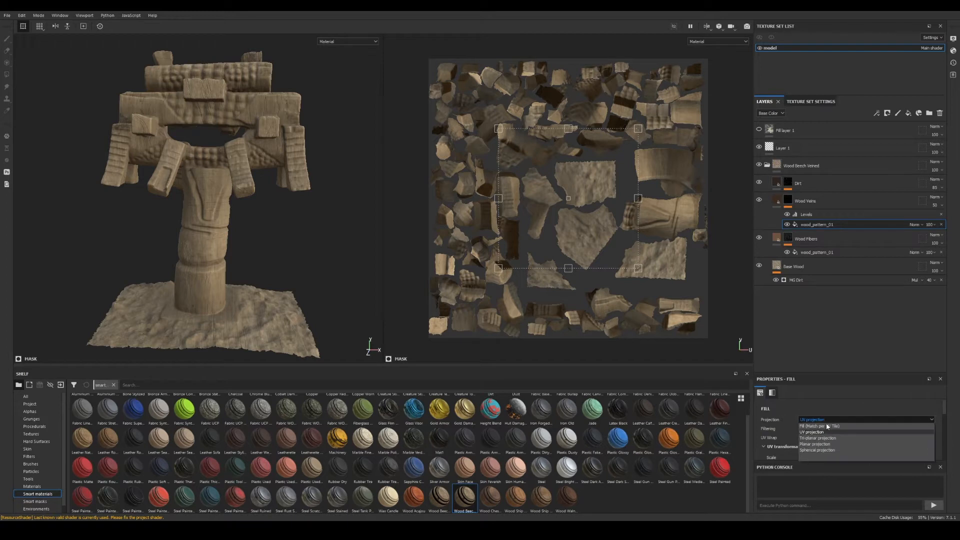
pyautogui.click(826, 437)
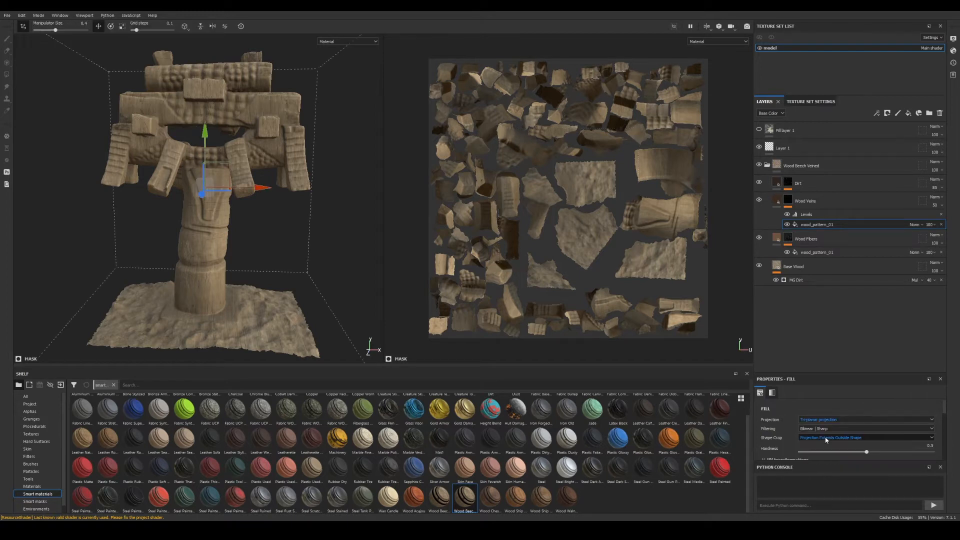
# - Set the grunge_map_014 fill in the Dirt layer to Tri-planar projection
pyautogui.click(782, 184)
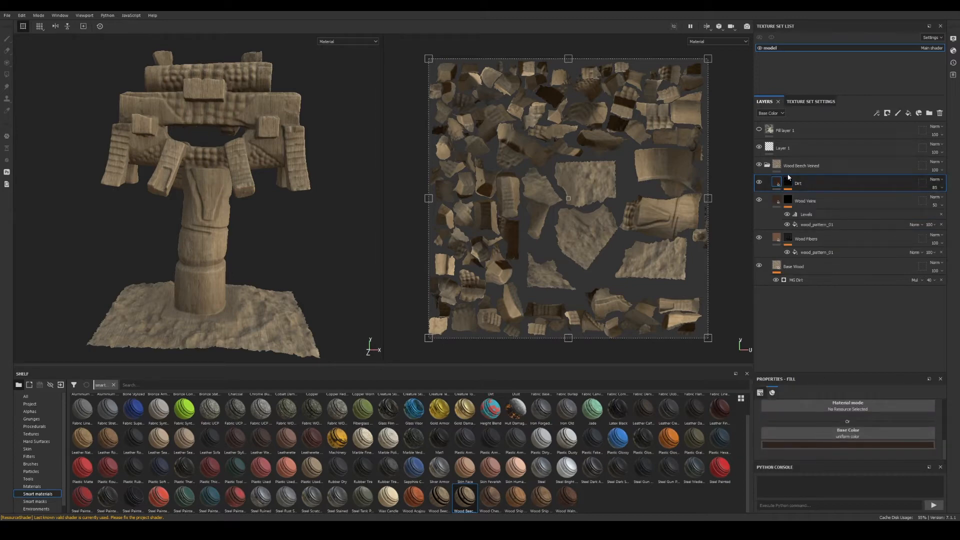
pyautogui.click(789, 185)
pyautogui.click(814, 196)
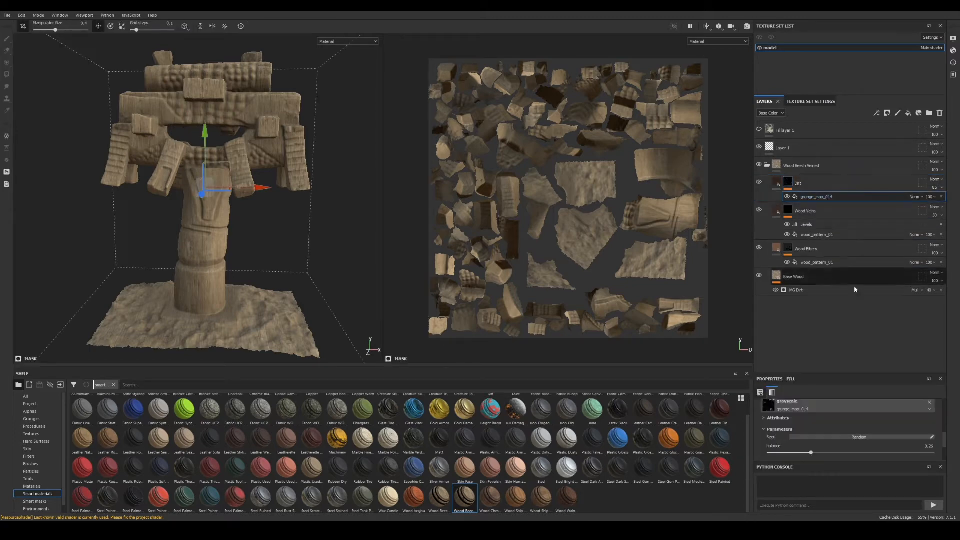
pyautogui.scroll(-5, 838, 425)
pyautogui.scroll(5, 838, 430)
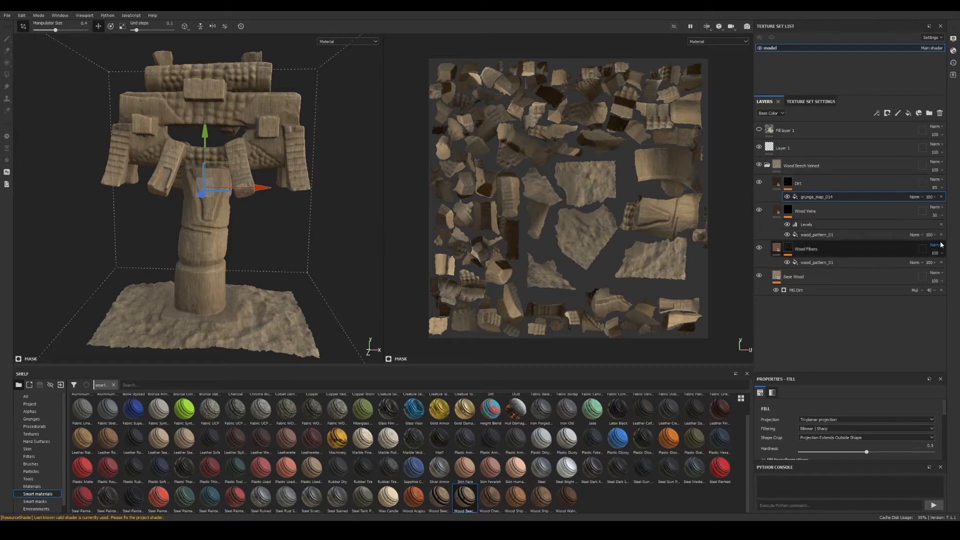
# - Orbit and zoom around the model to inspect how the wood texture is projected
pyautogui.keyDown('alt'); pyautogui.moveTo(300, 216); pyautogui.dragTo(280, 229); pyautogui.keyUp('alt')
pyautogui.keyDown('alt'); pyautogui.moveTo(280, 229); pyautogui.dragTo(292, 233, button='middle'); pyautogui.keyUp('alt')
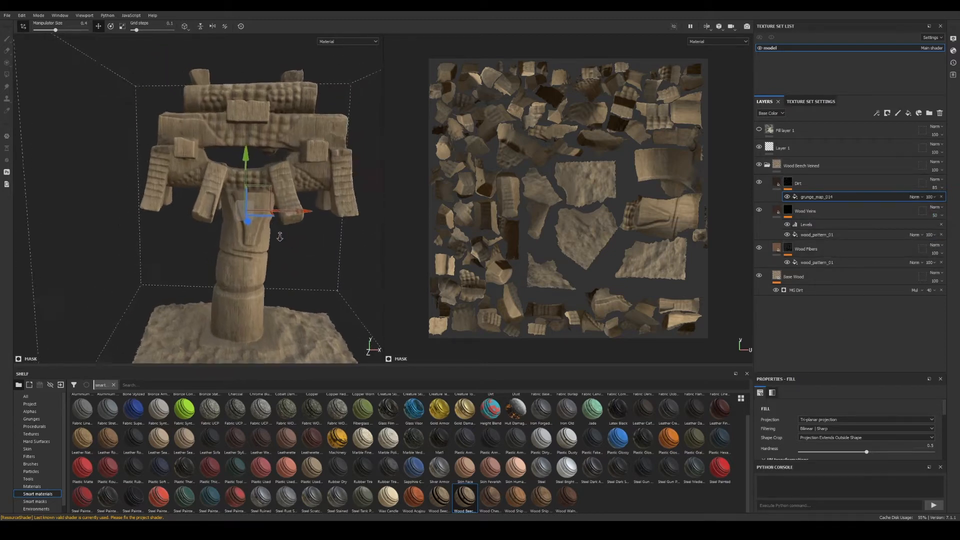
pyautogui.keyDown('alt'); pyautogui.moveTo(291, 233); pyautogui.dragTo(424, 200, button='right'); pyautogui.keyUp('alt')
pyautogui.moveTo(295, 209); pyautogui.dragTo(287, 207)
pyautogui.moveTo(239, 151); pyautogui.dragTo(214, 193)
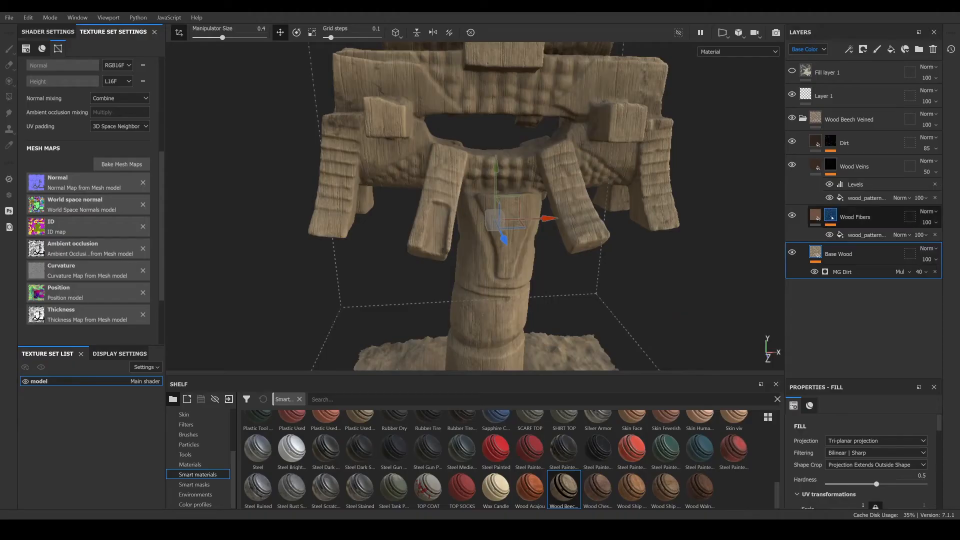
# - Set the UV rotation of the Base Wood fill layer to 90
pyautogui.click(838, 253)
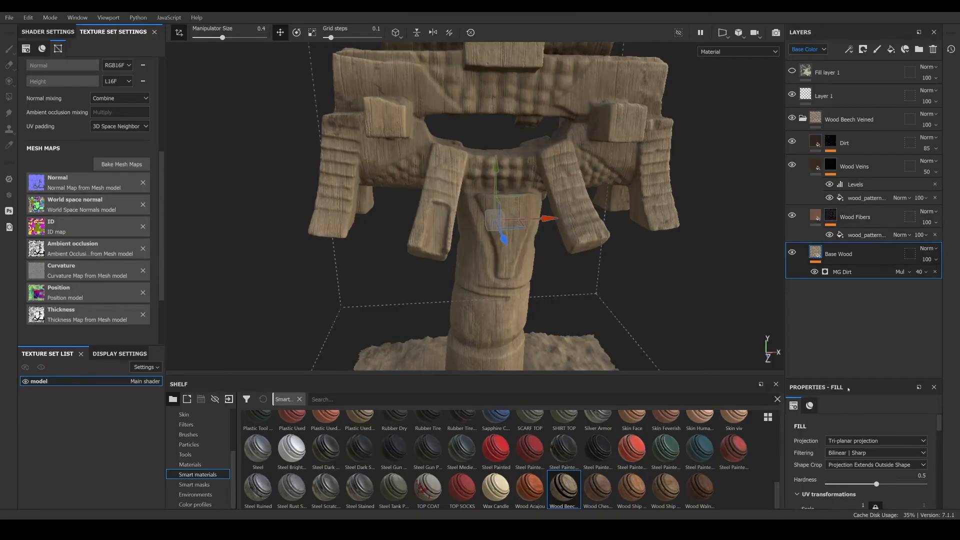
pyautogui.scroll(-2, 849, 480)
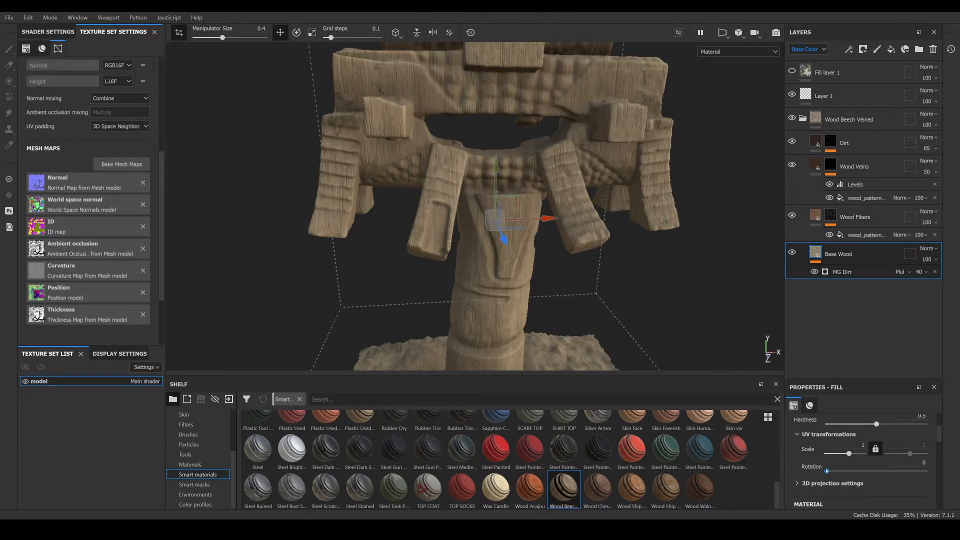
pyautogui.click(827, 471)
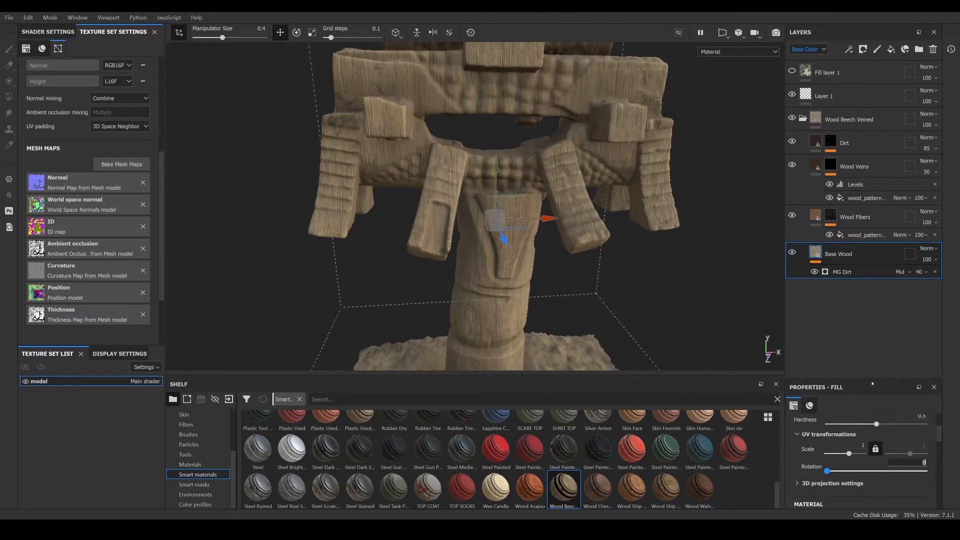
pyautogui.moveTo(876, 379); pyautogui.dragTo(871, 344)
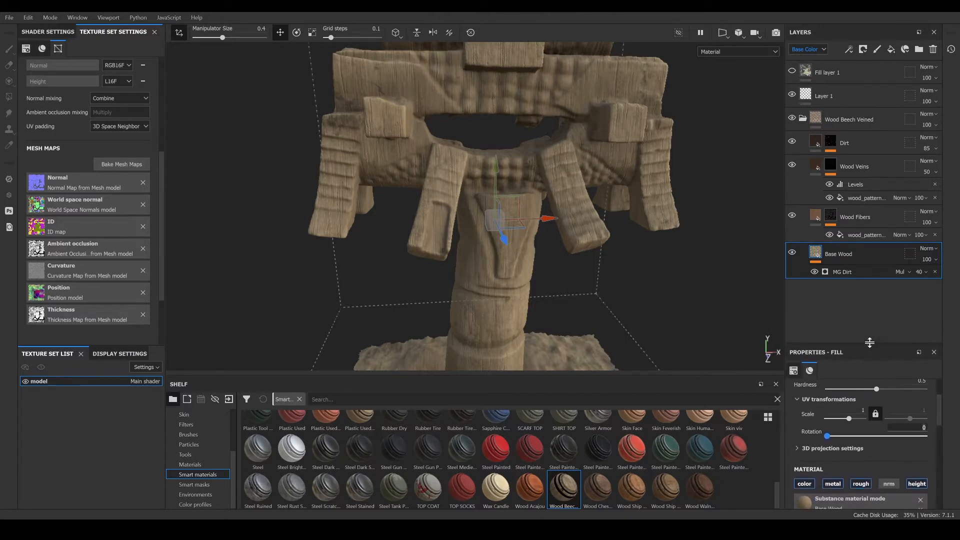
pyautogui.scroll(2, 842, 447)
pyautogui.scroll(-2, 846, 447)
pyautogui.scroll(2, 915, 449)
pyautogui.scroll(-4, 919, 450)
pyautogui.scroll(2, 919, 450)
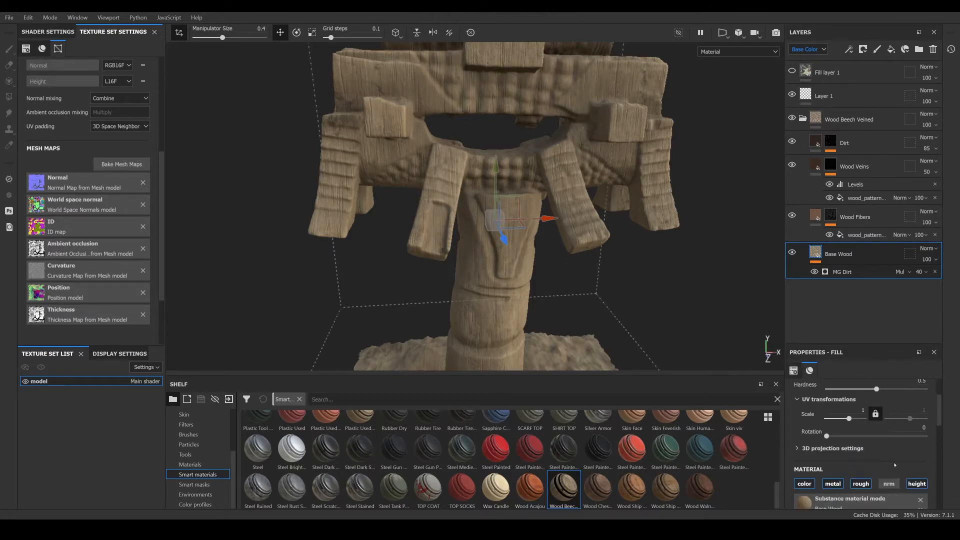
pyautogui.write('90')
pyautogui.press('Return')
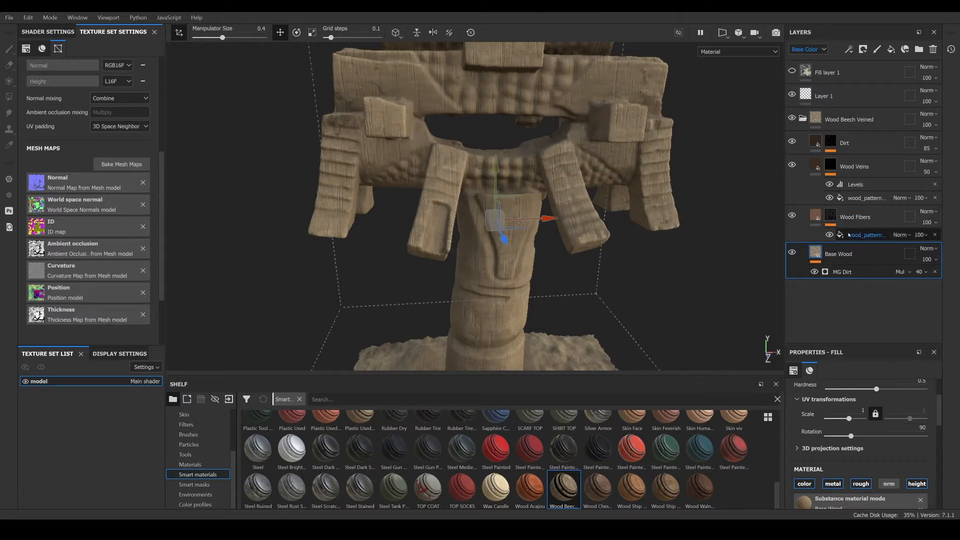
# - Set the UV rotation of the wood_pattern_01 fill in the Wood Fibers layer to 90
pyautogui.click(834, 219)
pyautogui.click(867, 235)
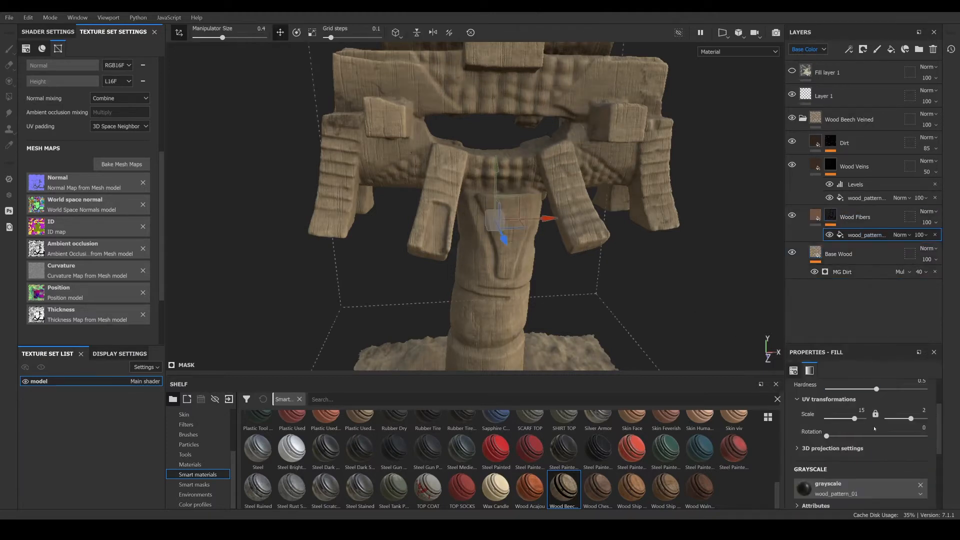
pyautogui.click(920, 429)
pyautogui.write('90')
pyautogui.press('Return')
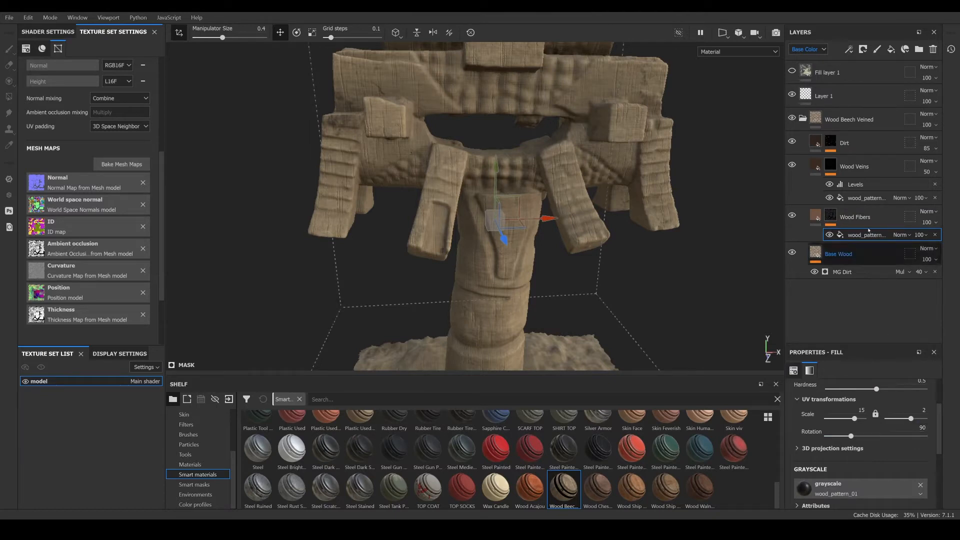
# - Set the UV rotation of the wood_pattern_01 fill in the Wood Veins layer to 90
pyautogui.click(871, 199)
pyautogui.click(922, 428)
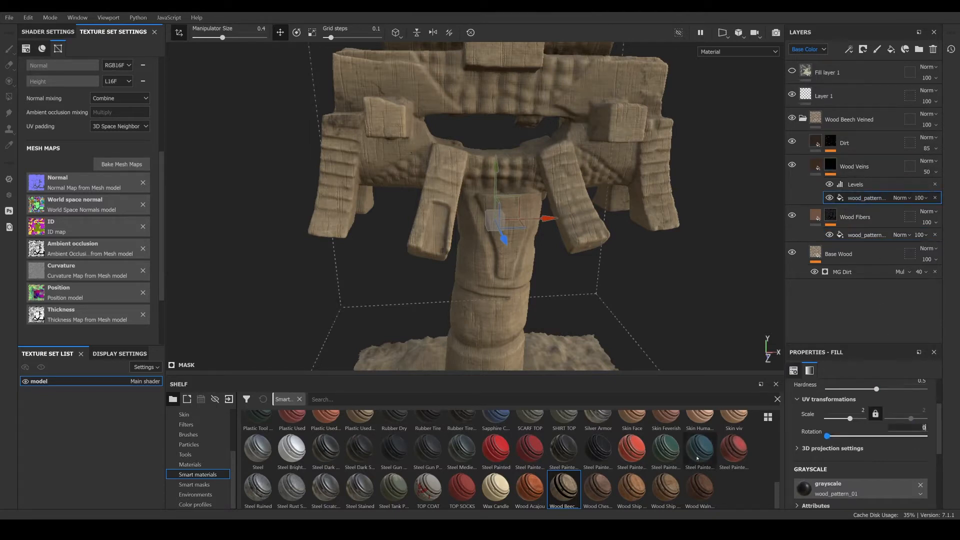
pyautogui.write('90')
pyautogui.press('Return')
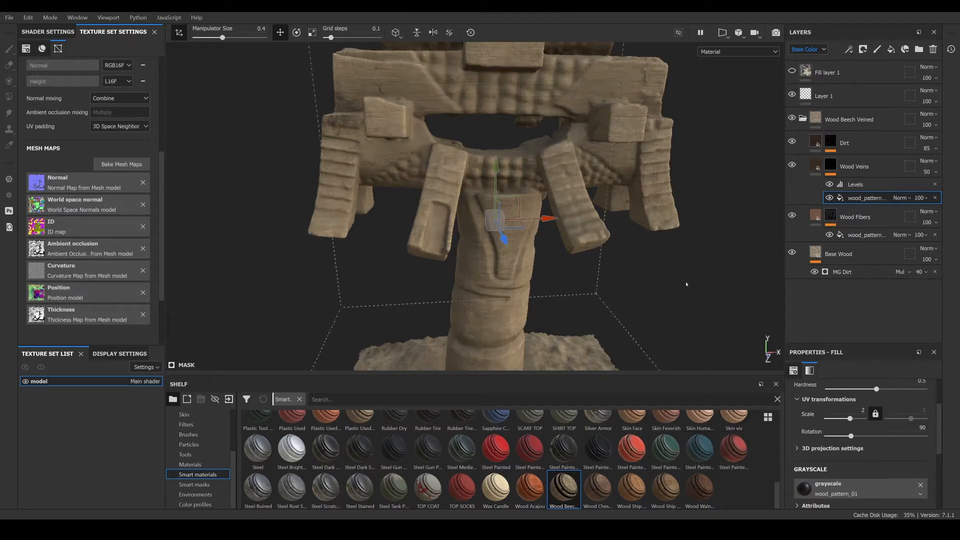
# - Collapse the Wood Beech Veined folder and add a mask with color selection to it
pyautogui.scroll(3, 472, 175)
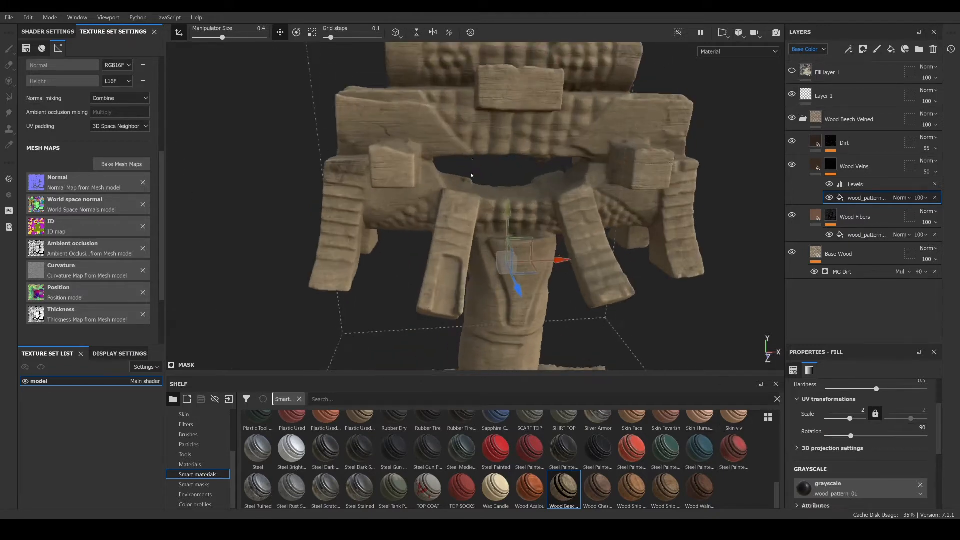
pyautogui.click(803, 118)
pyautogui.rightClick(820, 120)
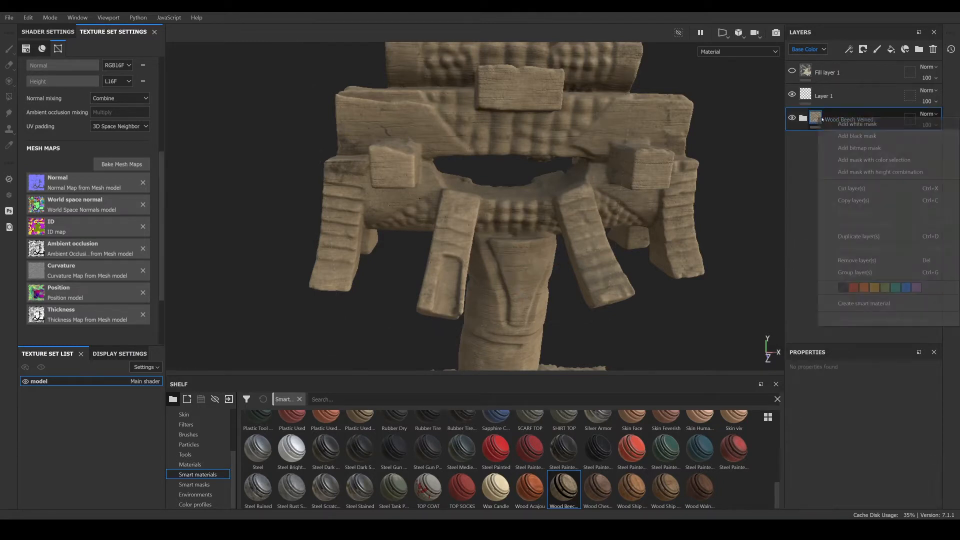
pyautogui.click(853, 137)
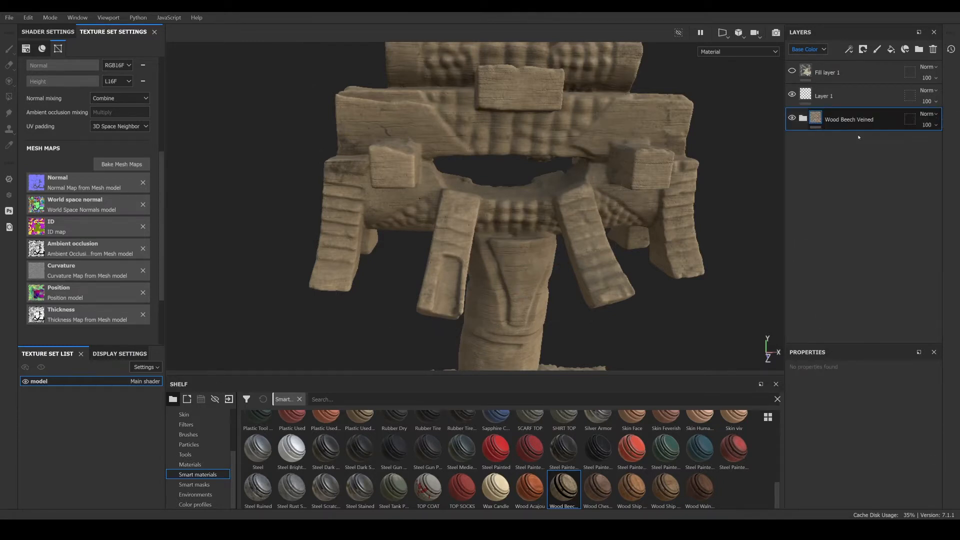
pyautogui.rightClick(830, 118)
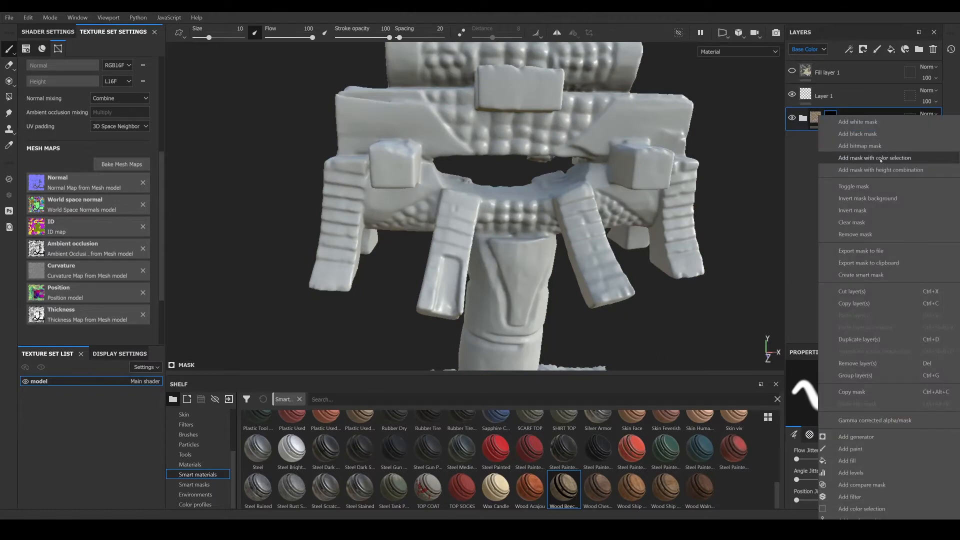
pyautogui.click(882, 158)
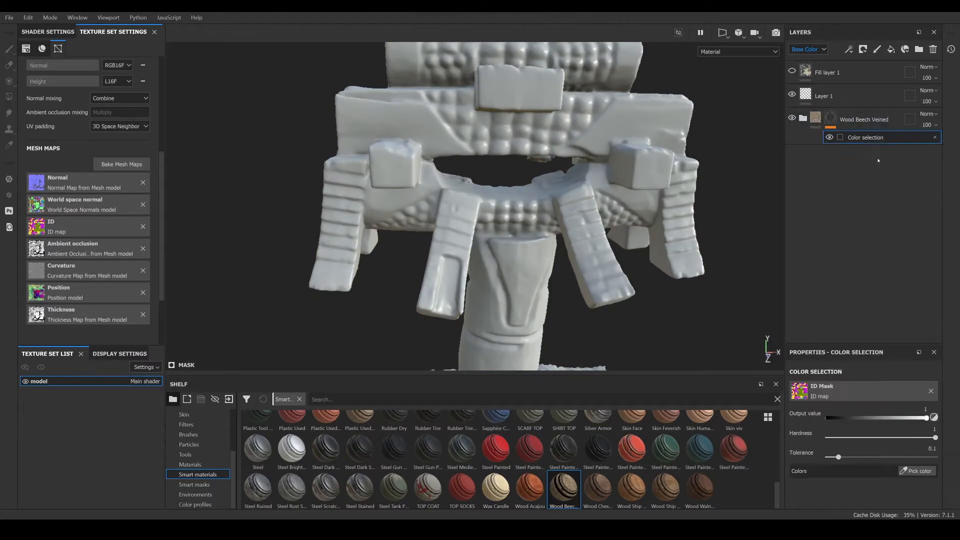
# - Pick the yellow ID map color for the Wood Beech Veined folder's color selection mask
pyautogui.click(918, 472)
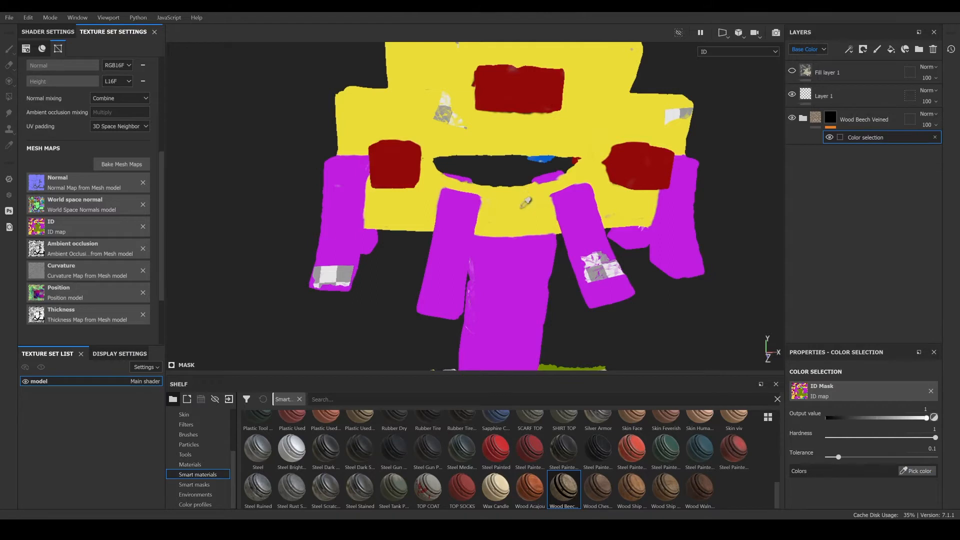
pyautogui.scroll(-2, 523, 197)
pyautogui.scroll(-2, 522, 200)
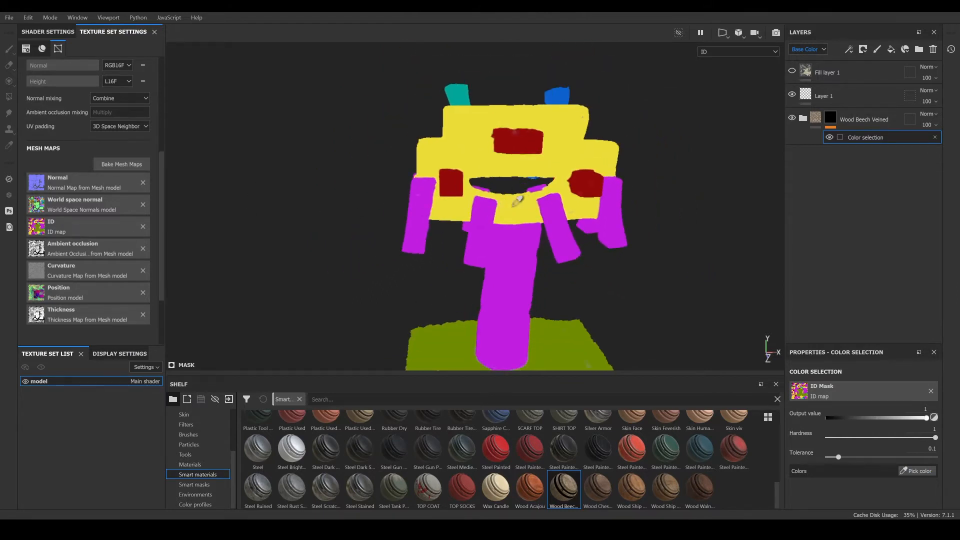
pyautogui.scroll(4, 521, 200)
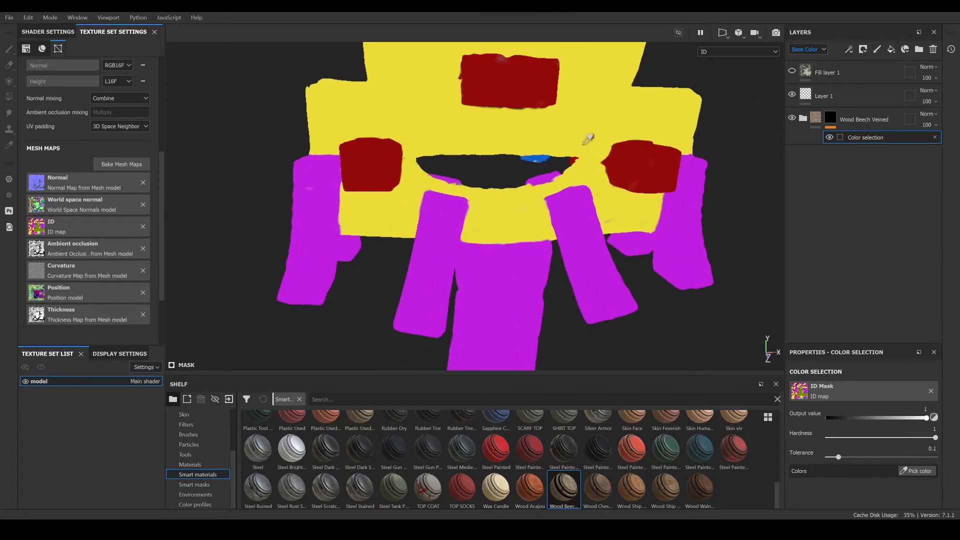
pyautogui.click(532, 203)
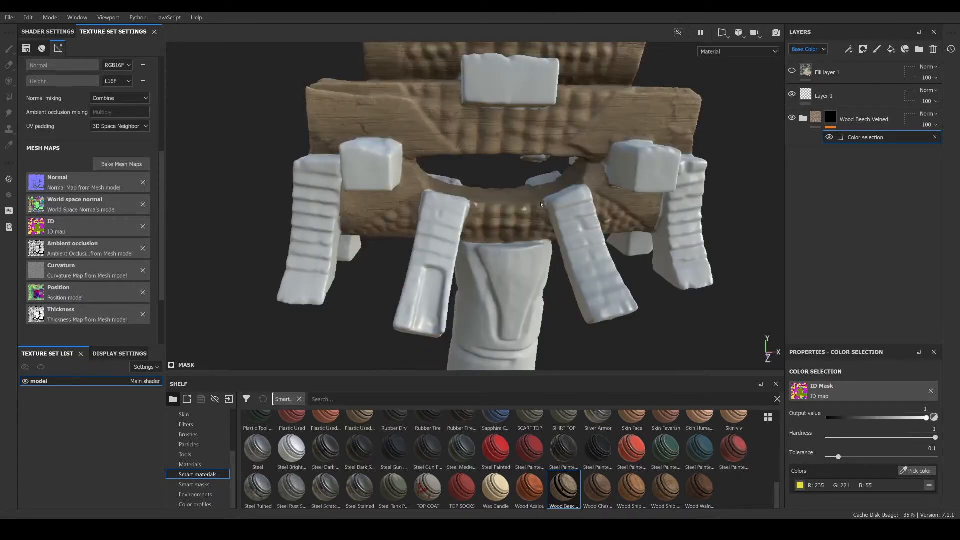
pyautogui.scroll(2, 541, 204)
pyautogui.scroll(-4, 497, 220)
pyautogui.scroll(2, 501, 169)
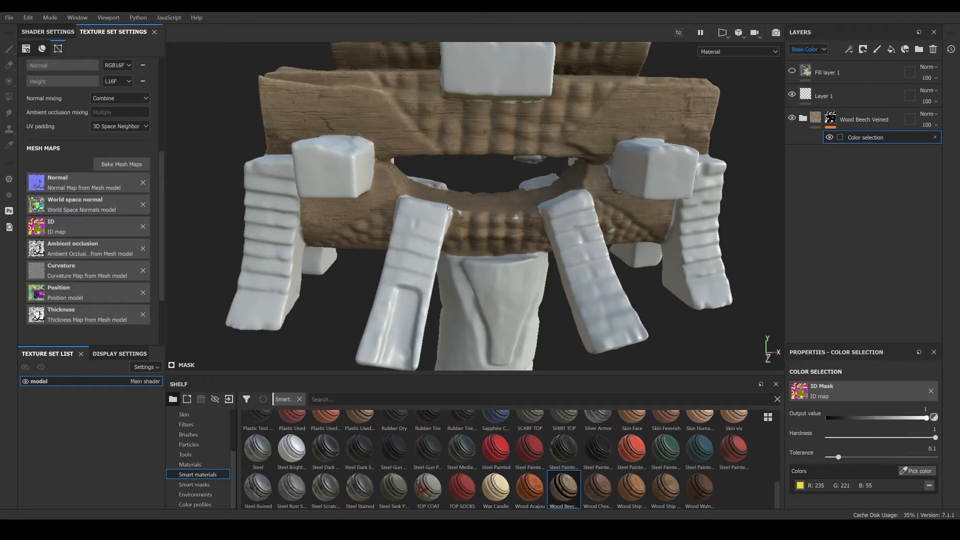
pyautogui.scroll(-2, 491, 181)
pyautogui.scroll(2, 572, 159)
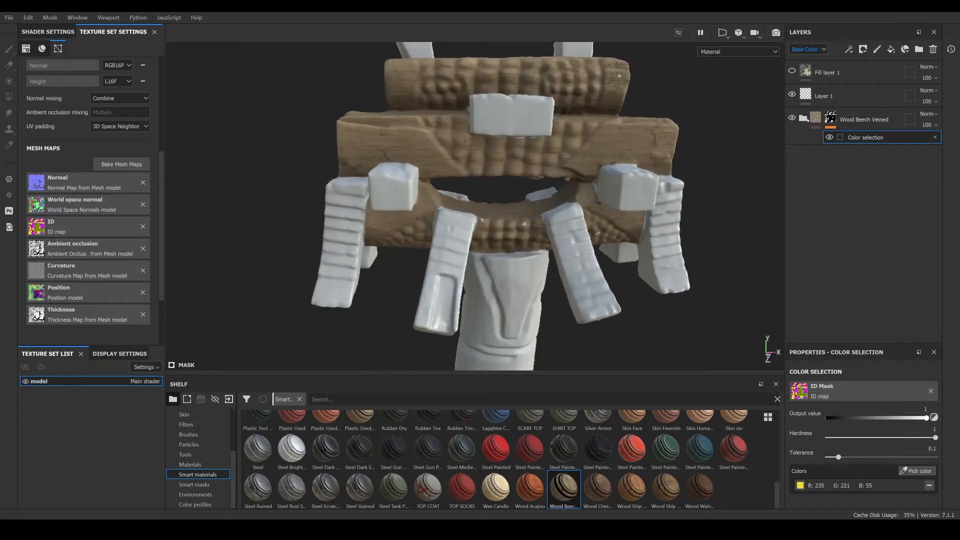
# - Duplicate the Wood Beech Veined folder
pyautogui.rightClick(855, 116)
pyautogui.click(738, 210)
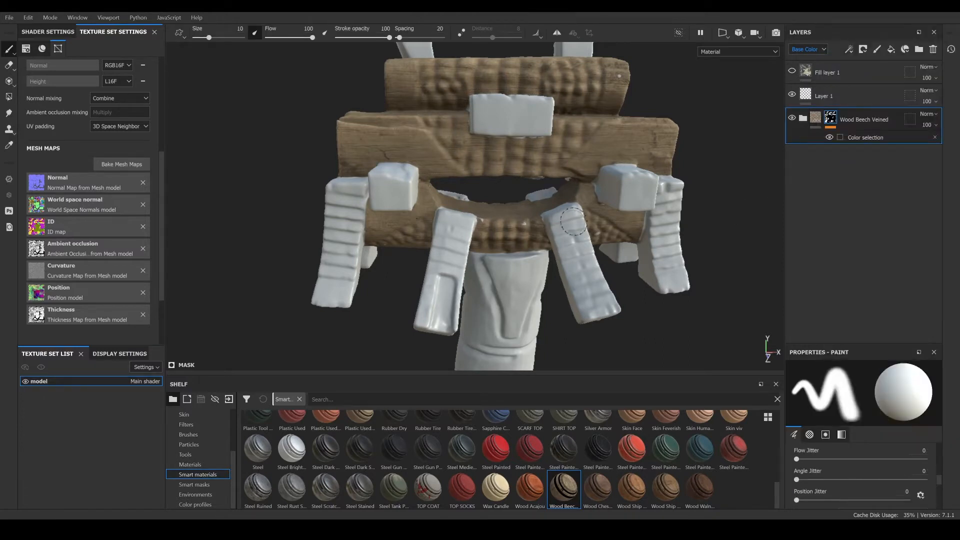
pyautogui.scroll(-3, 515, 250)
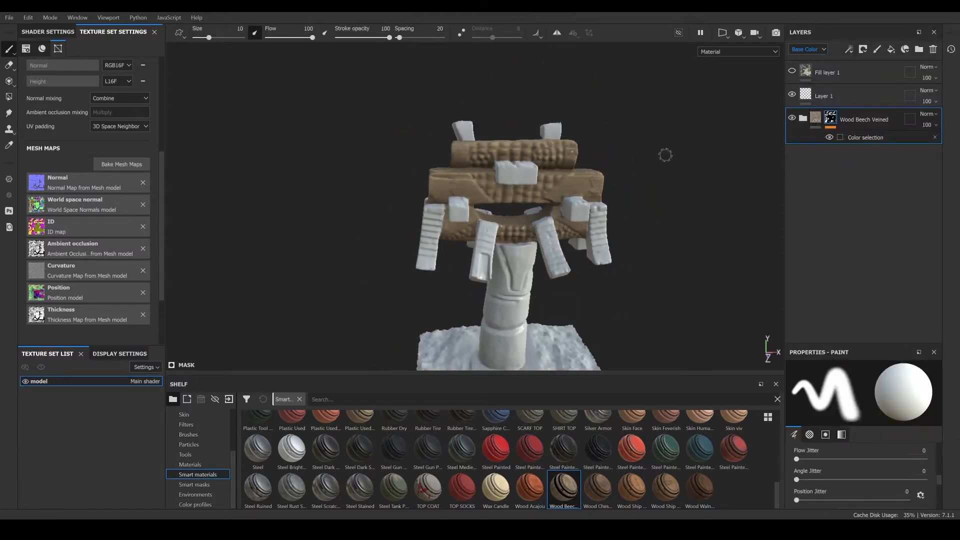
pyautogui.rightClick(873, 120)
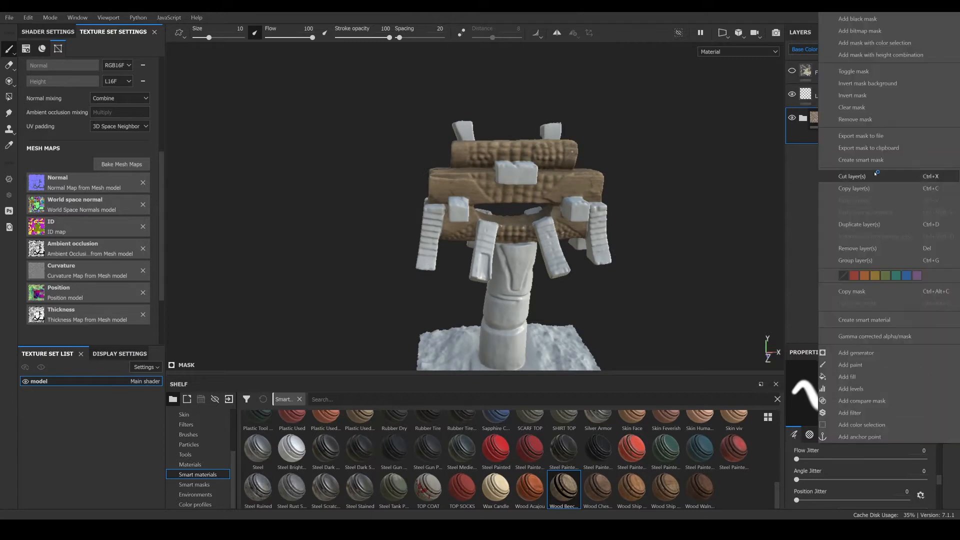
pyautogui.click(859, 224)
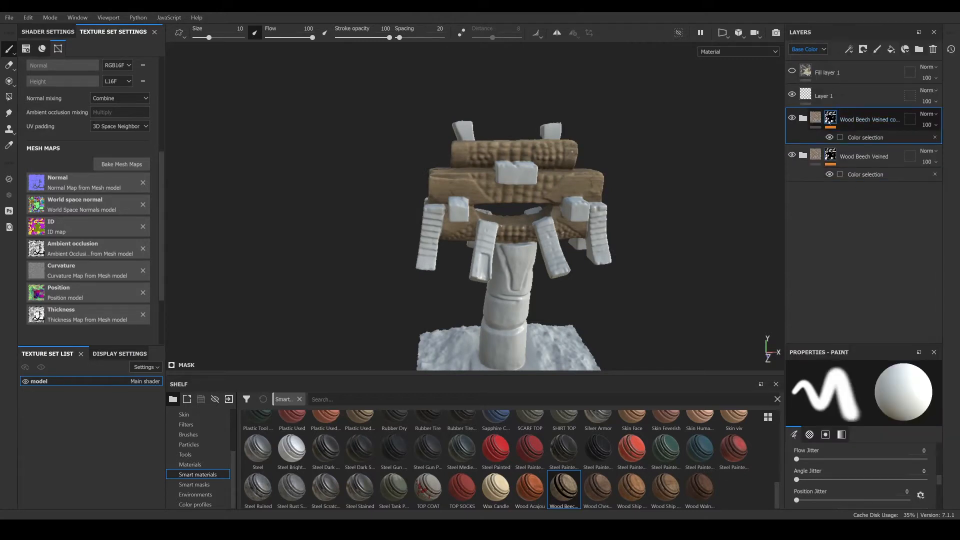
# - Replace the duplicated folder's mask with a new color selection using the magenta ID map color
pyautogui.rightClick(841, 118)
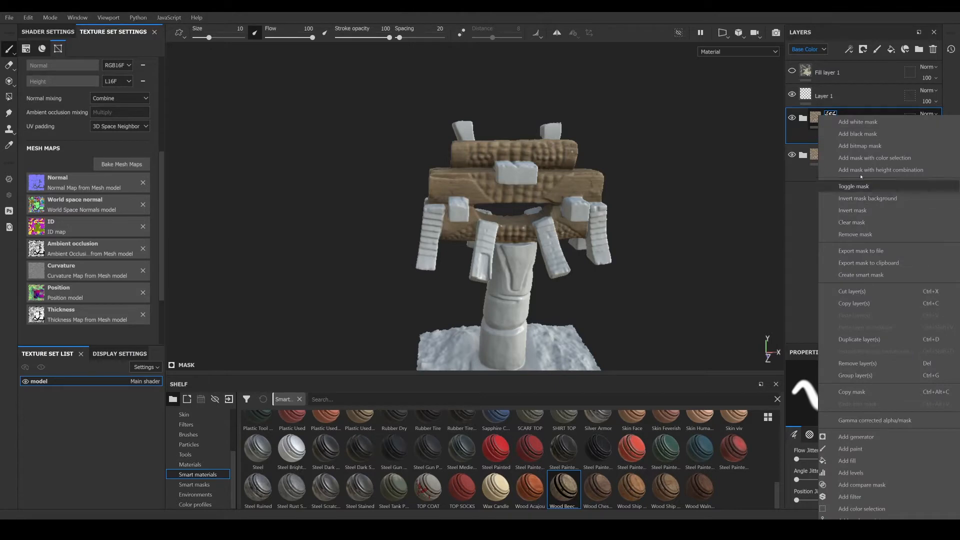
pyautogui.click(870, 158)
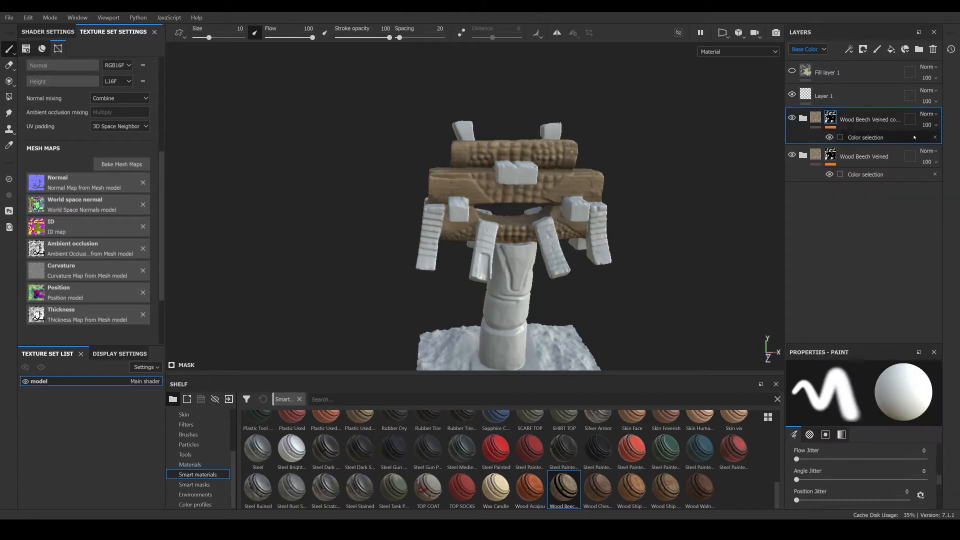
pyautogui.click(936, 138)
pyautogui.rightClick(832, 119)
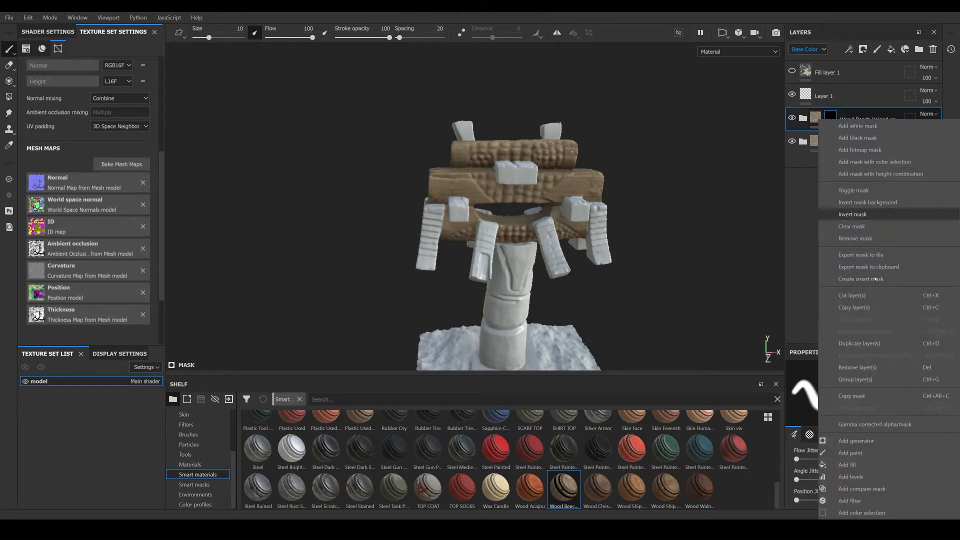
pyautogui.click(875, 161)
pyautogui.click(931, 471)
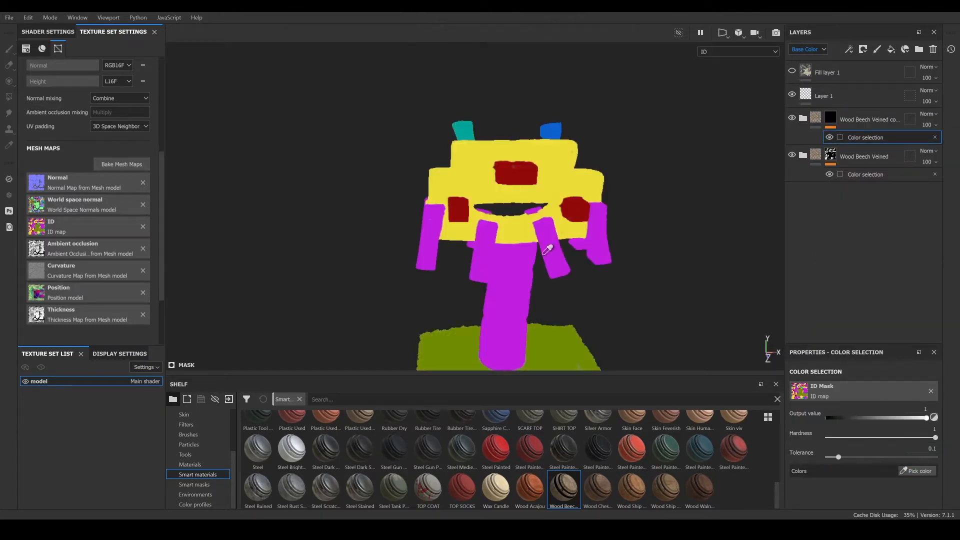
pyautogui.click(515, 271)
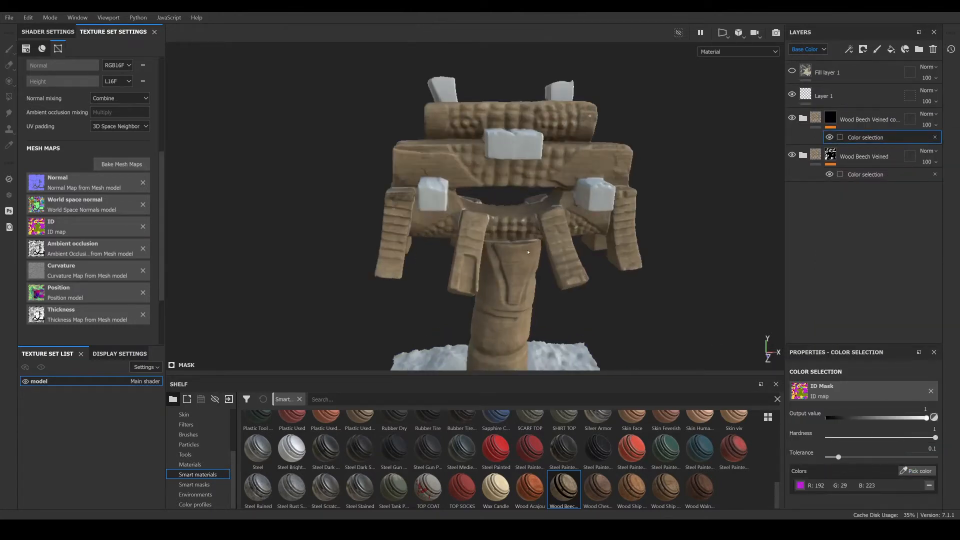
# - Expand the duplicated folder, select its Base Wood layer and adjust its fill's rotation slider
pyautogui.scroll(2, 527, 252)
pyautogui.click(802, 118)
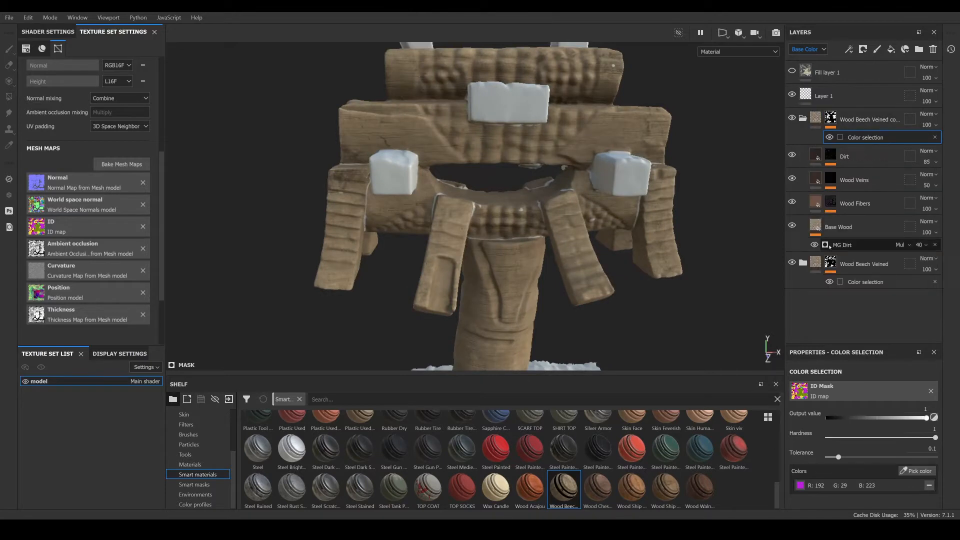
pyautogui.click(817, 226)
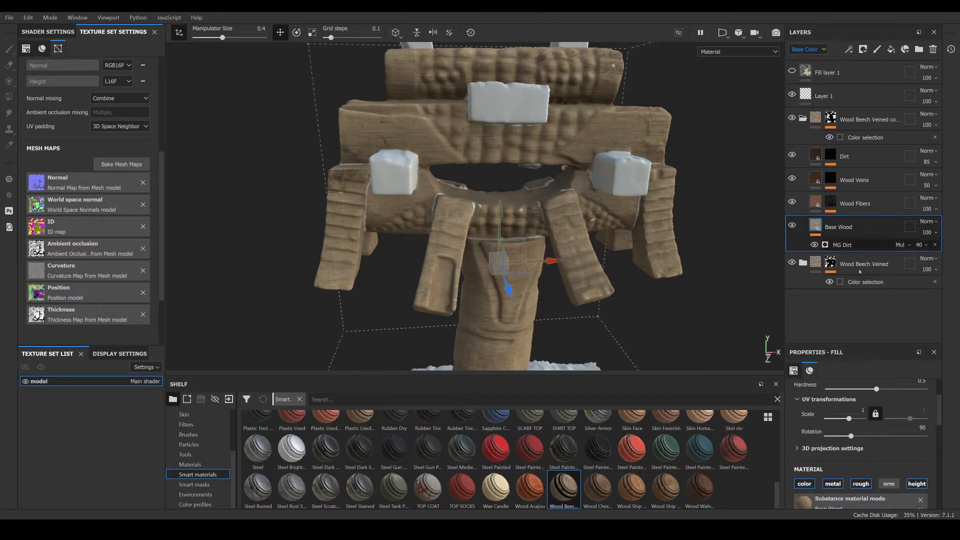
pyautogui.moveTo(851, 437); pyautogui.dragTo(784, 437)
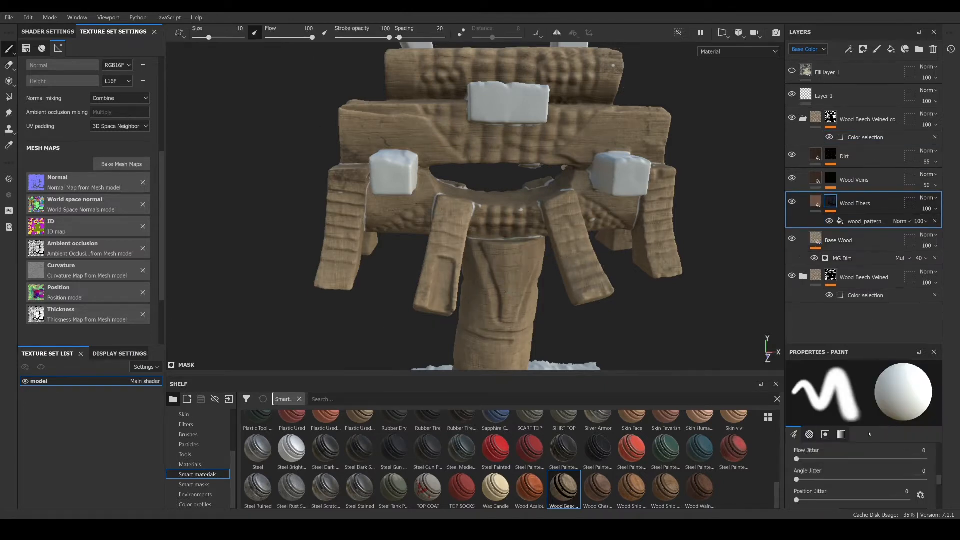
pyautogui.scroll(-3, 823, 470)
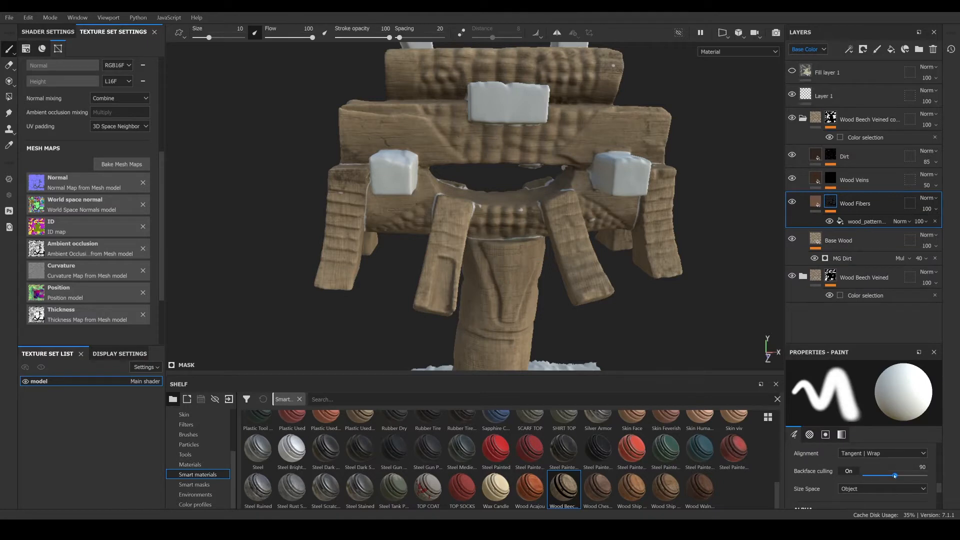
pyautogui.scroll(3, 895, 475)
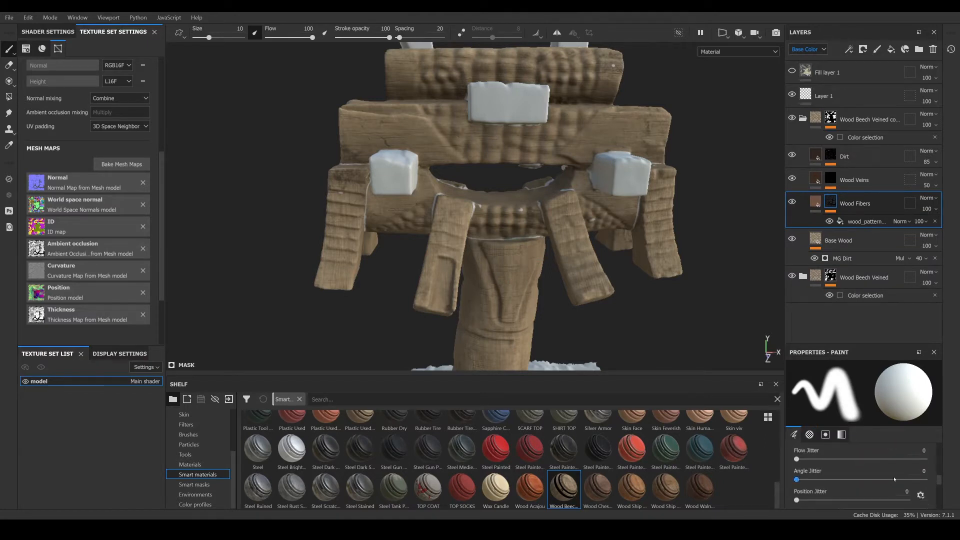
# - Enlarge the properties panel and open the Wood Fibers layer's wood pattern fill effect to inspect its UV transformations
pyautogui.scroll(-2, 895, 479)
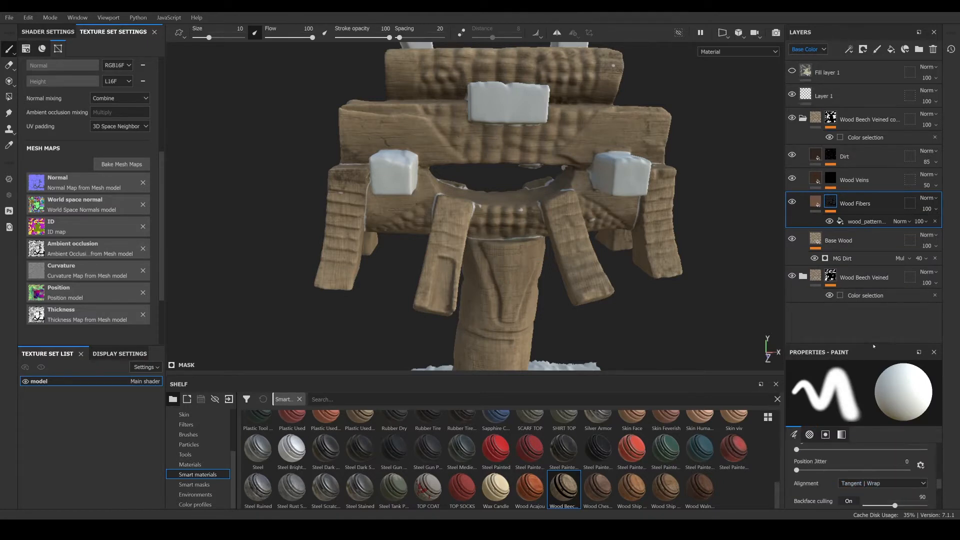
pyautogui.moveTo(868, 343); pyautogui.dragTo(868, 241)
pyautogui.scroll(4, 870, 400)
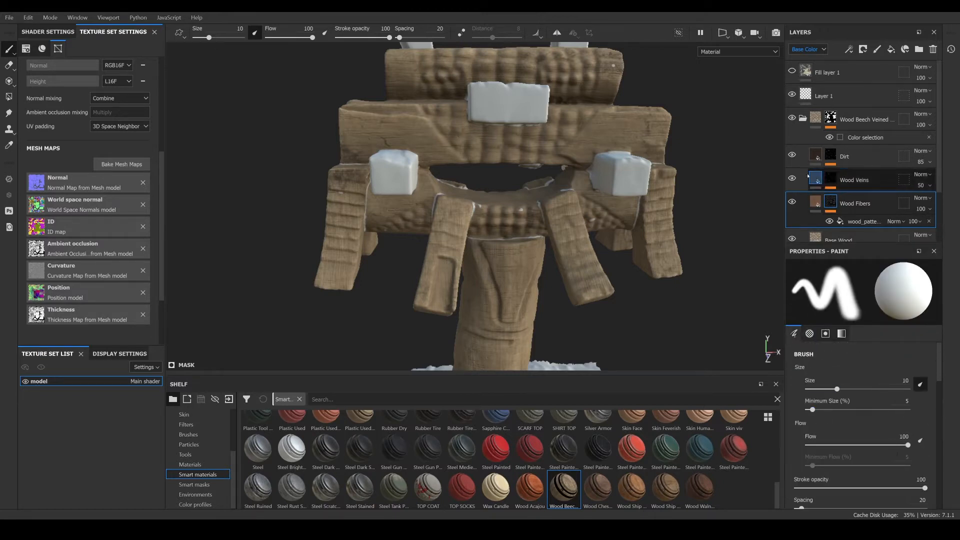
pyautogui.click(865, 221)
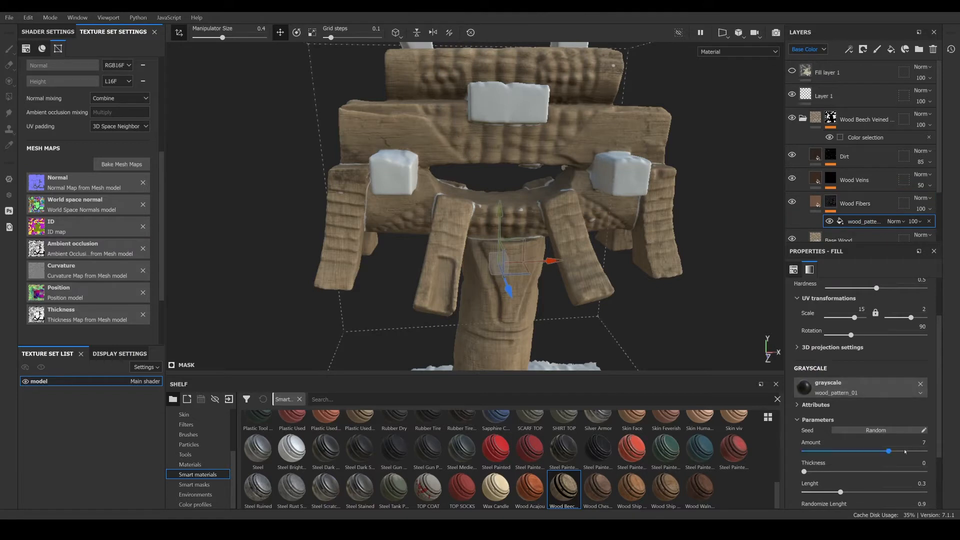
pyautogui.scroll(-1, 930, 369)
pyautogui.scroll(2, 930, 369)
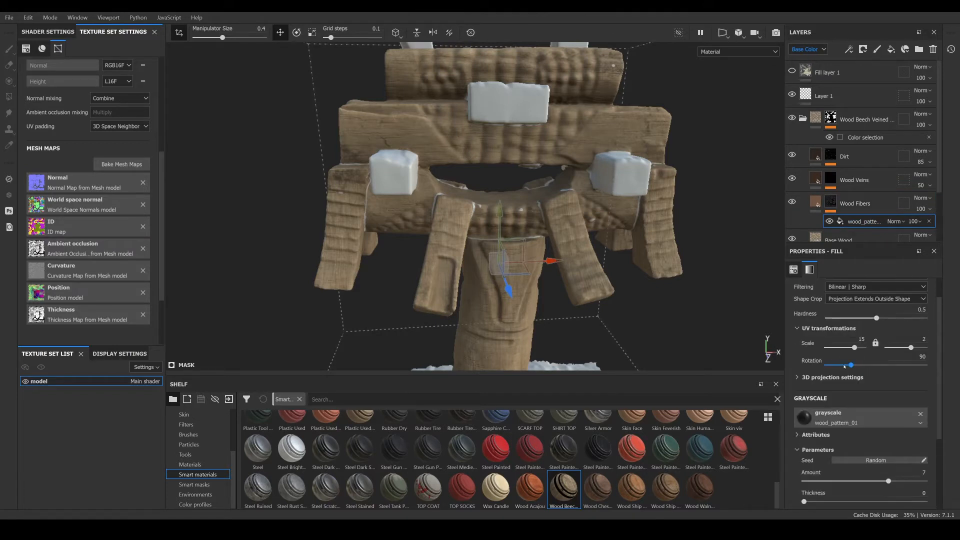
# - Select the Wood Veins layer's wood pattern fill effect and set its rotation to 0
pyautogui.click(831, 178)
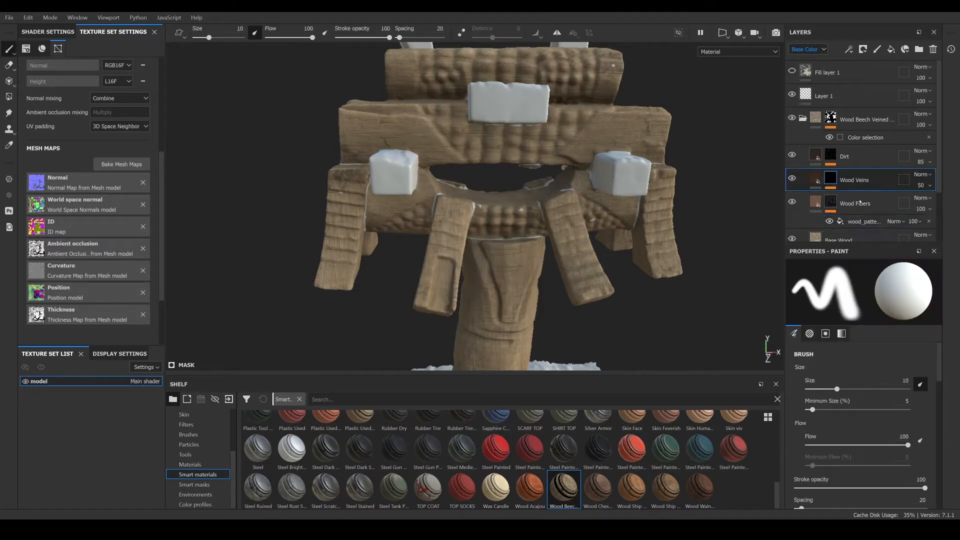
pyautogui.click(858, 212)
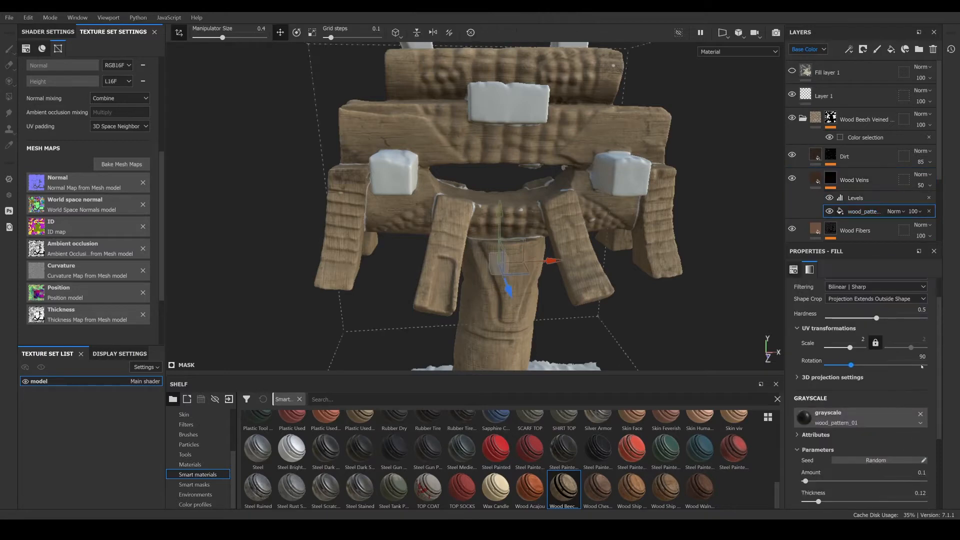
pyautogui.scroll(-3, 503, 219)
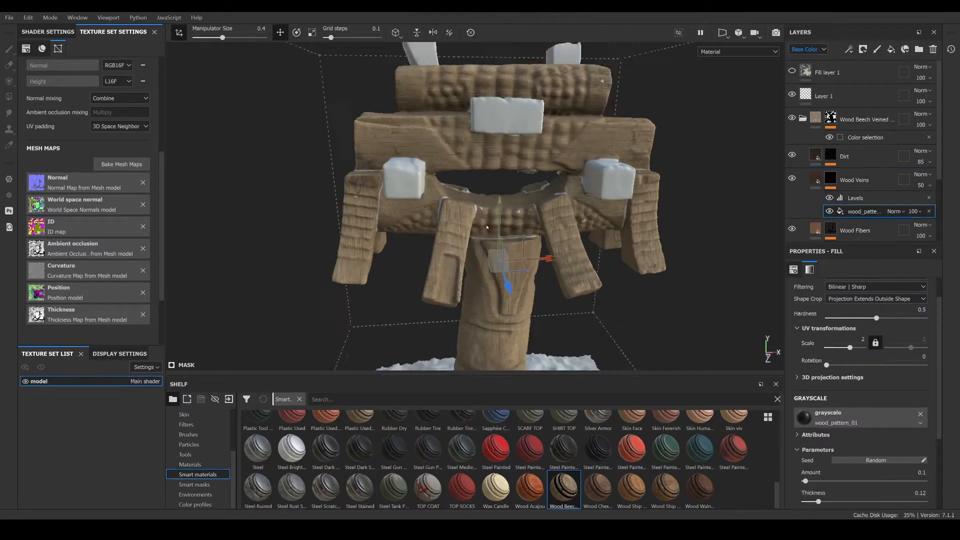
# - Duplicate the top Wood Beech Veined copy folder
pyautogui.keyDown('alt'); pyautogui.moveTo(581, 148); pyautogui.dragTo(415, 280); pyautogui.keyUp('alt')
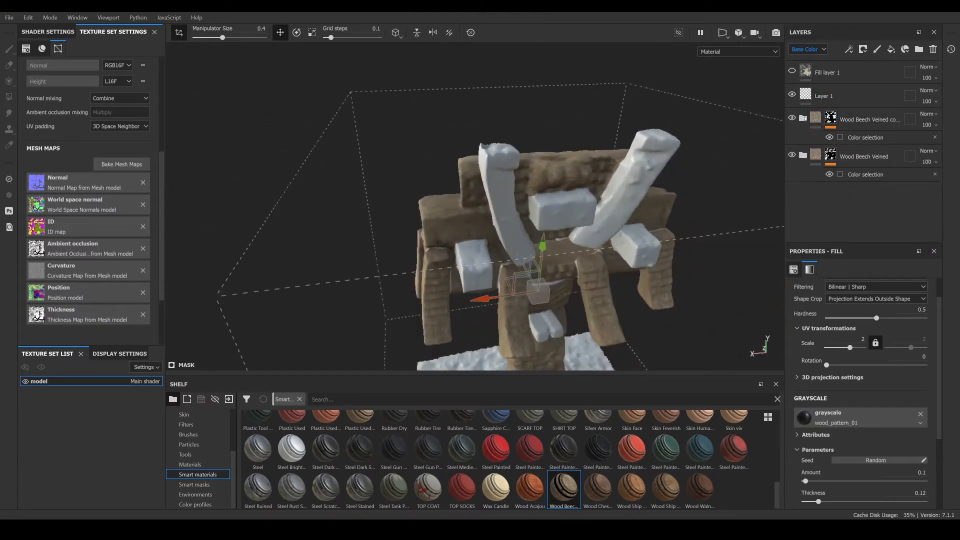
pyautogui.rightClick(863, 116)
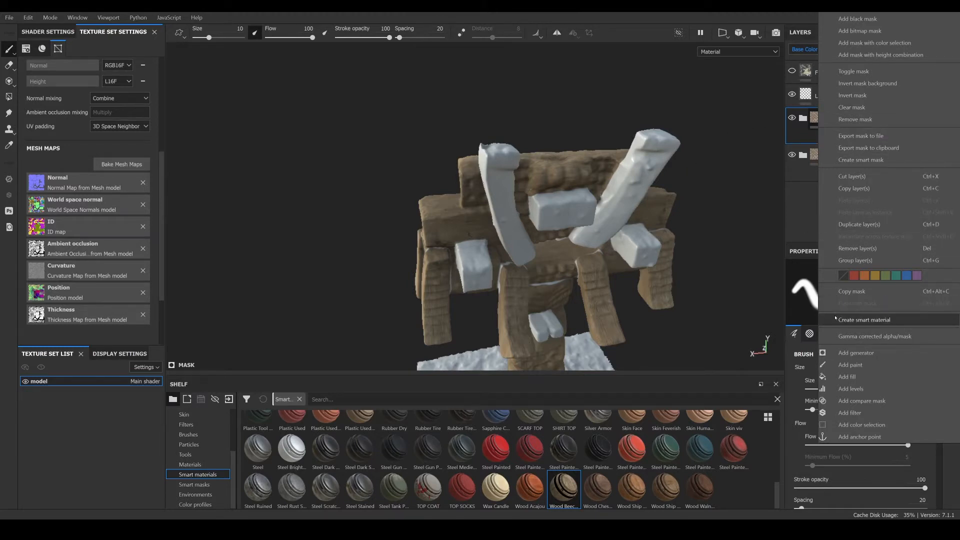
pyautogui.click(748, 206)
pyautogui.rightClick(872, 115)
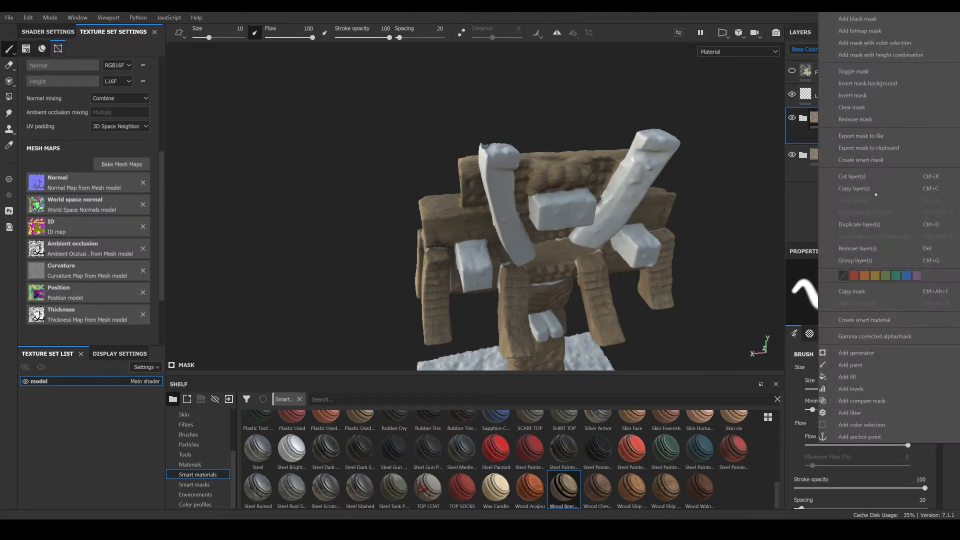
pyautogui.click(857, 225)
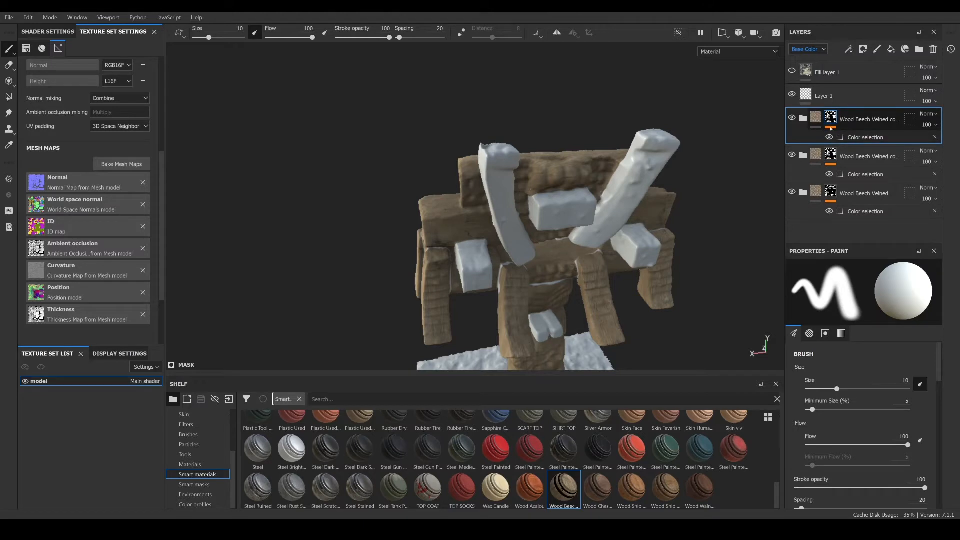
# - Delete the new copy's mask and add a color selection mask picking the blue ID map color
pyautogui.click(837, 114)
pyautogui.press('Delete')
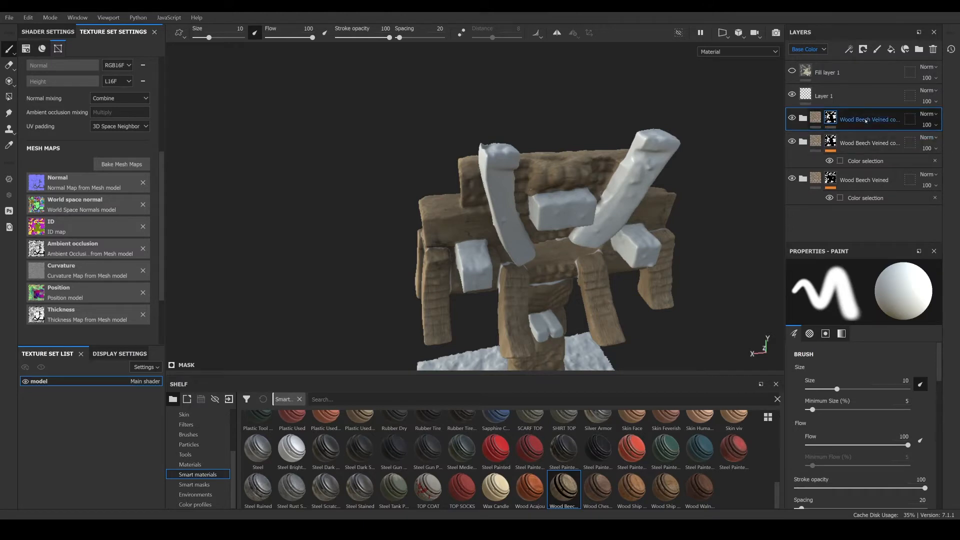
pyautogui.rightClick(836, 114)
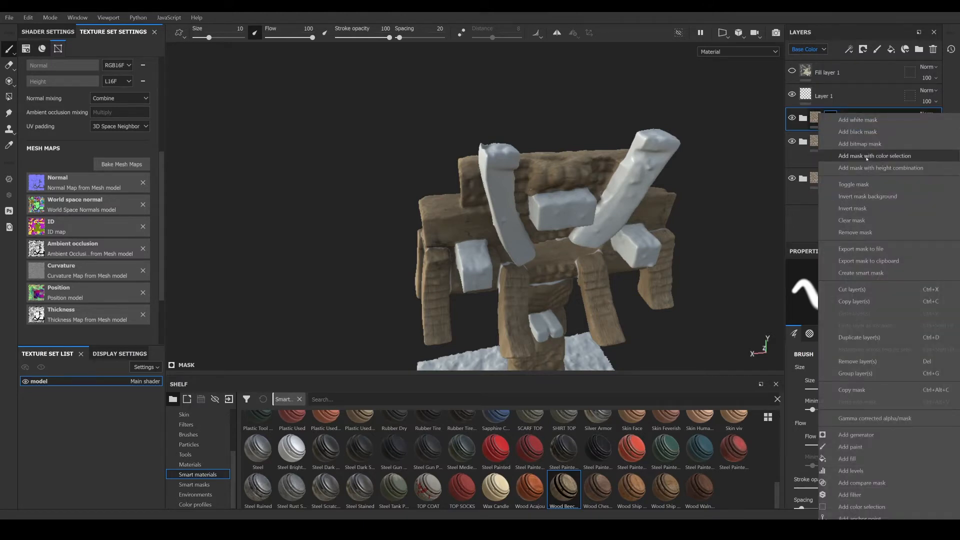
pyautogui.click(860, 152)
pyautogui.click(918, 370)
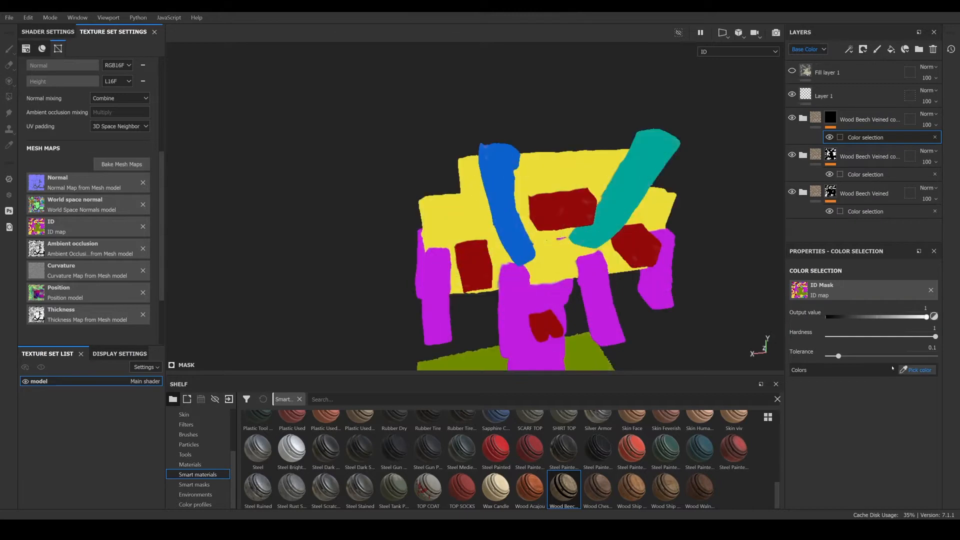
pyautogui.click(506, 191)
pyautogui.scroll(5, 469, 191)
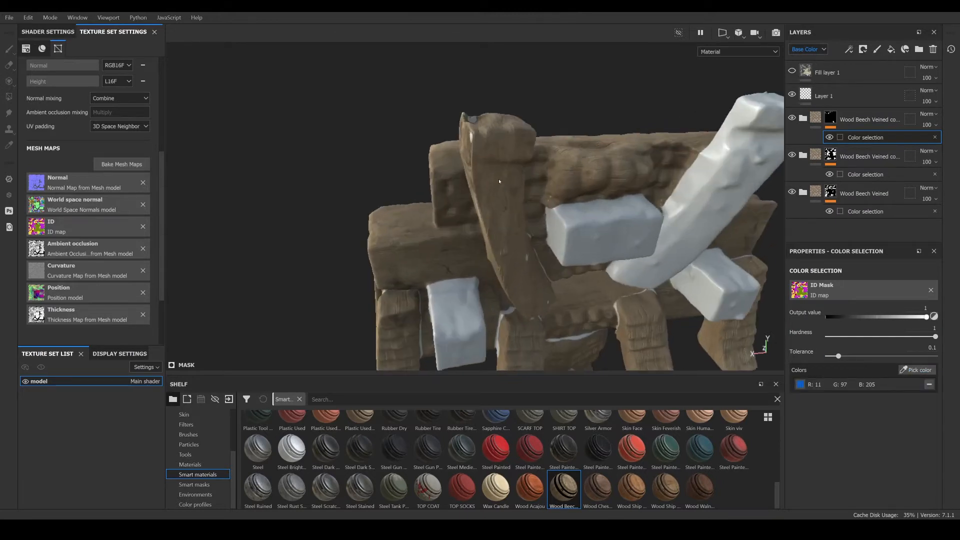
pyautogui.moveTo(493, 201)
pyautogui.keyDown('alt'); pyautogui.mouseDown()
pyautogui.moveTo(542, 225)
pyautogui.moveTo(503, 242)
pyautogui.moveTo(493, 200)
pyautogui.moveTo(484, 235)
pyautogui.moveTo(477, 219)
pyautogui.moveTo(495, 213)
pyautogui.mouseUp(); pyautogui.keyUp('alt')
# - Add a paint effect above the blue color selection and paint strokes on the plank, undoing the last stroke
pyautogui.rightClick(850, 138)
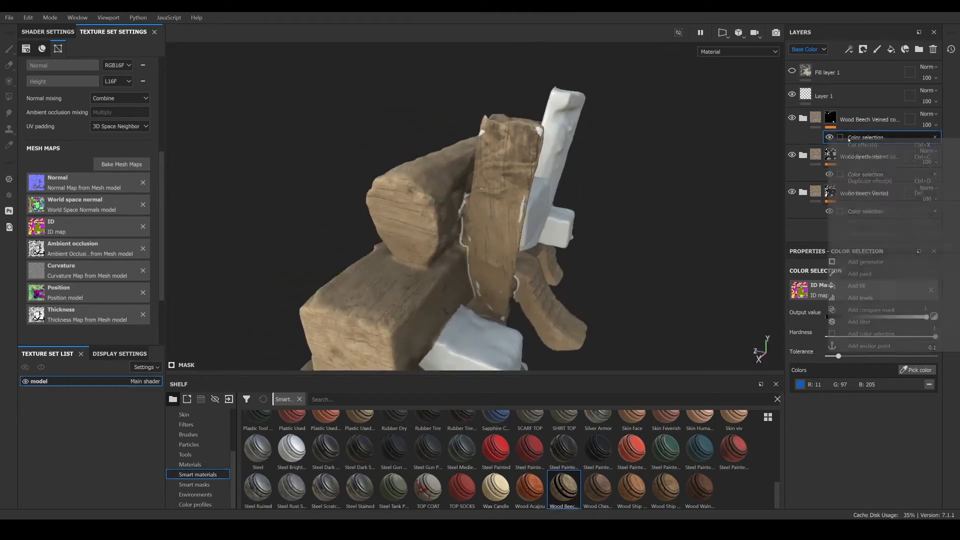
pyautogui.click(860, 274)
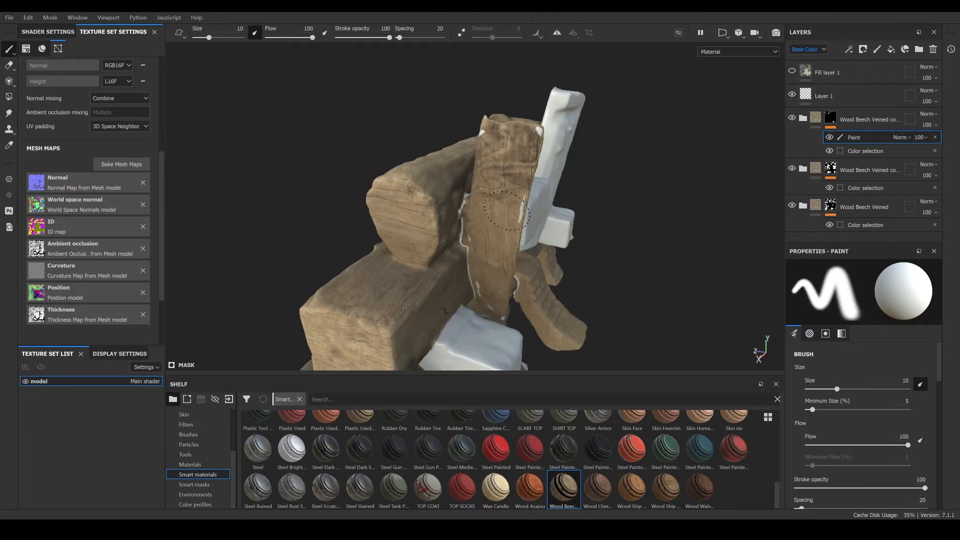
pyautogui.moveTo(507, 210)
pyautogui.mouseDown()
pyautogui.moveTo(537, 129)
pyautogui.moveTo(470, 126)
pyautogui.moveTo(483, 131)
pyautogui.mouseUp()
pyautogui.moveTo(493, 294); pyautogui.dragTo(490, 307)
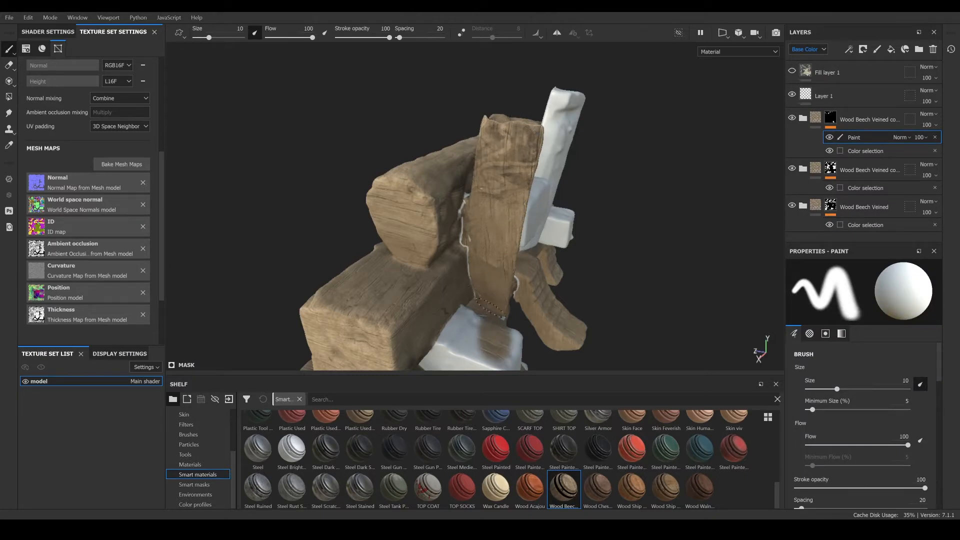
pyautogui.hotkey('ctrl', 'z')
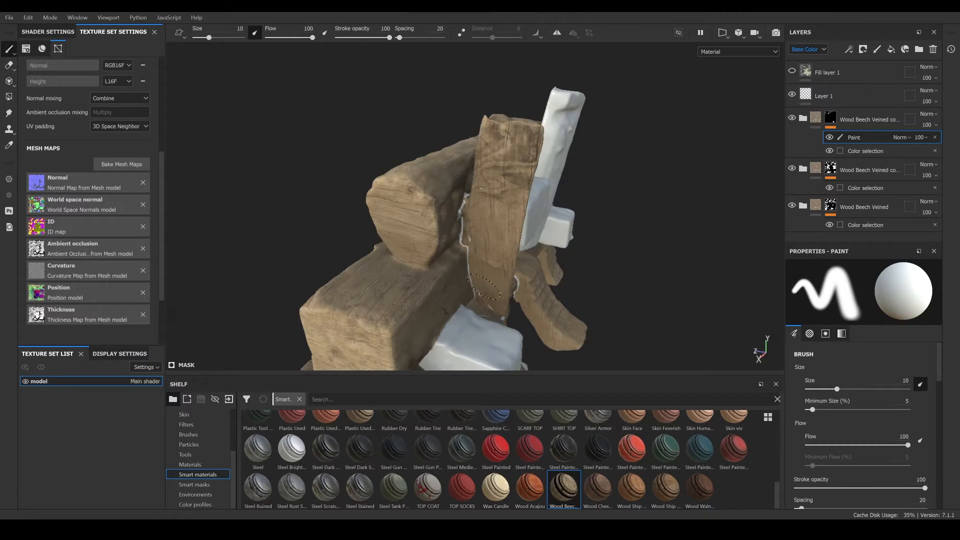
# - Duplicate the blue-masked Wood Beech Veined copy folder
pyautogui.keyDown('alt'); pyautogui.moveTo(744, 101); pyautogui.dragTo(742, 149); pyautogui.keyUp('alt')
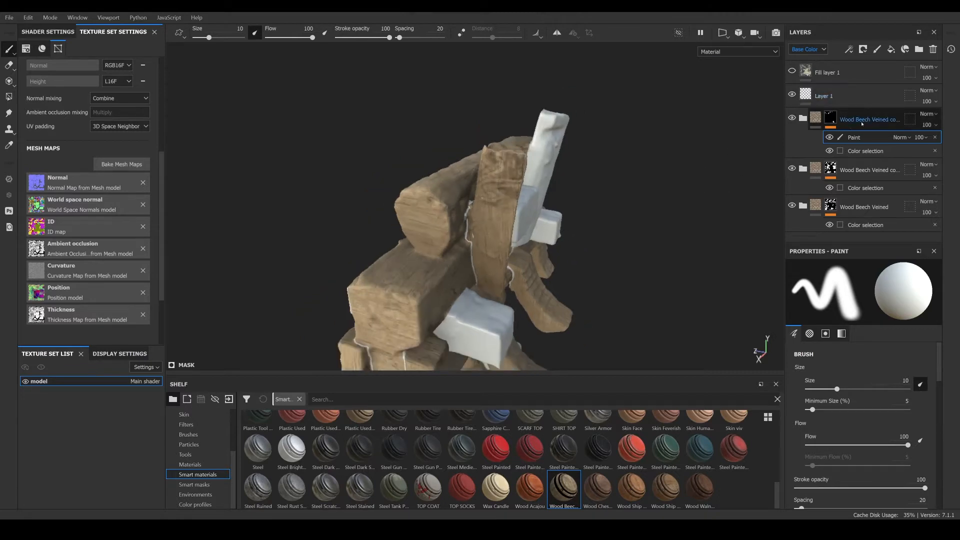
pyautogui.rightClick(863, 120)
pyautogui.click(859, 224)
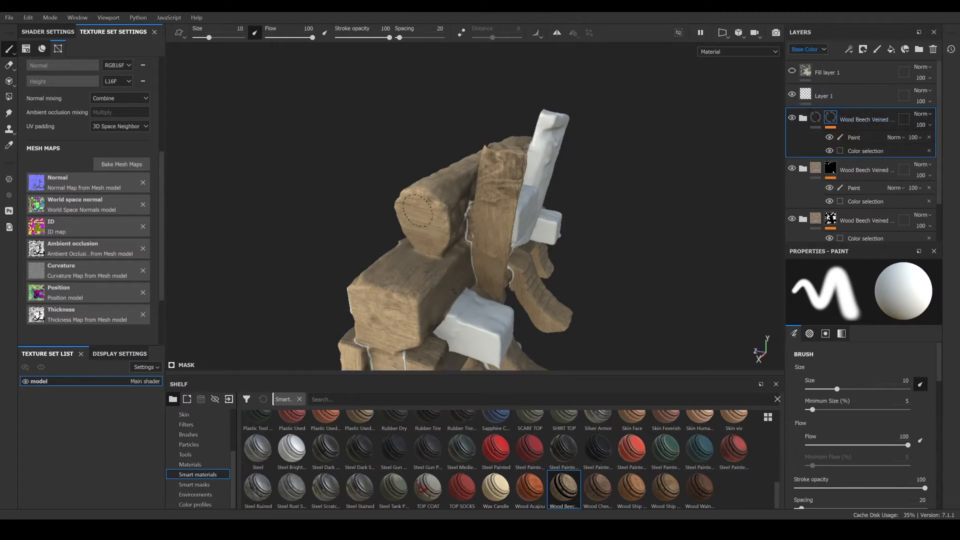
# - Remove the color selection and paint effects from the newest folder copy's mask
pyautogui.moveTo(216, 180)
pyautogui.keyDown('alt'); pyautogui.mouseDown()
pyautogui.moveTo(320, 152)
pyautogui.moveTo(377, 185)
pyautogui.mouseUp(); pyautogui.keyUp('alt')
pyautogui.keyDown('alt'); pyautogui.moveTo(376, 185); pyautogui.dragTo(242, 189, button='middle'); pyautogui.keyUp('alt')
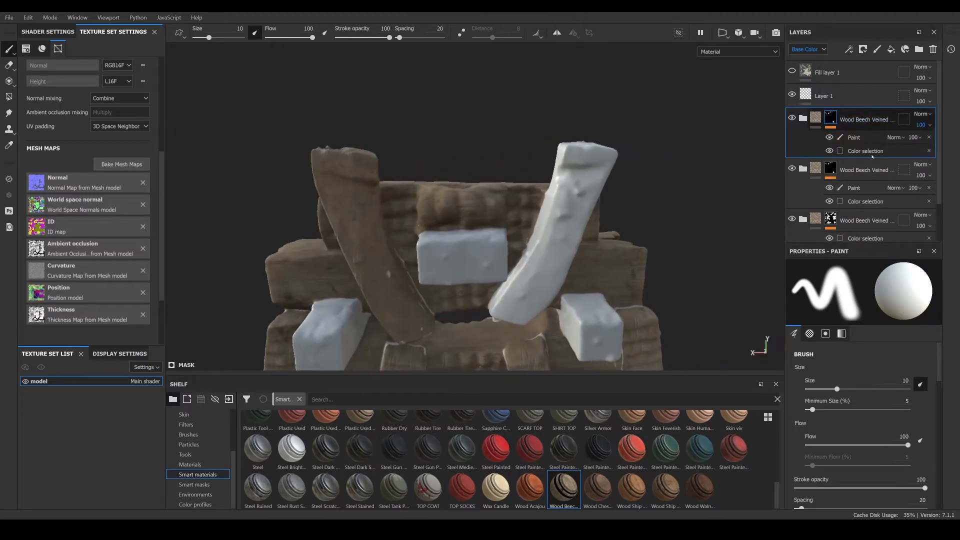
pyautogui.click(929, 153)
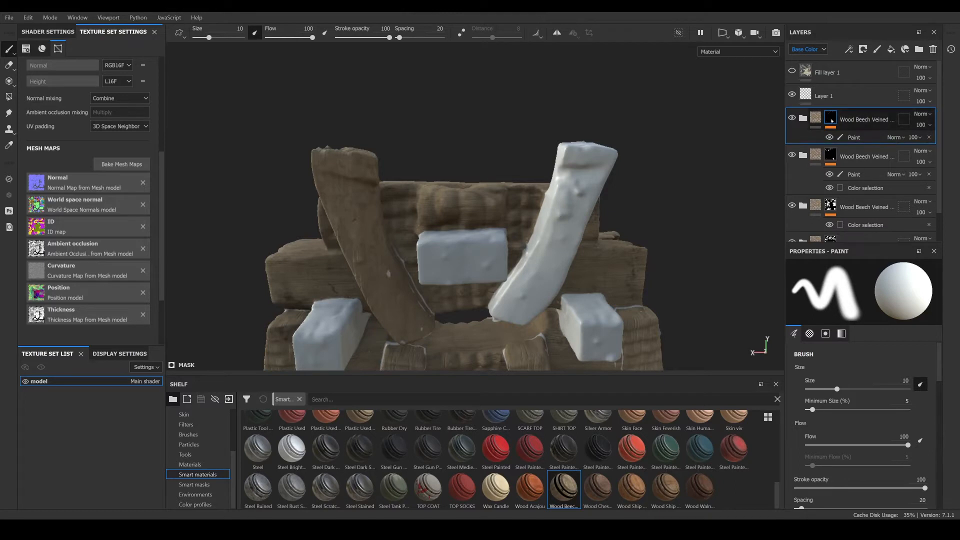
pyautogui.rightClick(871, 125)
pyautogui.click(746, 150)
pyautogui.click(880, 139)
pyautogui.rightClick(875, 138)
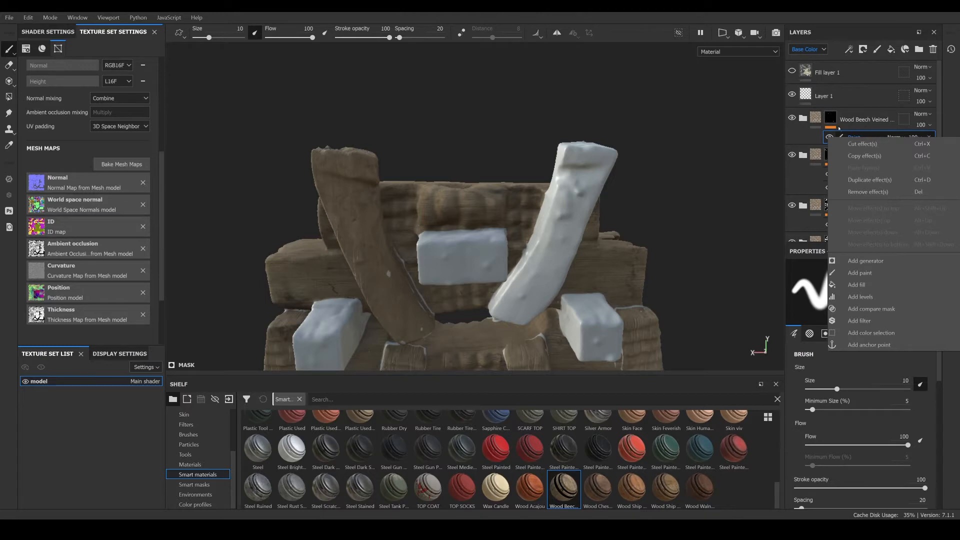
pyautogui.click(838, 126)
# - Add a color selection mask to the newest copy folder, picking the teal ID map color
pyautogui.rightClick(832, 119)
pyautogui.click(879, 156)
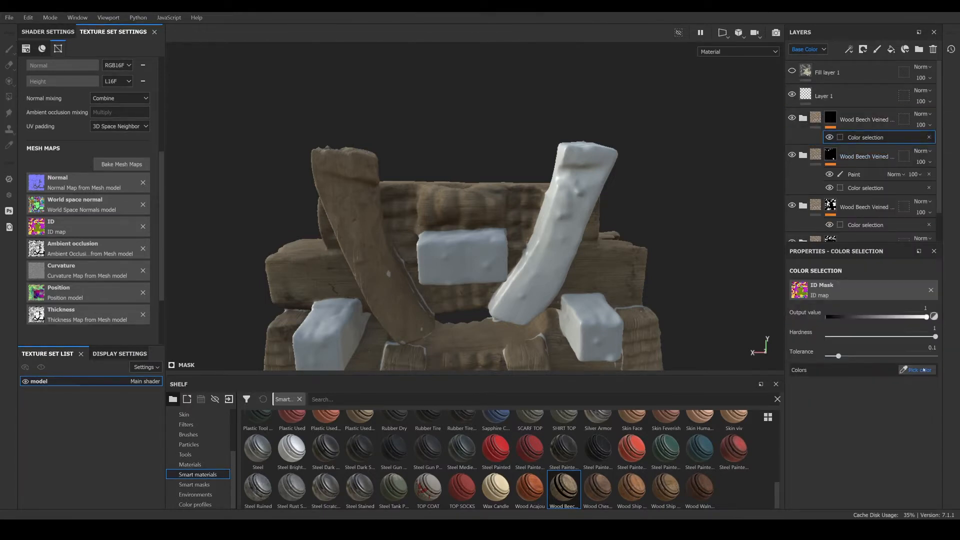
pyautogui.click(921, 370)
pyautogui.click(571, 209)
pyautogui.keyDown('alt'); pyautogui.moveTo(571, 209); pyautogui.dragTo(515, 265); pyautogui.keyUp('alt')
pyautogui.scroll(-4, 512, 246)
pyautogui.keyDown('alt'); pyautogui.moveTo(515, 265); pyautogui.dragTo(515, 222, button='middle'); pyautogui.keyUp('alt')
pyautogui.keyDown('alt'); pyautogui.moveTo(516, 223); pyautogui.dragTo(530, 225); pyautogui.keyUp('alt')
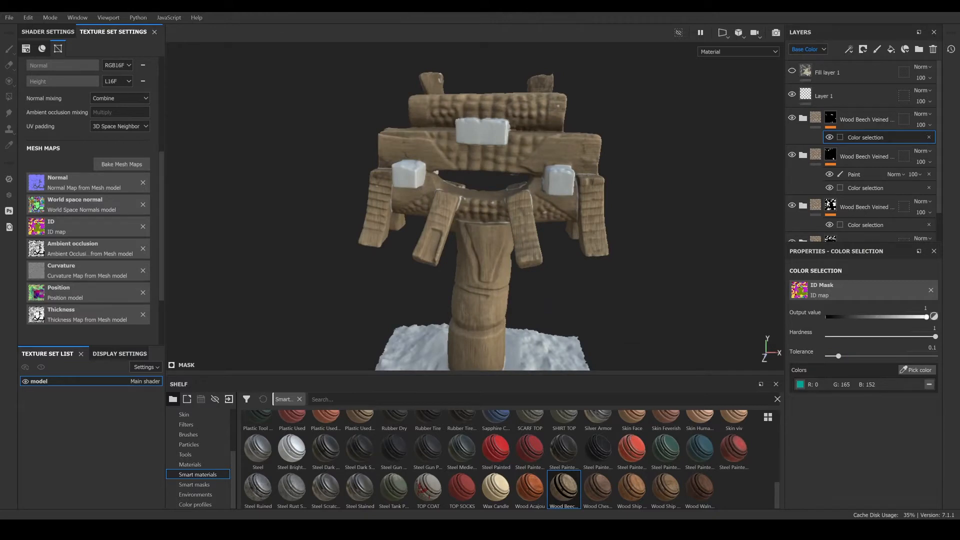
# - Open the wood texture photo from the ntf folder to view it, then close it
pyautogui.hotkey('alt', 'Tab')
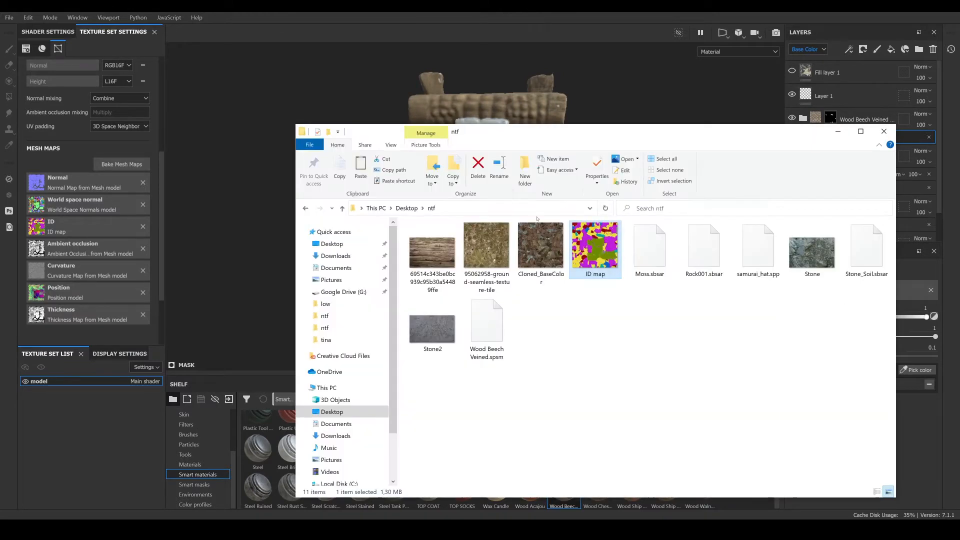
pyautogui.click(434, 253)
pyautogui.doubleClick(433, 253)
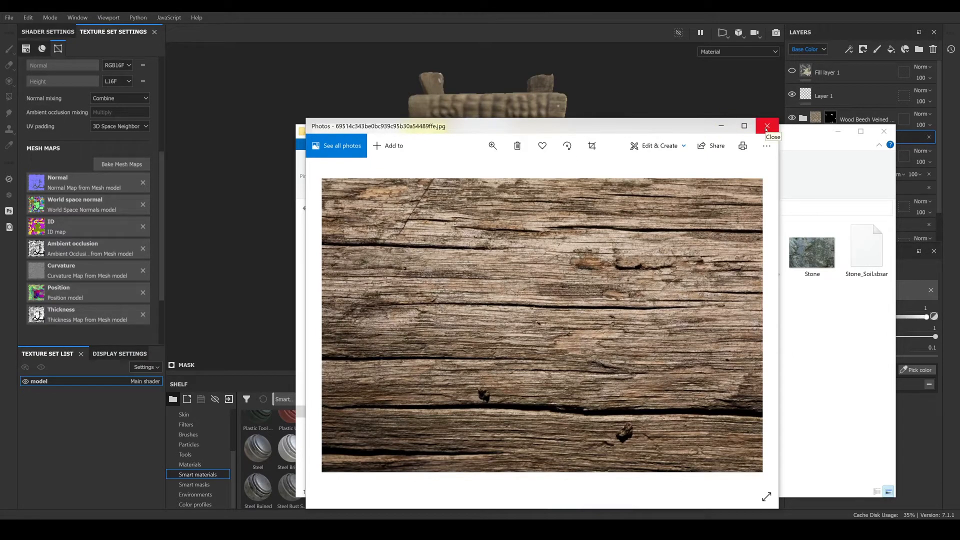
pyautogui.click(721, 126)
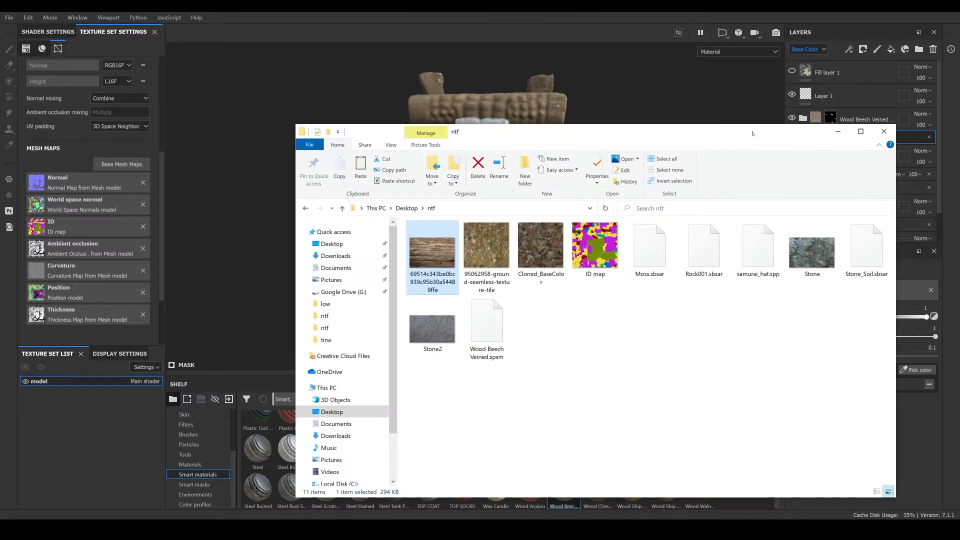
pyautogui.click(834, 133)
pyautogui.scroll(4, 595, 170)
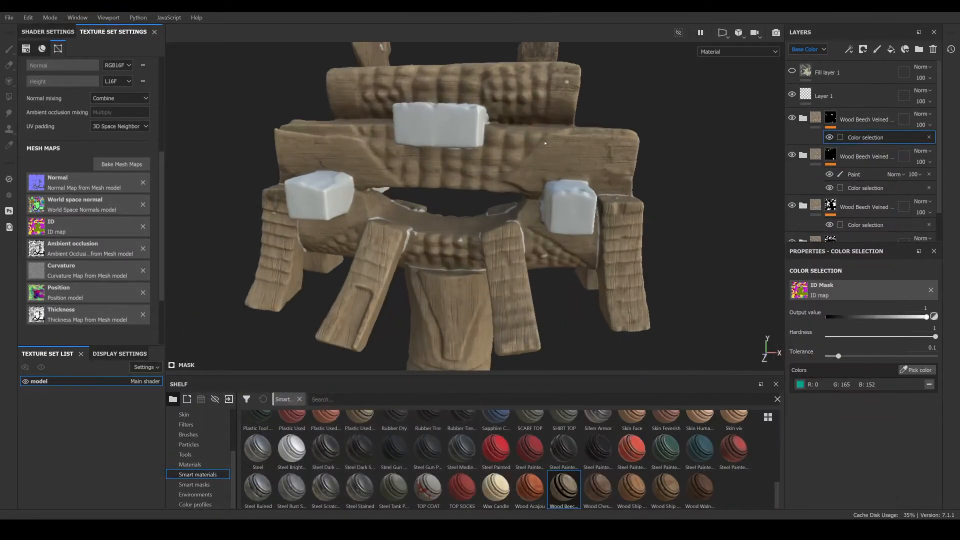
pyautogui.moveTo(606, 168)
pyautogui.keyDown('alt'); pyautogui.mouseDown()
pyautogui.moveTo(680, 197)
pyautogui.moveTo(508, 157)
pyautogui.moveTo(421, 186)
pyautogui.mouseUp(); pyautogui.keyUp('alt')
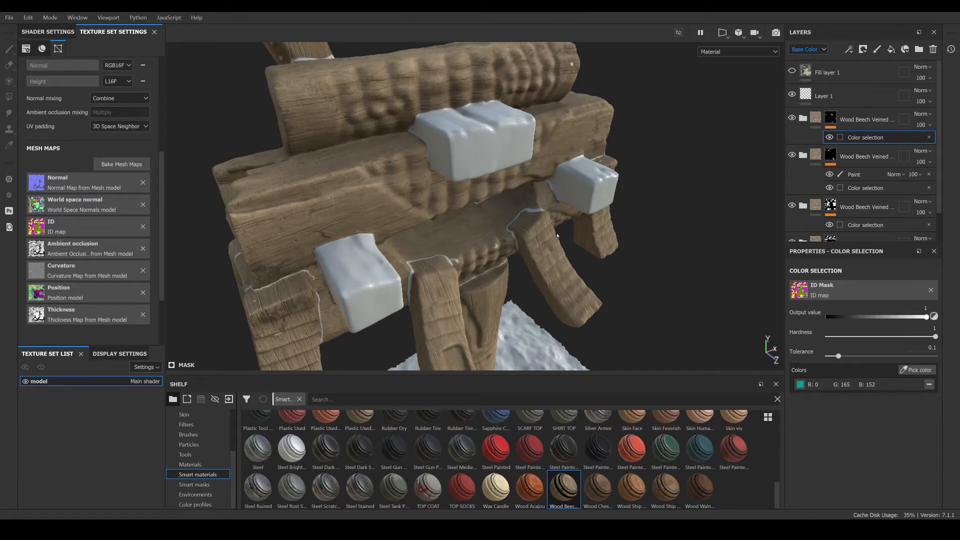
pyautogui.click(530, 240)
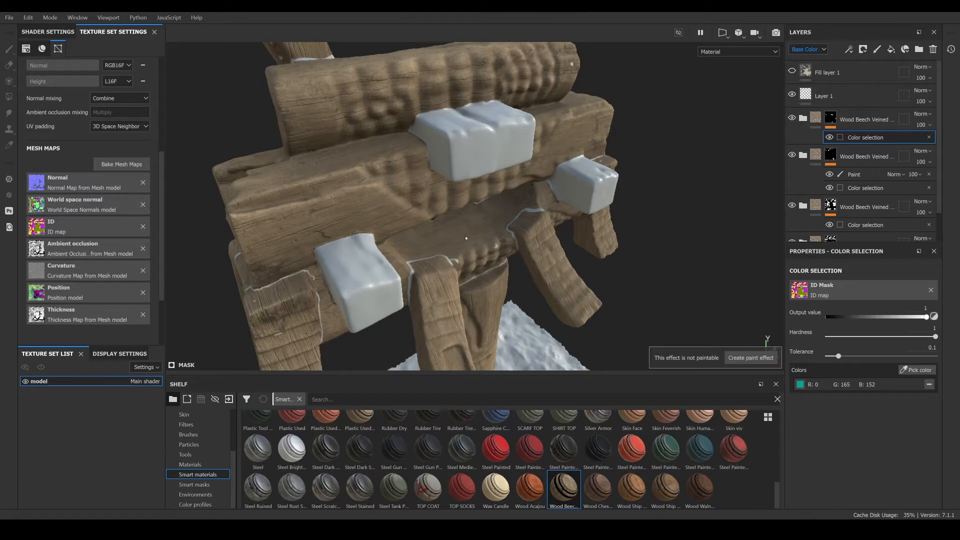
# - Import the Cloned_BaseColor image from the ntf folder into the shelf as a texture
pyautogui.moveTo(300, 530)
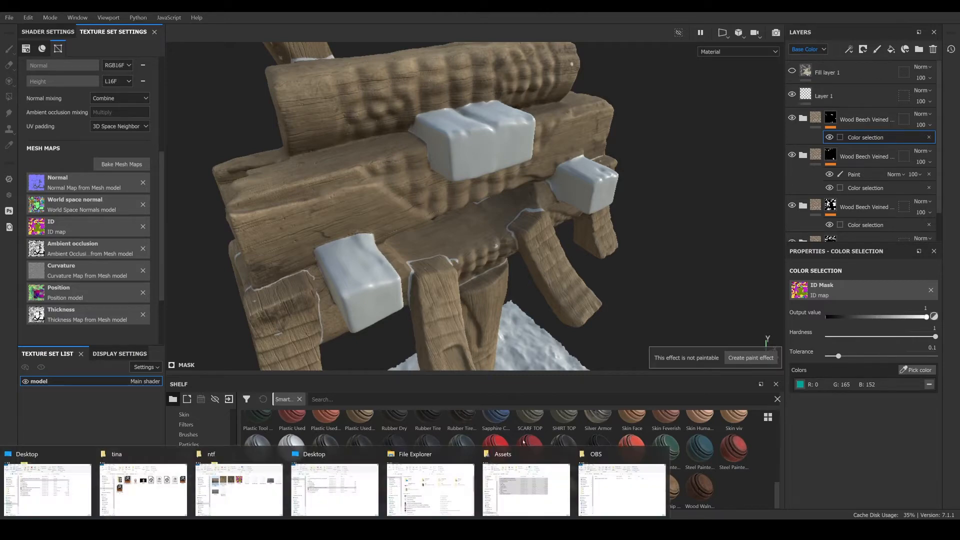
pyautogui.click(245, 485)
pyautogui.moveTo(538, 255); pyautogui.dragTo(275, 442)
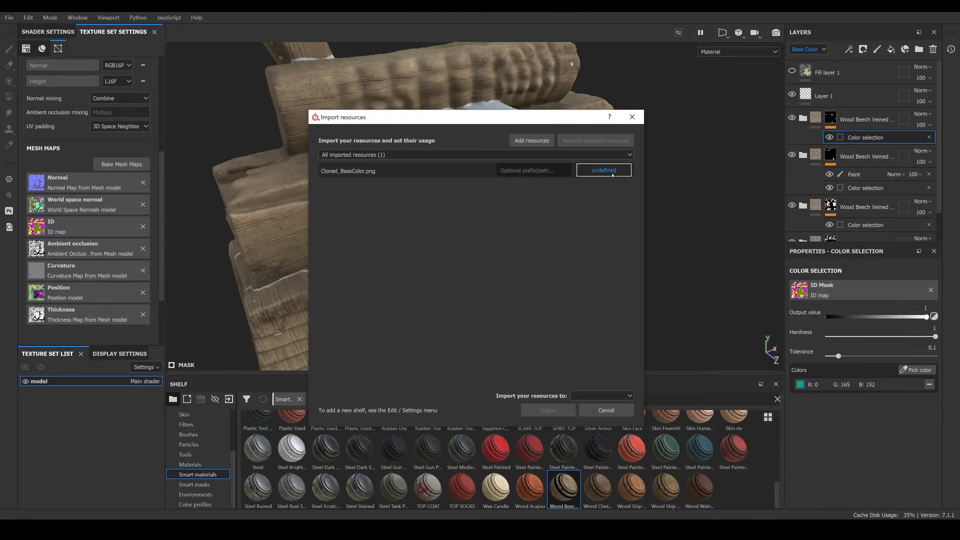
pyautogui.click(613, 175)
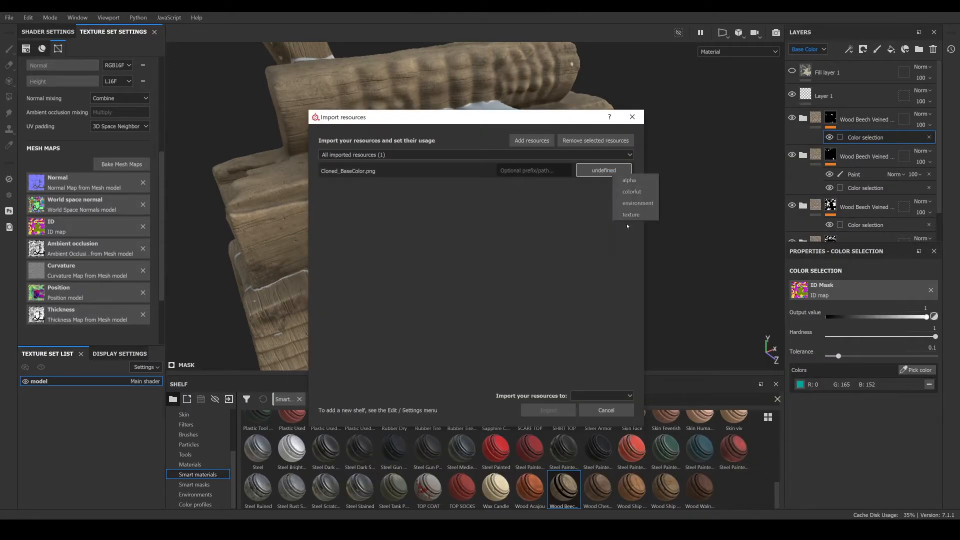
pyautogui.click(620, 181)
pyautogui.click(583, 395)
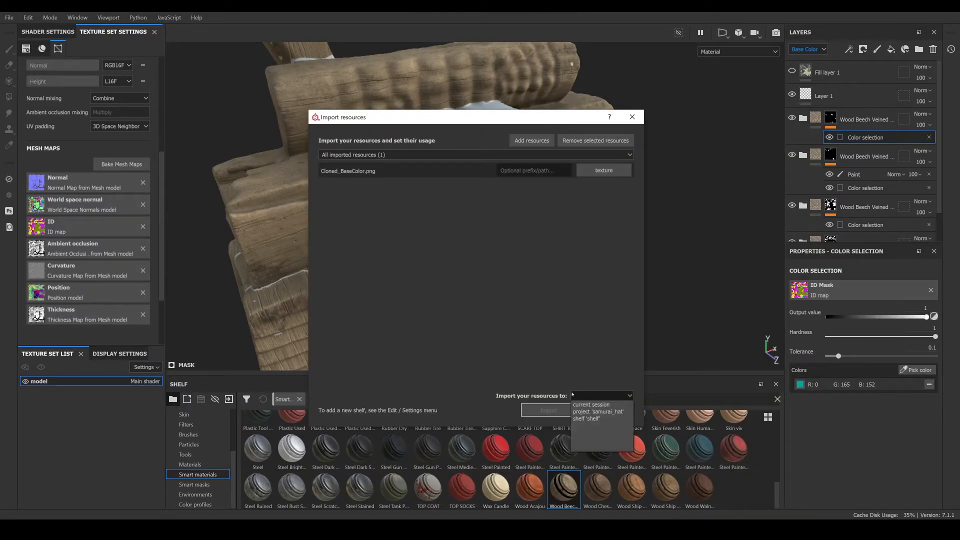
pyautogui.click(588, 419)
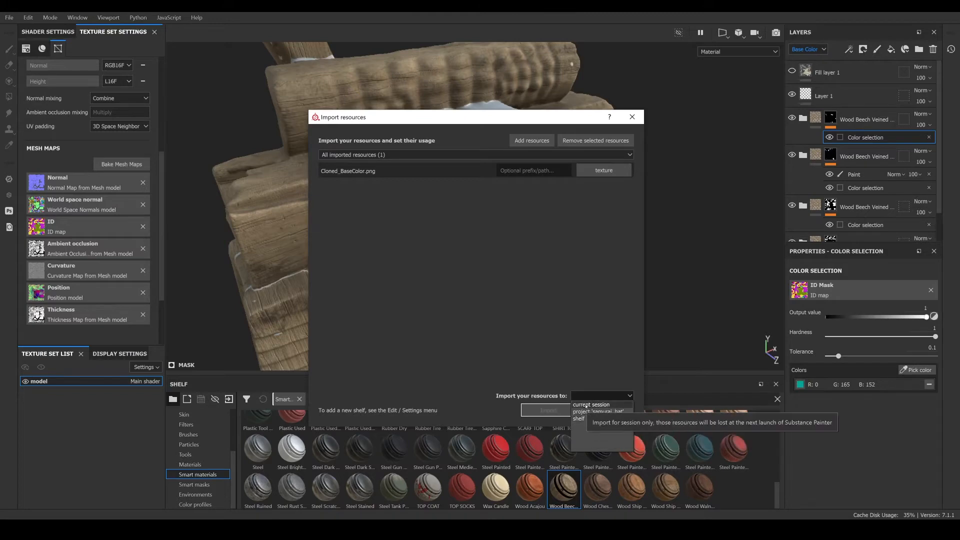
pyautogui.click(549, 410)
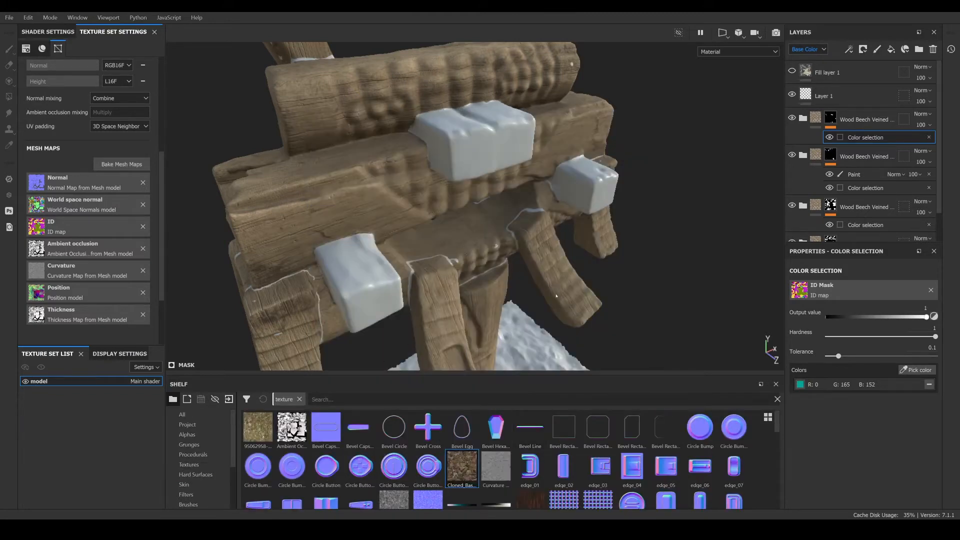
# - Add a new fill layer using the Cloned_BaseColor texture as its base color, toggling off an unneeded channel
pyautogui.click(797, 129)
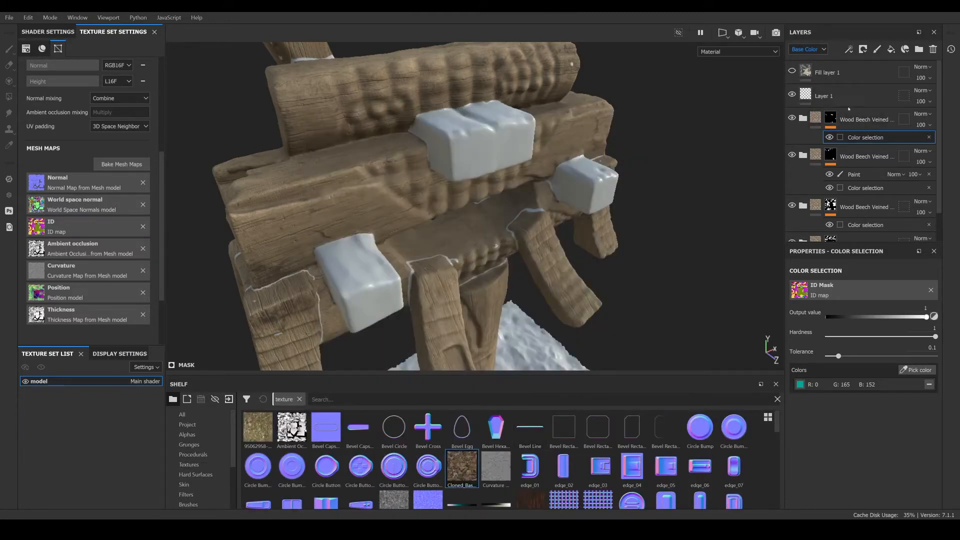
pyautogui.click(891, 49)
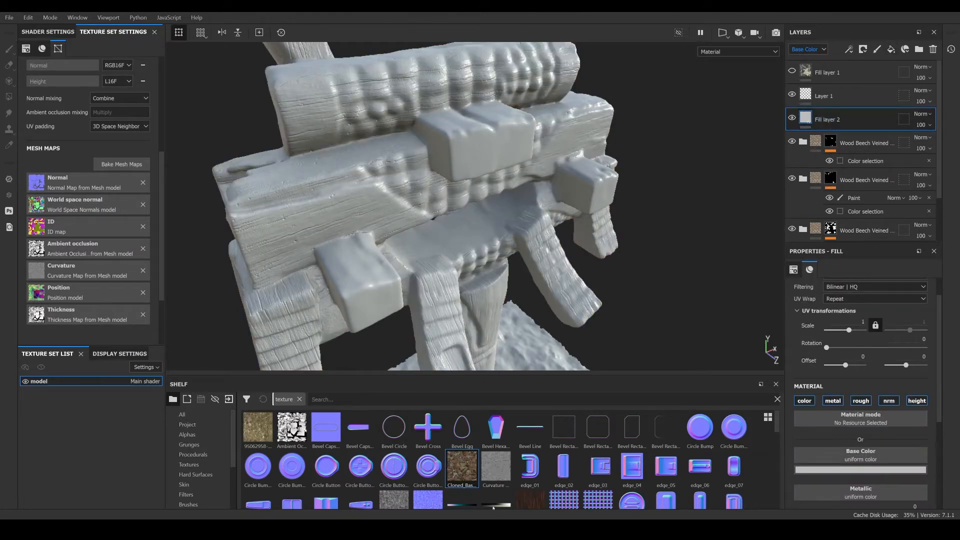
pyautogui.moveTo(462, 466); pyautogui.dragTo(839, 454)
pyautogui.click(838, 402)
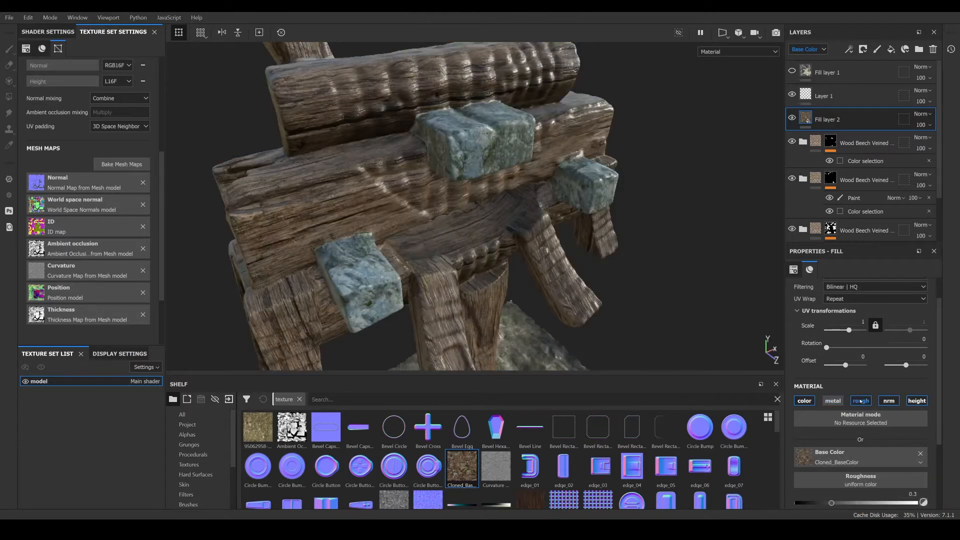
# - Add a color selection mask to Fill layer 2, picking the dark red ID map color of the stone blocks
pyautogui.scroll(-3, 625, 350)
pyautogui.keyDown('alt'); pyautogui.moveTo(590, 295); pyautogui.dragTo(449, 260); pyautogui.keyUp('alt')
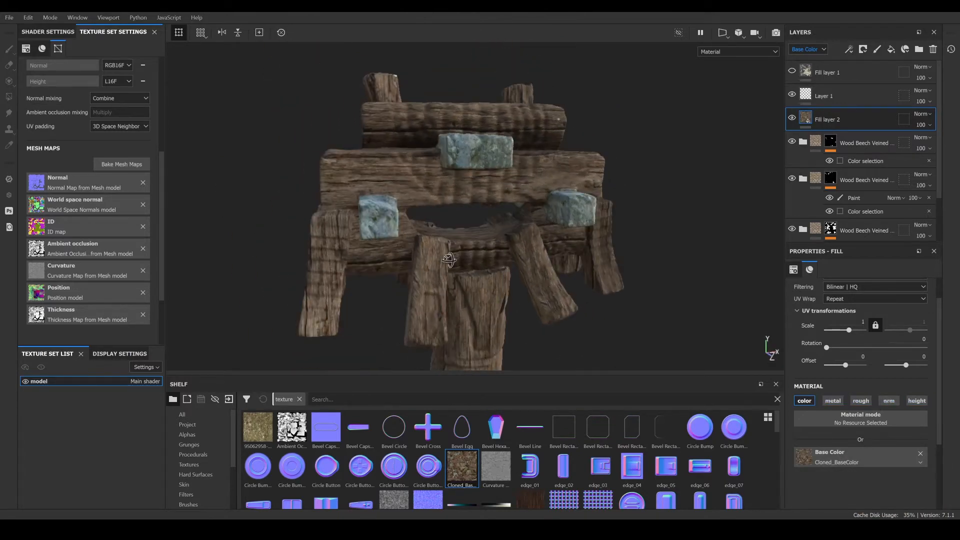
pyautogui.keyDown('alt'); pyautogui.moveTo(449, 260); pyautogui.dragTo(430, 128, button='middle'); pyautogui.keyUp('alt')
pyautogui.scroll(3, 413, 184)
pyautogui.keyDown('alt'); pyautogui.moveTo(413, 184); pyautogui.dragTo(770, 204); pyautogui.keyUp('alt')
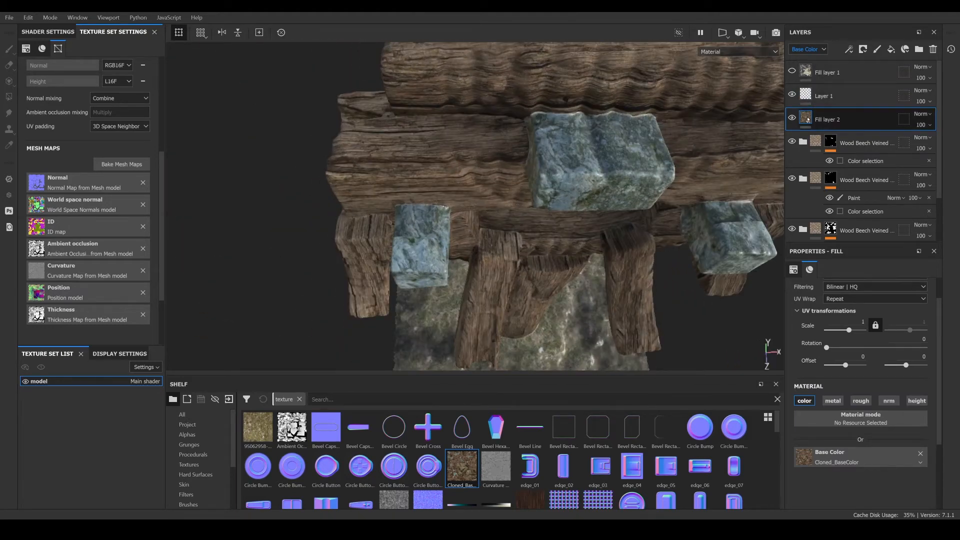
pyautogui.rightClick(835, 117)
pyautogui.press('Escape')
pyautogui.rightClick(835, 117)
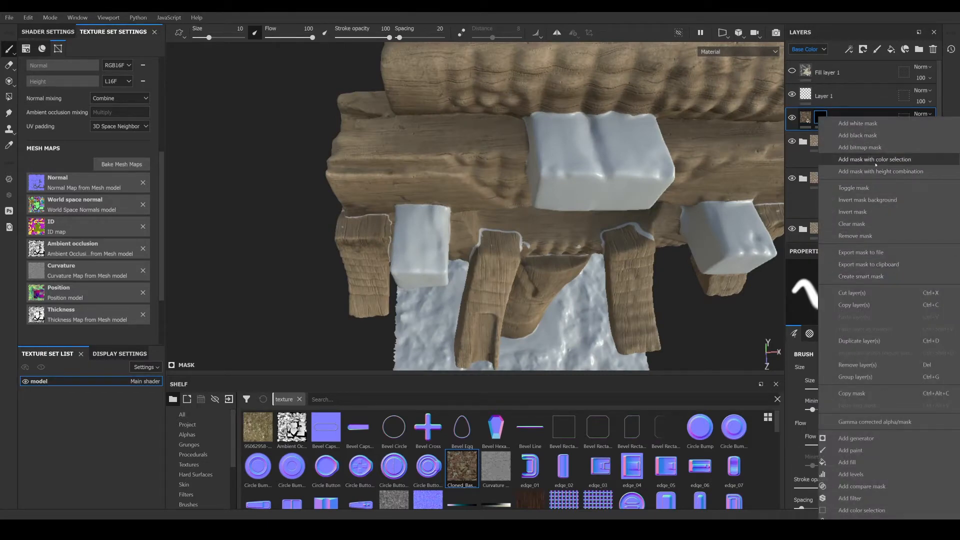
pyautogui.click(860, 159)
pyautogui.click(927, 369)
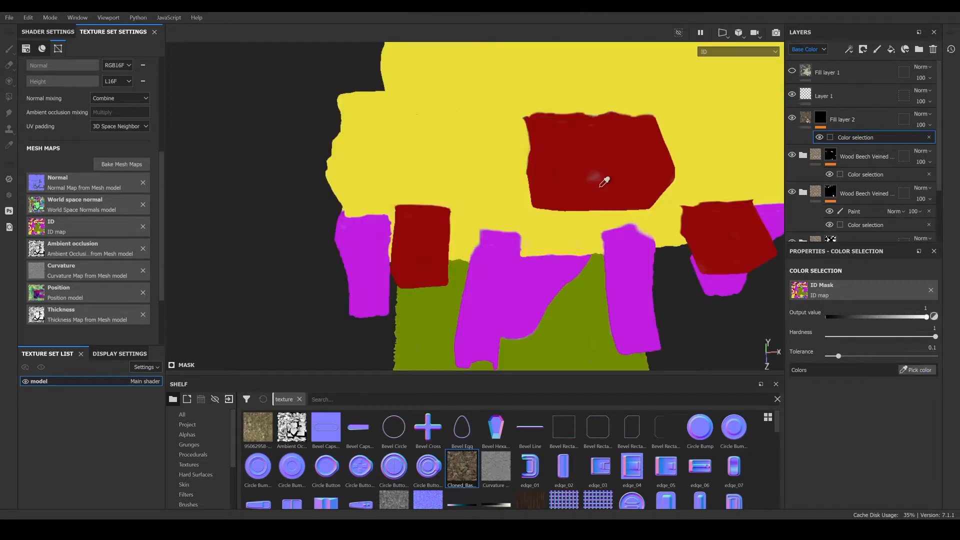
pyautogui.click(632, 161)
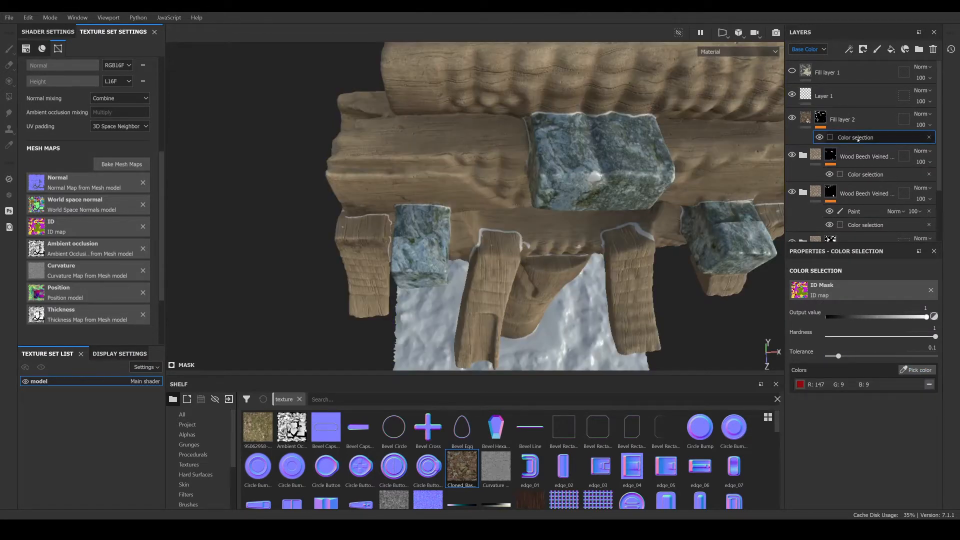
# - Redo the fill layer's color selection with the dark red stone and olive ground ID colors
pyautogui.rightClick(858, 140)
pyautogui.click(817, 129)
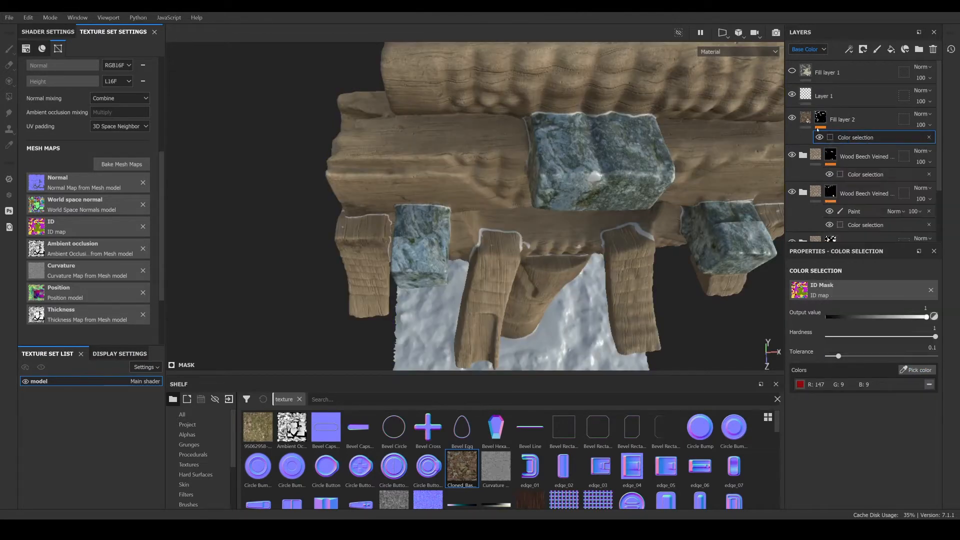
pyautogui.rightClick(820, 120)
pyautogui.click(887, 162)
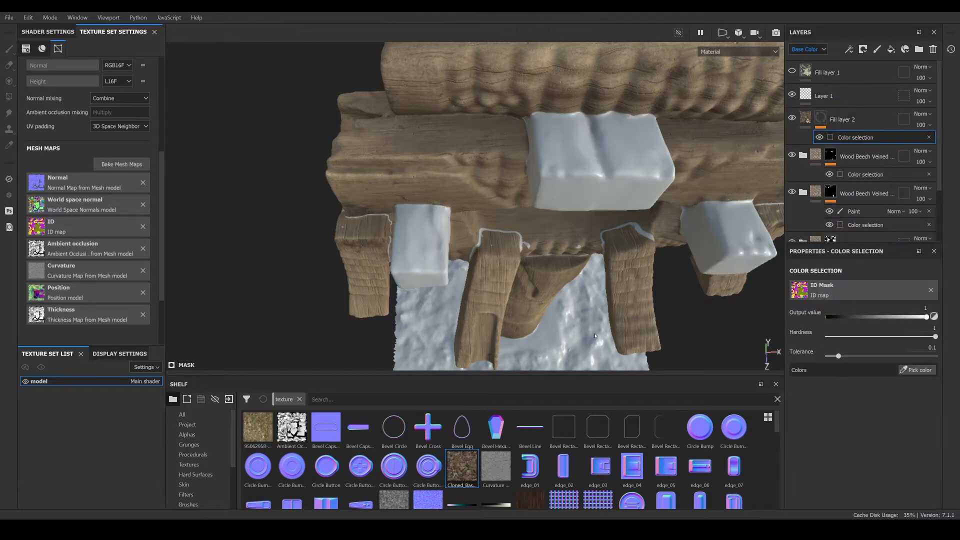
pyautogui.click(917, 370)
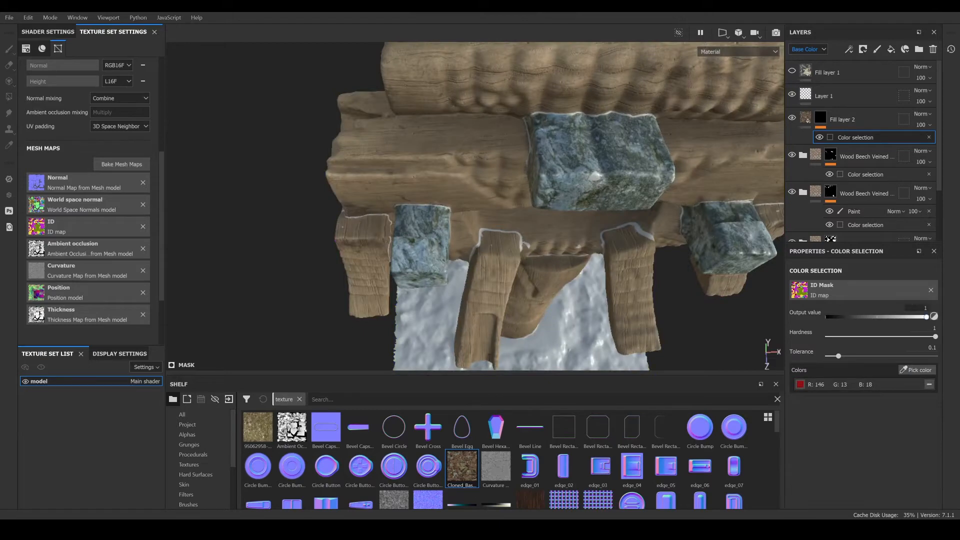
pyautogui.click(917, 371)
pyautogui.click(571, 330)
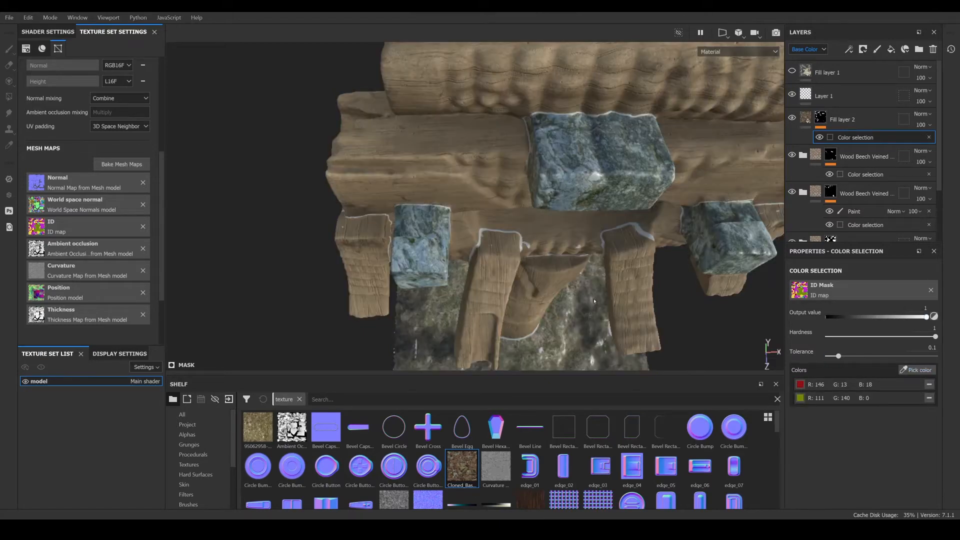
# - Add a Levels effect to the fill layer's mask and invert it
pyautogui.rightClick(857, 137)
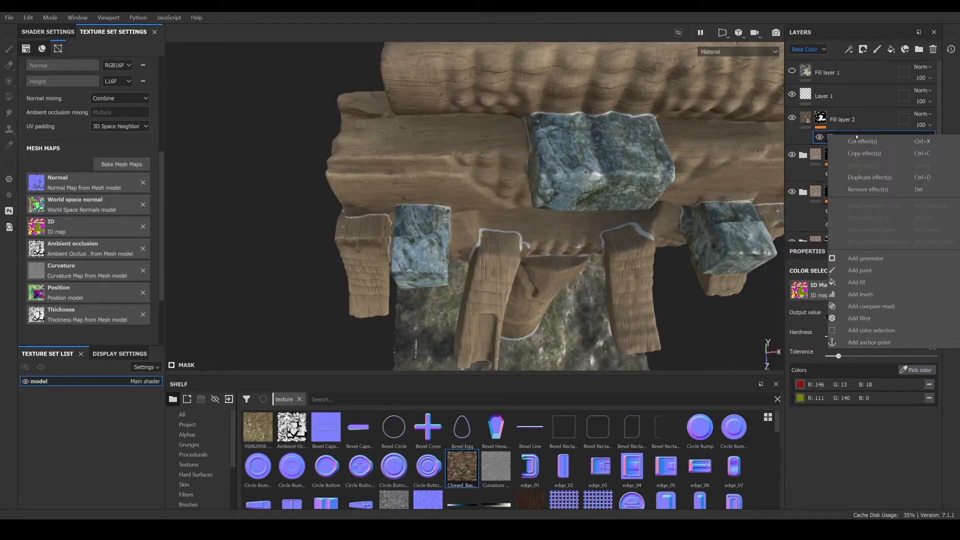
pyautogui.click(566, 269)
pyautogui.scroll(-3, 571, 274)
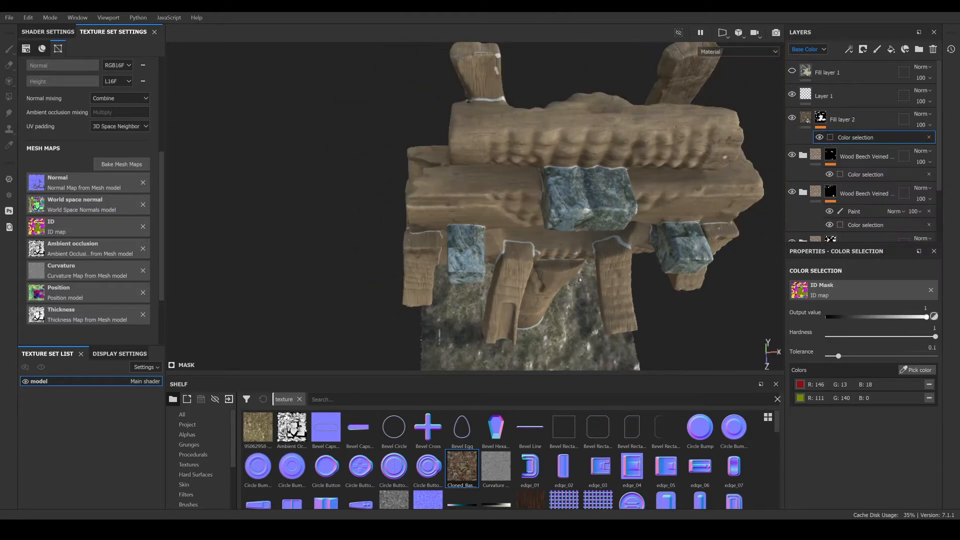
pyautogui.keyDown('alt'); pyautogui.moveTo(580, 280); pyautogui.dragTo(568, 149); pyautogui.keyUp('alt')
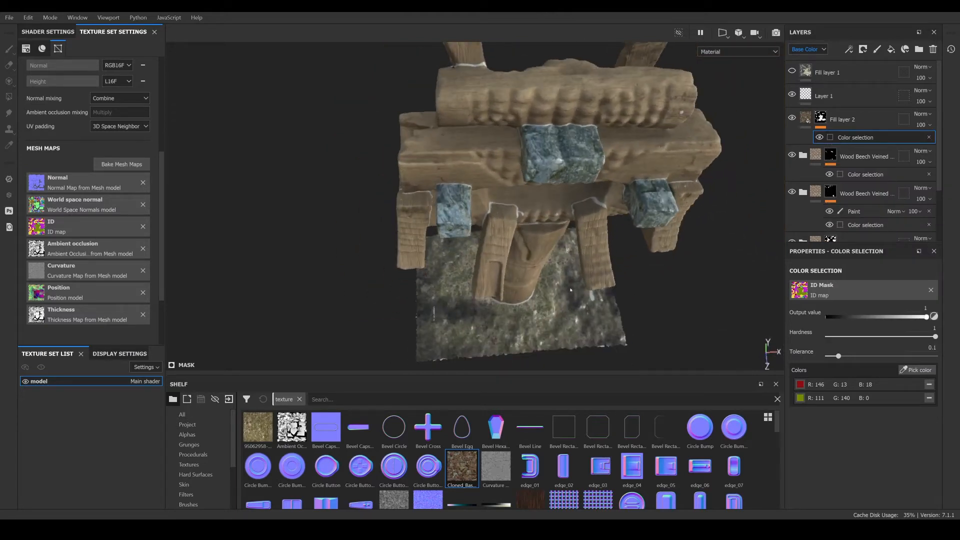
pyautogui.keyDown('alt'); pyautogui.moveTo(554, 284); pyautogui.dragTo(528, 235); pyautogui.keyUp('alt')
pyautogui.keyDown('alt'); pyautogui.moveTo(528, 236); pyautogui.dragTo(522, 271, button='middle'); pyautogui.keyUp('alt')
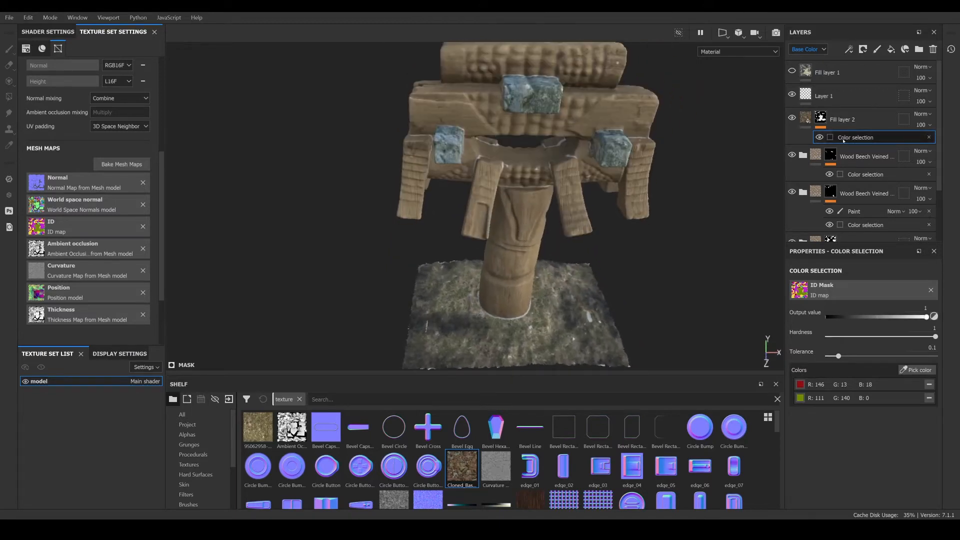
pyautogui.rightClick(887, 141)
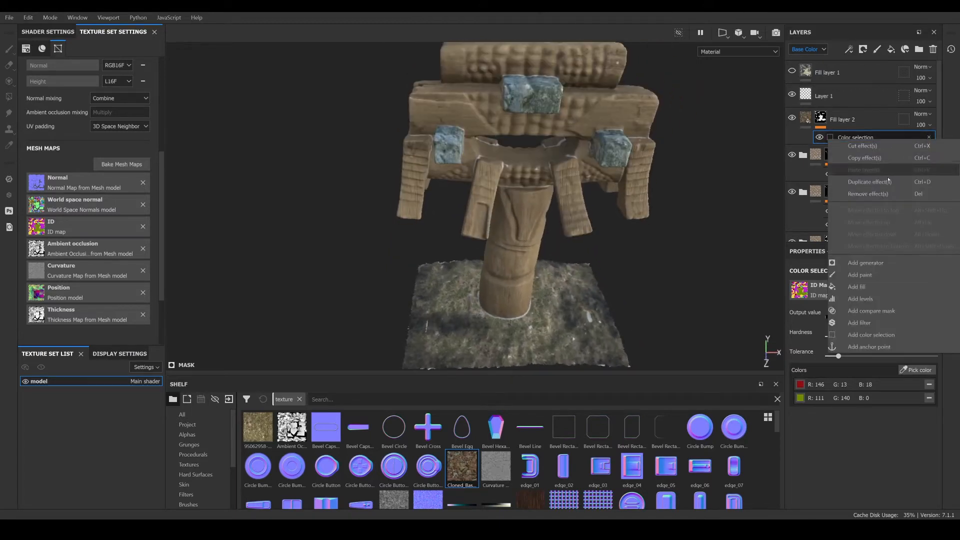
pyautogui.click(862, 299)
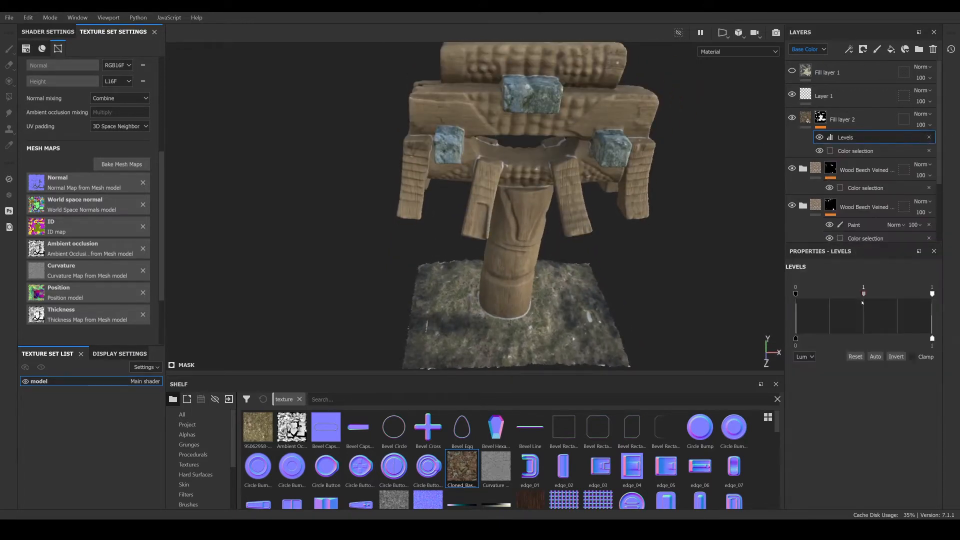
pyautogui.click(894, 358)
# - Orbit around the model to inspect the cloned texture on the wooden parts
pyautogui.keyDown('alt'); pyautogui.moveTo(591, 200); pyautogui.dragTo(528, 146); pyautogui.keyUp('alt')
pyautogui.keyDown('alt'); pyautogui.moveTo(534, 152); pyautogui.dragTo(540, 172, button='right'); pyautogui.keyUp('alt')
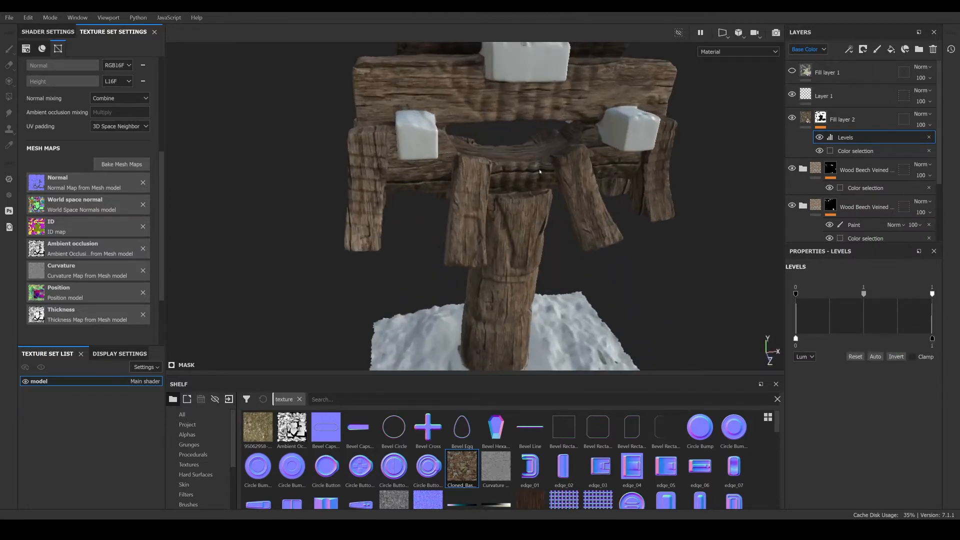
pyautogui.keyDown('alt'); pyautogui.moveTo(540, 171); pyautogui.dragTo(505, 200); pyautogui.keyUp('alt')
pyautogui.keyDown('alt'); pyautogui.moveTo(506, 200); pyautogui.dragTo(465, 185, button='right'); pyautogui.keyUp('alt')
pyautogui.moveTo(465, 185)
pyautogui.keyDown('alt'); pyautogui.mouseDown()
pyautogui.moveTo(351, 165)
pyautogui.moveTo(650, 175)
pyautogui.moveTo(753, 155)
pyautogui.moveTo(317, 153)
pyautogui.moveTo(395, 150)
pyautogui.moveTo(526, 195)
pyautogui.moveTo(450, 193)
pyautogui.mouseUp(); pyautogui.keyUp('alt')
pyautogui.keyDown('alt'); pyautogui.moveTo(451, 193); pyautogui.dragTo(425, 182, button='right'); pyautogui.keyUp('alt')
pyautogui.keyDown('alt'); pyautogui.moveTo(425, 183); pyautogui.dragTo(444, 176); pyautogui.keyUp('alt')
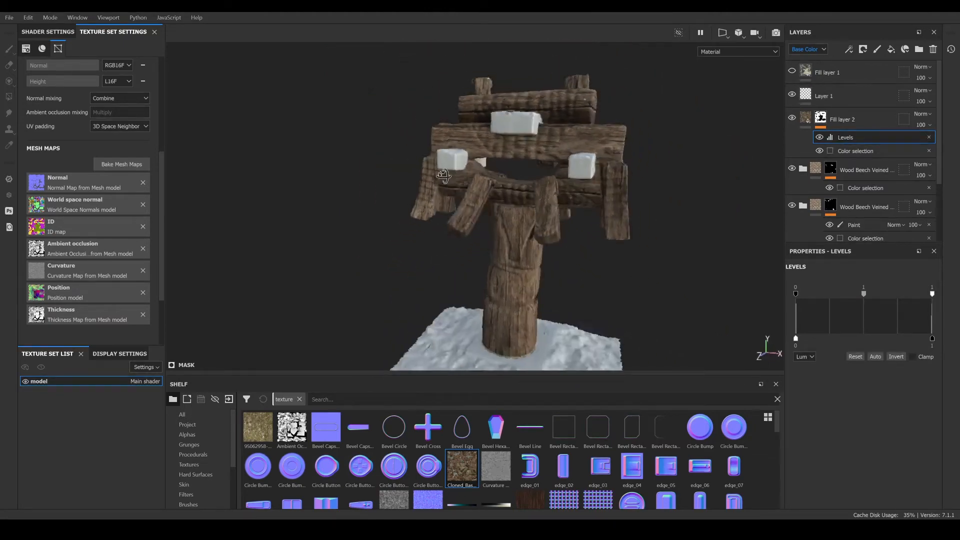
pyautogui.keyDown('alt'); pyautogui.moveTo(444, 176); pyautogui.dragTo(561, 198, button='right'); pyautogui.keyUp('alt')
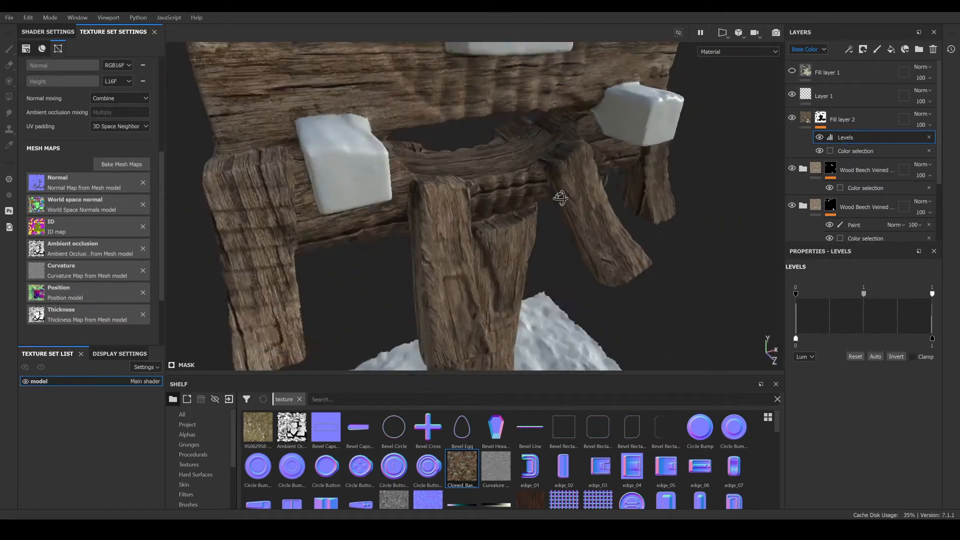
pyautogui.keyDown('alt'); pyautogui.moveTo(561, 198); pyautogui.dragTo(536, 197); pyautogui.keyUp('alt')
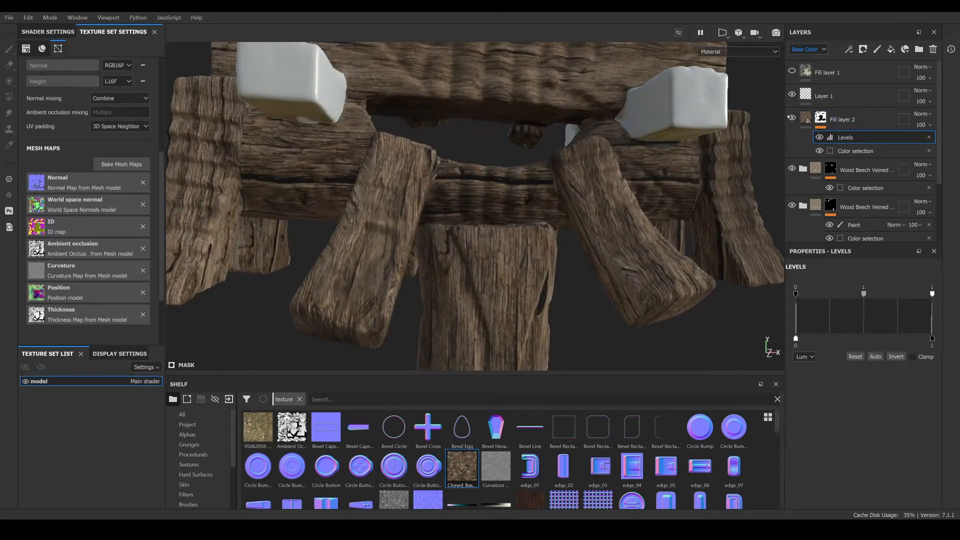
# - Set Fill layer 2's blend mode to Overlay
pyautogui.click(931, 115)
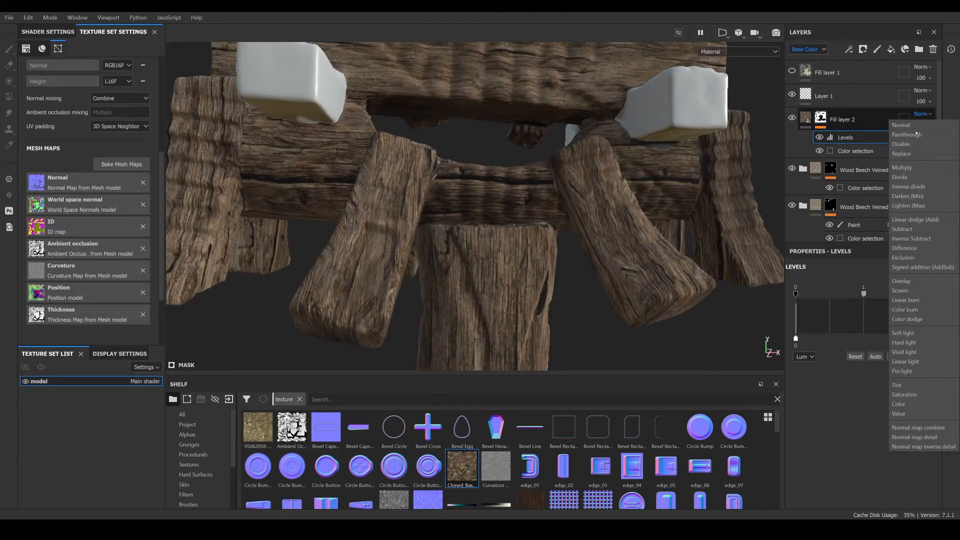
pyautogui.click(902, 281)
pyautogui.keyDown('alt'); pyautogui.moveTo(585, 295); pyautogui.dragTo(583, 209); pyautogui.keyUp('alt')
pyautogui.scroll(4, 518, 260)
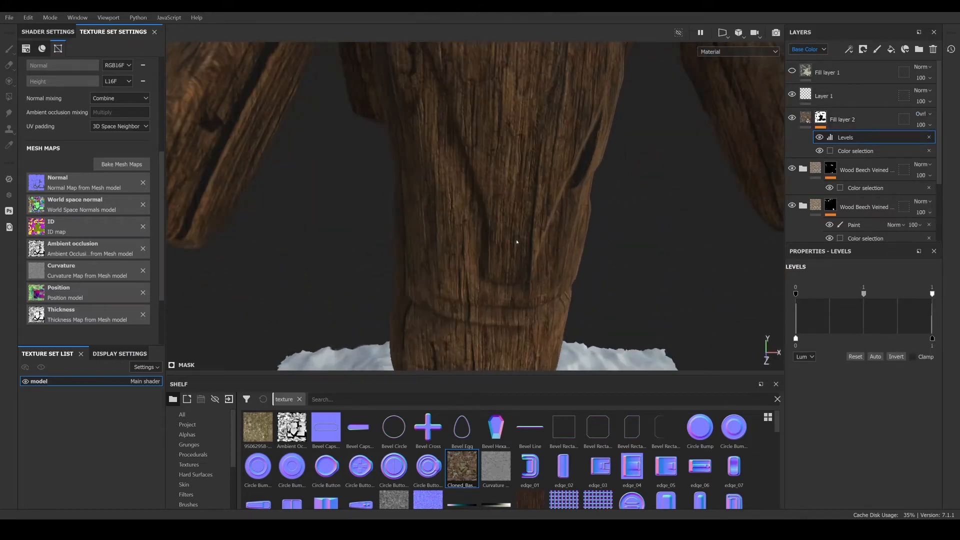
pyautogui.moveTo(516, 242)
pyautogui.keyDown('alt'); pyautogui.mouseDown()
pyautogui.moveTo(542, 246)
pyautogui.moveTo(543, 195)
pyautogui.moveTo(528, 236)
pyautogui.mouseUp(); pyautogui.keyUp('alt')
pyautogui.scroll(-3, 528, 237)
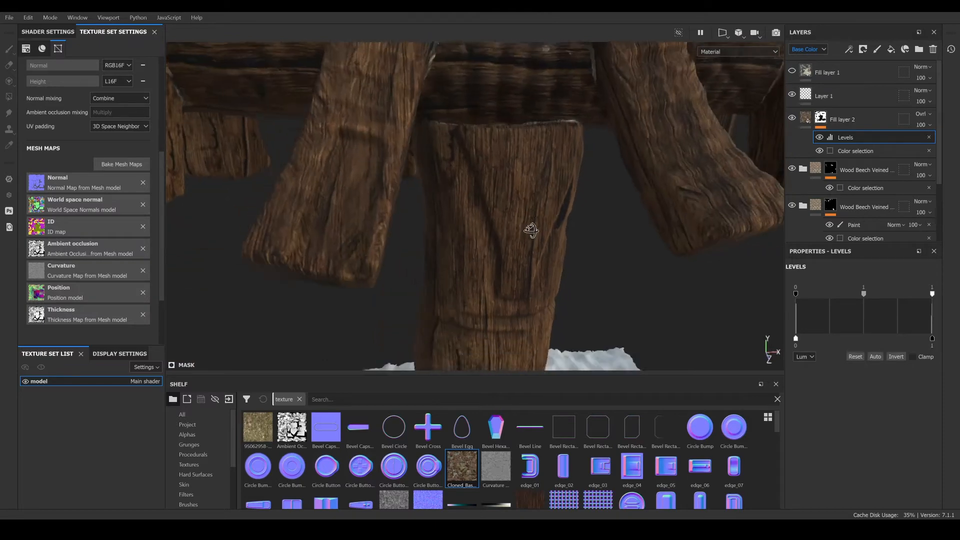
# - Toggle Fill layer 2's visibility to compare, then set its opacity to 83
pyautogui.click(793, 118)
pyautogui.click(793, 118)
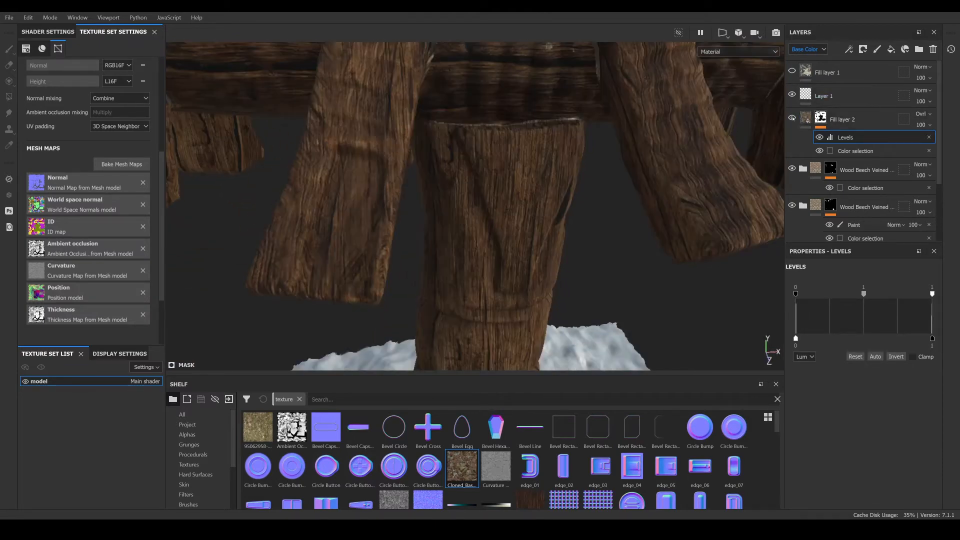
pyautogui.scroll(5, 487, 202)
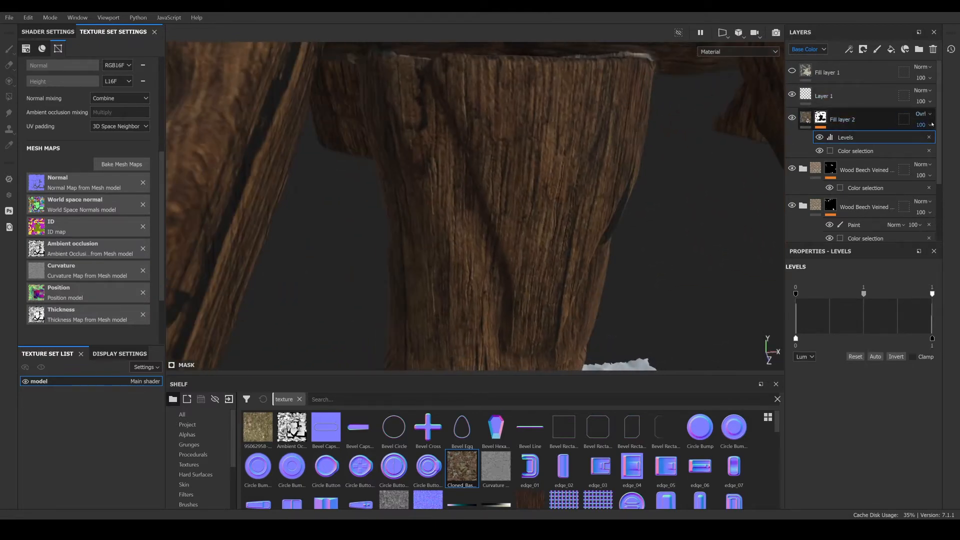
pyautogui.moveTo(956, 144); pyautogui.dragTo(947, 145)
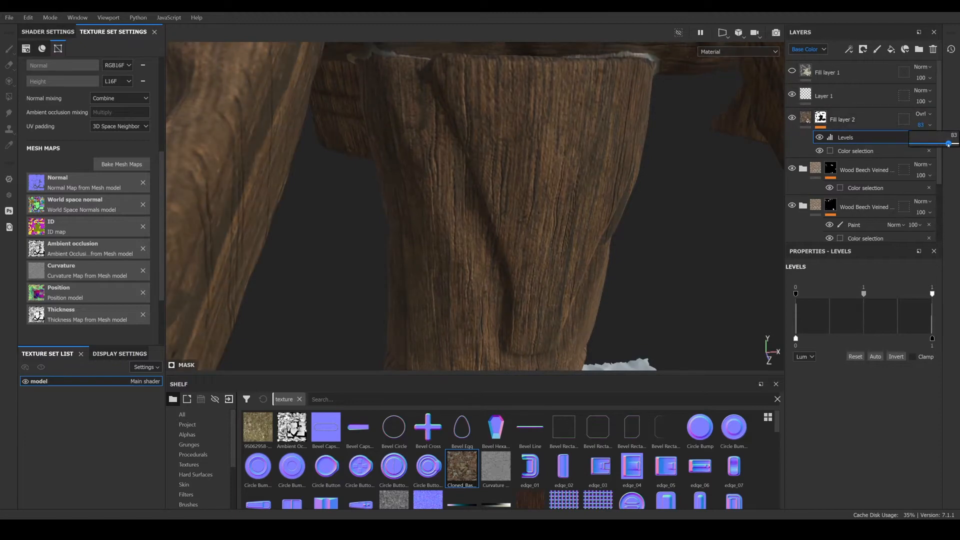
pyautogui.scroll(-5, 566, 231)
pyautogui.keyDown('alt'); pyautogui.moveTo(566, 232); pyautogui.dragTo(610, 212); pyautogui.keyUp('alt')
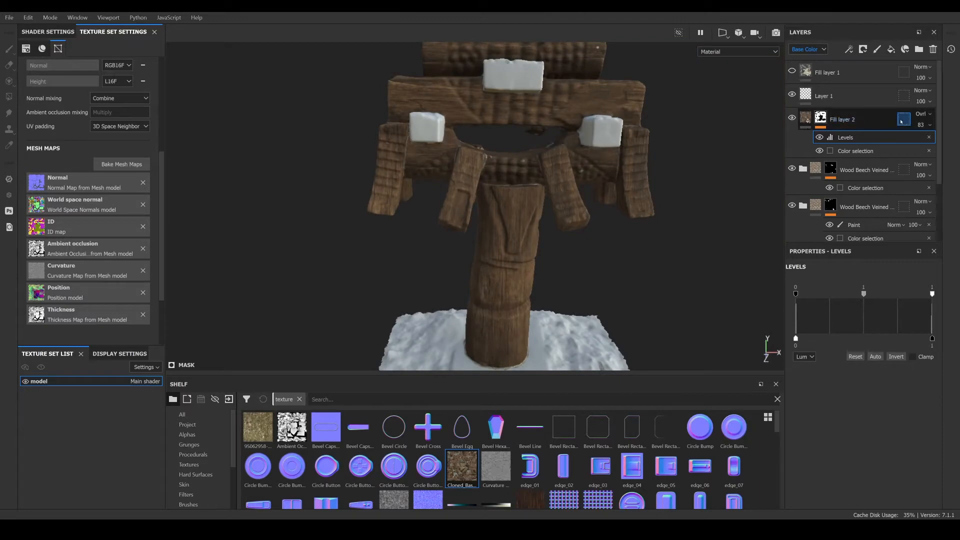
# - Set Fill layer 2's blend mode to Normal
pyautogui.click(920, 114)
pyautogui.click(921, 125)
pyautogui.scroll(5, 626, 206)
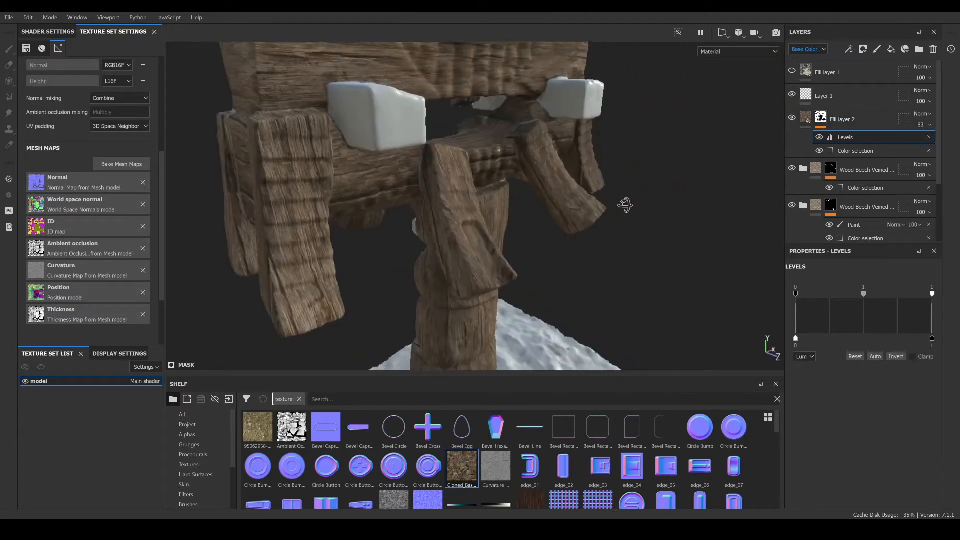
pyautogui.keyDown('alt'); pyautogui.moveTo(516, 186); pyautogui.dragTo(501, 201); pyautogui.keyUp('alt')
pyautogui.scroll(4, 485, 203)
pyautogui.scroll(-2, 485, 202)
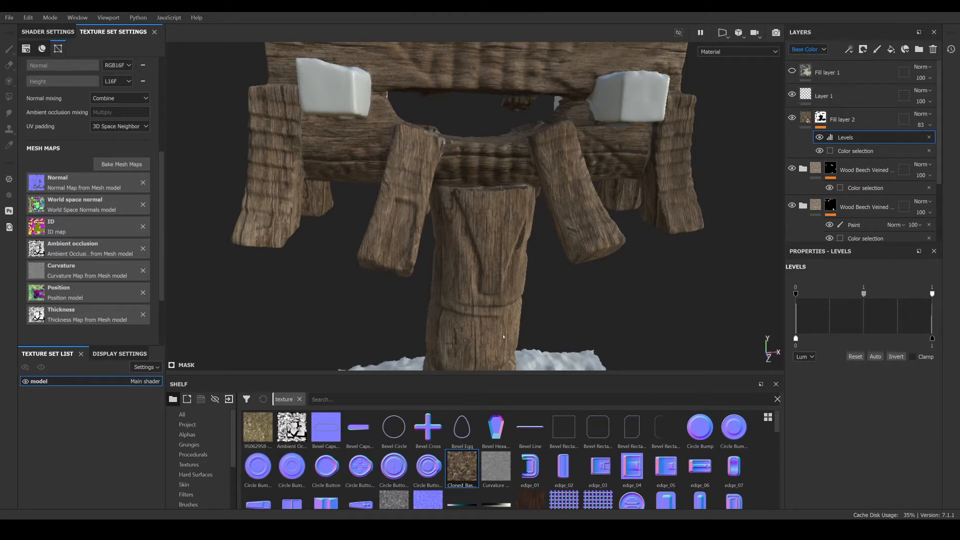
pyautogui.keyDown('alt'); pyautogui.moveTo(563, 323); pyautogui.dragTo(555, 276); pyautogui.keyUp('alt')
# - Add a new fill layer above Fill layer 2 with only the height channel enabled
pyautogui.click(875, 113)
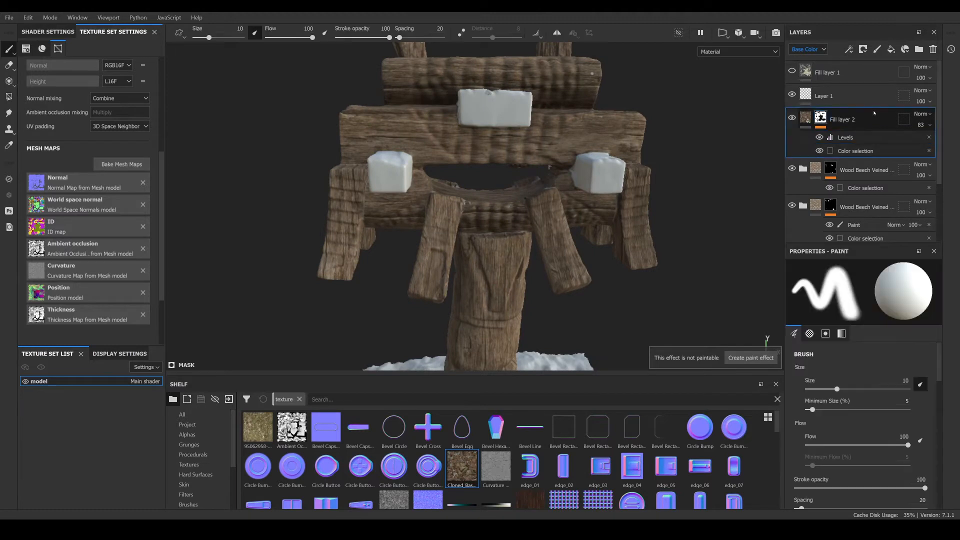
pyautogui.click(891, 49)
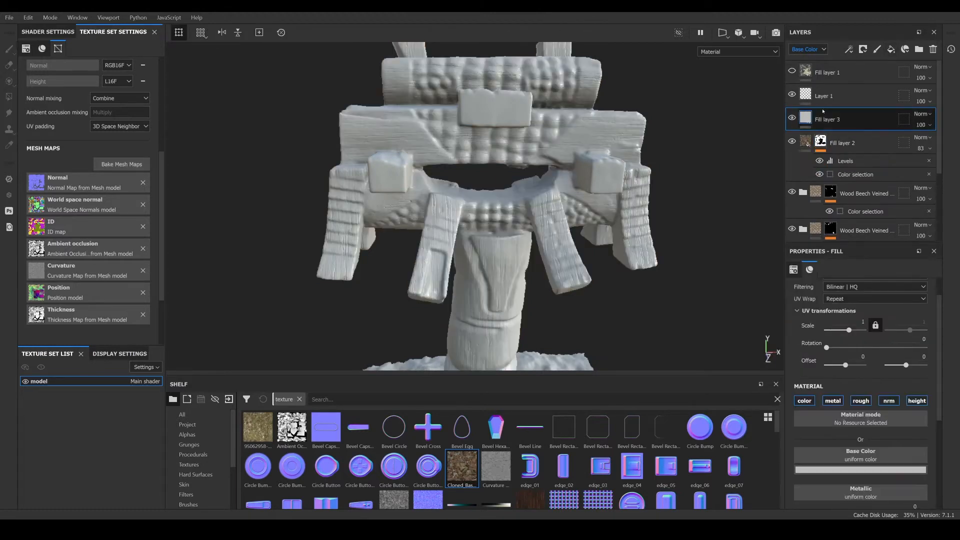
pyautogui.click(804, 401)
pyautogui.click(833, 401)
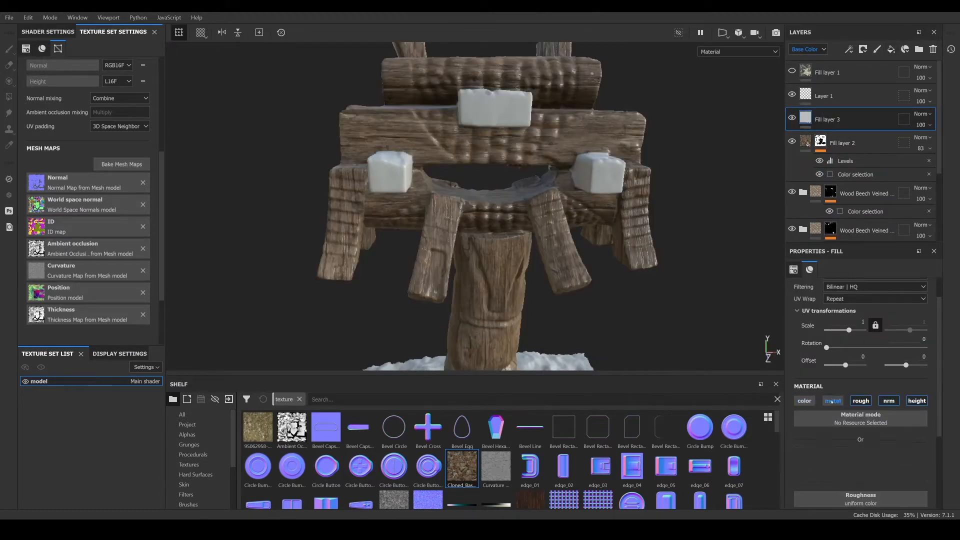
pyautogui.click(861, 400)
pyautogui.click(889, 400)
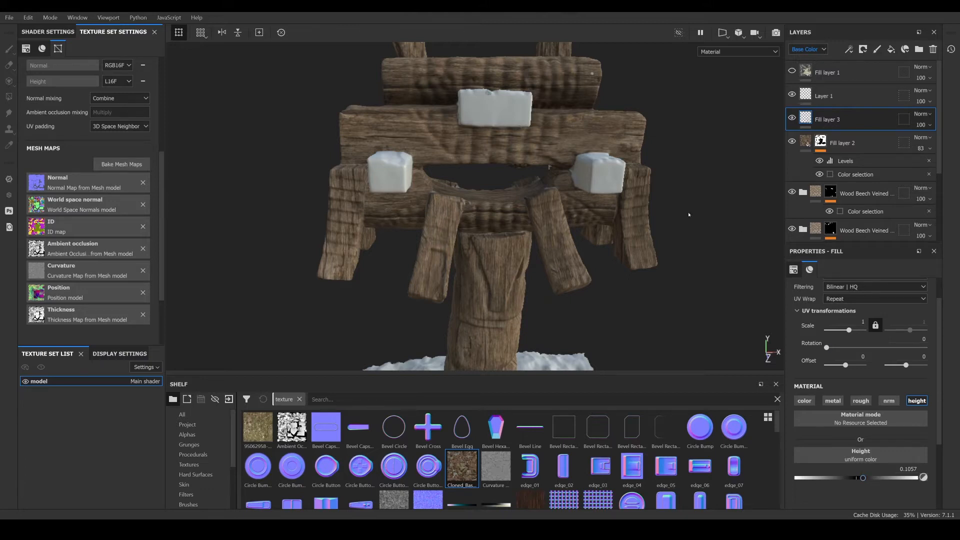
# - Add a black mask to Fill layer 3 with a fill effect using the Cloned_BaseColor texture as grayscale
pyautogui.rightClick(802, 120)
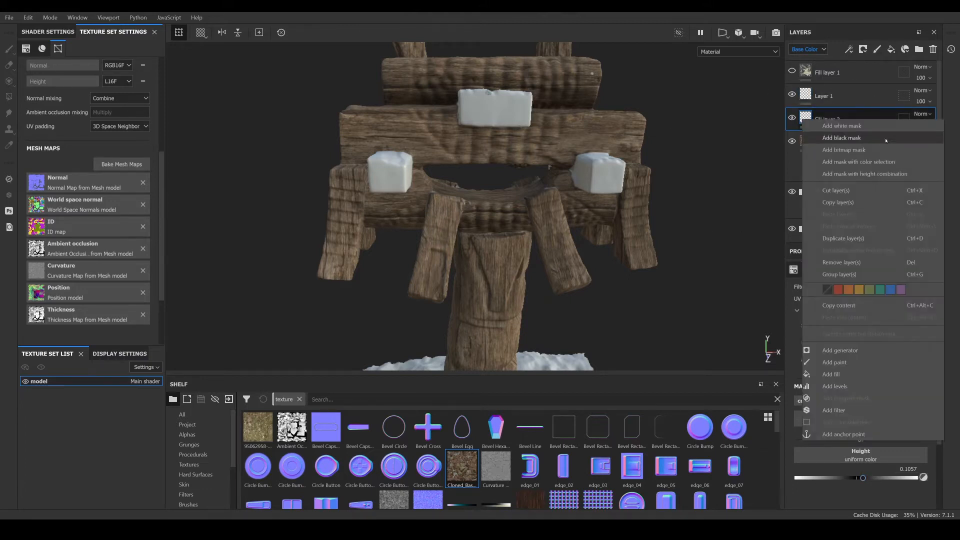
pyautogui.click(842, 138)
pyautogui.rightClick(820, 118)
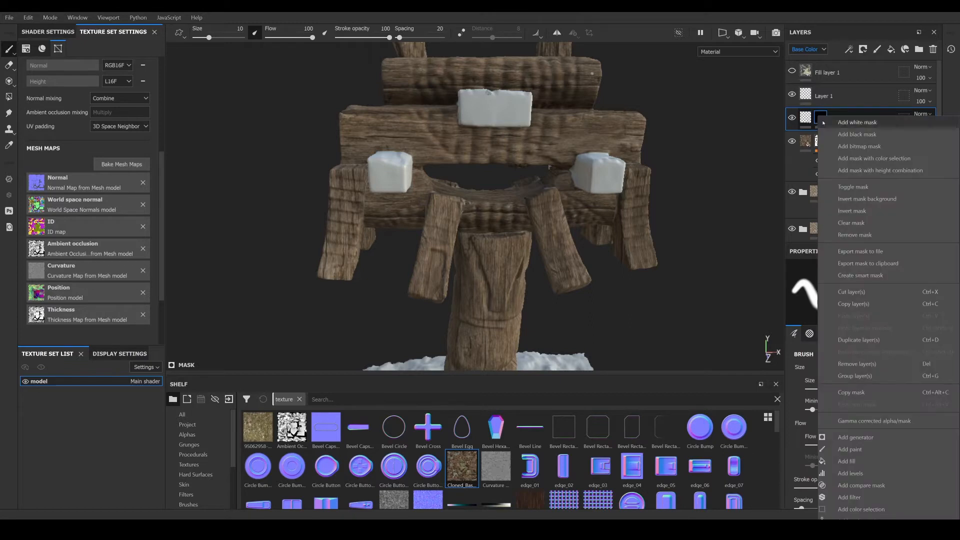
pyautogui.click(847, 461)
pyautogui.moveTo(455, 467)
pyautogui.mouseDown()
pyautogui.moveTo(881, 407)
pyautogui.moveTo(849, 407)
pyautogui.mouseUp()
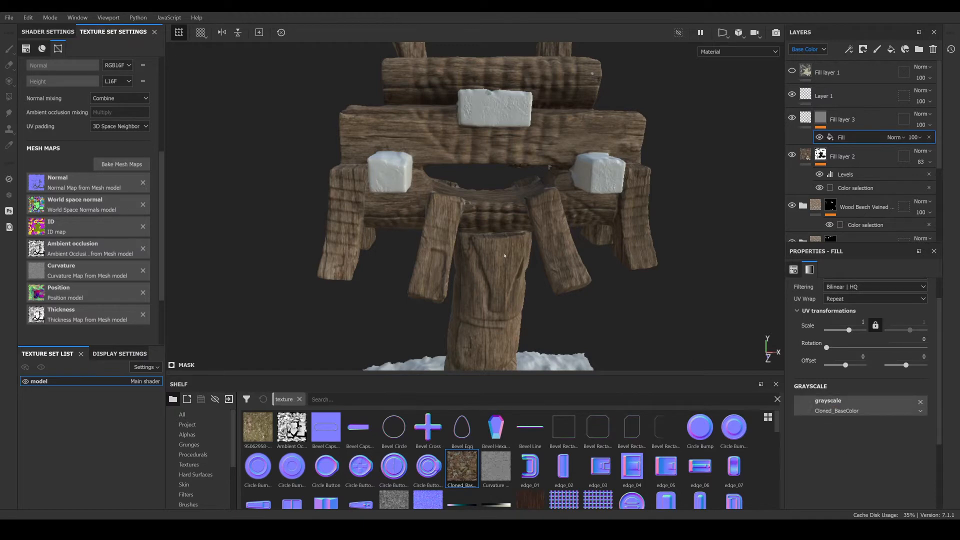
# - Set Fill layer 3's height value to about 0.17
pyautogui.scroll(5, 555, 254)
pyautogui.keyDown('alt'); pyautogui.moveTo(555, 254); pyautogui.dragTo(543, 279); pyautogui.keyUp('alt')
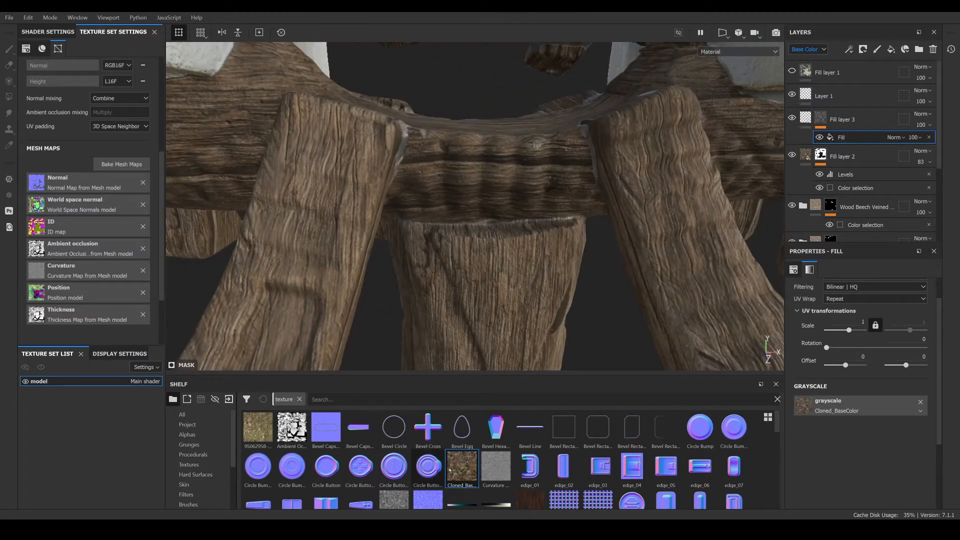
pyautogui.click(807, 118)
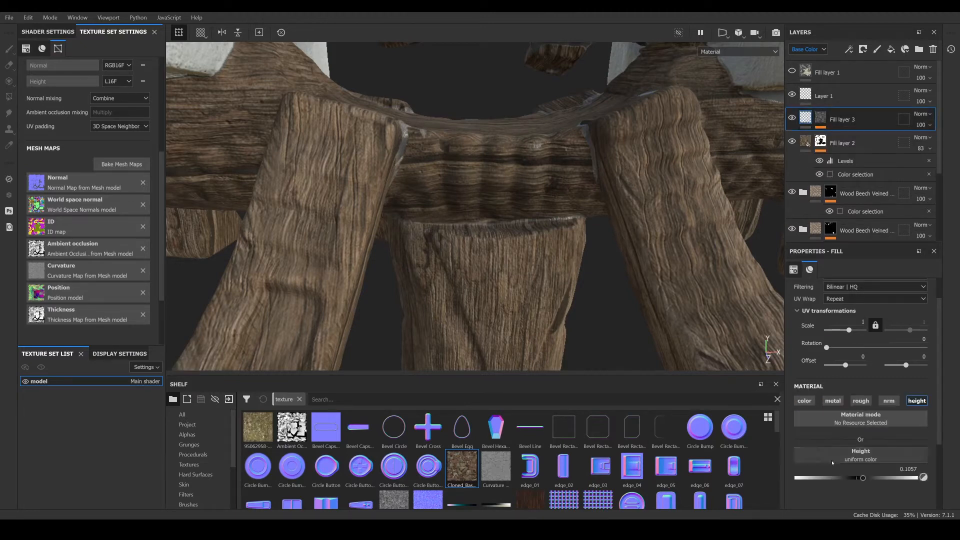
pyautogui.moveTo(859, 478)
pyautogui.mouseDown()
pyautogui.moveTo(903, 480)
pyautogui.moveTo(867, 478)
pyautogui.mouseUp()
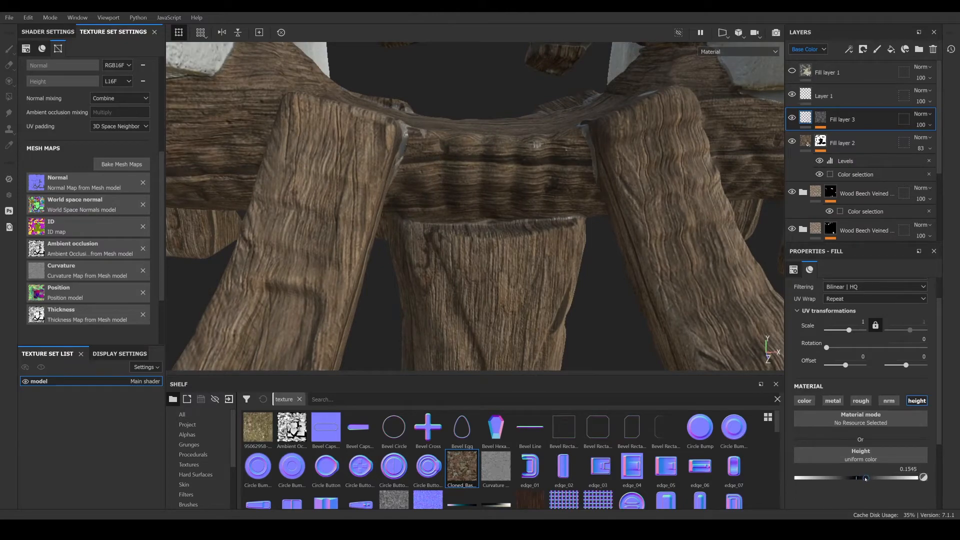
pyautogui.scroll(-5, 520, 248)
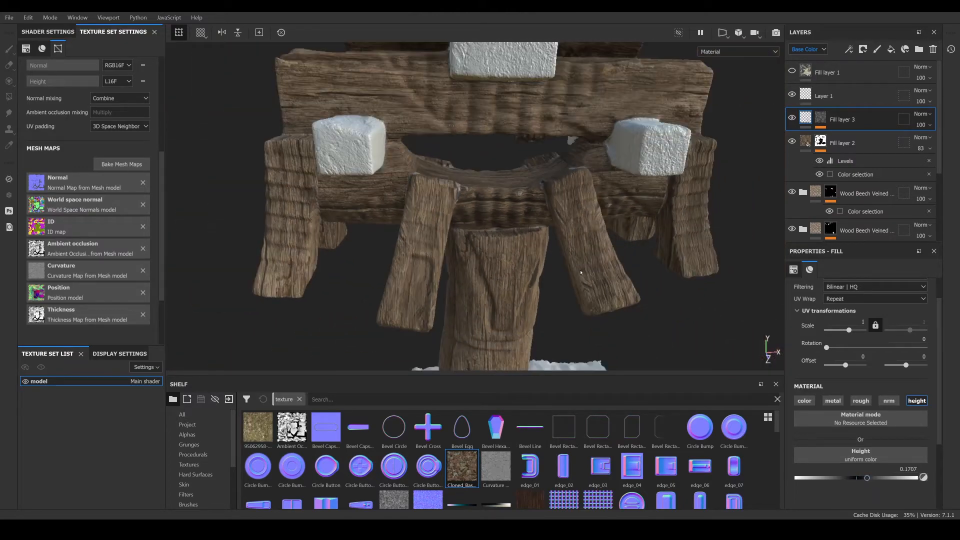
# - Orbit and zoom around the wooden parts to inspect the height relief
pyautogui.keyDown('alt'); pyautogui.moveTo(581, 273); pyautogui.dragTo(531, 265); pyautogui.keyUp('alt')
pyautogui.scroll(-3, 530, 266)
pyautogui.keyDown('alt'); pyautogui.moveTo(505, 320); pyautogui.dragTo(502, 169, button='middle'); pyautogui.keyUp('alt')
pyautogui.keyDown('alt'); pyautogui.moveTo(502, 170); pyautogui.dragTo(496, 216); pyautogui.keyUp('alt')
pyautogui.keyDown('alt'); pyautogui.moveTo(501, 151); pyautogui.dragTo(528, 249, button='middle'); pyautogui.keyUp('alt')
pyautogui.scroll(5, 529, 249)
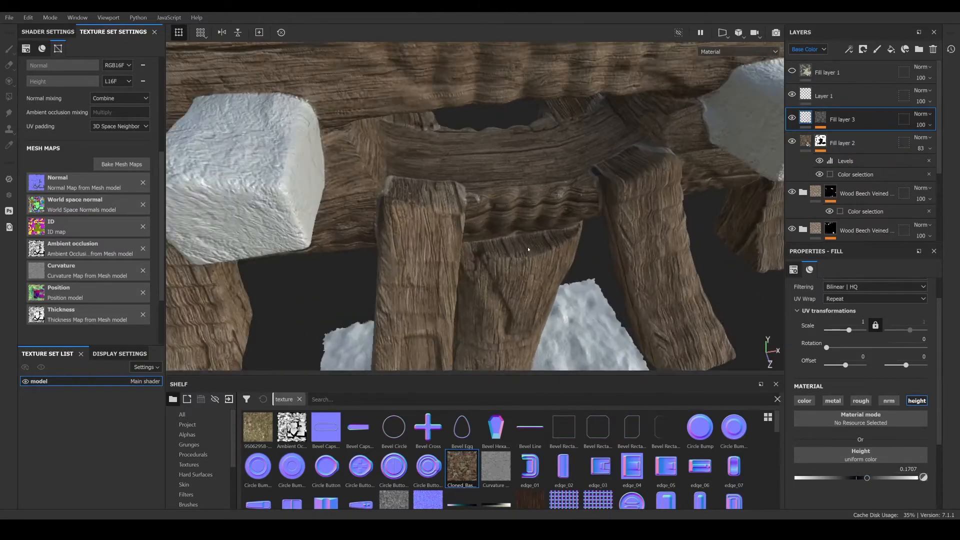
pyautogui.keyDown('alt'); pyautogui.moveTo(528, 249); pyautogui.dragTo(496, 220); pyautogui.keyUp('alt')
pyautogui.scroll(-4, 495, 220)
pyautogui.keyDown('alt'); pyautogui.moveTo(495, 220); pyautogui.dragTo(505, 140, button='middle'); pyautogui.keyUp('alt')
pyautogui.scroll(3, 500, 200)
pyautogui.keyDown('alt'); pyautogui.moveTo(500, 200); pyautogui.dragTo(485, 187); pyautogui.keyUp('alt')
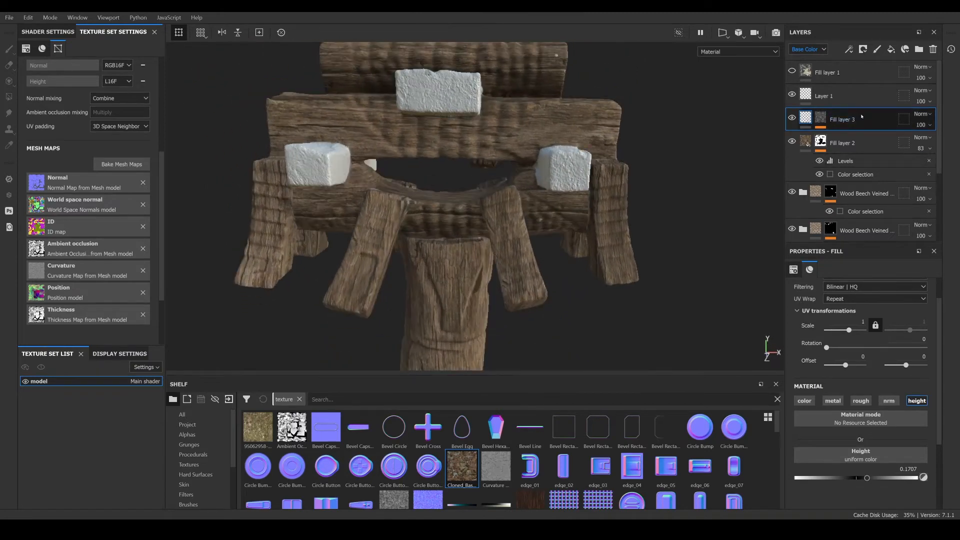
# - Group Fill layer 3, Fill layer 2 and the Wood Beech Veined folders into a new folder
pyautogui.scroll(-4, 861, 116)
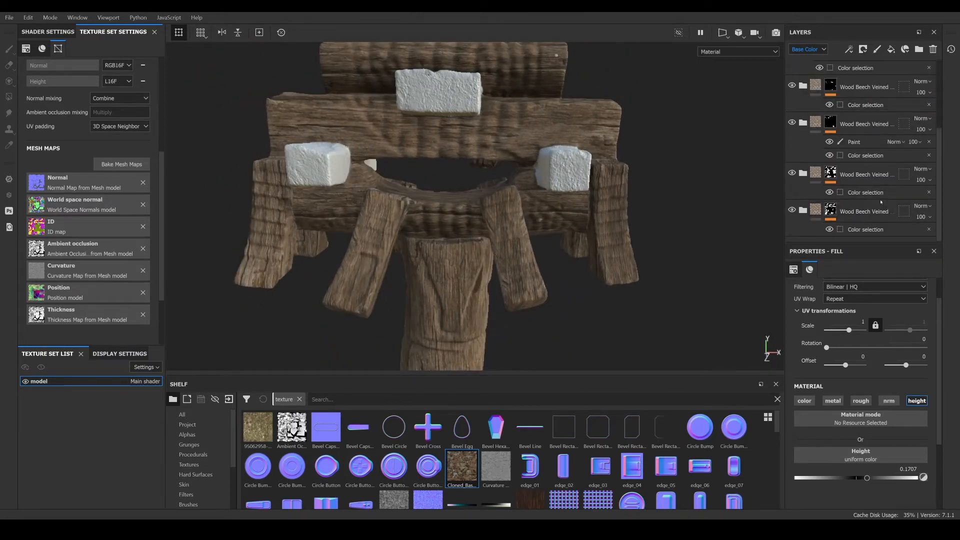
pyautogui.keyDown('shift'); pyautogui.click(886, 208); pyautogui.keyUp('shift')
pyautogui.scroll(4, 879, 187)
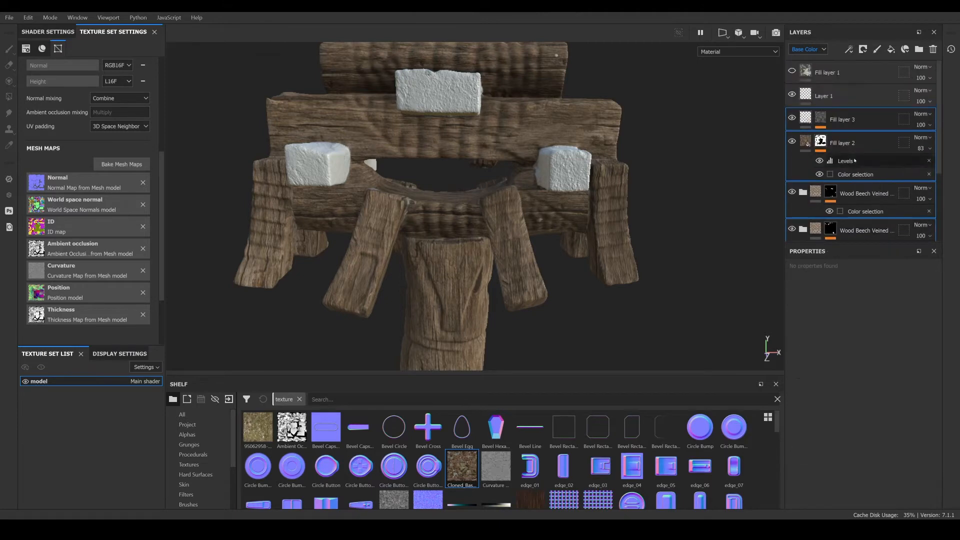
pyautogui.rightClick(866, 118)
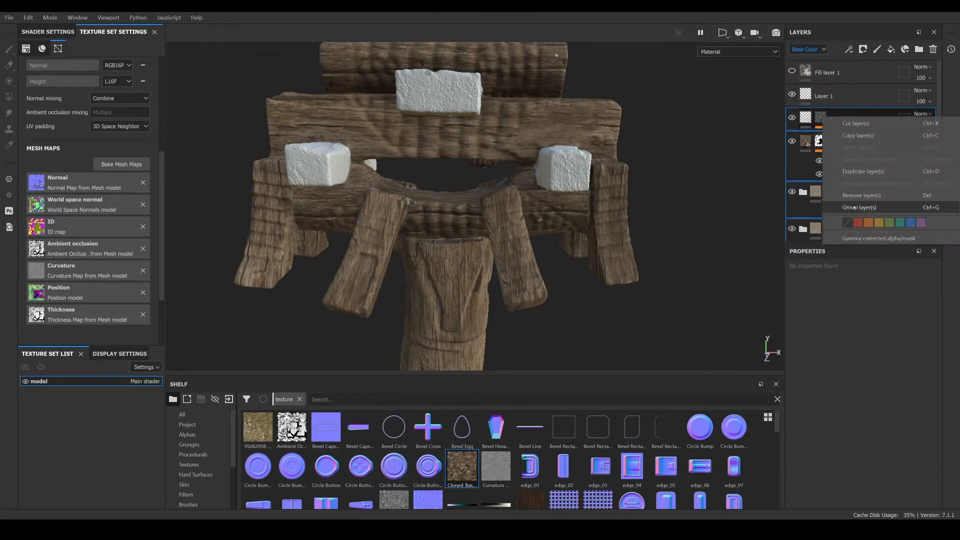
pyautogui.click(857, 207)
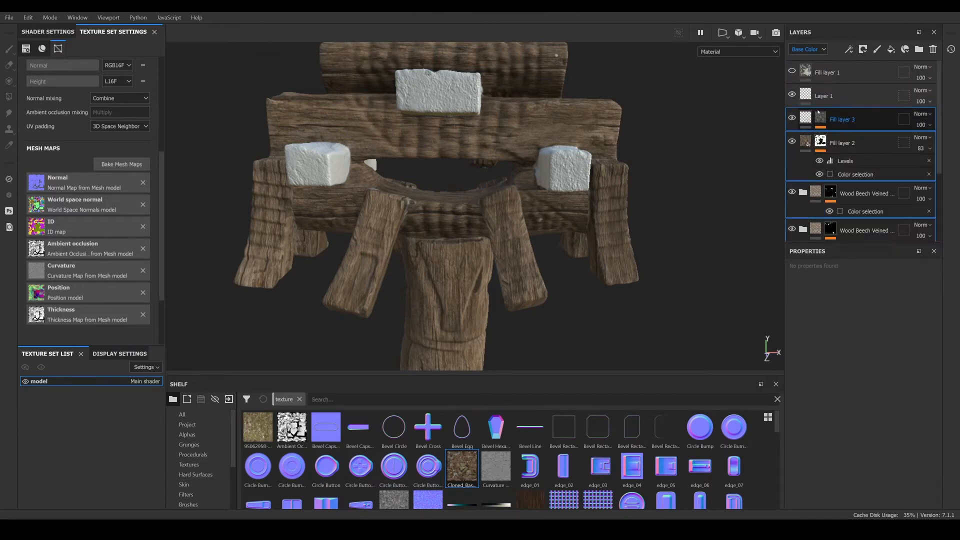
pyautogui.scroll(2, 819, 93)
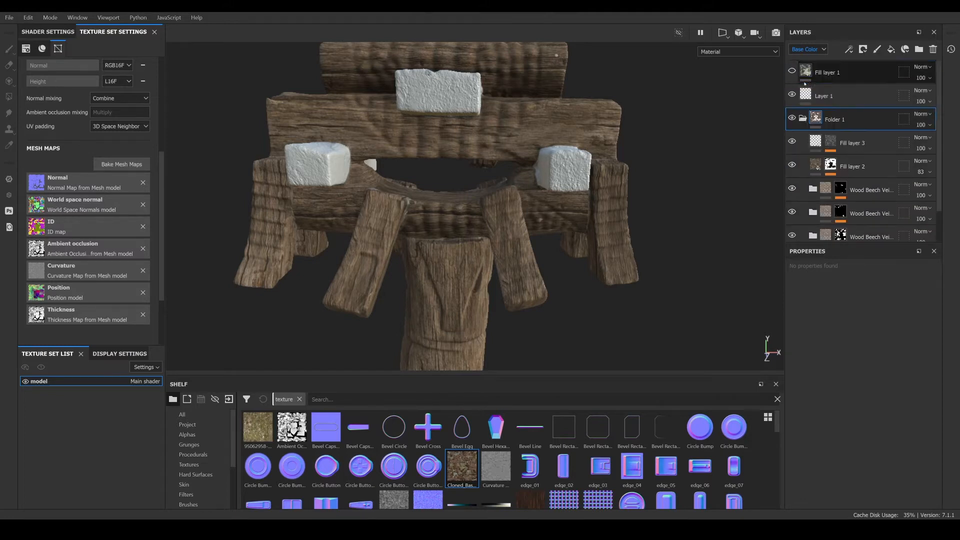
# - Rename the new folder as wood\
pyautogui.click(828, 73)
pyautogui.click(803, 119)
pyautogui.doubleClick(837, 120)
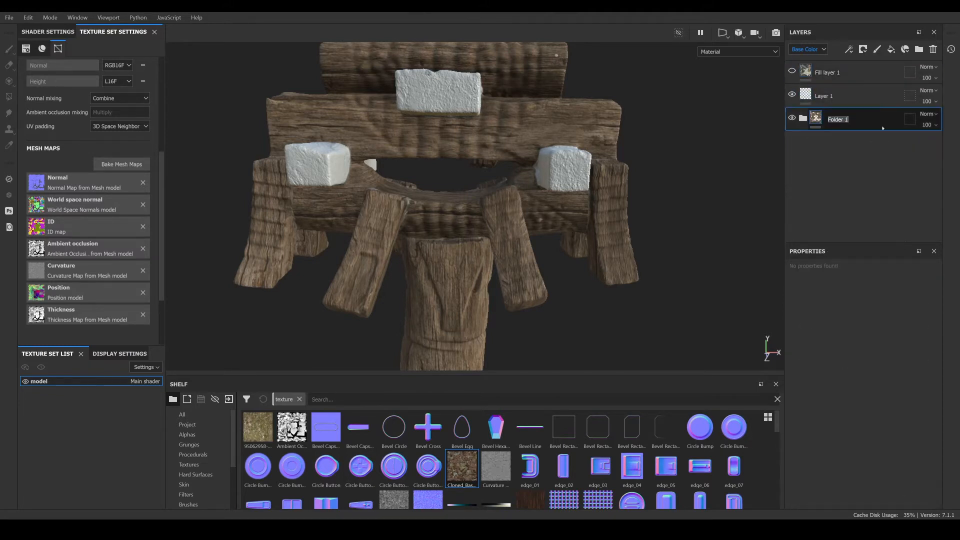
pyautogui.write('wood\\')
pyautogui.press('Return')
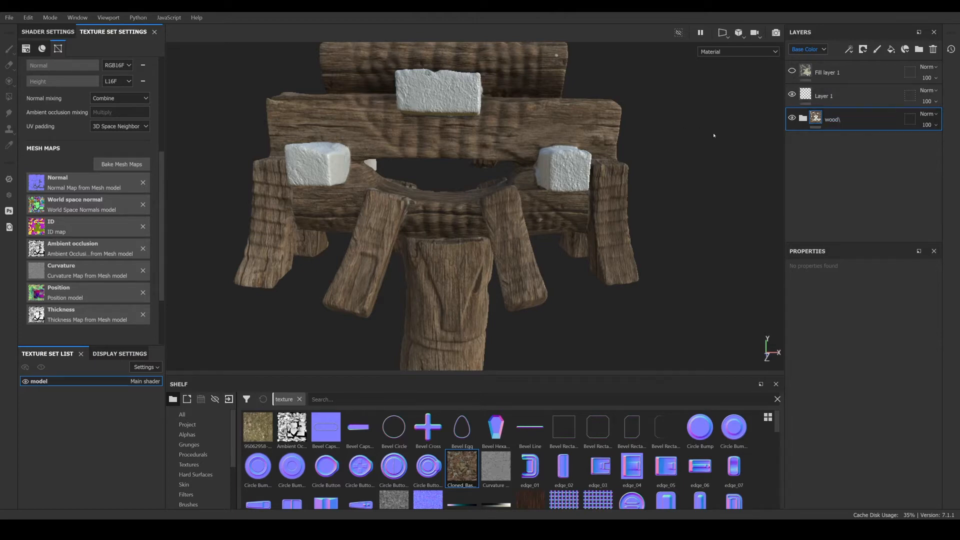
# - Replace Fill layer 3's mask with a mask using color selection
pyautogui.scroll(-3, 518, 234)
pyautogui.keyDown('alt'); pyautogui.moveTo(518, 234); pyautogui.dragTo(481, 224); pyautogui.keyUp('alt')
pyautogui.scroll(5, 481, 224)
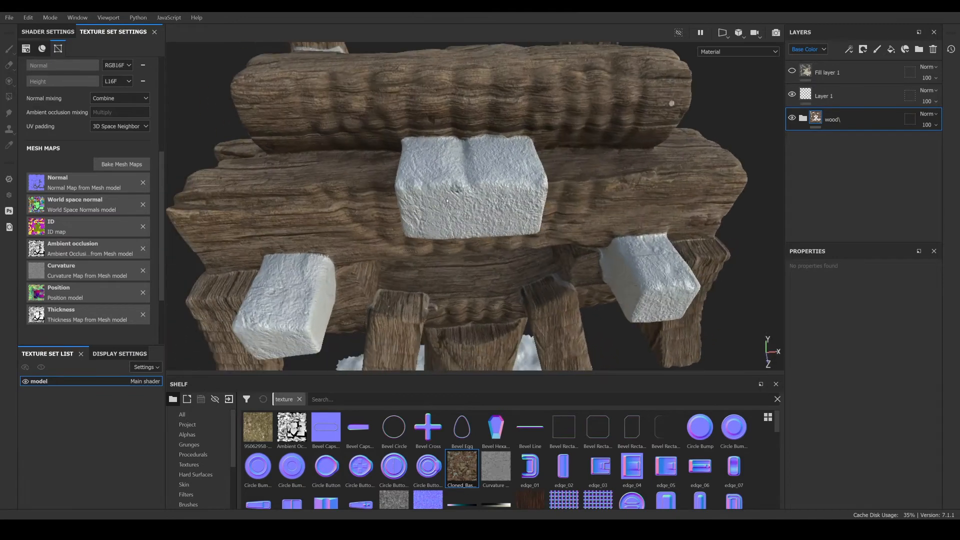
pyautogui.click(802, 119)
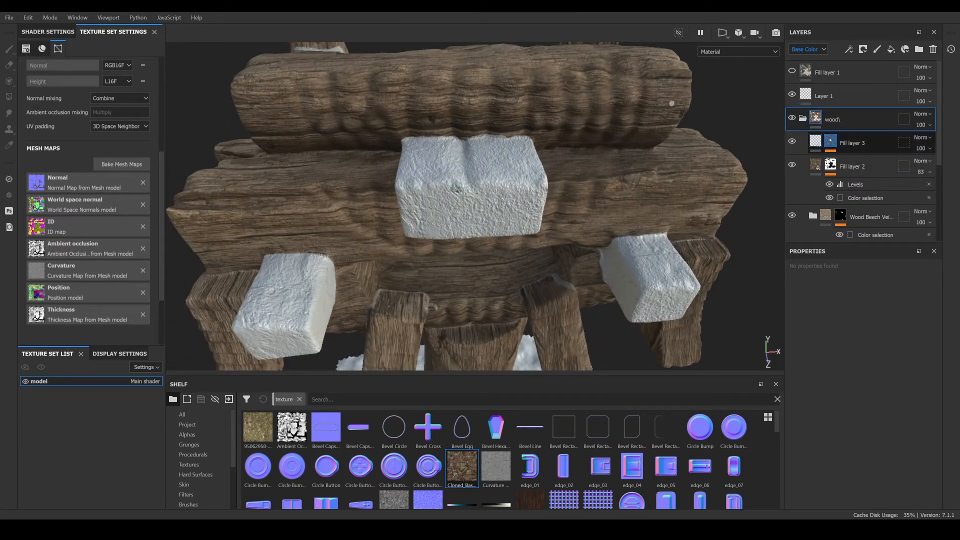
pyautogui.click(826, 141)
pyautogui.click(850, 161)
pyautogui.rightClick(831, 160)
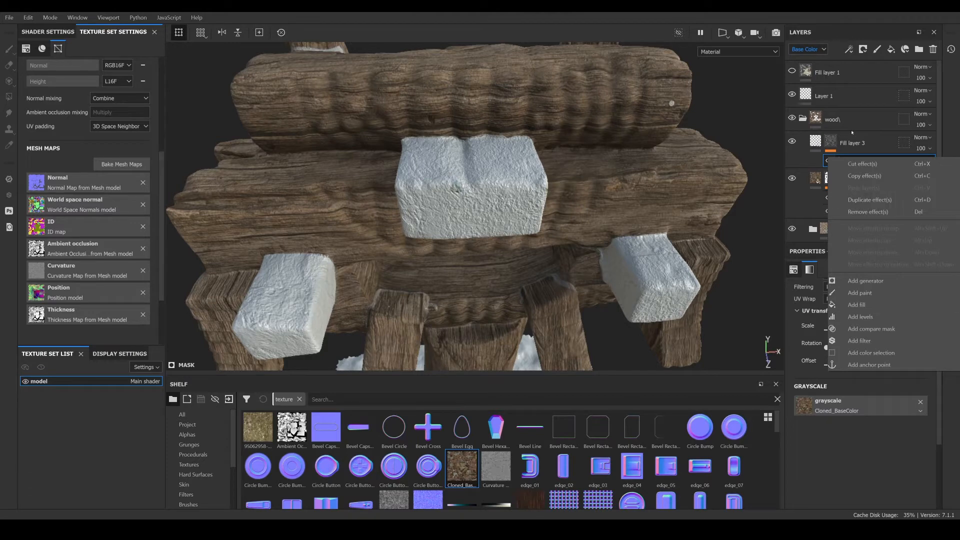
pyautogui.click(830, 141)
pyautogui.rightClick(830, 141)
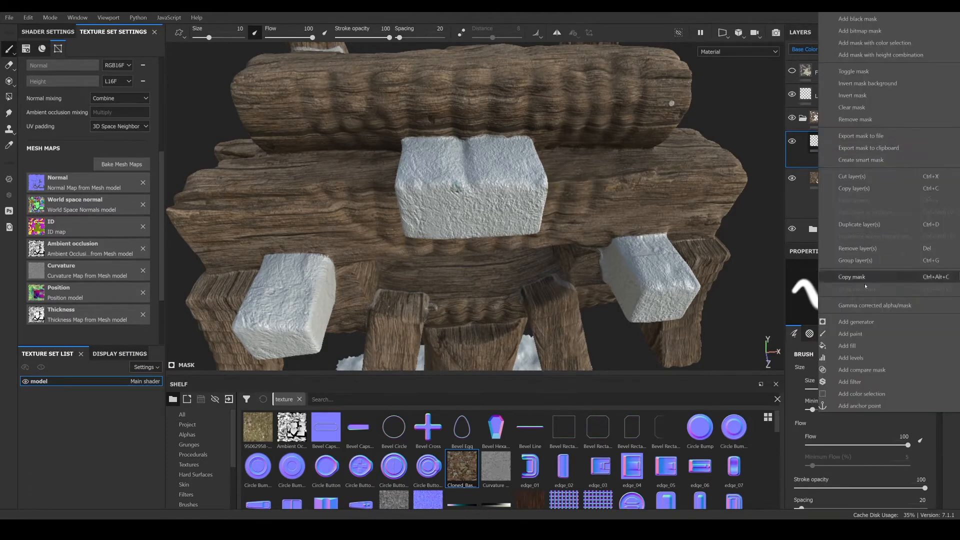
pyautogui.click(861, 43)
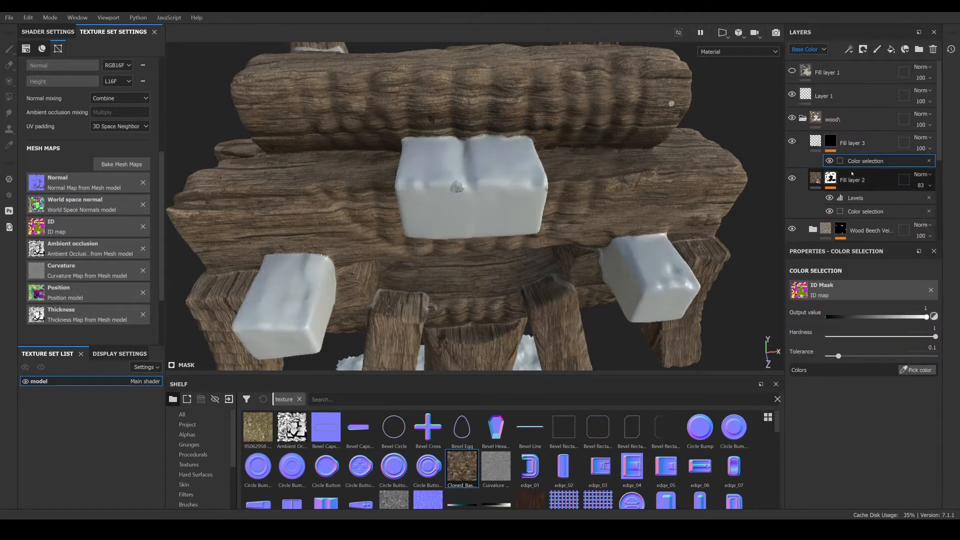
# - Pick two ID colors from the wooden parts of the model for the color selection
pyautogui.click(918, 370)
pyautogui.click(523, 187)
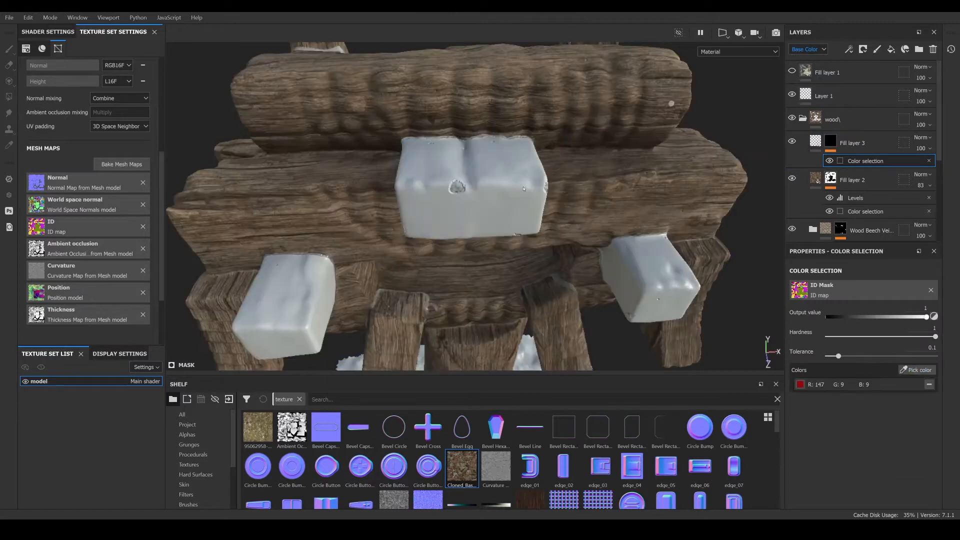
pyautogui.keyDown('alt'); pyautogui.moveTo(511, 291); pyautogui.dragTo(508, 111, button='middle'); pyautogui.keyUp('alt')
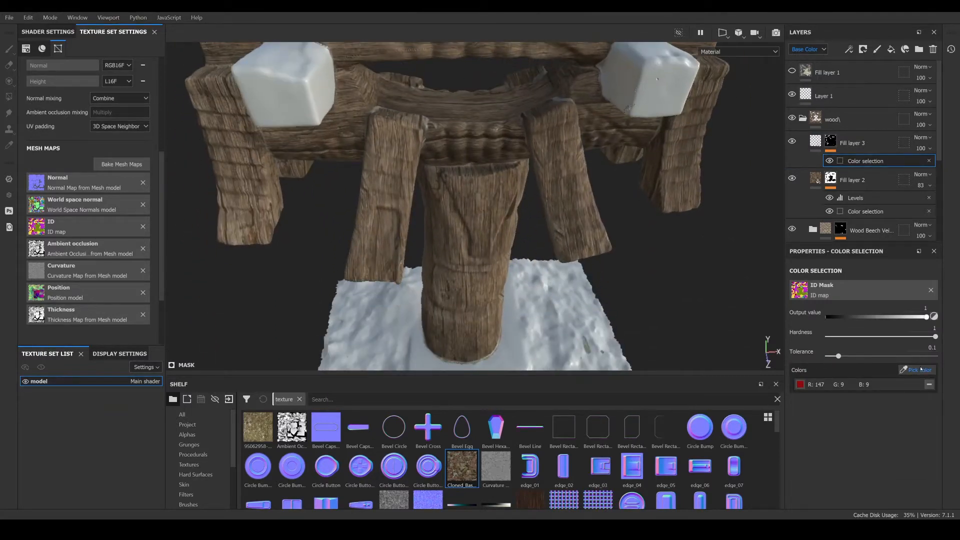
pyautogui.click(918, 370)
pyautogui.click(513, 310)
pyautogui.keyDown('alt'); pyautogui.moveTo(513, 310); pyautogui.dragTo(531, 244); pyautogui.keyUp('alt')
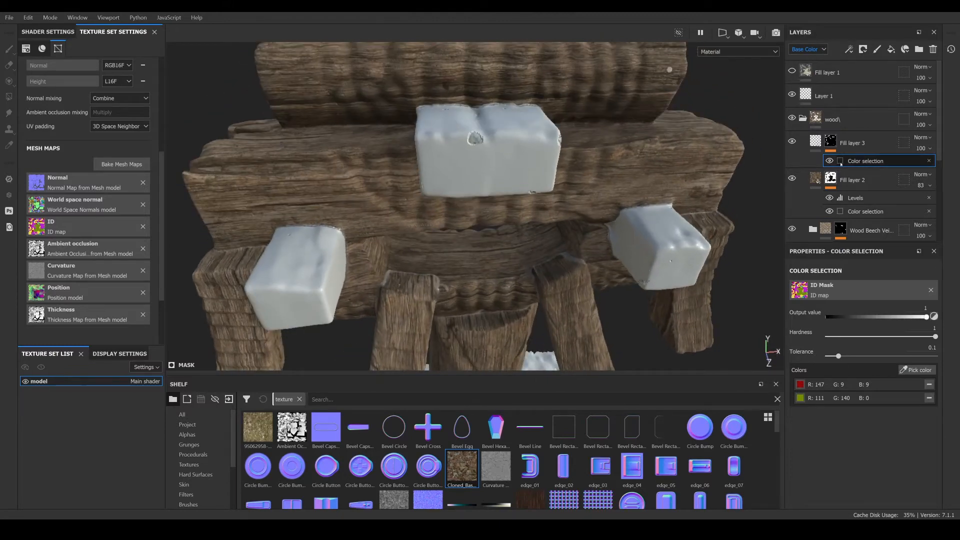
# - Add a fill effect with the Cloned_BaseColor texture to Fill layer 3's mask, placed below the color selection
pyautogui.rightClick(858, 159)
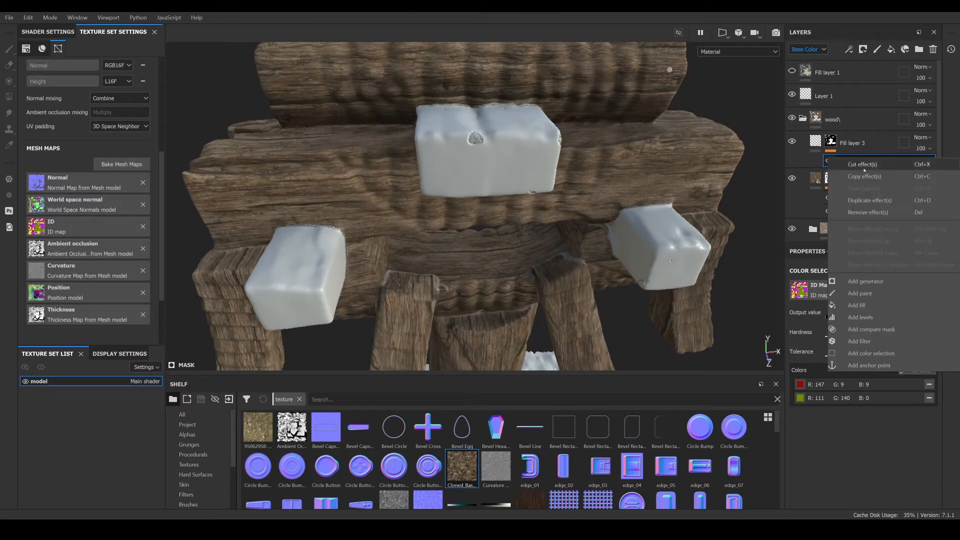
pyautogui.click(863, 305)
pyautogui.moveTo(950, 419); pyautogui.dragTo(863, 403)
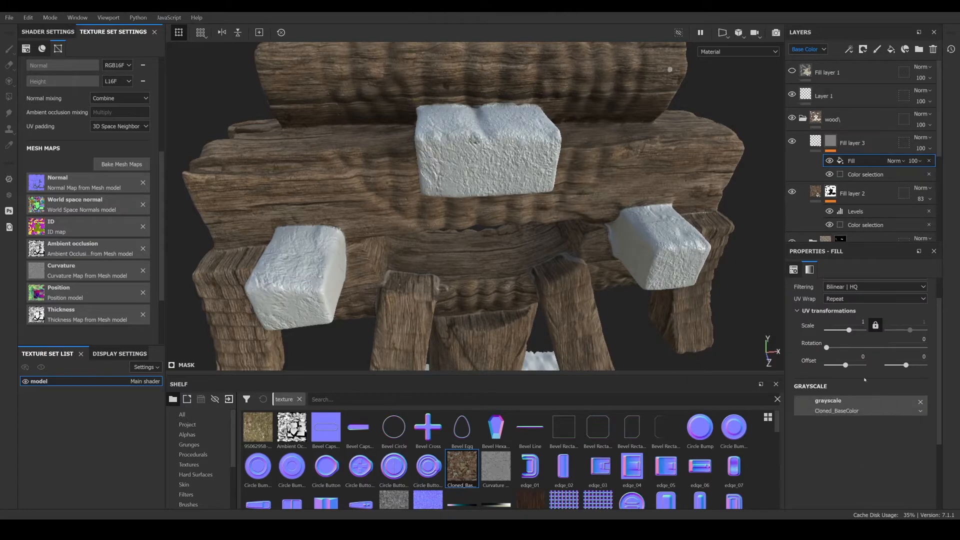
pyautogui.moveTo(865, 174); pyautogui.dragTo(864, 158)
# - Set Fill layer 3's height value to about 0.21
pyautogui.scroll(-3, 587, 202)
pyautogui.keyDown('alt'); pyautogui.moveTo(587, 202); pyautogui.dragTo(544, 188); pyautogui.keyUp('alt')
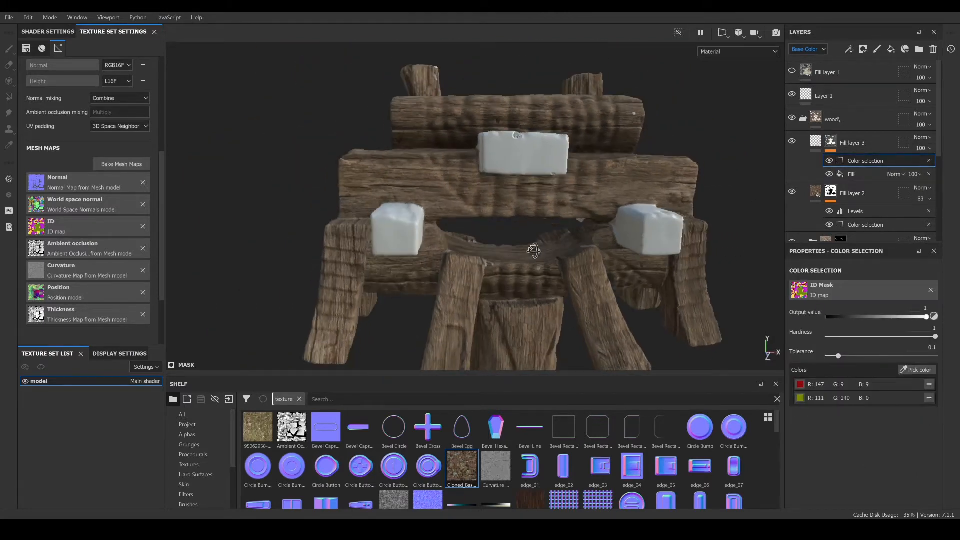
pyautogui.keyDown('alt'); pyautogui.moveTo(544, 295); pyautogui.dragTo(549, 192, button='middle'); pyautogui.keyUp('alt')
pyautogui.scroll(3, 549, 192)
pyautogui.click(816, 142)
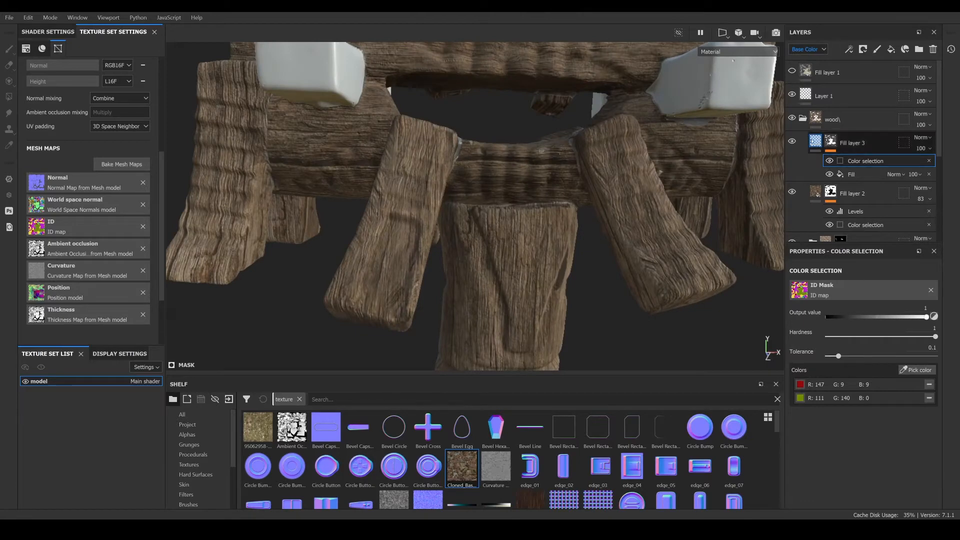
pyautogui.moveTo(891, 478); pyautogui.dragTo(866, 478)
pyautogui.scroll(-4, 579, 152)
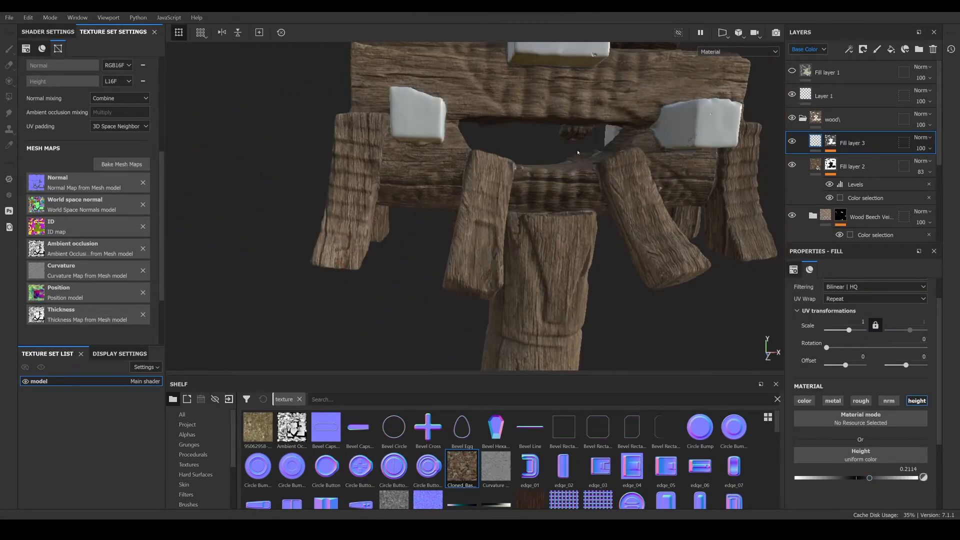
# - Collapse the wood folder in the layer stack
pyautogui.keyDown('alt'); pyautogui.moveTo(579, 152); pyautogui.dragTo(478, 225); pyautogui.keyUp('alt')
pyautogui.scroll(2, 554, 205)
pyautogui.click(803, 119)
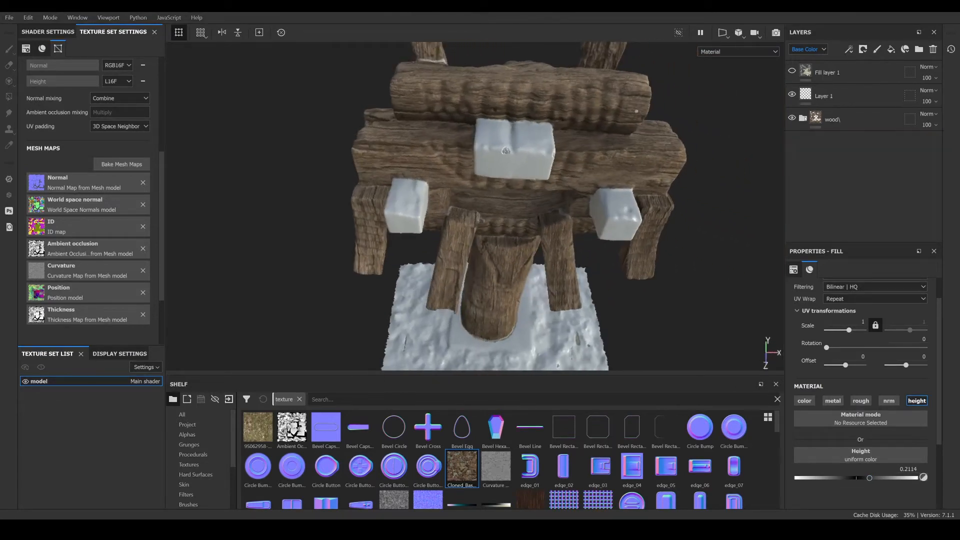
# - Orbit and zoom around the model to inspect the wood texture and height relief on all parts
pyautogui.keyDown('alt'); pyautogui.moveTo(448, 270); pyautogui.dragTo(509, 225); pyautogui.keyUp('alt')
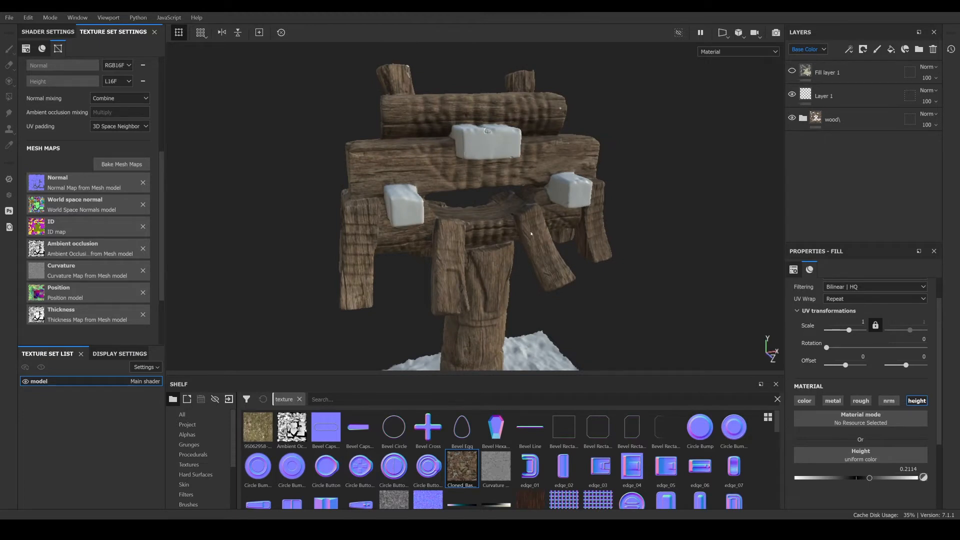
pyautogui.scroll(3, 542, 145)
pyautogui.keyDown('alt'); pyautogui.moveTo(542, 143); pyautogui.dragTo(520, 193); pyautogui.keyUp('alt')
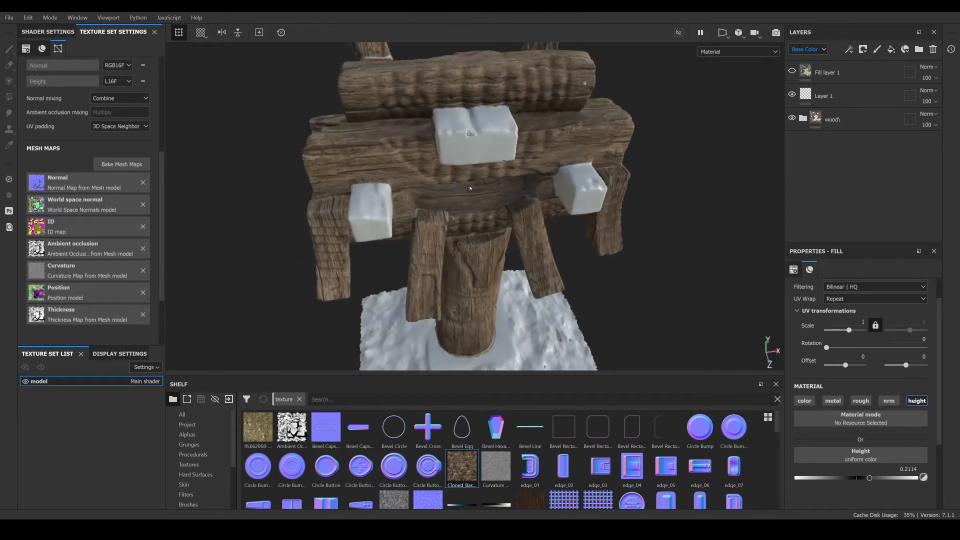
pyautogui.keyDown('alt'); pyautogui.moveTo(504, 128); pyautogui.dragTo(504, 196, button='middle'); pyautogui.keyUp('alt')
pyautogui.keyDown('alt'); pyautogui.moveTo(503, 196); pyautogui.dragTo(462, 201); pyautogui.keyUp('alt')
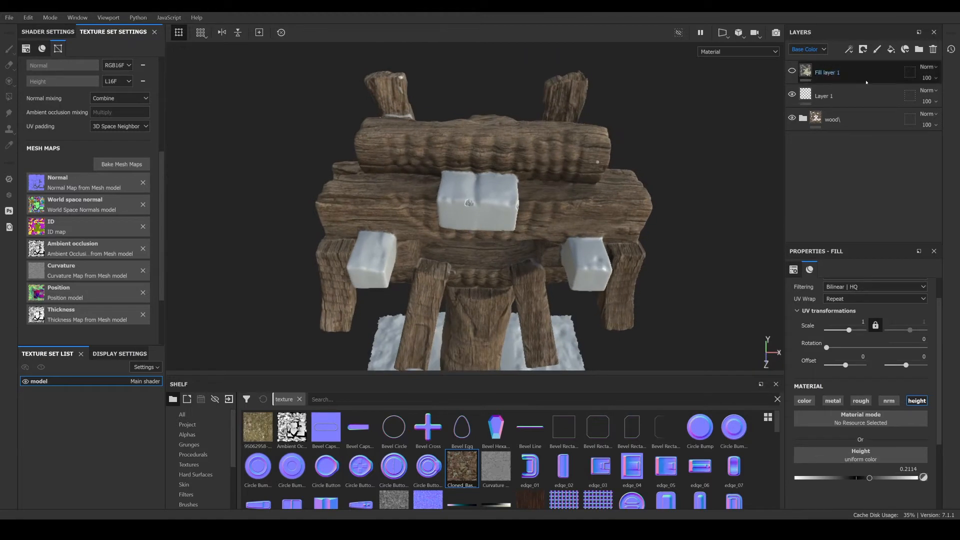
pyautogui.click(807, 94)
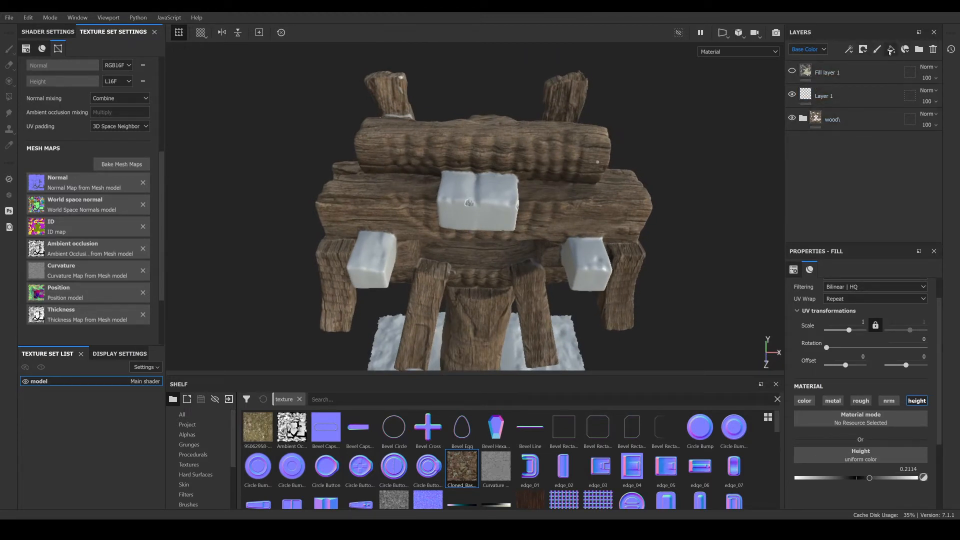
pyautogui.scroll(-3, 210, 475)
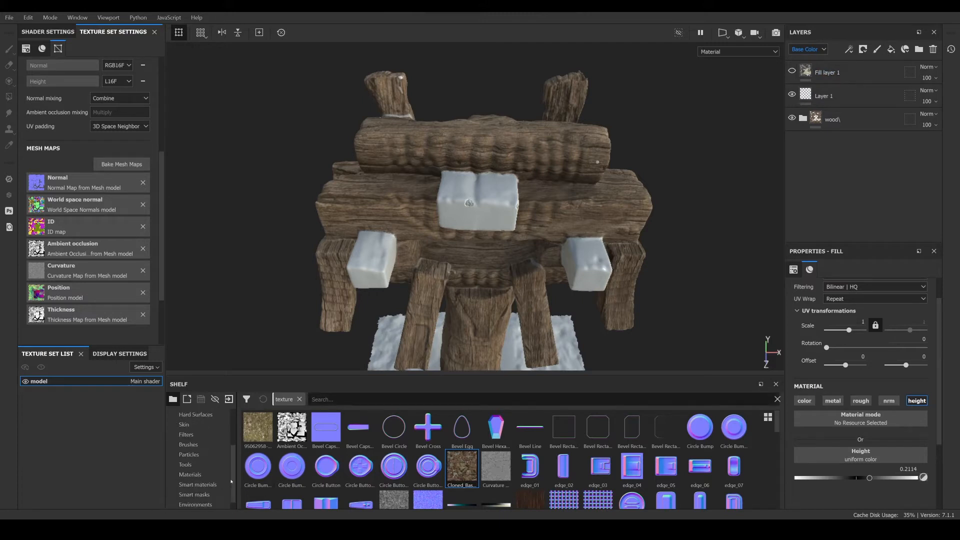
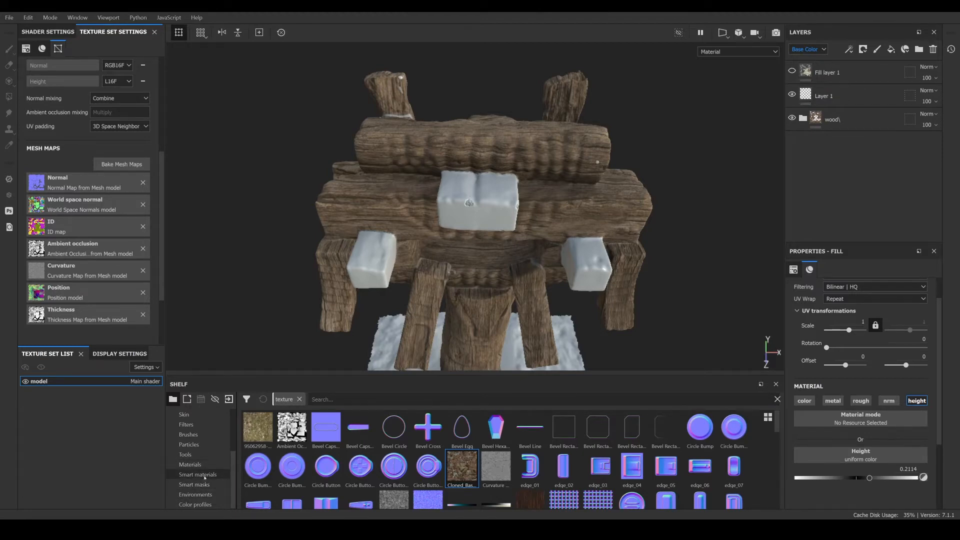
# - Add the Rock001 material from the shelf's Materials as a new layer in the stack
pyautogui.click(198, 465)
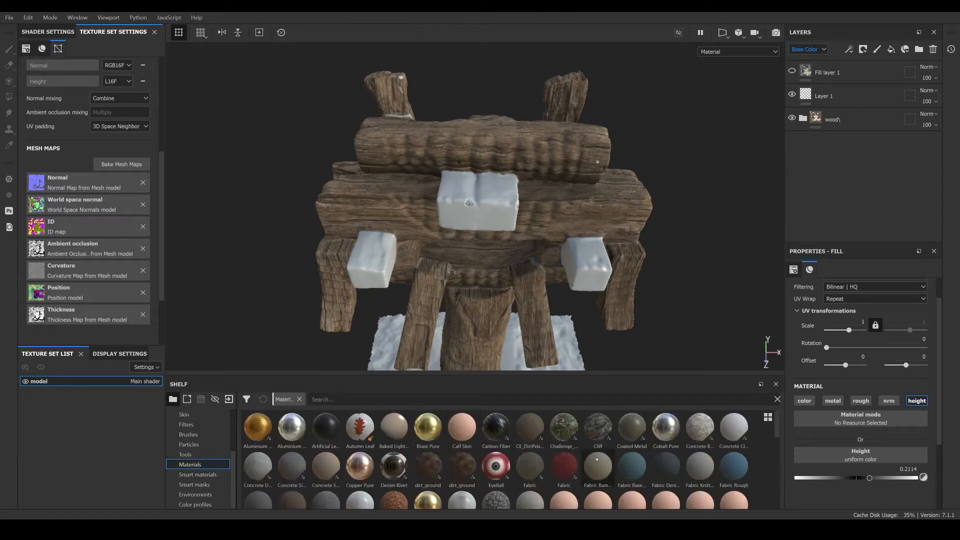
pyautogui.scroll(-2, 597, 459)
pyautogui.scroll(-3, 631, 480)
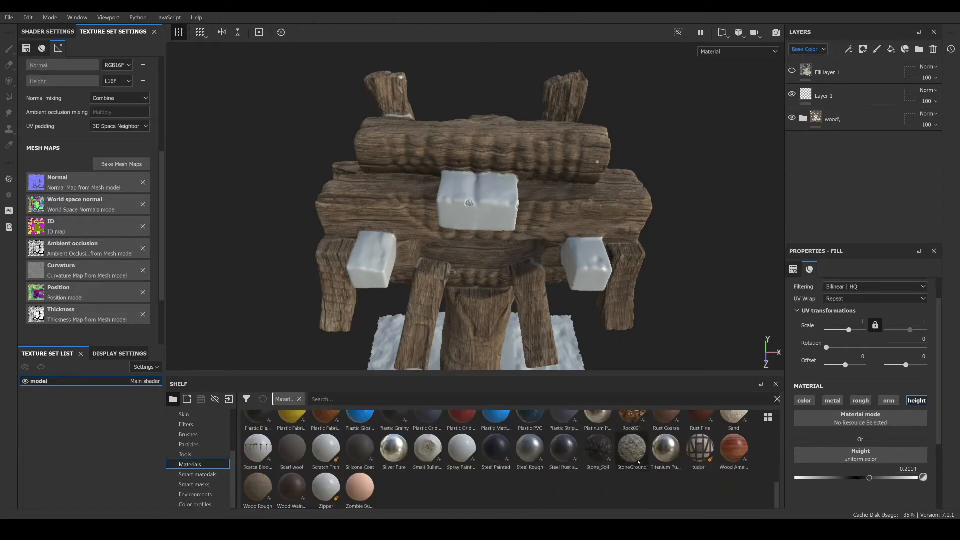
pyautogui.moveTo(632, 420); pyautogui.dragTo(840, 86)
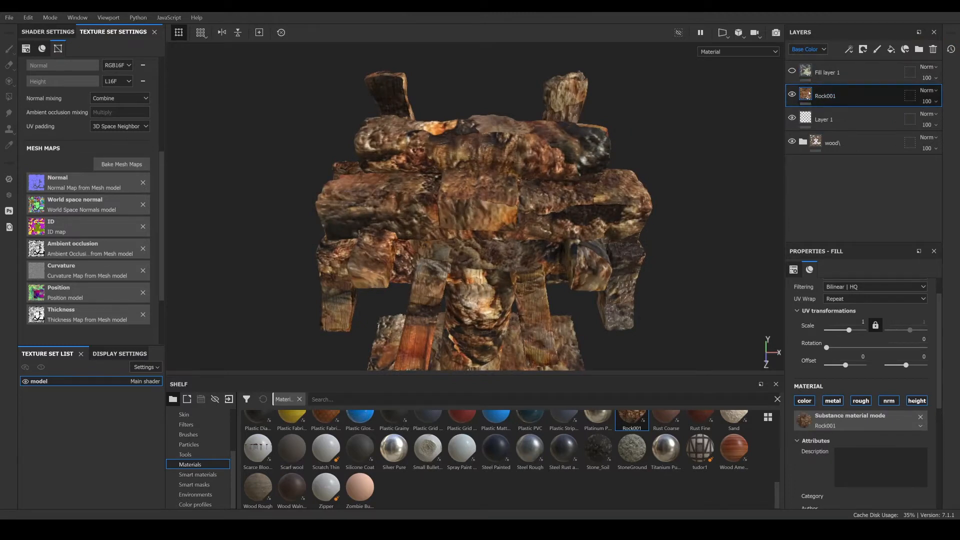
# - Group the Rock001 layer into a folder and add a mask with color selection to that folder
pyautogui.rightClick(810, 93)
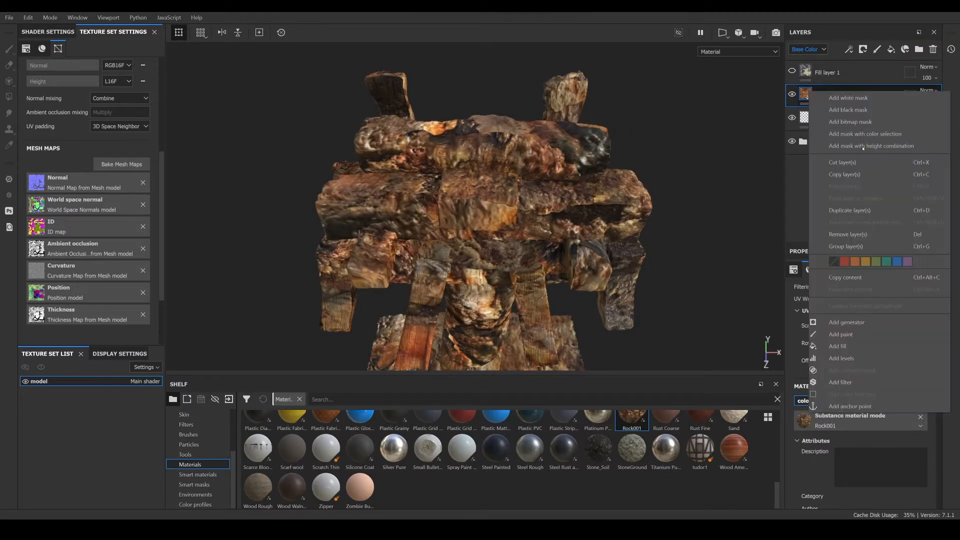
pyautogui.click(845, 247)
pyautogui.rightClick(818, 94)
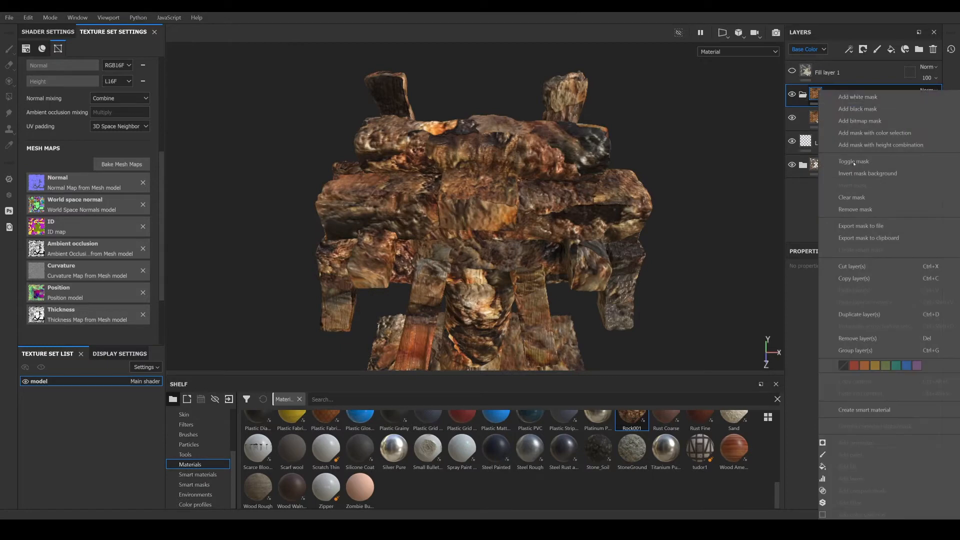
pyautogui.click(874, 133)
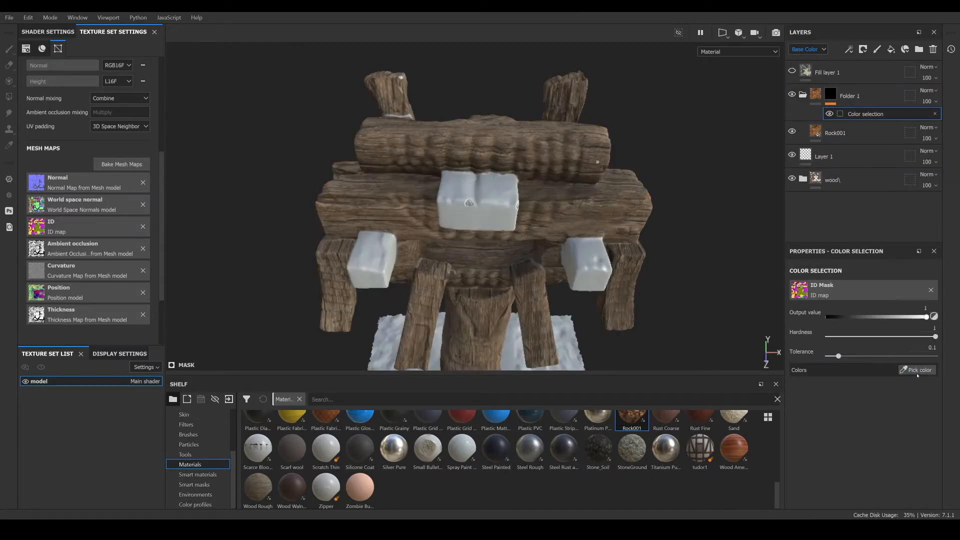
# - Pick the stone blocks' ID color for the folder's color selection mask
pyautogui.click(918, 371)
pyautogui.click(498, 203)
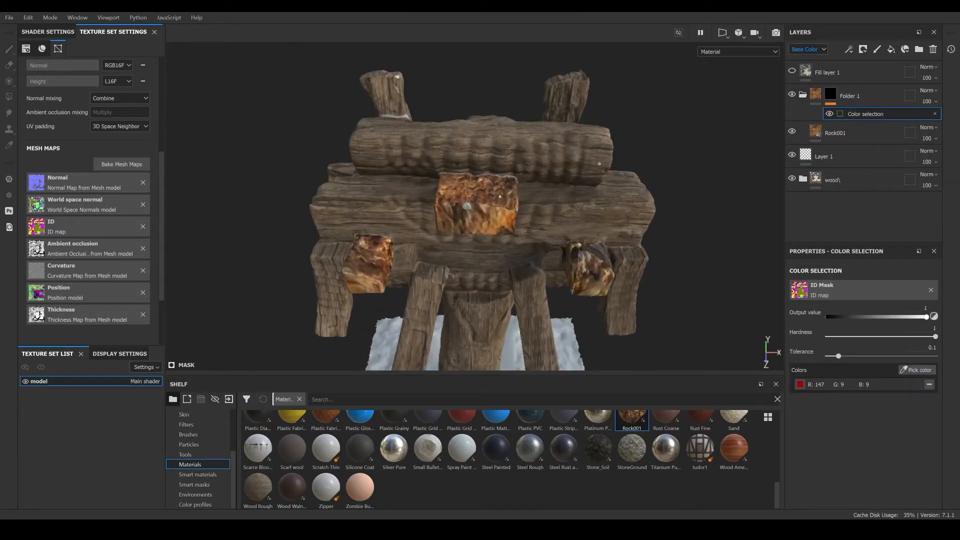
pyautogui.scroll(3, 498, 186)
pyautogui.keyDown('alt'); pyautogui.moveTo(502, 173); pyautogui.dragTo(509, 178); pyautogui.keyUp('alt')
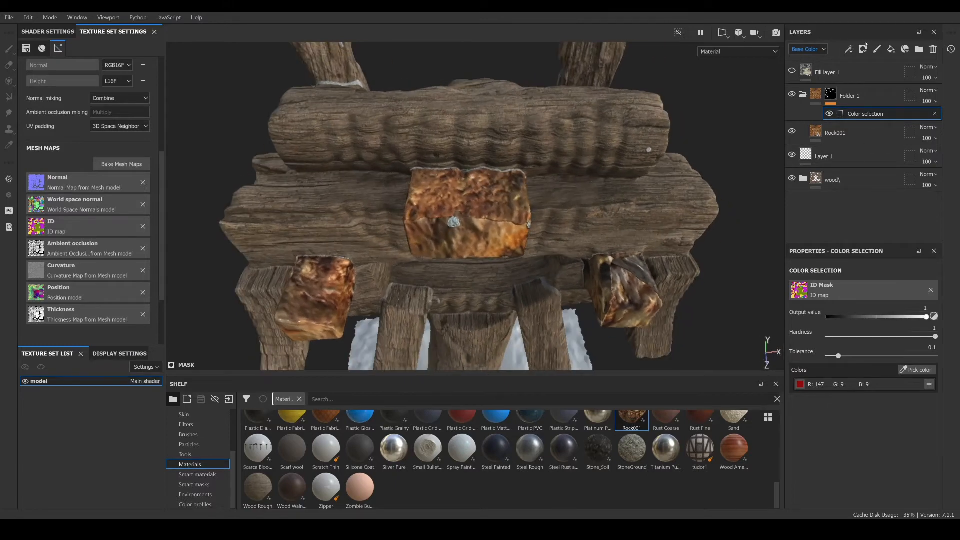
# - Switch the Rock001 layer to Tri-planar projection and set its scale to about 3.05
pyautogui.click(851, 132)
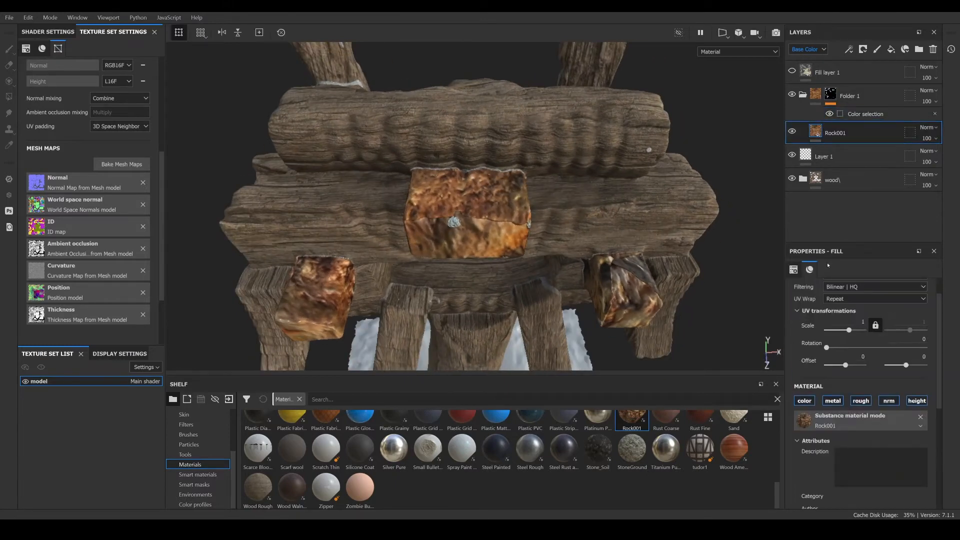
pyautogui.scroll(1, 836, 301)
pyautogui.click(845, 305)
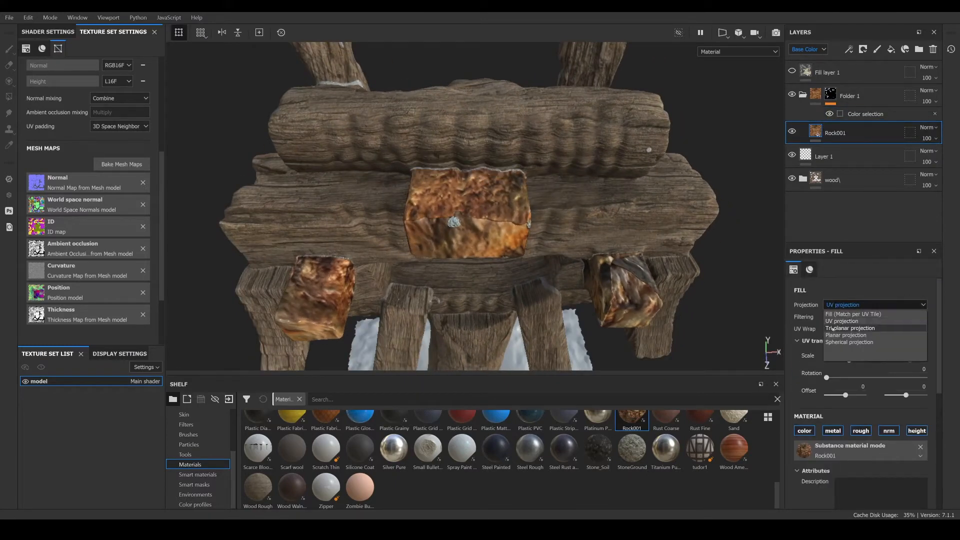
pyautogui.click(837, 328)
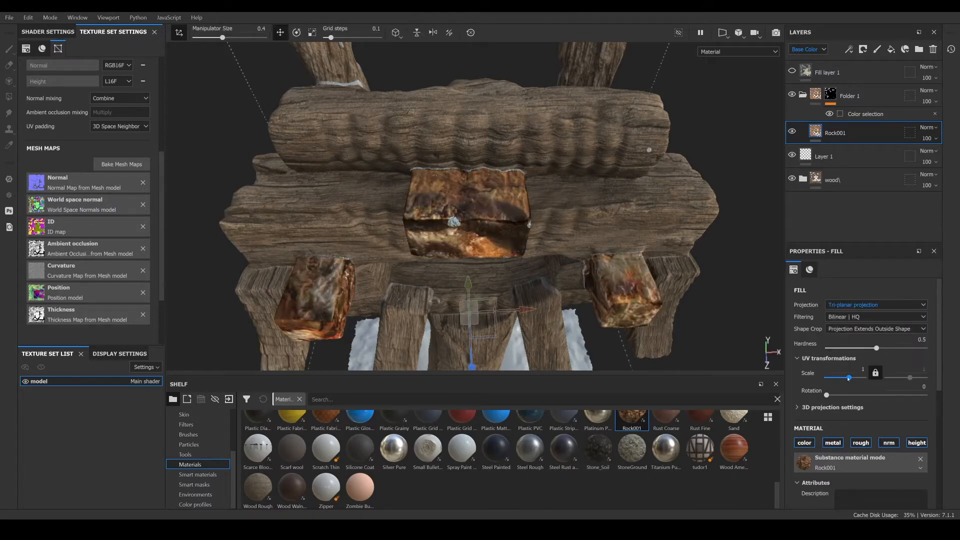
pyautogui.moveTo(849, 378); pyautogui.dragTo(850, 379)
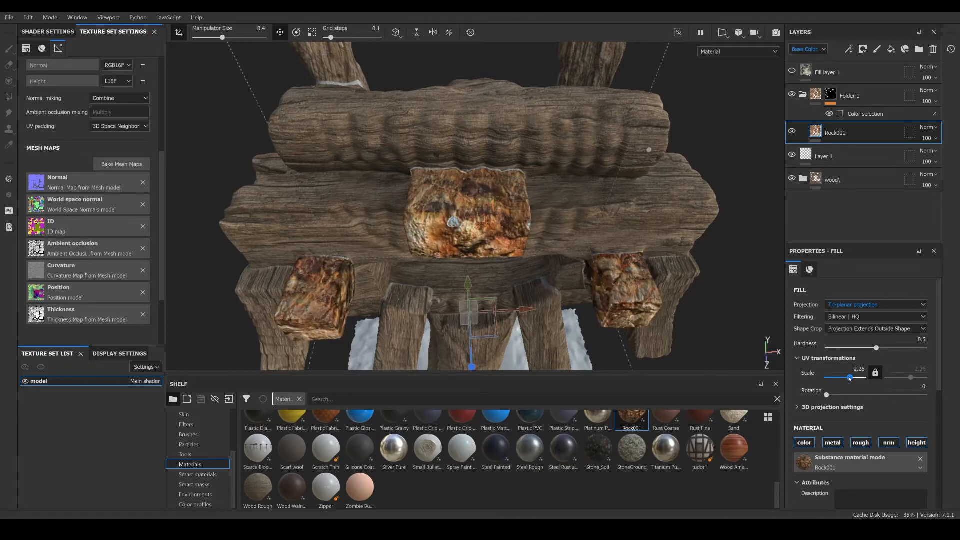
pyautogui.keyDown('alt'); pyautogui.moveTo(506, 253); pyautogui.dragTo(476, 198); pyautogui.keyUp('alt')
pyautogui.scroll(3, 476, 197)
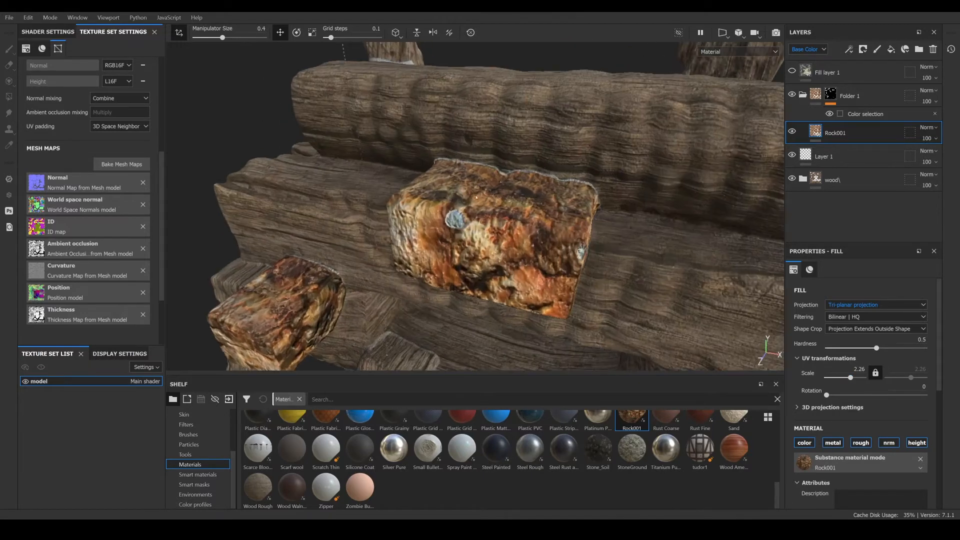
pyautogui.moveTo(850, 377); pyautogui.dragTo(851, 378)
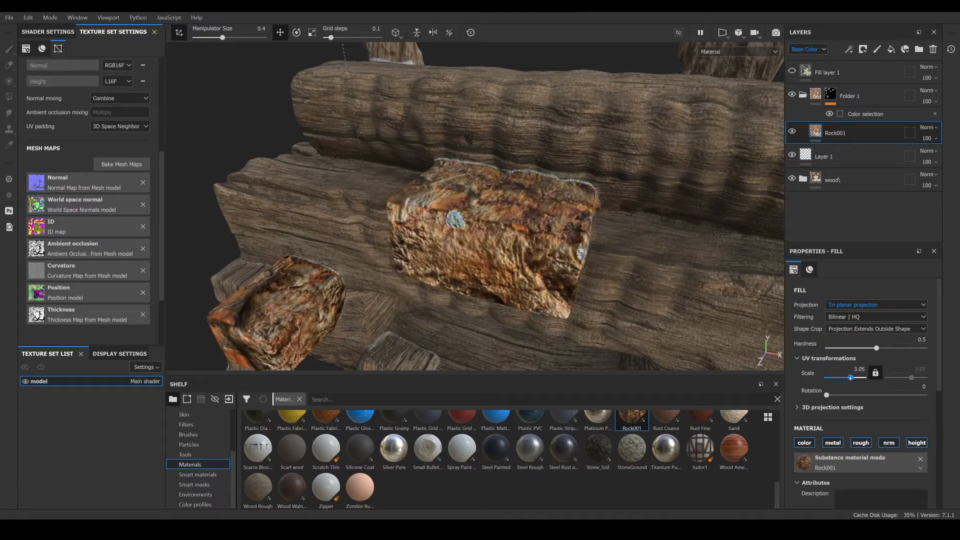
# - Disable the color channel on the Rock001 layer
pyautogui.keyDown('alt'); pyautogui.moveTo(453, 239); pyautogui.dragTo(729, 384); pyautogui.keyUp('alt')
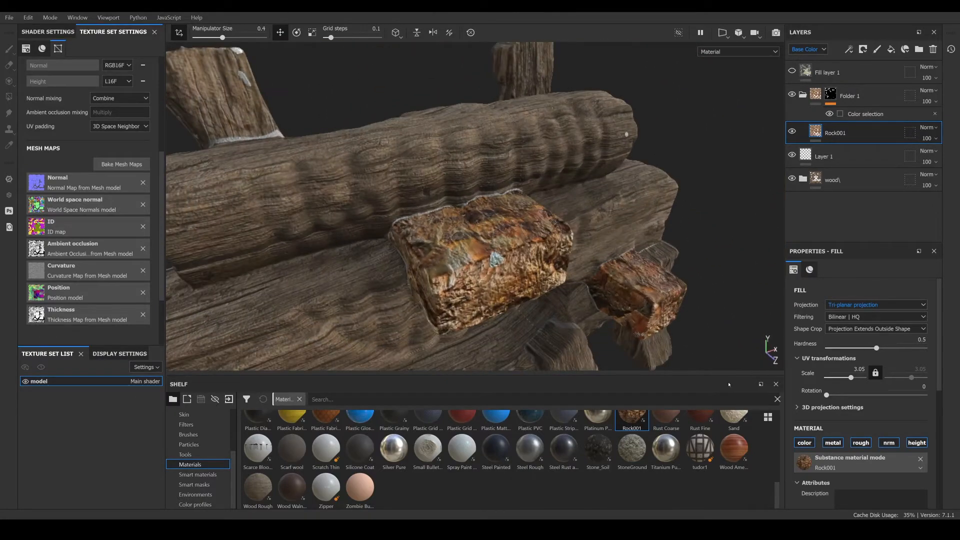
pyautogui.click(805, 443)
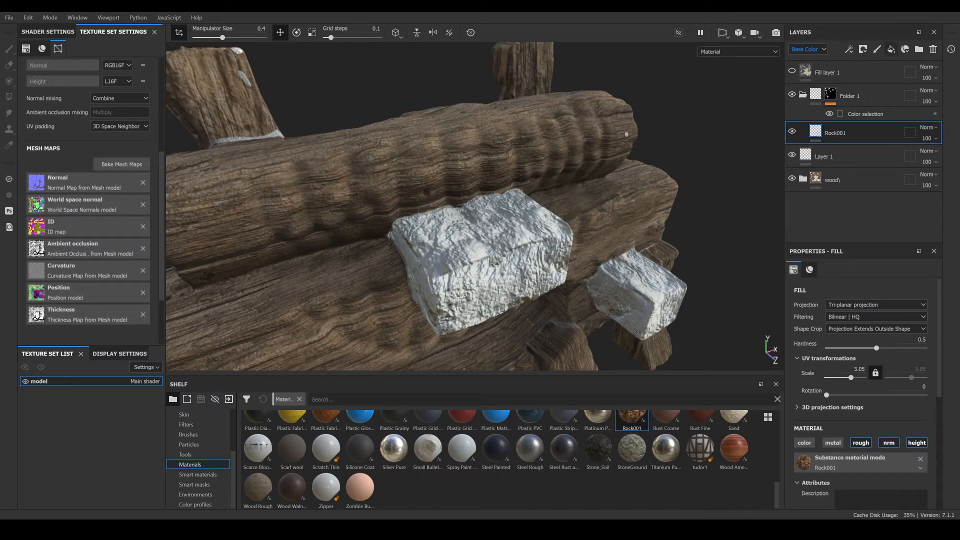
# - Add a fill layer inside the folder and turn off its metal, rough and nrm channels, keeping only color
pyautogui.click(891, 49)
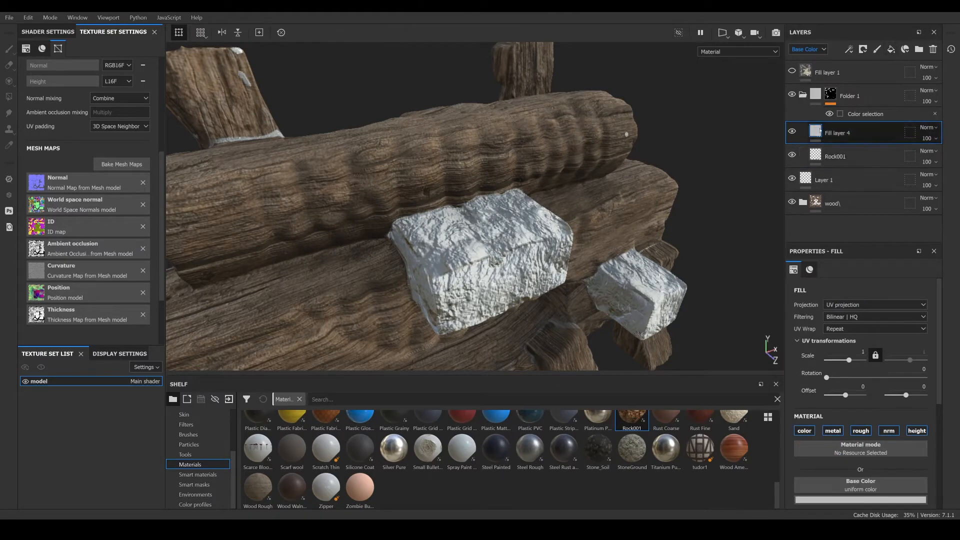
pyautogui.click(833, 431)
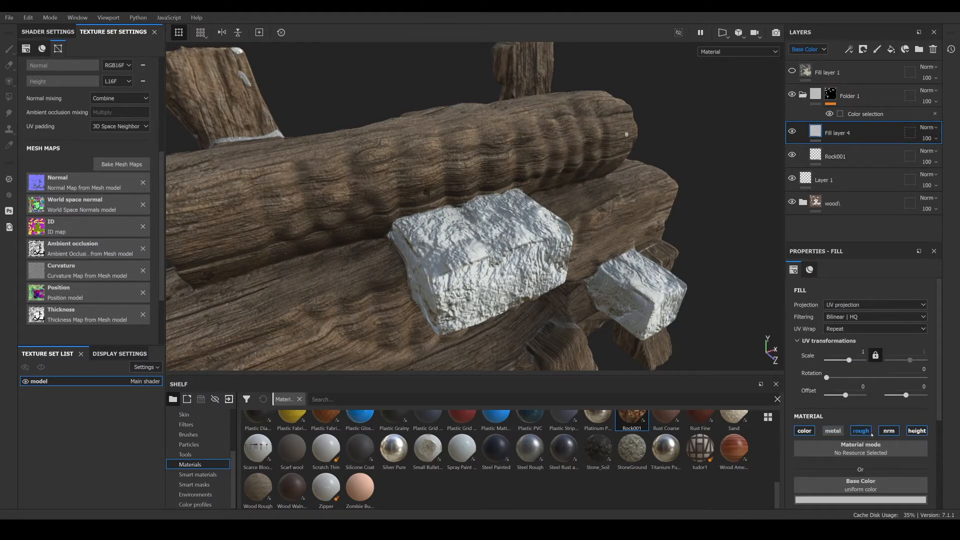
pyautogui.click(861, 430)
pyautogui.click(889, 431)
pyautogui.scroll(-1, 863, 431)
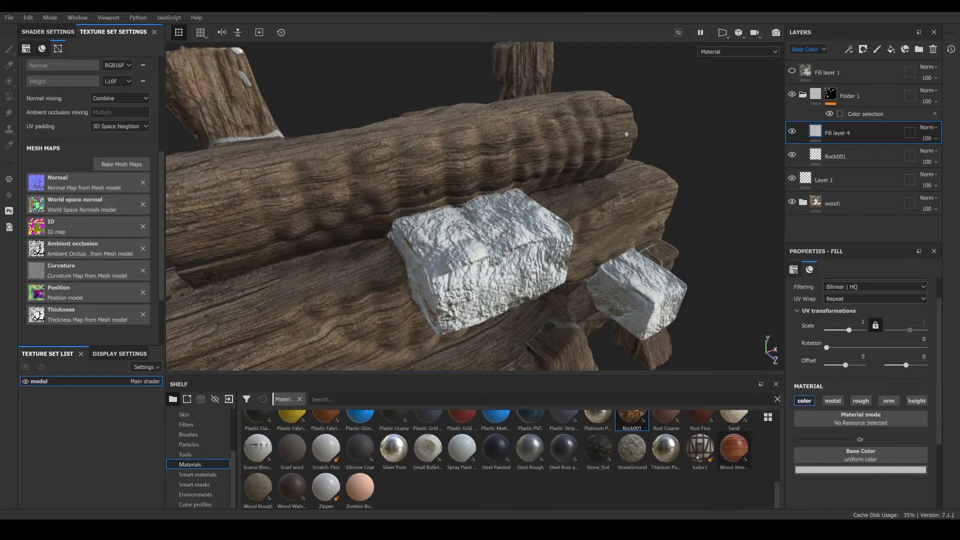
# - Bring the Stone and Stone2 images from the ntf folder into the application
pyautogui.moveTo(240, 530)
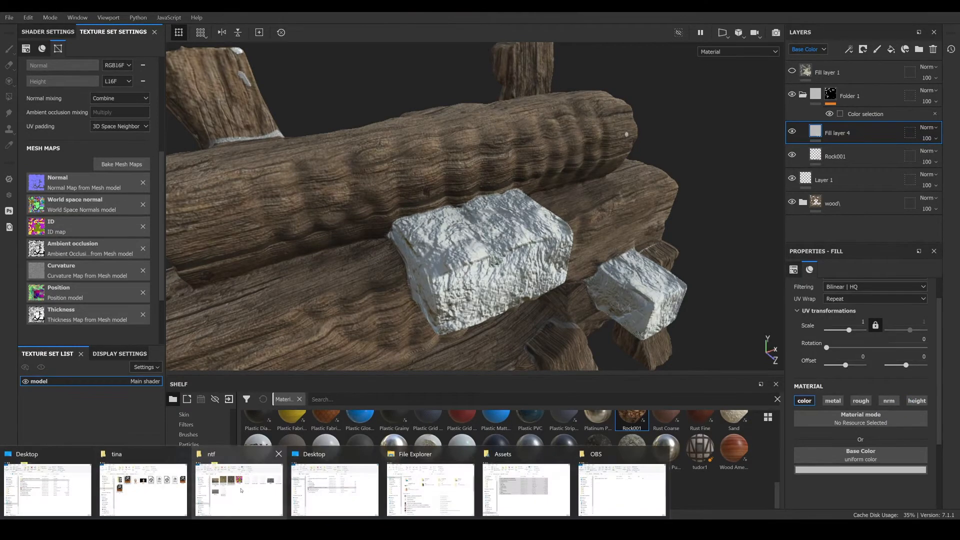
pyautogui.click(165, 485)
pyautogui.click(812, 250)
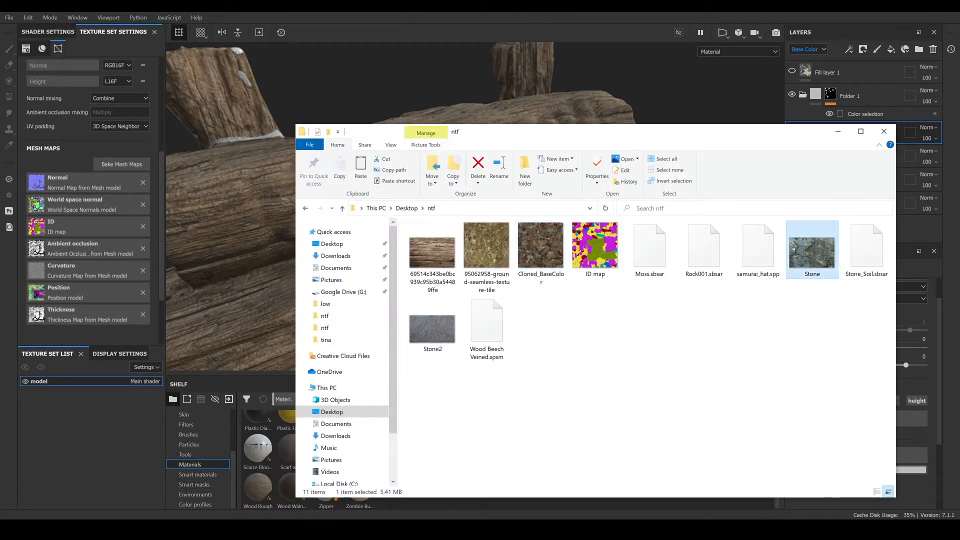
pyautogui.click(432, 330)
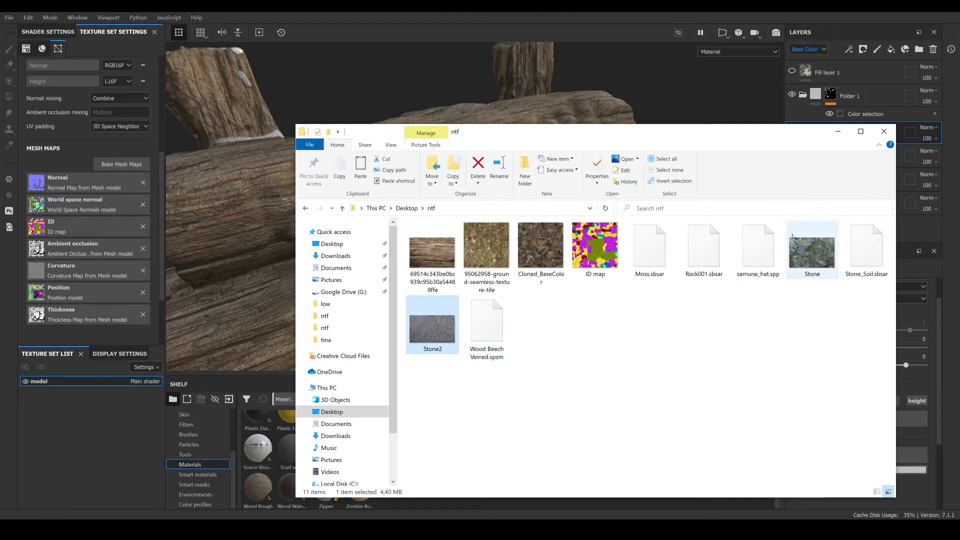
pyautogui.keyDown('ctrl'); pyautogui.click(809, 258); pyautogui.keyUp('ctrl')
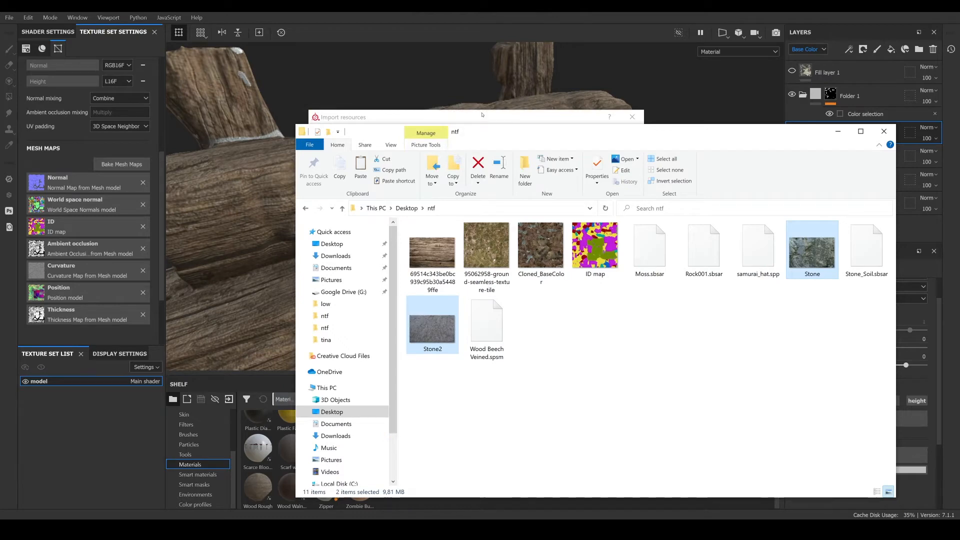
pyautogui.click(483, 116)
# - Import both Stone images as texture into the current session
pyautogui.click(600, 171)
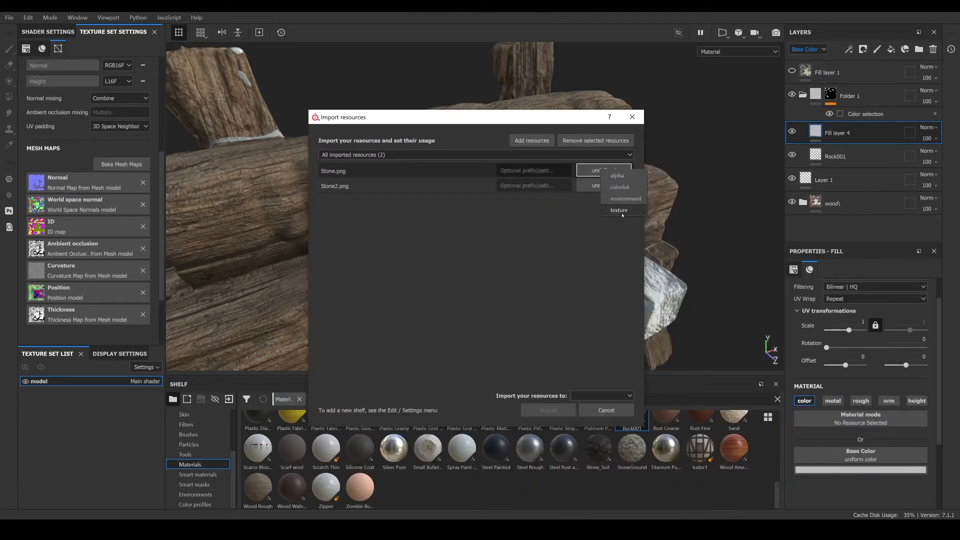
pyautogui.click(621, 215)
pyautogui.click(605, 186)
pyautogui.click(620, 231)
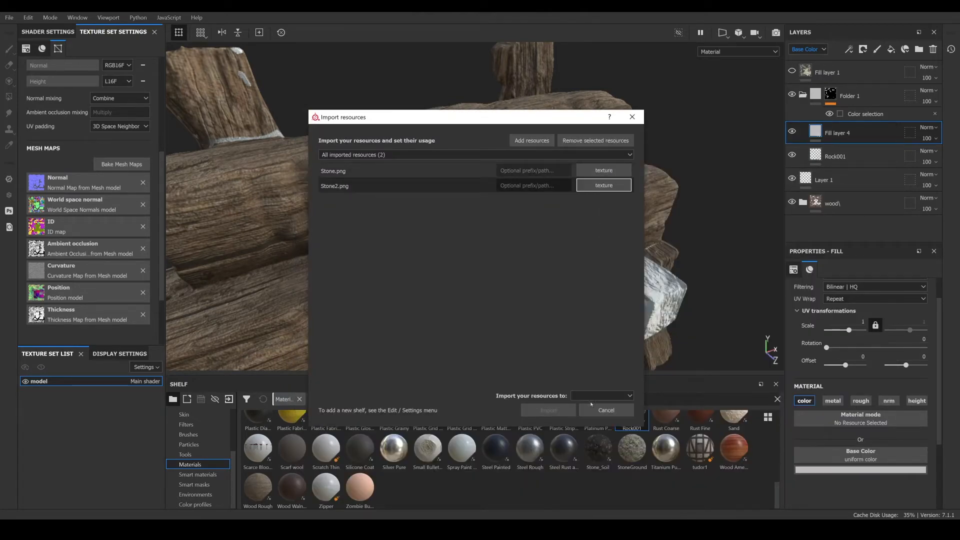
pyautogui.click(592, 398)
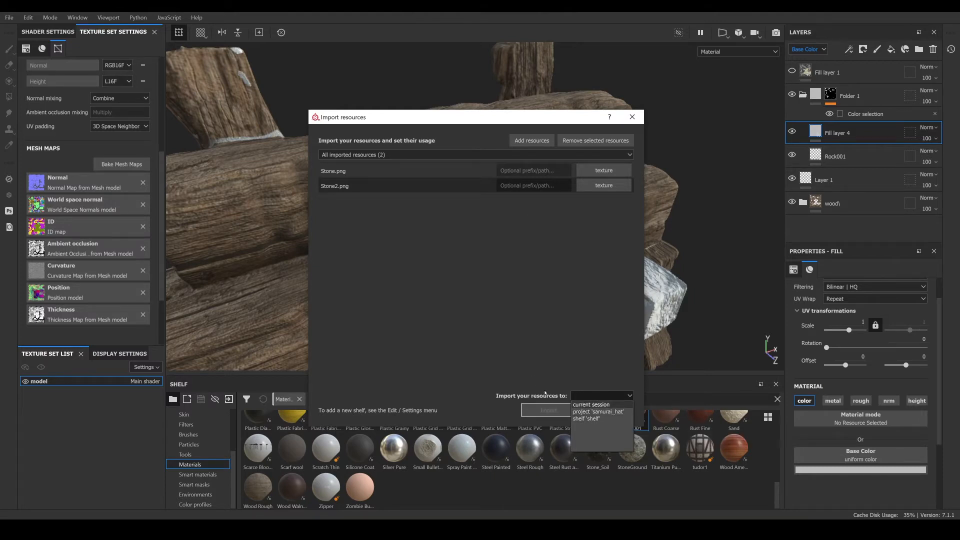
pyautogui.click(586, 406)
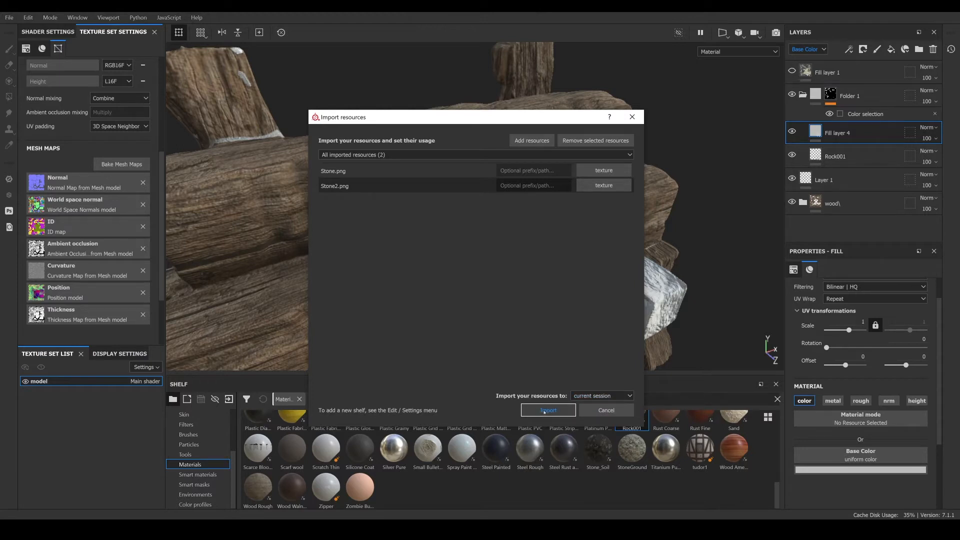
pyautogui.click(542, 411)
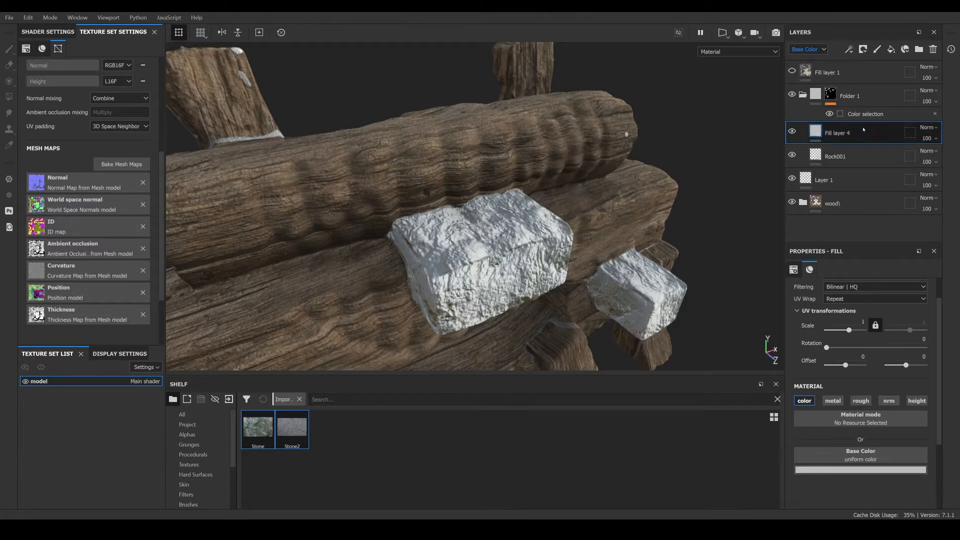
# - Assign the Stone texture to Fill layer 4's base color with Tri-planar projection at scale about 2.26
pyautogui.moveTo(244, 431); pyautogui.dragTo(842, 451)
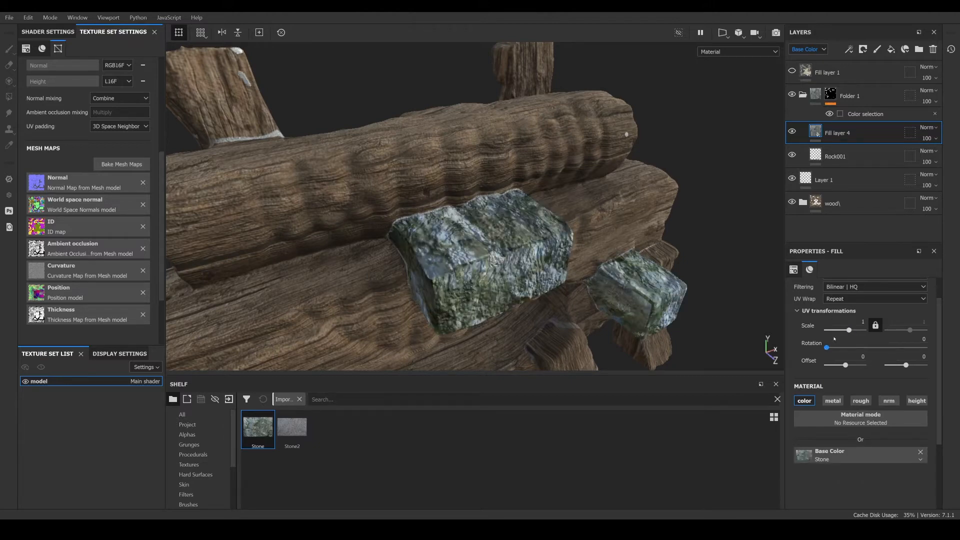
pyautogui.scroll(2, 834, 321)
pyautogui.click(845, 305)
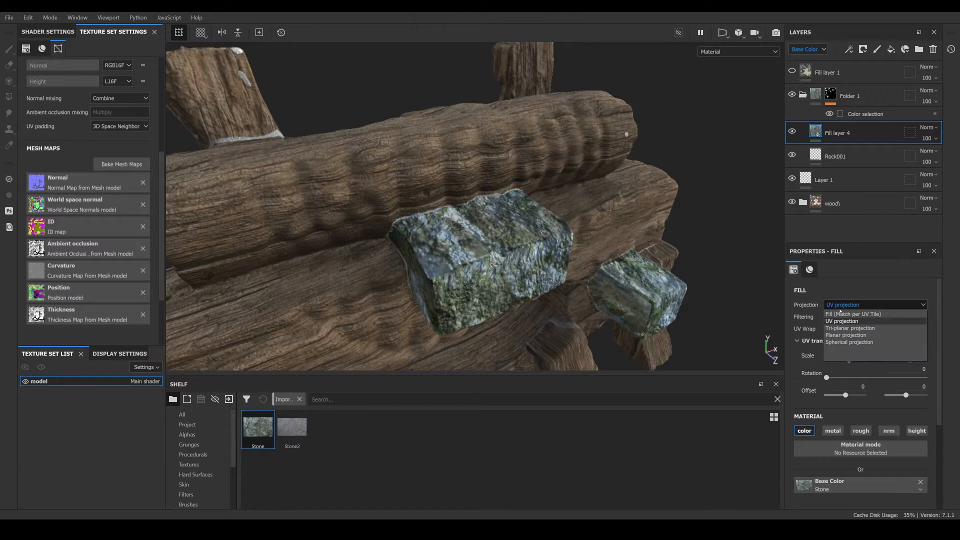
pyautogui.click(841, 328)
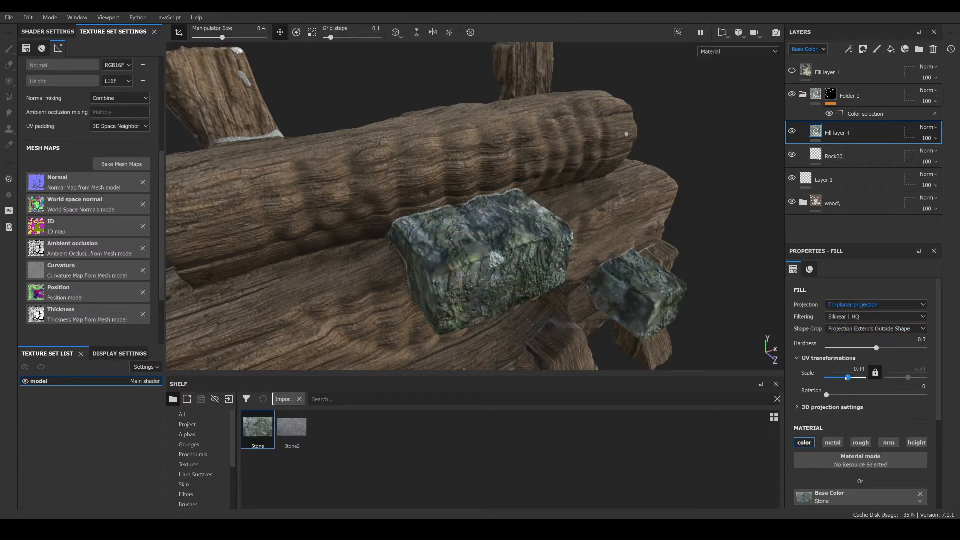
pyautogui.moveTo(848, 378); pyautogui.dragTo(851, 378)
# - Orbit and zoom around the stone blocks to inspect their texture, and select the Rock001 layer
pyautogui.keyDown('alt'); pyautogui.moveTo(498, 273); pyautogui.dragTo(749, 415); pyautogui.keyUp('alt')
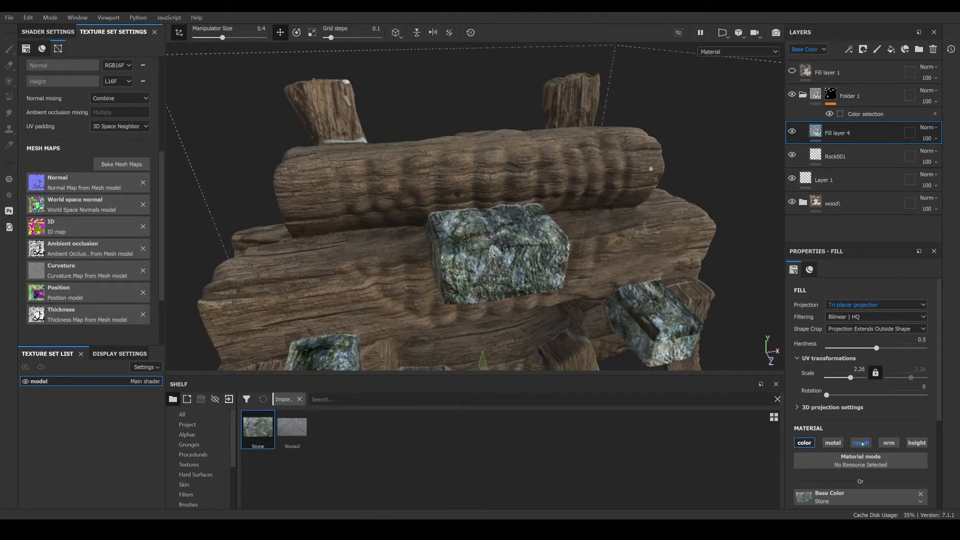
pyautogui.scroll(3, 514, 235)
pyautogui.keyDown('alt'); pyautogui.moveTo(514, 240); pyautogui.dragTo(491, 261); pyautogui.keyUp('alt')
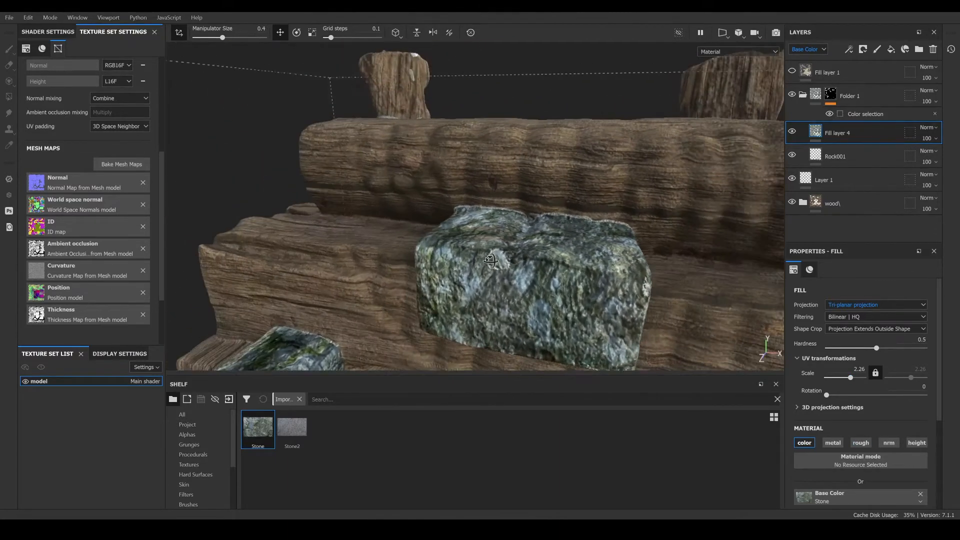
pyautogui.scroll(2, 555, 265)
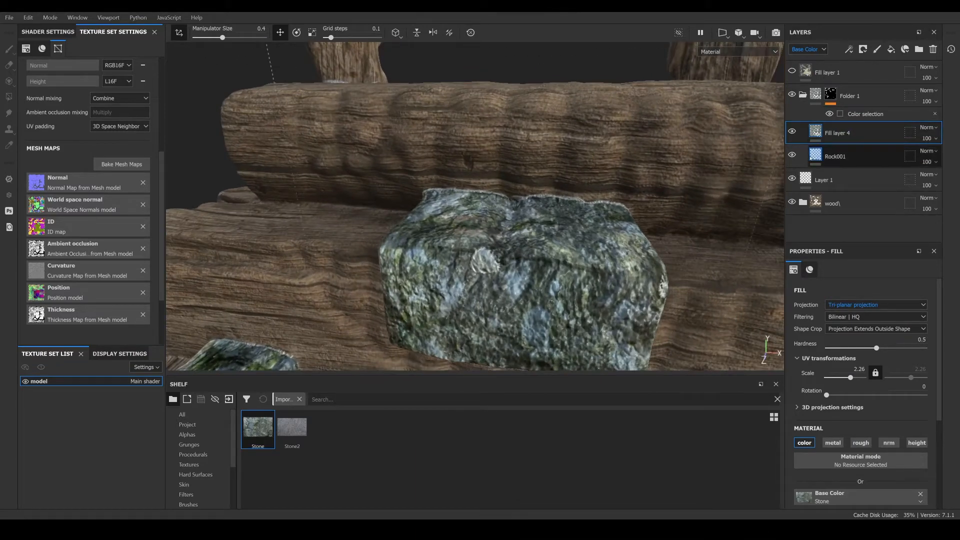
pyautogui.click(835, 156)
pyautogui.scroll(-6, 845, 441)
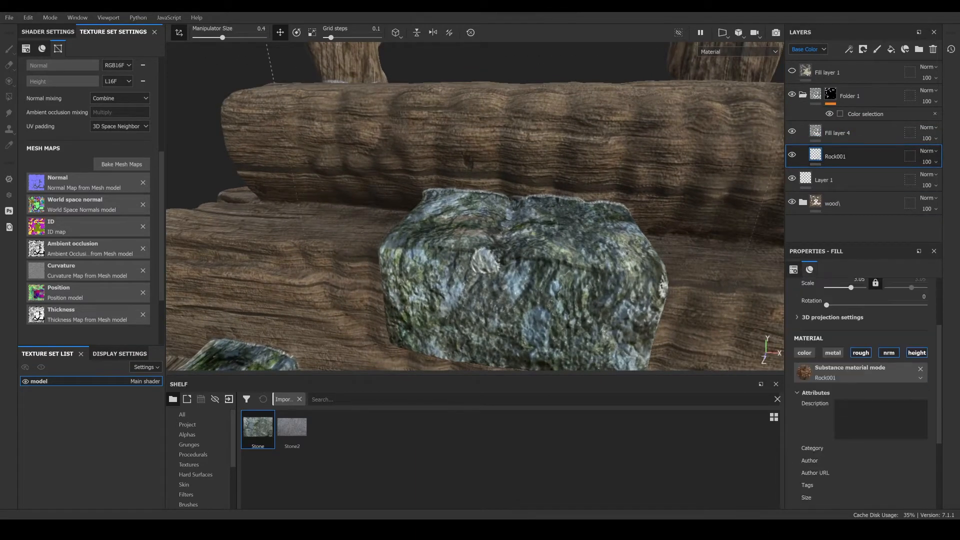
# - Show the Height channel in the layer stack and lower the Rock001 layer's height opacity to about 13
pyautogui.scroll(-2, 844, 441)
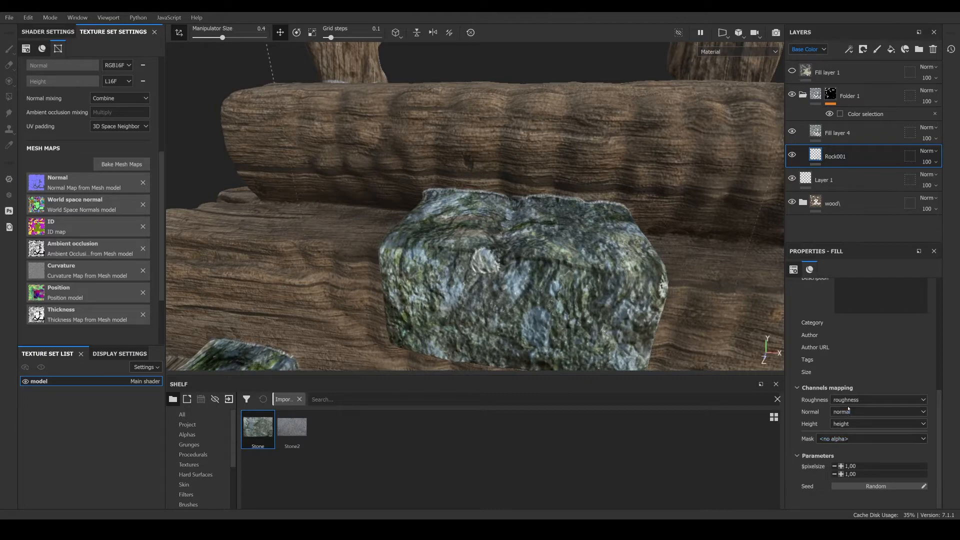
pyautogui.scroll(8, 835, 409)
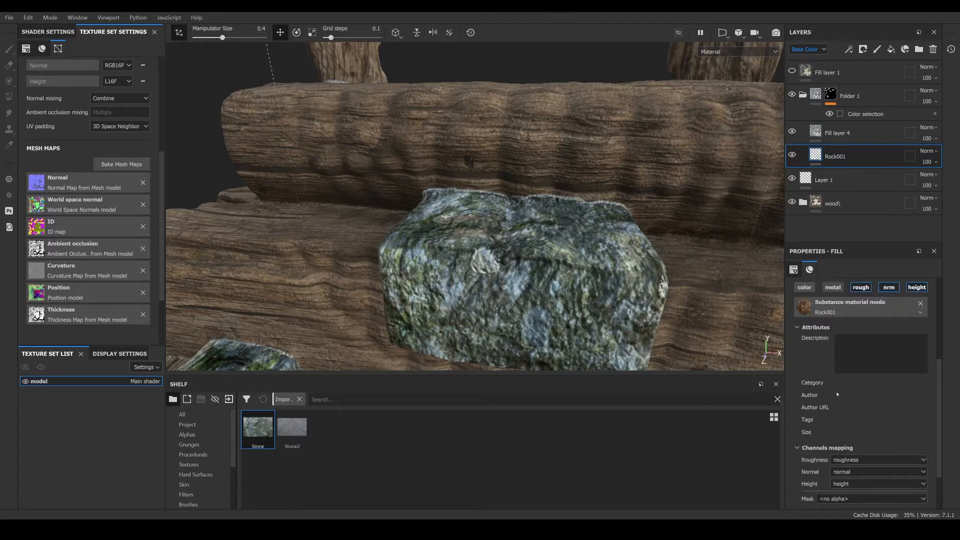
pyautogui.click(820, 49)
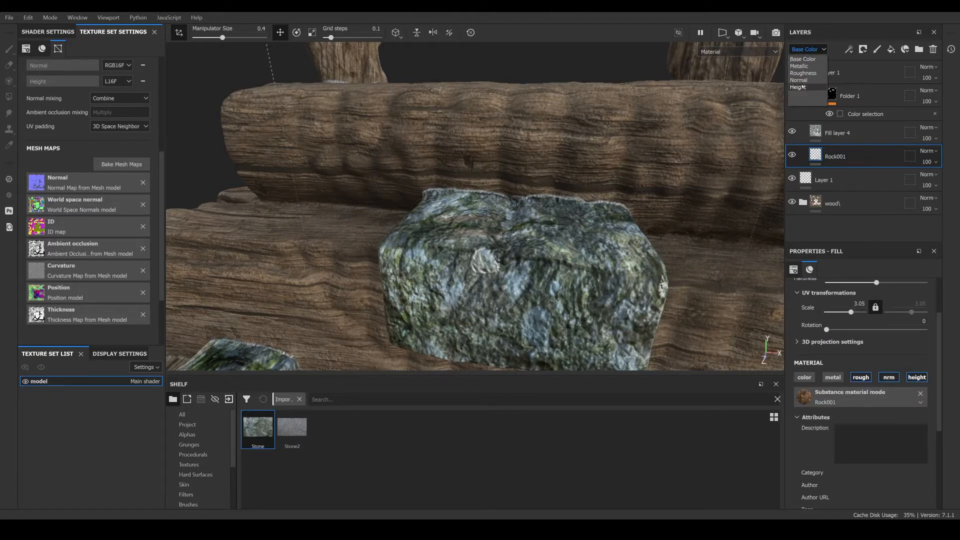
pyautogui.click(804, 60)
pyautogui.click(935, 163)
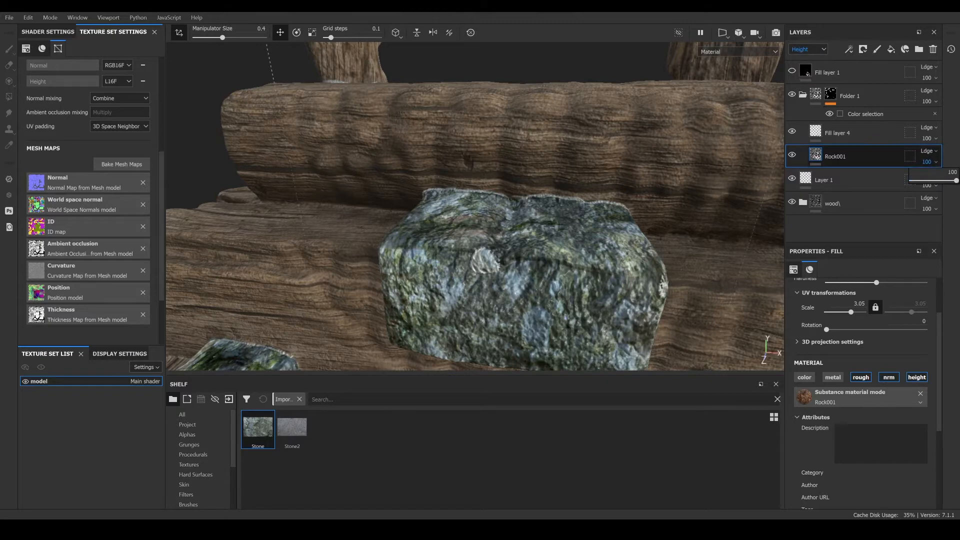
pyautogui.moveTo(956, 181); pyautogui.dragTo(912, 181)
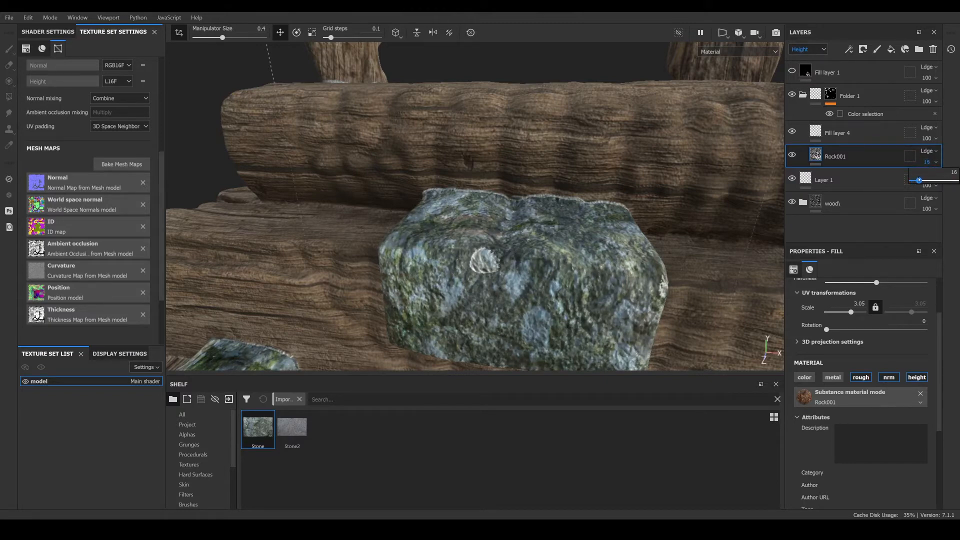
# - Select Fill layer 4 and set its UV transformation scale to 4
pyautogui.keyDown('alt'); pyautogui.moveTo(445, 250); pyautogui.dragTo(545, 335); pyautogui.keyUp('alt')
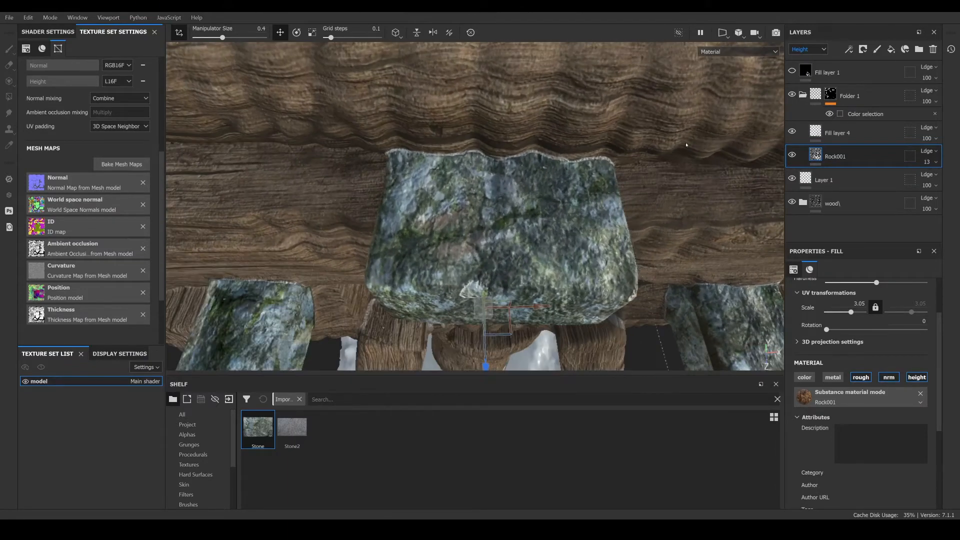
pyautogui.click(822, 130)
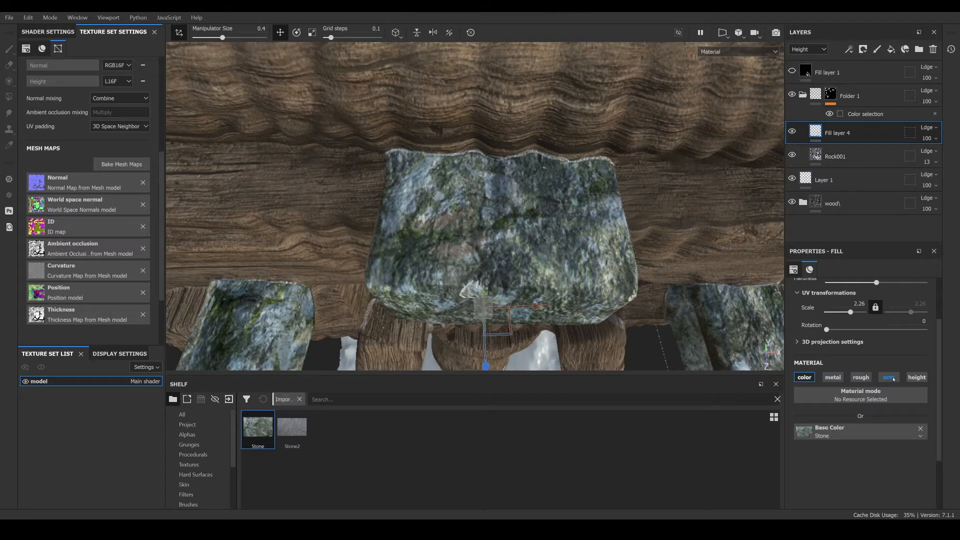
pyautogui.keyDown('alt'); pyautogui.moveTo(683, 192); pyautogui.dragTo(505, 215); pyautogui.keyUp('alt')
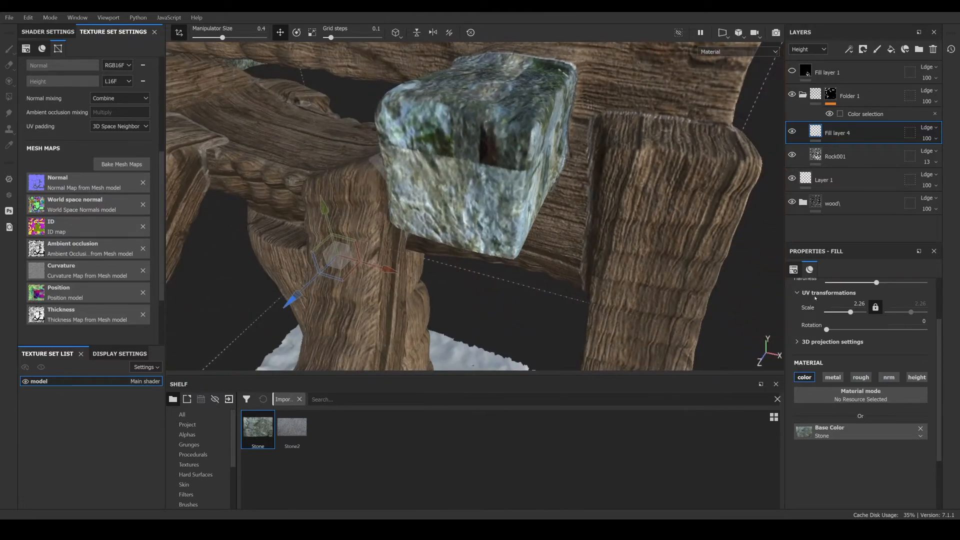
pyautogui.moveTo(477, 172)
pyautogui.keyDown('alt'); pyautogui.mouseDown()
pyautogui.moveTo(316, 163)
pyautogui.moveTo(463, 182)
pyautogui.mouseUp(); pyautogui.keyUp('alt')
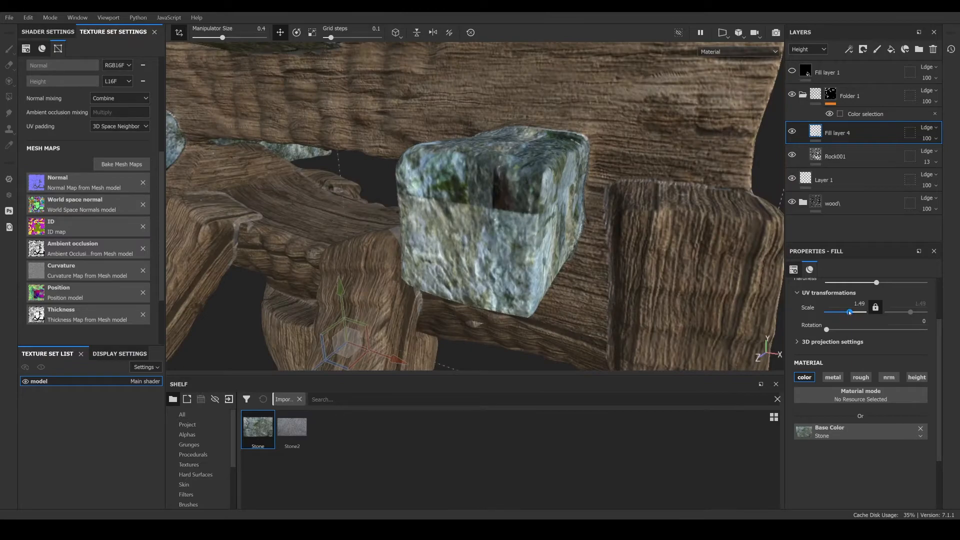
pyautogui.moveTo(850, 312); pyautogui.dragTo(851, 313)
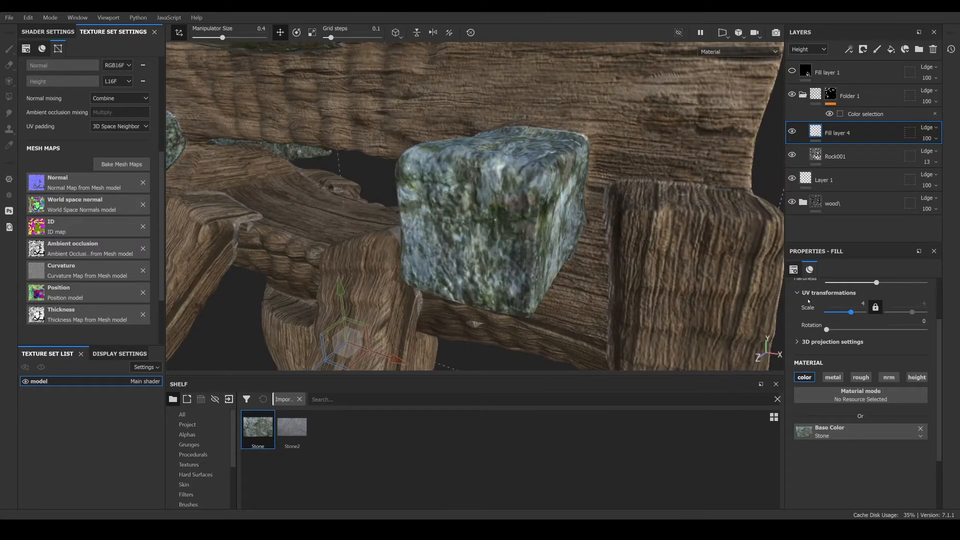
# - Add a new paint layer above Fill layer 4
pyautogui.scroll(-4, 525, 165)
pyautogui.keyDown('alt'); pyautogui.moveTo(609, 113); pyautogui.dragTo(329, 181); pyautogui.keyUp('alt')
pyautogui.scroll(2, 356, 208)
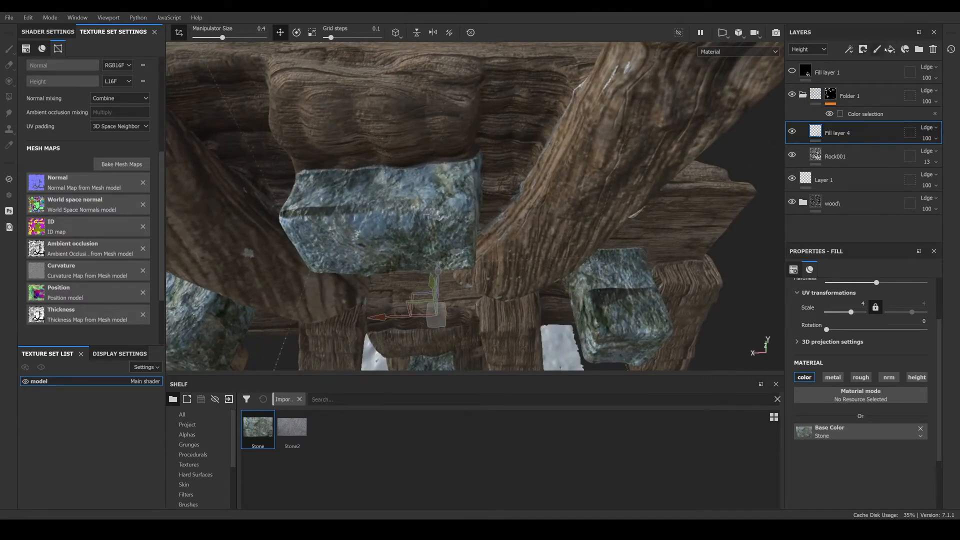
pyautogui.click(877, 49)
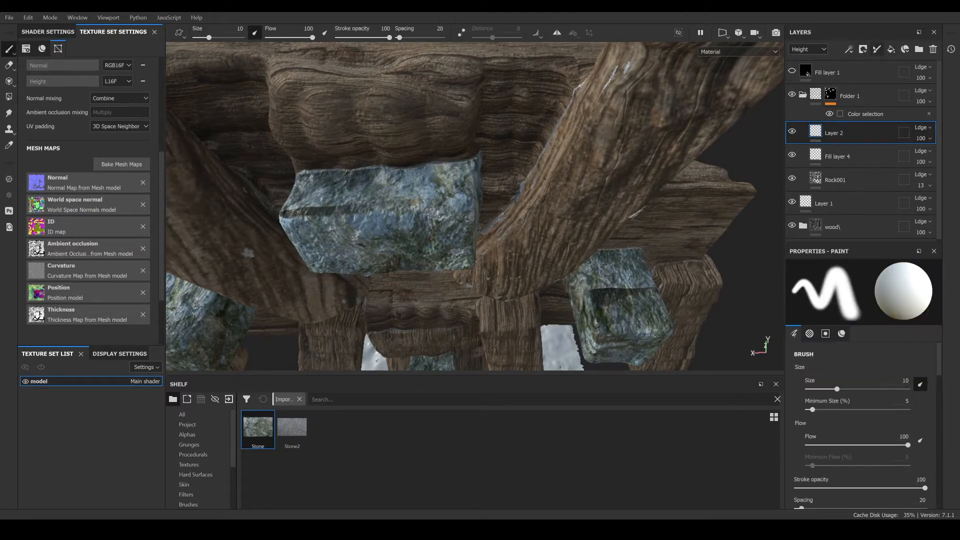
# - Switch the layer stack back to Base Color and set the new paint layer's blend mode to Passthrough
pyautogui.click(921, 127)
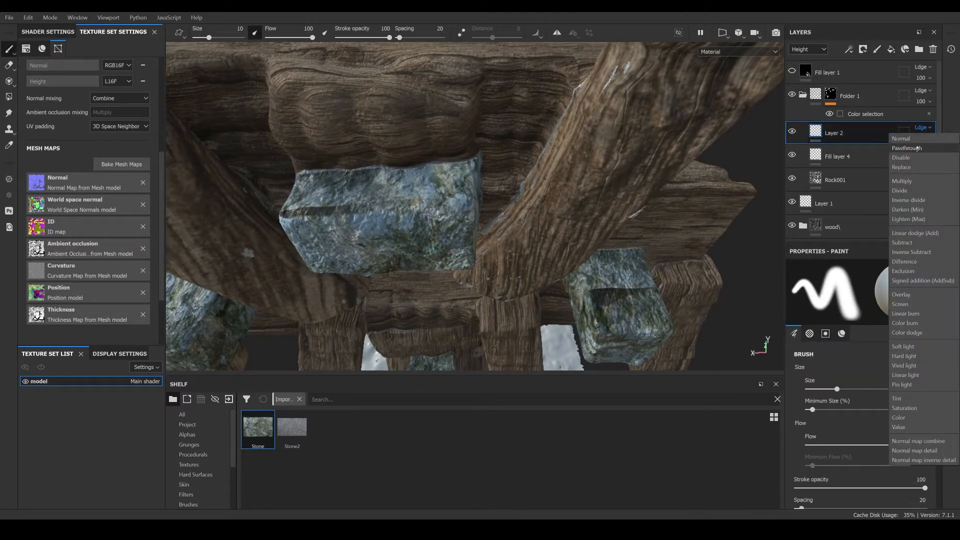
pyautogui.click(809, 49)
pyautogui.click(804, 59)
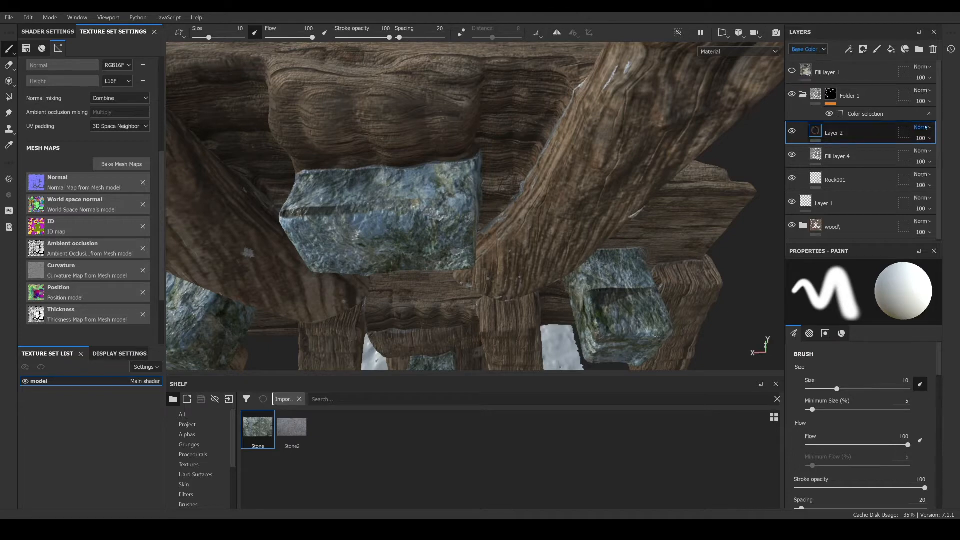
pyautogui.click(928, 128)
pyautogui.click(911, 148)
pyautogui.scroll(1, 345, 198)
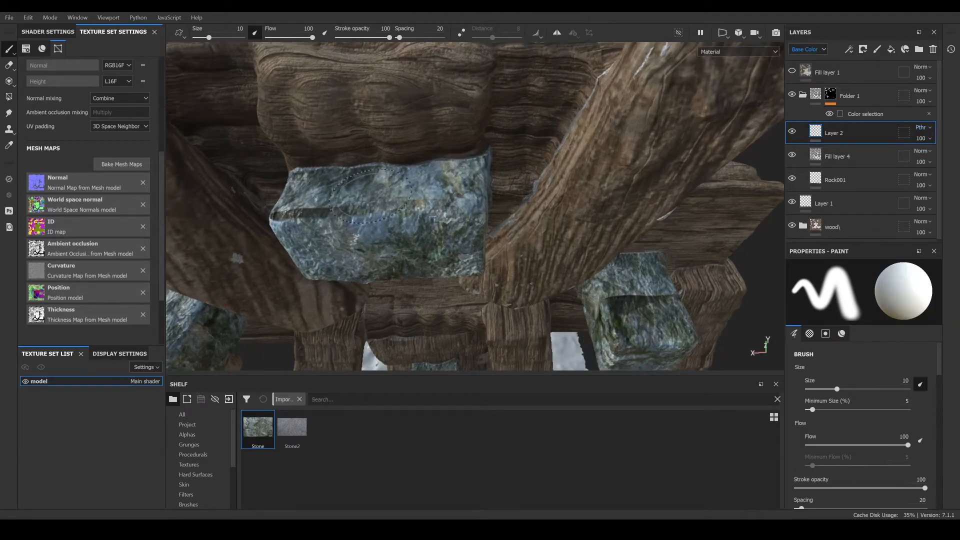
# - Pick the Clone tool, set a clone source, and clone stone texture over the seam on the long stone block
pyautogui.keyDown('alt'); pyautogui.moveTo(345, 197); pyautogui.dragTo(48, 83); pyautogui.keyUp('alt')
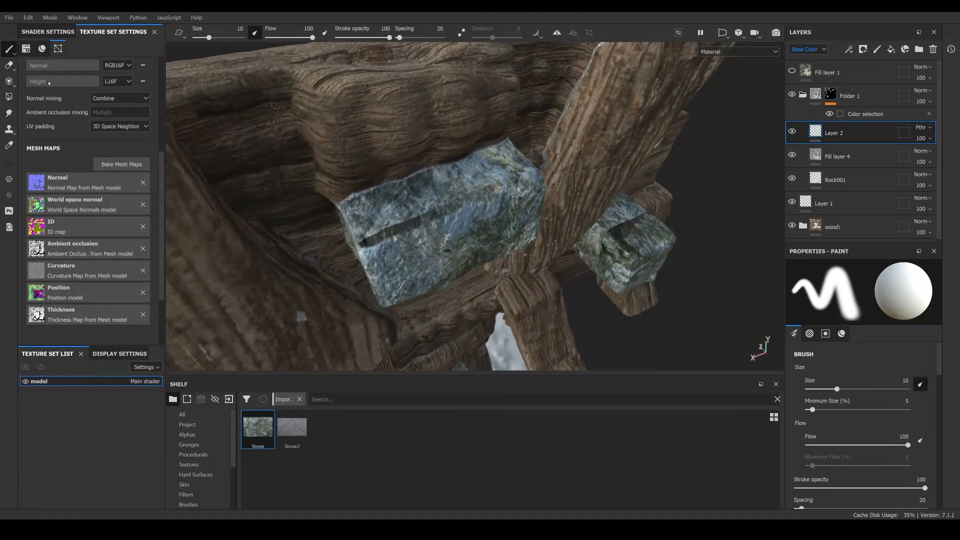
pyautogui.click(9, 129)
pyautogui.moveTo(419, 226)
pyautogui.keyDown('alt'); pyautogui.mouseDown()
pyautogui.moveTo(415, 210)
pyautogui.moveTo(414, 219)
pyautogui.mouseUp(); pyautogui.keyUp('alt')
pyautogui.press('v')
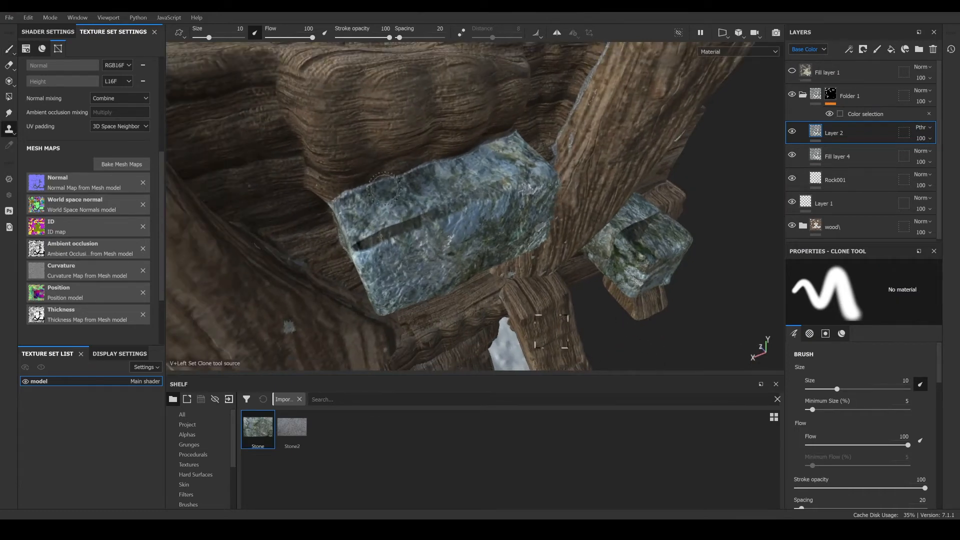
pyautogui.click(426, 187)
pyautogui.moveTo(463, 202); pyautogui.dragTo(527, 187)
pyautogui.click(475, 174)
pyautogui.moveTo(445, 206); pyautogui.dragTo(443, 208)
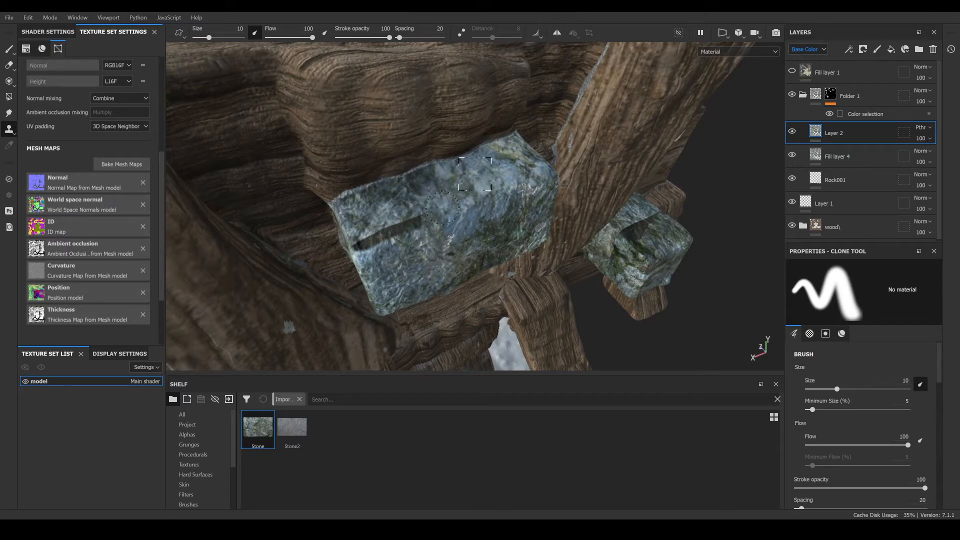
pyautogui.click(510, 162)
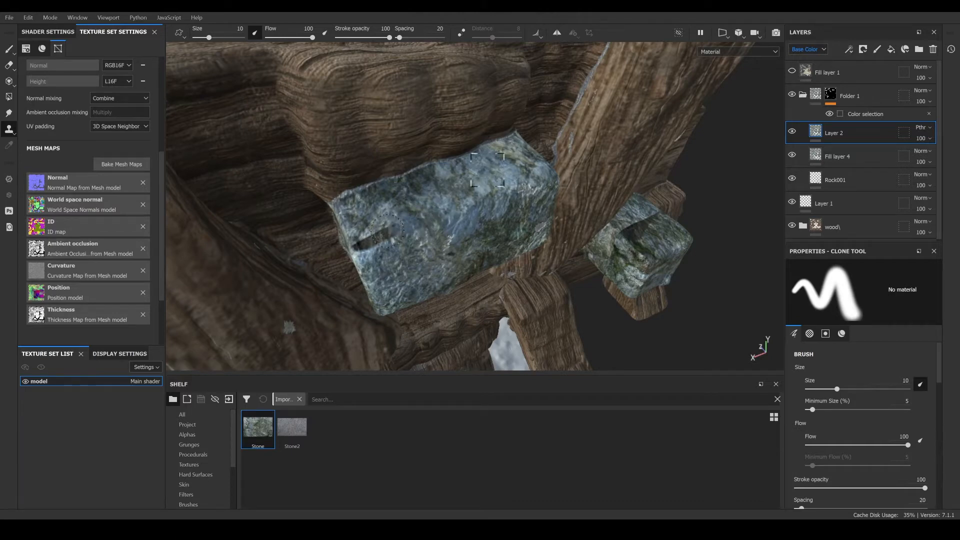
# - Clone stone texture over the visible seams on the upper cube-shaped stone block
pyautogui.moveTo(383, 240)
pyautogui.keyDown('alt'); pyautogui.mouseDown()
pyautogui.moveTo(419, 252)
pyautogui.moveTo(400, 220)
pyautogui.mouseUp(); pyautogui.keyUp('alt')
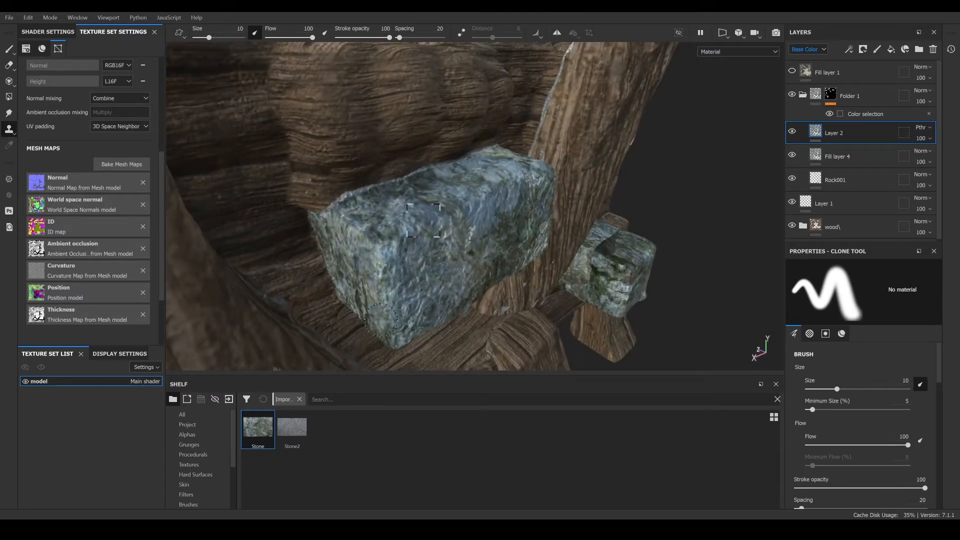
pyautogui.moveTo(382, 318)
pyautogui.keyDown('alt'); pyautogui.mouseDown()
pyautogui.moveTo(486, 319)
pyautogui.moveTo(449, 226)
pyautogui.mouseUp(); pyautogui.keyUp('alt')
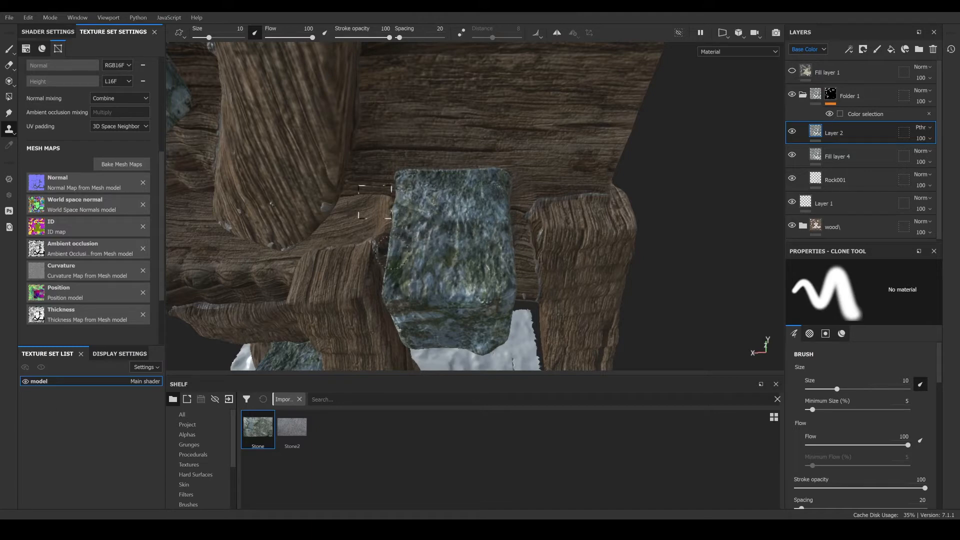
pyautogui.keyDown('alt'); pyautogui.moveTo(456, 286); pyautogui.dragTo(434, 169); pyautogui.keyUp('alt')
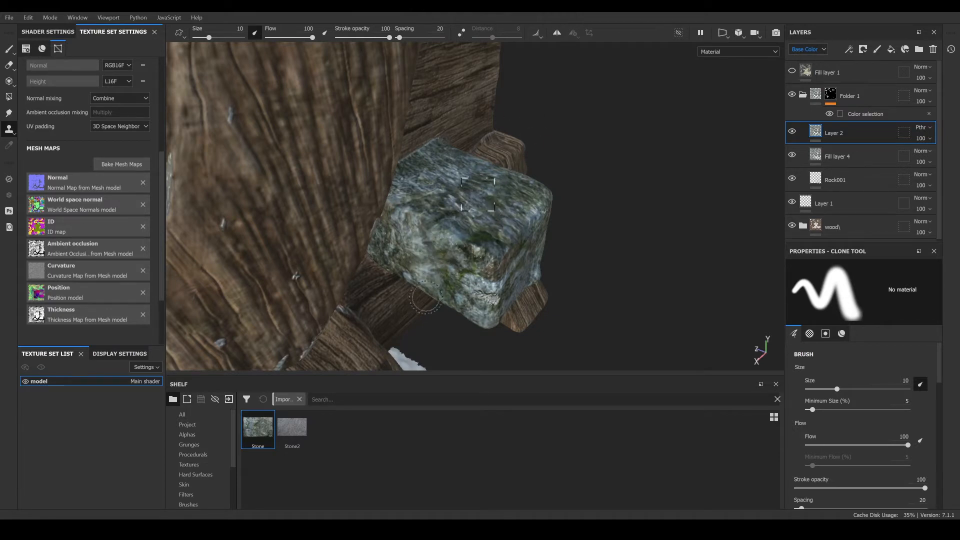
pyautogui.keyDown('alt'); pyautogui.moveTo(476, 222); pyautogui.dragTo(351, 216); pyautogui.keyUp('alt')
pyautogui.keyDown('alt'); pyautogui.moveTo(540, 55); pyautogui.dragTo(504, 82); pyautogui.keyUp('alt')
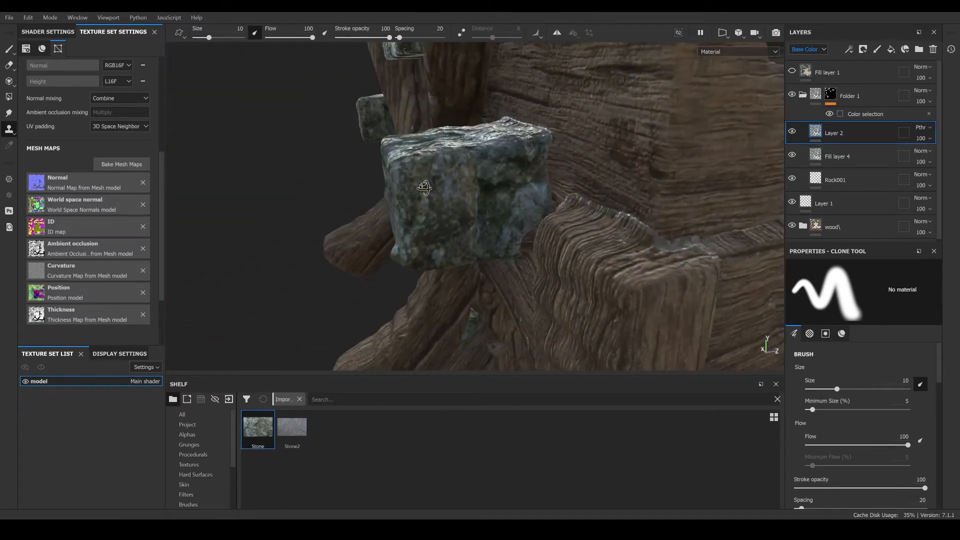
pyautogui.keyDown('shift'); pyautogui.moveTo(485, 185); pyautogui.dragTo(442, 201, button='right'); pyautogui.keyUp('shift')
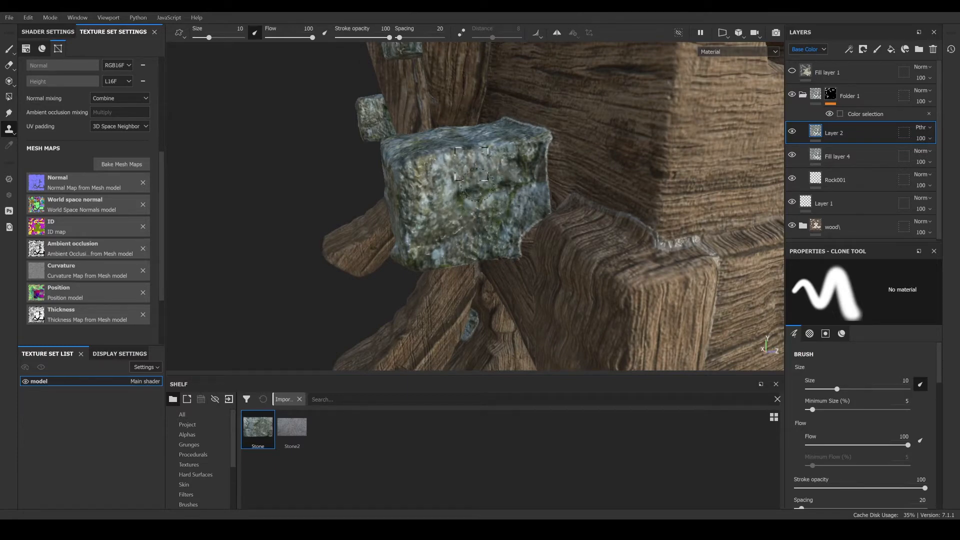
# - Clone stone texture over the seams on the next stone blocks around the base
pyautogui.keyDown('alt'); pyautogui.moveTo(469, 227); pyautogui.dragTo(434, 288); pyautogui.keyUp('alt')
pyautogui.keyDown('alt'); pyautogui.moveTo(435, 288); pyautogui.dragTo(469, 251, button='middle'); pyautogui.keyUp('alt')
pyautogui.keyDown('shift'); pyautogui.moveTo(469, 251); pyautogui.dragTo(510, 252, button='right'); pyautogui.keyUp('shift')
pyautogui.click(415, 238)
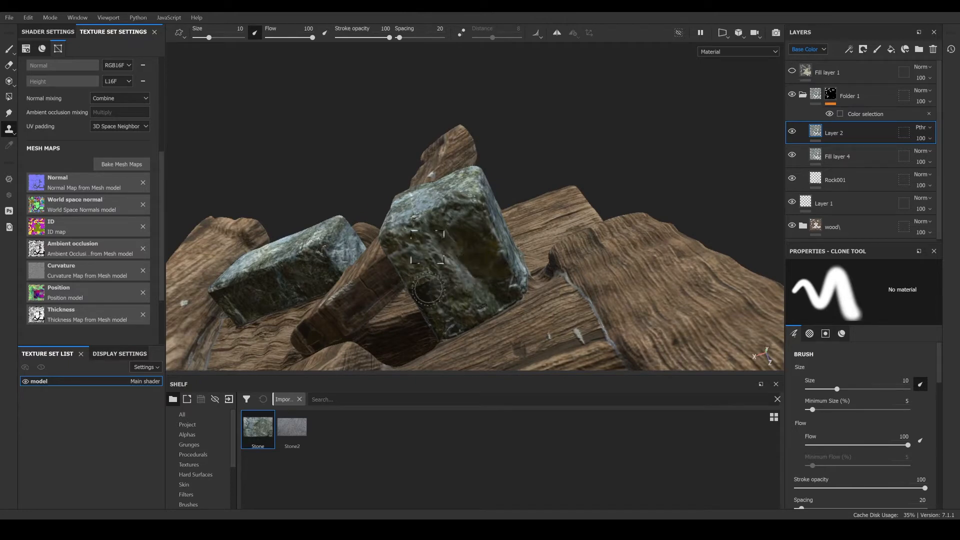
pyautogui.keyDown('alt'); pyautogui.moveTo(420, 313); pyautogui.dragTo(426, 215); pyautogui.keyUp('alt')
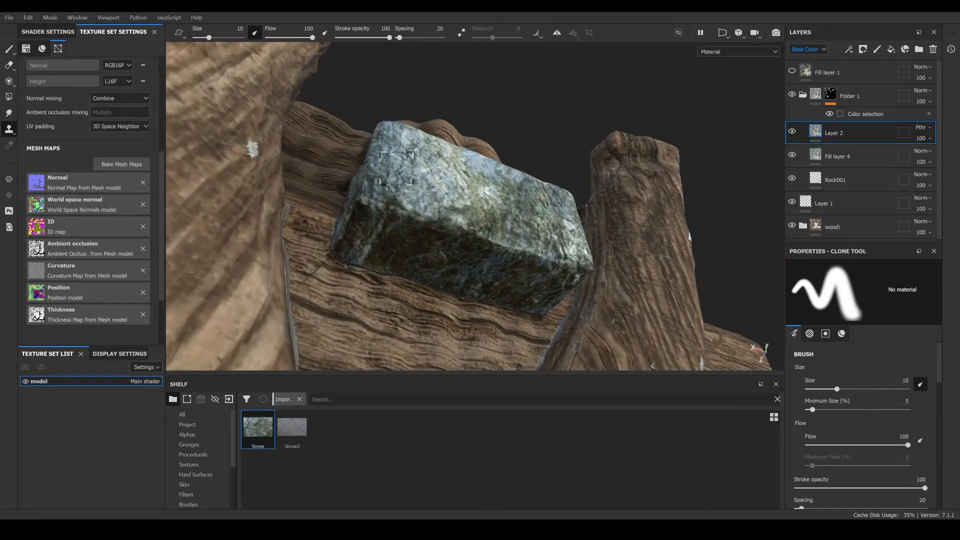
pyautogui.keyDown('alt'); pyautogui.moveTo(373, 221); pyautogui.dragTo(426, 197); pyautogui.keyUp('alt')
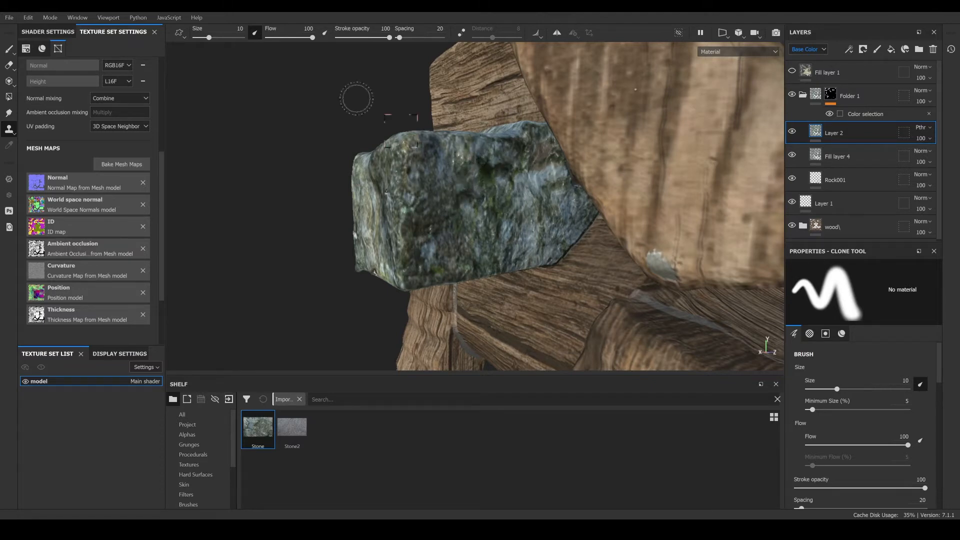
# - Lower the clone stroke opacity to 60 and clone over the seams on the side stone block
pyautogui.moveTo(389, 38); pyautogui.dragTo(369, 38)
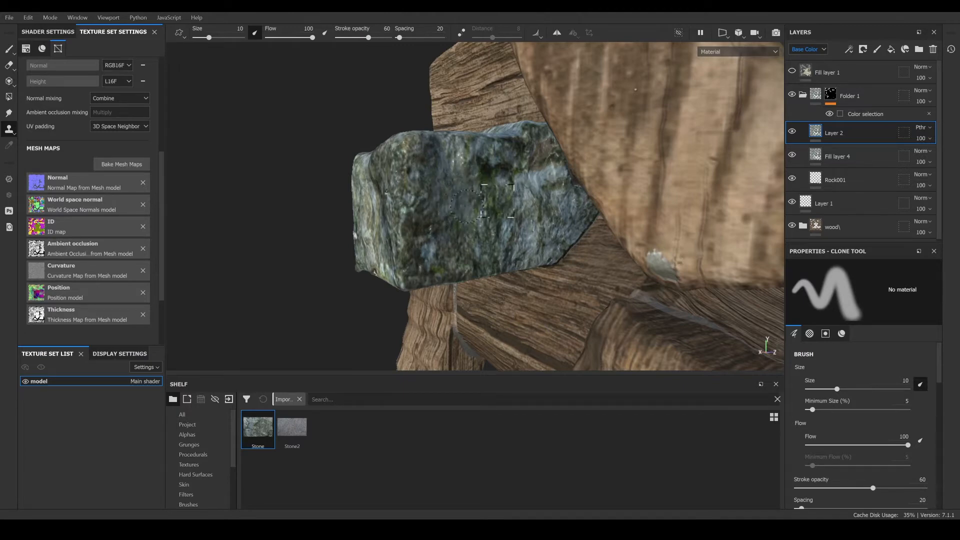
pyautogui.keyDown('alt'); pyautogui.moveTo(484, 195); pyautogui.dragTo(652, 186); pyautogui.keyUp('alt')
pyautogui.keyDown('alt'); pyautogui.moveTo(405, 220); pyautogui.dragTo(530, 220); pyautogui.keyUp('alt')
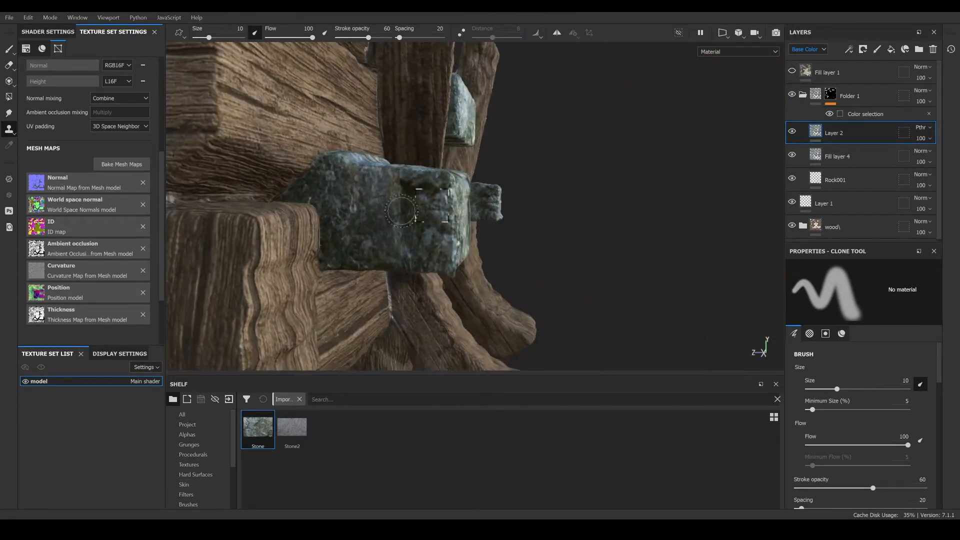
pyautogui.scroll(3, 431, 219)
pyautogui.keyDown('alt'); pyautogui.moveTo(431, 218); pyautogui.dragTo(430, 233); pyautogui.keyUp('alt')
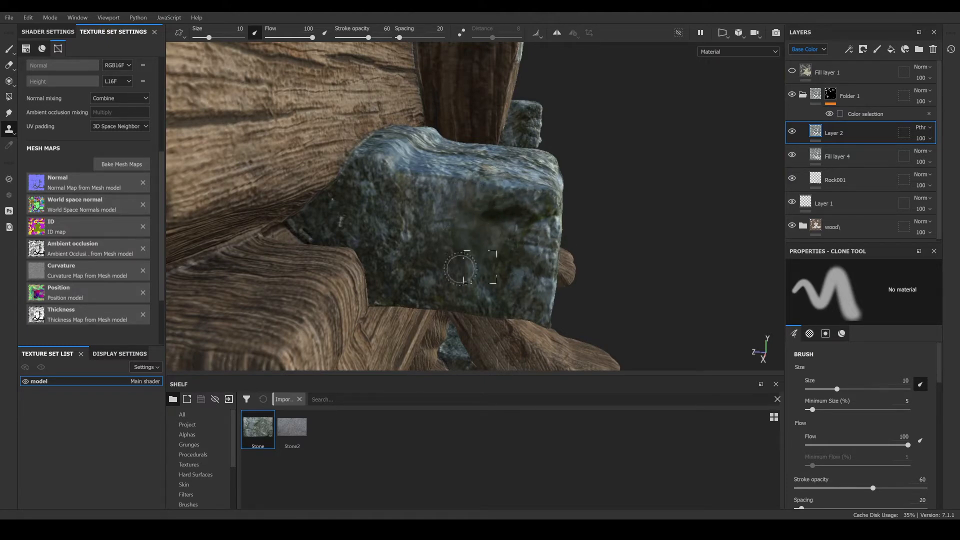
pyautogui.scroll(-7, 461, 270)
pyautogui.keyDown('alt'); pyautogui.moveTo(460, 269); pyautogui.dragTo(408, 242); pyautogui.keyUp('alt')
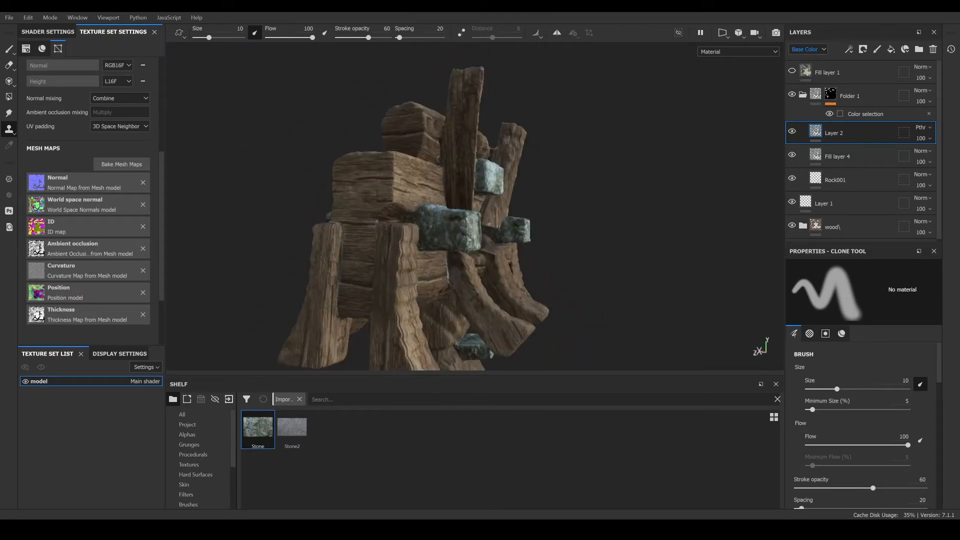
# - Clone stone texture over the seam on the small stone block at the bottom of the post
pyautogui.keyDown('alt'); pyautogui.moveTo(408, 242); pyautogui.dragTo(370, 173, button='middle'); pyautogui.keyUp('alt')
pyautogui.scroll(4, 511, 266)
pyautogui.keyDown('alt'); pyautogui.moveTo(482, 292); pyautogui.dragTo(363, 228); pyautogui.keyUp('alt')
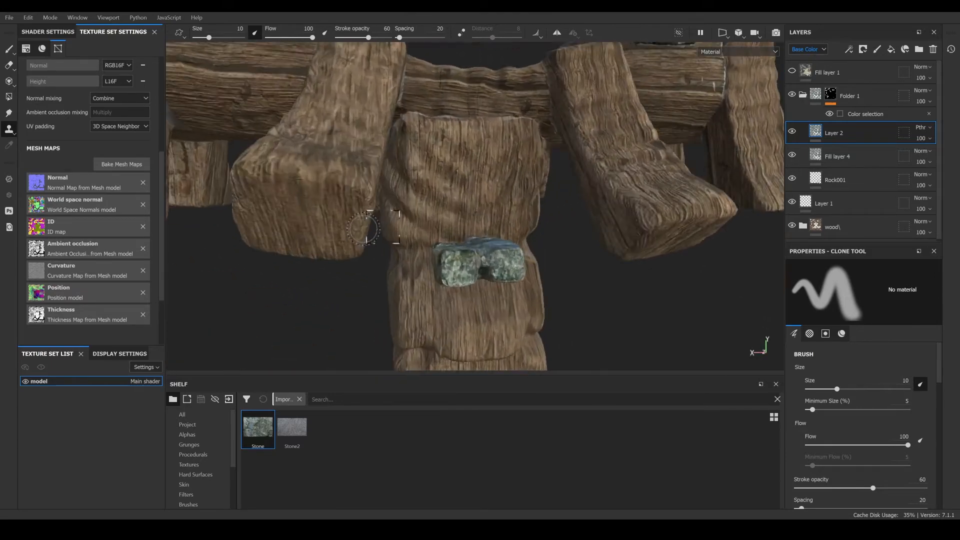
pyautogui.scroll(3, 470, 251)
pyautogui.keyDown('alt'); pyautogui.moveTo(493, 273); pyautogui.dragTo(505, 350); pyautogui.keyUp('alt')
pyautogui.scroll(2, 467, 227)
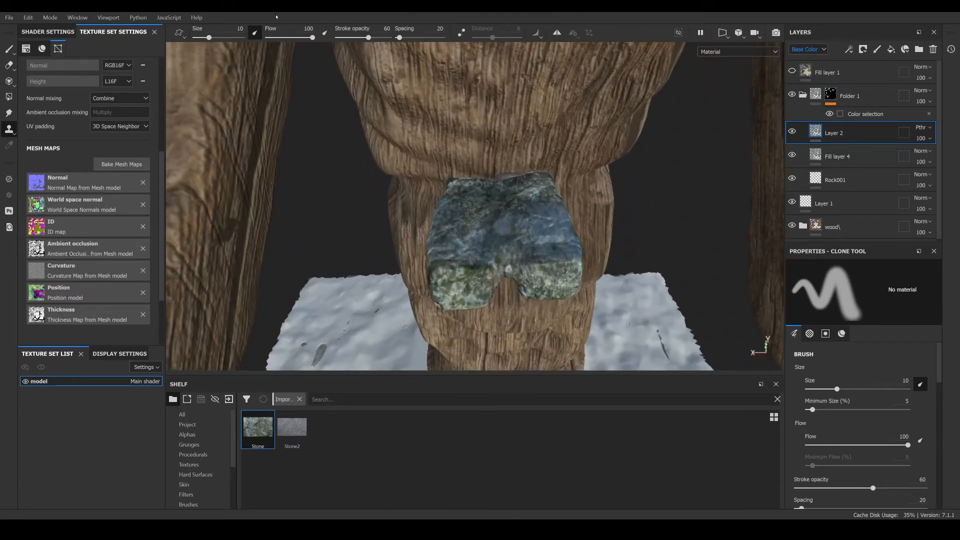
pyautogui.moveTo(369, 37); pyautogui.dragTo(393, 38)
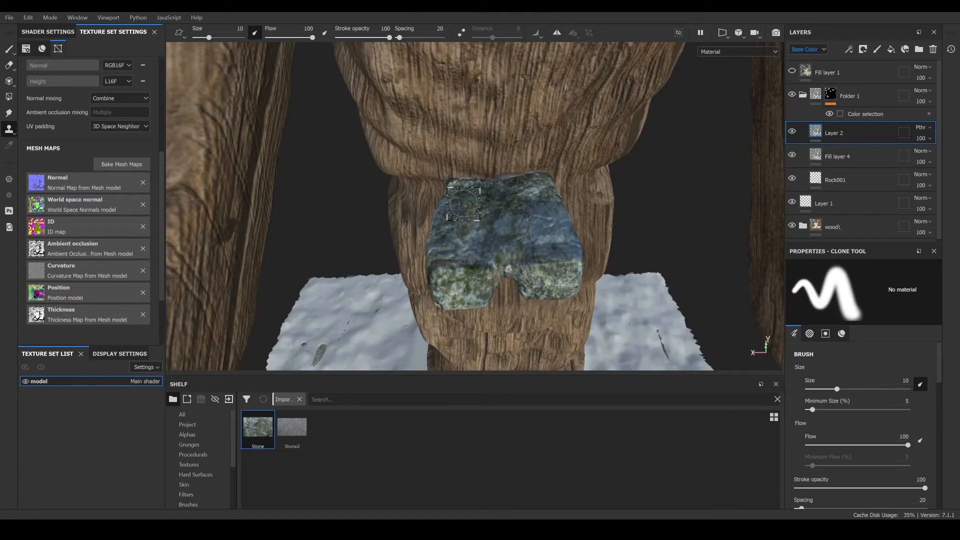
pyautogui.scroll(-2, 440, 267)
pyautogui.keyDown('alt'); pyautogui.moveTo(368, 332); pyautogui.dragTo(368, 173); pyautogui.keyUp('alt')
pyautogui.moveTo(353, 240)
pyautogui.keyDown('alt'); pyautogui.mouseDown()
pyautogui.moveTo(462, 226)
pyautogui.moveTo(448, 219)
pyautogui.mouseUp(); pyautogui.keyUp('alt')
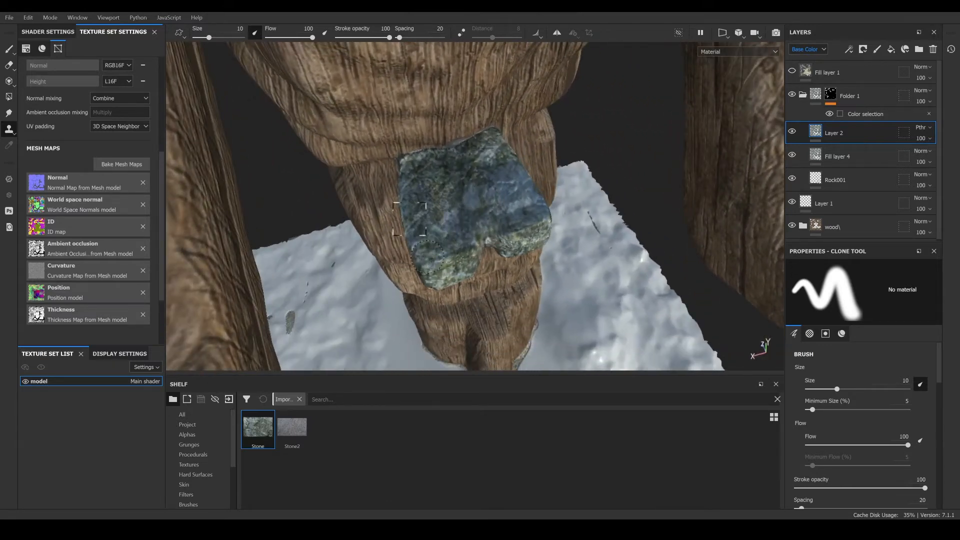
# - Finish cloning the seam on the small stone block at the bottom of the post
pyautogui.keyDown('alt'); pyautogui.moveTo(428, 256); pyautogui.dragTo(472, 231); pyautogui.keyUp('alt')
pyautogui.scroll(-3, 349, 140)
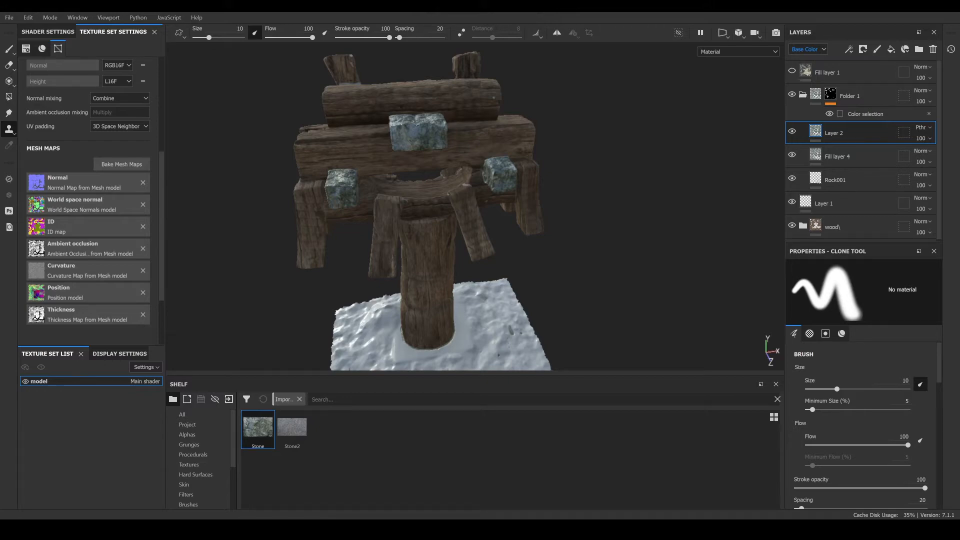
# - Bring up the Pinterest reference photo of the red torii gate with rope and examine its painted wood
pyautogui.moveTo(959, 159); pyautogui.dragTo(542, 66)
pyautogui.scroll(1, 515, 298)
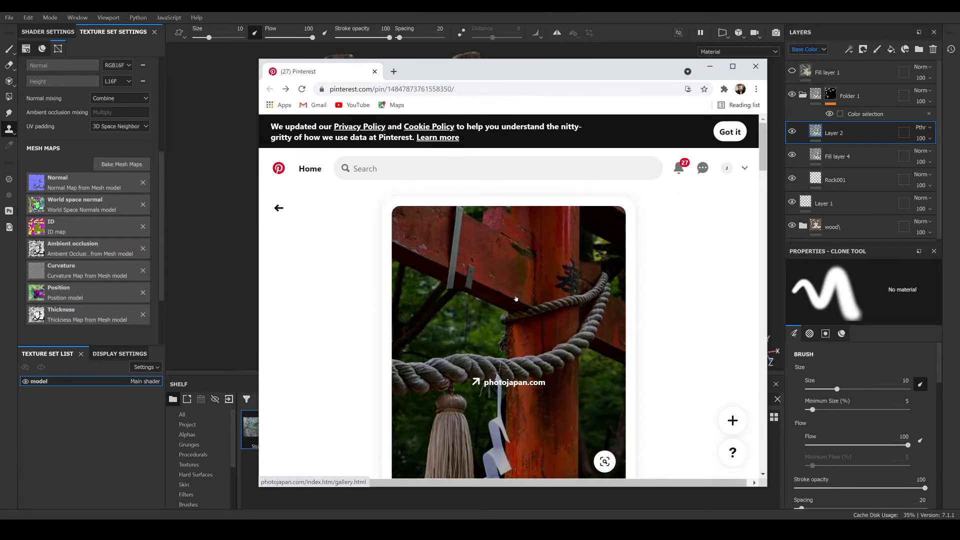
pyautogui.scroll(-2, 515, 298)
pyautogui.scroll(2, 548, 339)
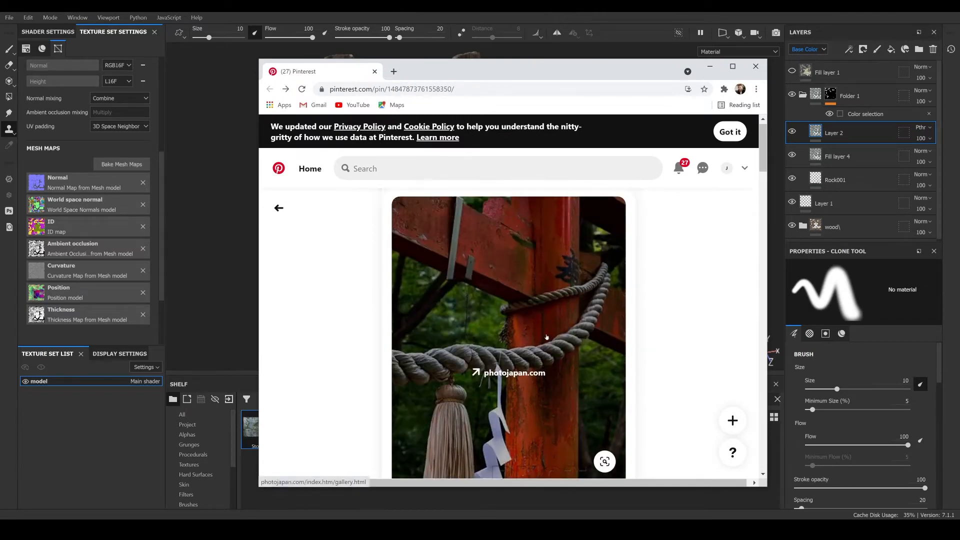
pyautogui.scroll(-2, 560, 311)
pyautogui.scroll(2, 565, 306)
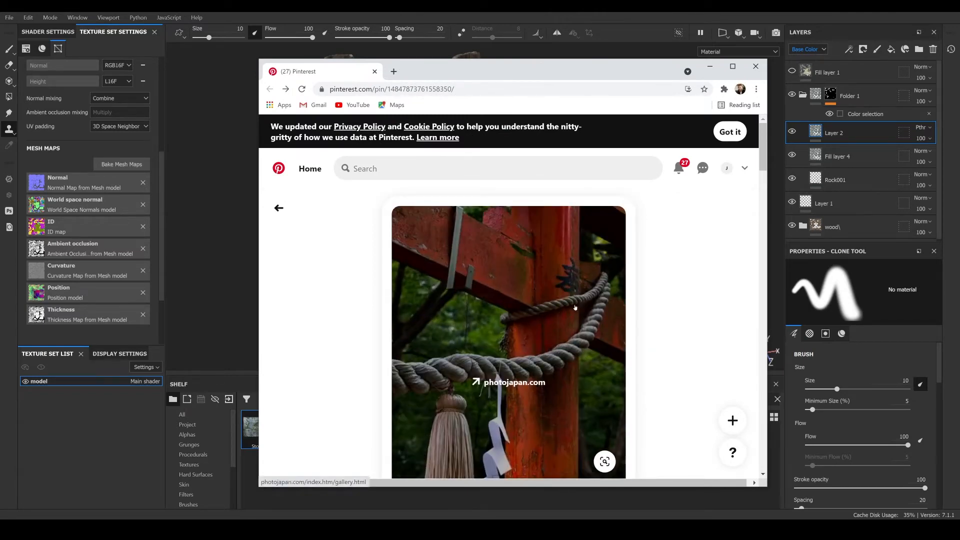
pyautogui.scroll(-1, 575, 307)
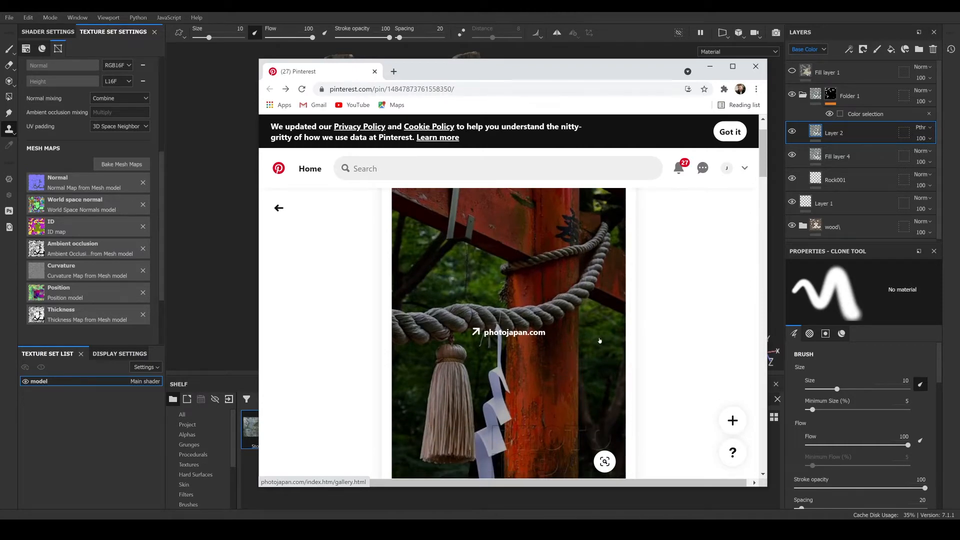
pyautogui.scroll(1, 540, 316)
pyautogui.scroll(-3, 560, 387)
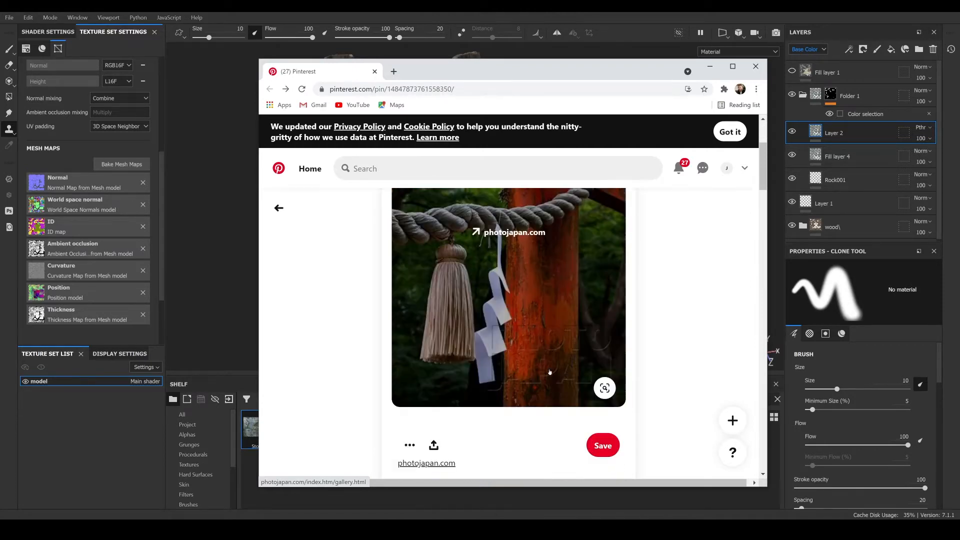
pyautogui.scroll(3, 534, 334)
pyautogui.scroll(-1, 546, 357)
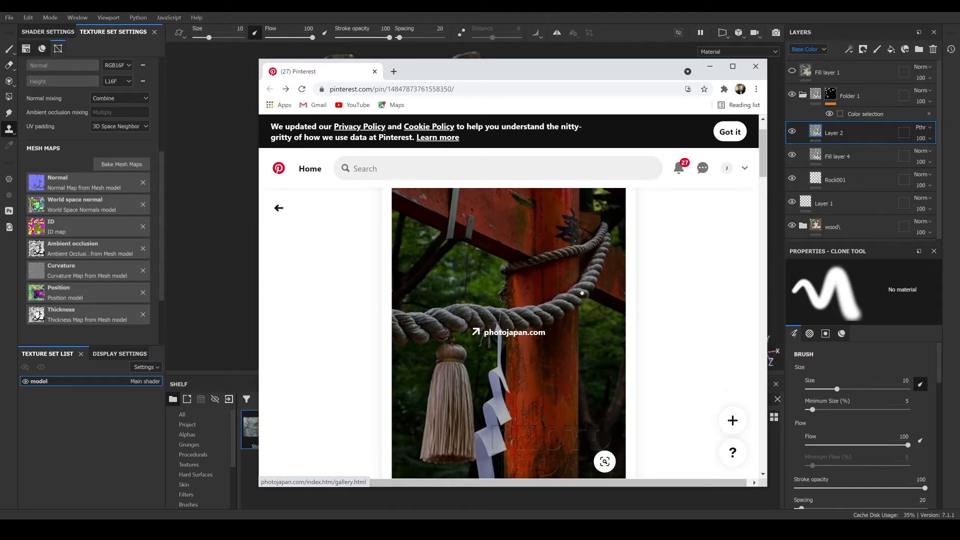
pyautogui.moveTo(537, 71); pyautogui.dragTo(959, 101)
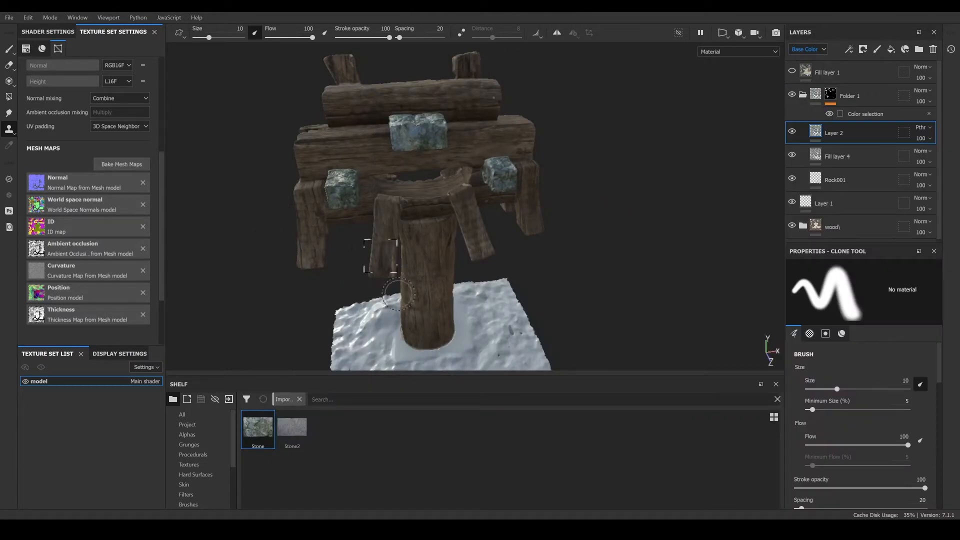
# - Rename Folder 1 as rock
pyautogui.keyDown('alt'); pyautogui.moveTo(379, 232); pyautogui.dragTo(394, 227); pyautogui.keyUp('alt')
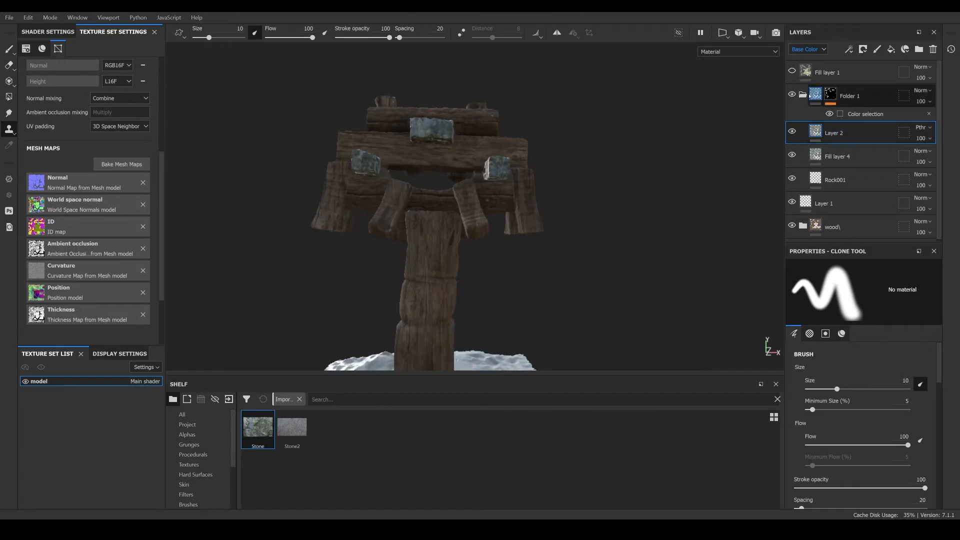
pyautogui.doubleClick(856, 96)
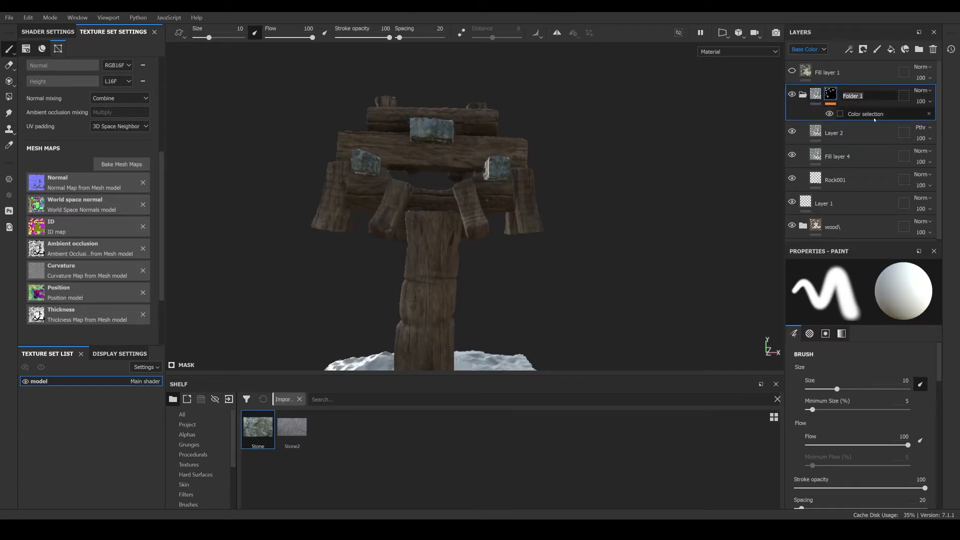
pyautogui.write('rock')
pyautogui.press('Return')
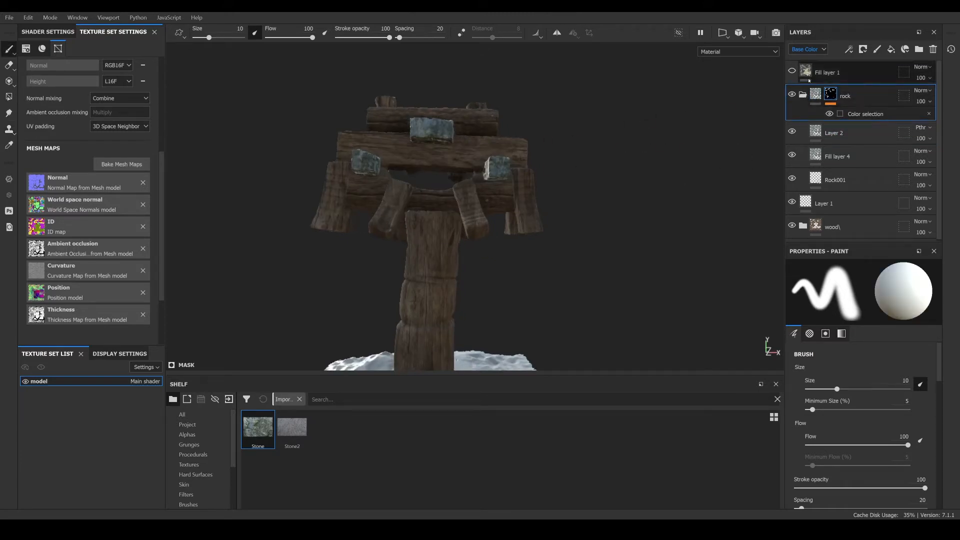
# - Add the Steel Painted Worn smart material to the layer stack above the rock folder
pyautogui.click(803, 95)
pyautogui.keyDown('alt'); pyautogui.moveTo(504, 182); pyautogui.dragTo(450, 199); pyautogui.keyUp('alt')
pyautogui.scroll(-2, 451, 199)
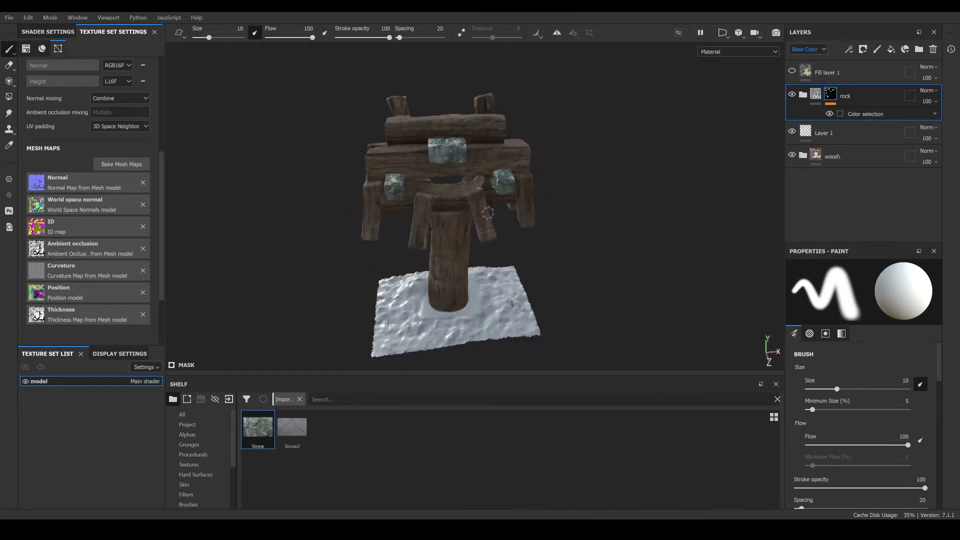
pyautogui.keyDown('alt'); pyautogui.moveTo(450, 200); pyautogui.dragTo(430, 213, button='middle'); pyautogui.keyUp('alt')
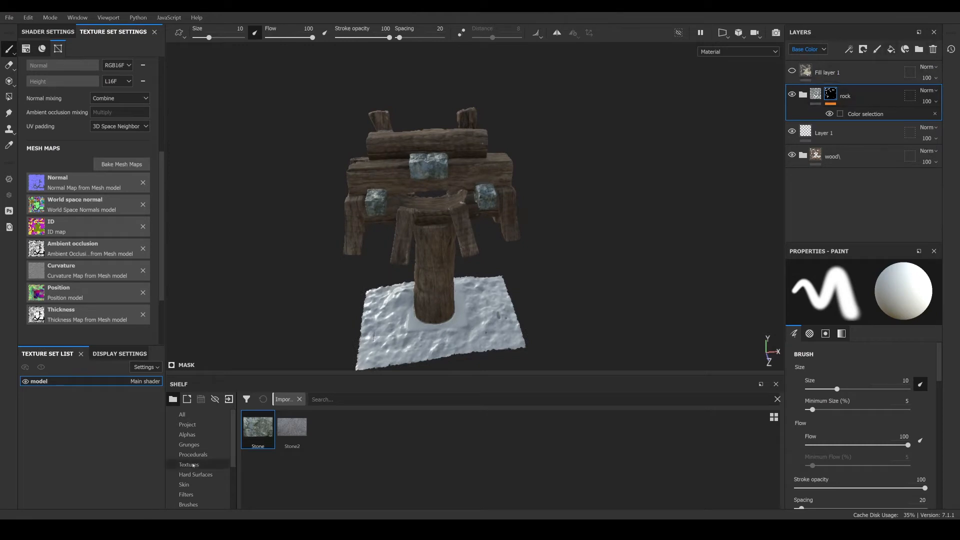
pyautogui.scroll(-3, 200, 465)
pyautogui.click(204, 485)
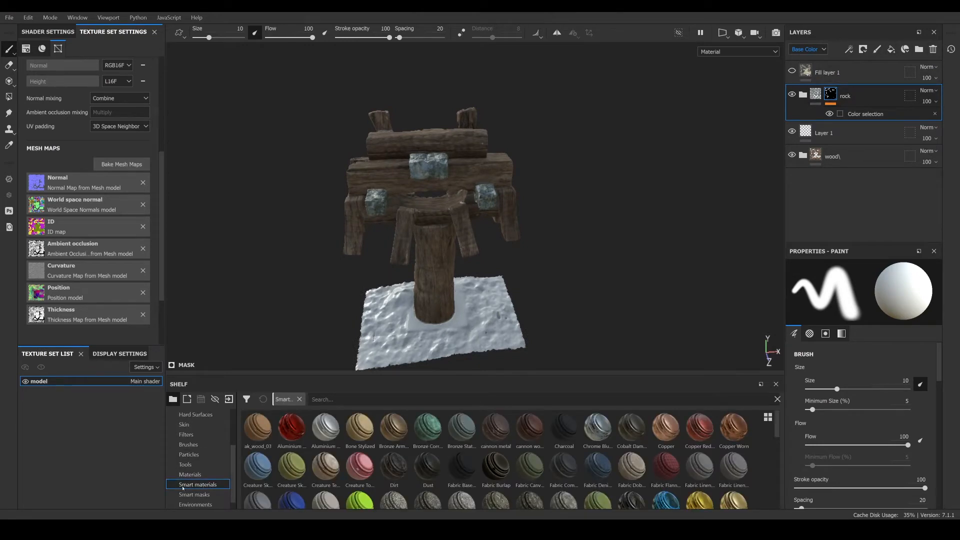
pyautogui.scroll(-5, 565, 468)
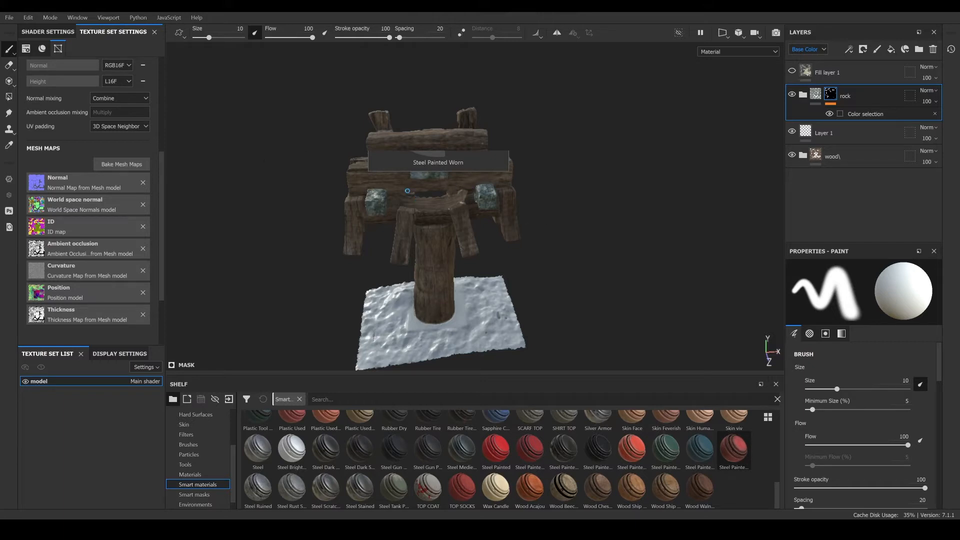
pyautogui.scroll(-3, 408, 191)
pyautogui.scroll(4, 453, 210)
pyautogui.keyDown('alt'); pyautogui.moveTo(488, 251); pyautogui.dragTo(471, 207); pyautogui.keyUp('alt')
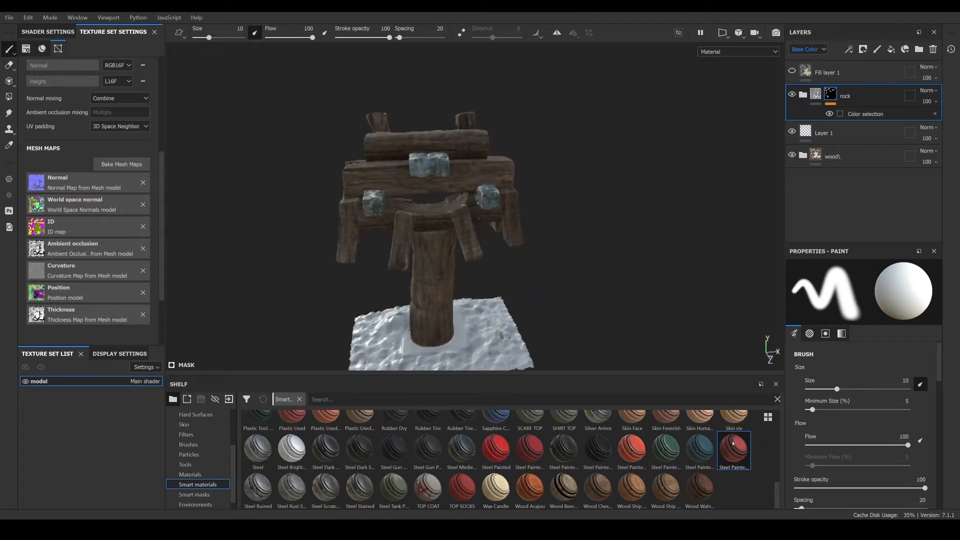
pyautogui.moveTo(733, 444)
pyautogui.mouseDown()
pyautogui.moveTo(836, 65)
pyautogui.moveTo(836, 78)
pyautogui.mouseUp()
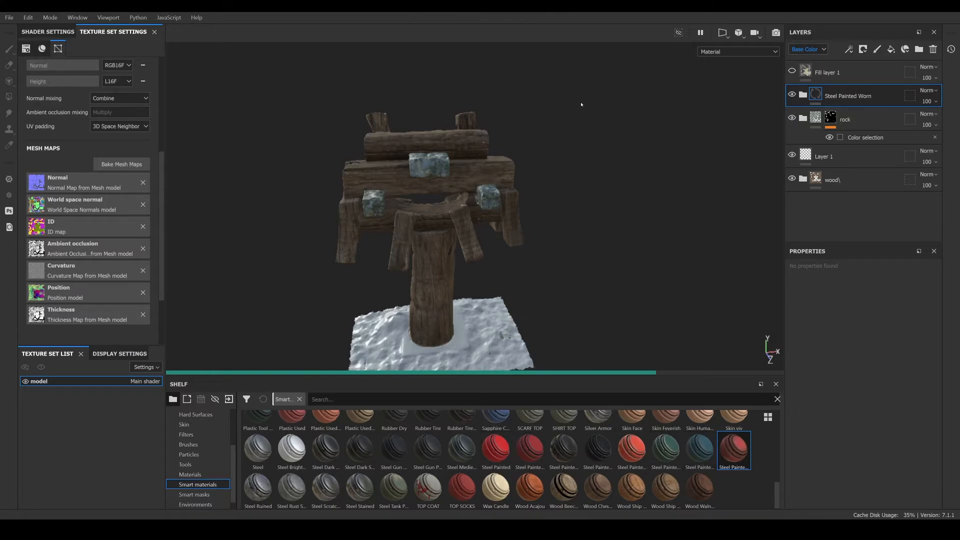
# - Disable the metal channel on the Occlusion Dirt layer inside the Steel Painted Worn folder
pyautogui.scroll(3, 457, 206)
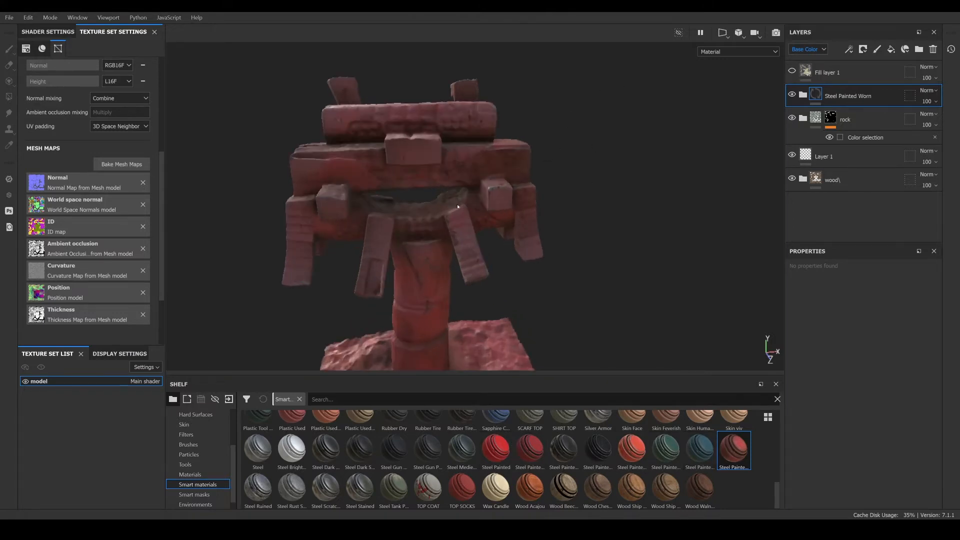
pyautogui.keyDown('alt'); pyautogui.moveTo(449, 179); pyautogui.dragTo(427, 183); pyautogui.keyUp('alt')
pyautogui.scroll(2, 492, 204)
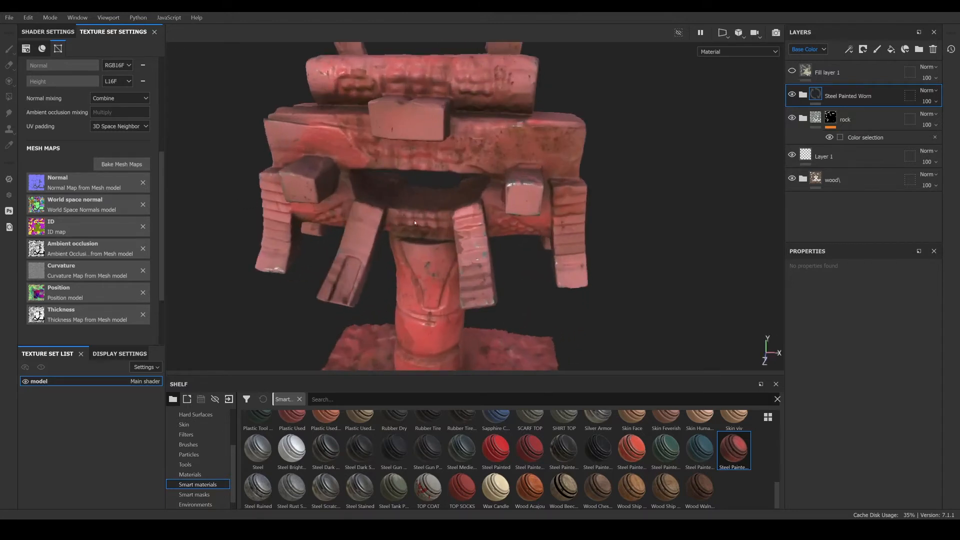
pyautogui.keyDown('alt'); pyautogui.moveTo(360, 200); pyautogui.dragTo(413, 245); pyautogui.keyUp('alt')
pyautogui.scroll(5, 417, 218)
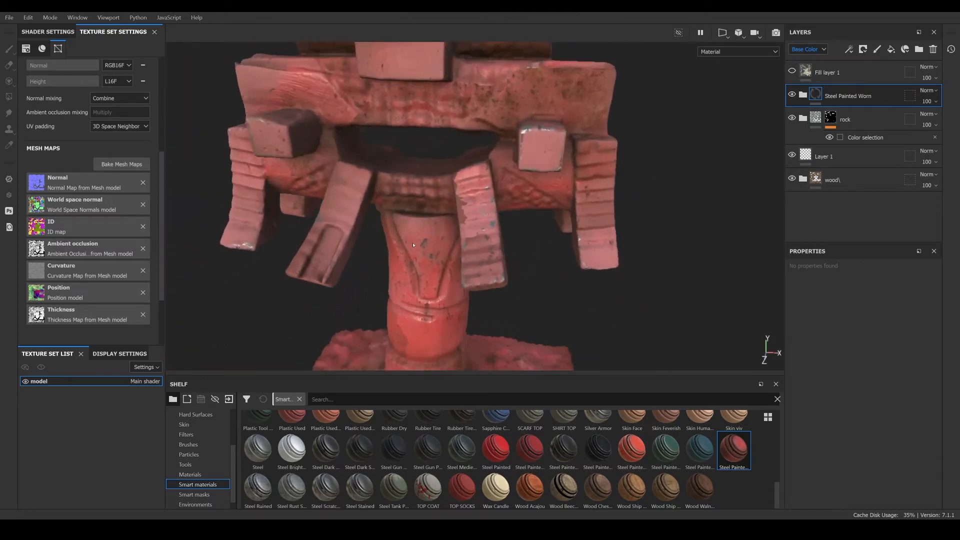
pyautogui.click(803, 95)
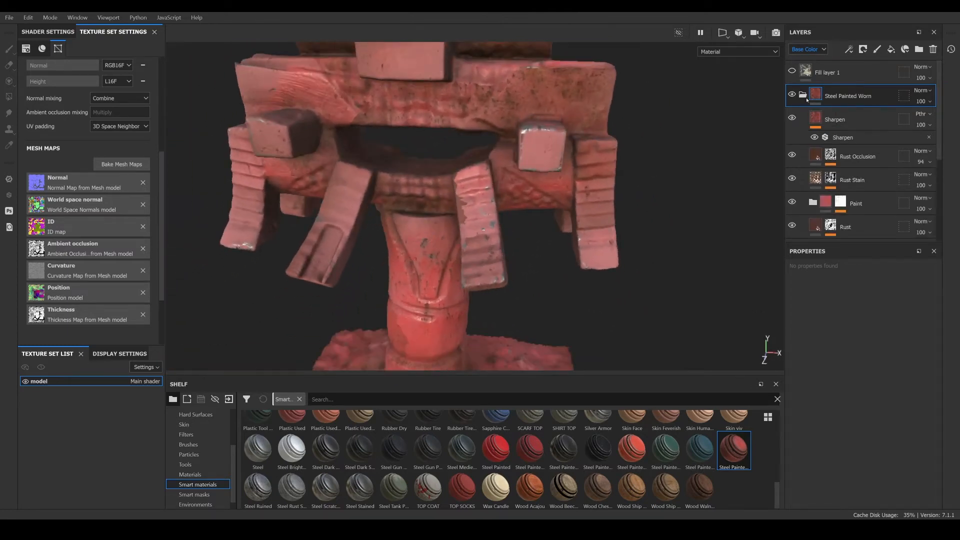
pyautogui.scroll(-2, 816, 119)
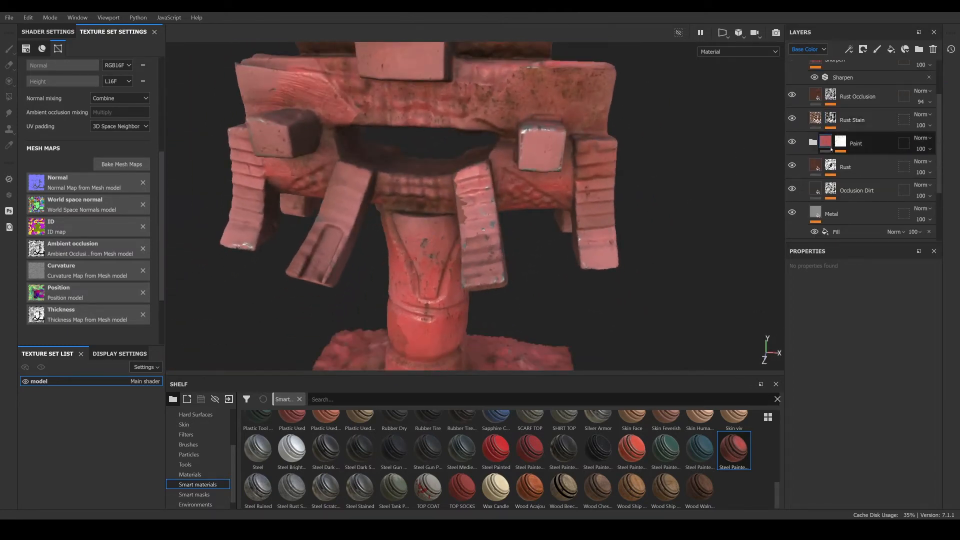
pyautogui.click(815, 190)
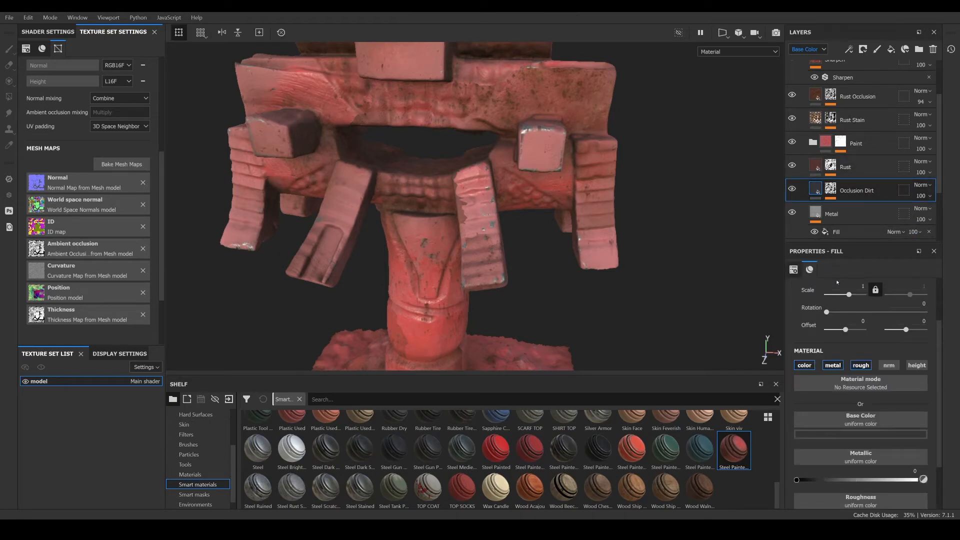
pyautogui.click(833, 366)
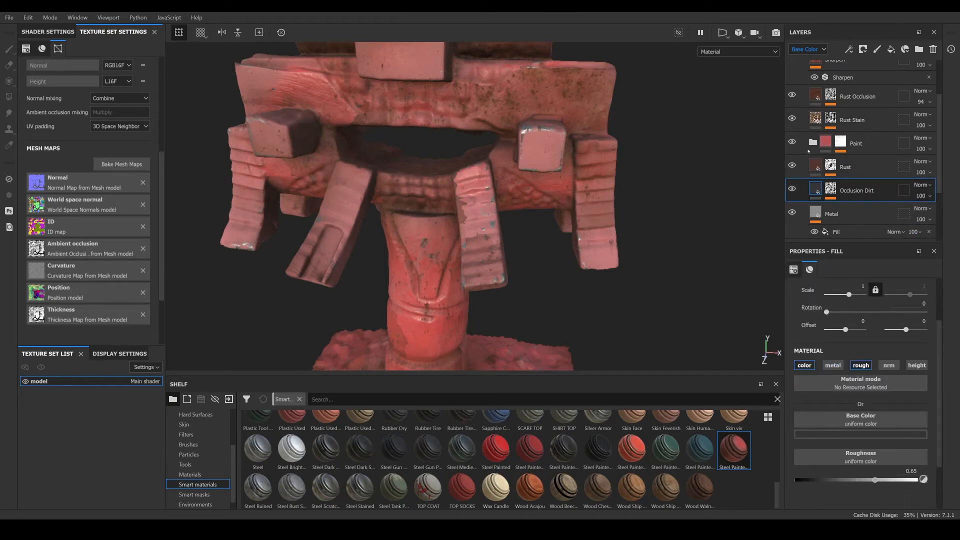
# - Inspect the Rust, Shiny Paint, Worn Paint, Cracks and Rust Stain layers inside the Steel Painted Worn folder
pyautogui.scroll(1, 101, 256)
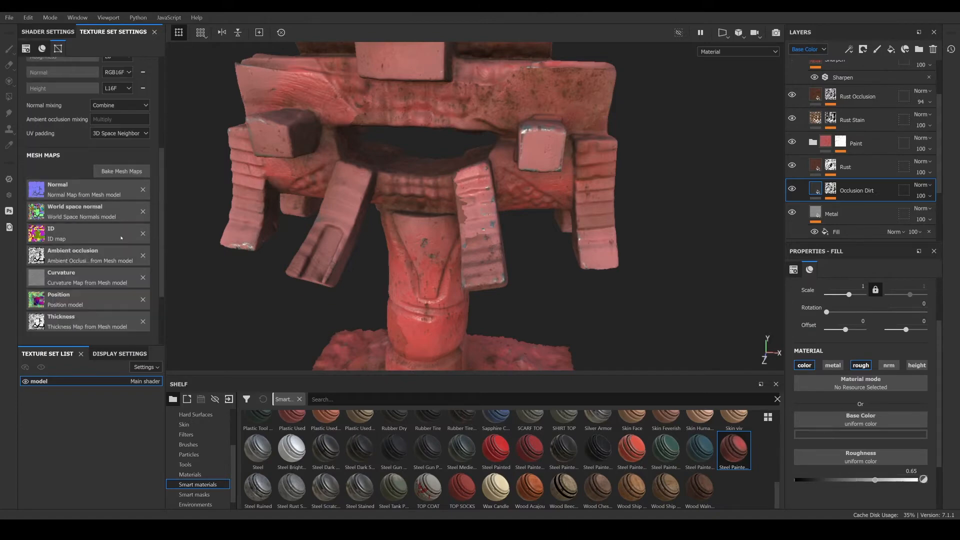
pyautogui.scroll(5, 97, 190)
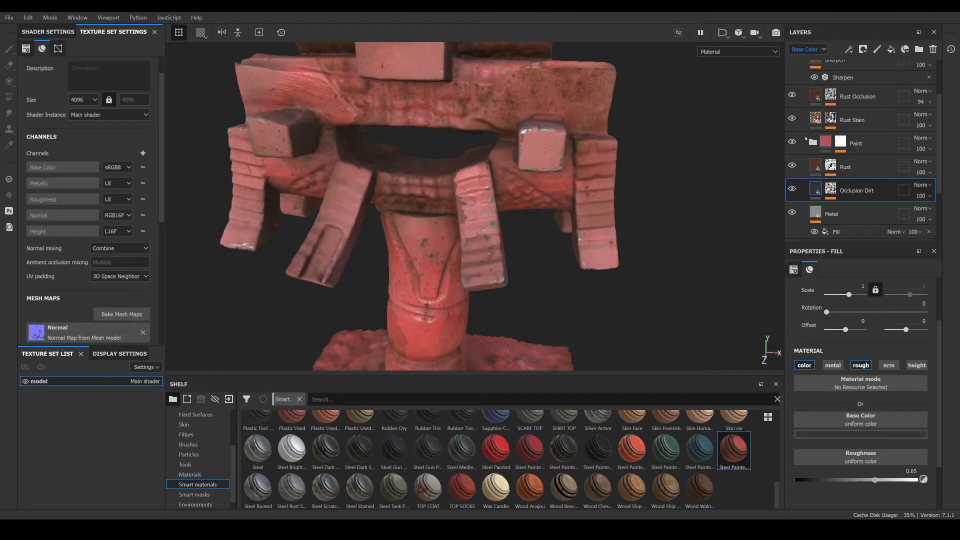
pyautogui.click(820, 170)
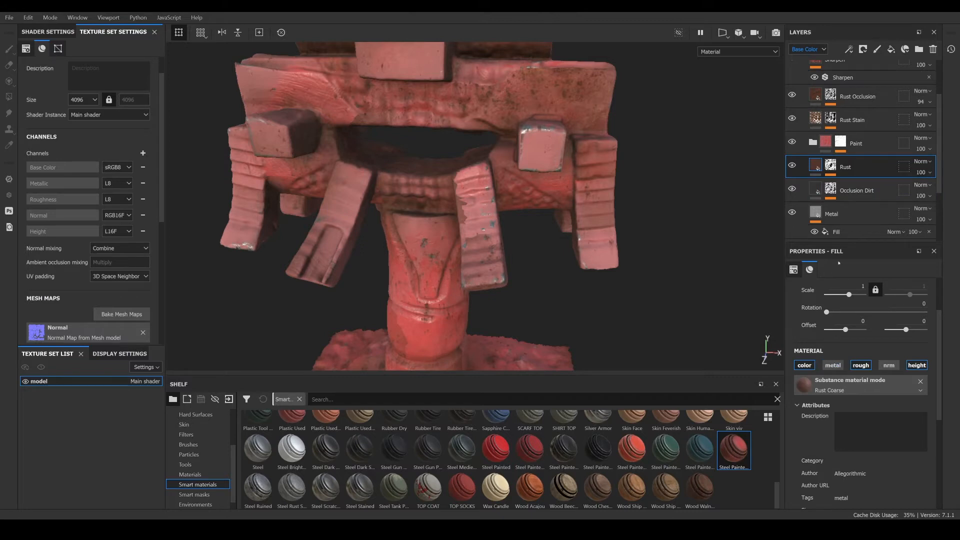
pyautogui.click(813, 142)
pyautogui.scroll(-1, 838, 195)
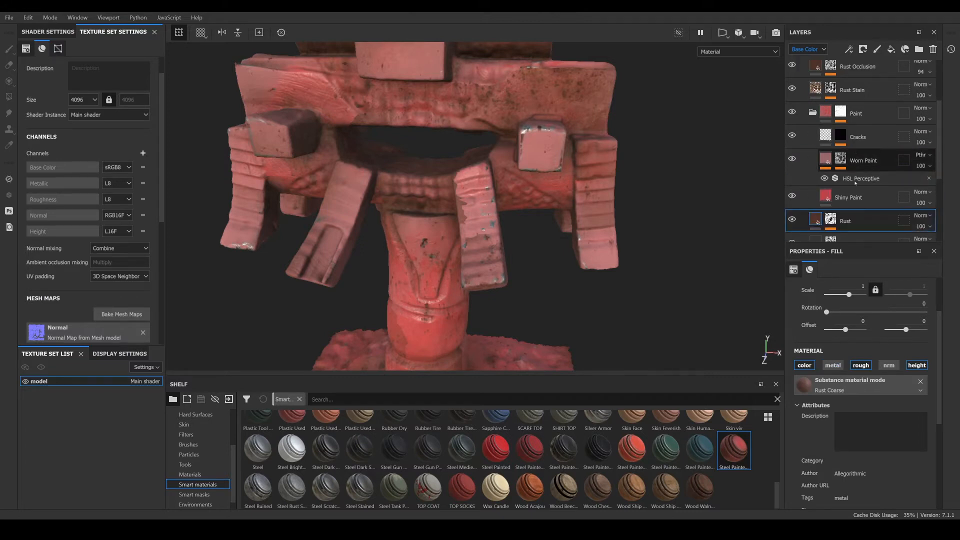
pyautogui.click(833, 197)
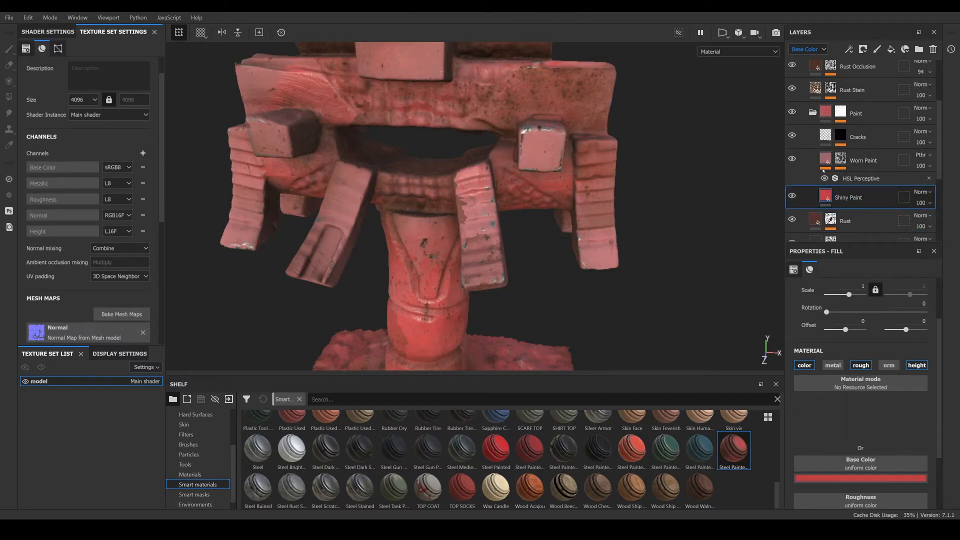
pyautogui.click(825, 165)
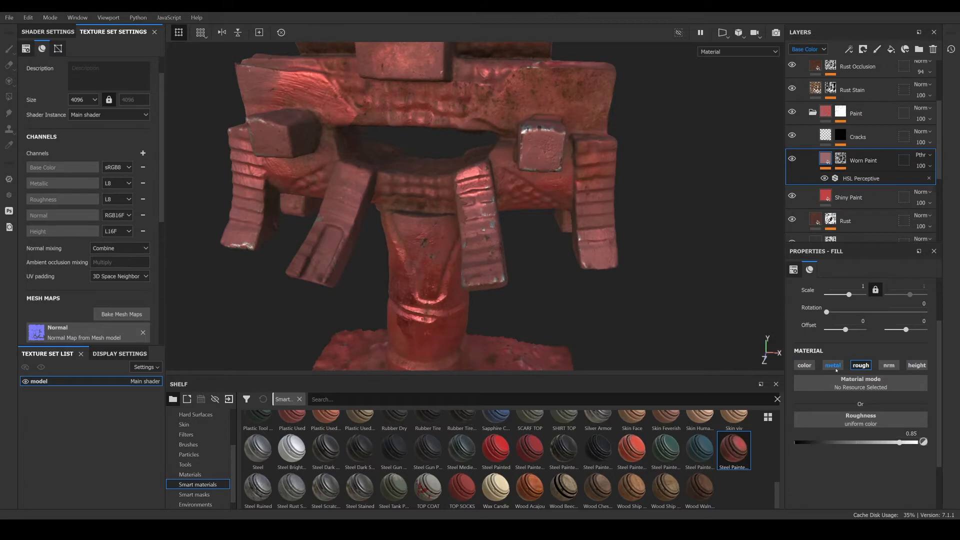
pyautogui.click(824, 136)
pyautogui.scroll(1, 818, 127)
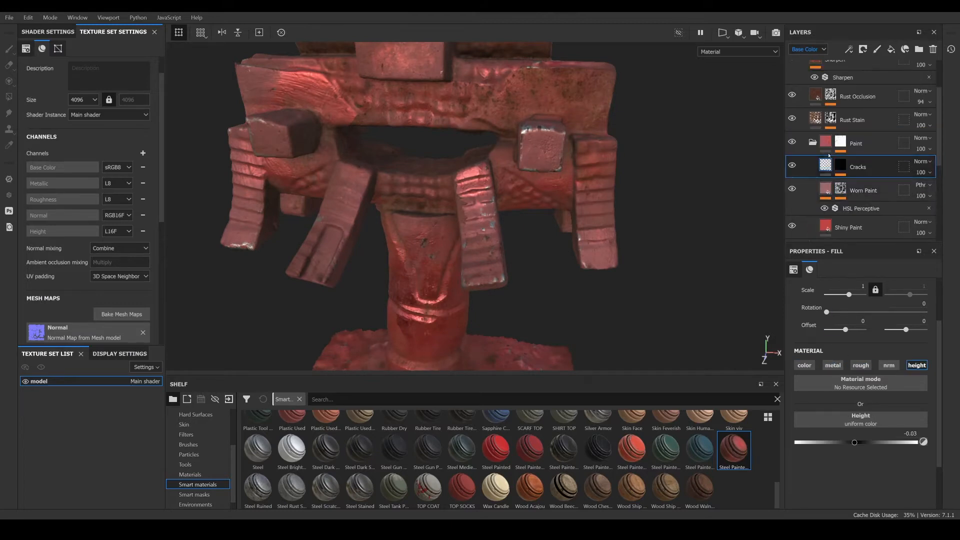
pyautogui.click(818, 120)
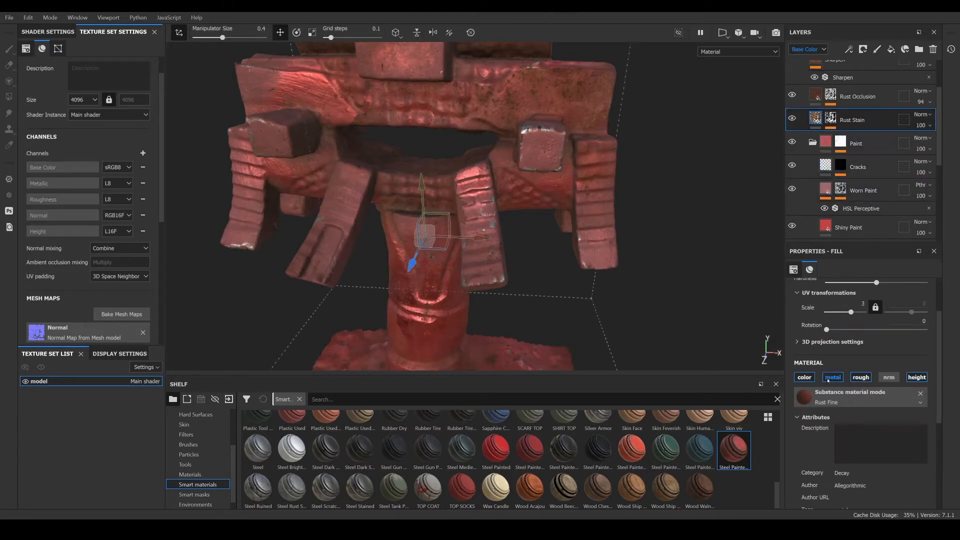
pyautogui.scroll(2, 821, 159)
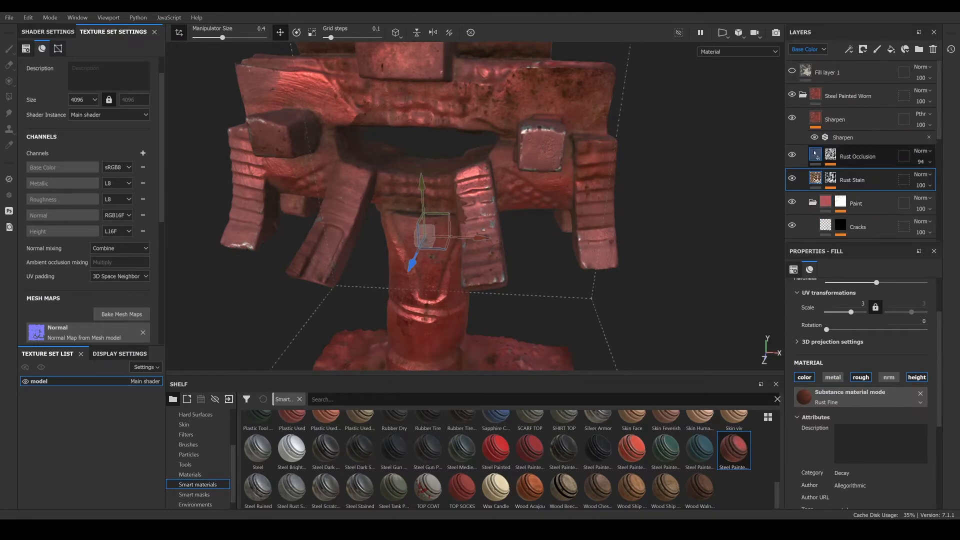
# - Toggle the metal channel on the Rust Occlusion layer
pyautogui.click(815, 153)
pyautogui.click(832, 365)
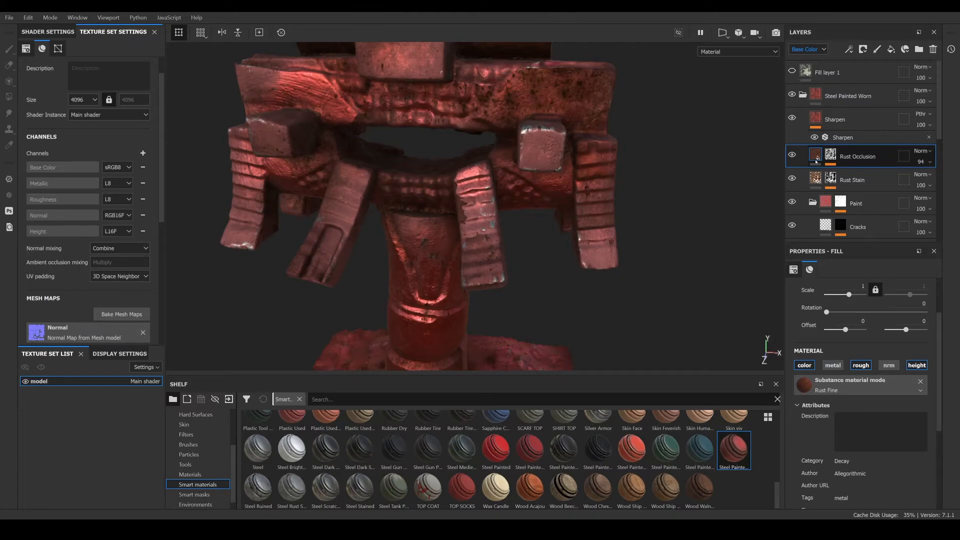
pyautogui.scroll(-2, 815, 161)
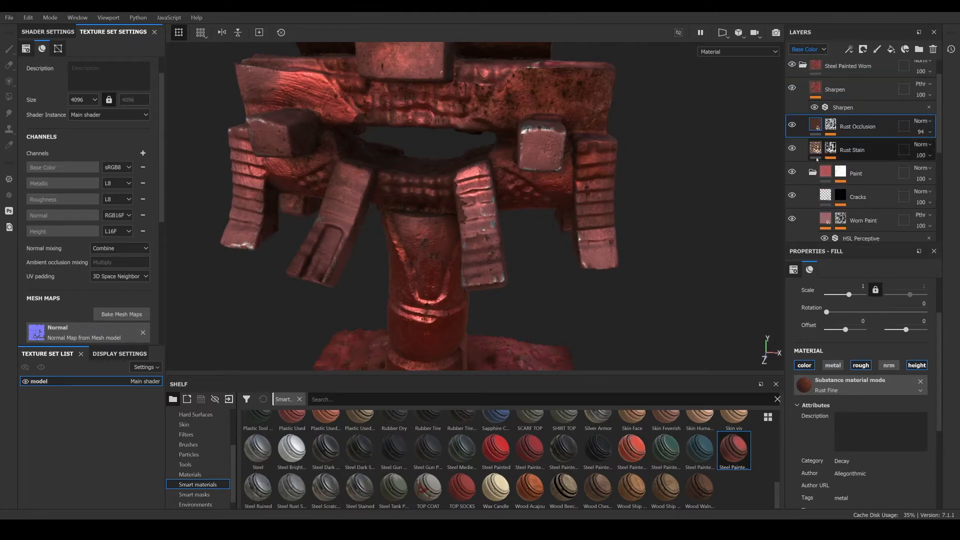
# - Hide the Rust Occlusion layer and inspect the Shiny Paint and Rust layers in the Steel Painted Worn folder
pyautogui.click(792, 125)
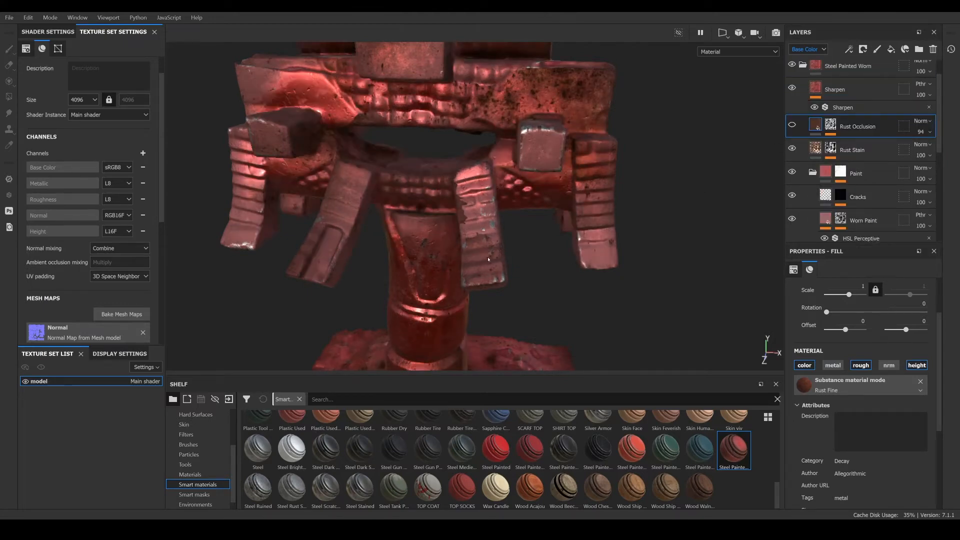
pyautogui.keyDown('alt'); pyautogui.moveTo(489, 259); pyautogui.dragTo(553, 248); pyautogui.keyUp('alt')
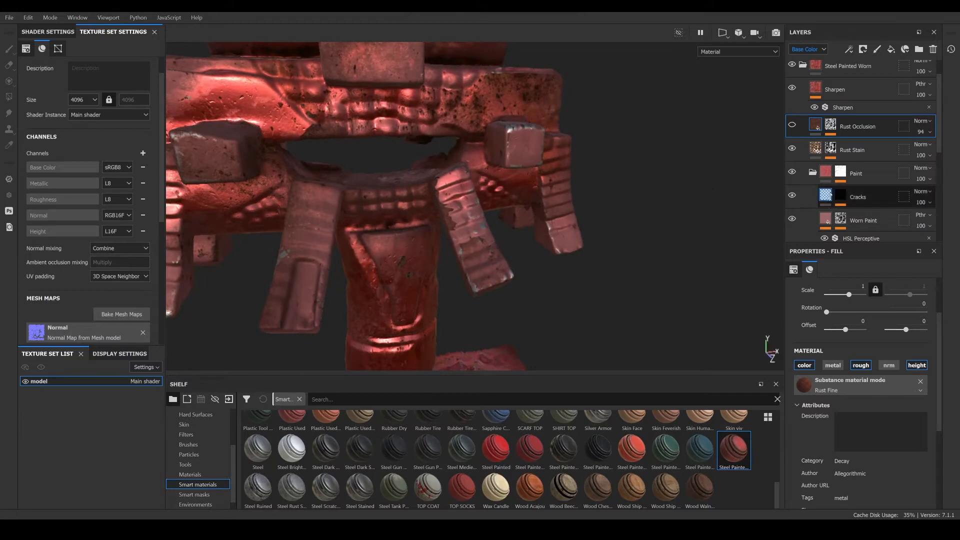
pyautogui.scroll(-2, 831, 195)
pyautogui.scroll(-2, 803, 209)
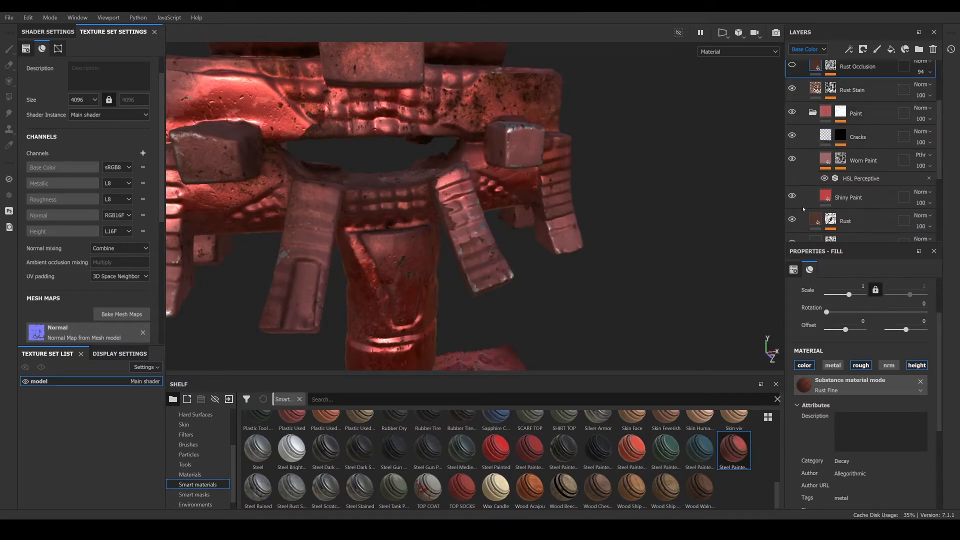
pyautogui.click(848, 198)
pyautogui.scroll(-1, 821, 194)
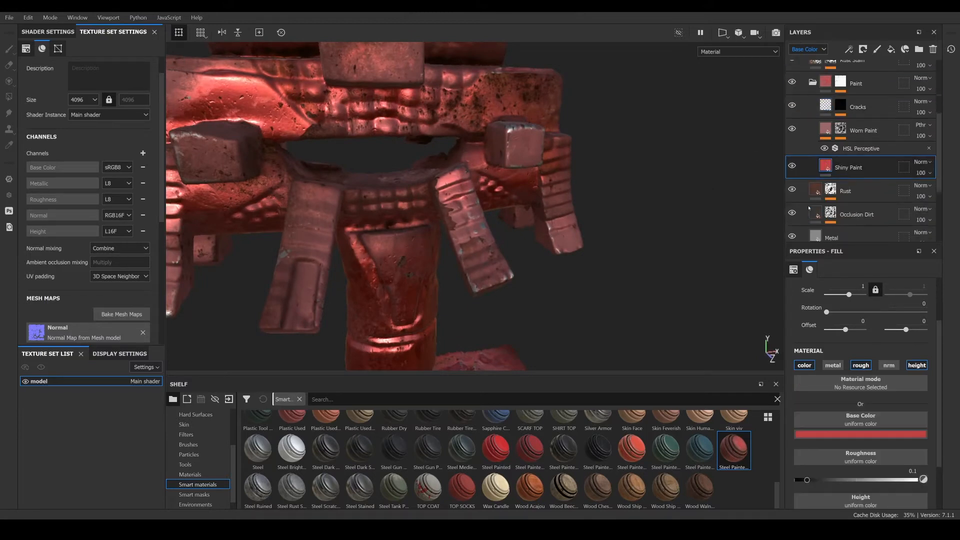
pyautogui.click(811, 200)
pyautogui.scroll(-1, 820, 205)
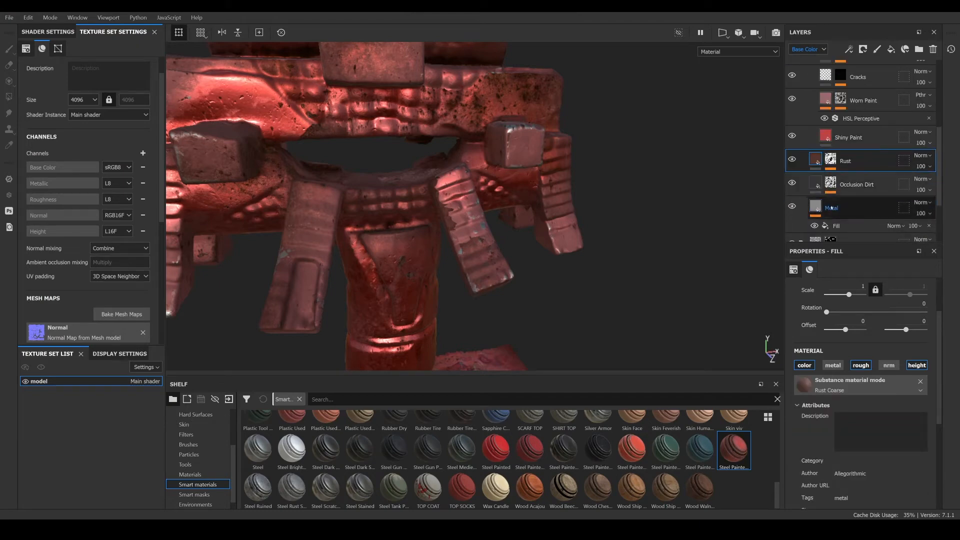
# - Delete the Metal layer from the Steel Painted Worn folder
pyautogui.click(816, 207)
pyautogui.scroll(-1, 850, 200)
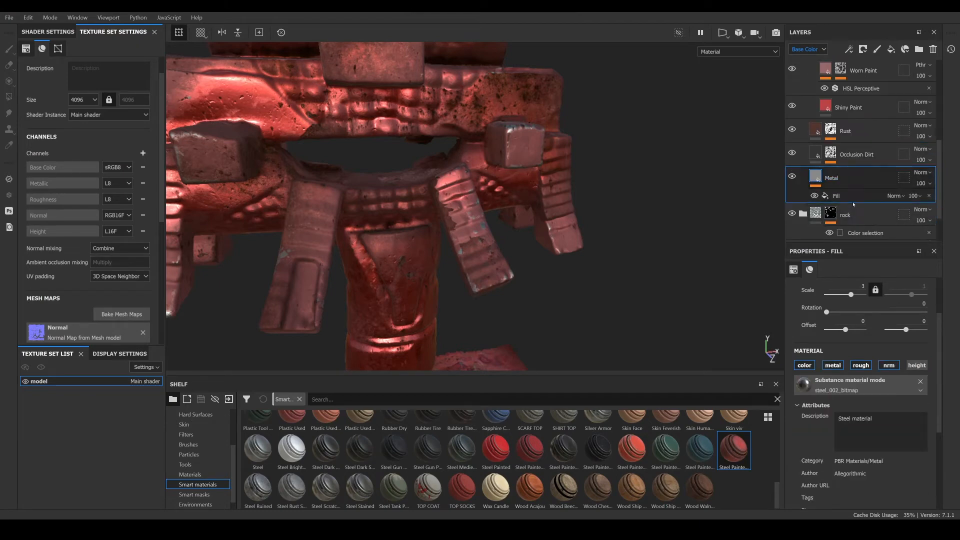
pyautogui.scroll(1, 855, 199)
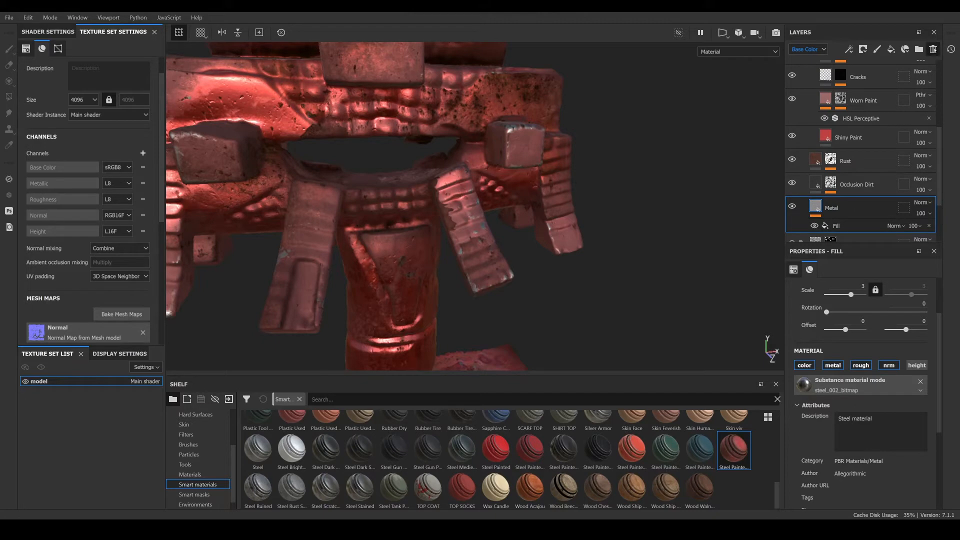
pyautogui.click(934, 49)
pyautogui.scroll(-3, 515, 235)
pyautogui.moveTo(493, 245)
pyautogui.keyDown('alt'); pyautogui.mouseDown()
pyautogui.moveTo(42, 225)
pyautogui.moveTo(452, 210)
pyautogui.moveTo(510, 188)
pyautogui.moveTo(555, 221)
pyautogui.moveTo(467, 186)
pyautogui.moveTo(441, 226)
pyautogui.mouseUp(); pyautogui.keyUp('alt')
pyautogui.scroll(2, 465, 185)
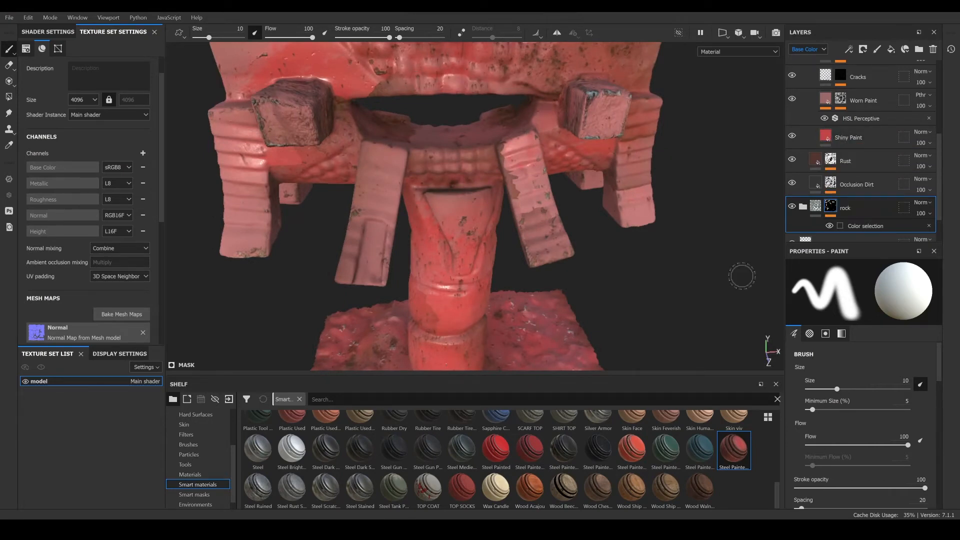
# - Set the Rust layer's Rust Color to dark brown 491807
pyautogui.click(865, 160)
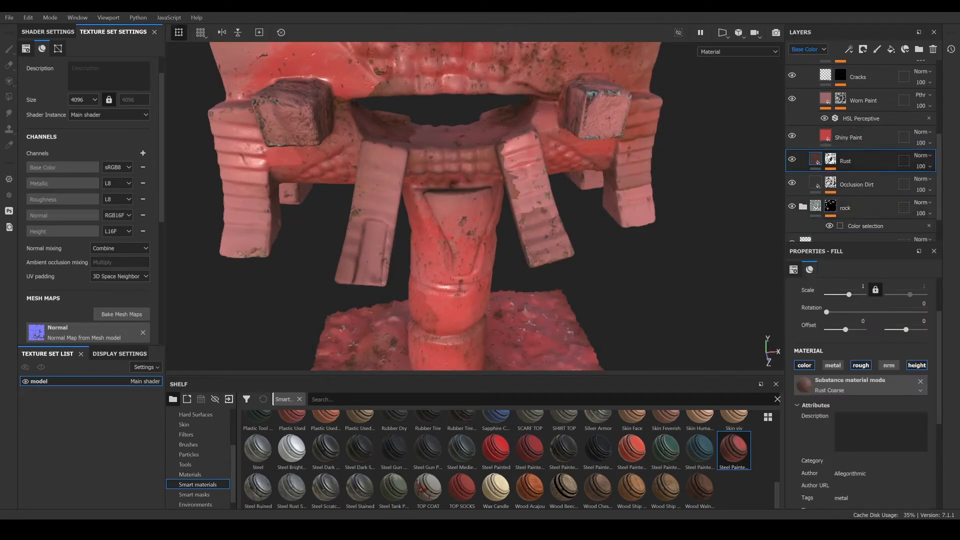
pyautogui.scroll(-5, 855, 305)
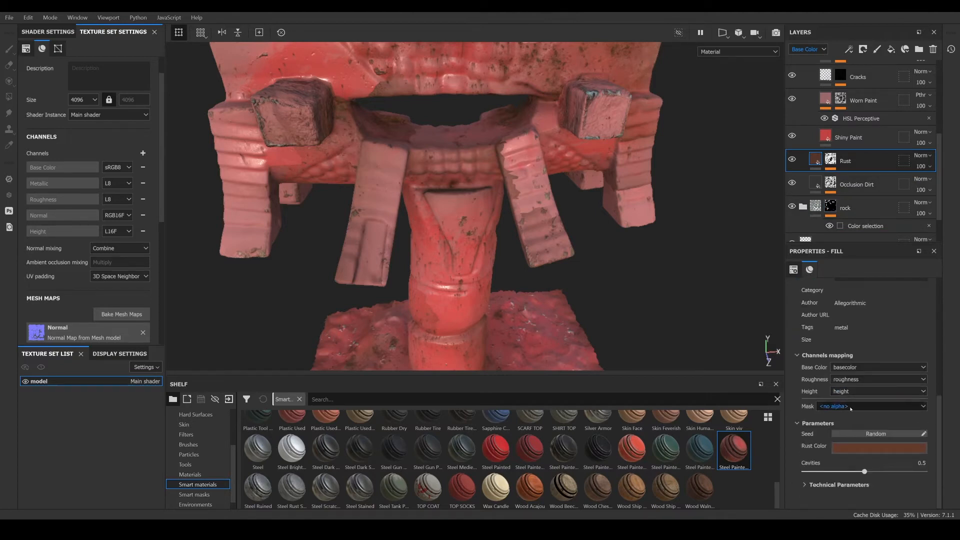
pyautogui.click(859, 446)
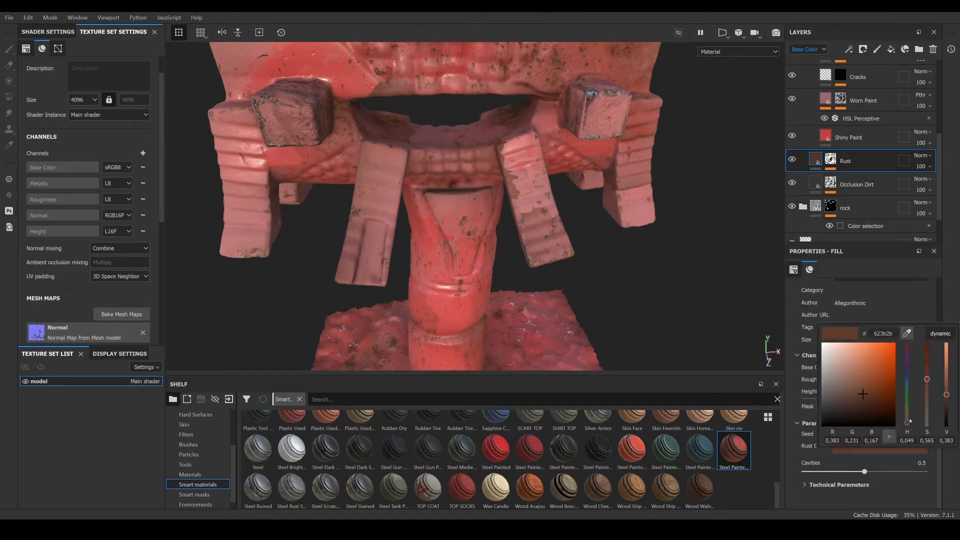
pyautogui.click(907, 334)
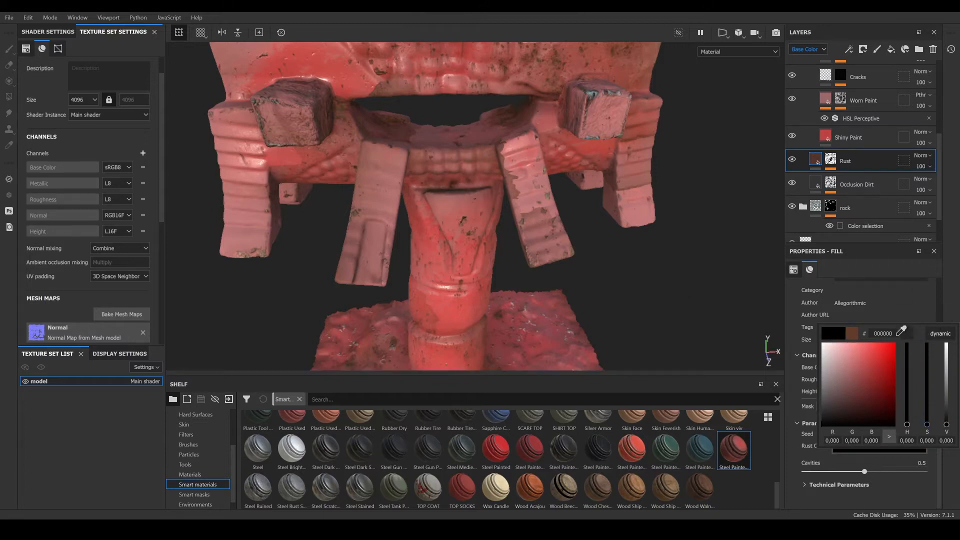
pyautogui.click(823, 350)
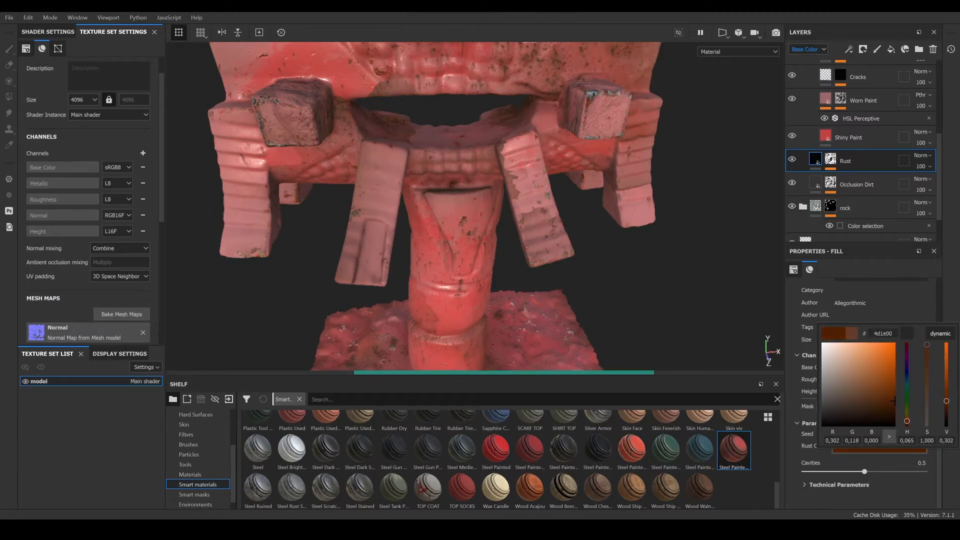
pyautogui.moveTo(907, 420); pyautogui.dragTo(888, 402)
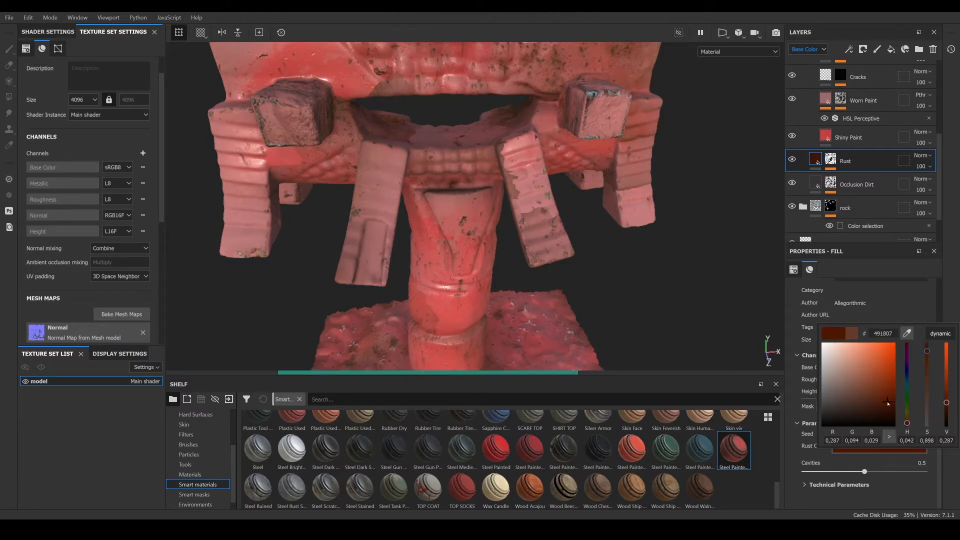
# - Hide the Shiny Paint layer to view the rust underneath
pyautogui.click(794, 136)
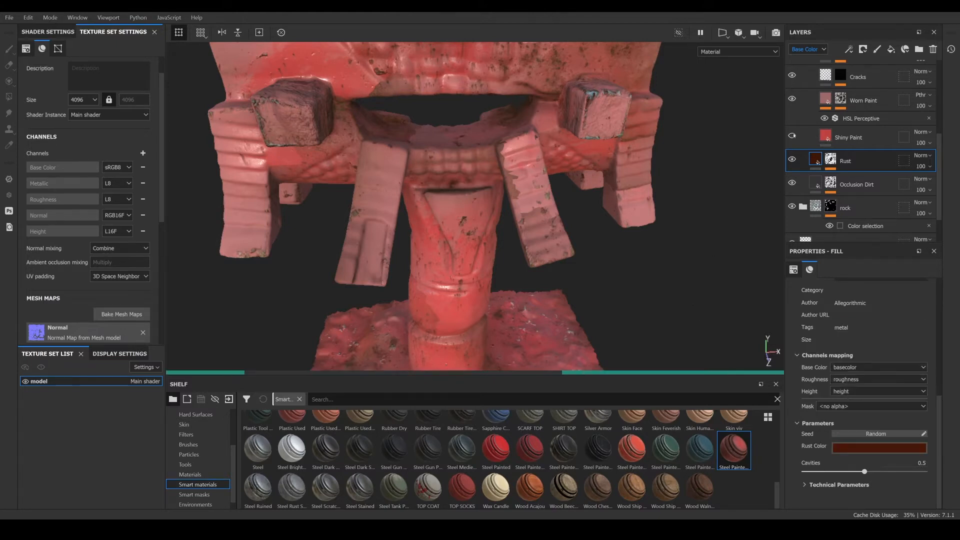
pyautogui.scroll(4, 444, 207)
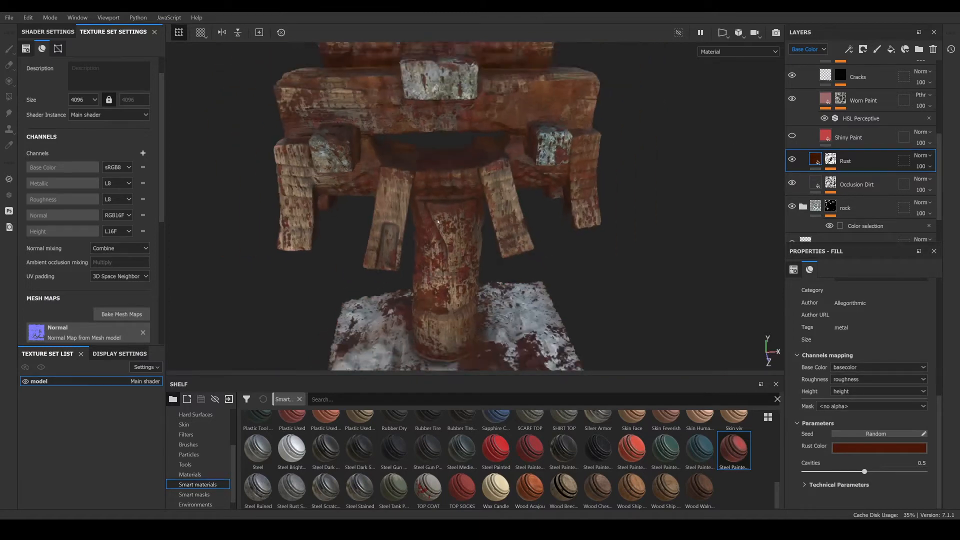
pyautogui.keyDown('alt'); pyautogui.moveTo(445, 194); pyautogui.dragTo(444, 169); pyautogui.keyUp('alt')
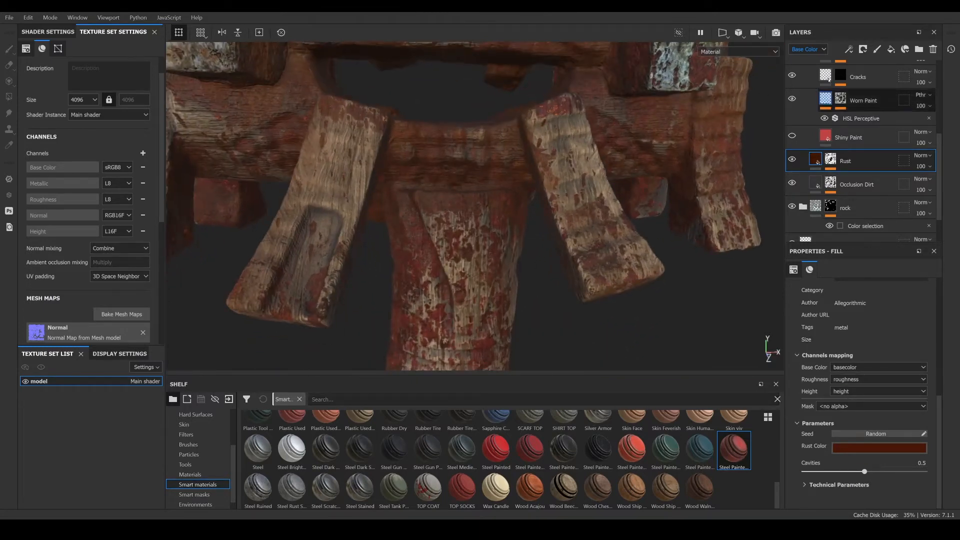
# - Set the Rust layer's Height Position to 0.6 under Technical Parameters
pyautogui.click(804, 486)
pyautogui.scroll(-2, 811, 471)
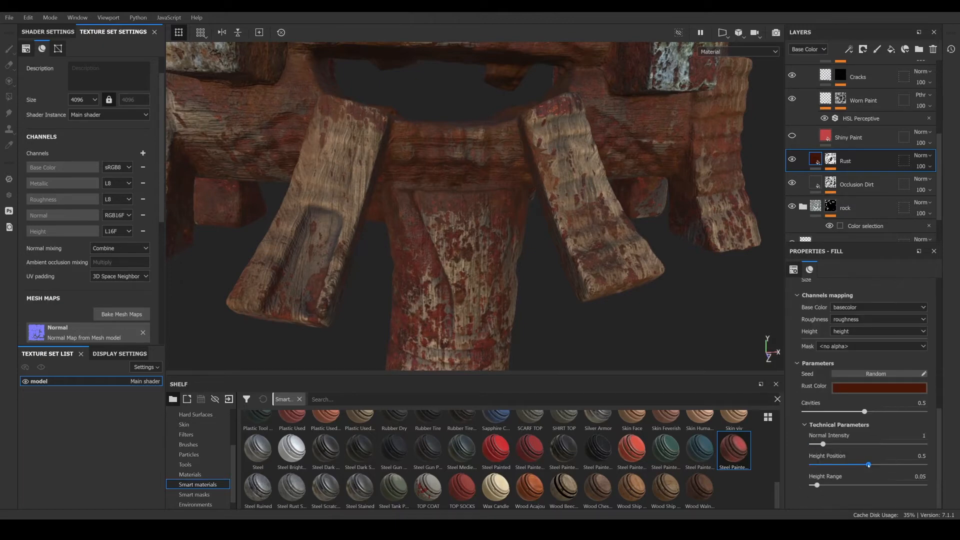
pyautogui.moveTo(878, 465); pyautogui.dragTo(889, 465)
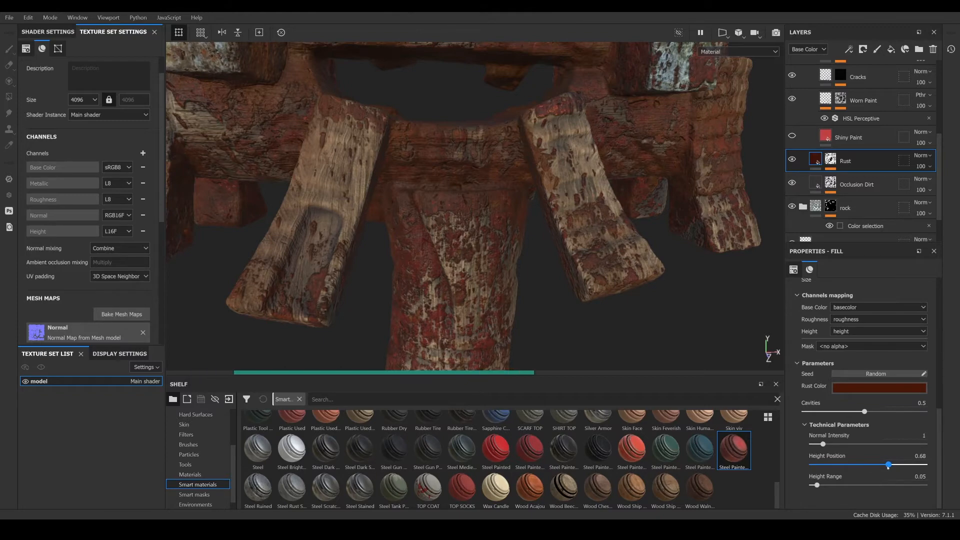
pyautogui.scroll(4, 423, 312)
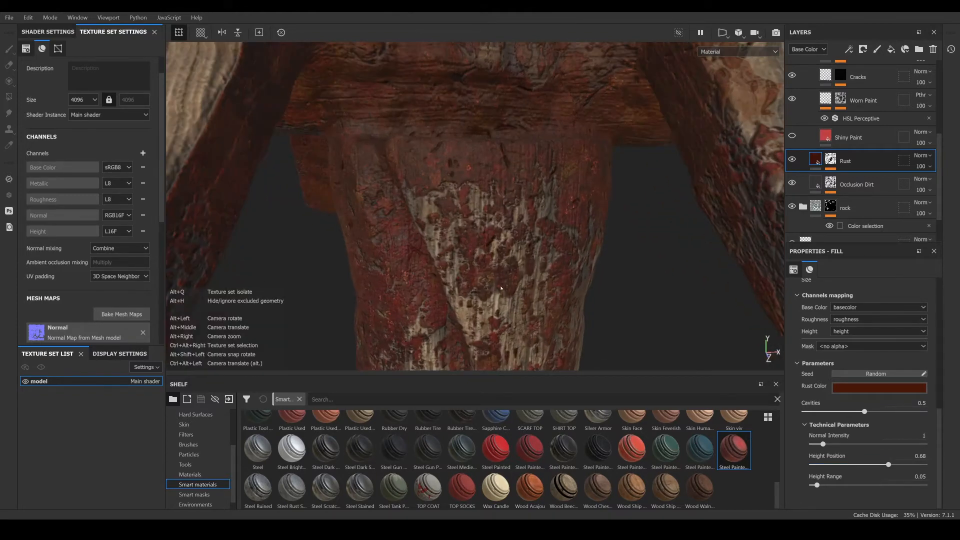
pyautogui.keyDown('alt'); pyautogui.moveTo(440, 321); pyautogui.dragTo(475, 220, button='middle'); pyautogui.keyUp('alt')
pyautogui.scroll(2, 477, 219)
pyautogui.keyDown('alt'); pyautogui.moveTo(477, 219); pyautogui.dragTo(513, 229); pyautogui.keyUp('alt')
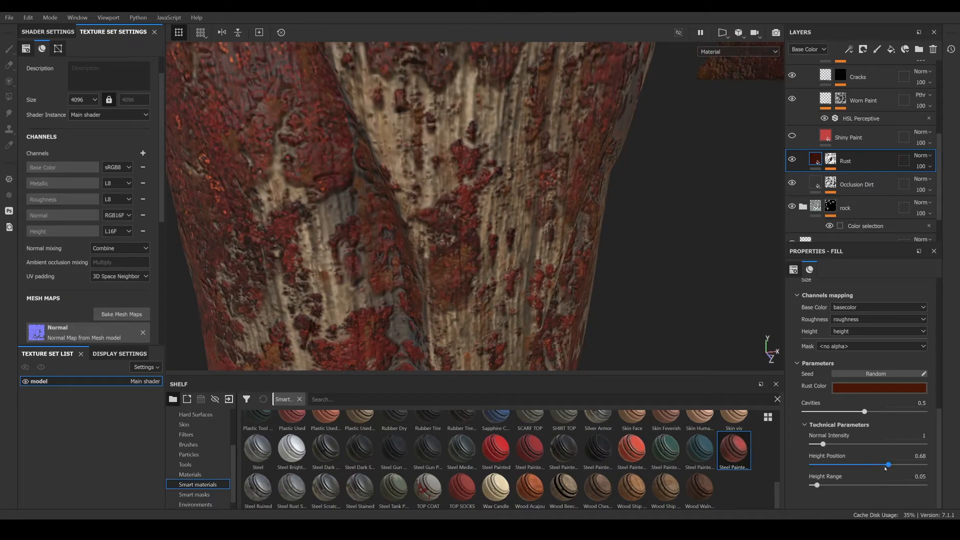
pyautogui.moveTo(870, 465)
pyautogui.mouseDown()
pyautogui.moveTo(862, 466)
pyautogui.moveTo(880, 465)
pyautogui.mouseUp()
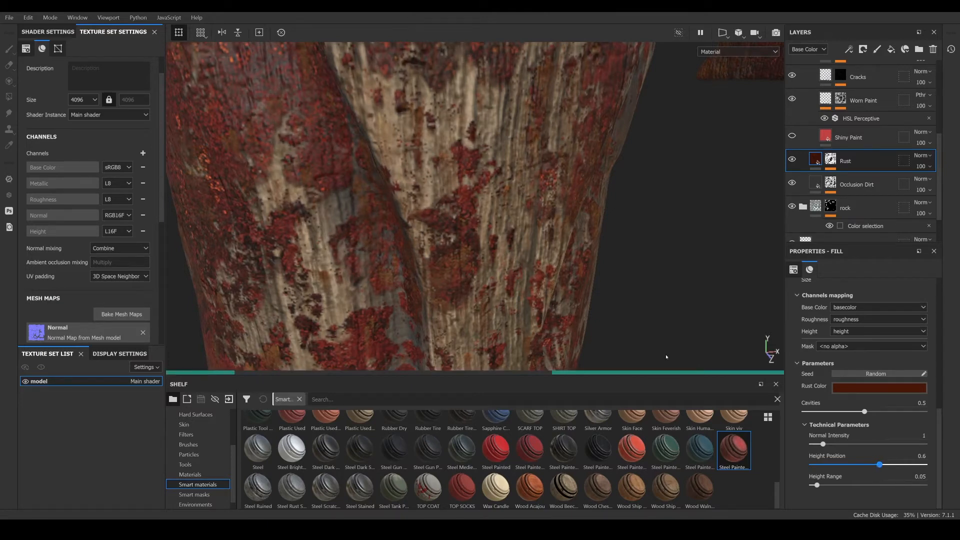
pyautogui.keyDown('alt'); pyautogui.moveTo(581, 298); pyautogui.dragTo(488, 251); pyautogui.keyUp('alt')
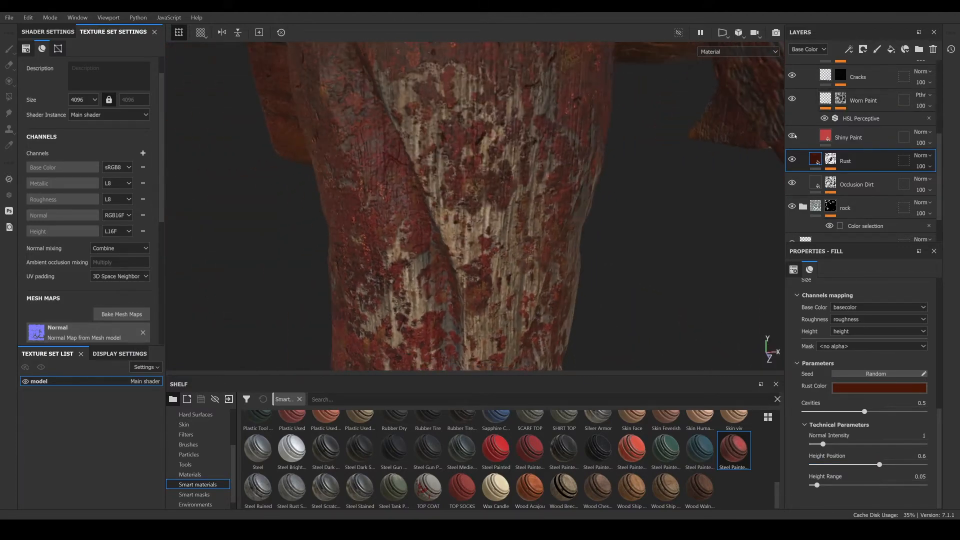
# - Show the Shiny Paint layer and set its height channel blend mode to Normal
pyautogui.click(846, 137)
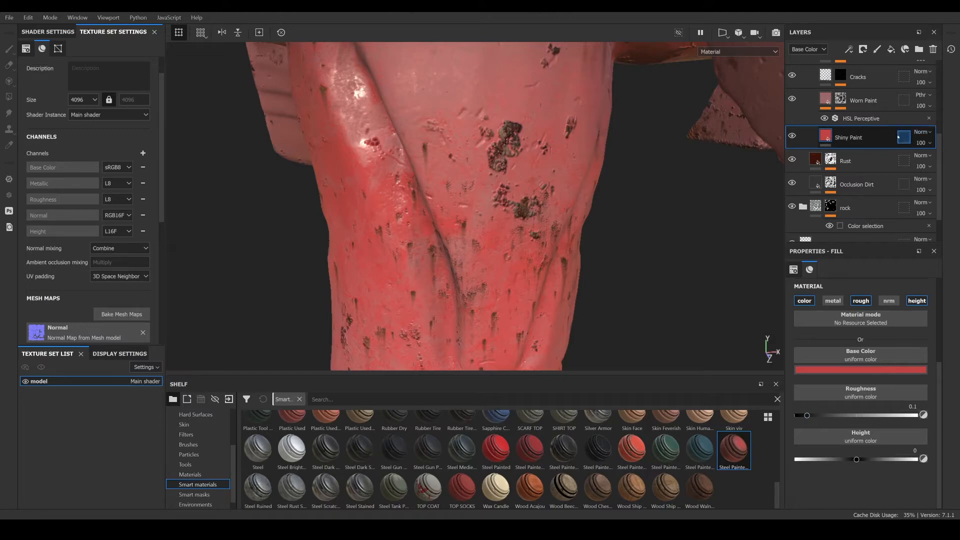
pyautogui.scroll(-5, 510, 168)
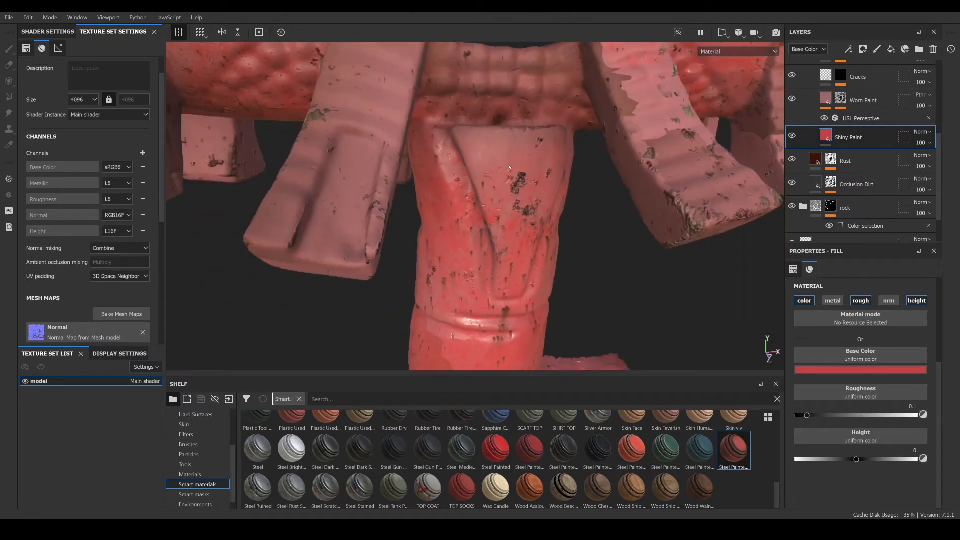
pyautogui.keyDown('alt'); pyautogui.moveTo(515, 160); pyautogui.dragTo(525, 220); pyautogui.keyUp('alt')
pyautogui.scroll(2, 525, 220)
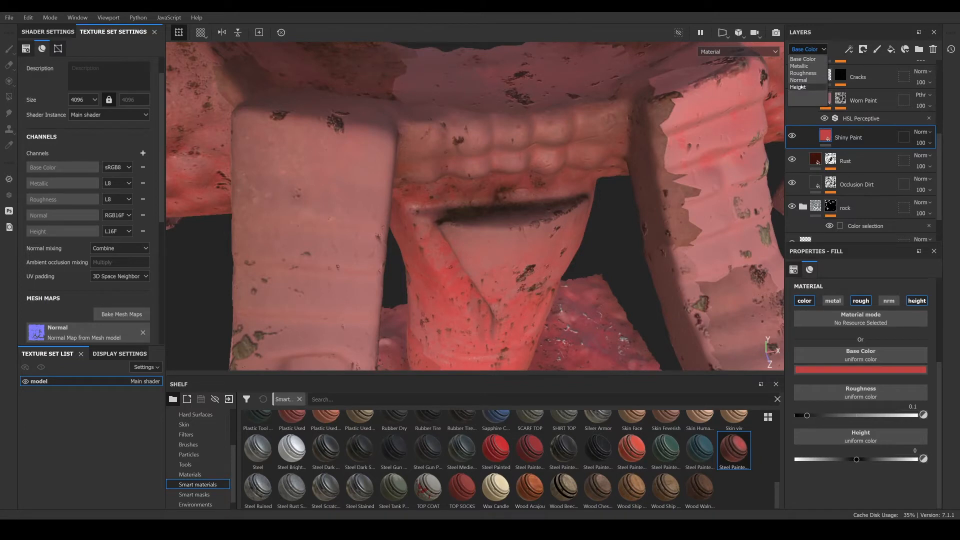
pyautogui.click(822, 86)
pyautogui.click(924, 132)
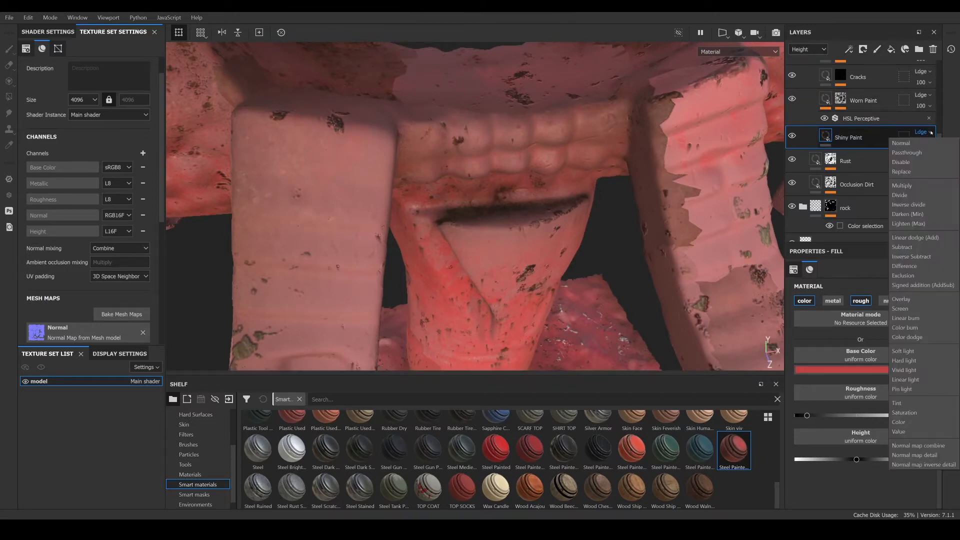
pyautogui.click(903, 143)
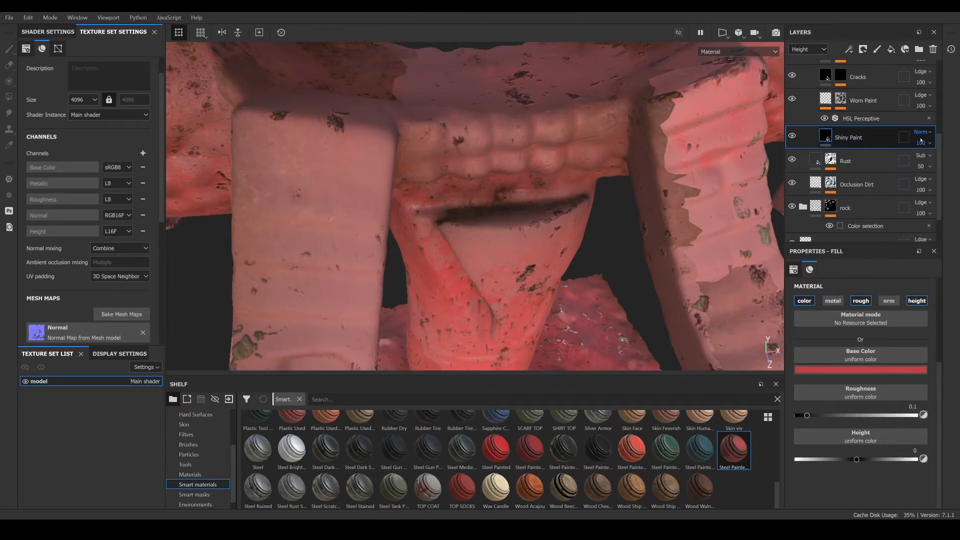
# - Set the Rust layer's height channel blend mode to Normal
pyautogui.keyDown('alt'); pyautogui.moveTo(516, 269); pyautogui.dragTo(491, 246); pyautogui.keyUp('alt')
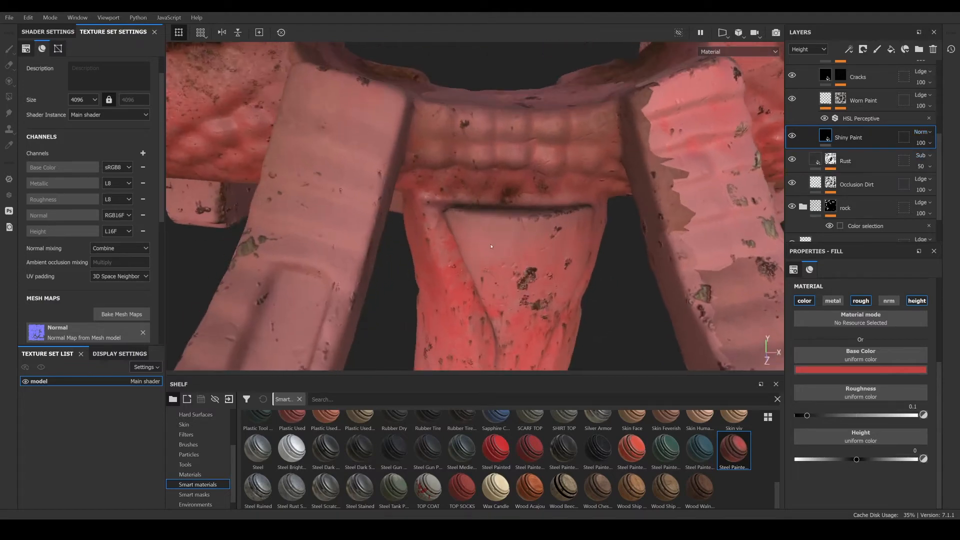
pyautogui.click(923, 156)
pyautogui.click(908, 167)
# - Switch the layer stack back to Base Color and inspect the painted pillar top
pyautogui.click(808, 49)
pyautogui.click(807, 61)
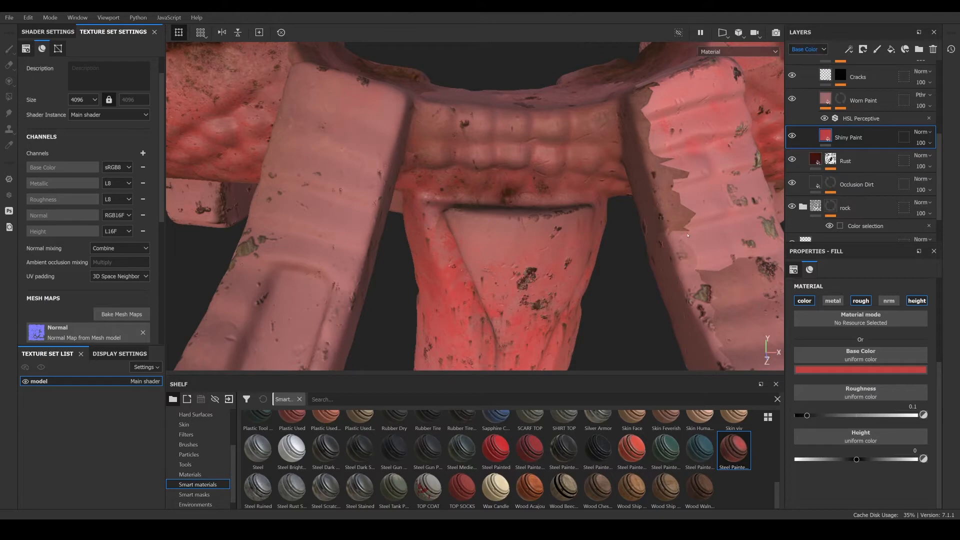
pyautogui.keyDown('alt'); pyautogui.moveTo(356, 197); pyautogui.dragTo(537, 233); pyautogui.keyUp('alt')
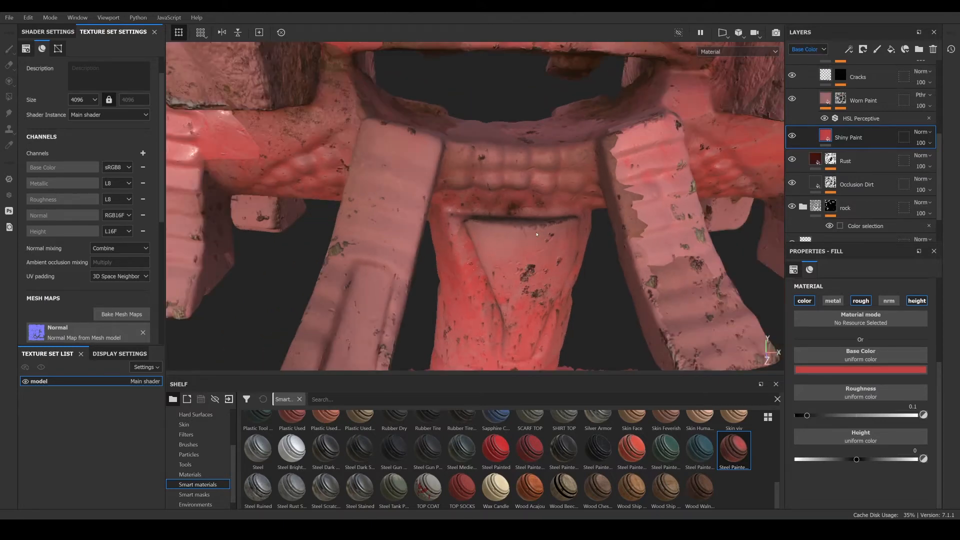
pyautogui.scroll(-5, 537, 234)
pyautogui.keyDown('alt'); pyautogui.moveTo(512, 248); pyautogui.dragTo(490, 178, button='middle'); pyautogui.keyUp('alt')
pyautogui.moveTo(491, 178)
pyautogui.keyDown('alt'); pyautogui.mouseDown()
pyautogui.moveTo(447, 156)
pyautogui.moveTo(481, 164)
pyautogui.mouseUp(); pyautogui.keyUp('alt')
pyautogui.keyDown('alt'); pyautogui.moveTo(481, 163); pyautogui.dragTo(487, 213, button='middle'); pyautogui.keyUp('alt')
pyautogui.keyDown('alt'); pyautogui.moveTo(487, 213); pyautogui.dragTo(506, 216); pyautogui.keyUp('alt')
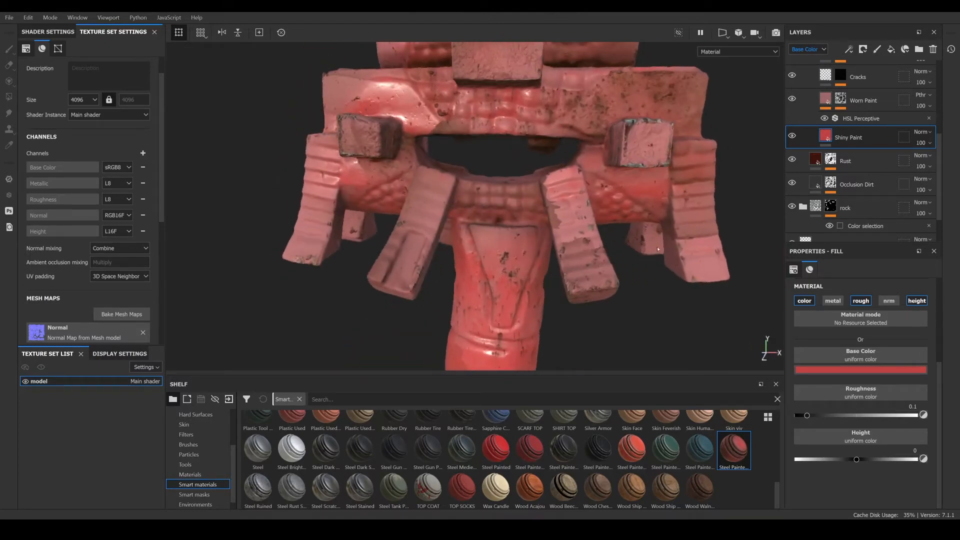
# - Set the Shiny Paint layer's base colour to orange-red c23a13
pyautogui.click(864, 370)
pyautogui.moveTo(906, 379); pyautogui.dragTo(959, 336)
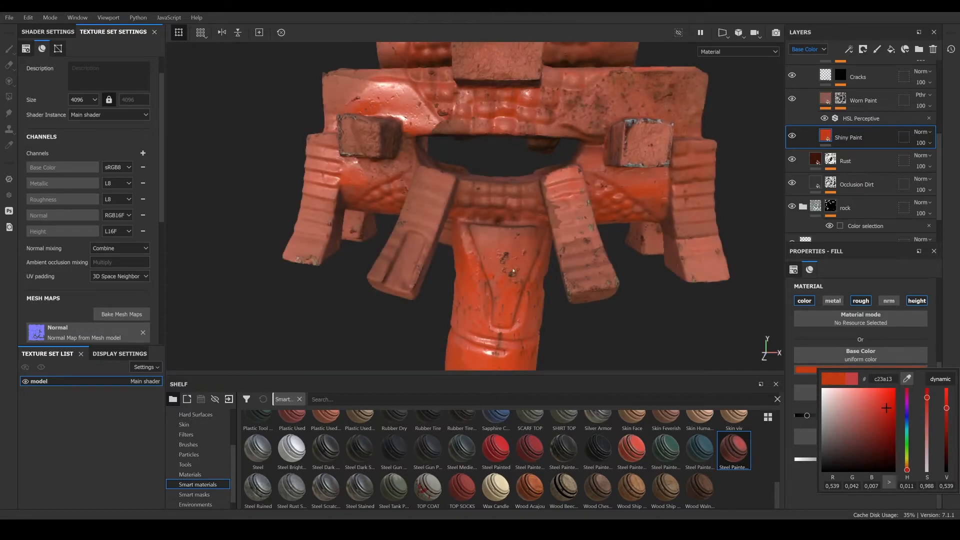
pyautogui.click(885, 415)
pyautogui.scroll(-3, 575, 233)
pyautogui.moveTo(573, 232)
pyautogui.keyDown('alt'); pyautogui.mouseDown()
pyautogui.moveTo(609, 240)
pyautogui.moveTo(563, 217)
pyautogui.mouseUp(); pyautogui.keyUp('alt')
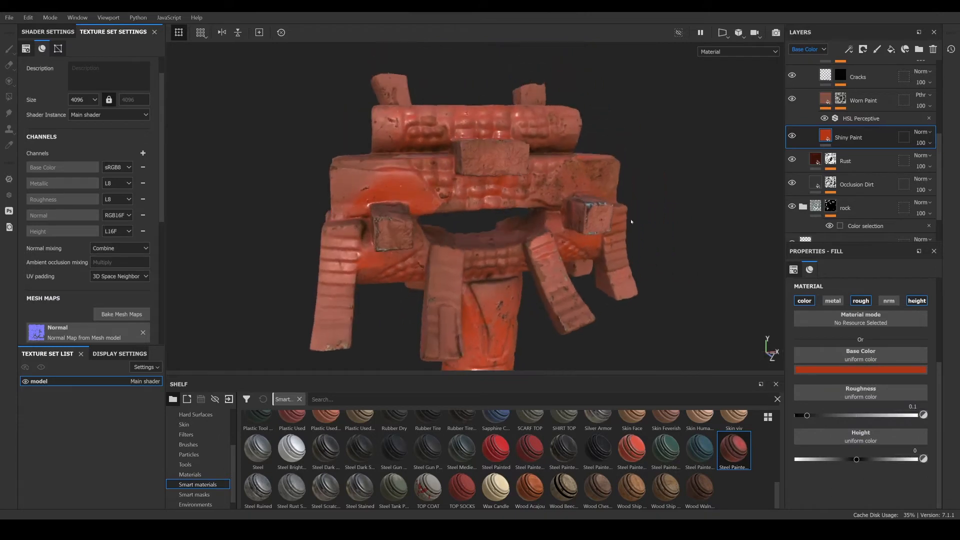
# - Add a black mask to the Shiny Paint layer
pyautogui.rightClick(821, 136)
pyautogui.click(861, 155)
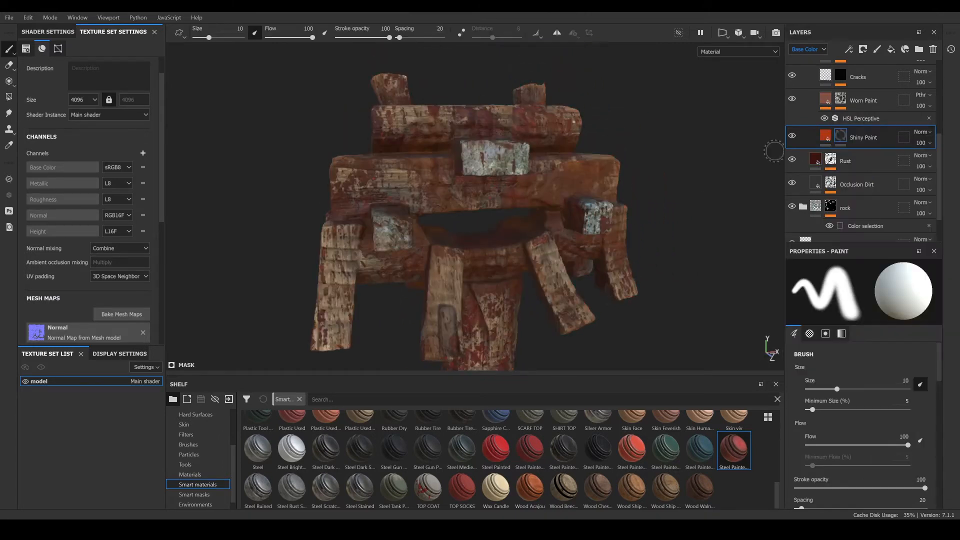
pyautogui.keyDown('alt'); pyautogui.moveTo(575, 226); pyautogui.dragTo(525, 265); pyautogui.keyUp('alt')
pyautogui.scroll(5, 546, 224)
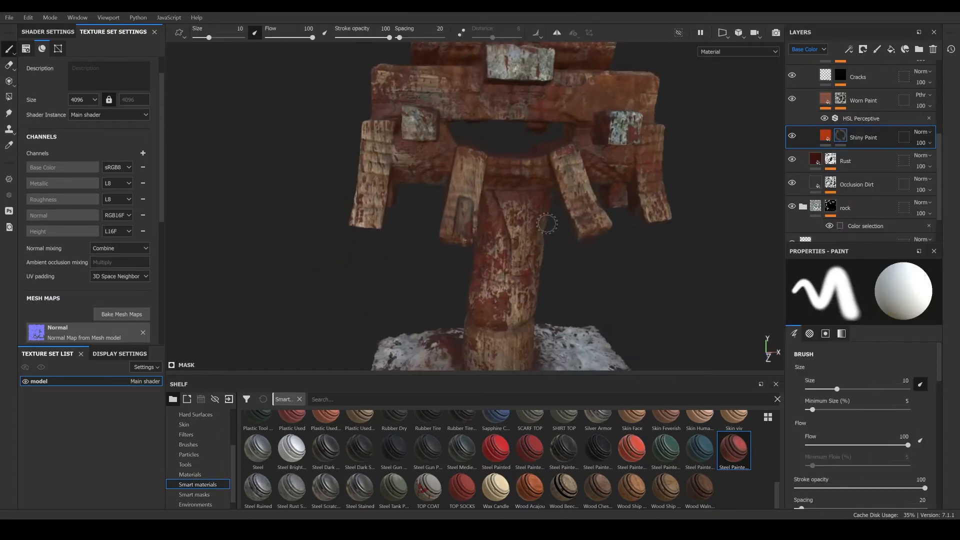
pyautogui.click(194, 495)
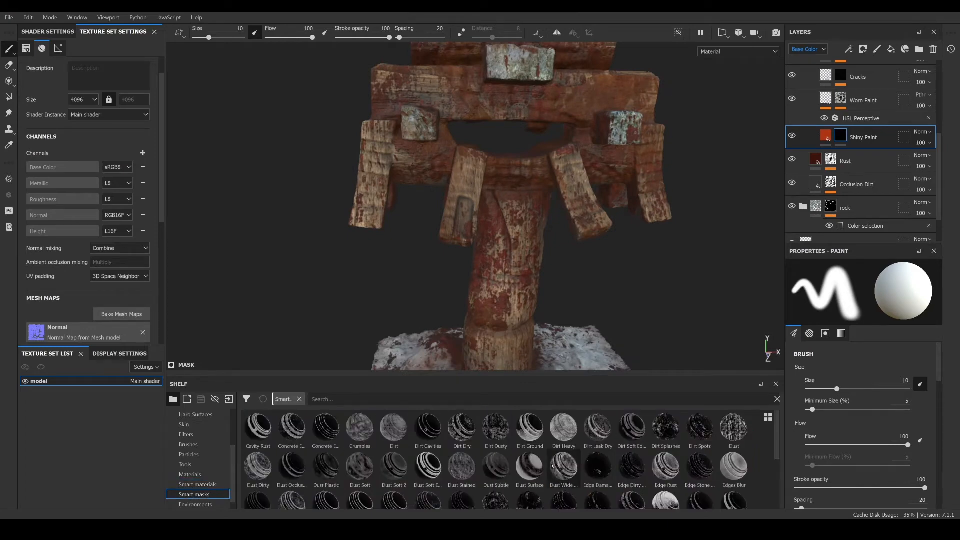
pyautogui.scroll(-3, 553, 466)
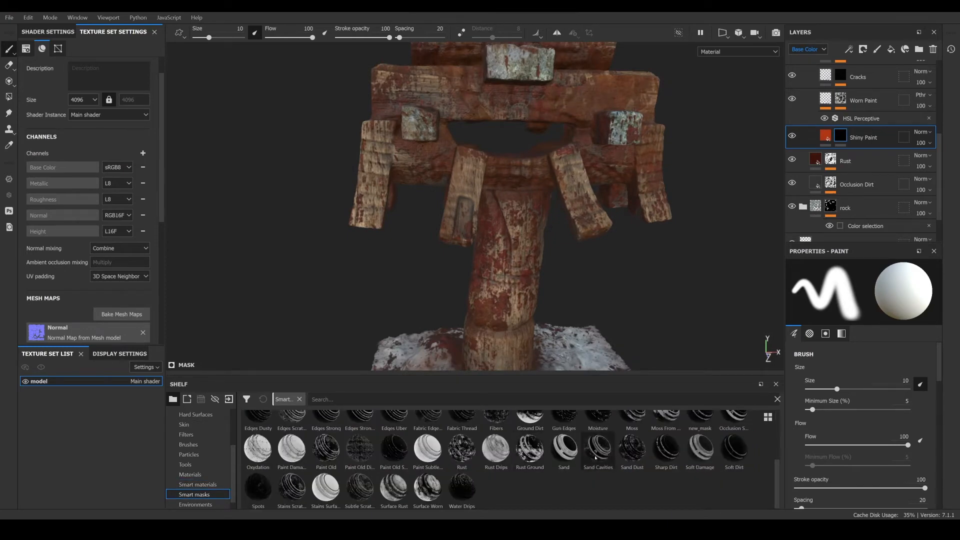
pyautogui.scroll(3, 514, 459)
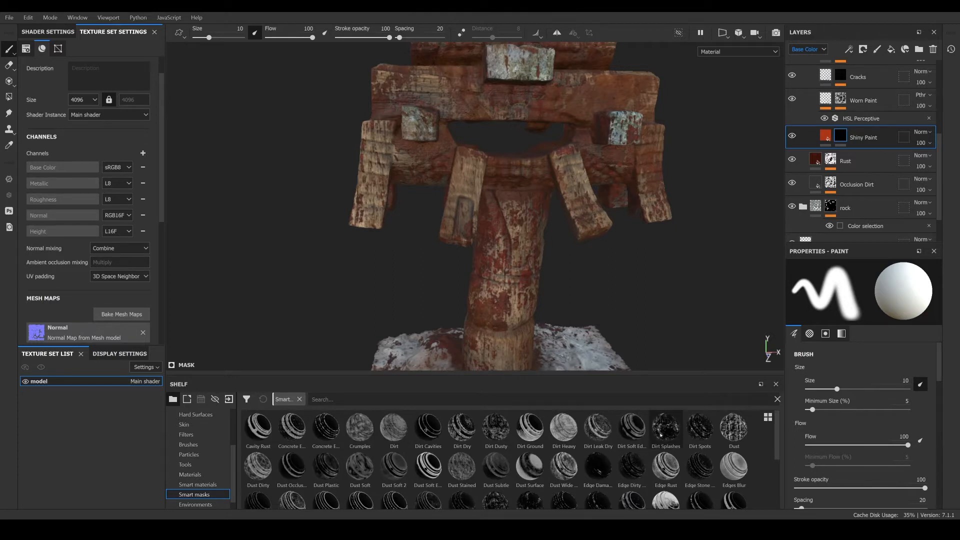
pyautogui.scroll(-3, 565, 438)
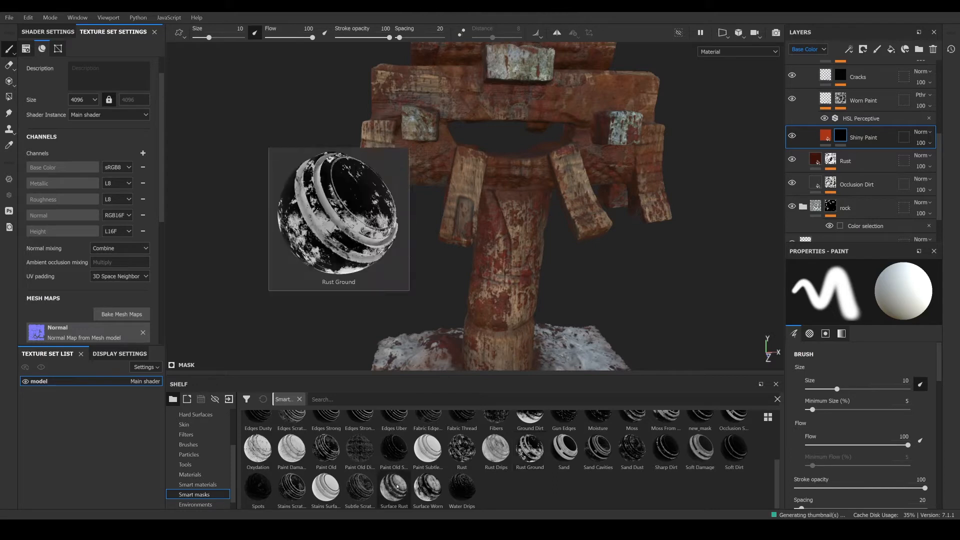
pyautogui.moveTo(395, 486)
pyautogui.mouseDown()
pyautogui.moveTo(845, 70)
pyautogui.moveTo(851, 142)
pyautogui.mouseUp()
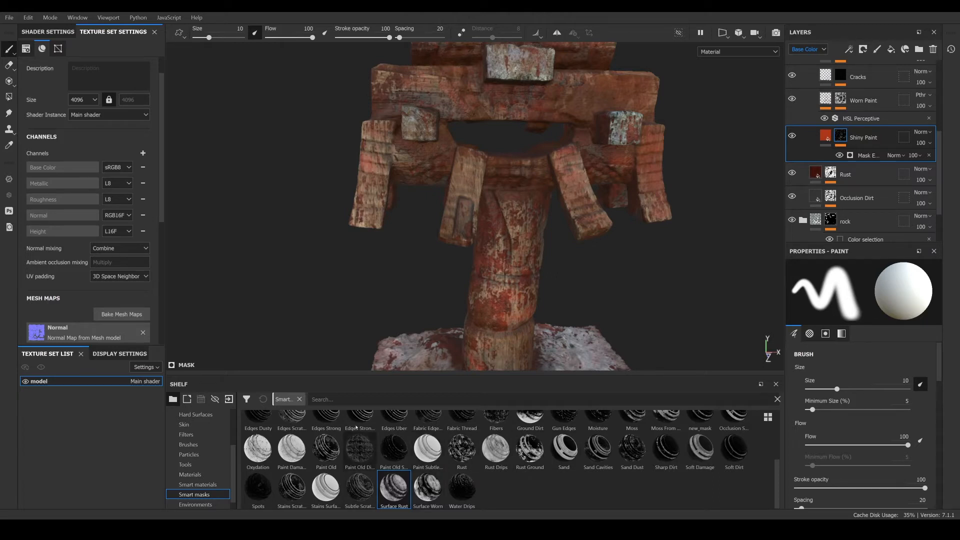
pyautogui.click(929, 155)
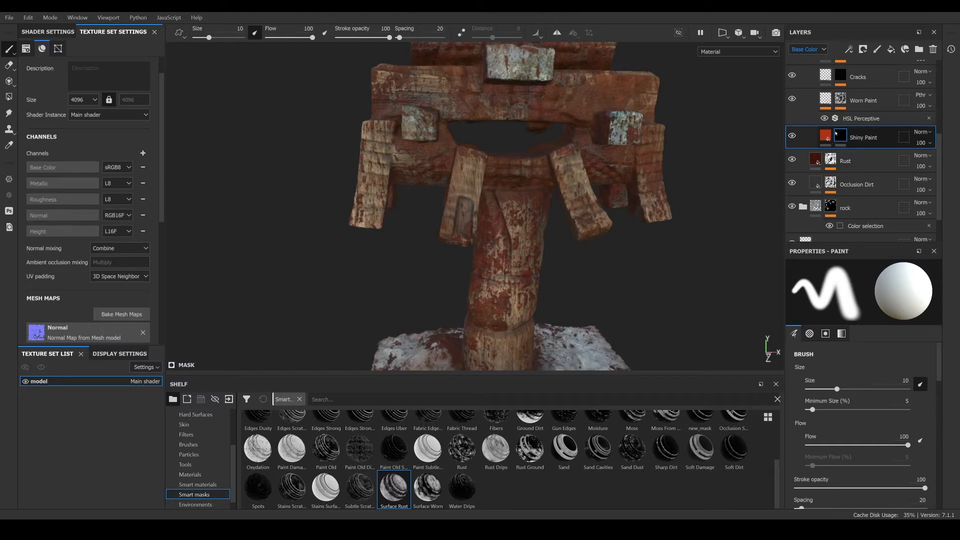
pyautogui.click(463, 448)
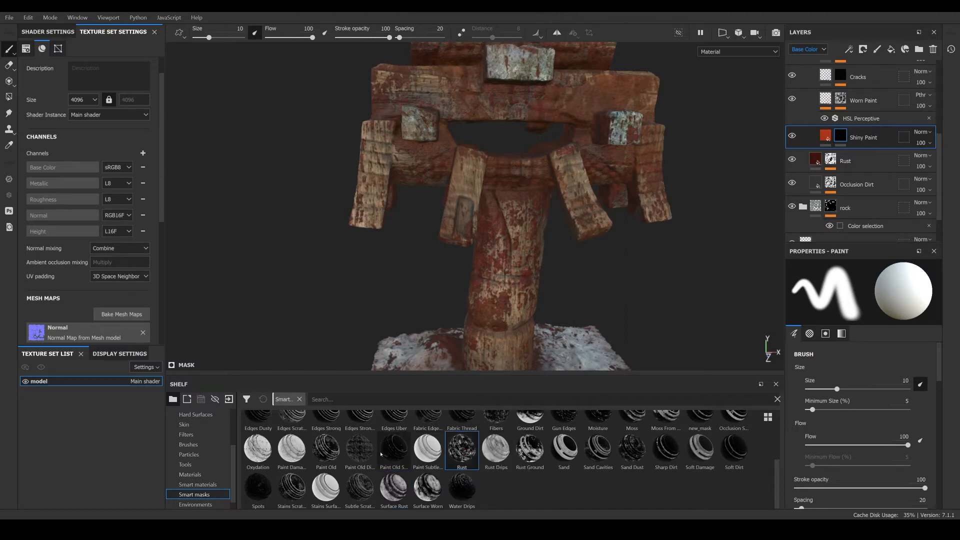
pyautogui.moveTo(331, 452)
pyautogui.mouseDown()
pyautogui.moveTo(573, 353)
pyautogui.moveTo(877, 161)
pyautogui.moveTo(868, 139)
pyautogui.mouseUp()
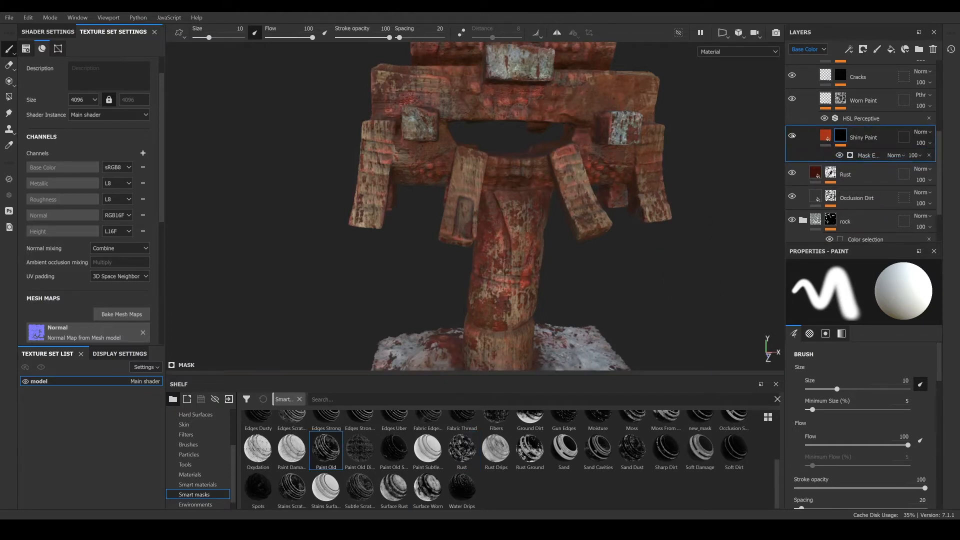
pyautogui.click(930, 156)
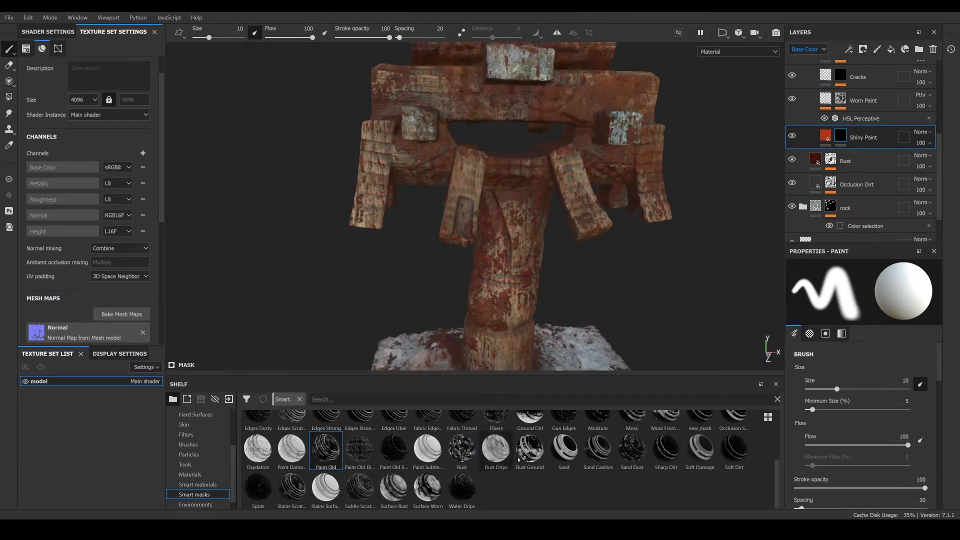
# - Apply the Rust Drips smart mask to the Shiny Paint layer's mask
pyautogui.moveTo(495, 452)
pyautogui.mouseDown()
pyautogui.moveTo(918, 150)
pyautogui.moveTo(878, 163)
pyautogui.moveTo(870, 140)
pyautogui.mouseUp()
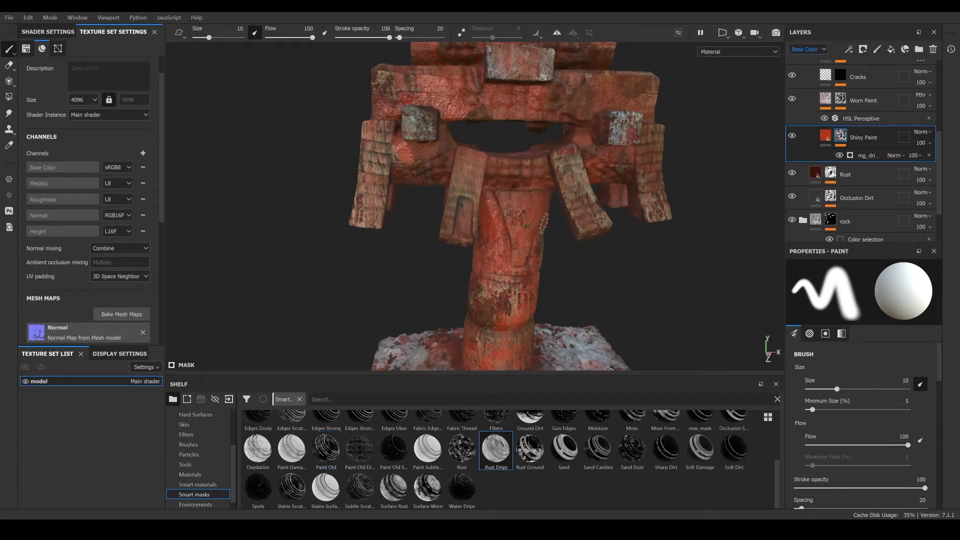
pyautogui.scroll(2, 525, 211)
pyautogui.keyDown('alt'); pyautogui.moveTo(532, 198); pyautogui.dragTo(525, 229); pyautogui.keyUp('alt')
pyautogui.scroll(2, 704, 186)
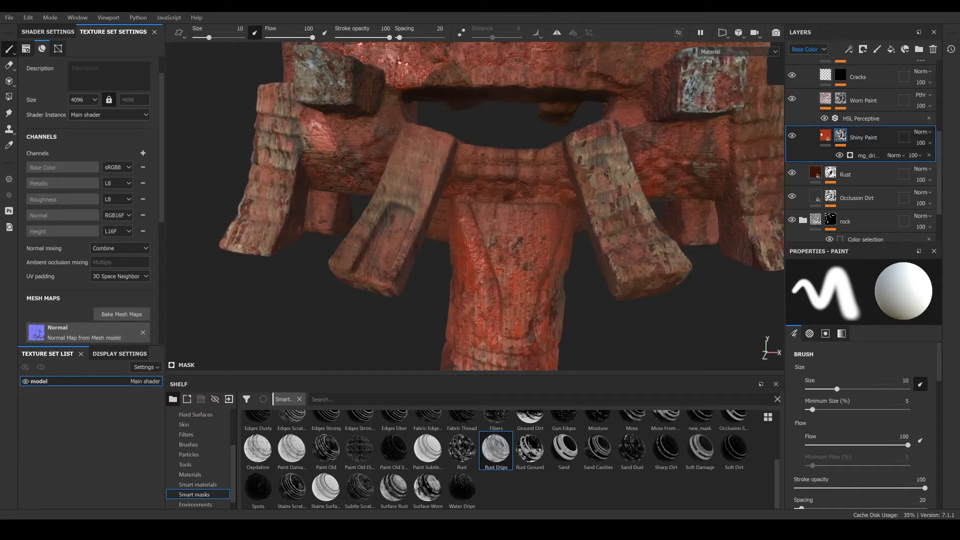
pyautogui.scroll(3, 478, 253)
pyautogui.scroll(-4, 477, 252)
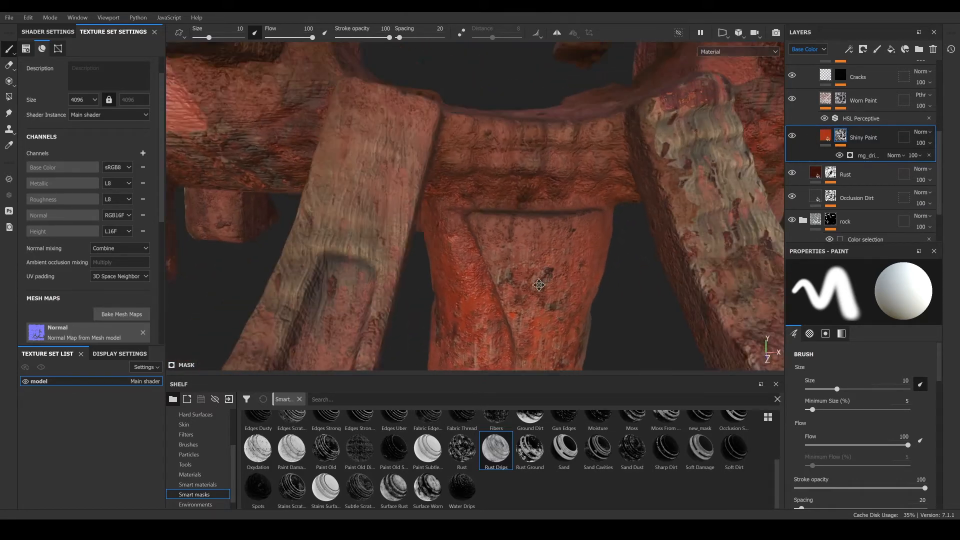
pyautogui.moveTo(522, 260)
pyautogui.keyDown('alt'); pyautogui.mouseDown()
pyautogui.moveTo(505, 240)
pyautogui.moveTo(521, 216)
pyautogui.moveTo(539, 262)
pyautogui.moveTo(500, 220)
pyautogui.moveTo(576, 210)
pyautogui.mouseUp(); pyautogui.keyUp('alt')
pyautogui.scroll(-3, 520, 215)
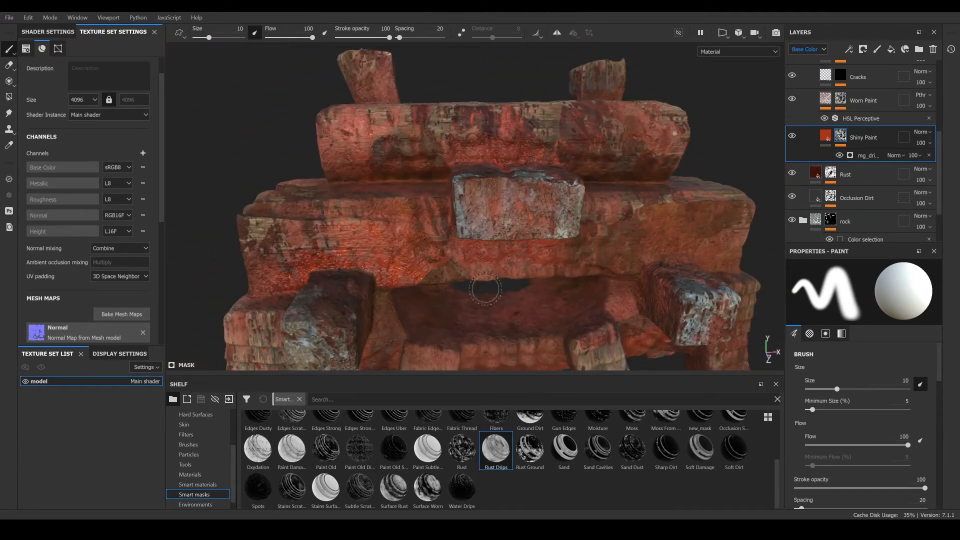
pyautogui.scroll(2, 776, 149)
# - Set the Shiny Paint layer's height value to 0.1057
pyautogui.click(825, 135)
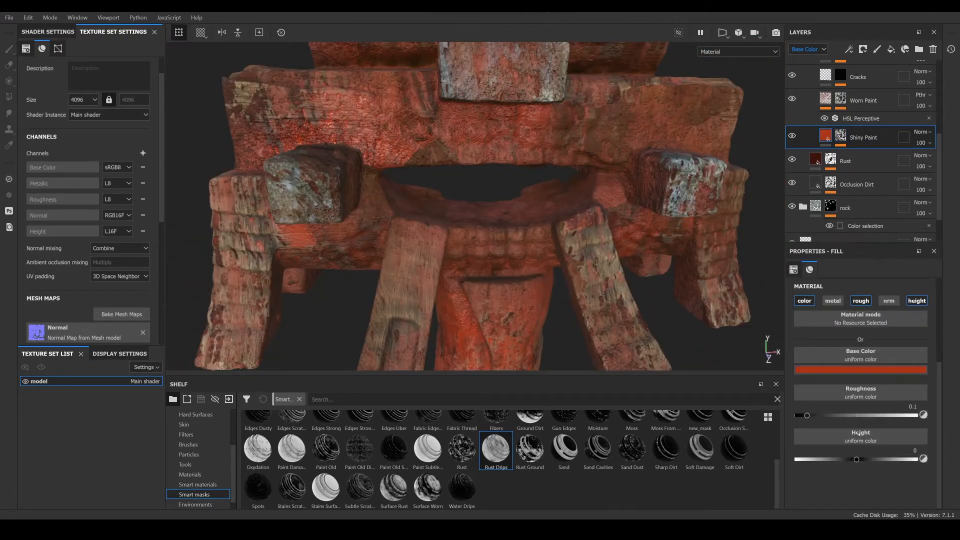
pyautogui.moveTo(872, 460); pyautogui.dragTo(873, 461)
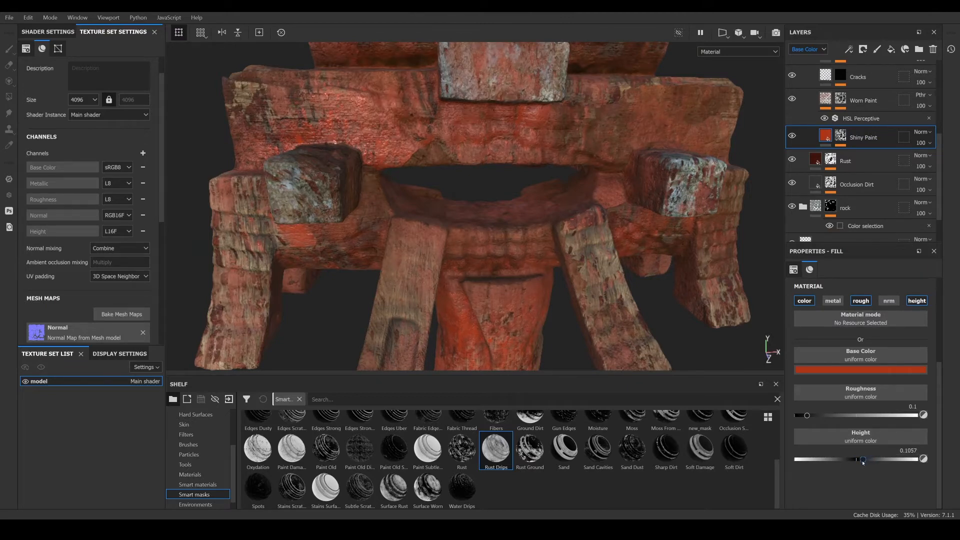
pyautogui.keyDown('alt'); pyautogui.moveTo(525, 345); pyautogui.dragTo(517, 210, button='middle'); pyautogui.keyUp('alt')
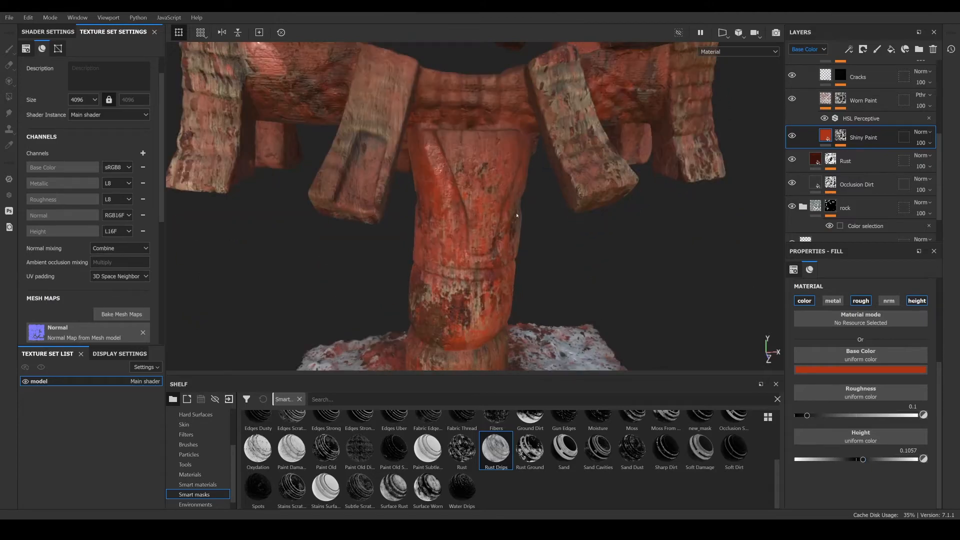
pyautogui.keyDown('alt'); pyautogui.moveTo(517, 211); pyautogui.dragTo(485, 237); pyautogui.keyUp('alt')
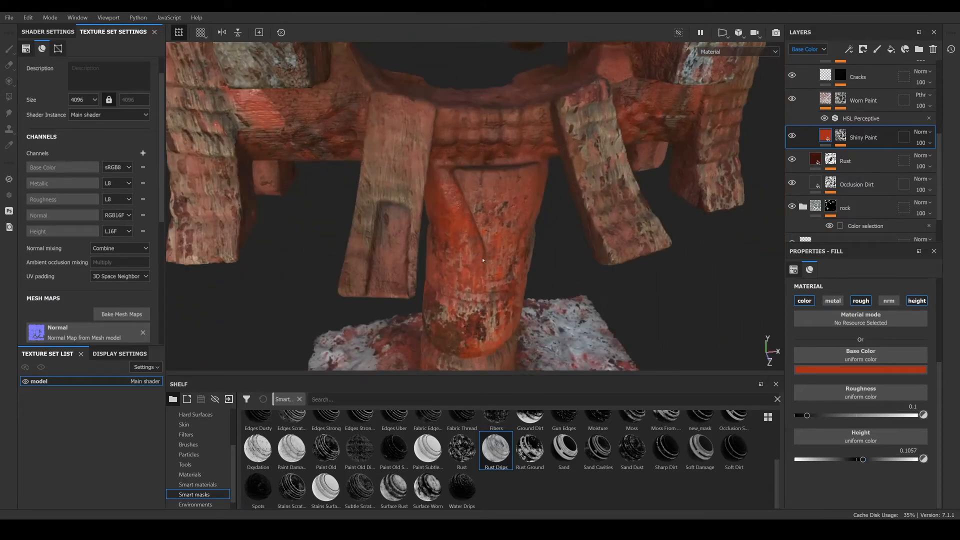
pyautogui.keyDown('alt'); pyautogui.moveTo(485, 238); pyautogui.dragTo(494, 305, button='middle'); pyautogui.keyUp('alt')
pyautogui.keyDown('alt'); pyautogui.moveTo(494, 305); pyautogui.dragTo(535, 285); pyautogui.keyUp('alt')
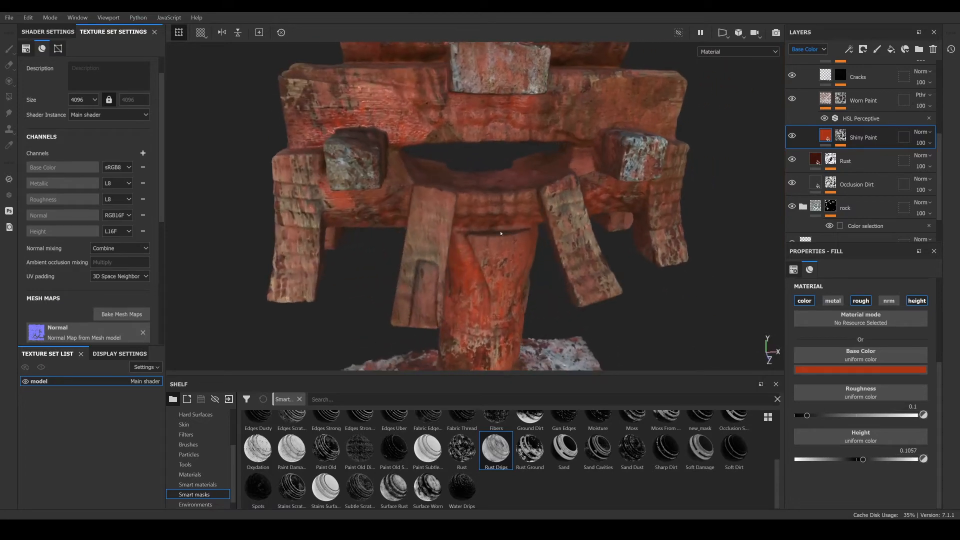
# - Add a paint effect to the Shiny Paint layer's mask
pyautogui.moveTo(808, 154); pyautogui.dragTo(841, 136)
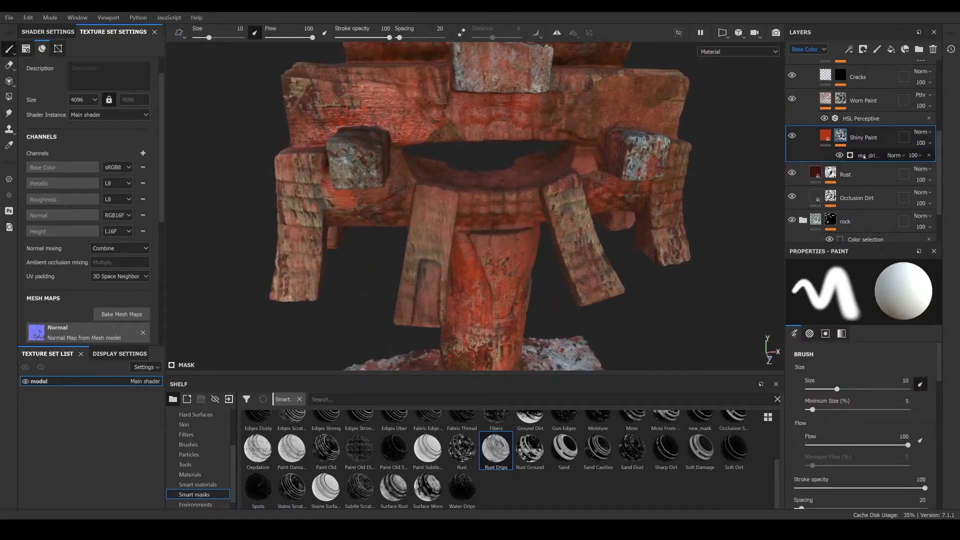
pyautogui.rightClick(840, 155)
pyautogui.click(861, 290)
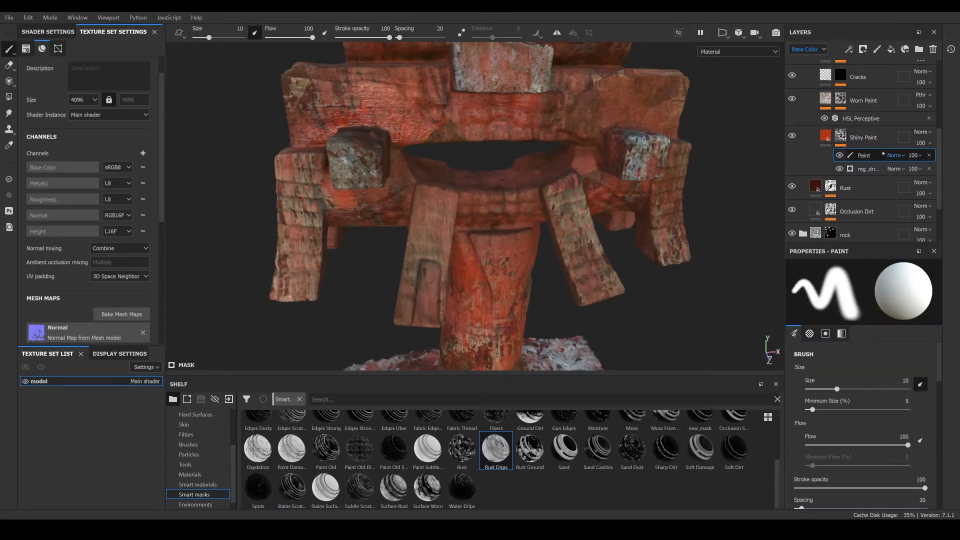
# - Set the brush alpha to Kyle Brush Presets alpha 12
pyautogui.scroll(-5, 845, 395)
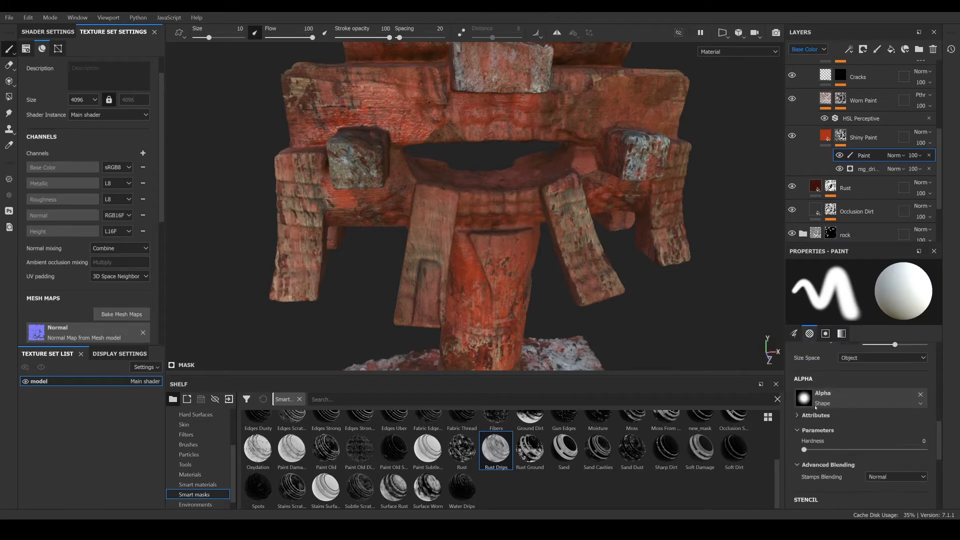
pyautogui.click(844, 398)
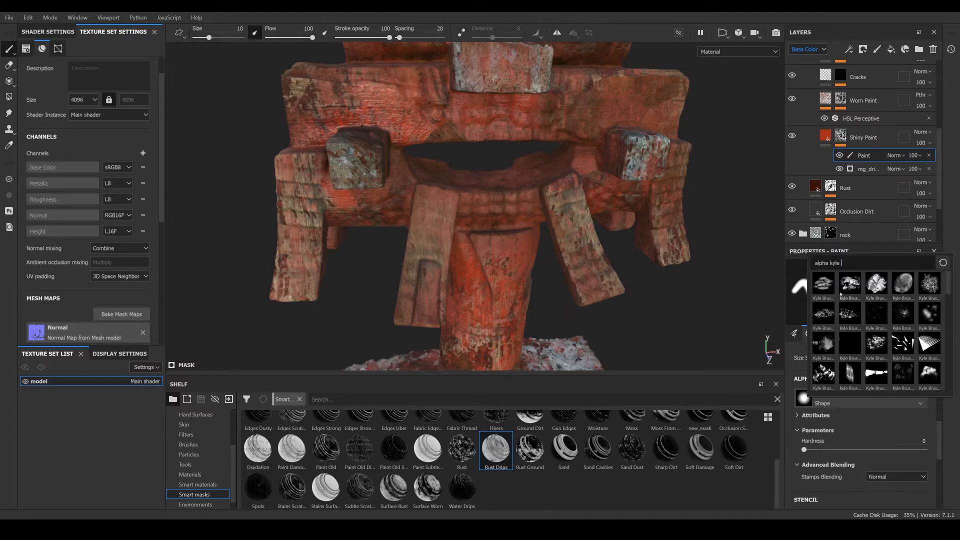
pyautogui.scroll(-3, 846, 292)
pyautogui.scroll(3, 868, 305)
pyautogui.moveTo(932, 283)
pyautogui.click(930, 282)
pyautogui.scroll(3, 500, 216)
pyautogui.scroll(-3, 501, 267)
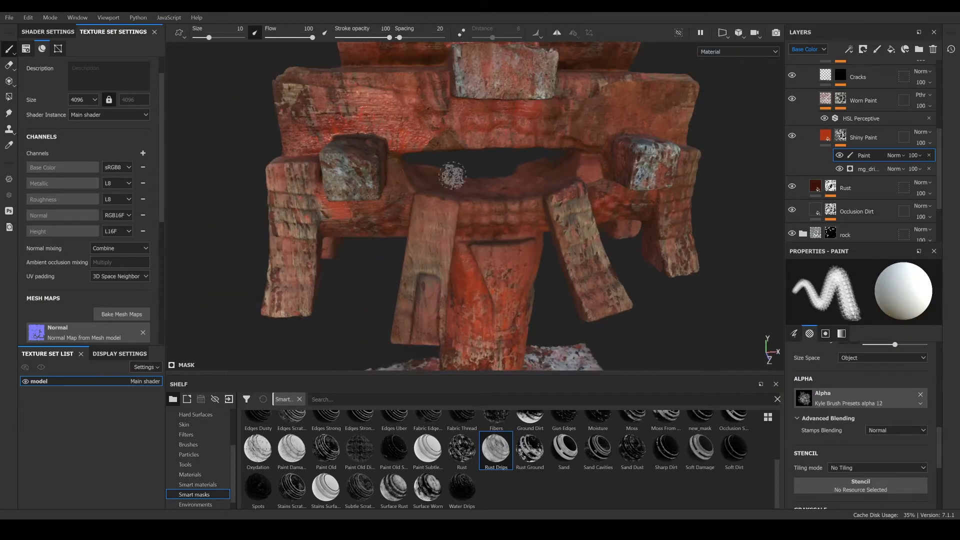
# - Paint worn patches into the Shiny Paint mask on the central pillar with brush size about 14
pyautogui.keyDown('ctrl'); pyautogui.moveTo(490, 262); pyautogui.dragTo(505, 299, button='right'); pyautogui.keyUp('ctrl')
pyautogui.keyDown('alt'); pyautogui.moveTo(520, 305); pyautogui.dragTo(510, 235); pyautogui.keyUp('alt')
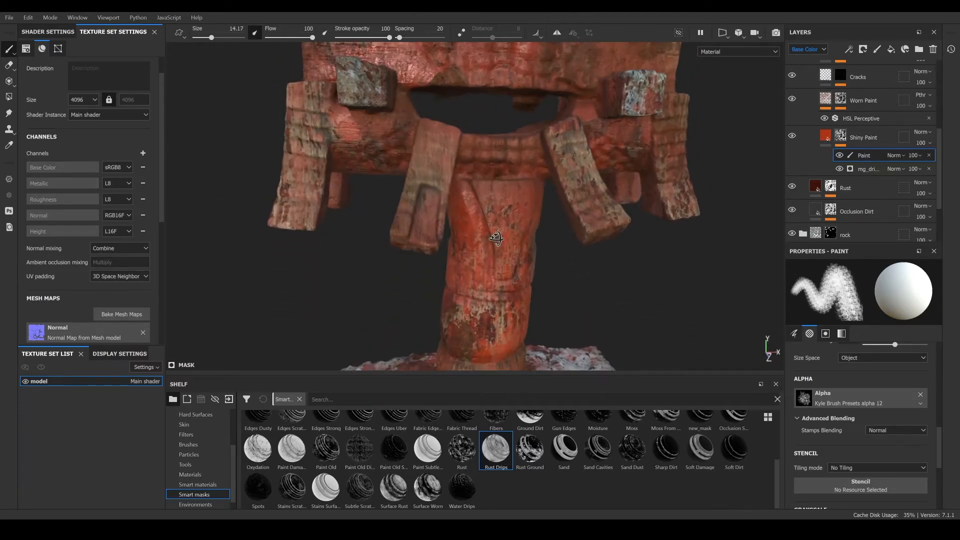
pyautogui.scroll(2, 493, 294)
pyautogui.moveTo(493, 294)
pyautogui.keyDown('alt'); pyautogui.mouseDown()
pyautogui.moveTo(464, 226)
pyautogui.moveTo(478, 273)
pyautogui.moveTo(462, 299)
pyautogui.mouseUp(); pyautogui.keyUp('alt')
pyautogui.scroll(2, 466, 293)
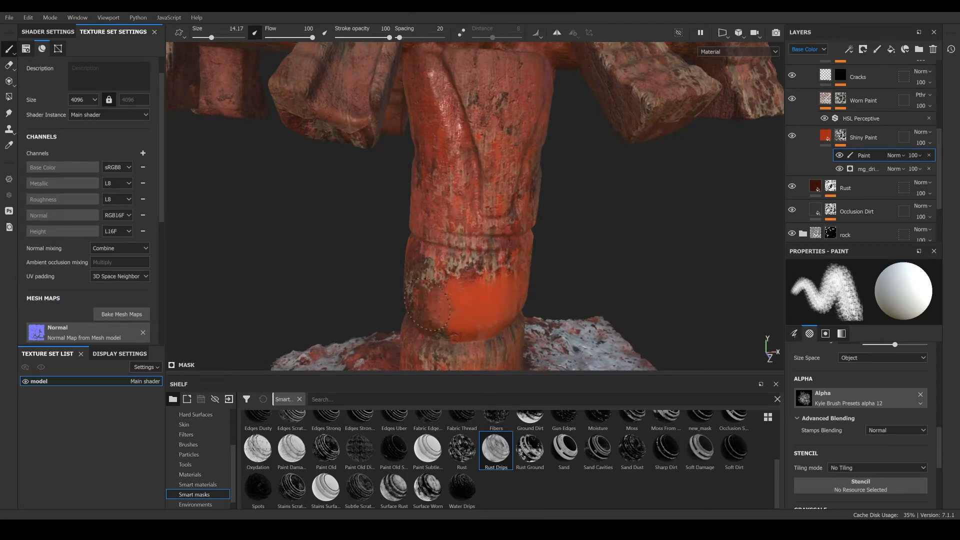
pyautogui.moveTo(446, 282)
pyautogui.keyDown('alt'); pyautogui.mouseDown()
pyautogui.moveTo(468, 278)
pyautogui.moveTo(429, 295)
pyautogui.mouseUp(); pyautogui.keyUp('alt')
pyautogui.keyDown('alt'); pyautogui.moveTo(429, 294); pyautogui.dragTo(435, 366, button='middle'); pyautogui.keyUp('alt')
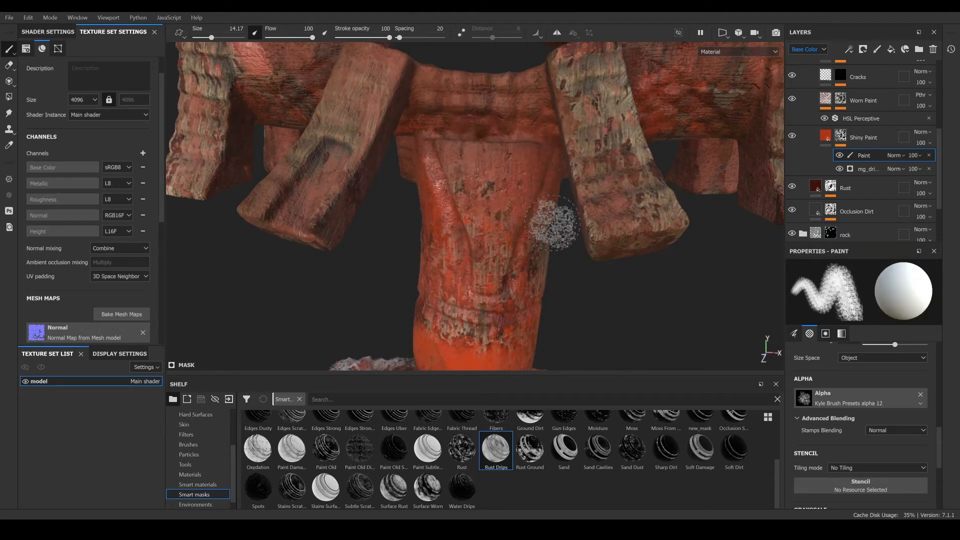
pyautogui.scroll(-3, 470, 168)
pyautogui.keyDown('alt'); pyautogui.moveTo(506, 295); pyautogui.dragTo(488, 134, button='middle'); pyautogui.keyUp('alt')
# - Paint worn patches into the Shiny Paint mask around the pillar's lower base block
pyautogui.moveTo(468, 247)
pyautogui.keyDown('alt'); pyautogui.mouseDown()
pyautogui.moveTo(445, 254)
pyautogui.moveTo(481, 257)
pyautogui.mouseUp(); pyautogui.keyUp('alt')
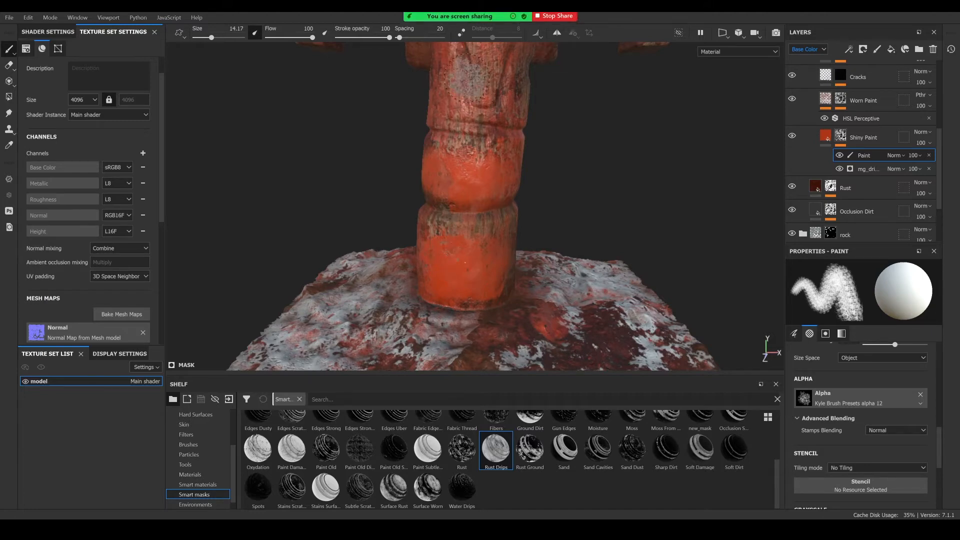
pyautogui.keyDown('alt'); pyautogui.moveTo(530, 250); pyautogui.dragTo(490, 244); pyautogui.keyUp('alt')
pyautogui.keyDown('alt'); pyautogui.moveTo(489, 244); pyautogui.dragTo(485, 258, button='middle'); pyautogui.keyUp('alt')
pyautogui.scroll(2, 485, 258)
pyautogui.keyDown('alt'); pyautogui.moveTo(484, 258); pyautogui.dragTo(514, 270); pyautogui.keyUp('alt')
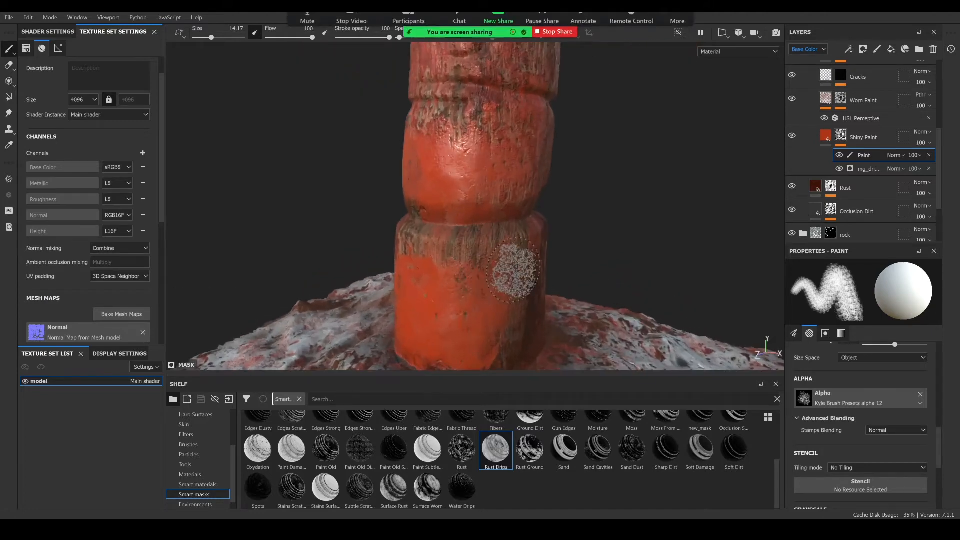
pyautogui.moveTo(435, 276)
pyautogui.keyDown('alt'); pyautogui.mouseDown()
pyautogui.moveTo(455, 268)
pyautogui.moveTo(485, 283)
pyautogui.mouseUp(); pyautogui.keyUp('alt')
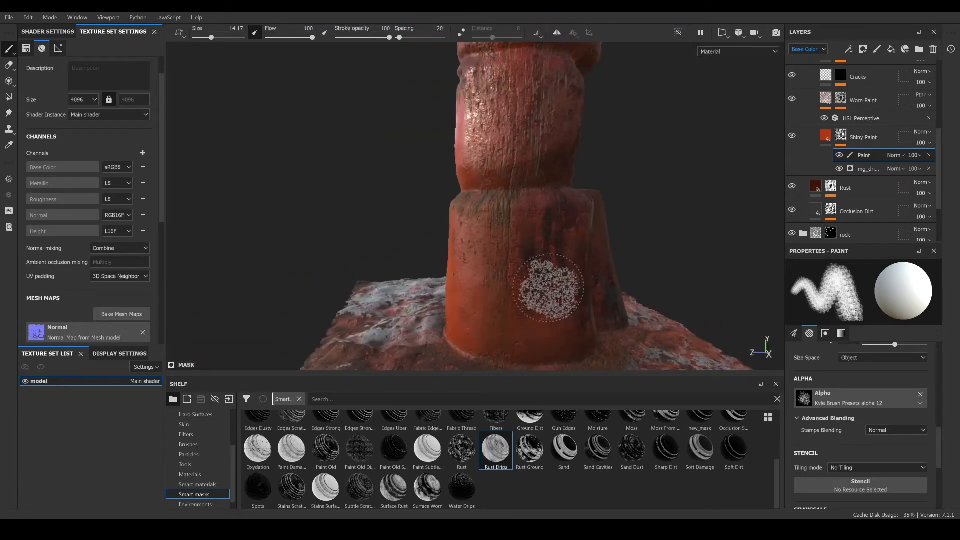
pyautogui.moveTo(547, 282)
pyautogui.keyDown('alt'); pyautogui.mouseDown()
pyautogui.moveTo(435, 272)
pyautogui.moveTo(418, 283)
pyautogui.mouseUp(); pyautogui.keyUp('alt')
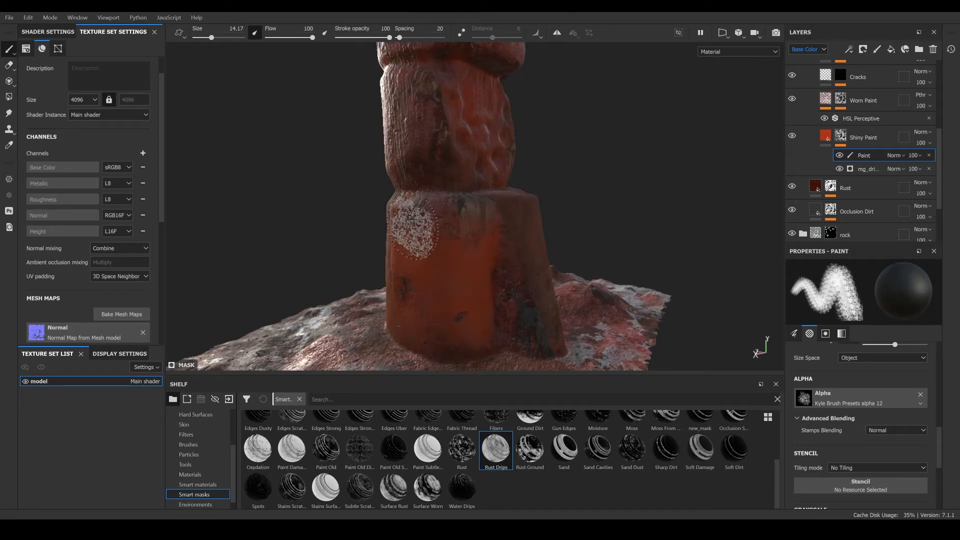
pyautogui.moveTo(495, 300)
pyautogui.keyDown('alt'); pyautogui.mouseDown()
pyautogui.moveTo(502, 268)
pyautogui.moveTo(450, 253)
pyautogui.moveTo(494, 225)
pyautogui.moveTo(488, 270)
pyautogui.moveTo(431, 275)
pyautogui.moveTo(641, 247)
pyautogui.moveTo(534, 293)
pyautogui.moveTo(493, 274)
pyautogui.moveTo(519, 278)
pyautogui.moveTo(503, 266)
pyautogui.moveTo(519, 266)
pyautogui.moveTo(576, 305)
pyautogui.moveTo(440, 275)
pyautogui.moveTo(525, 275)
pyautogui.moveTo(482, 285)
pyautogui.moveTo(503, 288)
pyautogui.mouseUp(); pyautogui.keyUp('alt')
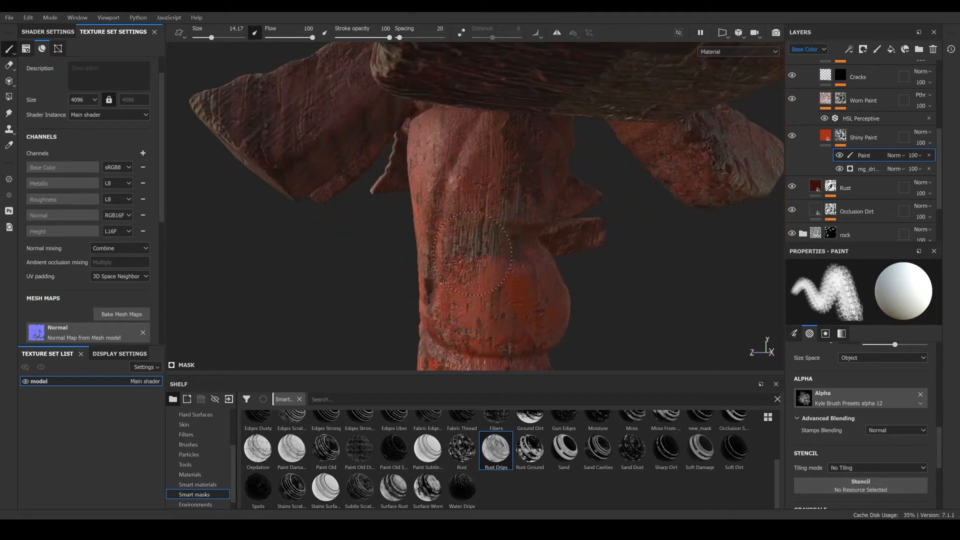
pyautogui.moveTo(476, 253)
pyautogui.keyDown('alt'); pyautogui.mouseDown()
pyautogui.moveTo(407, 285)
pyautogui.moveTo(572, 306)
pyautogui.moveTo(580, 294)
pyautogui.moveTo(519, 278)
pyautogui.moveTo(456, 302)
pyautogui.moveTo(432, 265)
pyautogui.moveTo(436, 273)
pyautogui.mouseUp(); pyautogui.keyUp('alt')
pyautogui.scroll(3, 519, 278)
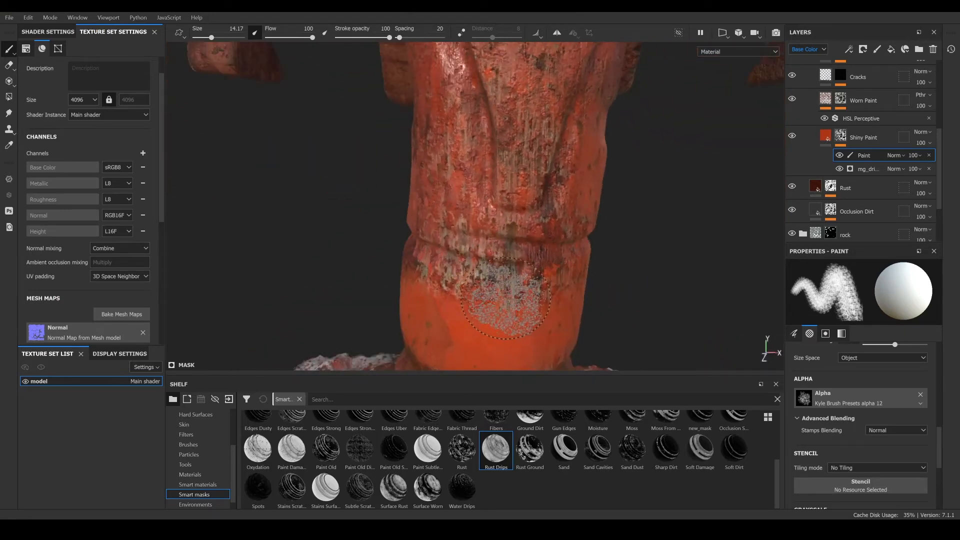
pyautogui.moveTo(506, 299)
pyautogui.keyDown('alt'); pyautogui.mouseDown()
pyautogui.moveTo(532, 286)
pyautogui.moveTo(508, 295)
pyautogui.moveTo(489, 281)
pyautogui.moveTo(533, 278)
pyautogui.mouseUp(); pyautogui.keyUp('alt')
pyautogui.scroll(-3, 532, 285)
pyautogui.keyDown('alt'); pyautogui.moveTo(453, 277); pyautogui.dragTo(482, 274); pyautogui.keyUp('alt')
pyautogui.scroll(3, 485, 230)
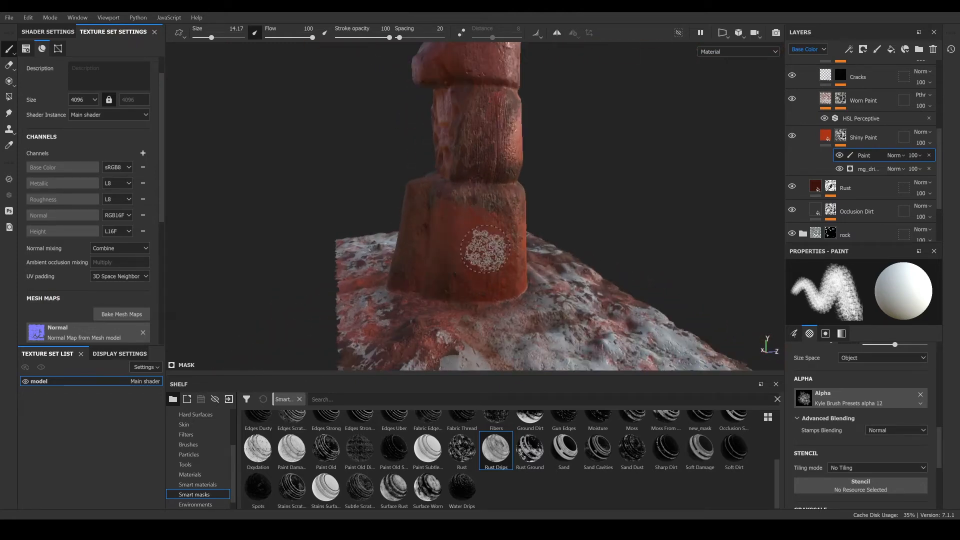
# - Paint further worn patches into the Shiny Paint mask around the pillar base and the upper crossbeams
pyautogui.scroll(-3, 485, 249)
pyautogui.keyDown('alt'); pyautogui.moveTo(485, 249); pyautogui.dragTo(450, 220); pyautogui.keyUp('alt')
pyautogui.keyDown('alt'); pyautogui.moveTo(451, 200); pyautogui.dragTo(446, 330, button='middle'); pyautogui.keyUp('alt')
pyautogui.keyDown('alt'); pyautogui.moveTo(466, 250); pyautogui.dragTo(389, 245); pyautogui.keyUp('alt')
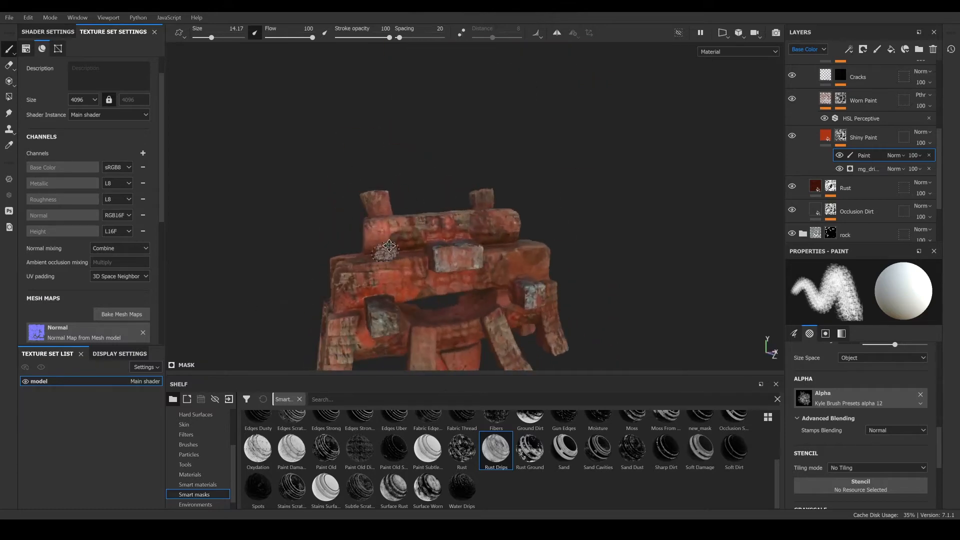
pyautogui.keyDown('alt'); pyautogui.moveTo(389, 246); pyautogui.dragTo(396, 187, button='middle'); pyautogui.keyUp('alt')
pyautogui.keyDown('alt'); pyautogui.moveTo(395, 188); pyautogui.dragTo(389, 261); pyautogui.keyUp('alt')
pyautogui.scroll(3, 450, 236)
pyautogui.keyDown('alt'); pyautogui.moveTo(470, 205); pyautogui.dragTo(445, 183); pyautogui.keyUp('alt')
pyautogui.keyDown('alt'); pyautogui.moveTo(597, 151); pyautogui.dragTo(503, 98); pyautogui.keyUp('alt')
pyautogui.moveTo(503, 97)
pyautogui.keyDown('alt'); pyautogui.mouseDown(button='middle')
pyautogui.moveTo(501, 158)
pyautogui.moveTo(461, 197)
pyautogui.mouseUp(button='middle'); pyautogui.keyUp('alt')
pyautogui.keyDown('alt'); pyautogui.moveTo(460, 197); pyautogui.dragTo(475, 189); pyautogui.keyUp('alt')
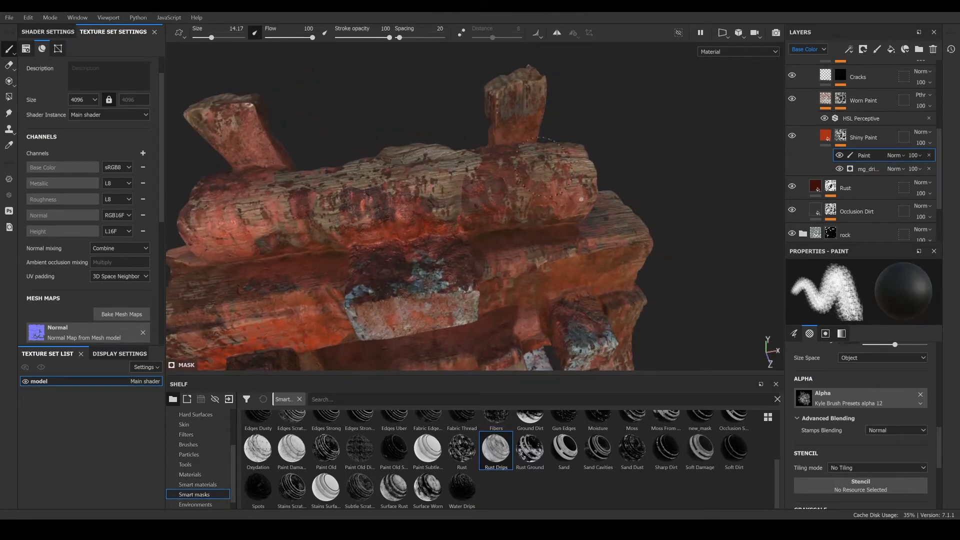
# - Lower the brush stroke opacity to 56
pyautogui.moveTo(389, 38); pyautogui.dragTo(367, 39)
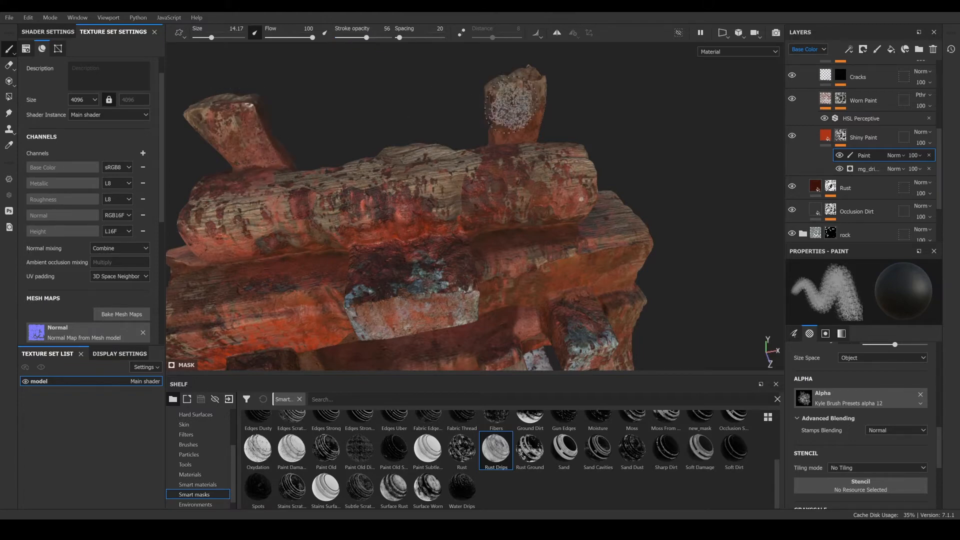
pyautogui.keyDown('alt'); pyautogui.moveTo(311, 290); pyautogui.dragTo(419, 218); pyautogui.keyUp('alt')
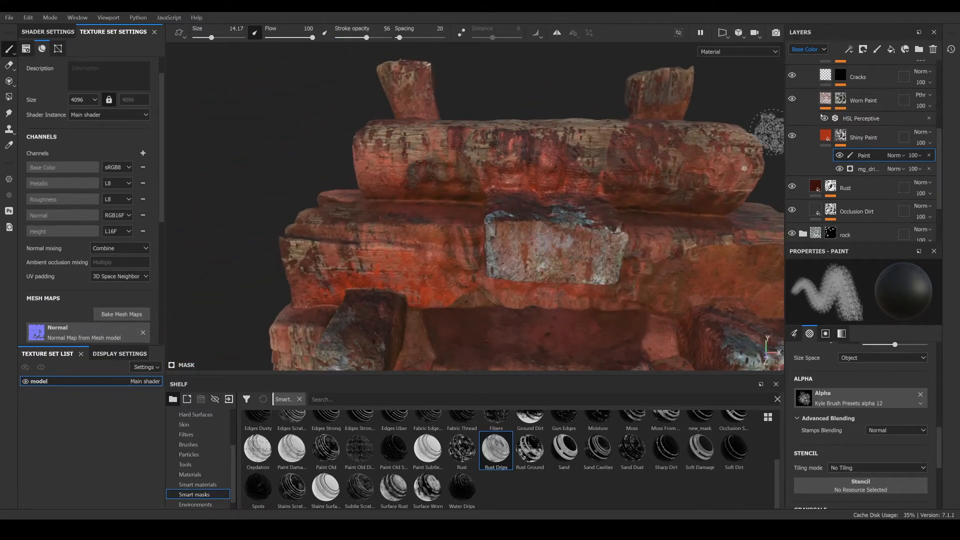
pyautogui.scroll(2, 872, 117)
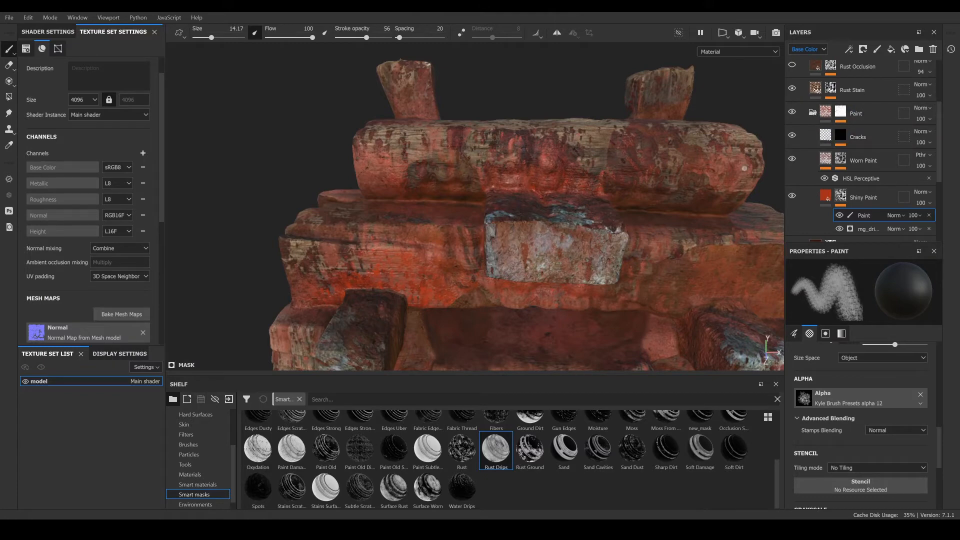
# - Move the rock folder out of the paint group to the top of the layer stack, above Steel Painted Worn
pyautogui.click(813, 112)
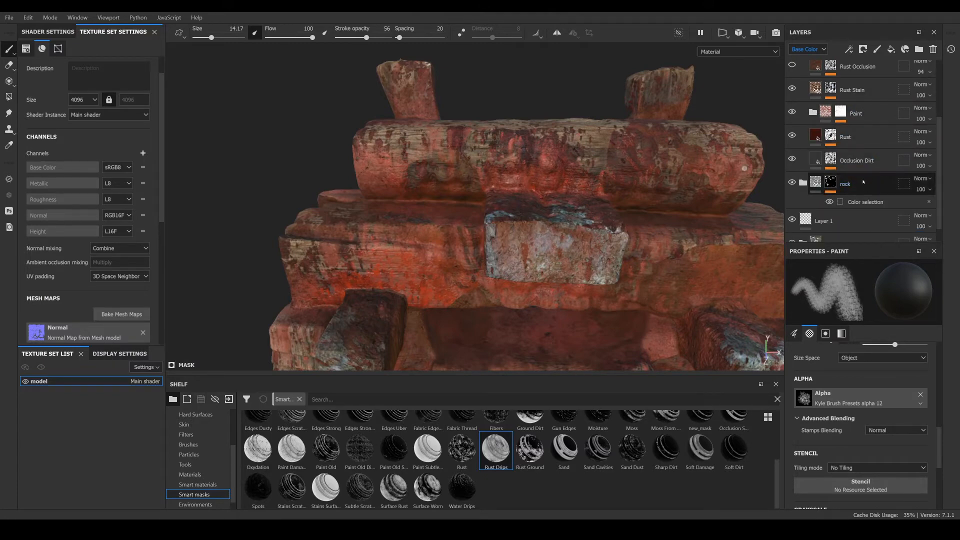
pyautogui.moveTo(863, 182)
pyautogui.mouseDown()
pyautogui.moveTo(858, 99)
pyautogui.moveTo(875, 67)
pyautogui.moveTo(857, 93)
pyautogui.moveTo(860, 64)
pyautogui.moveTo(850, 183)
pyautogui.mouseUp()
pyautogui.scroll(3, 851, 175)
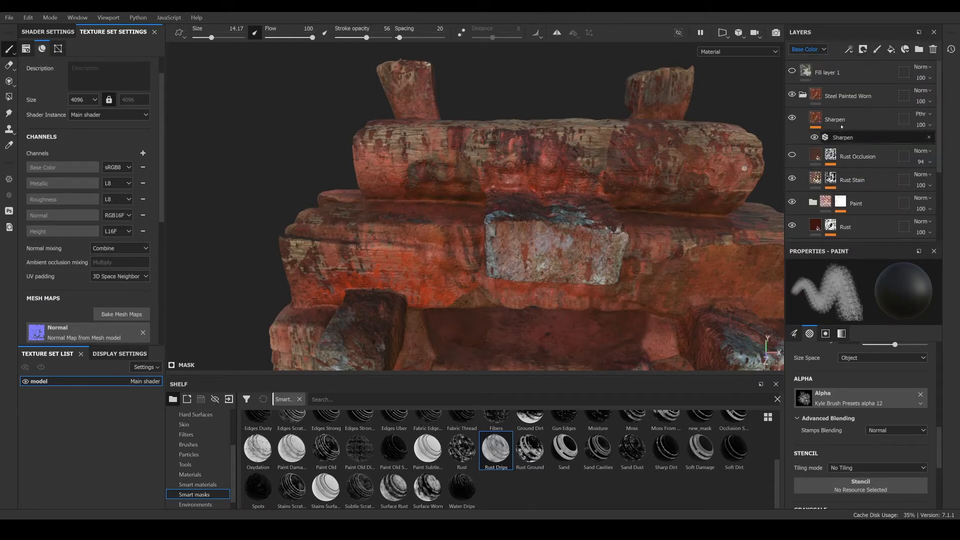
pyautogui.click(804, 95)
pyautogui.moveTo(861, 120)
pyautogui.mouseDown()
pyautogui.moveTo(856, 79)
pyautogui.moveTo(853, 92)
pyautogui.mouseUp()
pyautogui.scroll(2, 500, 239)
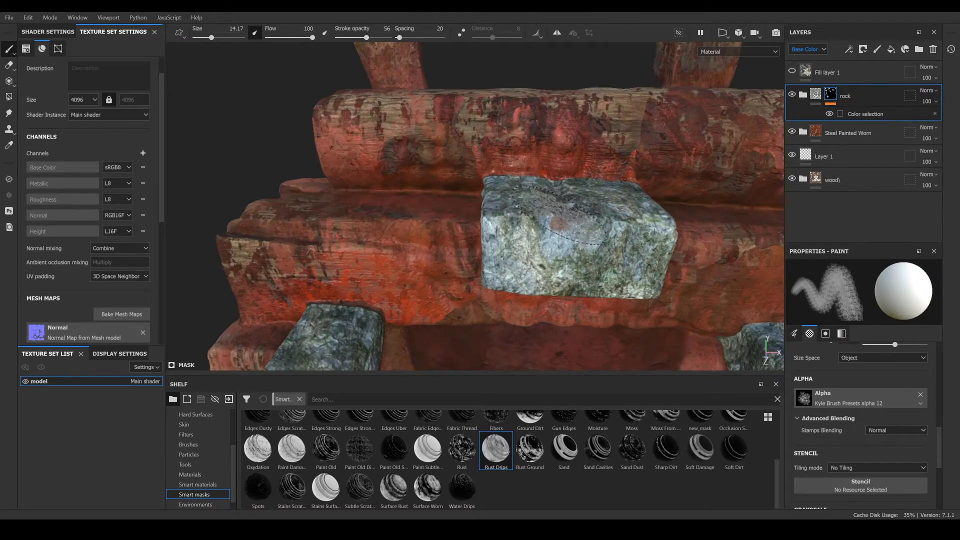
# - Reselect the paint effect in the Shiny Paint layer's mask inside the Steel Painted Worn and Paint folders
pyautogui.moveTo(603, 215)
pyautogui.keyDown('alt'); pyautogui.mouseDown()
pyautogui.moveTo(575, 166)
pyautogui.moveTo(542, 204)
pyautogui.mouseUp(); pyautogui.keyUp('alt')
pyautogui.scroll(-2, 543, 204)
pyautogui.keyDown('alt'); pyautogui.moveTo(542, 204); pyautogui.dragTo(510, 222, button='middle'); pyautogui.keyUp('alt')
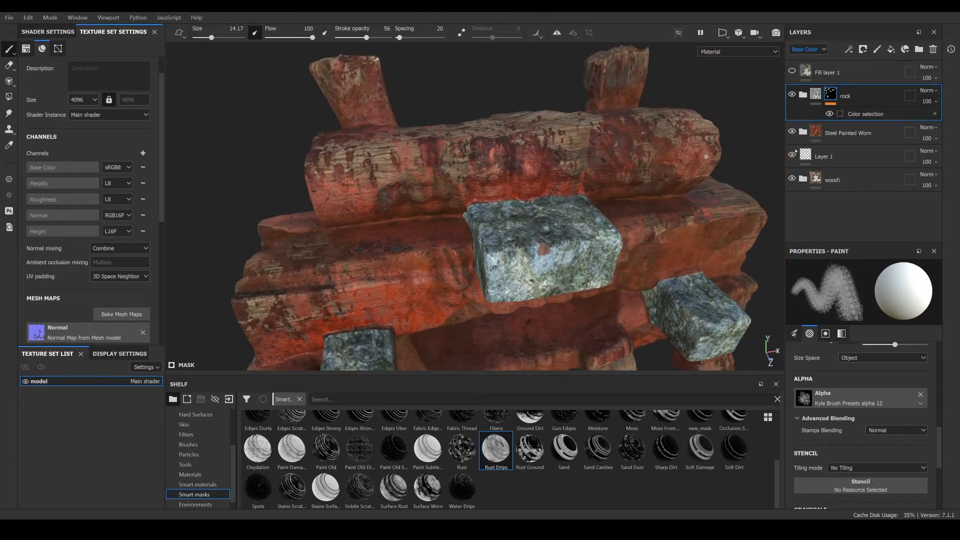
pyautogui.click(804, 131)
pyautogui.scroll(-3, 826, 150)
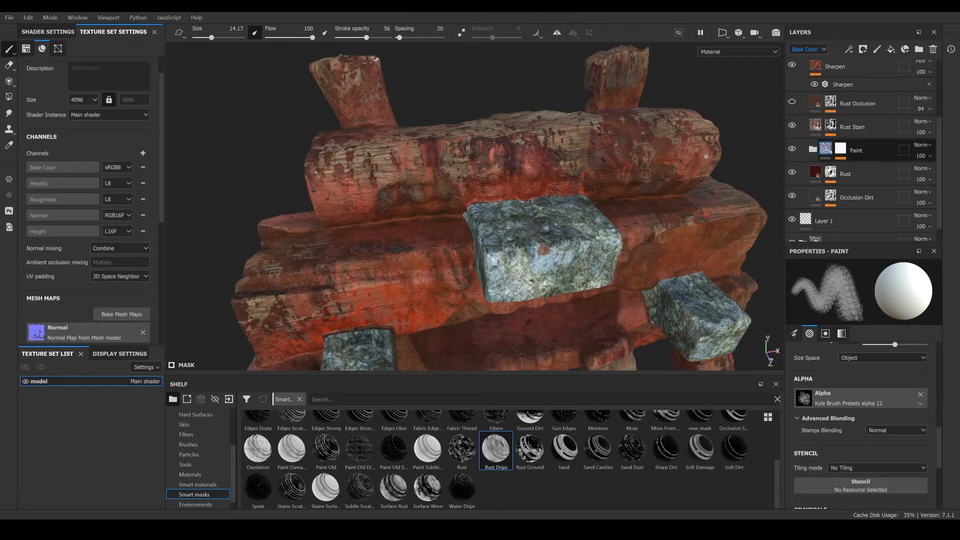
pyautogui.scroll(1, 831, 151)
pyautogui.click(835, 183)
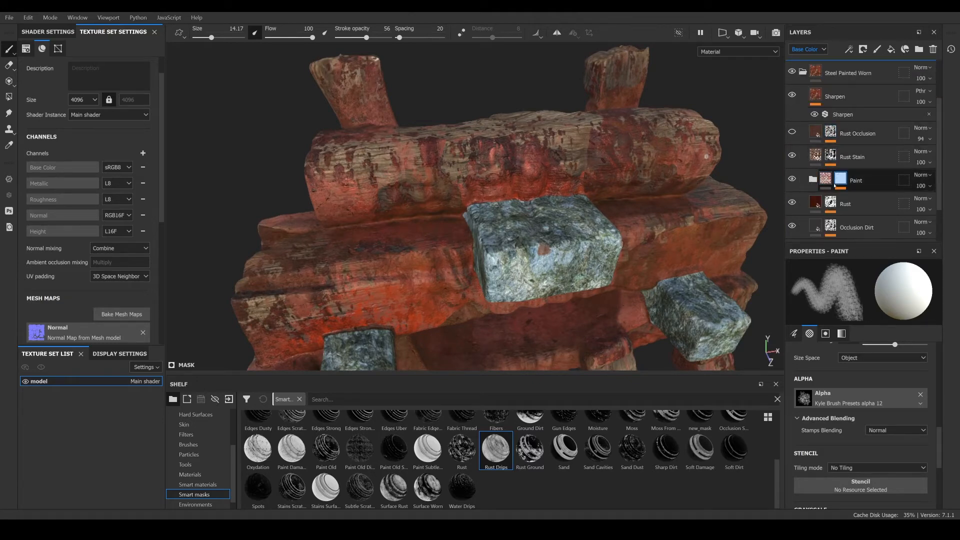
pyautogui.scroll(-1, 835, 185)
pyautogui.click(814, 150)
pyautogui.scroll(-2, 845, 165)
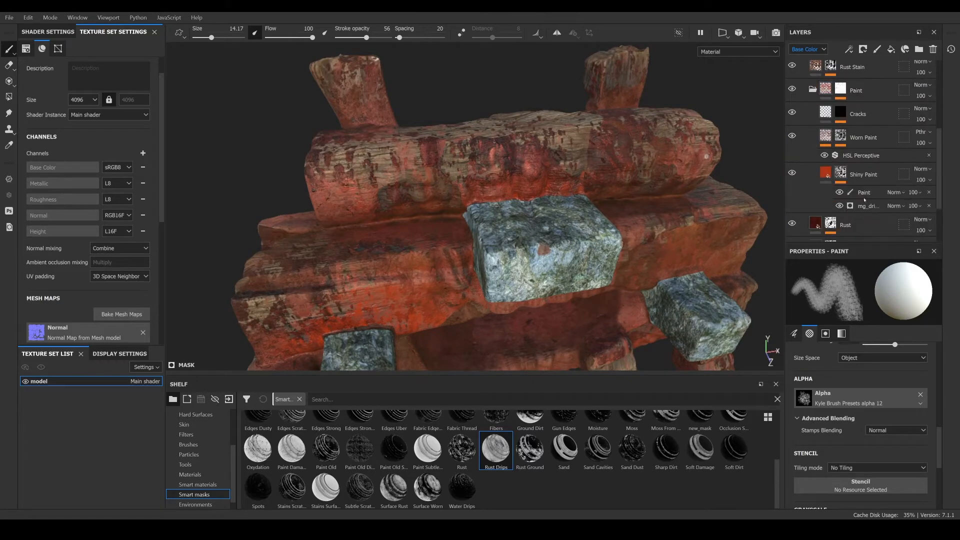
pyautogui.click(864, 196)
# - Toggle the mask brush color and paint worn patches into the Shiny Paint mask on the lower beams and legs
pyautogui.moveTo(418, 222)
pyautogui.keyDown('alt'); pyautogui.mouseDown()
pyautogui.moveTo(500, 244)
pyautogui.moveTo(566, 278)
pyautogui.moveTo(527, 250)
pyautogui.mouseUp(); pyautogui.keyUp('alt')
pyautogui.moveTo(484, 205); pyautogui.dragTo(488, 216)
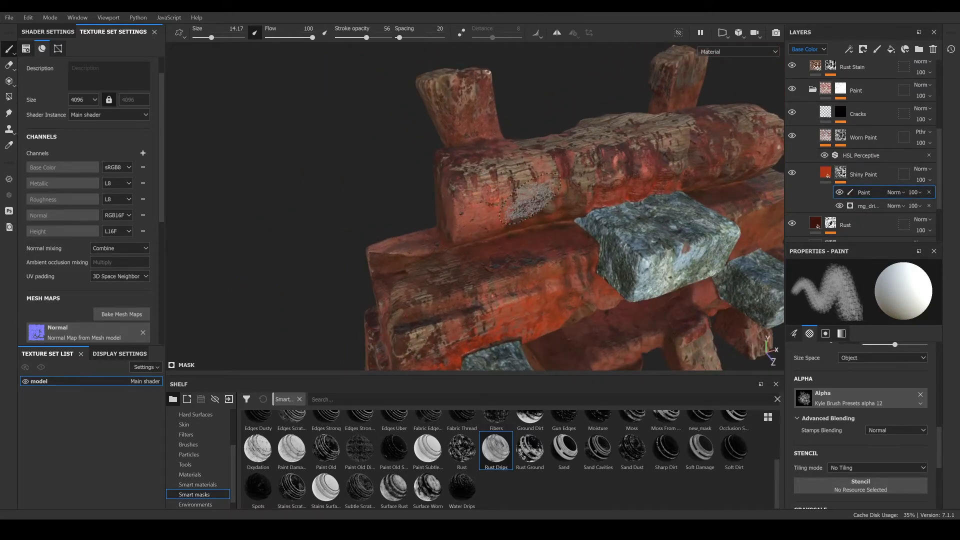
pyautogui.press('x')
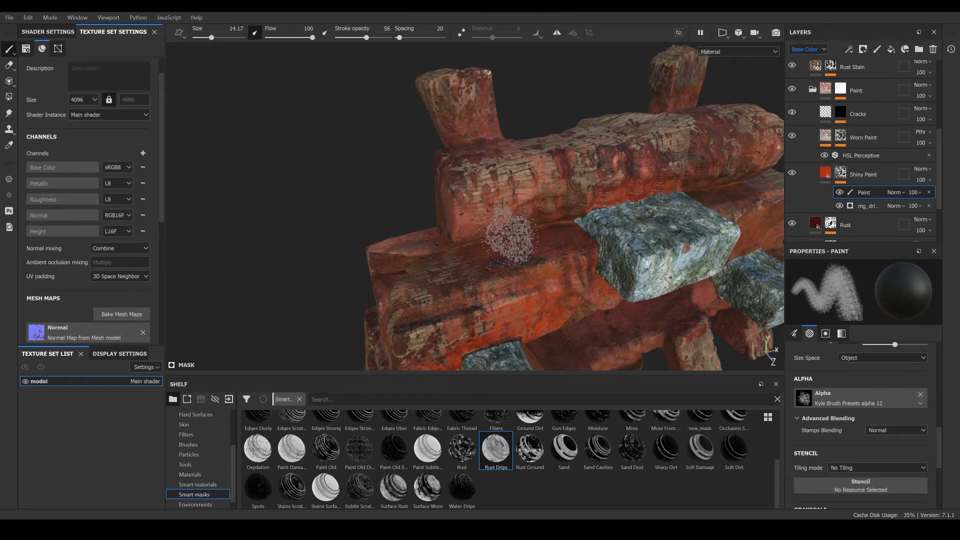
pyautogui.moveTo(510, 232)
pyautogui.keyDown('alt'); pyautogui.mouseDown()
pyautogui.moveTo(487, 210)
pyautogui.moveTo(473, 166)
pyautogui.mouseUp(); pyautogui.keyUp('alt')
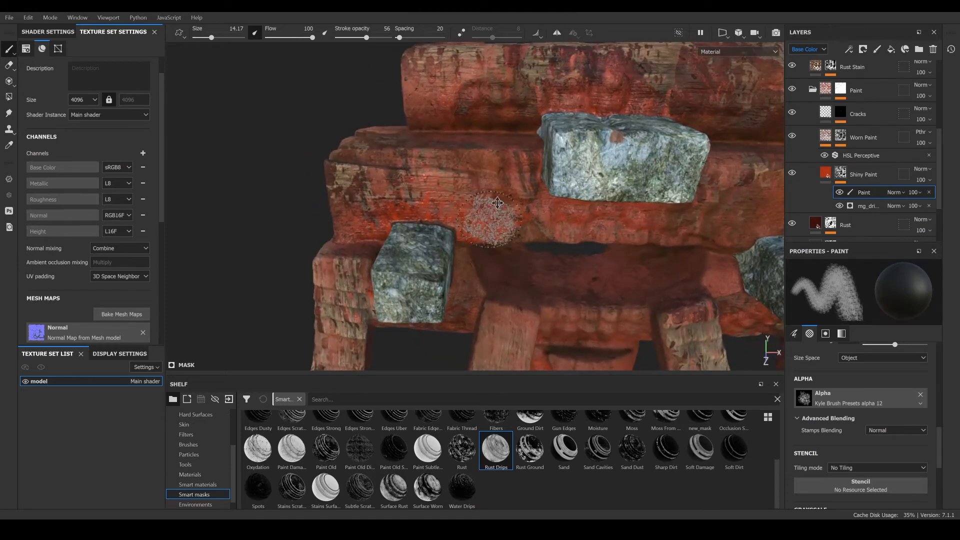
pyautogui.moveTo(497, 203)
pyautogui.keyDown('alt'); pyautogui.mouseDown(button='middle')
pyautogui.moveTo(500, 115)
pyautogui.moveTo(490, 82)
pyautogui.mouseUp(button='middle'); pyautogui.keyUp('alt')
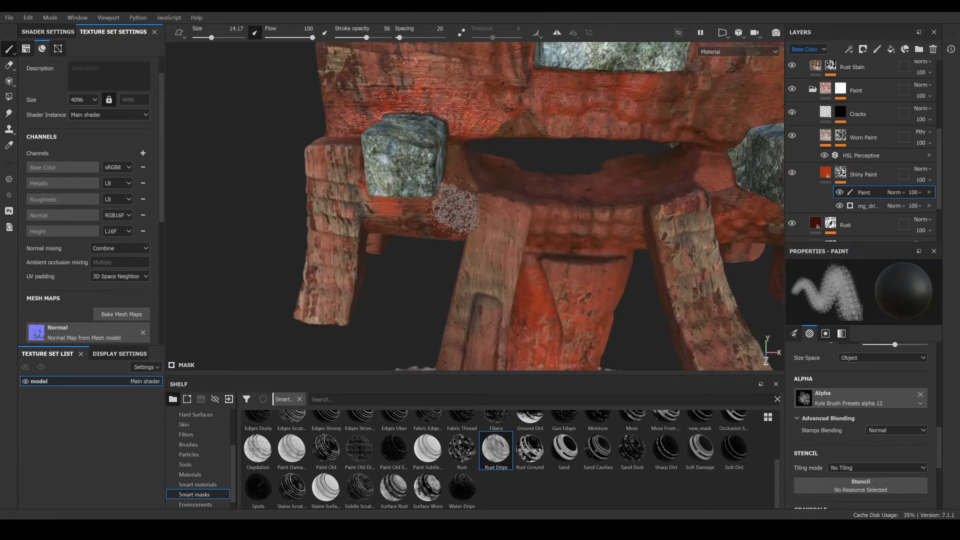
pyautogui.moveTo(515, 225)
pyautogui.keyDown('alt'); pyautogui.mouseDown()
pyautogui.moveTo(524, 226)
pyautogui.moveTo(431, 261)
pyautogui.mouseUp(); pyautogui.keyUp('alt')
pyautogui.keyDown('alt'); pyautogui.moveTo(165, 243); pyautogui.dragTo(34, 238); pyautogui.keyUp('alt')
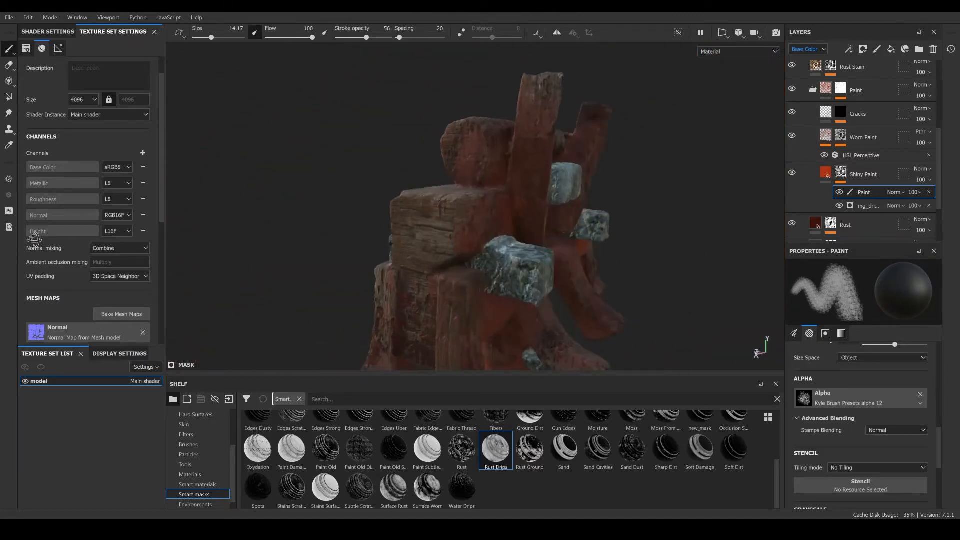
pyautogui.keyDown('alt'); pyautogui.moveTo(430, 255); pyautogui.dragTo(250, 255); pyautogui.keyUp('alt')
pyautogui.keyDown('shift'); pyautogui.moveTo(490, 258); pyautogui.dragTo(620, 260, button='right'); pyautogui.keyUp('shift')
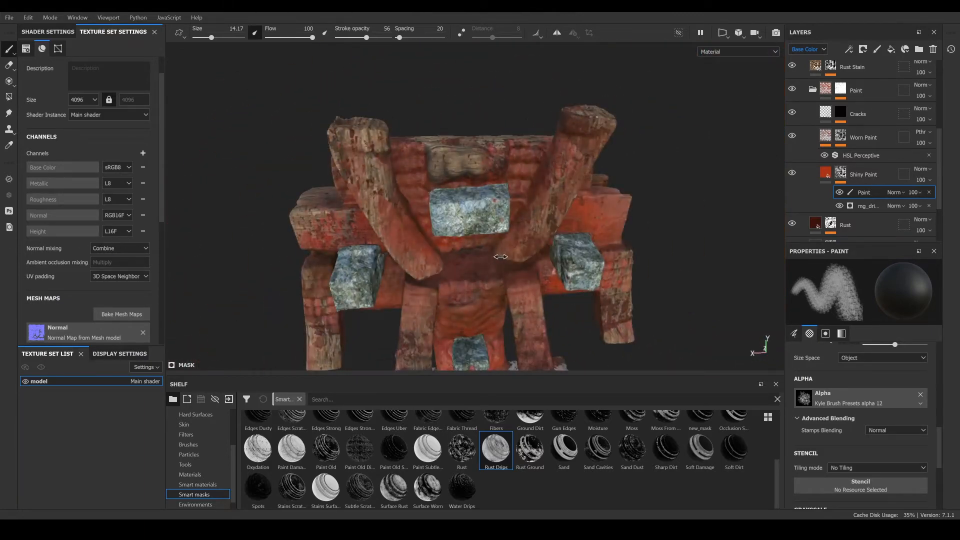
pyautogui.keyDown('alt'); pyautogui.moveTo(523, 157); pyautogui.dragTo(517, 219, button='middle'); pyautogui.keyUp('alt')
pyautogui.scroll(2, 517, 219)
pyautogui.scroll(2, 517, 218)
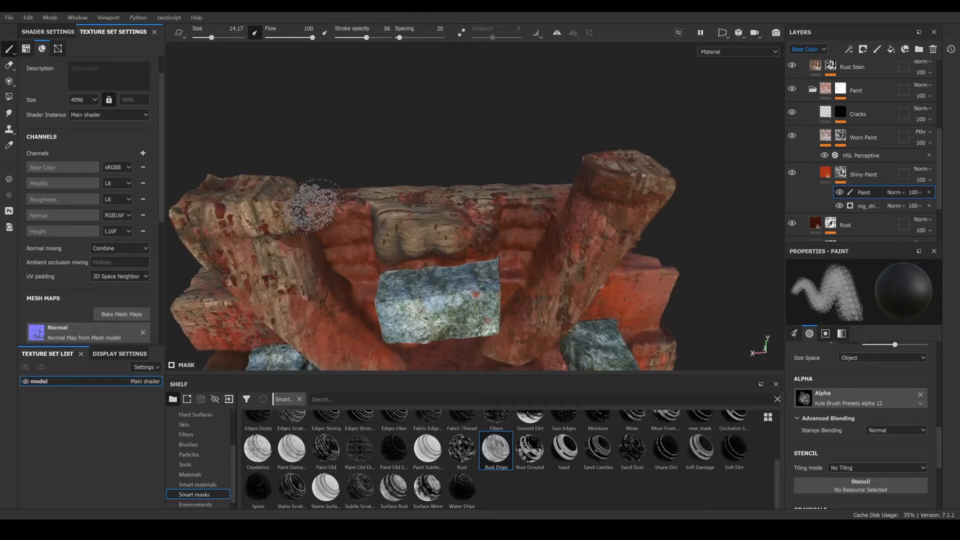
# - Add a paint effect to the Rust layer's mask
pyautogui.scroll(-1, 850, 192)
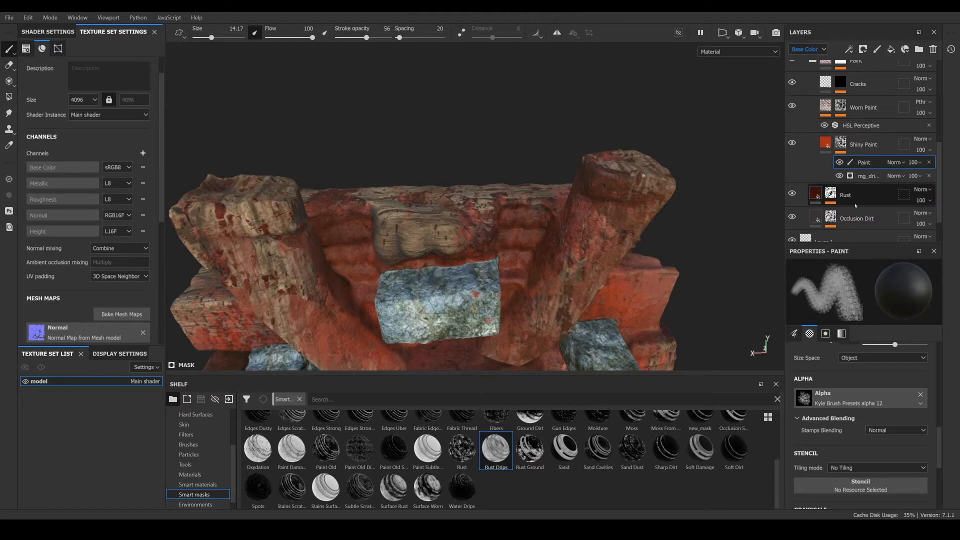
pyautogui.click(831, 195)
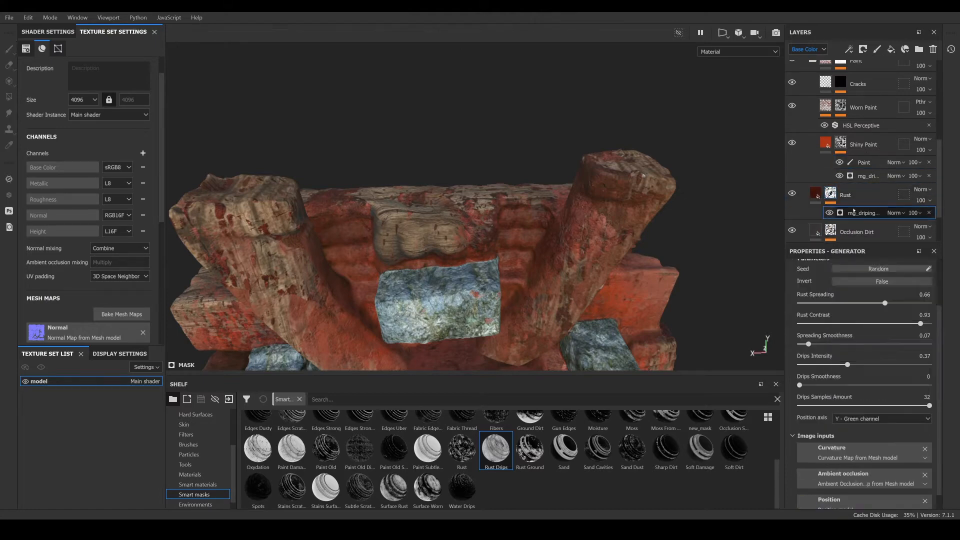
pyautogui.rightClick(829, 210)
pyautogui.click(859, 344)
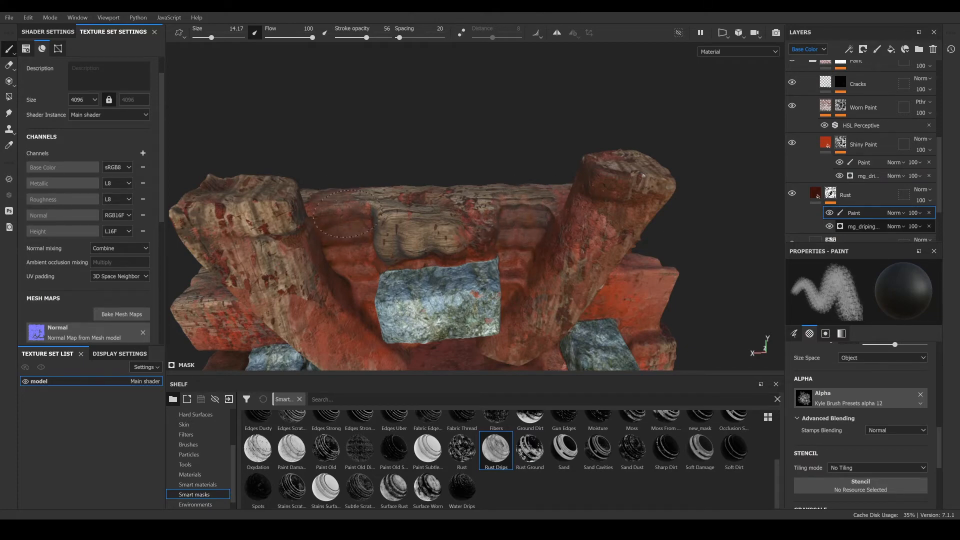
# - Reselect the Shiny Paint mask's paint effect and stamp worn patches on the upper crossbeam
pyautogui.keyDown('alt'); pyautogui.moveTo(334, 223); pyautogui.dragTo(290, 205); pyautogui.keyUp('alt')
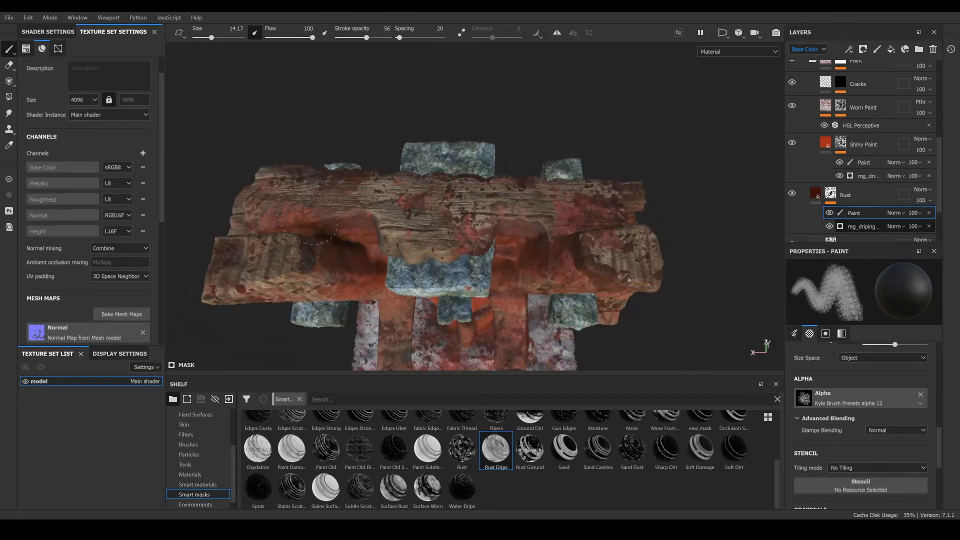
pyautogui.keyDown('alt'); pyautogui.moveTo(520, 235); pyautogui.dragTo(519, 183); pyautogui.keyUp('alt')
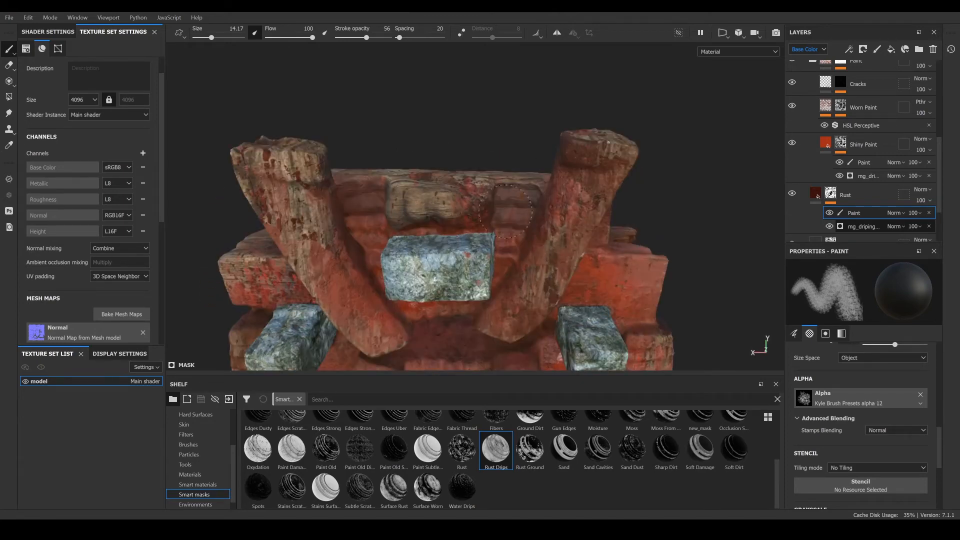
pyautogui.click(864, 162)
pyautogui.click(589, 175)
pyautogui.click(521, 192)
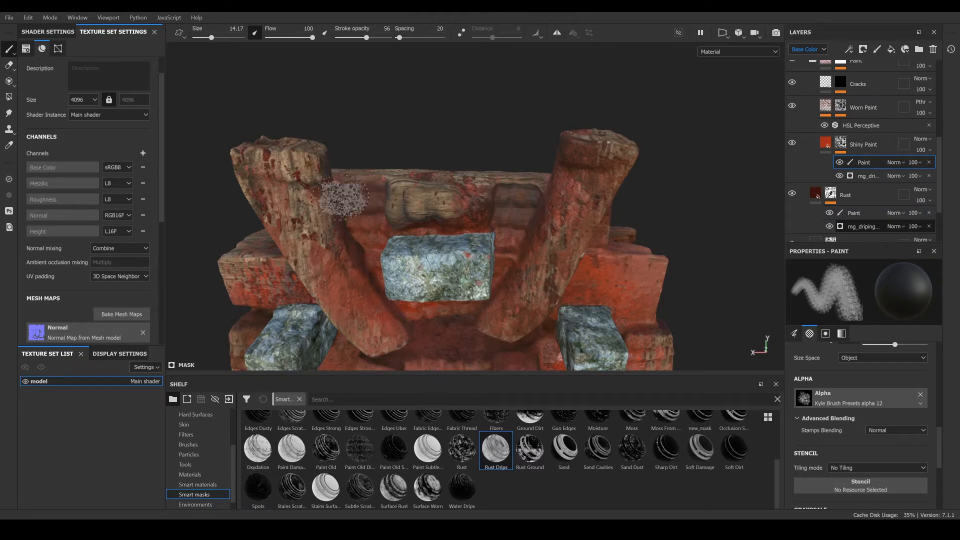
# - Set the brush alpha to Kyle Brush Presets alpha 22
pyautogui.moveTo(692, 248)
pyautogui.keyDown('alt'); pyautogui.mouseDown()
pyautogui.moveTo(650, 287)
pyautogui.moveTo(437, 219)
pyautogui.moveTo(421, 207)
pyautogui.moveTo(440, 190)
pyautogui.moveTo(438, 173)
pyautogui.mouseUp(); pyautogui.keyUp('alt')
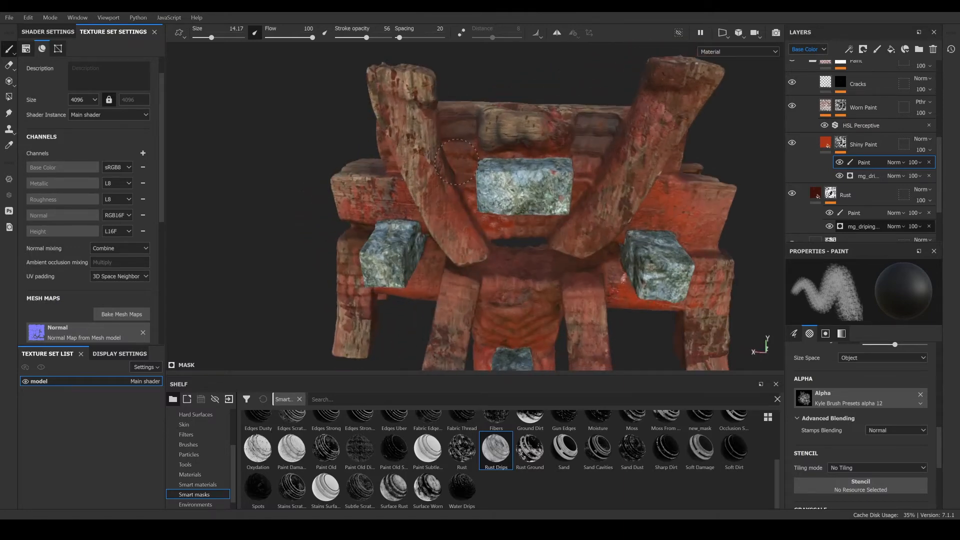
pyautogui.click(804, 398)
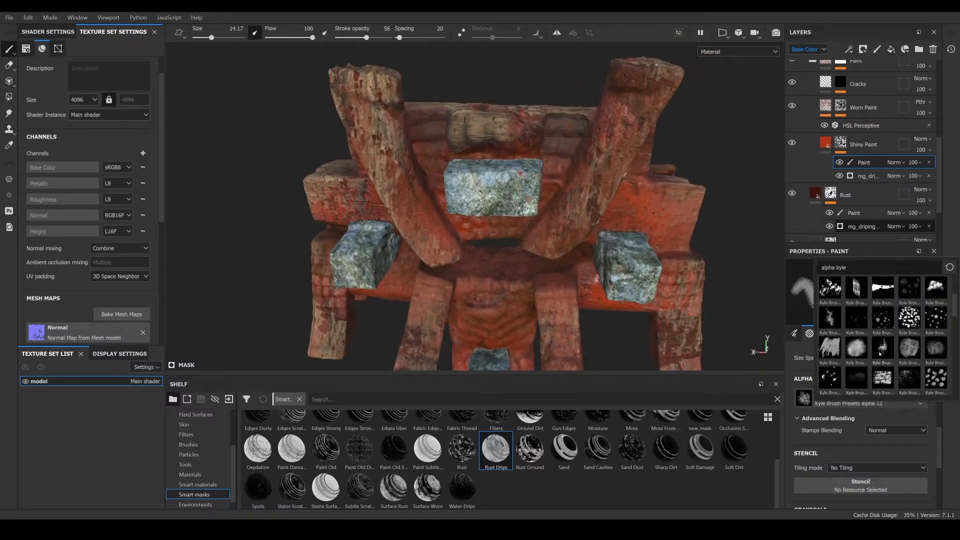
pyautogui.click(831, 290)
# - Paint worn patches into the Shiny Paint mask around the lower pillar and beams
pyautogui.keyDown('alt'); pyautogui.moveTo(502, 248); pyautogui.dragTo(543, 270); pyautogui.keyUp('alt')
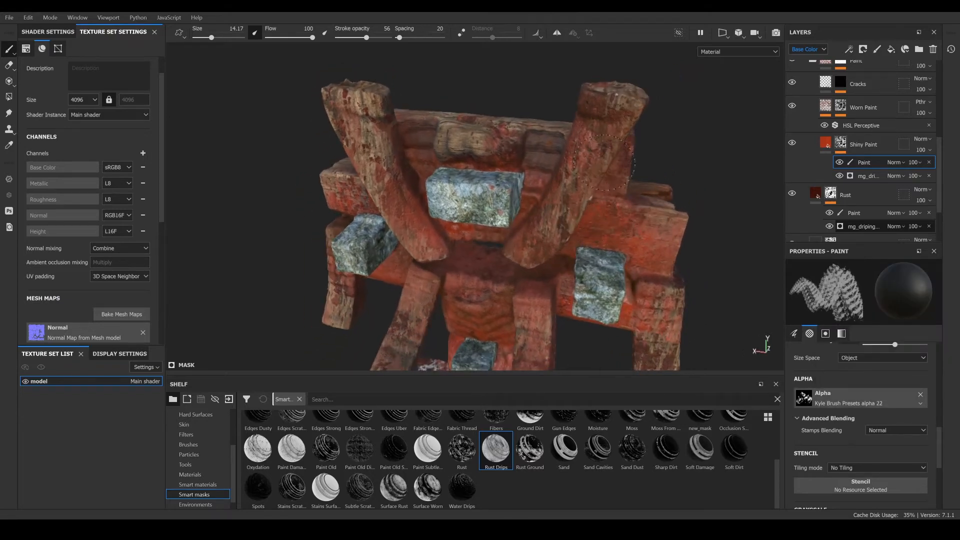
pyautogui.scroll(-3, 643, 309)
pyautogui.keyDown('alt'); pyautogui.moveTo(569, 152); pyautogui.dragTo(573, 187, button='middle'); pyautogui.keyUp('alt')
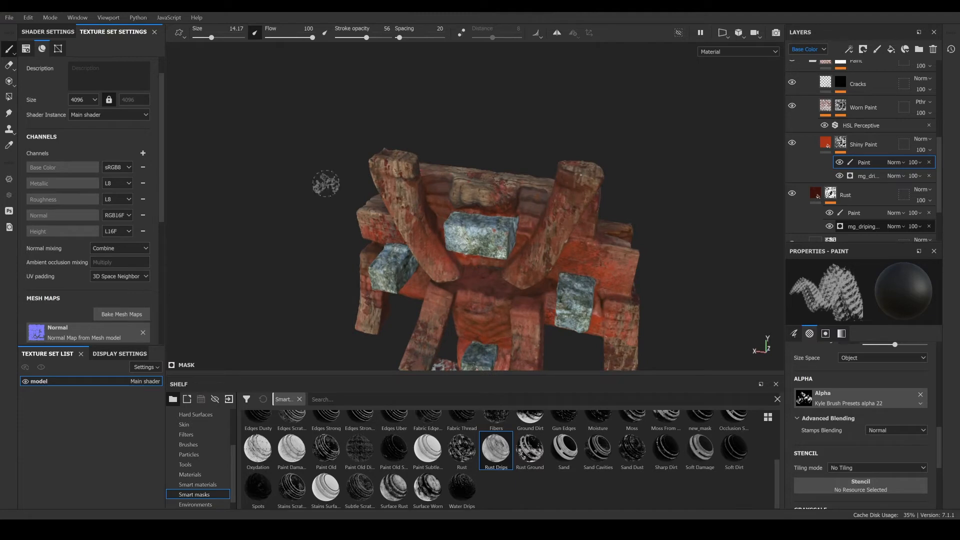
pyautogui.keyDown('alt'); pyautogui.moveTo(326, 184); pyautogui.dragTo(475, 185); pyautogui.keyUp('alt')
pyautogui.scroll(3, 480, 184)
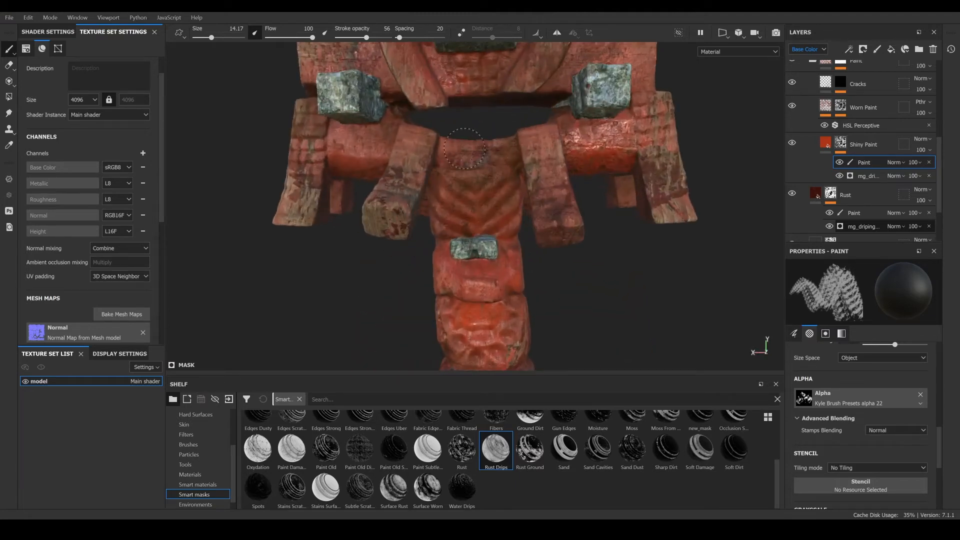
pyautogui.scroll(-2, 483, 230)
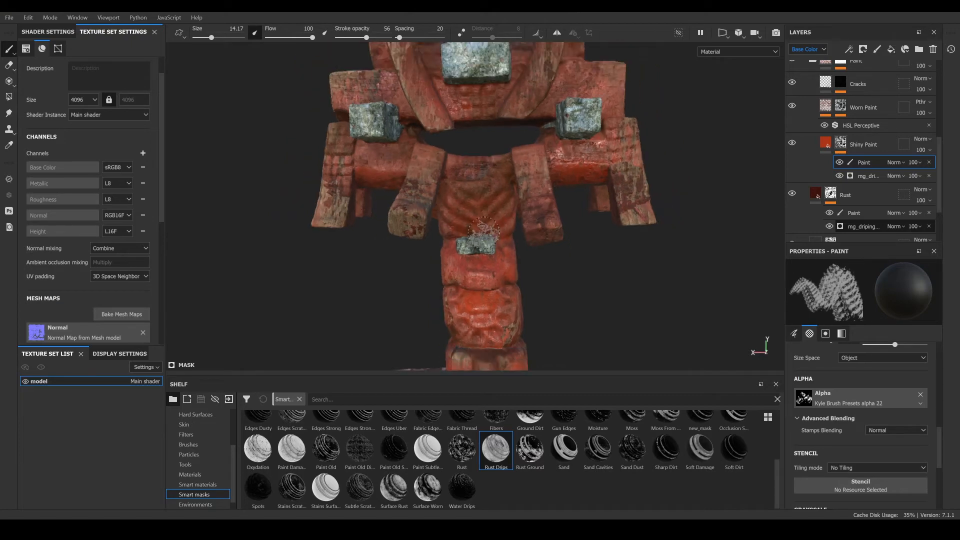
pyautogui.moveTo(484, 231)
pyautogui.keyDown('alt'); pyautogui.mouseDown()
pyautogui.moveTo(671, 202)
pyautogui.moveTo(686, 274)
pyautogui.moveTo(523, 318)
pyautogui.mouseUp(); pyautogui.keyUp('alt')
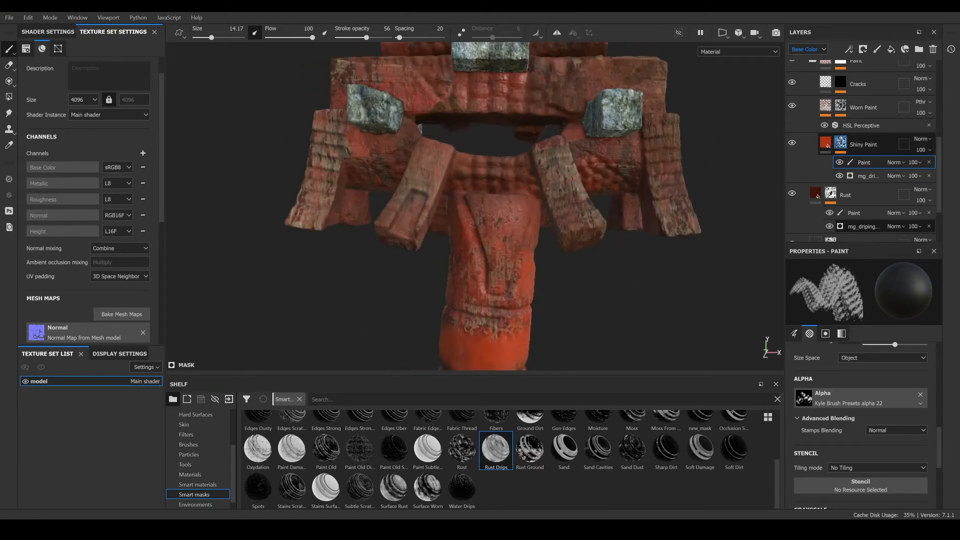
# - Darken the Shiny Paint layer's base color to hex 802307
pyautogui.click(826, 145)
pyautogui.click(861, 370)
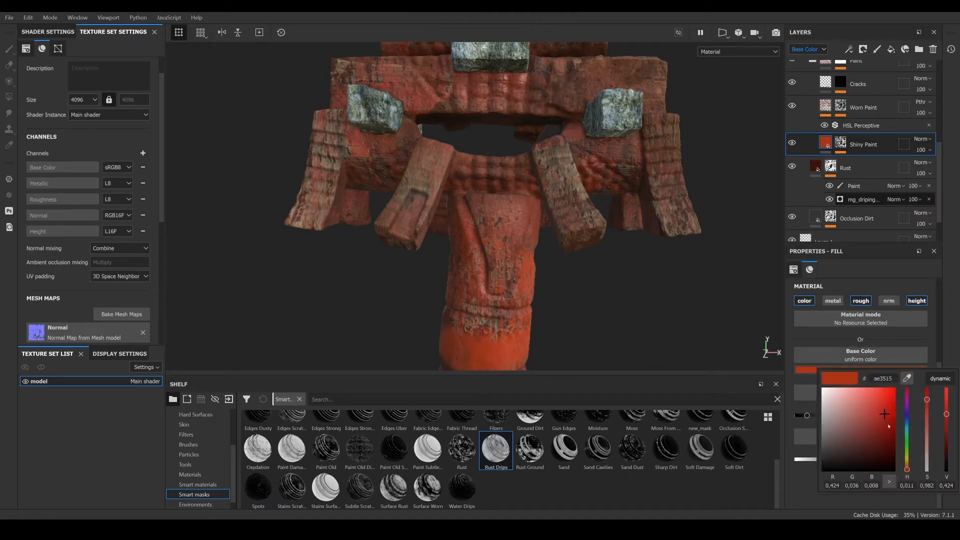
pyautogui.moveTo(887, 420); pyautogui.dragTo(888, 424)
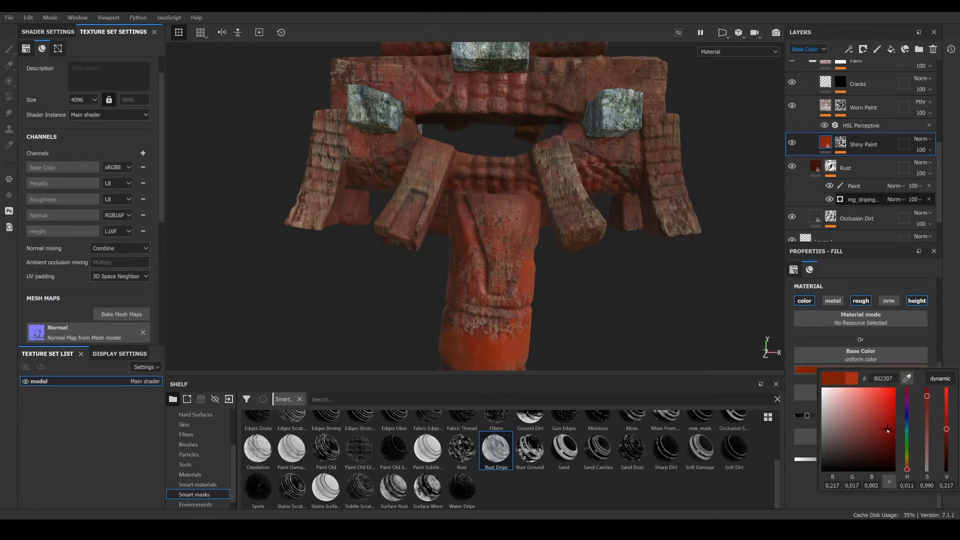
pyautogui.moveTo(888, 430); pyautogui.dragTo(888, 431)
pyautogui.keyDown('alt'); pyautogui.moveTo(506, 274); pyautogui.dragTo(541, 280); pyautogui.keyUp('alt')
pyautogui.keyDown('alt'); pyautogui.moveTo(540, 280); pyautogui.dragTo(564, 172, button='middle'); pyautogui.keyUp('alt')
pyautogui.keyDown('alt'); pyautogui.moveTo(564, 171); pyautogui.dragTo(562, 186); pyautogui.keyUp('alt')
pyautogui.keyDown('alt'); pyautogui.moveTo(562, 186); pyautogui.dragTo(504, 281, button='middle'); pyautogui.keyUp('alt')
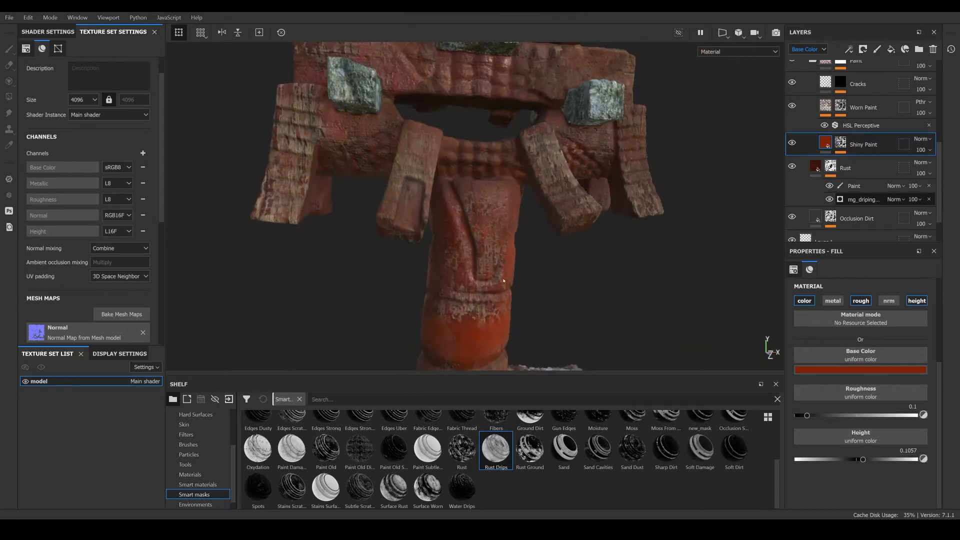
# - Duplicate the Shiny Paint layer and remove the paint effect from the copy's mask
pyautogui.rightClick(861, 145)
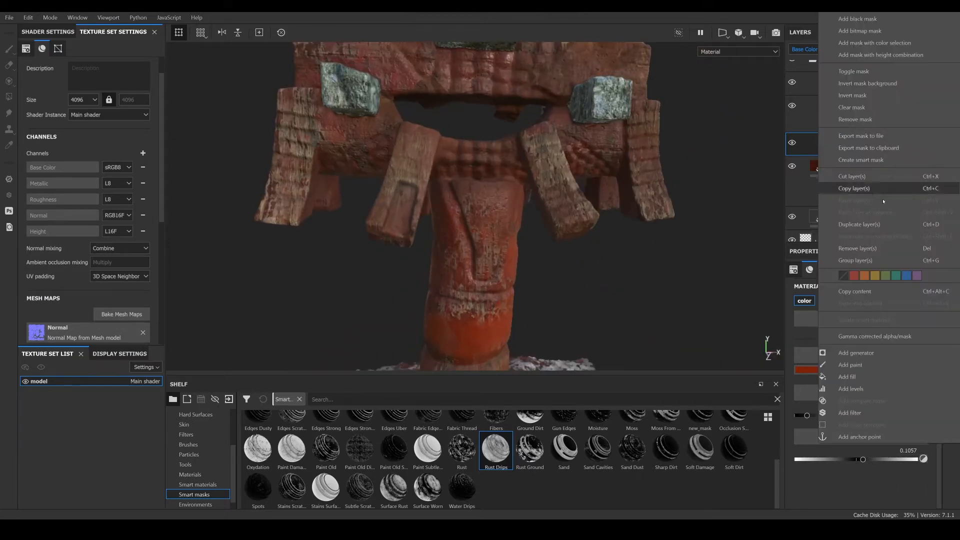
pyautogui.click(860, 224)
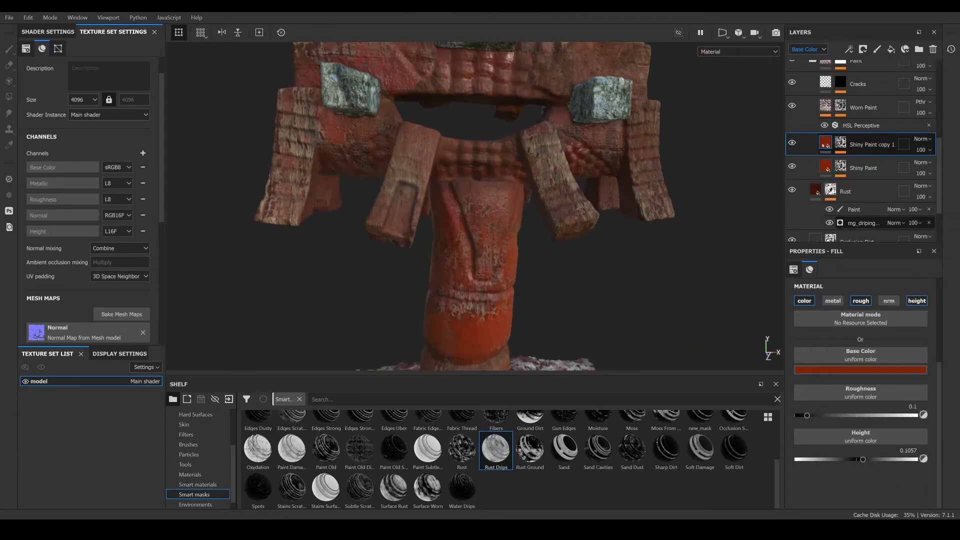
pyautogui.click(842, 145)
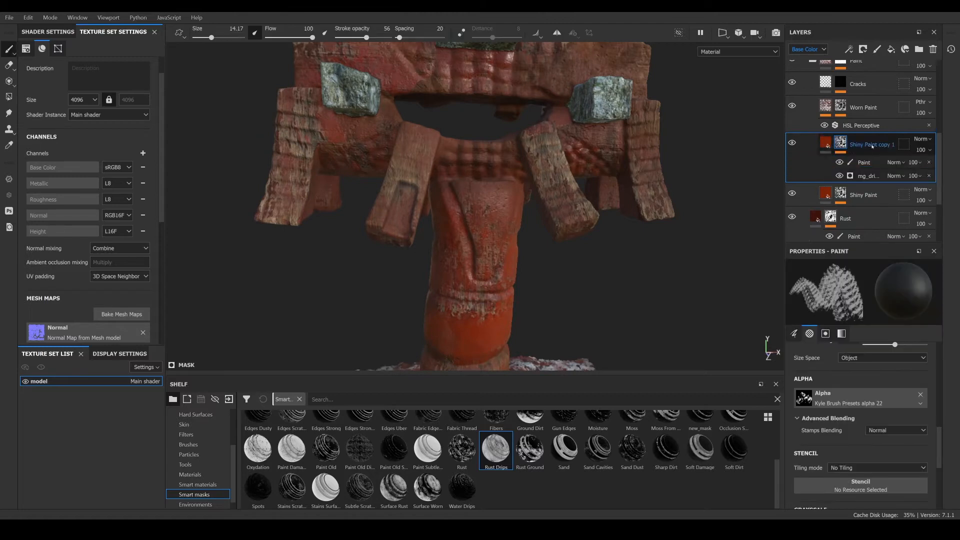
pyautogui.click(930, 163)
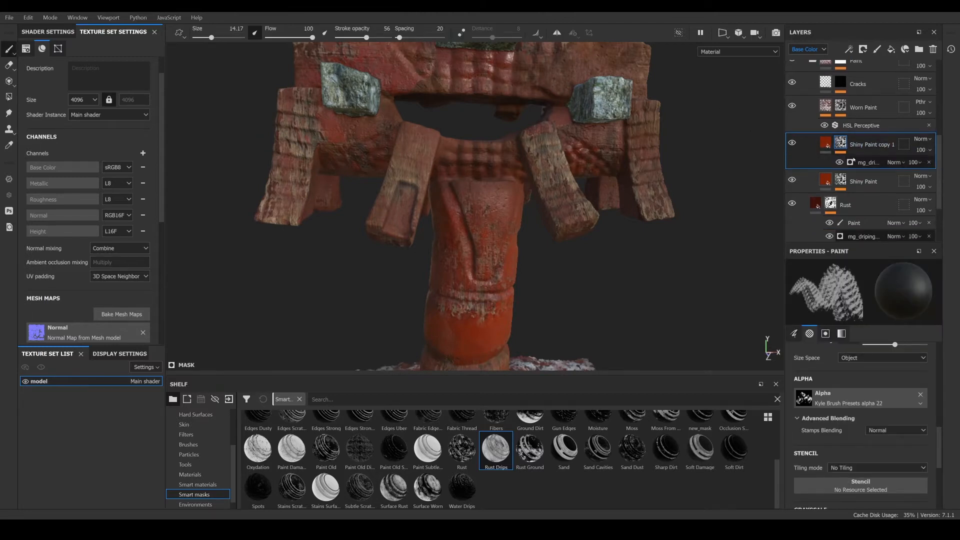
# - Set the copied paint layer's base color to orange hex 863c09
pyautogui.click(827, 145)
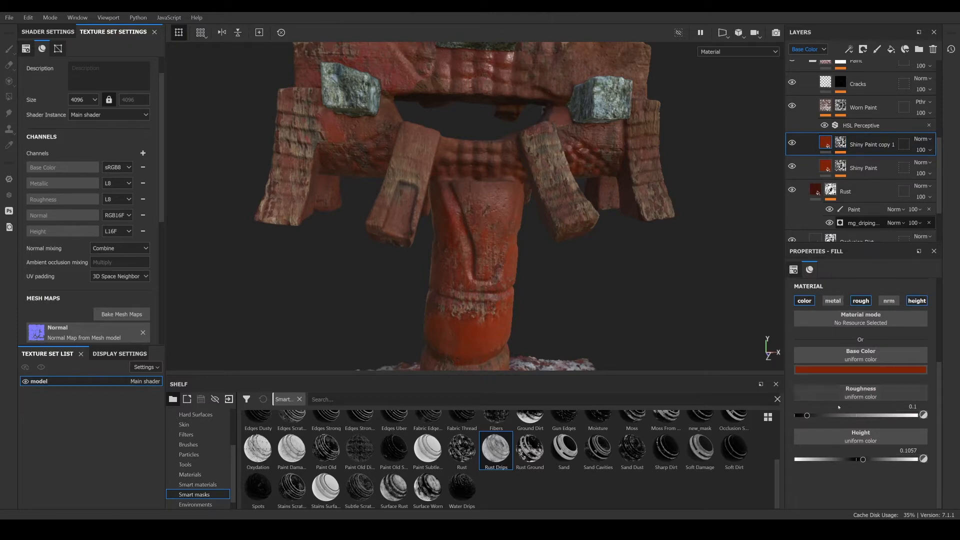
pyautogui.click(851, 370)
pyautogui.moveTo(907, 473); pyautogui.dragTo(907, 470)
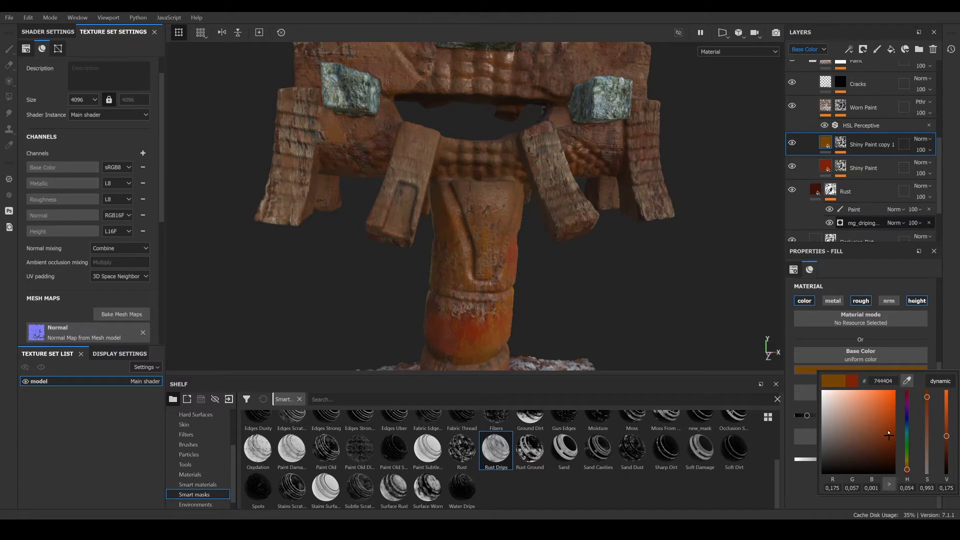
pyautogui.moveTo(889, 435); pyautogui.dragTo(887, 430)
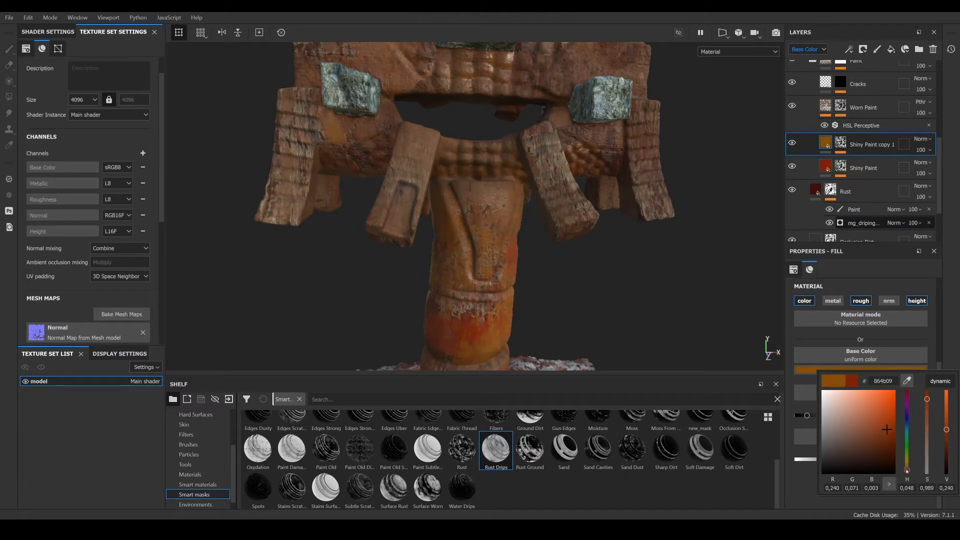
pyautogui.moveTo(908, 470); pyautogui.dragTo(908, 472)
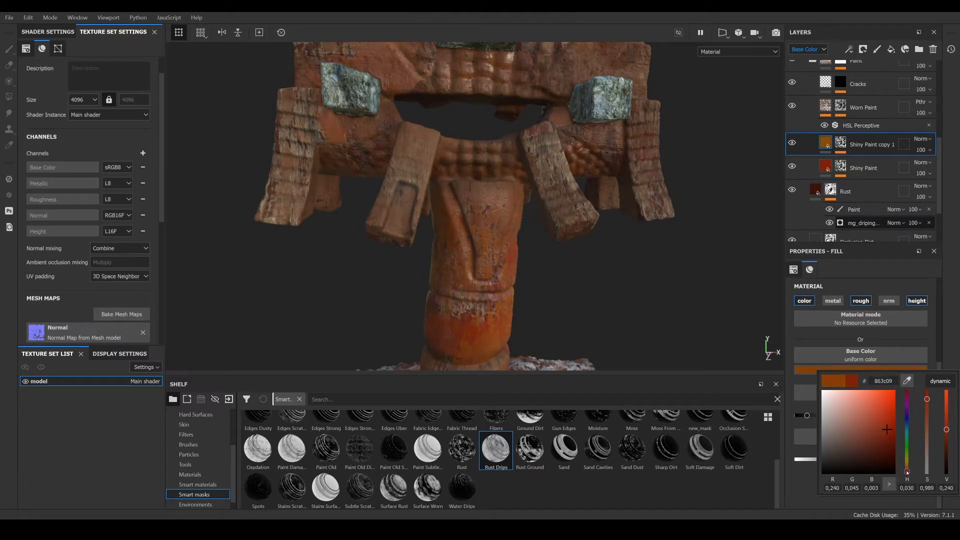
pyautogui.moveTo(670, 306)
pyautogui.keyDown('alt'); pyautogui.mouseDown()
pyautogui.moveTo(519, 197)
pyautogui.moveTo(510, 292)
pyautogui.moveTo(575, 259)
pyautogui.mouseUp(); pyautogui.keyUp('alt')
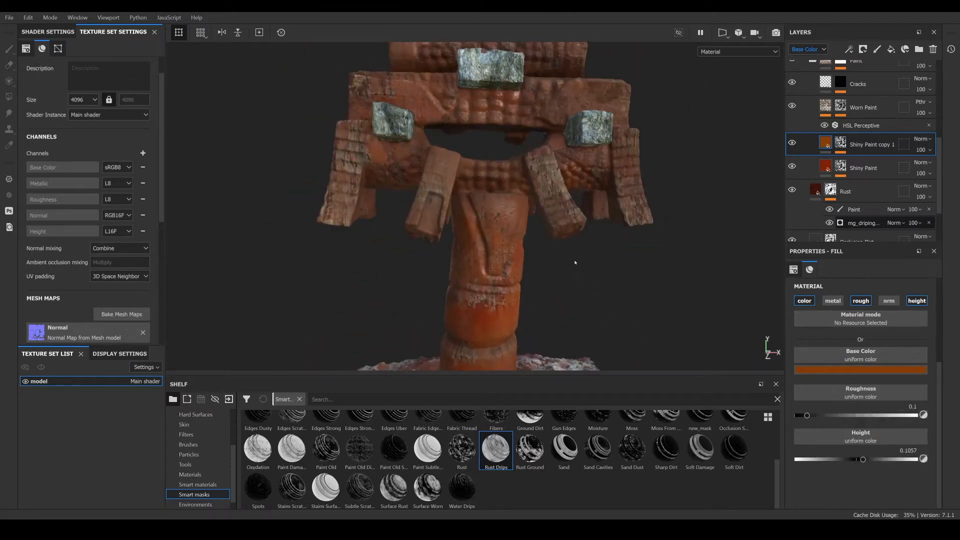
# - Adjust the copy's dripping rust mask generator to Rust Spreading 0.26 and Rust Contrast 0.53
pyautogui.click(846, 143)
pyautogui.rightClick(864, 161)
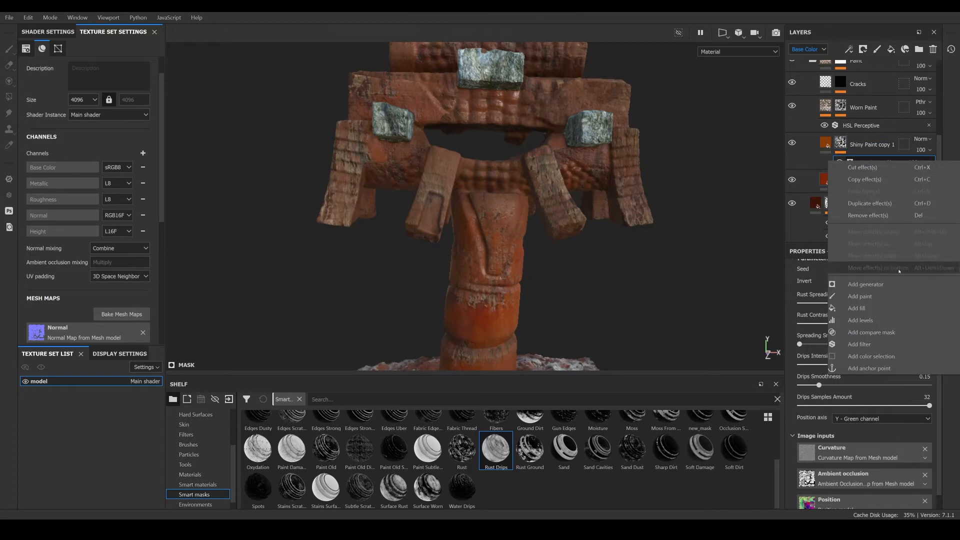
pyautogui.click(864, 159)
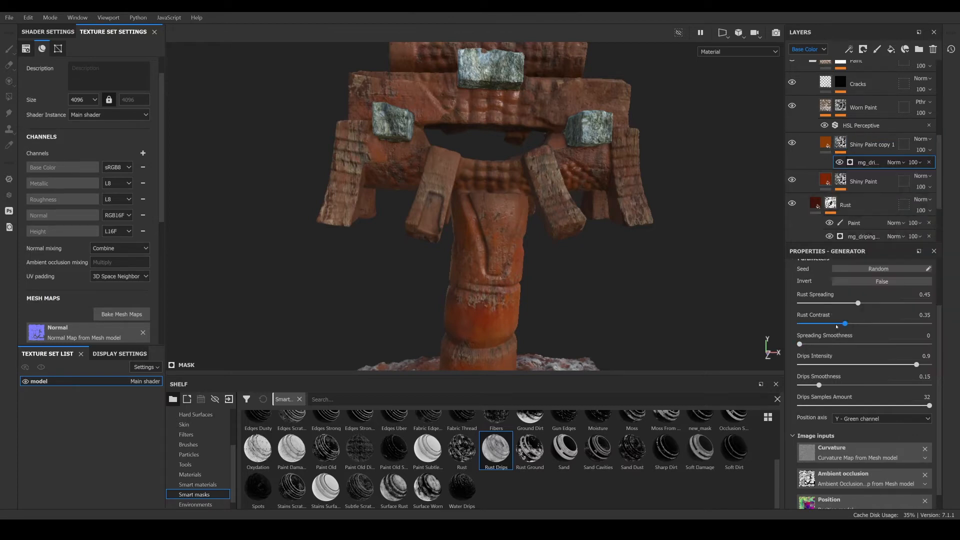
pyautogui.scroll(2, 837, 326)
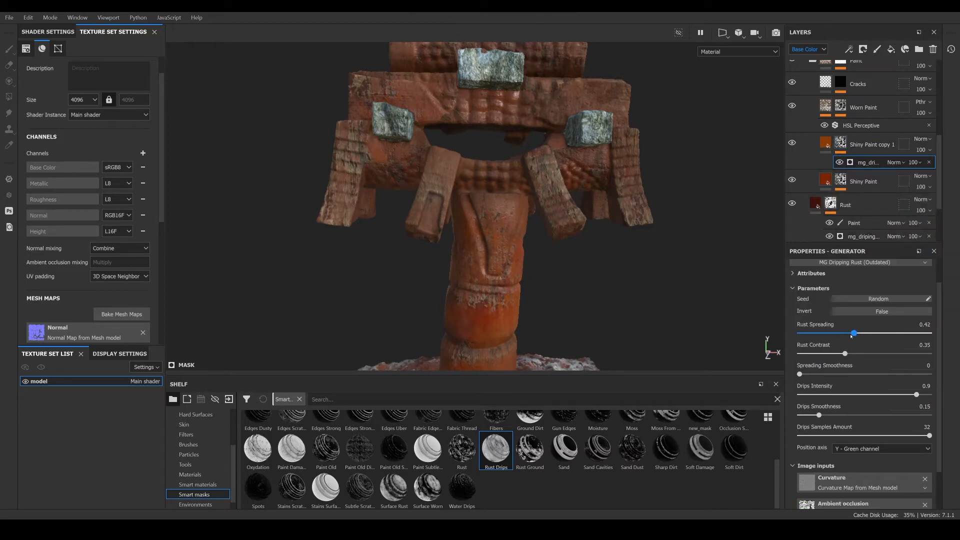
pyautogui.moveTo(851, 336); pyautogui.dragTo(850, 336)
pyautogui.moveTo(854, 354); pyautogui.dragTo(862, 355)
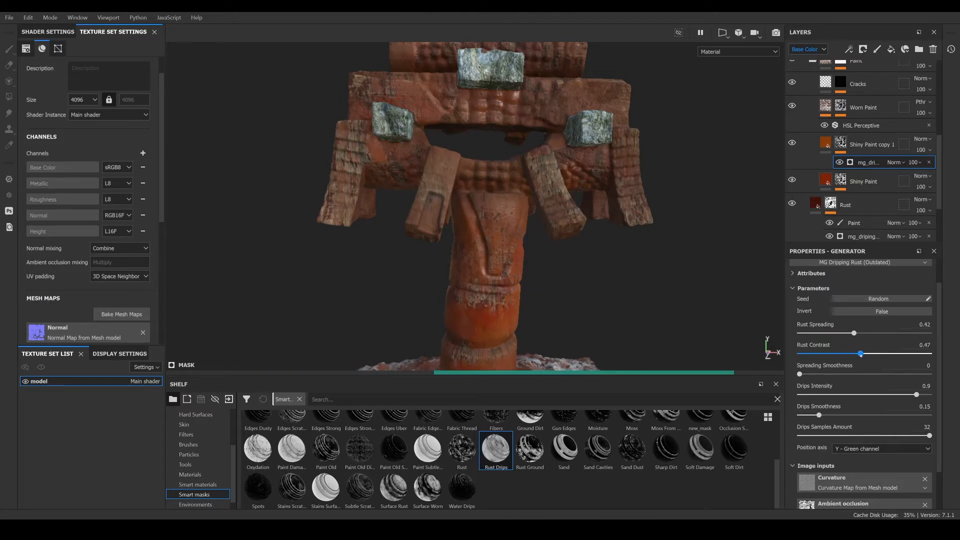
pyautogui.moveTo(870, 354); pyautogui.dragTo(869, 354)
pyautogui.scroll(5, 541, 238)
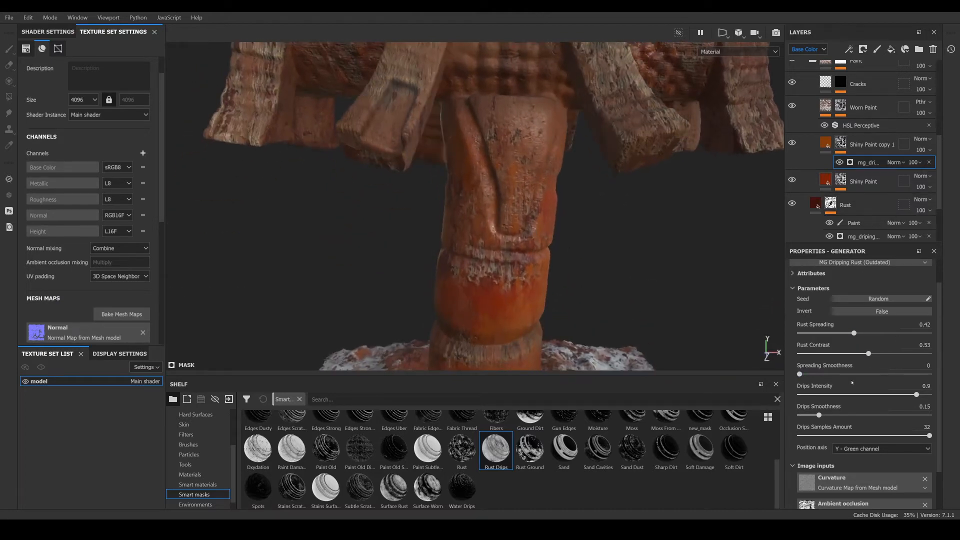
pyautogui.scroll(2, 858, 358)
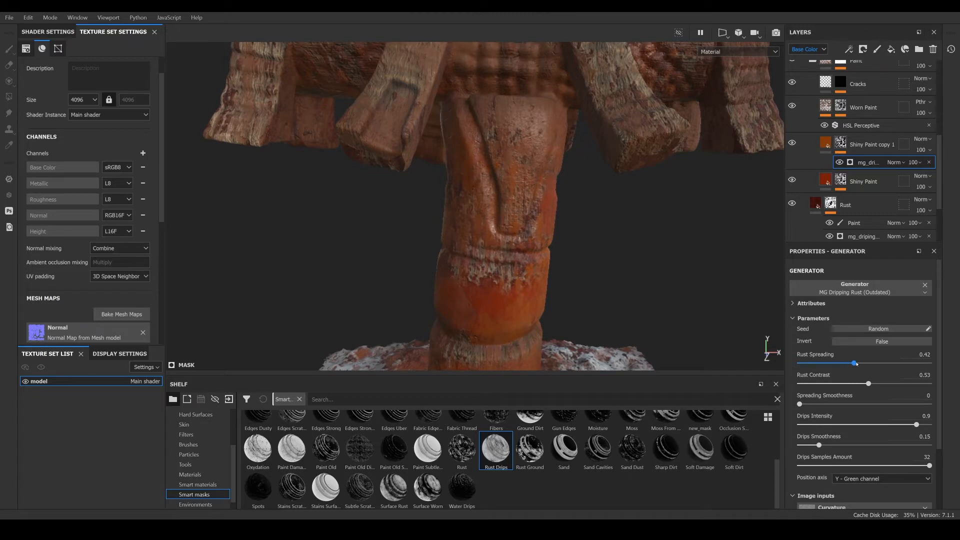
pyautogui.moveTo(842, 364); pyautogui.dragTo(829, 363)
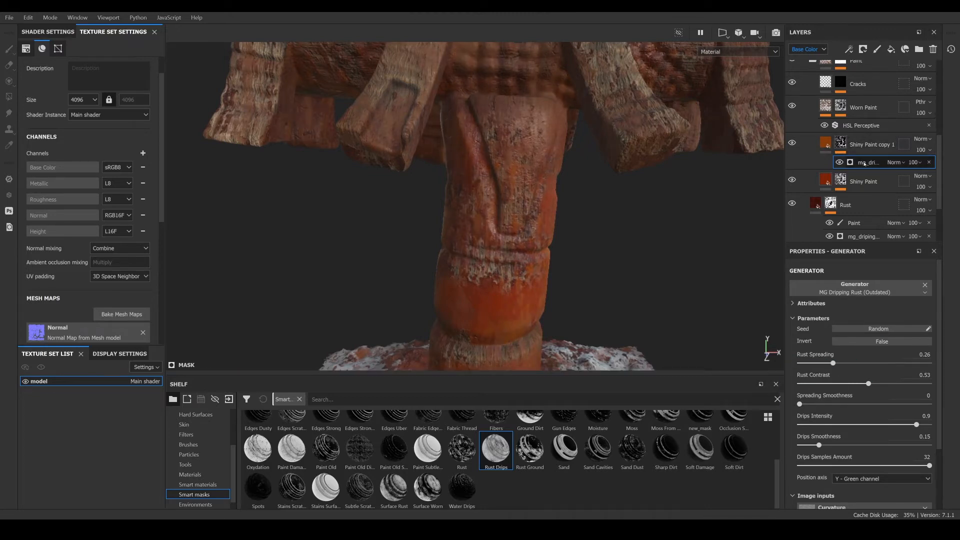
# - Add a Blur filter to the copied layer's mask
pyautogui.rightClick(829, 162)
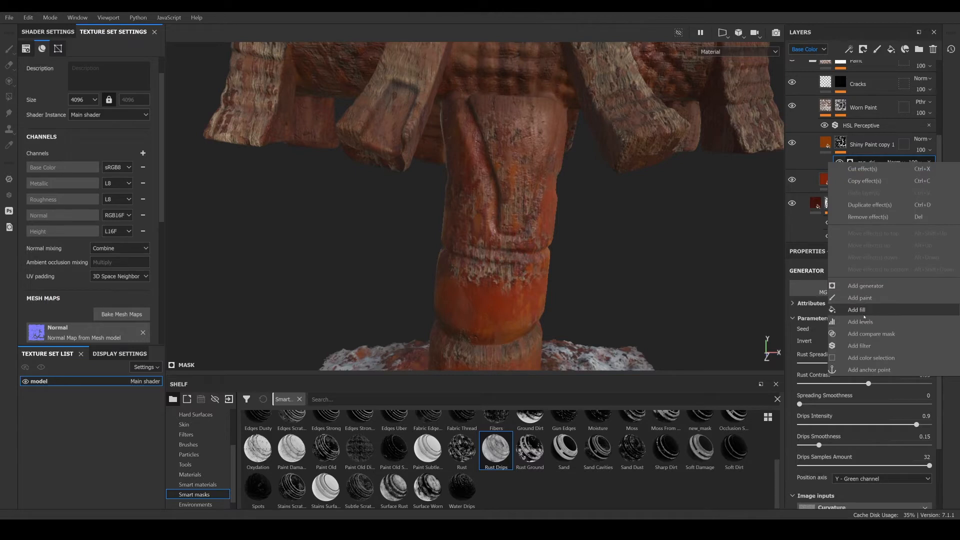
pyautogui.click(864, 345)
pyautogui.click(876, 284)
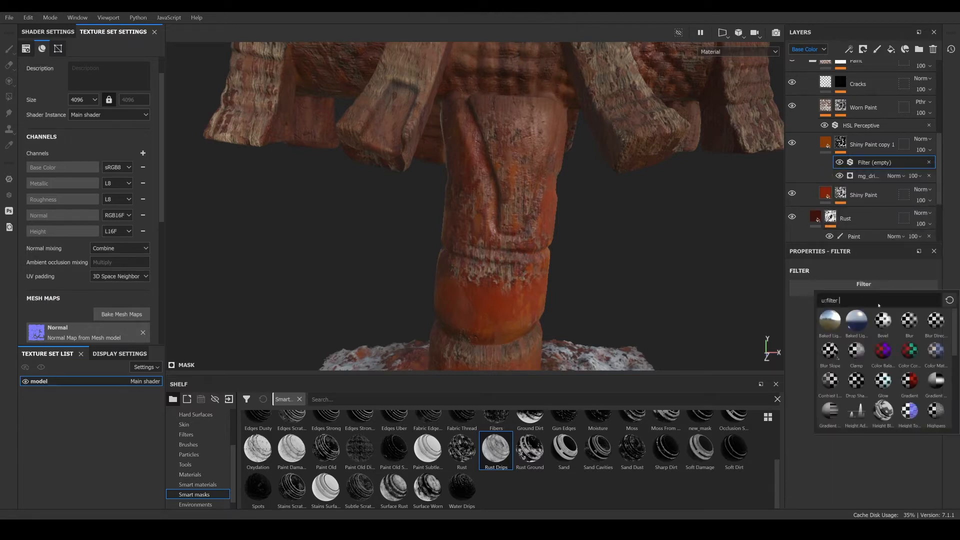
pyautogui.click(909, 320)
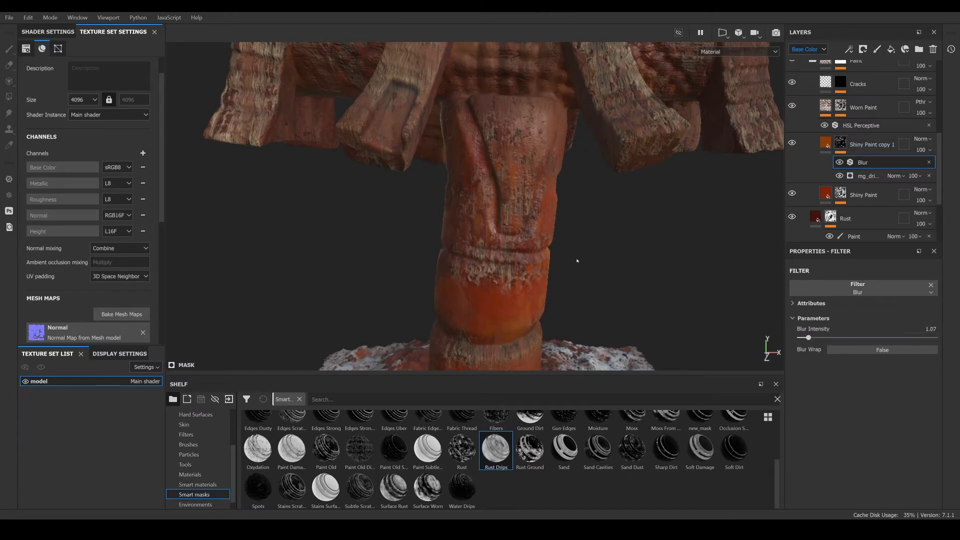
# - Lower the copied paint layer's opacity to 60
pyautogui.scroll(-4, 577, 261)
pyautogui.keyDown('alt'); pyautogui.moveTo(577, 261); pyautogui.dragTo(553, 254); pyautogui.keyUp('alt')
pyautogui.scroll(3, 500, 234)
pyautogui.click(930, 151)
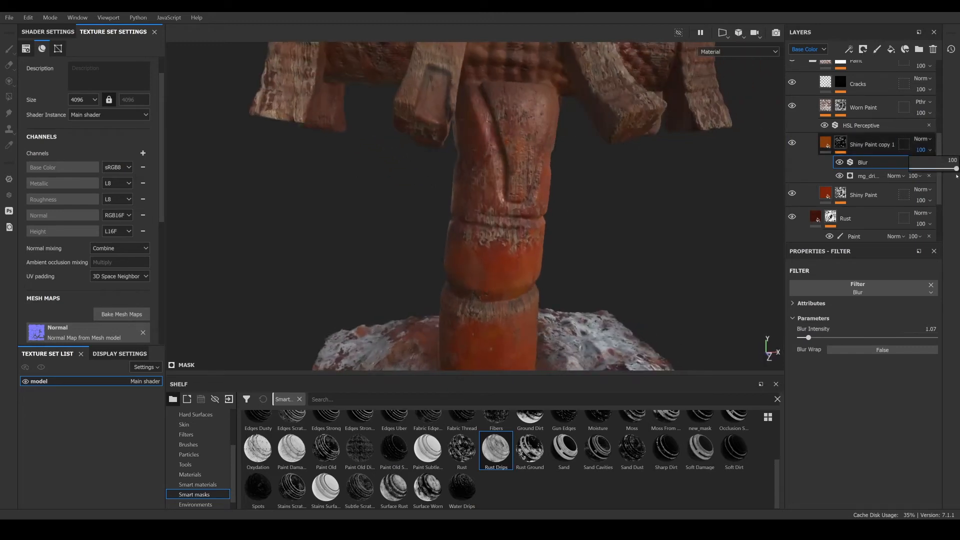
pyautogui.moveTo(957, 168); pyautogui.dragTo(954, 169)
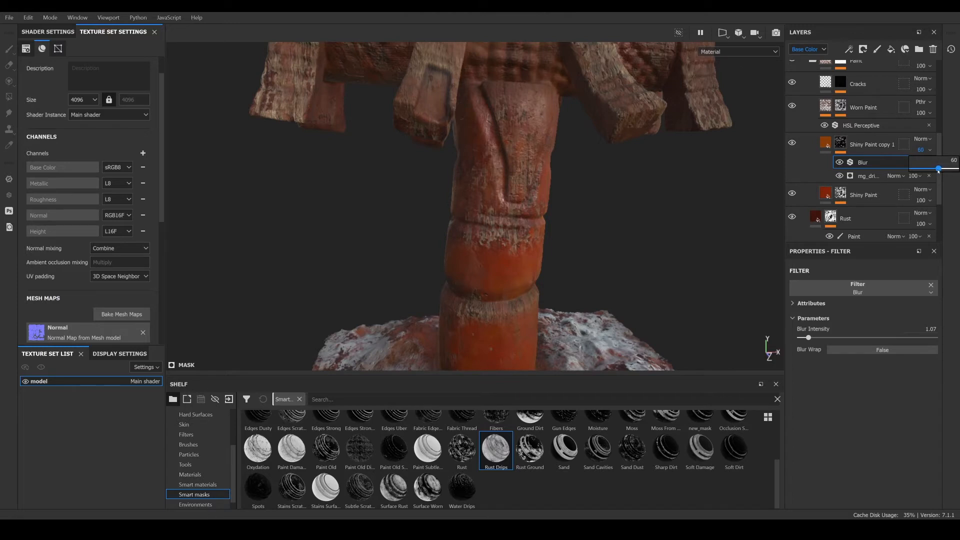
# - Orbit and zoom around the pillar and crossbeams to review the orange paint layer and layer stack
pyautogui.scroll(-2, 422, 201)
pyautogui.keyDown('alt'); pyautogui.moveTo(422, 202); pyautogui.dragTo(482, 205); pyautogui.keyUp('alt')
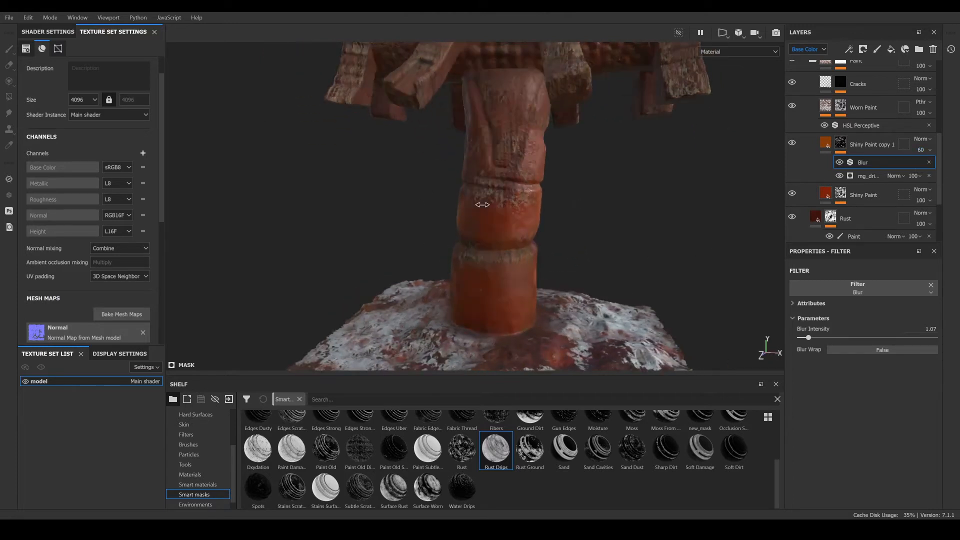
pyautogui.keyDown('shift'); pyautogui.moveTo(482, 204); pyautogui.dragTo(479, 207, button='right'); pyautogui.keyUp('shift')
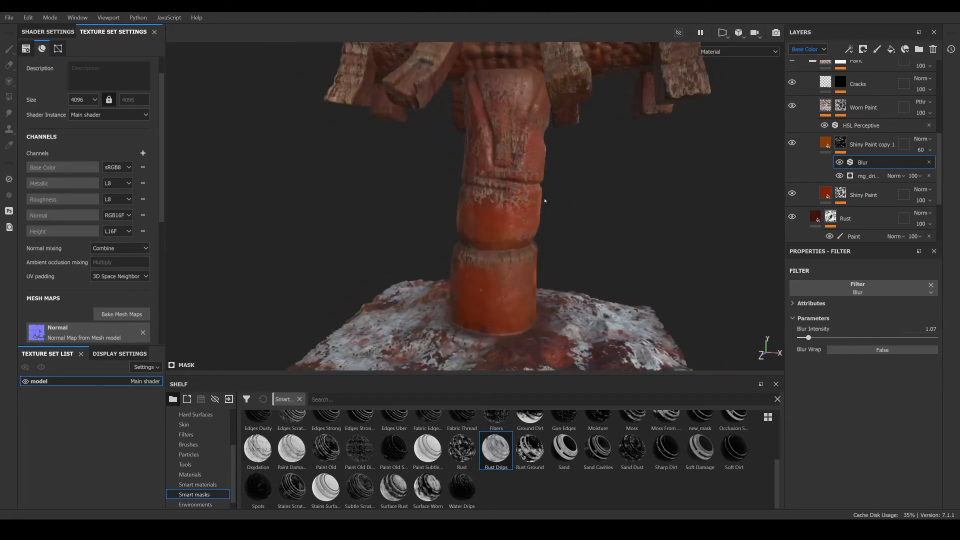
pyautogui.keyDown('alt'); pyautogui.moveTo(545, 201); pyautogui.dragTo(647, 193); pyautogui.keyUp('alt')
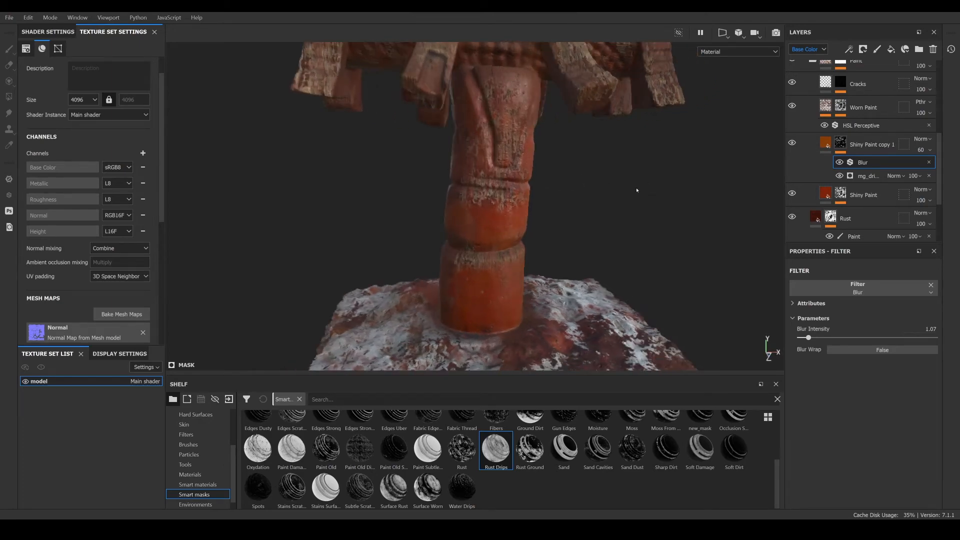
pyautogui.keyDown('alt'); pyautogui.moveTo(507, 198); pyautogui.dragTo(508, 271, button='middle'); pyautogui.keyUp('alt')
pyautogui.scroll(-2, 513, 251)
pyautogui.keyDown('alt'); pyautogui.moveTo(511, 215); pyautogui.dragTo(436, 190); pyautogui.keyUp('alt')
pyautogui.scroll(4, 864, 131)
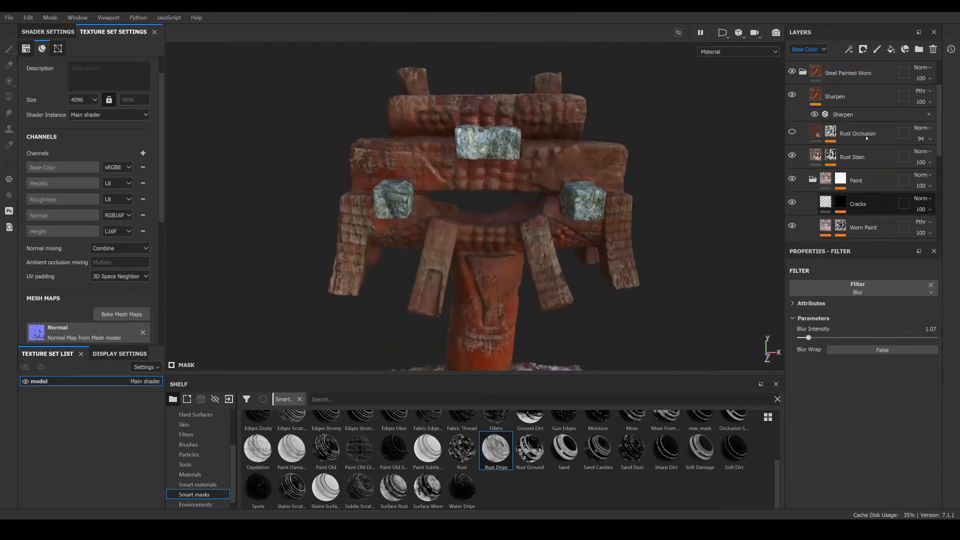
pyautogui.scroll(2, 790, 156)
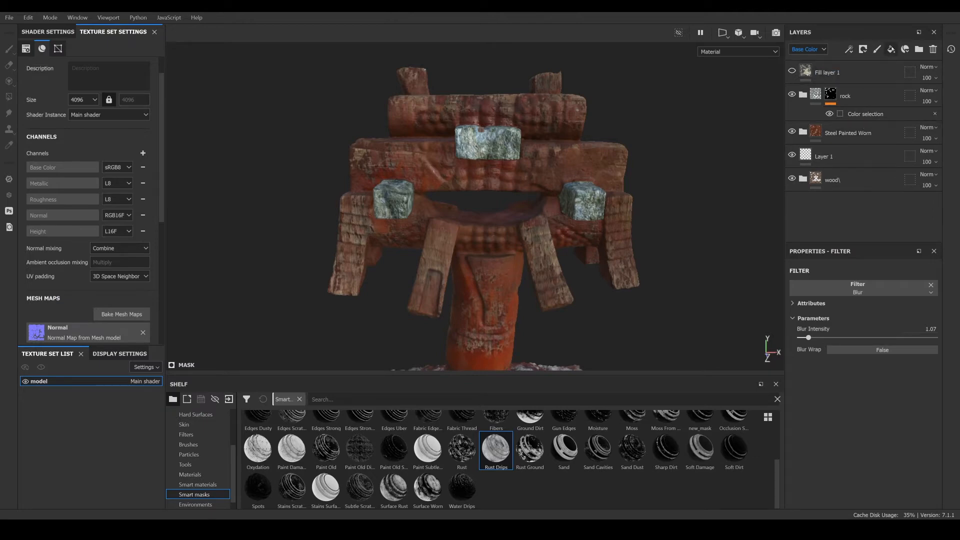
# - Add a new fill layer directly above the Steel Painted Worn folder
pyautogui.click(850, 133)
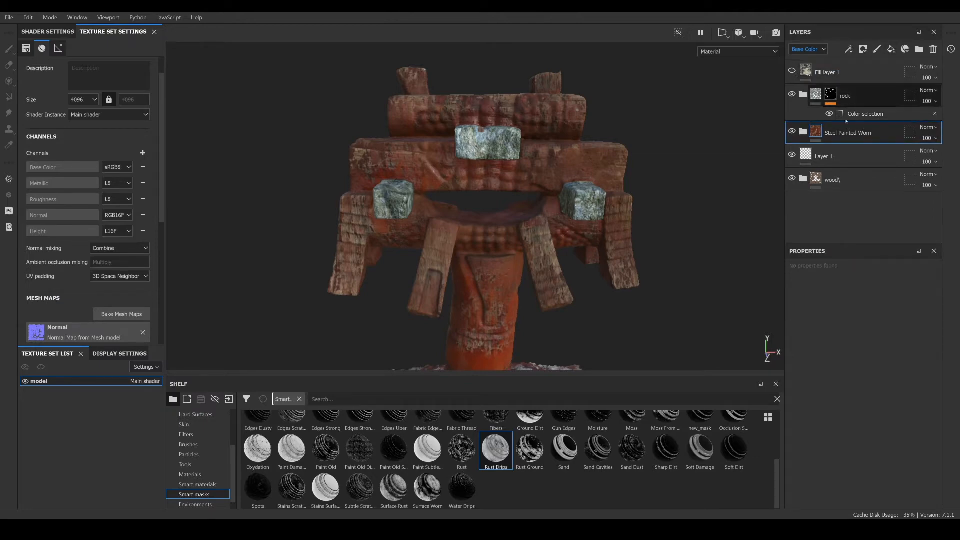
pyautogui.moveTo(550, 220)
pyautogui.keyDown('alt'); pyautogui.mouseDown()
pyautogui.moveTo(541, 277)
pyautogui.moveTo(494, 185)
pyautogui.mouseUp(); pyautogui.keyUp('alt')
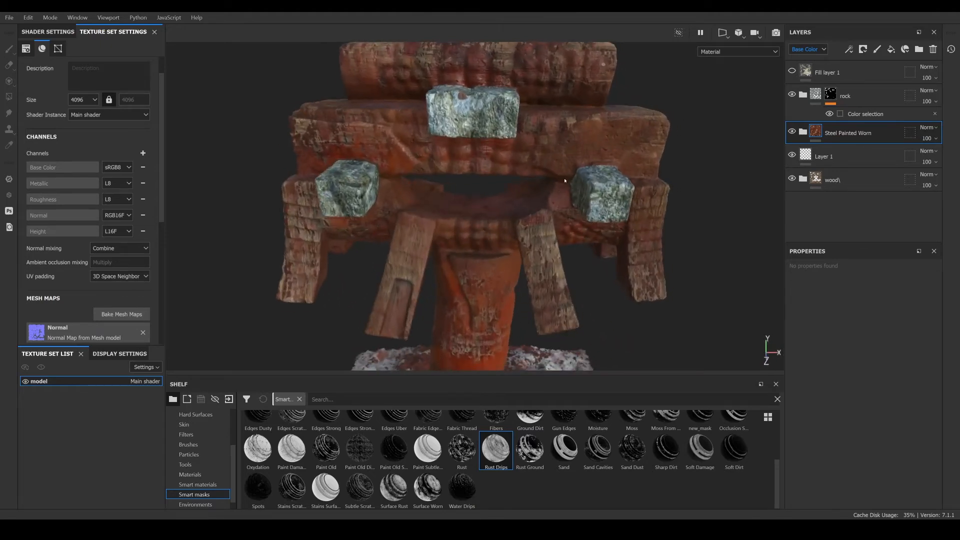
pyautogui.keyDown('alt'); pyautogui.moveTo(565, 180); pyautogui.dragTo(595, 185); pyautogui.keyUp('alt')
pyautogui.scroll(2, 472, 198)
pyautogui.keyDown('alt'); pyautogui.moveTo(458, 195); pyautogui.dragTo(471, 198); pyautogui.keyUp('alt')
pyautogui.scroll(5, 548, 175)
pyautogui.keyDown('alt'); pyautogui.moveTo(548, 176); pyautogui.dragTo(600, 180); pyautogui.keyUp('alt')
pyautogui.keyDown('alt'); pyautogui.moveTo(596, 265); pyautogui.dragTo(603, 226); pyautogui.keyUp('alt')
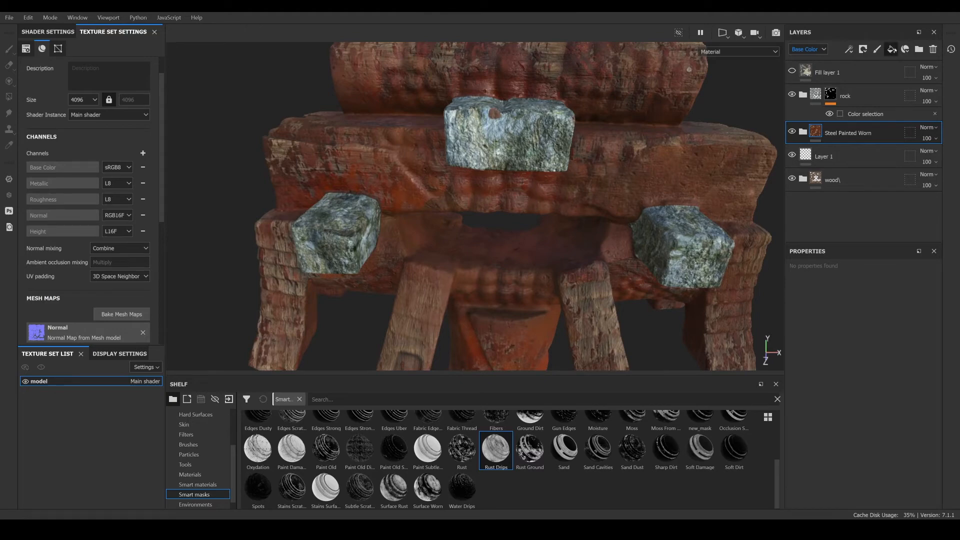
pyautogui.click(892, 48)
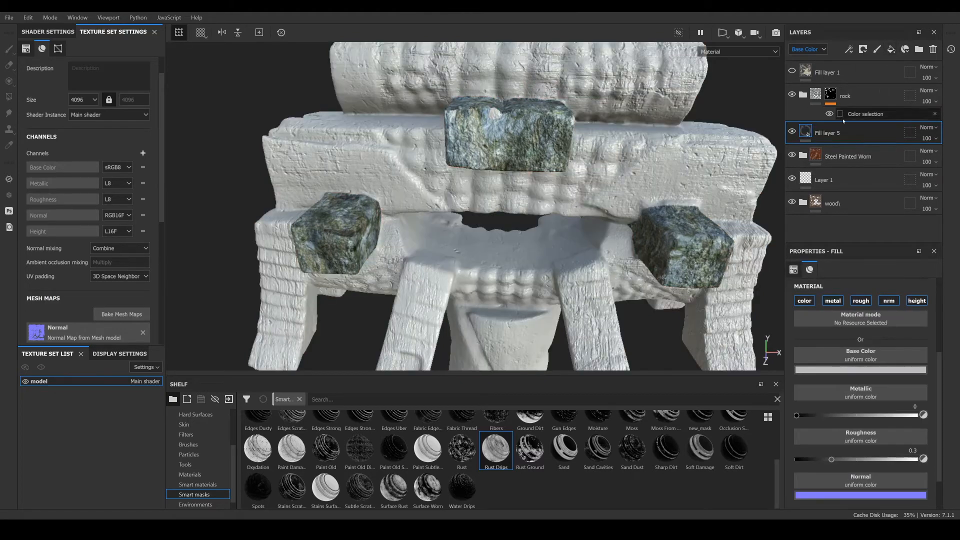
# - Turn off the new fill layer's normal and height channels, keeping color and roughness
pyautogui.click(867, 302)
pyautogui.click(867, 301)
pyautogui.click(891, 301)
pyautogui.click(917, 301)
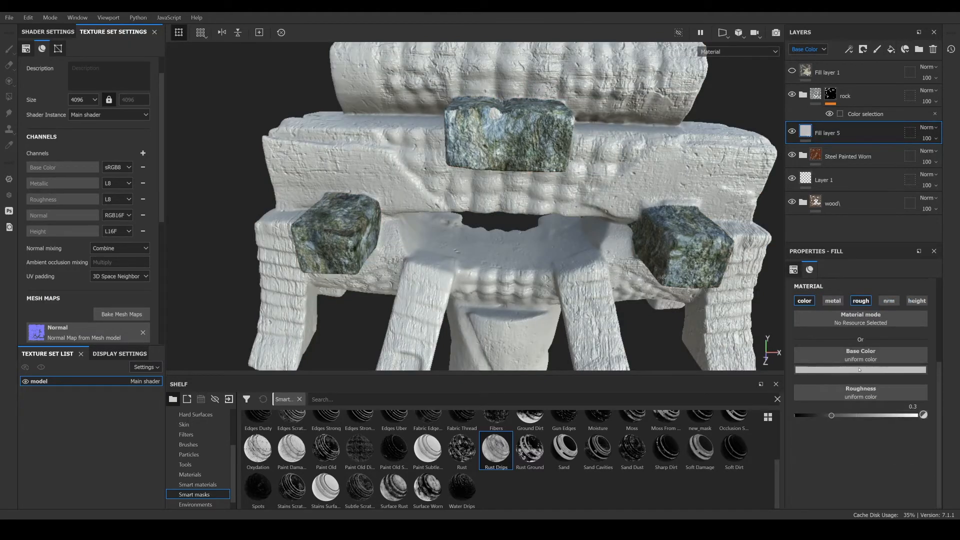
# - Set the fill layer's roughness to 0.8902 and its base color to dark brown hex 2c1c03
pyautogui.moveTo(877, 421); pyautogui.dragTo(893, 421)
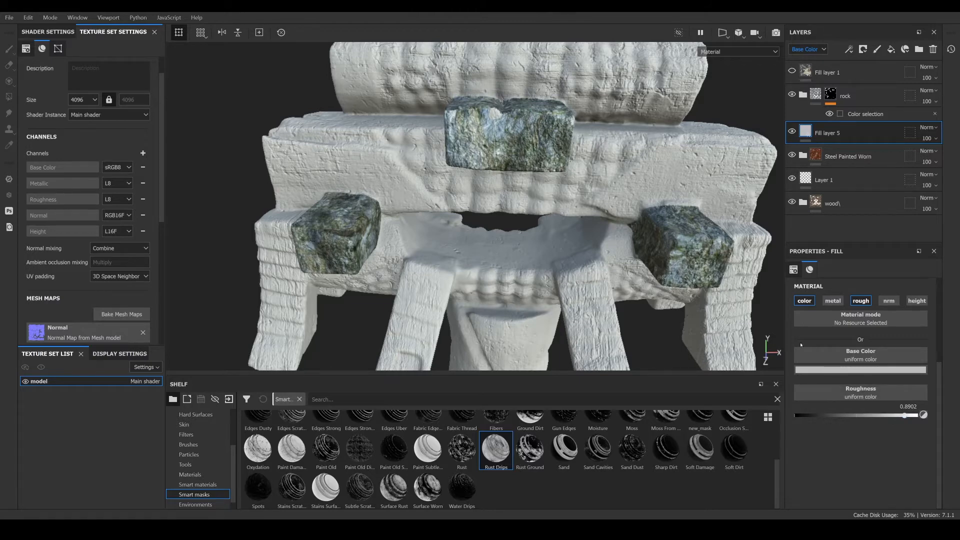
pyautogui.click(830, 370)
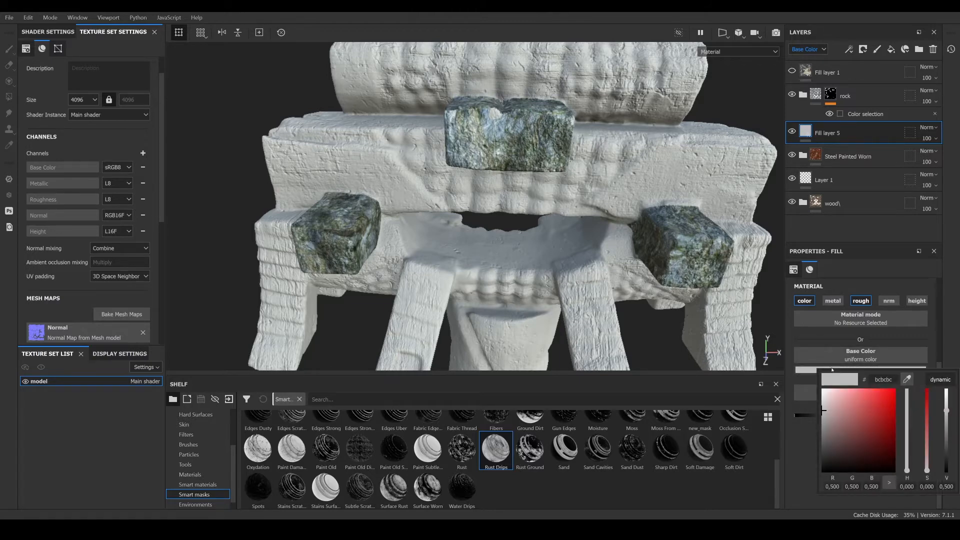
pyautogui.moveTo(894, 461)
pyautogui.mouseDown()
pyautogui.moveTo(865, 459)
pyautogui.moveTo(909, 467)
pyautogui.mouseUp()
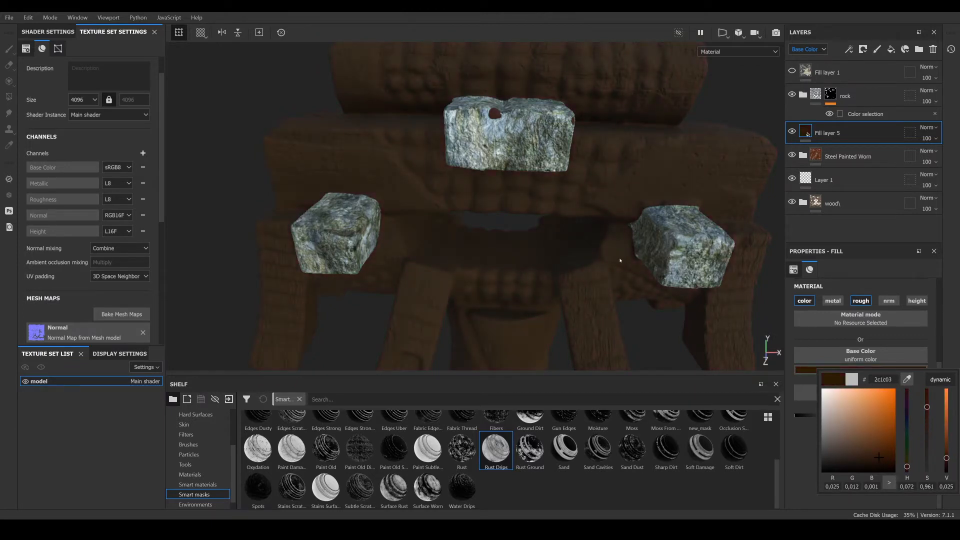
# - Add a black mask to Fill layer 5 and apply the Soft Dirt smart mask to it
pyautogui.rightClick(859, 142)
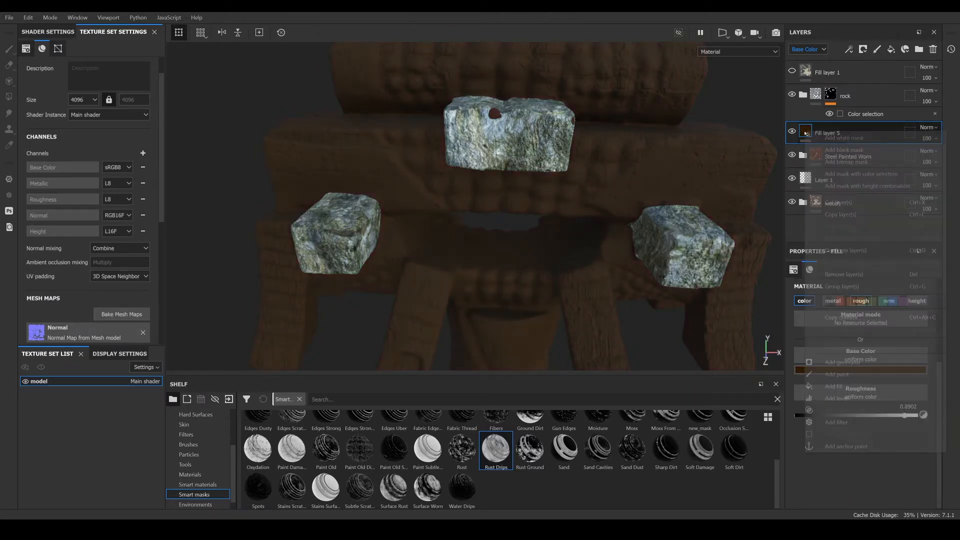
pyautogui.click(856, 150)
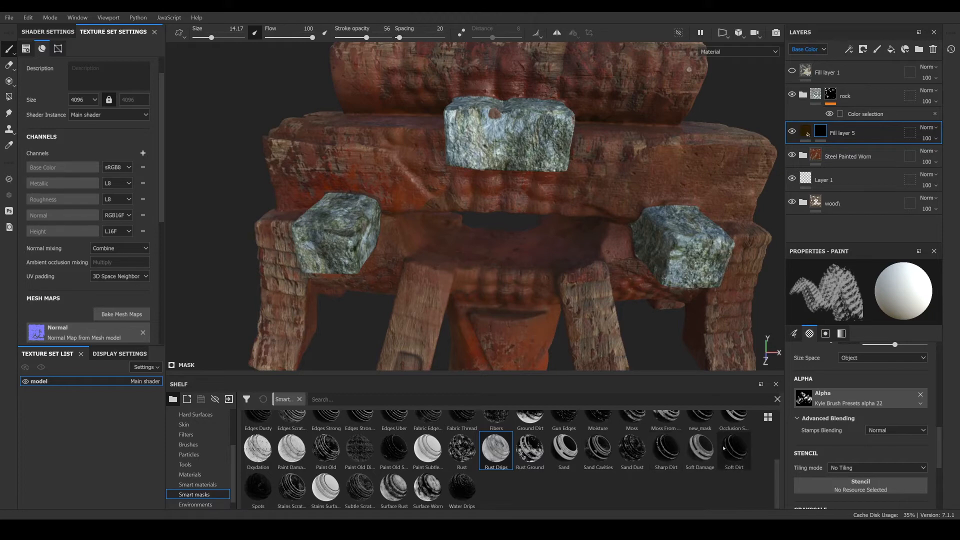
pyautogui.moveTo(731, 450); pyautogui.dragTo(820, 132)
pyautogui.scroll(-3, 606, 187)
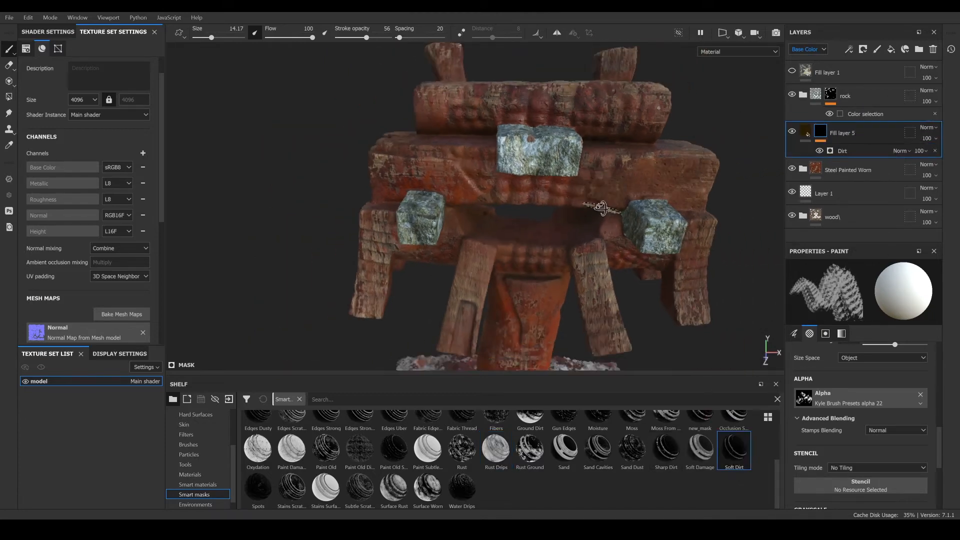
# - Add a paint effect to Fill layer 5's mask above the Dirt generator
pyautogui.moveTo(606, 202)
pyautogui.keyDown('alt'); pyautogui.mouseDown()
pyautogui.moveTo(582, 190)
pyautogui.moveTo(523, 295)
pyautogui.mouseUp(); pyautogui.keyUp('alt')
pyautogui.keyDown('alt'); pyautogui.moveTo(524, 296); pyautogui.dragTo(513, 220, button='middle'); pyautogui.keyUp('alt')
pyautogui.moveTo(512, 220)
pyautogui.keyDown('alt'); pyautogui.mouseDown()
pyautogui.moveTo(555, 176)
pyautogui.moveTo(540, 157)
pyautogui.mouseUp(); pyautogui.keyUp('alt')
pyautogui.keyDown('alt'); pyautogui.moveTo(540, 156); pyautogui.dragTo(525, 210, button='middle'); pyautogui.keyUp('alt')
pyautogui.moveTo(525, 210)
pyautogui.keyDown('alt'); pyautogui.mouseDown()
pyautogui.moveTo(515, 205)
pyautogui.moveTo(484, 253)
pyautogui.moveTo(500, 247)
pyautogui.mouseUp(); pyautogui.keyUp('alt')
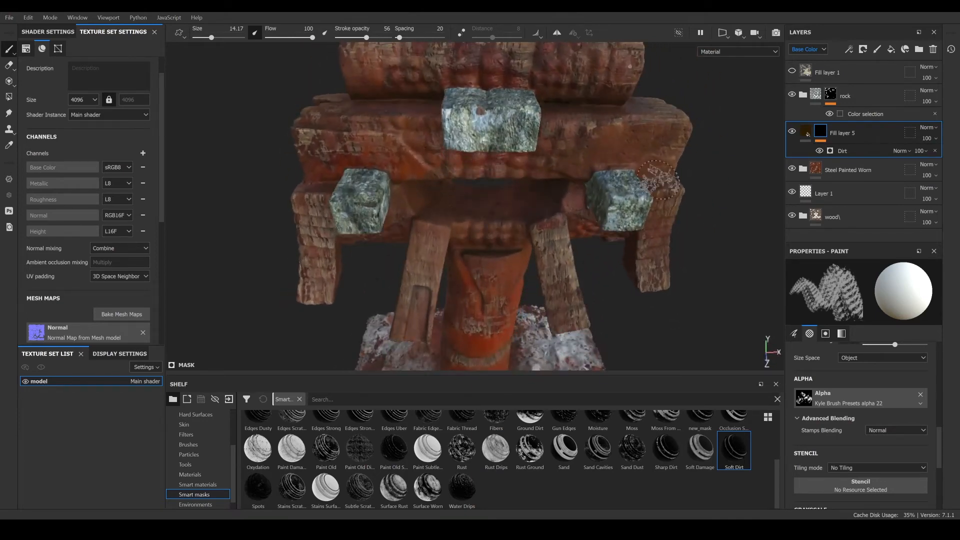
pyautogui.rightClick(856, 153)
pyautogui.click(859, 286)
pyautogui.scroll(3, 478, 167)
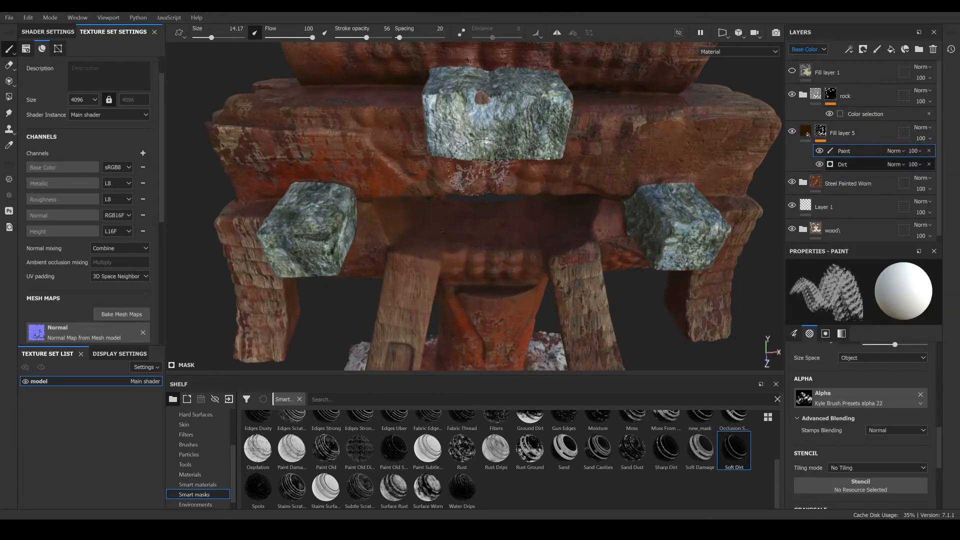
# - Set the paint brush size to about 5.55 and the stroke opacity to 37
pyautogui.scroll(3, 478, 168)
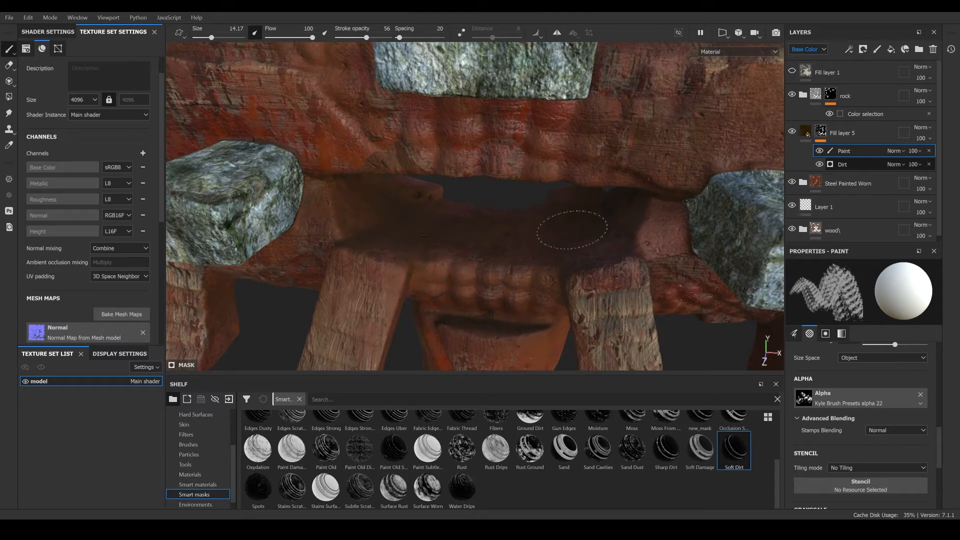
pyautogui.keyDown('alt'); pyautogui.moveTo(573, 264); pyautogui.dragTo(530, 210); pyautogui.keyUp('alt')
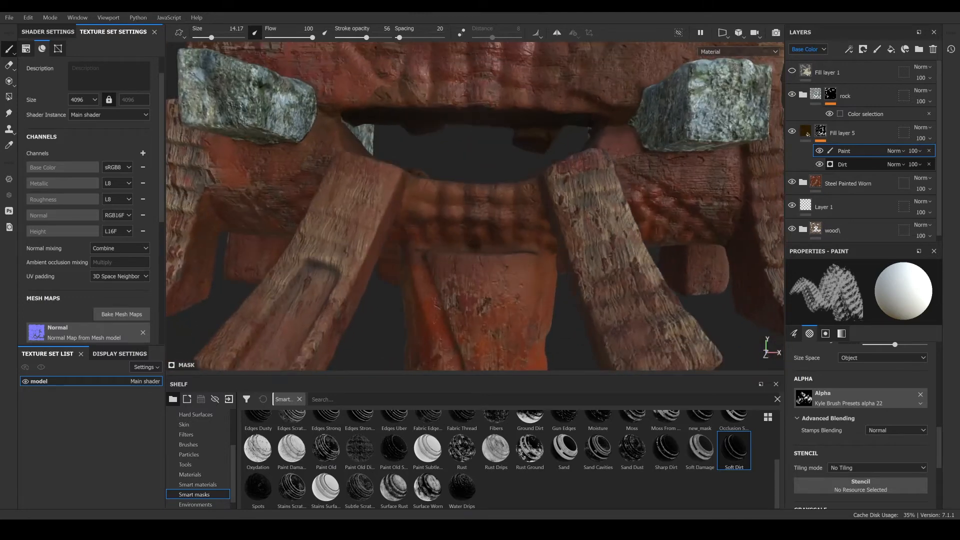
pyautogui.scroll(2, 472, 216)
pyautogui.keyDown('alt'); pyautogui.moveTo(472, 216); pyautogui.dragTo(476, 255); pyautogui.keyUp('alt')
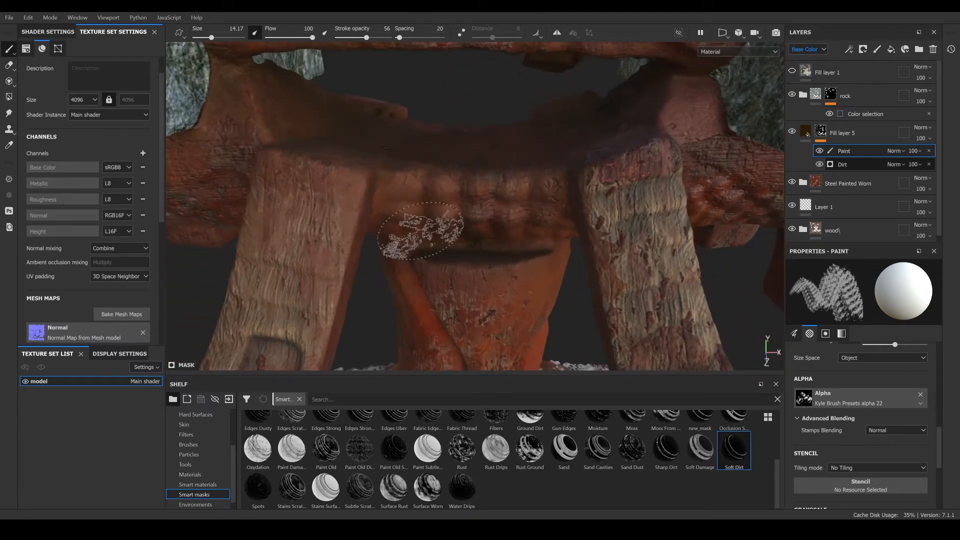
pyautogui.keyDown('alt'); pyautogui.moveTo(489, 243); pyautogui.dragTo(462, 65, button='middle'); pyautogui.keyUp('alt')
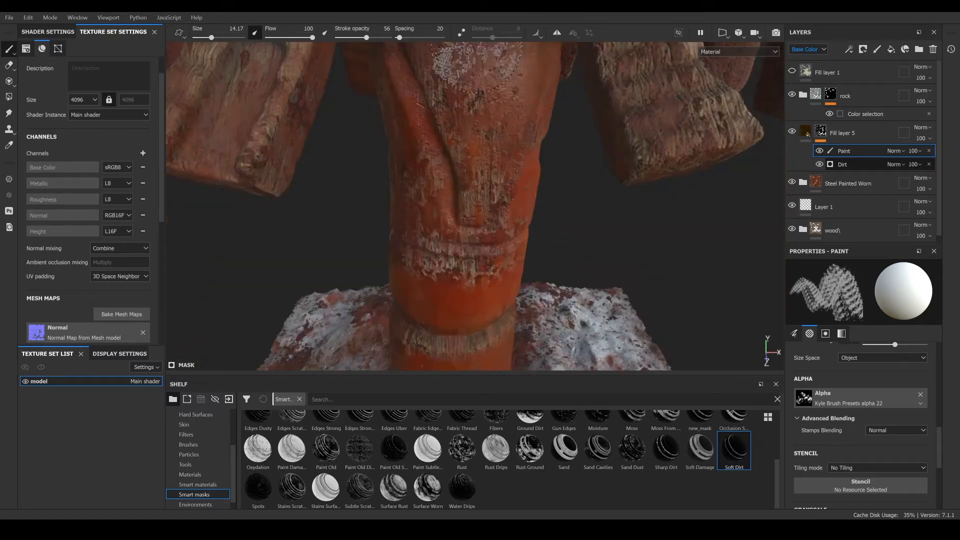
pyautogui.keyDown('alt'); pyautogui.moveTo(458, 232); pyautogui.dragTo(469, 137); pyautogui.keyUp('alt')
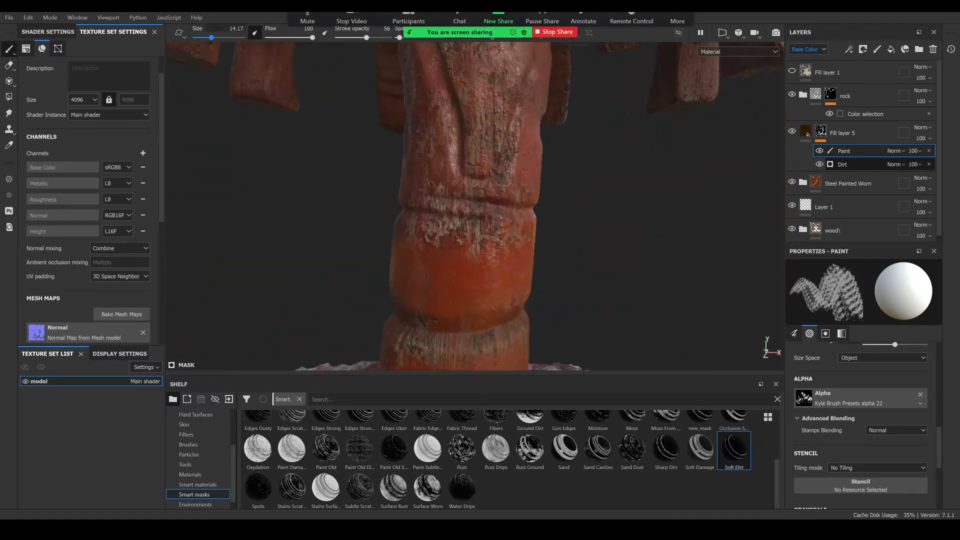
pyautogui.moveTo(211, 38); pyautogui.dragTo(208, 37)
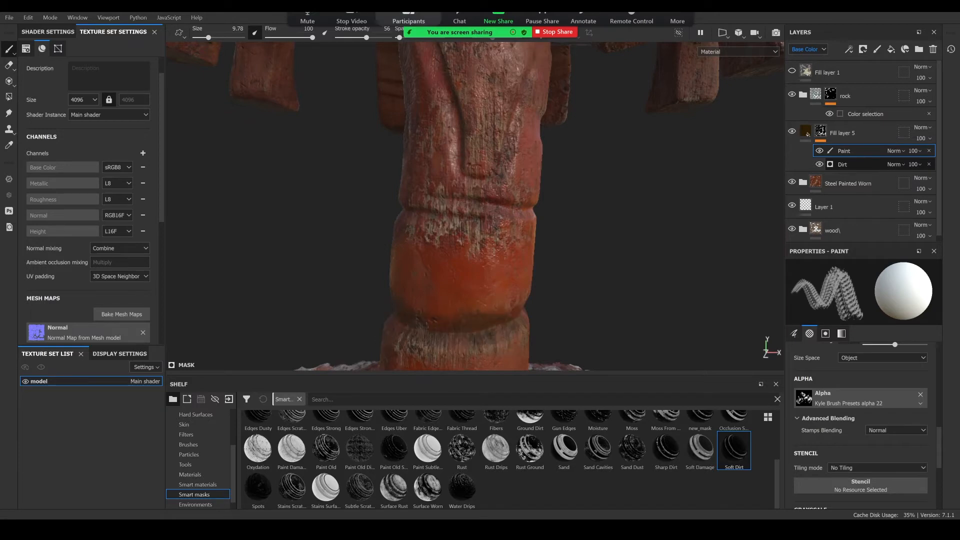
pyautogui.moveTo(367, 38); pyautogui.dragTo(391, 39)
pyautogui.moveTo(207, 39)
pyautogui.mouseDown()
pyautogui.moveTo(200, 42)
pyautogui.moveTo(208, 38)
pyautogui.mouseUp()
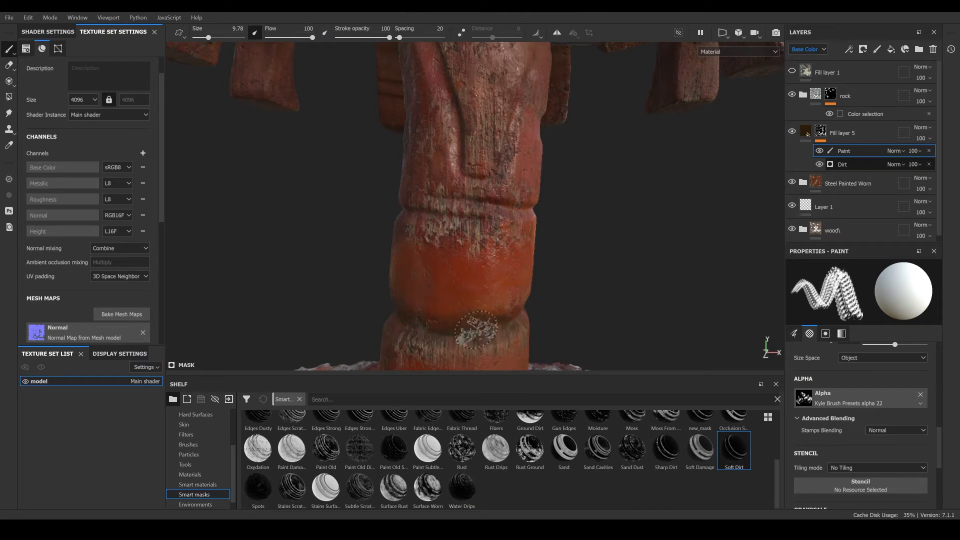
pyautogui.moveTo(390, 38); pyautogui.dragTo(368, 38)
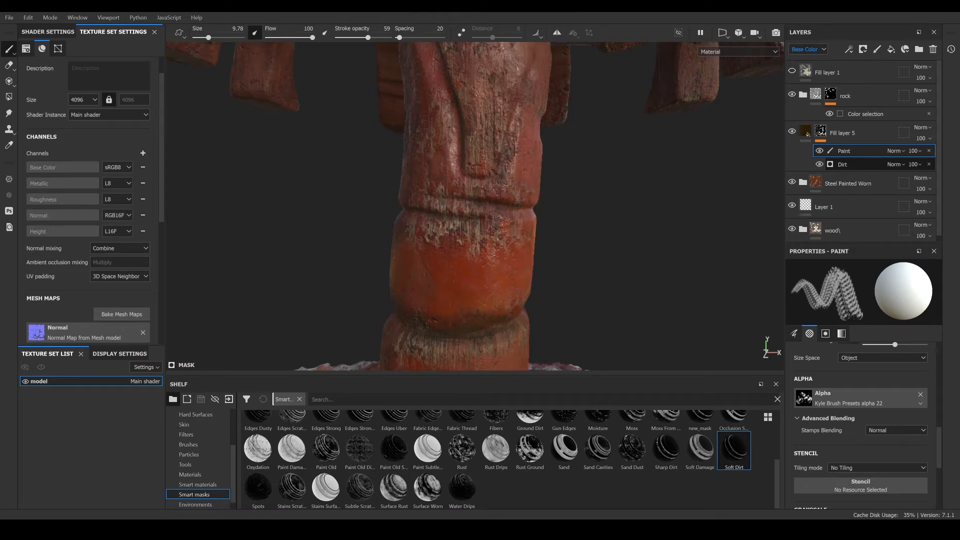
pyautogui.moveTo(208, 38); pyautogui.dragTo(205, 38)
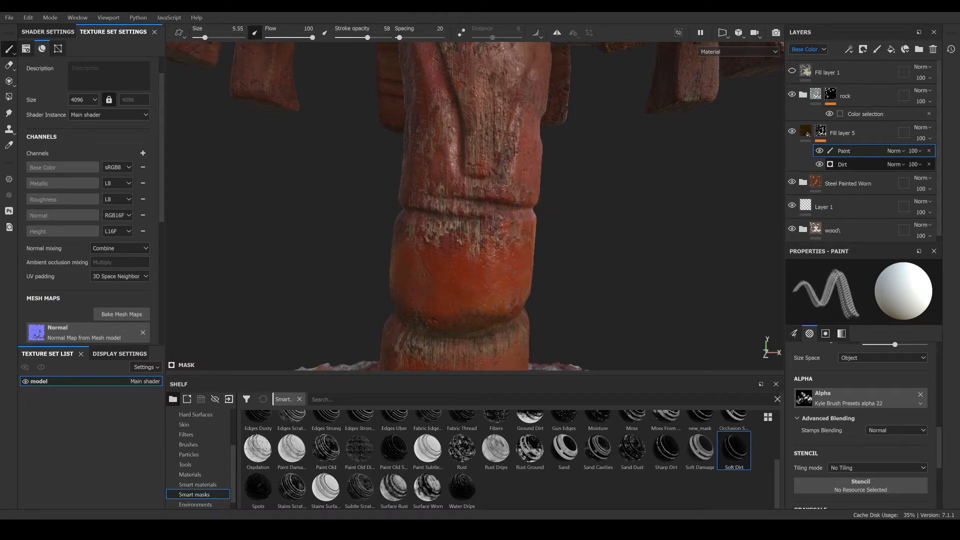
pyautogui.moveTo(368, 38); pyautogui.dragTo(357, 37)
# - Raise the brush size to about 21 and paint dirt into the mask around the pillar's lower section and base
pyautogui.keyDown('alt'); pyautogui.moveTo(469, 325); pyautogui.dragTo(444, 202); pyautogui.keyUp('alt')
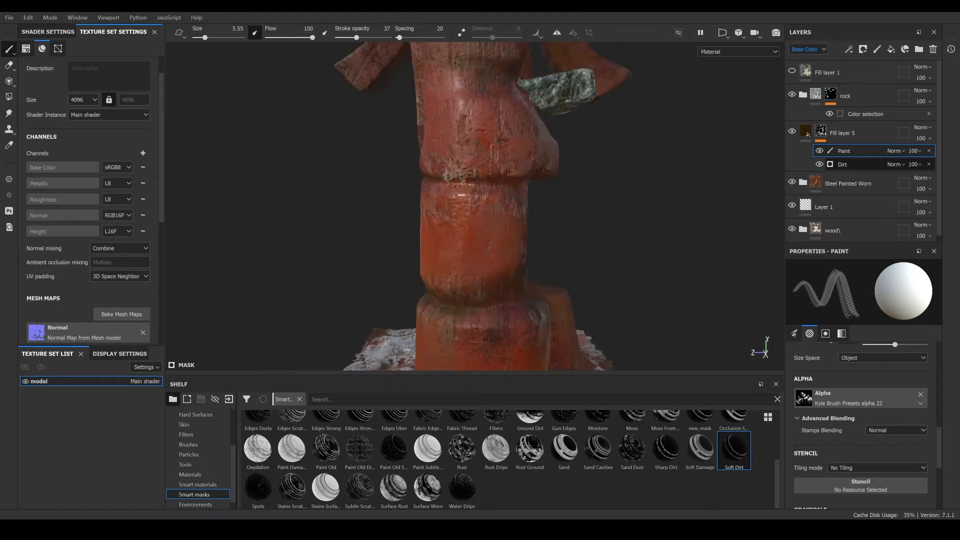
pyautogui.keyDown('alt'); pyautogui.moveTo(504, 240); pyautogui.dragTo(686, 281); pyautogui.keyUp('alt')
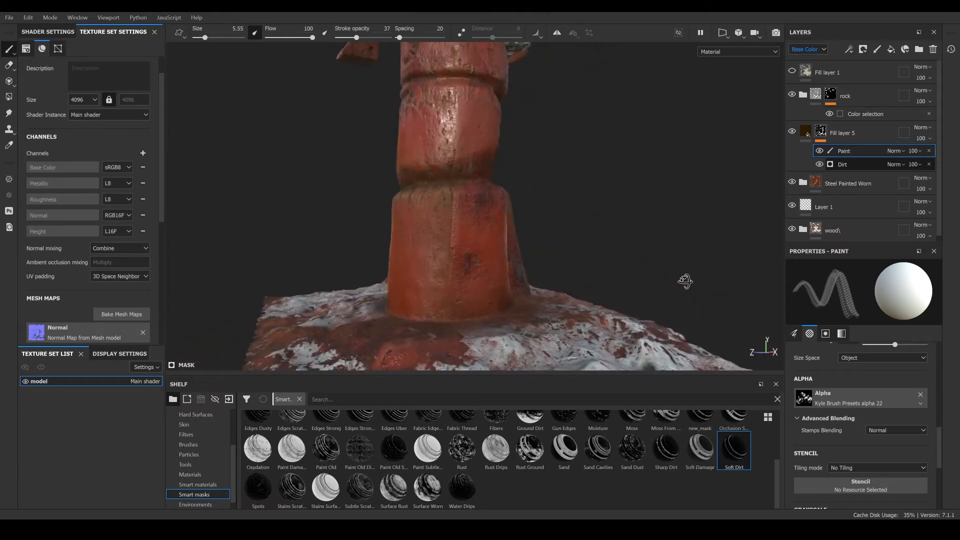
pyautogui.keyDown('alt'); pyautogui.moveTo(408, 266); pyautogui.dragTo(357, 234); pyautogui.keyUp('alt')
pyautogui.moveTo(205, 38); pyautogui.dragTo(216, 37)
pyautogui.moveTo(378, 314); pyautogui.dragTo(450, 313)
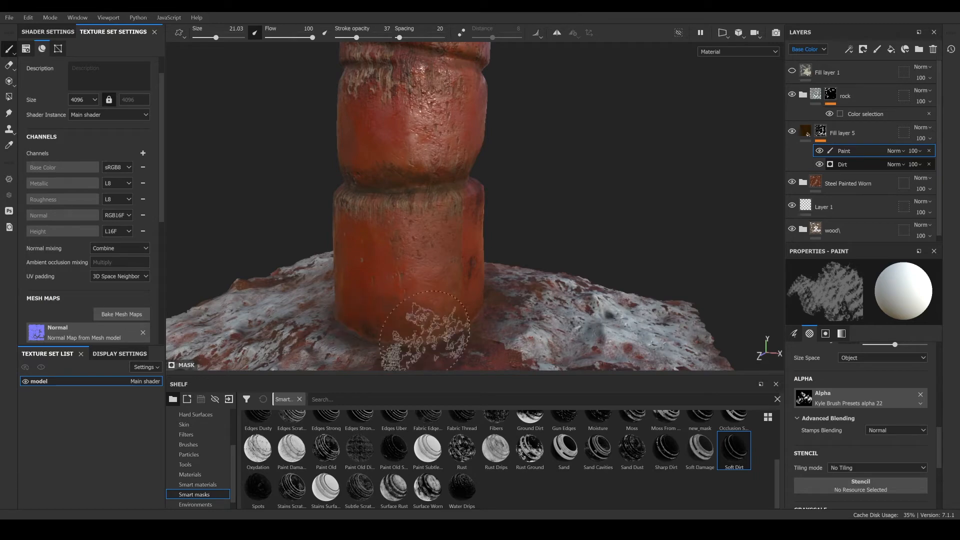
pyautogui.moveTo(575, 316)
pyautogui.keyDown('alt'); pyautogui.mouseDown()
pyautogui.moveTo(430, 317)
pyautogui.moveTo(360, 303)
pyautogui.mouseUp(); pyautogui.keyUp('alt')
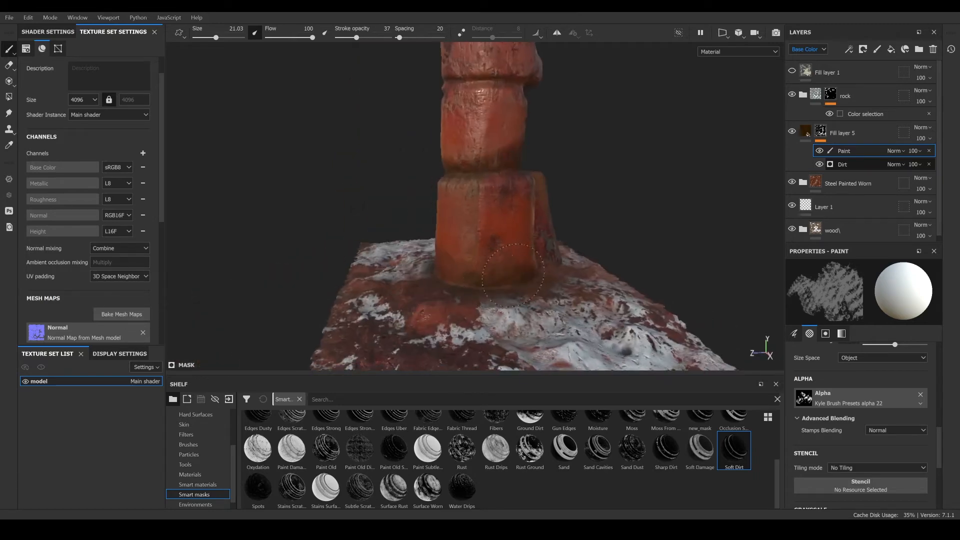
pyautogui.keyDown('alt'); pyautogui.moveTo(513, 275); pyautogui.dragTo(735, 264); pyautogui.keyUp('alt')
pyautogui.moveTo(360, 295)
pyautogui.keyDown('alt'); pyautogui.mouseDown()
pyautogui.moveTo(450, 295)
pyautogui.moveTo(532, 278)
pyautogui.moveTo(489, 315)
pyautogui.mouseUp(); pyautogui.keyUp('alt')
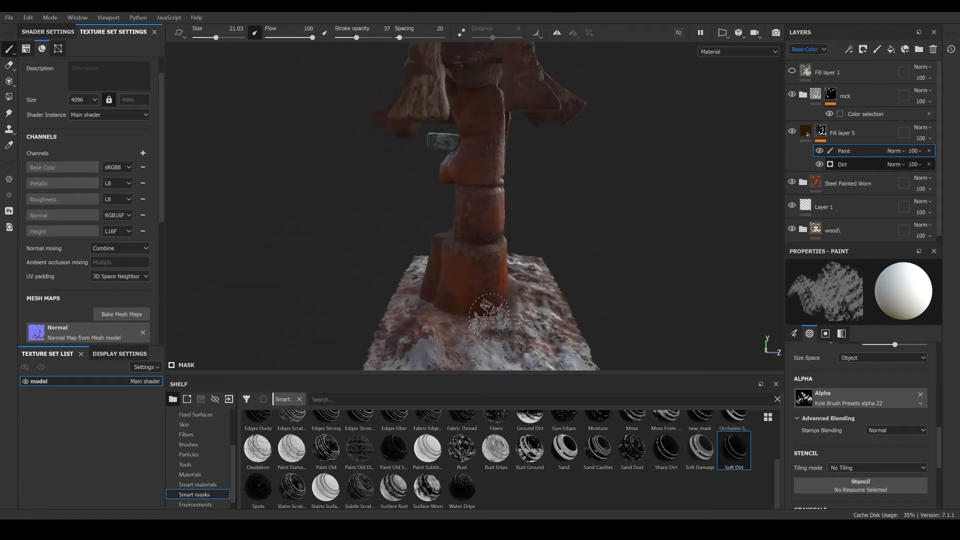
pyautogui.keyDown('shift'); pyautogui.moveTo(508, 326); pyautogui.dragTo(530, 314, button='right'); pyautogui.keyUp('shift')
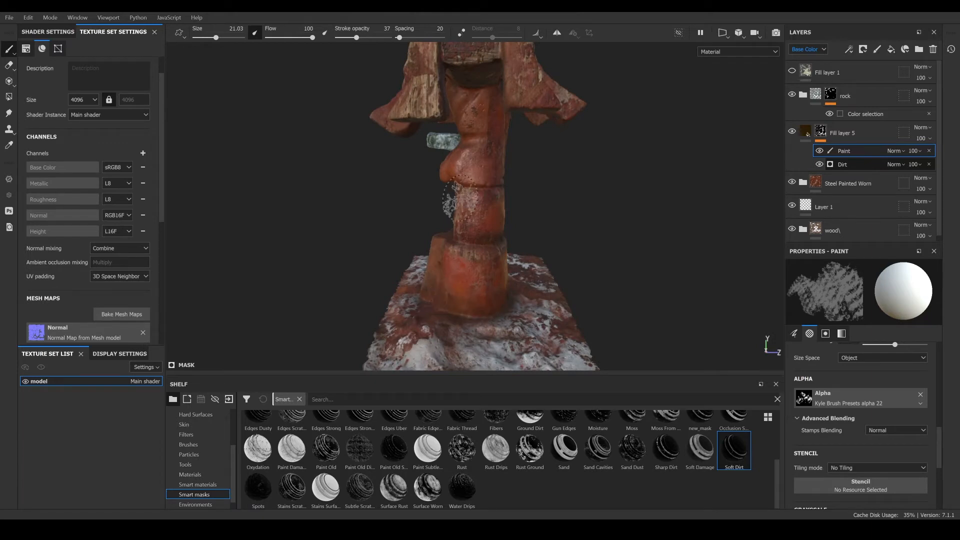
# - Set stroke opacity to 80 and brush size to about 4.8, then paint dirt into the hollow atop the pillar
pyautogui.scroll(5, 473, 221)
pyautogui.keyDown('alt'); pyautogui.moveTo(477, 234); pyautogui.dragTo(376, 231); pyautogui.keyUp('alt')
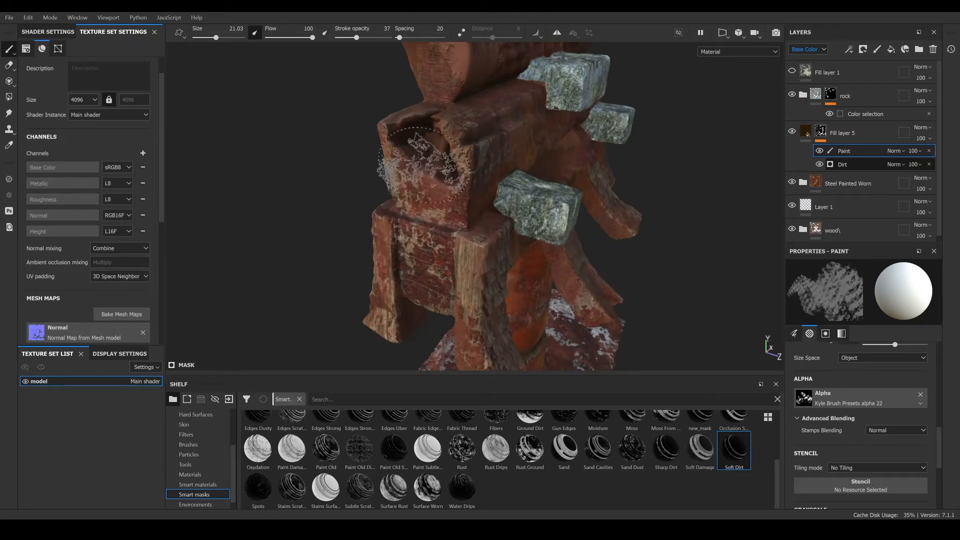
pyautogui.moveTo(441, 168)
pyautogui.keyDown('alt'); pyautogui.mouseDown()
pyautogui.moveTo(492, 169)
pyautogui.moveTo(434, 152)
pyautogui.moveTo(429, 136)
pyautogui.moveTo(418, 150)
pyautogui.moveTo(463, 156)
pyautogui.mouseUp(); pyautogui.keyUp('alt')
pyautogui.scroll(4, 456, 150)
pyautogui.moveTo(417, 155); pyautogui.dragTo(478, 132)
pyautogui.moveTo(357, 38); pyautogui.dragTo(379, 38)
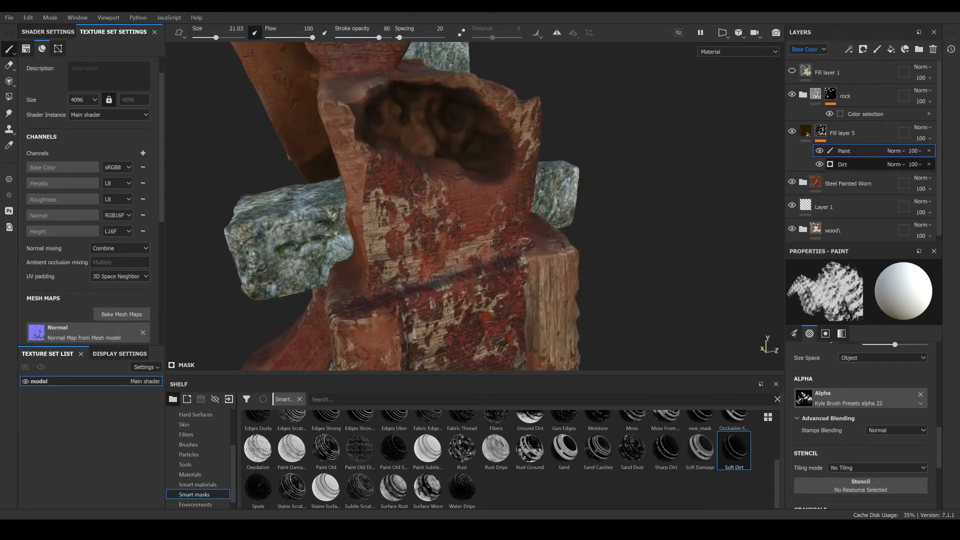
pyautogui.moveTo(211, 40); pyautogui.dragTo(204, 39)
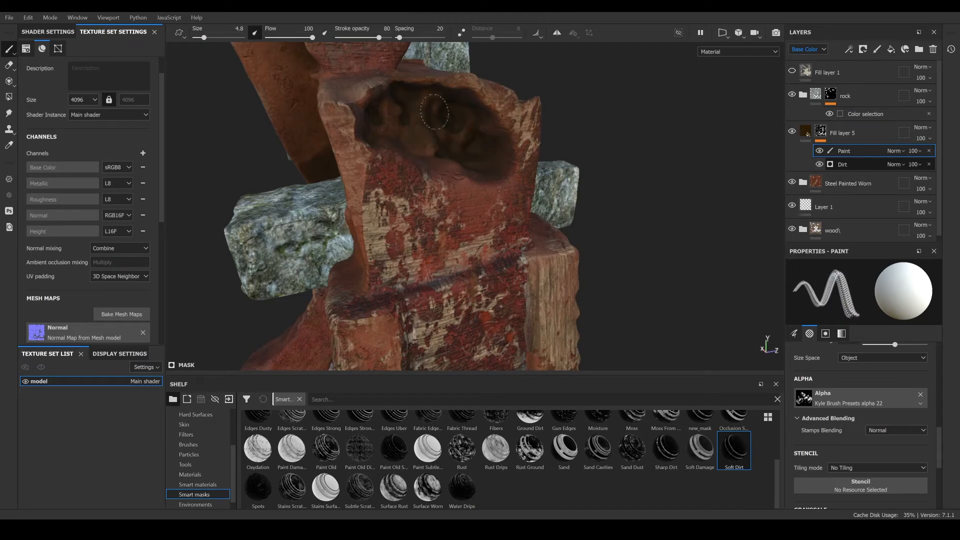
pyautogui.scroll(-4, 399, 183)
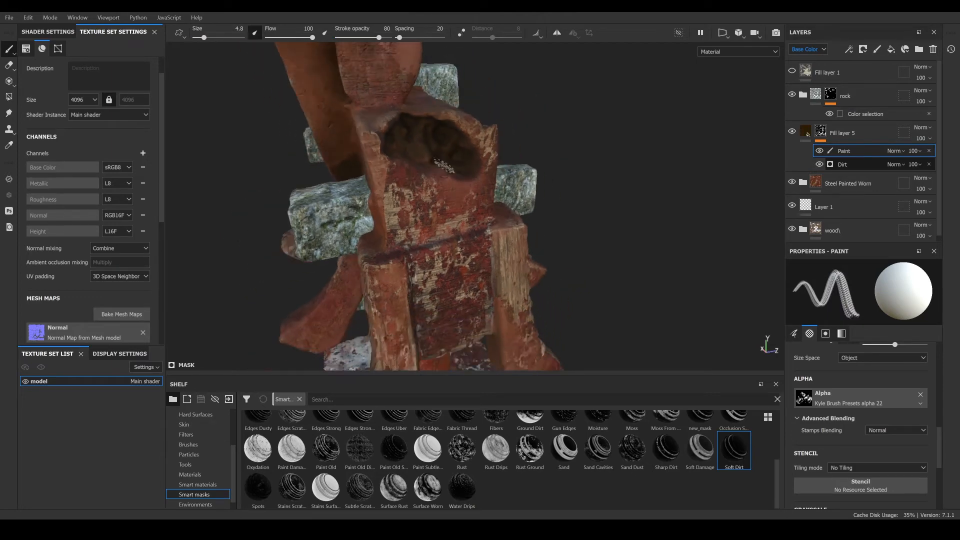
pyautogui.keyDown('alt'); pyautogui.moveTo(399, 183); pyautogui.dragTo(354, 250); pyautogui.keyUp('alt')
# - Set stroke opacity to 57 and brush size to about 6.8, then paint dirt onto the lower crossbeam
pyautogui.scroll(4, 305, 245)
pyautogui.scroll(2, 353, 250)
pyautogui.scroll(2, 412, 151)
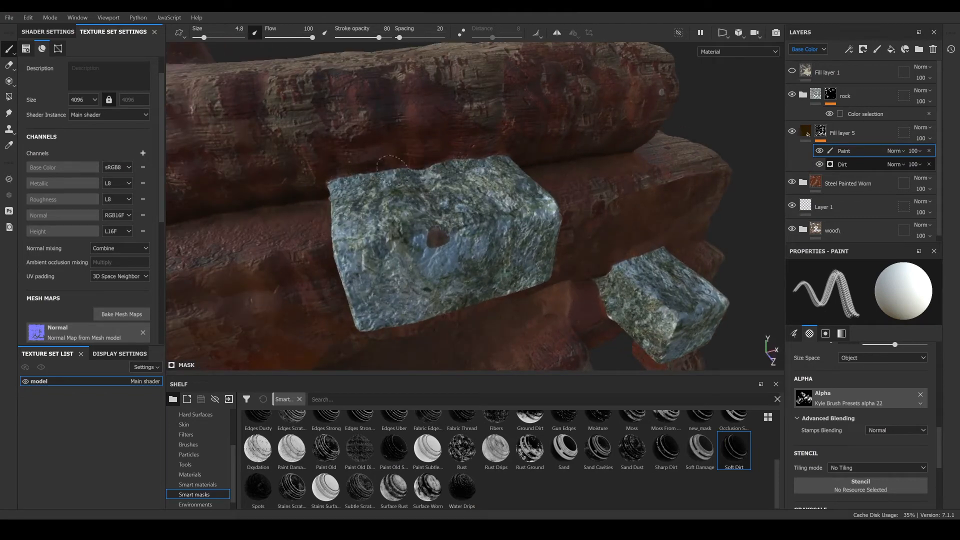
pyautogui.scroll(-2, 392, 205)
pyautogui.keyDown('alt'); pyautogui.moveTo(449, 235); pyautogui.dragTo(413, 225); pyautogui.keyUp('alt')
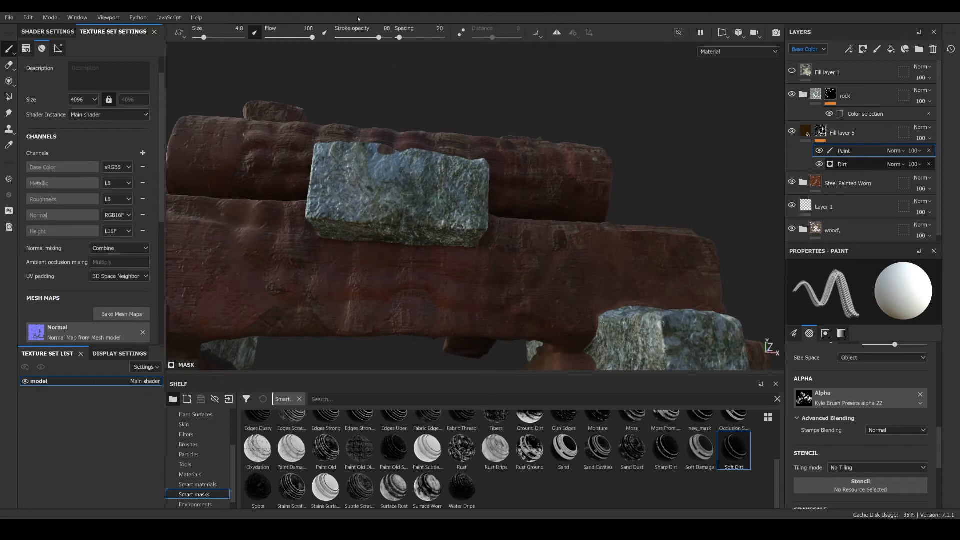
pyautogui.moveTo(379, 37); pyautogui.dragTo(367, 37)
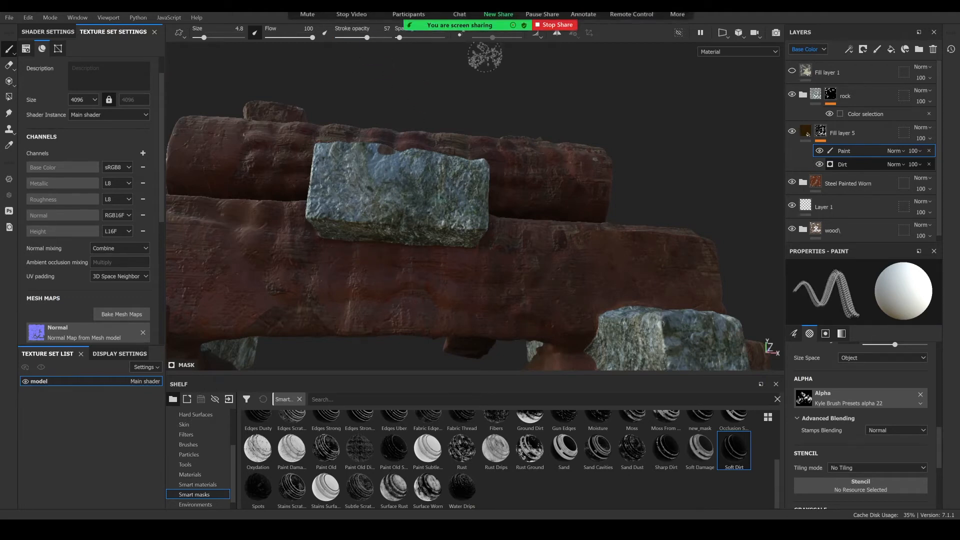
pyautogui.moveTo(204, 38); pyautogui.dragTo(207, 37)
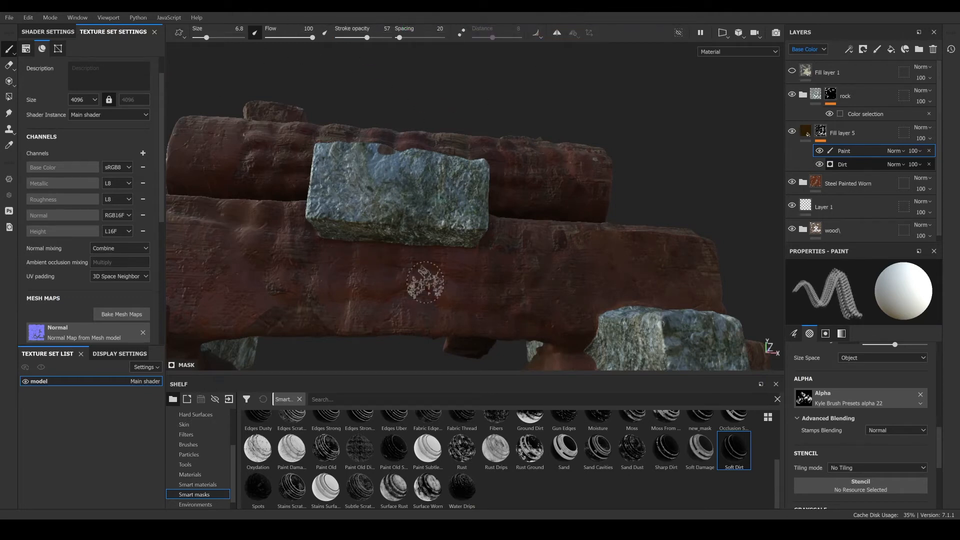
pyautogui.moveTo(476, 268)
pyautogui.keyDown('alt'); pyautogui.mouseDown()
pyautogui.moveTo(385, 167)
pyautogui.moveTo(573, 274)
pyautogui.mouseUp(); pyautogui.keyUp('alt')
# - Paint additional dirt into the mask on the crossbeams around the stone blocks
pyautogui.moveTo(480, 290)
pyautogui.keyDown('alt'); pyautogui.mouseDown()
pyautogui.moveTo(306, 336)
pyautogui.moveTo(285, 280)
pyautogui.moveTo(261, 306)
pyautogui.moveTo(797, 238)
pyautogui.mouseUp(); pyautogui.keyUp('alt')
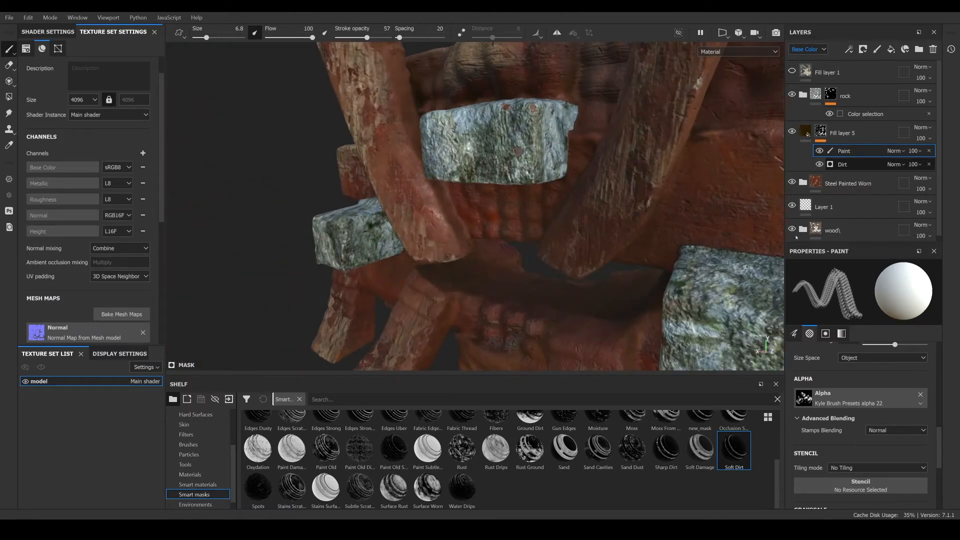
pyautogui.moveTo(551, 217)
pyautogui.keyDown('alt'); pyautogui.mouseDown()
pyautogui.moveTo(610, 195)
pyautogui.moveTo(440, 242)
pyautogui.moveTo(503, 273)
pyautogui.mouseUp(); pyautogui.keyUp('alt')
pyautogui.scroll(4, 575, 203)
pyautogui.scroll(-5, 545, 197)
pyautogui.keyDown('alt'); pyautogui.moveTo(621, 247); pyautogui.dragTo(540, 265); pyautogui.keyUp('alt')
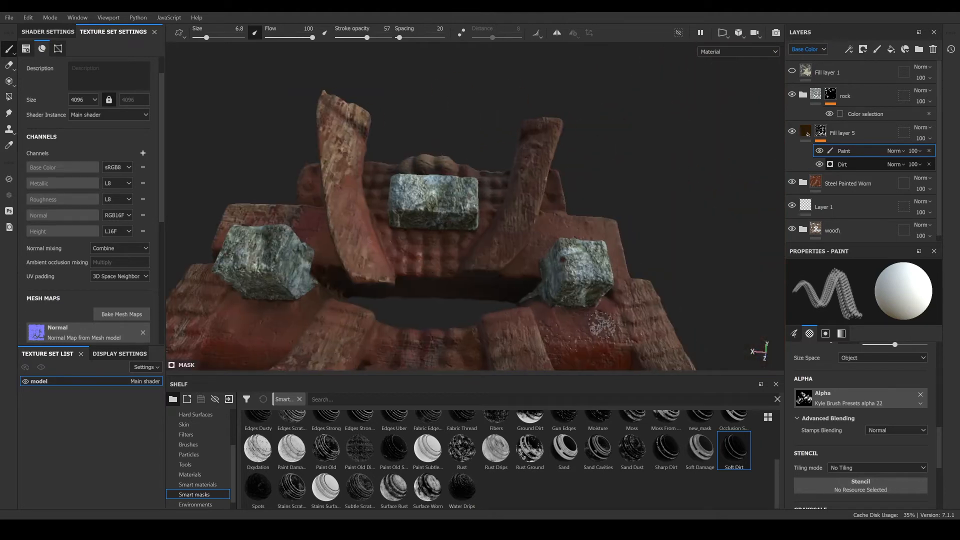
pyautogui.keyDown('alt'); pyautogui.moveTo(603, 306); pyautogui.dragTo(355, 352); pyautogui.keyUp('alt')
pyautogui.scroll(4, 450, 281)
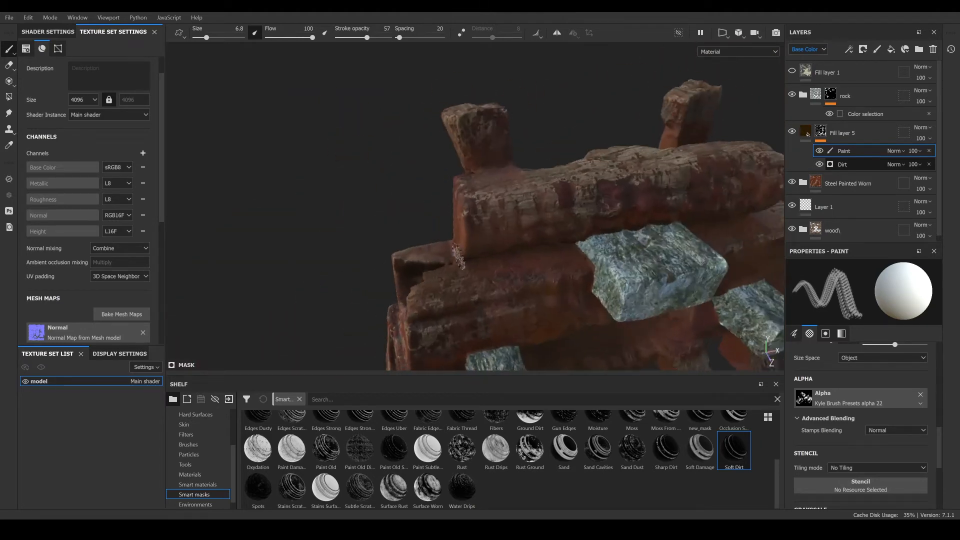
pyautogui.keyDown('alt'); pyautogui.moveTo(530, 240); pyautogui.dragTo(505, 243); pyautogui.keyUp('alt')
pyautogui.keyDown('alt'); pyautogui.moveTo(510, 245); pyautogui.dragTo(480, 120, button='middle'); pyautogui.keyUp('alt')
pyautogui.keyDown('alt'); pyautogui.moveTo(481, 120); pyautogui.dragTo(488, 90); pyautogui.keyUp('alt')
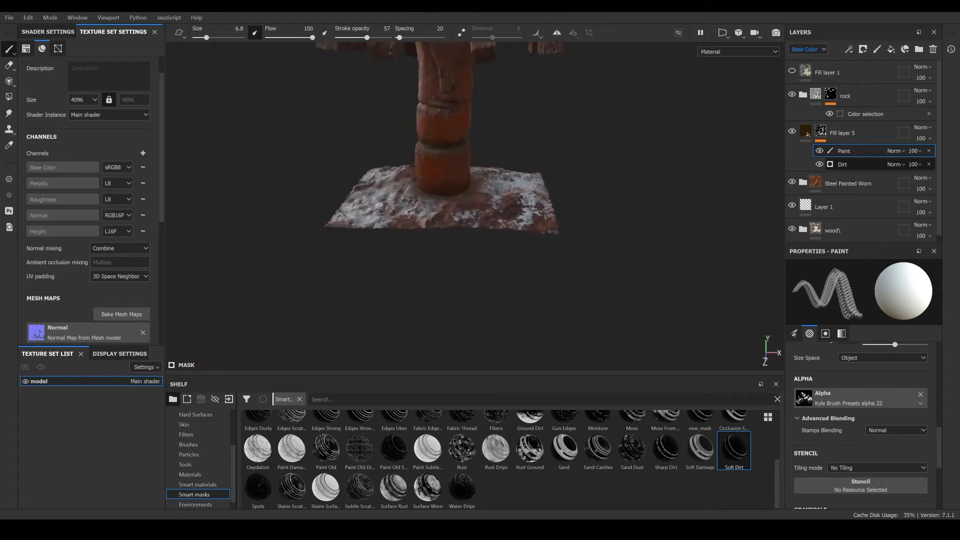
# - Paint additional dirt spots onto the pillar's middle section
pyautogui.keyDown('alt'); pyautogui.moveTo(487, 90); pyautogui.dragTo(502, 215, button='middle'); pyautogui.keyUp('alt')
pyautogui.keyDown('alt'); pyautogui.moveTo(503, 215); pyautogui.dragTo(510, 172); pyautogui.keyUp('alt')
pyautogui.scroll(4, 426, 273)
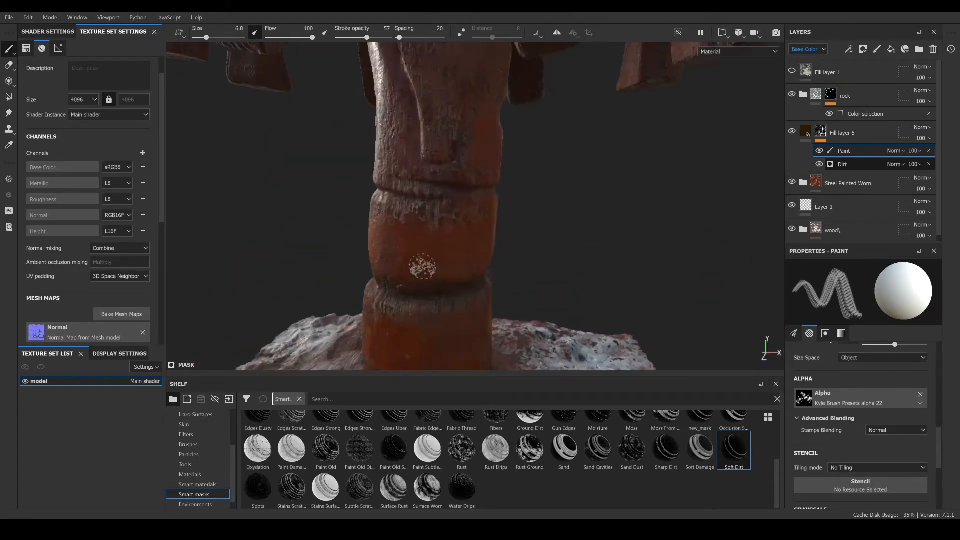
pyautogui.keyDown('alt'); pyautogui.moveTo(422, 265); pyautogui.dragTo(434, 249); pyautogui.keyUp('alt')
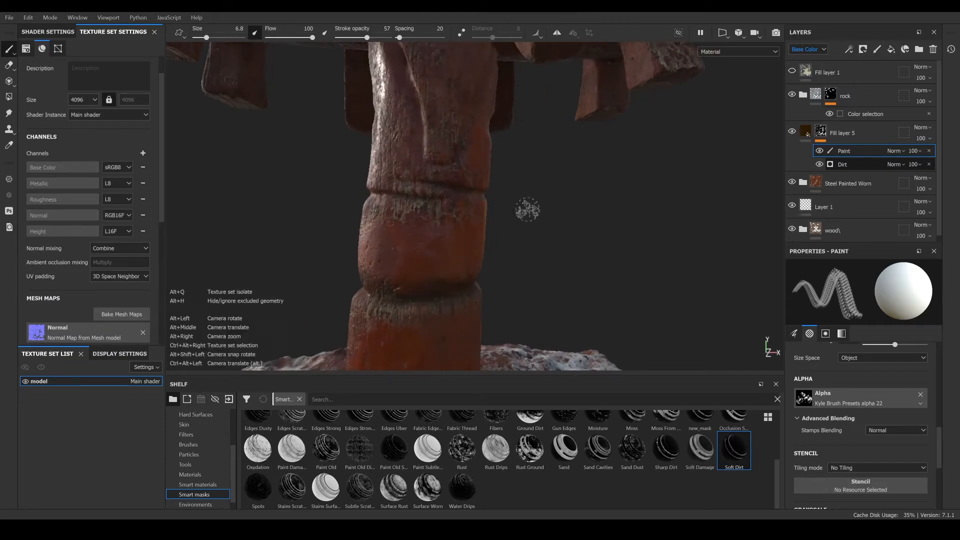
pyautogui.keyDown('alt'); pyautogui.moveTo(528, 208); pyautogui.dragTo(478, 135); pyautogui.keyUp('alt')
pyautogui.keyDown('alt'); pyautogui.moveTo(478, 135); pyautogui.dragTo(491, 240, button='middle'); pyautogui.keyUp('alt')
pyautogui.keyDown('alt'); pyautogui.moveTo(490, 240); pyautogui.dragTo(430, 290); pyautogui.keyUp('alt')
pyautogui.scroll(3, 555, 178)
pyautogui.scroll(1, 554, 178)
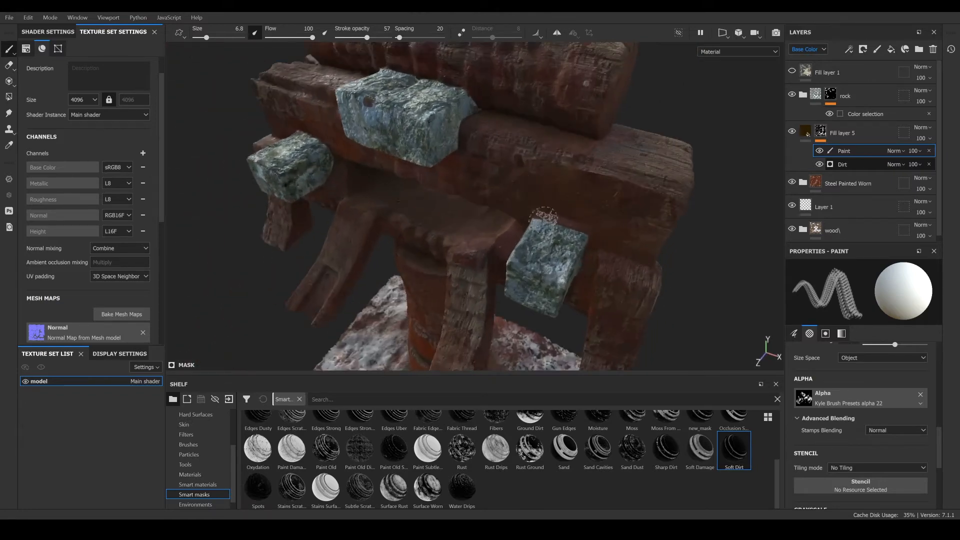
# - Paint more dirt into the mask on the crossbeams around the lower stone block
pyautogui.keyDown('alt'); pyautogui.moveTo(488, 239); pyautogui.dragTo(540, 195); pyautogui.keyUp('alt')
pyautogui.keyDown('alt'); pyautogui.moveTo(445, 218); pyautogui.dragTo(520, 245, button='middle'); pyautogui.keyUp('alt')
pyautogui.moveTo(460, 246)
pyautogui.keyDown('alt'); pyautogui.mouseDown()
pyautogui.moveTo(565, 240)
pyautogui.moveTo(575, 227)
pyautogui.mouseUp(); pyautogui.keyUp('alt')
pyautogui.scroll(4, 565, 240)
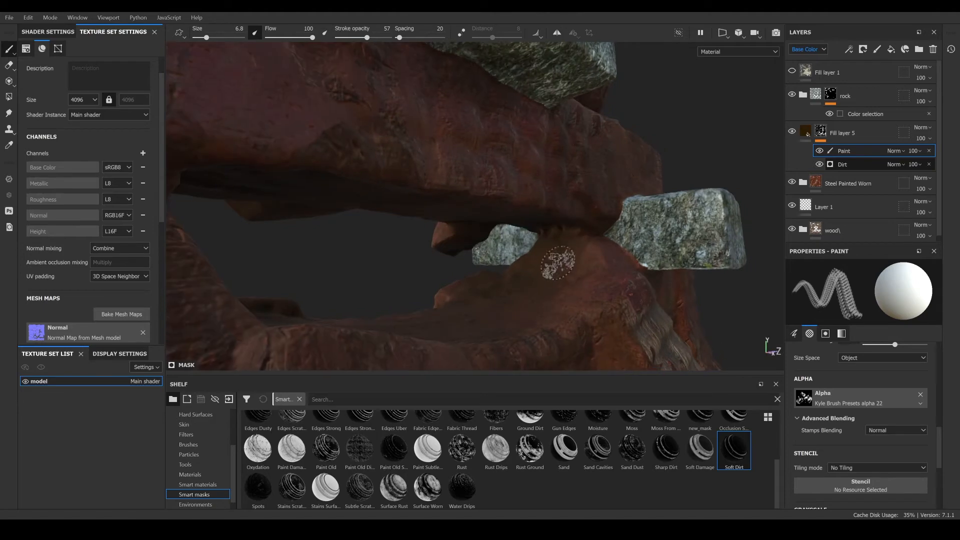
pyautogui.scroll(-4, 567, 263)
pyautogui.keyDown('alt'); pyautogui.moveTo(569, 262); pyautogui.dragTo(581, 210); pyautogui.keyUp('alt')
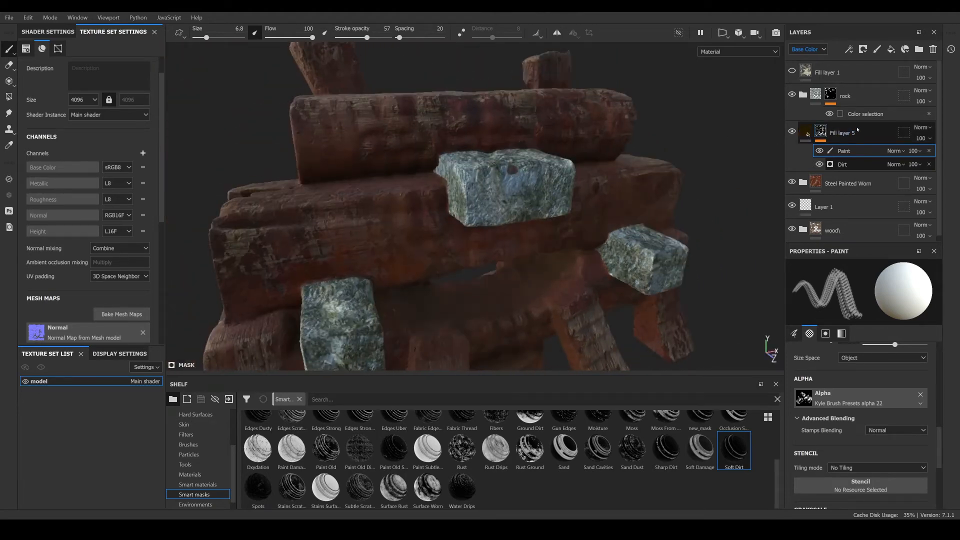
# - Select the Fill layer 5 layer and browse the shelf's Materials category
pyautogui.click(857, 130)
pyautogui.click(193, 475)
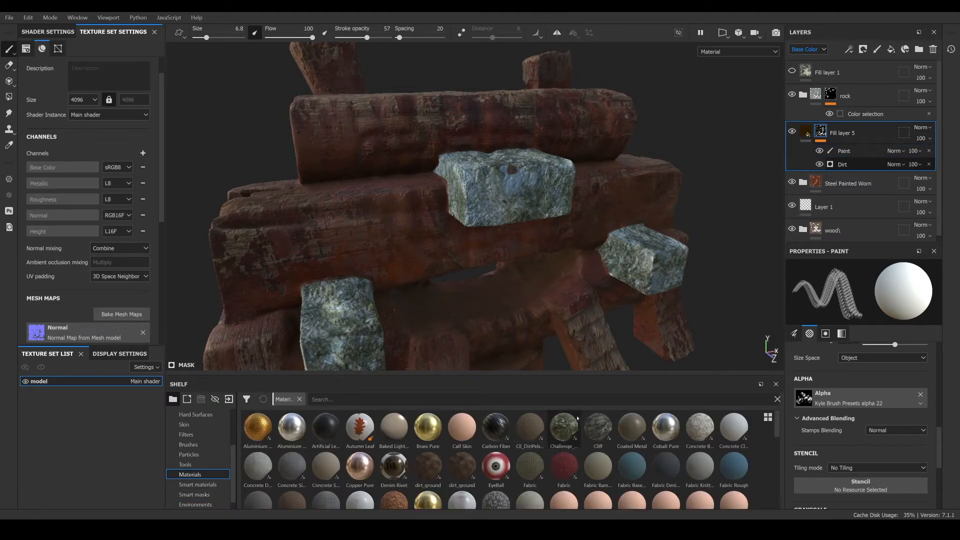
pyautogui.scroll(-5, 481, 470)
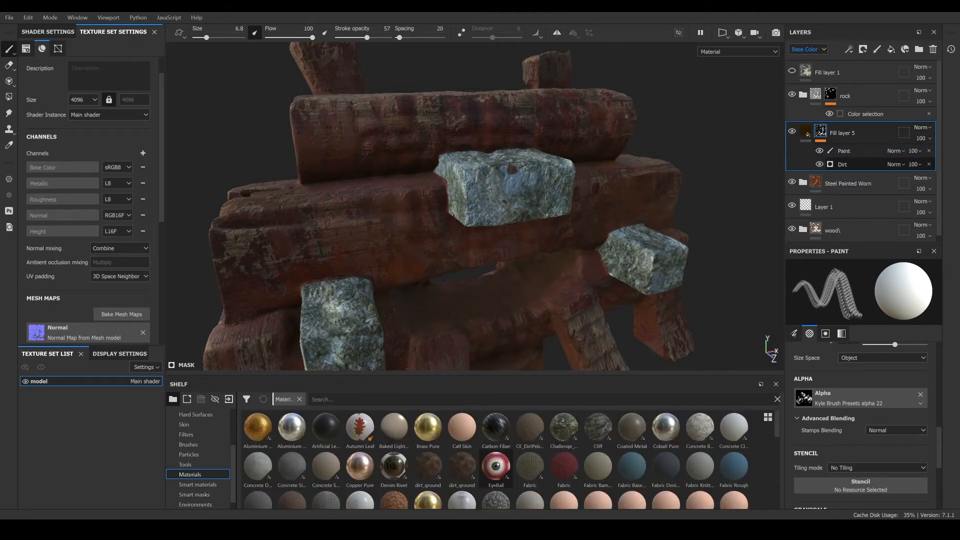
# - Save the project
pyautogui.click(15, 19)
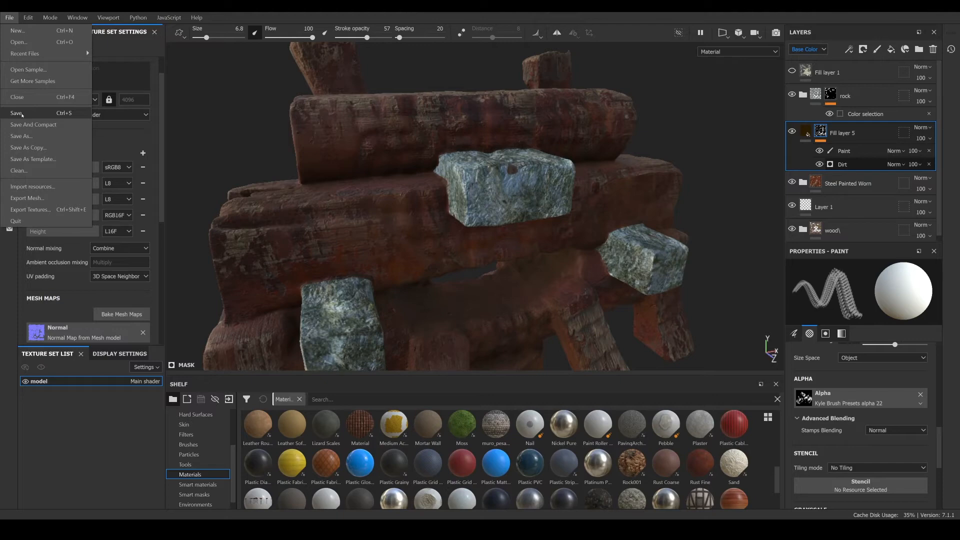
pyautogui.click(17, 113)
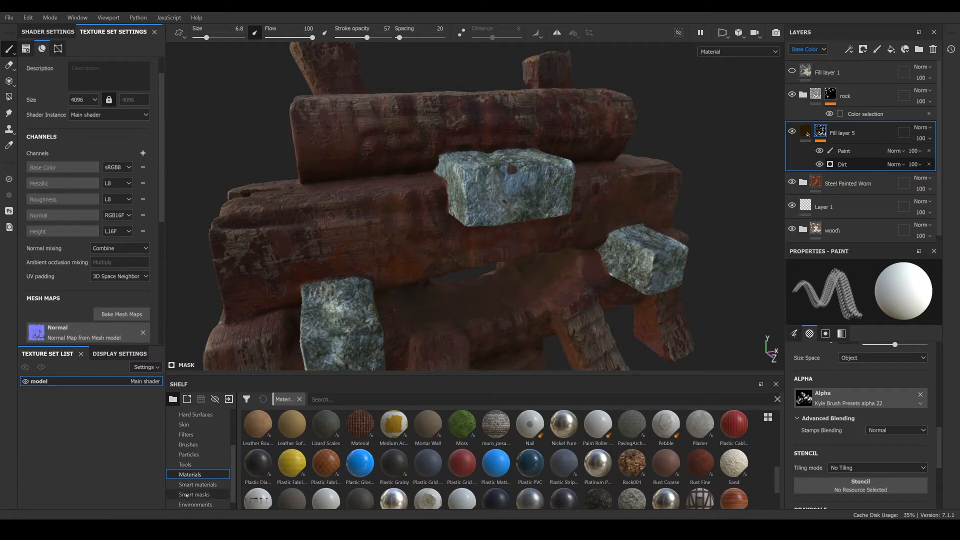
# - Orbit around the model to inspect the painted dirt on the crossbeams and stones from several angles
pyautogui.moveTo(475, 424)
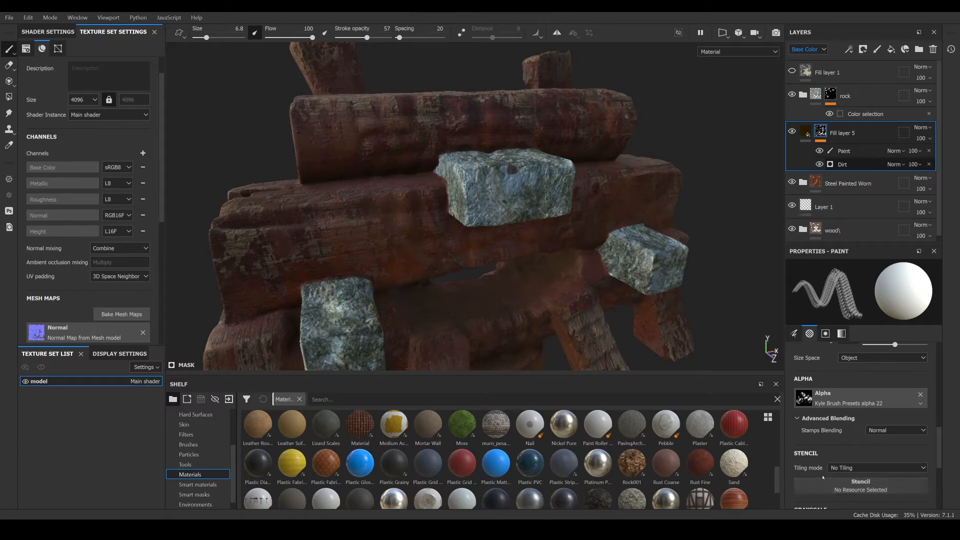
pyautogui.moveTo(615, 183)
pyautogui.keyDown('alt'); pyautogui.mouseDown()
pyautogui.moveTo(534, 212)
pyautogui.moveTo(291, 179)
pyautogui.moveTo(500, 198)
pyautogui.moveTo(195, 175)
pyautogui.mouseUp(); pyautogui.keyUp('alt')
pyautogui.moveTo(520, 175)
pyautogui.keyDown('alt'); pyautogui.mouseDown()
pyautogui.moveTo(368, 171)
pyautogui.moveTo(607, 212)
pyautogui.moveTo(743, 173)
pyautogui.mouseUp(); pyautogui.keyUp('alt')
pyautogui.keyDown('alt'); pyautogui.moveTo(370, 189); pyautogui.dragTo(551, 200); pyautogui.keyUp('alt')
pyautogui.moveTo(384, 208)
pyautogui.keyDown('alt'); pyautogui.mouseDown(button='middle')
pyautogui.moveTo(364, 212)
pyautogui.moveTo(595, 215)
pyautogui.mouseUp(button='middle'); pyautogui.keyUp('alt')
pyautogui.keyDown('alt'); pyautogui.moveTo(596, 216); pyautogui.dragTo(710, 220); pyautogui.keyUp('alt')
pyautogui.keyDown('alt'); pyautogui.moveTo(590, 220); pyautogui.dragTo(475, 221, button='right'); pyautogui.keyUp('alt')
pyautogui.keyDown('alt'); pyautogui.moveTo(476, 220); pyautogui.dragTo(475, 218); pyautogui.keyUp('alt')
pyautogui.keyDown('shift'); pyautogui.moveTo(550, 212); pyautogui.dragTo(499, 199, button='right'); pyautogui.keyUp('shift')
pyautogui.keyDown('alt'); pyautogui.moveTo(473, 232); pyautogui.dragTo(481, 191); pyautogui.keyUp('alt')
pyautogui.keyDown('alt'); pyautogui.moveTo(481, 191); pyautogui.dragTo(445, 193, button='right'); pyautogui.keyUp('alt')
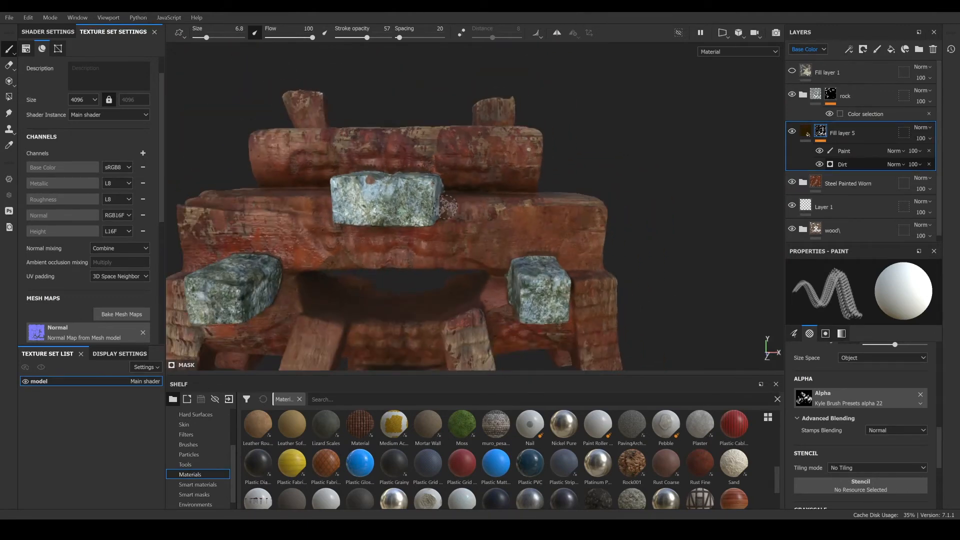
pyautogui.keyDown('alt'); pyautogui.moveTo(445, 193); pyautogui.dragTo(507, 175, button='middle'); pyautogui.keyUp('alt')
pyautogui.keyDown('alt'); pyautogui.moveTo(506, 175); pyautogui.dragTo(466, 210, button='right'); pyautogui.keyUp('alt')
pyautogui.moveTo(470, 215)
pyautogui.keyDown('alt'); pyautogui.mouseDown()
pyautogui.moveTo(487, 273)
pyautogui.moveTo(475, 220)
pyautogui.mouseUp(); pyautogui.keyUp('alt')
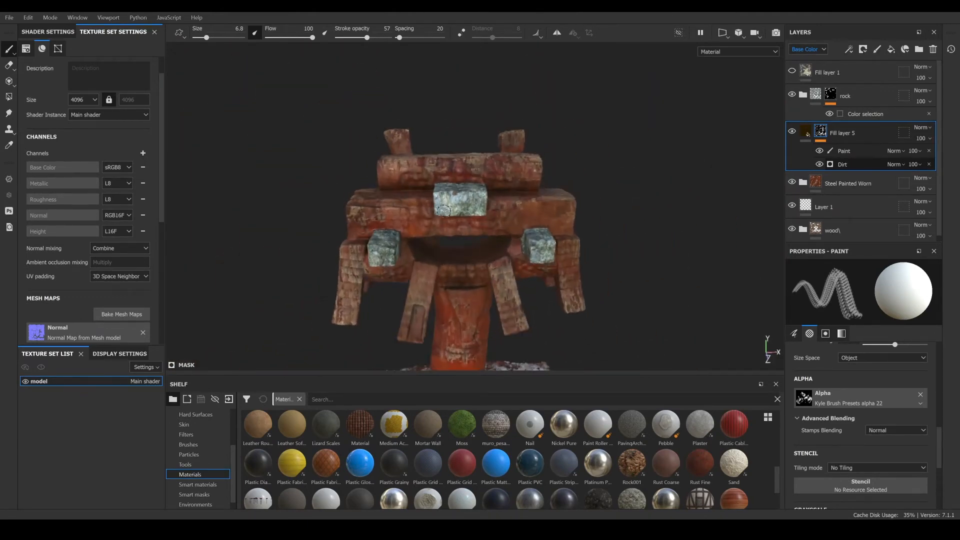
pyautogui.keyDown('alt'); pyautogui.moveTo(476, 220); pyautogui.dragTo(547, 190, button='right'); pyautogui.keyUp('alt')
pyautogui.keyDown('alt'); pyautogui.moveTo(547, 190); pyautogui.dragTo(545, 213); pyautogui.keyUp('alt')
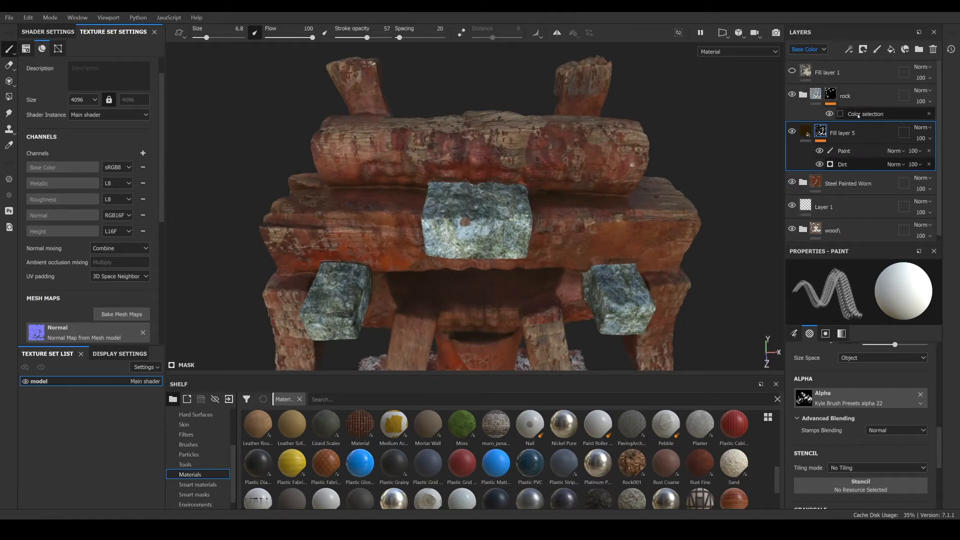
# - Add the Moss material from the shelf to the layer stack above Fill layer 5
pyautogui.moveTo(459, 426); pyautogui.dragTo(849, 118)
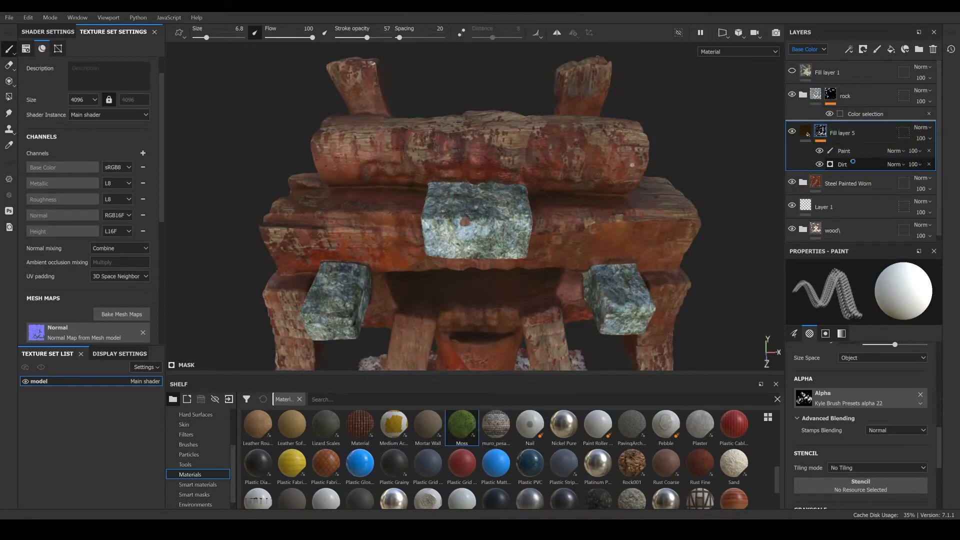
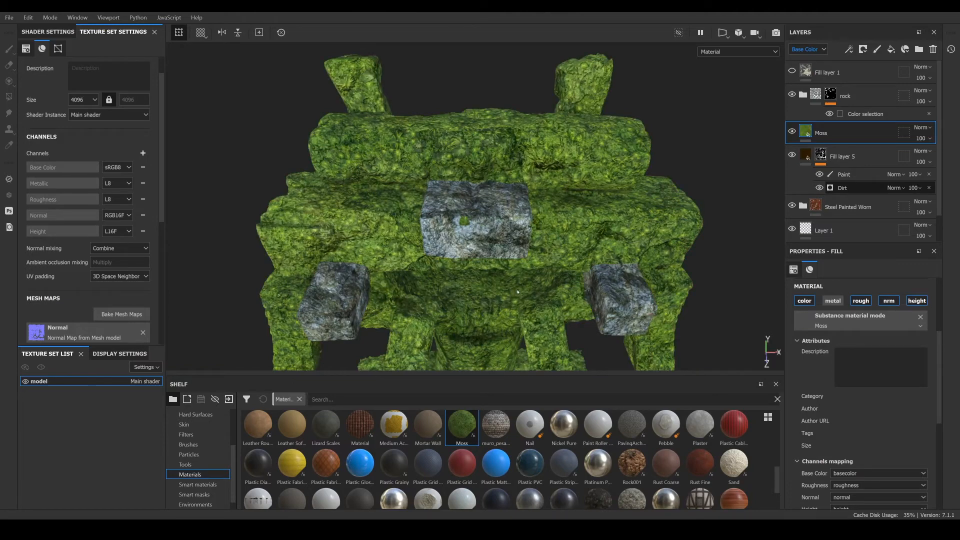
# - Orbit and zoom around the model to inspect the moss material coverage from several angles
pyautogui.scroll(-3, 515, 292)
pyautogui.keyDown('alt'); pyautogui.moveTo(560, 295); pyautogui.dragTo(568, 106, button='middle'); pyautogui.keyUp('alt')
pyautogui.keyDown('alt'); pyautogui.moveTo(569, 185); pyautogui.dragTo(570, 85); pyautogui.keyUp('alt')
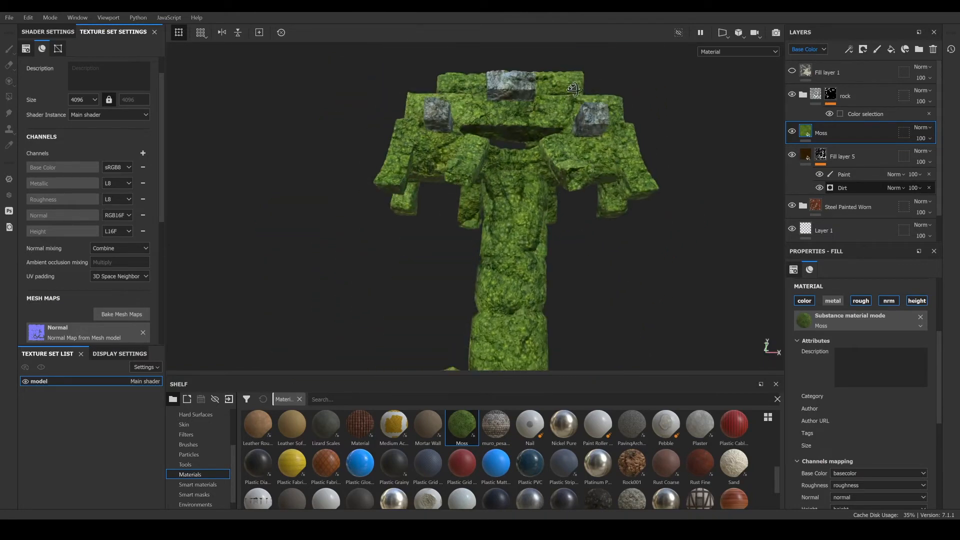
pyautogui.keyDown('alt'); pyautogui.moveTo(576, 122); pyautogui.dragTo(563, 199, button='middle'); pyautogui.keyUp('alt')
pyautogui.keyDown('alt'); pyautogui.moveTo(564, 199); pyautogui.dragTo(116, 220); pyautogui.keyUp('alt')
pyautogui.keyDown('alt'); pyautogui.moveTo(580, 185); pyautogui.dragTo(525, 249, button='middle'); pyautogui.keyUp('alt')
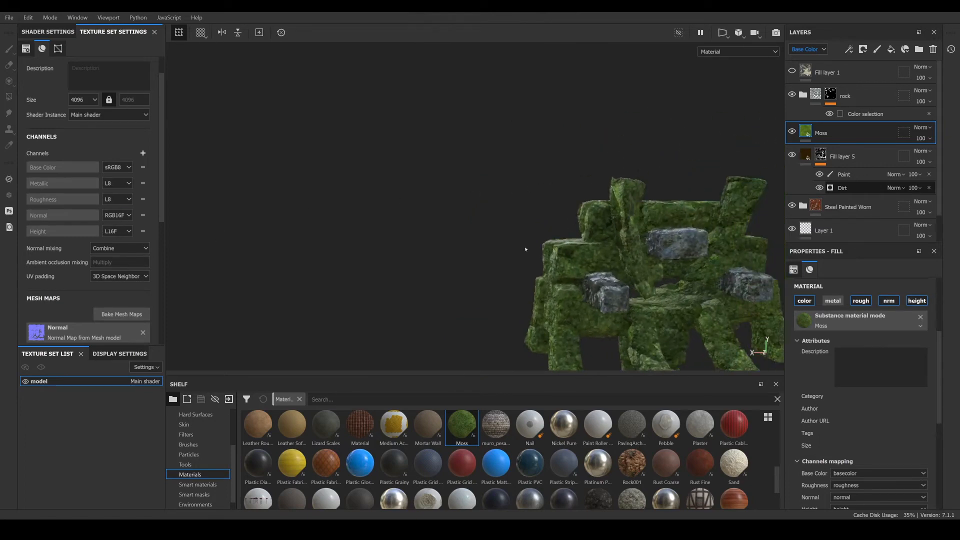
pyautogui.keyDown('alt'); pyautogui.moveTo(525, 248); pyautogui.dragTo(826, 262); pyautogui.keyUp('alt')
pyautogui.keyDown('alt'); pyautogui.moveTo(570, 228); pyautogui.dragTo(546, 229); pyautogui.keyUp('alt')
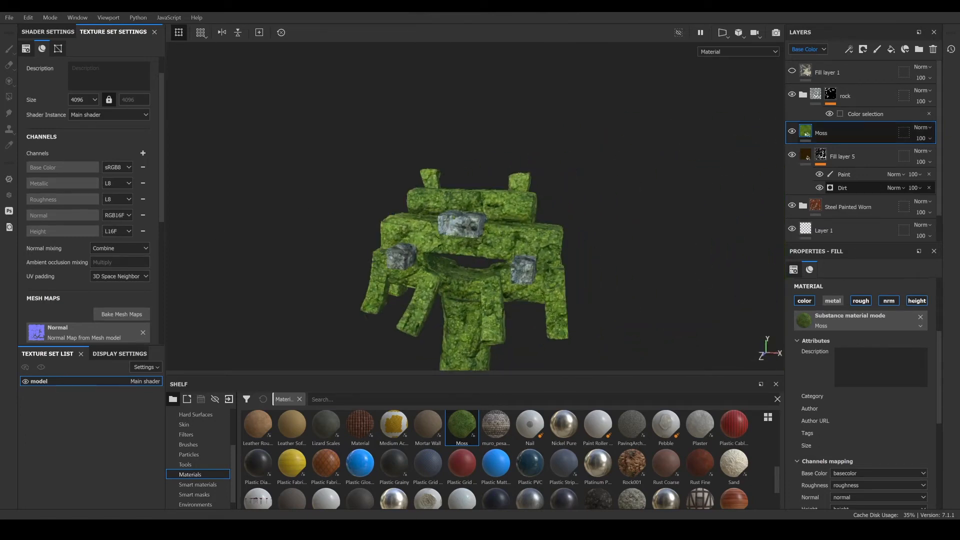
# - Add a black mask to the Moss layer and apply the Moss smart mask from the shelf to it
pyautogui.rightClick(808, 132)
pyautogui.click(860, 151)
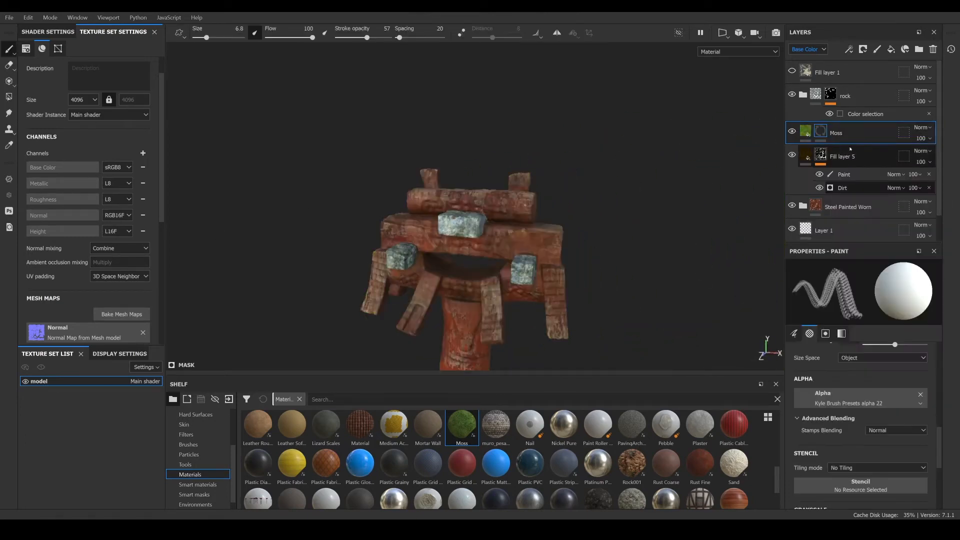
pyautogui.rightClick(832, 133)
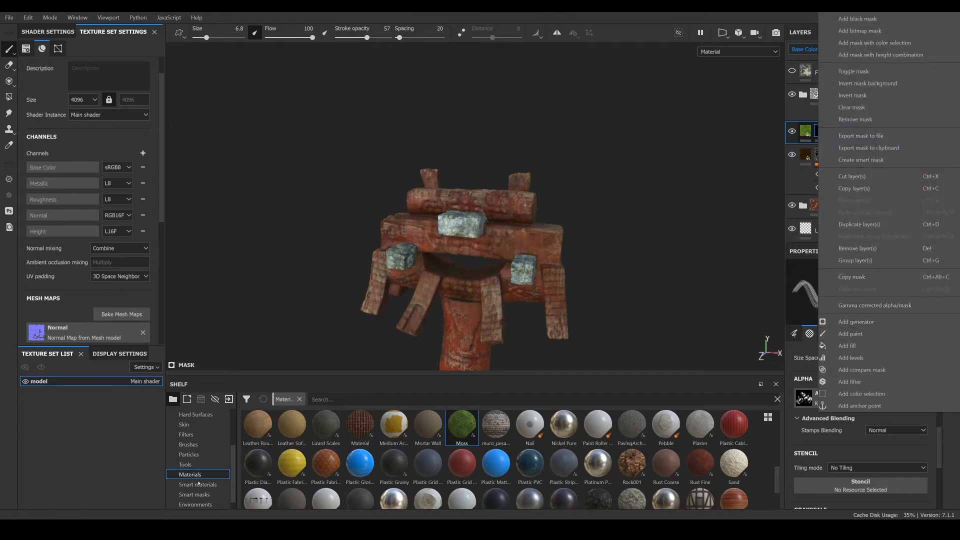
pyautogui.click(199, 484)
pyautogui.click(205, 495)
pyautogui.scroll(-3, 428, 470)
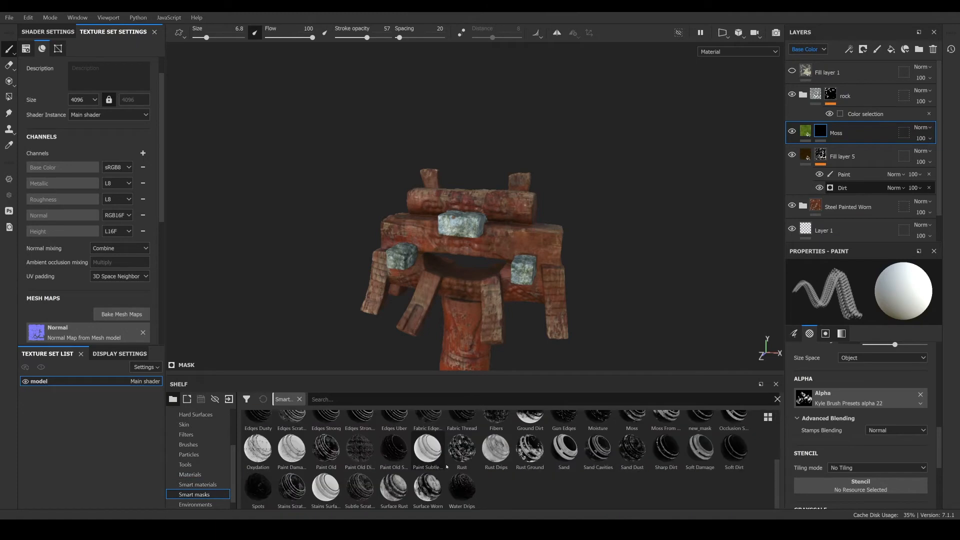
pyautogui.scroll(3, 663, 449)
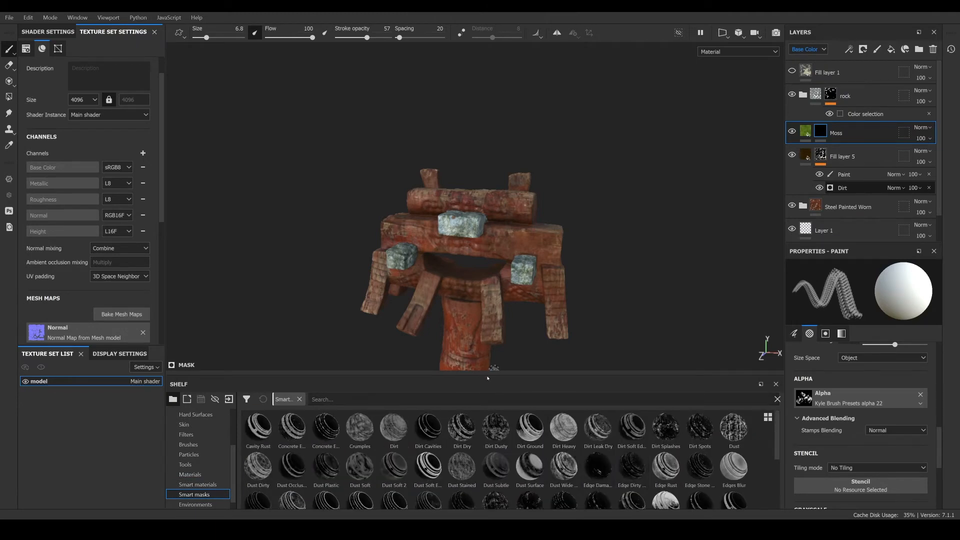
pyautogui.moveTo(488, 375); pyautogui.dragTo(510, 320)
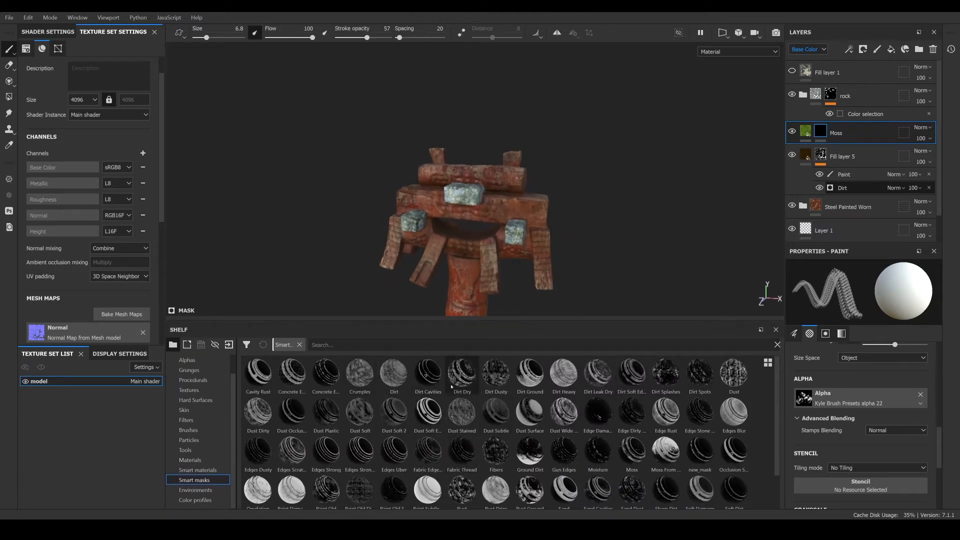
pyautogui.scroll(-1, 379, 412)
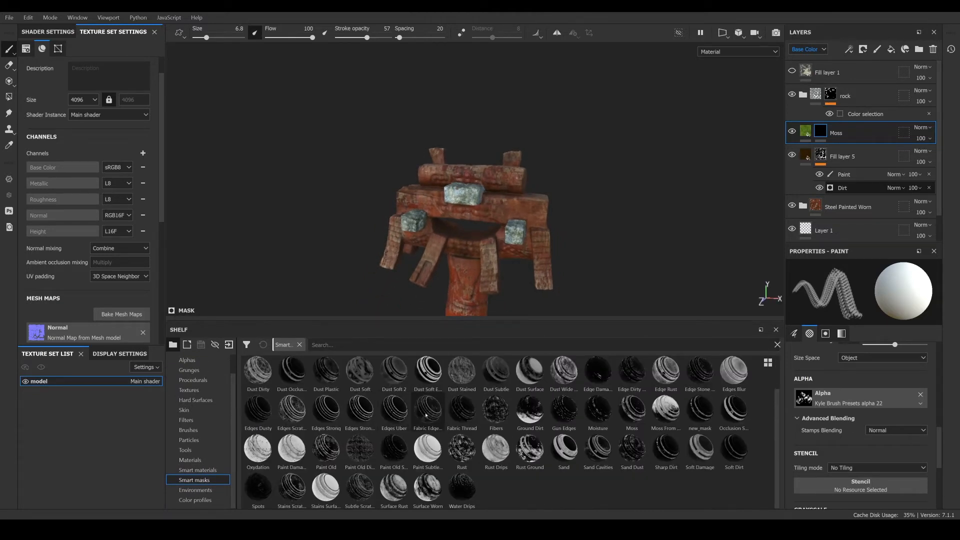
pyautogui.click(315, 345)
pyautogui.write('mo')
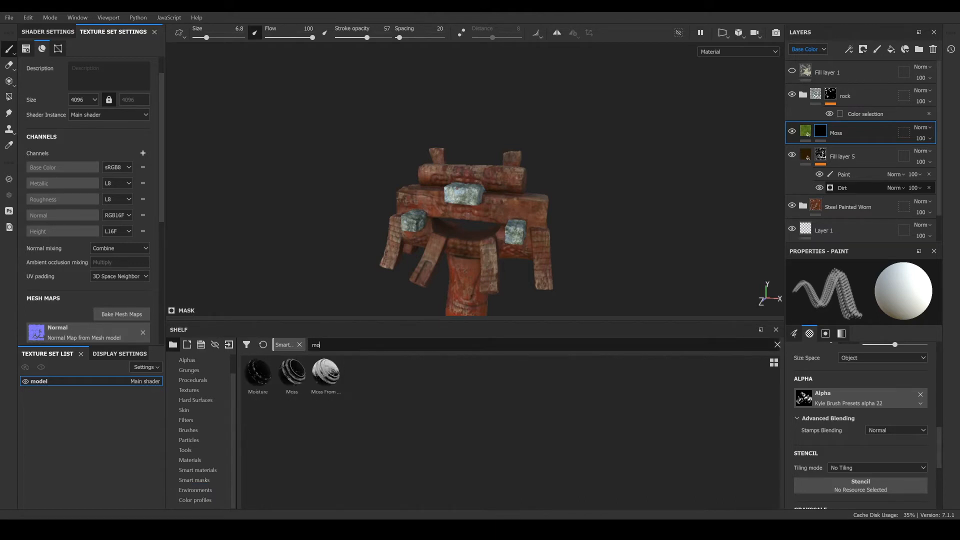
pyautogui.moveTo(292, 375); pyautogui.dragTo(840, 134)
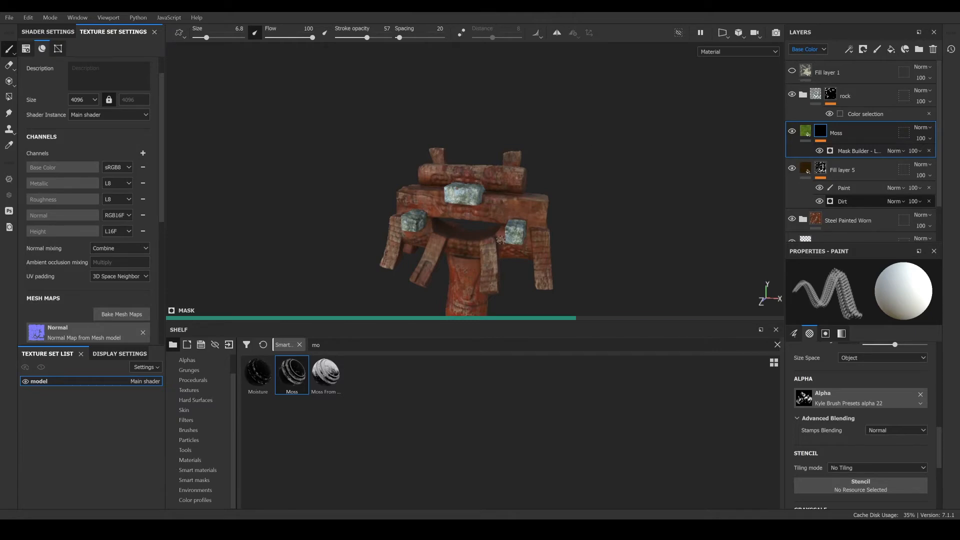
# - Set the Moss layer's fill projection to Tri-planar projection
pyautogui.scroll(5, 443, 236)
pyautogui.keyDown('alt'); pyautogui.moveTo(471, 216); pyautogui.dragTo(485, 231); pyautogui.keyUp('alt')
pyautogui.scroll(3, 482, 228)
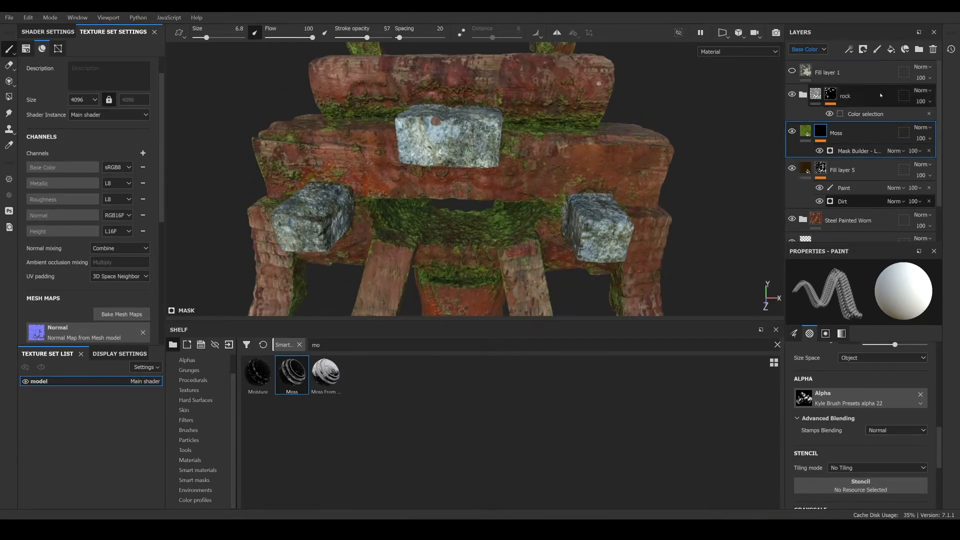
pyautogui.click(806, 131)
pyautogui.scroll(-3, 834, 361)
pyautogui.scroll(-3, 834, 360)
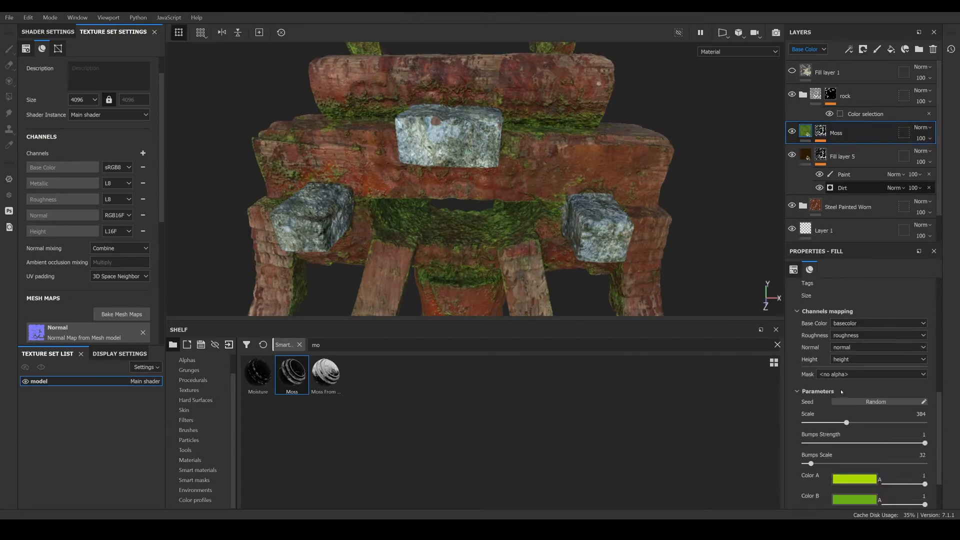
pyautogui.scroll(6, 865, 403)
pyautogui.scroll(3, 865, 404)
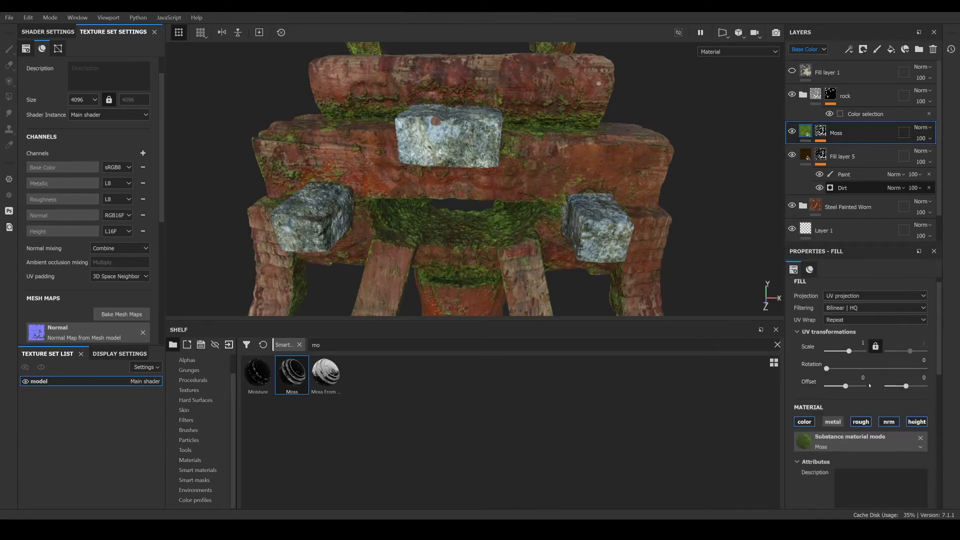
pyautogui.click(850, 296)
pyautogui.click(850, 309)
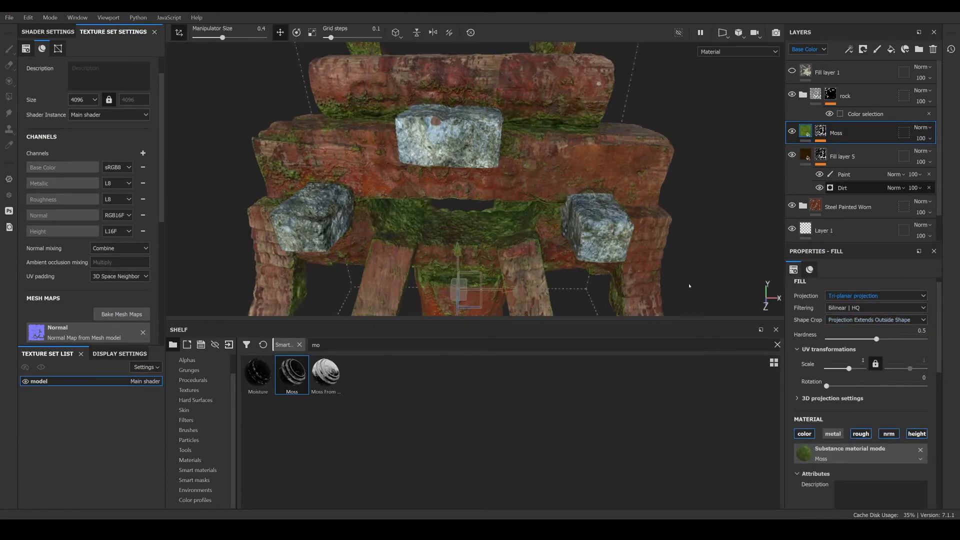
# - Show the Height channel in the layer stack and set the Moss layer's Height blending mode to Normal
pyautogui.keyDown('alt'); pyautogui.moveTo(503, 229); pyautogui.dragTo(491, 206); pyautogui.keyUp('alt')
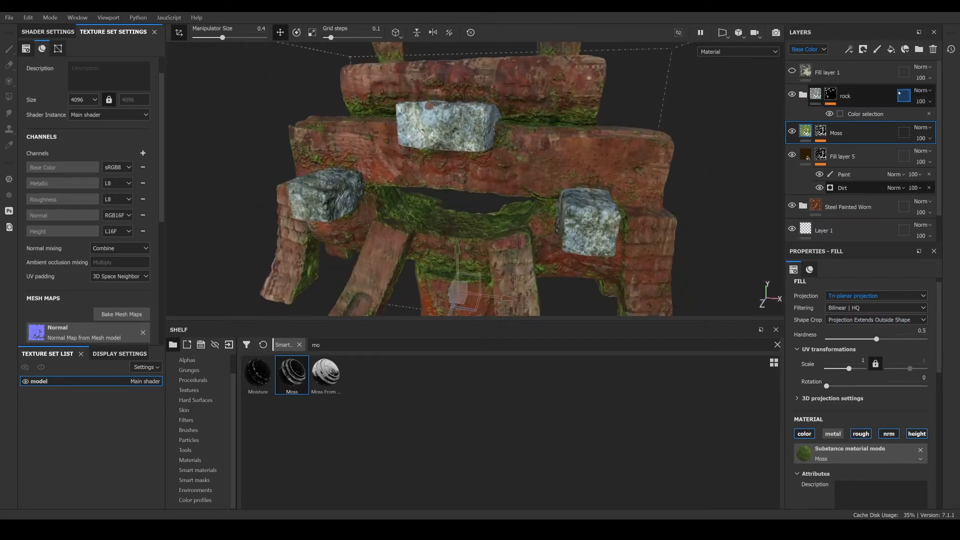
pyautogui.click(824, 50)
pyautogui.click(799, 87)
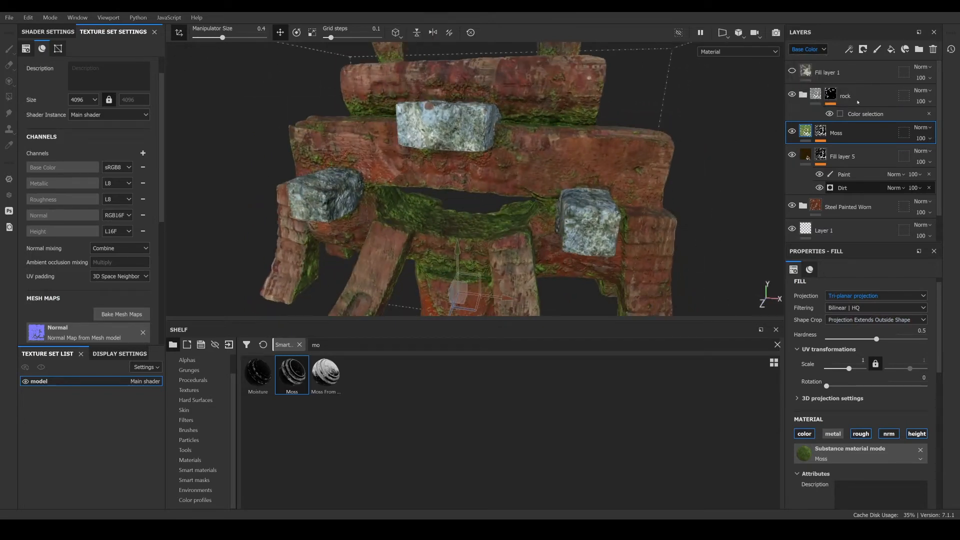
pyautogui.click(932, 129)
pyautogui.click(909, 138)
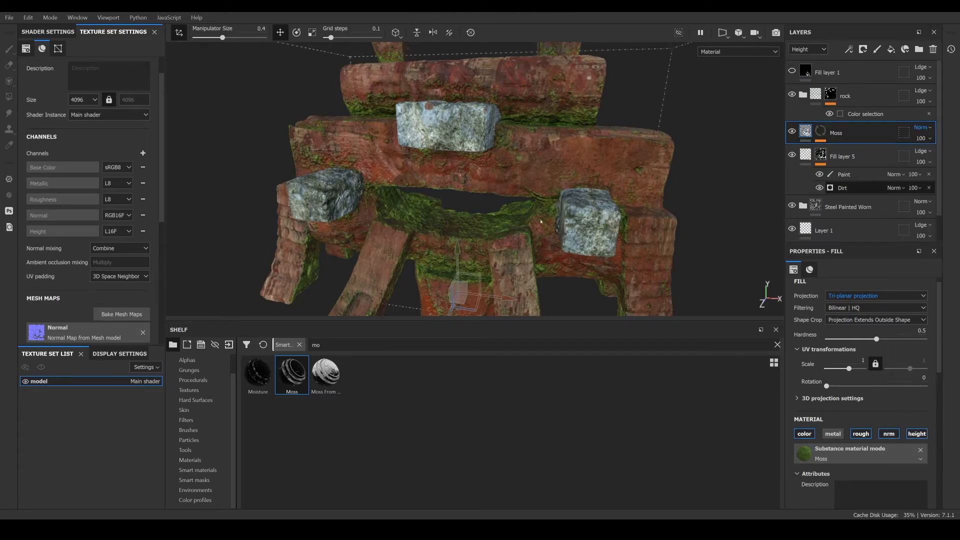
# - Enlarge the viewport and switch the layer stack back to displaying the Base Color channel
pyautogui.scroll(10, 420, 223)
pyautogui.keyDown('alt'); pyautogui.moveTo(419, 226); pyautogui.dragTo(500, 392); pyautogui.keyUp('alt')
pyautogui.scroll(-8, 400, 245)
pyautogui.scroll(-4, 515, 309)
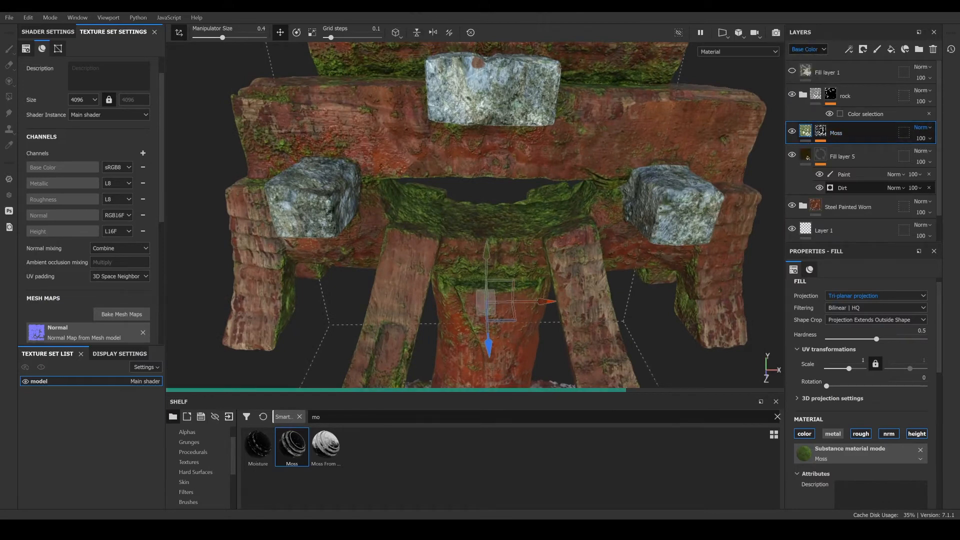
pyautogui.scroll(-1, 840, 155)
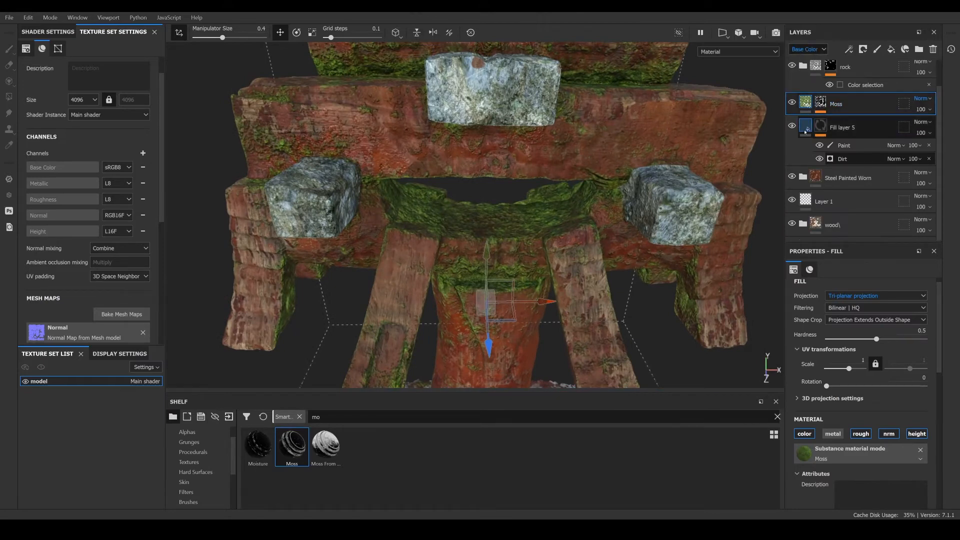
pyautogui.scroll(1, 840, 155)
pyautogui.keyDown('alt'); pyautogui.moveTo(622, 204); pyautogui.dragTo(671, 175); pyautogui.keyUp('alt')
# - Add a paint effect to the Moss layer's mask above the Mask Builder
pyautogui.click(821, 132)
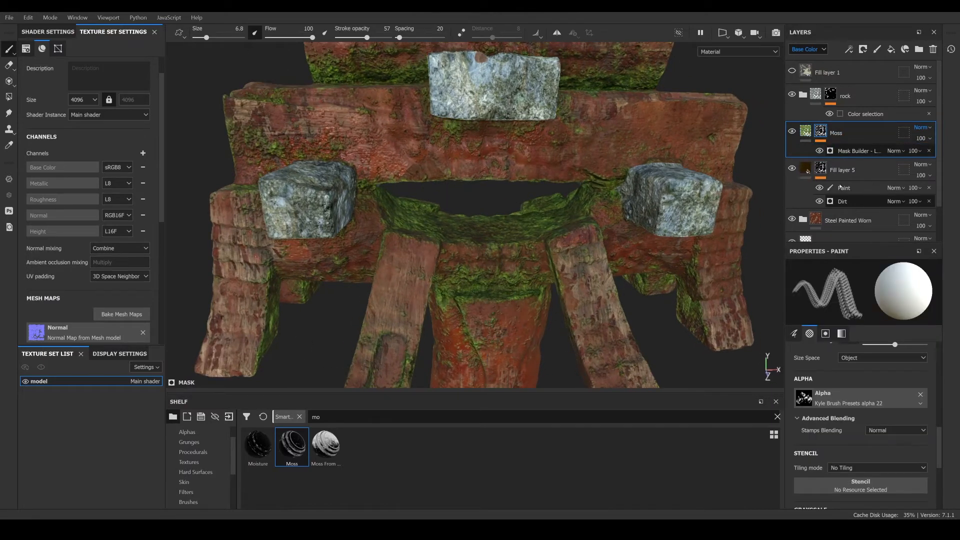
pyautogui.rightClick(835, 150)
pyautogui.click(838, 154)
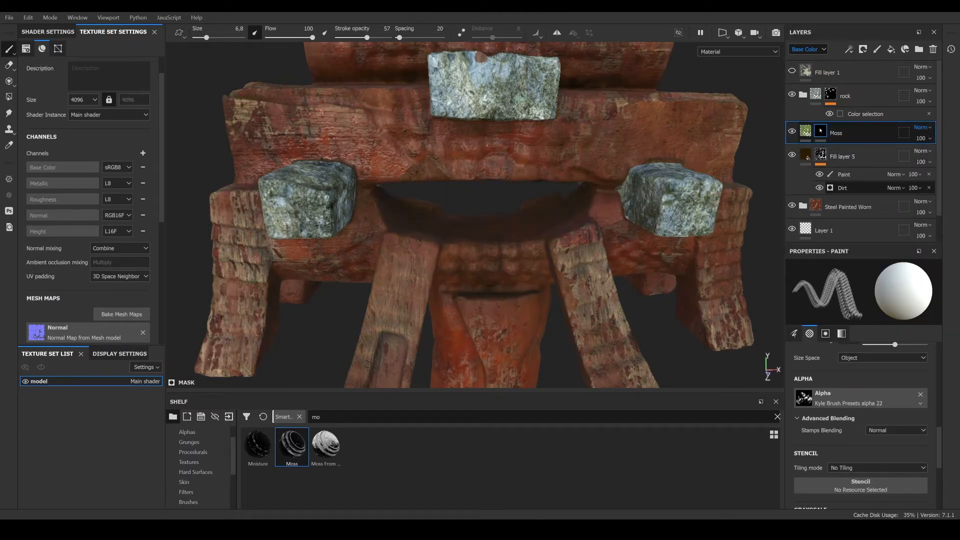
pyautogui.hotkey('ctrl', 'z')
pyautogui.rightClick(831, 151)
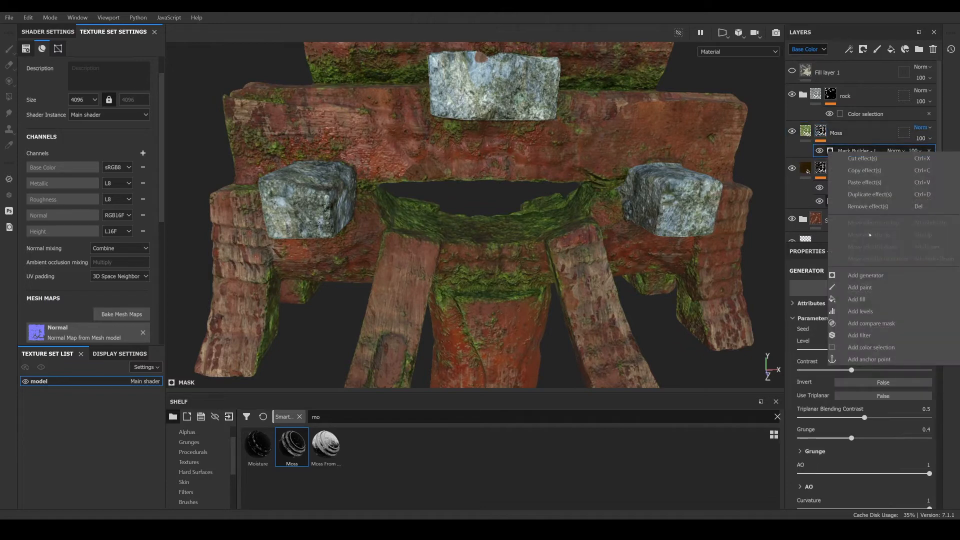
pyautogui.click(860, 287)
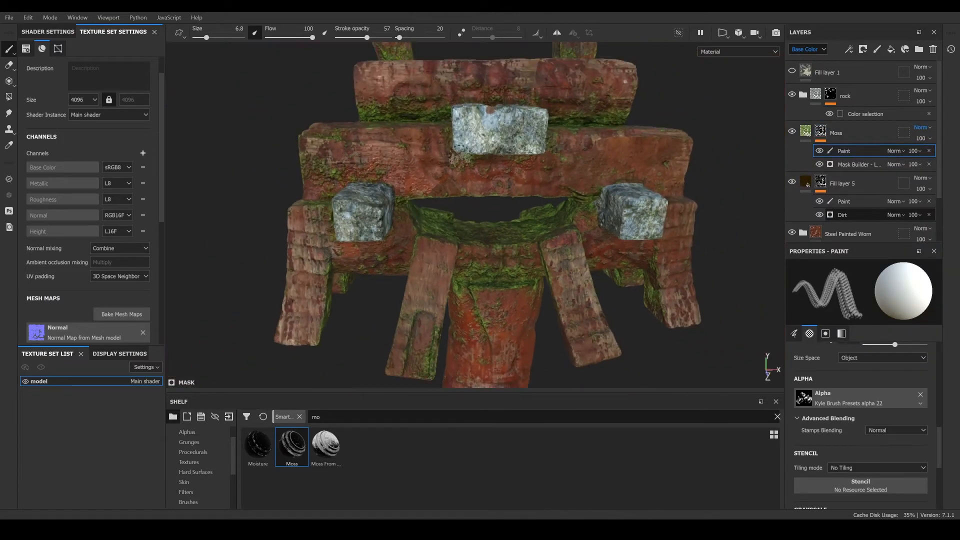
# - Set the brush size to 18.26, swap to black, and paint moss away on the front beams in the Moss mask
pyautogui.moveTo(206, 37); pyautogui.dragTo(214, 38)
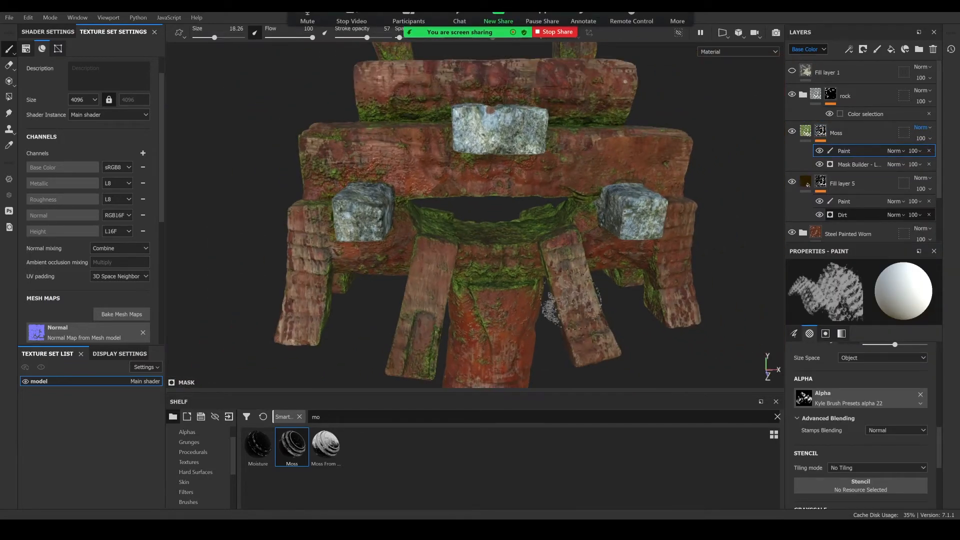
pyautogui.scroll(2, 551, 307)
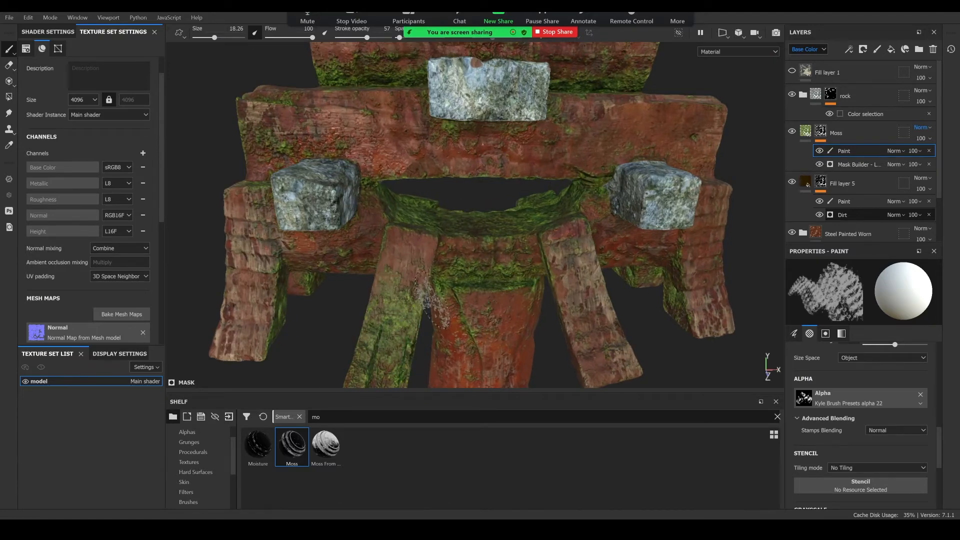
pyautogui.press('x')
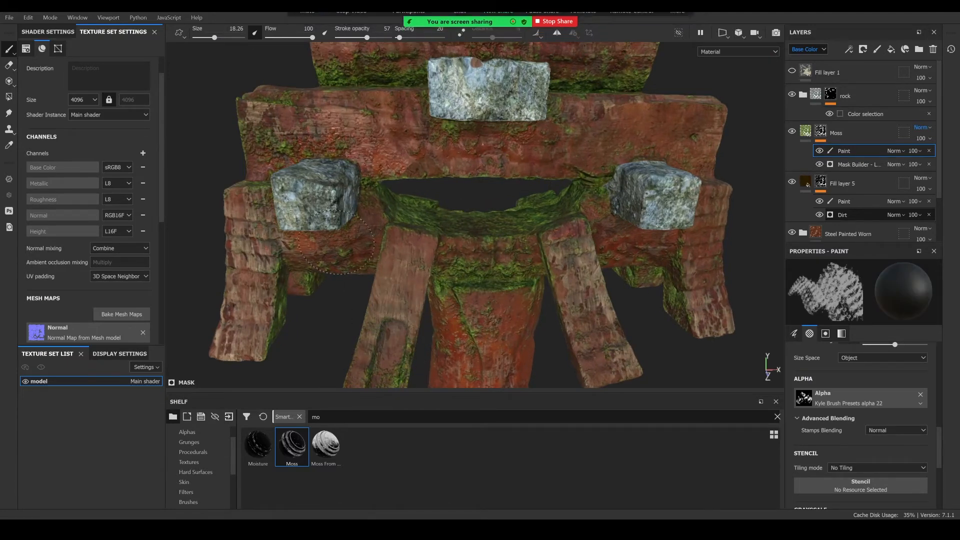
pyautogui.keyDown('alt'); pyautogui.moveTo(296, 125); pyautogui.dragTo(335, 199, button='middle'); pyautogui.keyUp('alt')
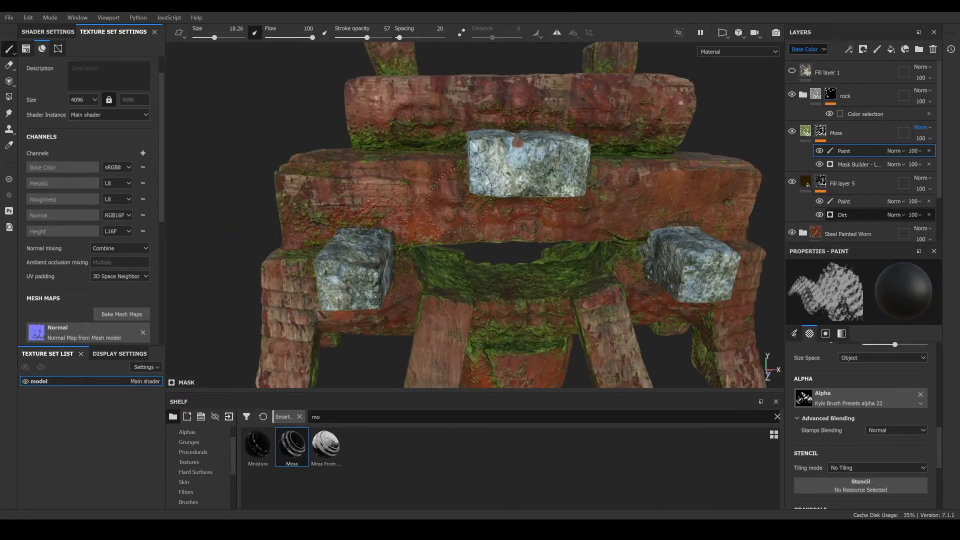
pyautogui.keyDown('alt'); pyautogui.moveTo(457, 194); pyautogui.dragTo(400, 148); pyautogui.keyUp('alt')
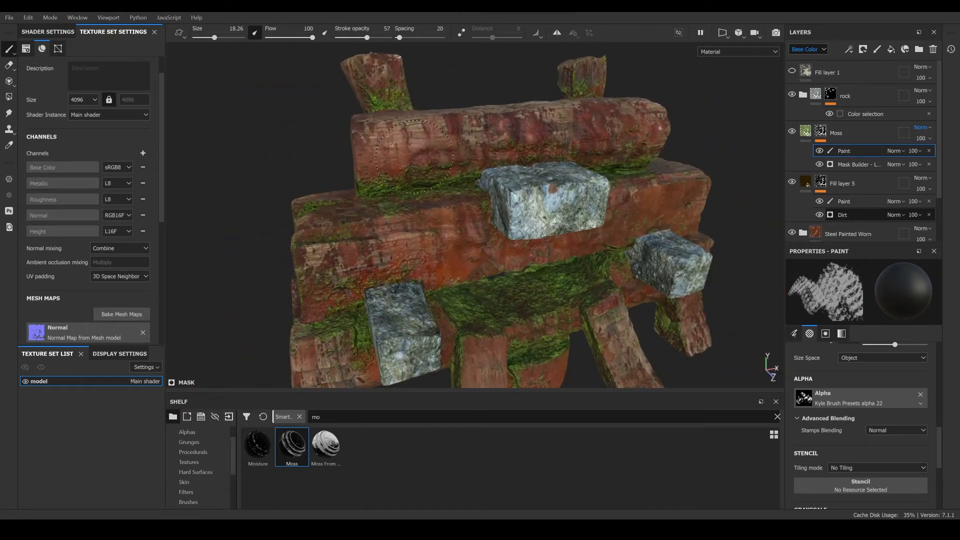
pyautogui.moveTo(545, 150); pyautogui.dragTo(564, 140)
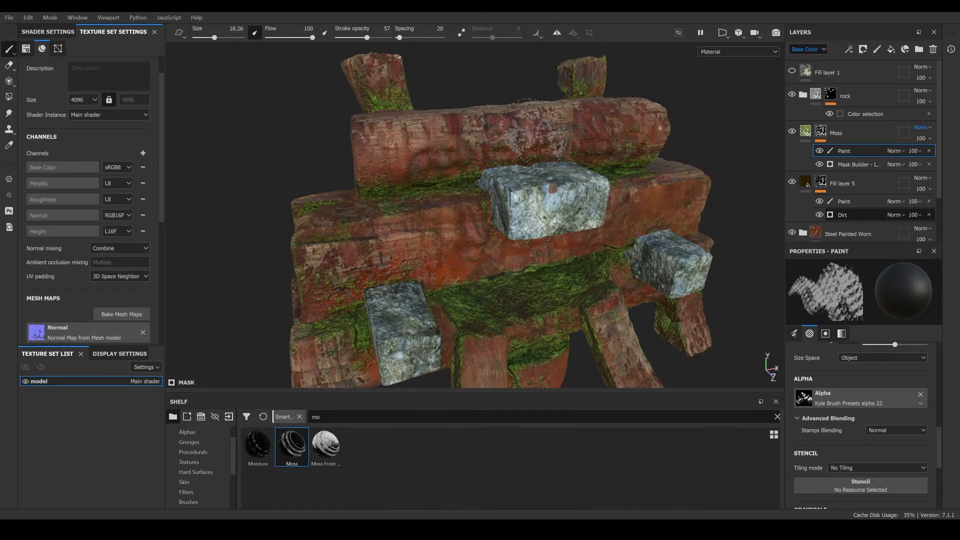
pyautogui.moveTo(522, 103)
pyautogui.keyDown('alt'); pyautogui.mouseDown()
pyautogui.moveTo(576, 200)
pyautogui.moveTo(533, 255)
pyautogui.mouseUp(); pyautogui.keyUp('alt')
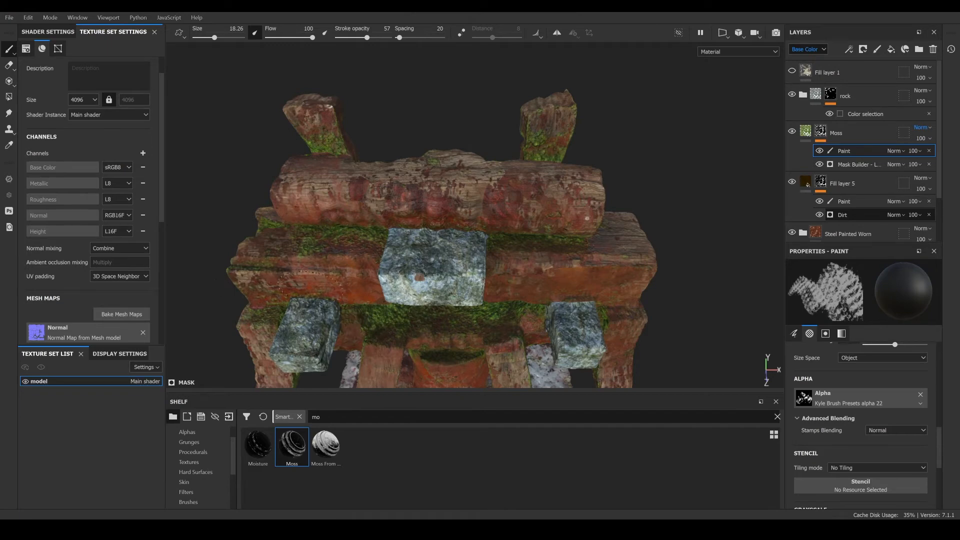
pyautogui.keyDown('alt'); pyautogui.moveTo(277, 231); pyautogui.dragTo(375, 250); pyautogui.keyUp('alt')
pyautogui.keyDown('alt'); pyautogui.moveTo(222, 253); pyautogui.dragTo(374, 244, button='middle'); pyautogui.keyUp('alt')
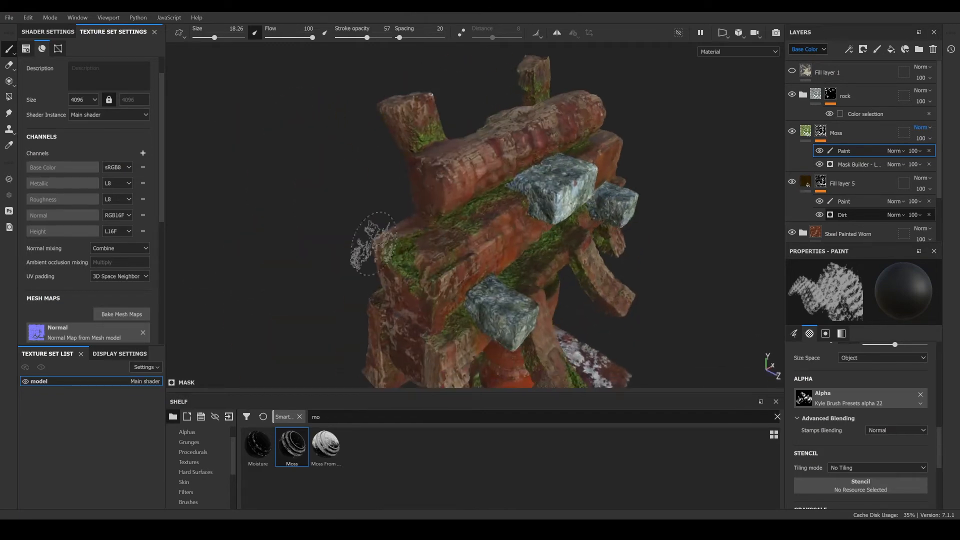
pyautogui.keyDown('alt'); pyautogui.moveTo(374, 244); pyautogui.dragTo(445, 247); pyautogui.keyUp('alt')
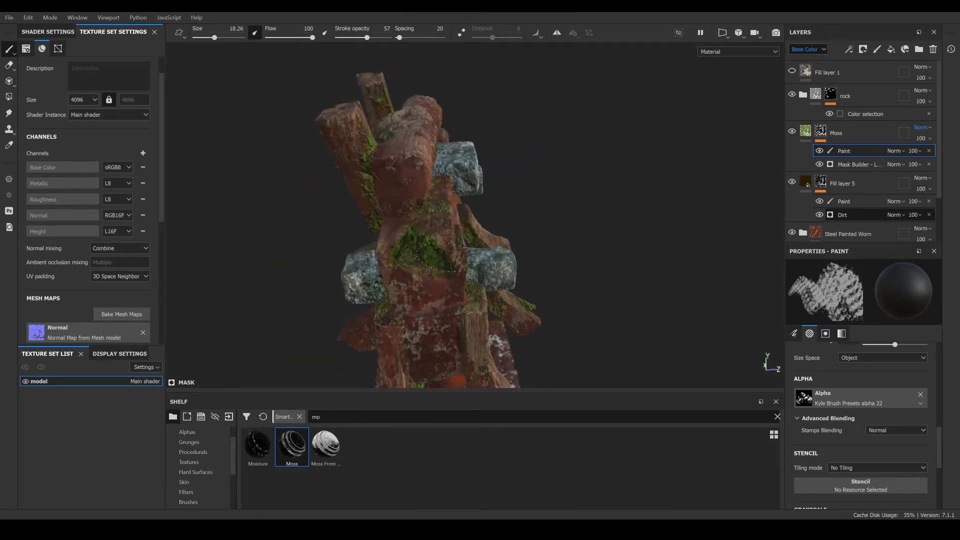
# - Continue painting black into the Moss mask to remove moss along the sides and underside of the beams
pyautogui.moveTo(385, 167)
pyautogui.keyDown('alt'); pyautogui.mouseDown()
pyautogui.moveTo(510, 178)
pyautogui.moveTo(497, 187)
pyautogui.mouseUp(); pyautogui.keyUp('alt')
pyautogui.scroll(2, 495, 187)
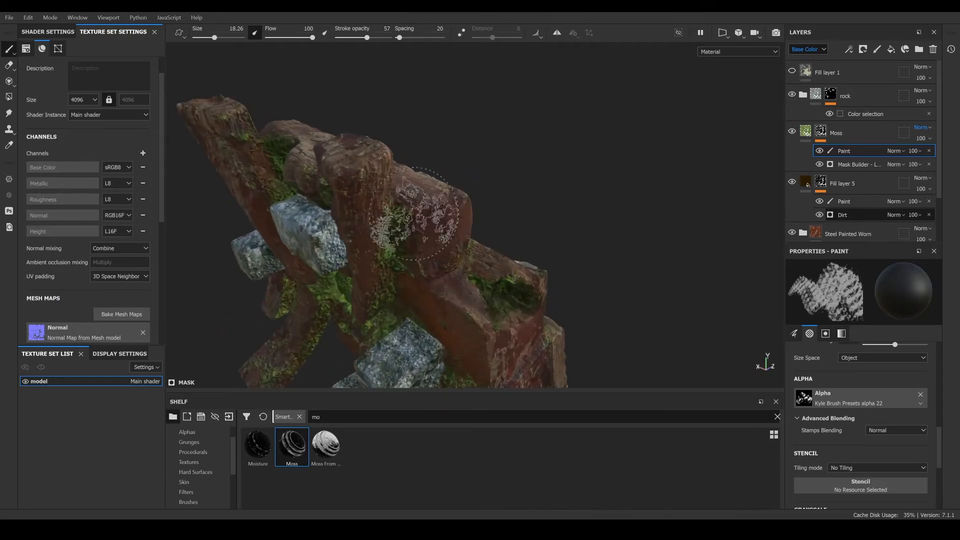
pyautogui.moveTo(414, 214)
pyautogui.keyDown('alt'); pyautogui.mouseDown()
pyautogui.moveTo(360, 193)
pyautogui.moveTo(398, 200)
pyautogui.mouseUp(); pyautogui.keyUp('alt')
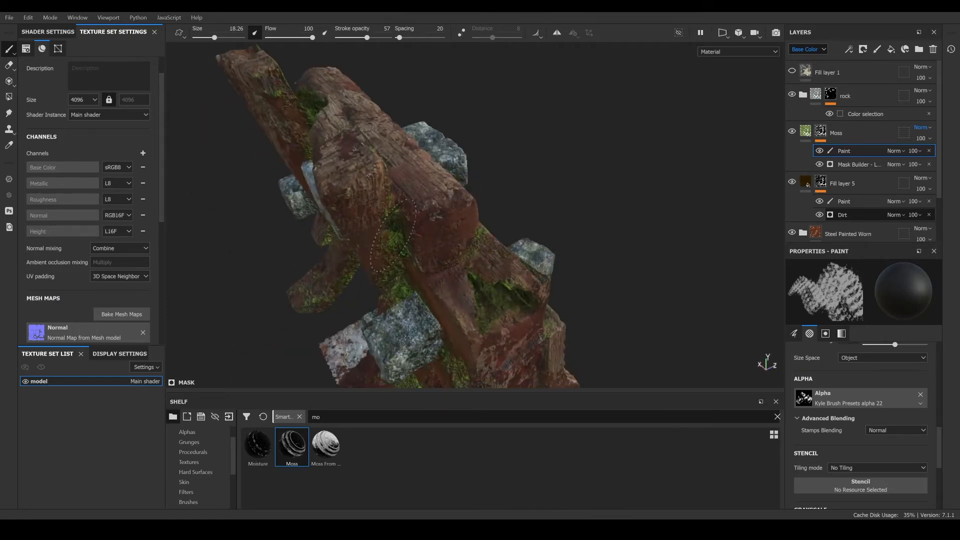
pyautogui.moveTo(392, 235)
pyautogui.keyDown('alt'); pyautogui.mouseDown()
pyautogui.moveTo(396, 193)
pyautogui.moveTo(298, 180)
pyautogui.mouseUp(); pyautogui.keyUp('alt')
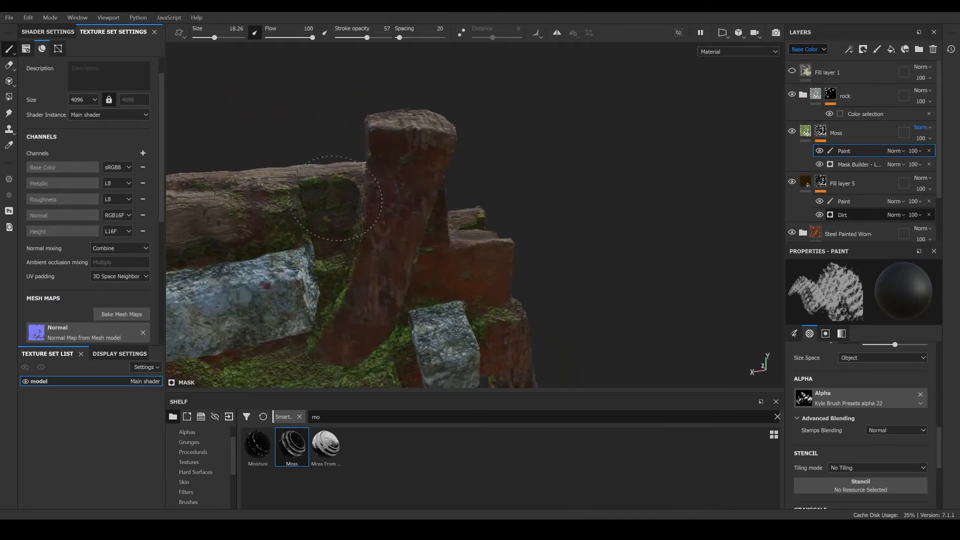
pyautogui.keyDown('alt'); pyautogui.moveTo(200, 150); pyautogui.dragTo(310, 220); pyautogui.keyUp('alt')
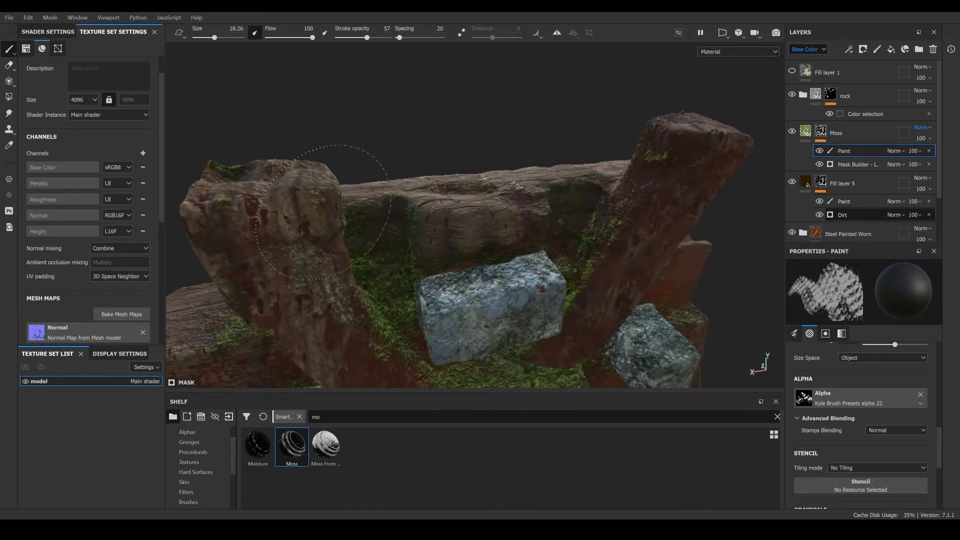
pyautogui.keyDown('alt'); pyautogui.moveTo(247, 185); pyautogui.dragTo(515, 184); pyautogui.keyUp('alt')
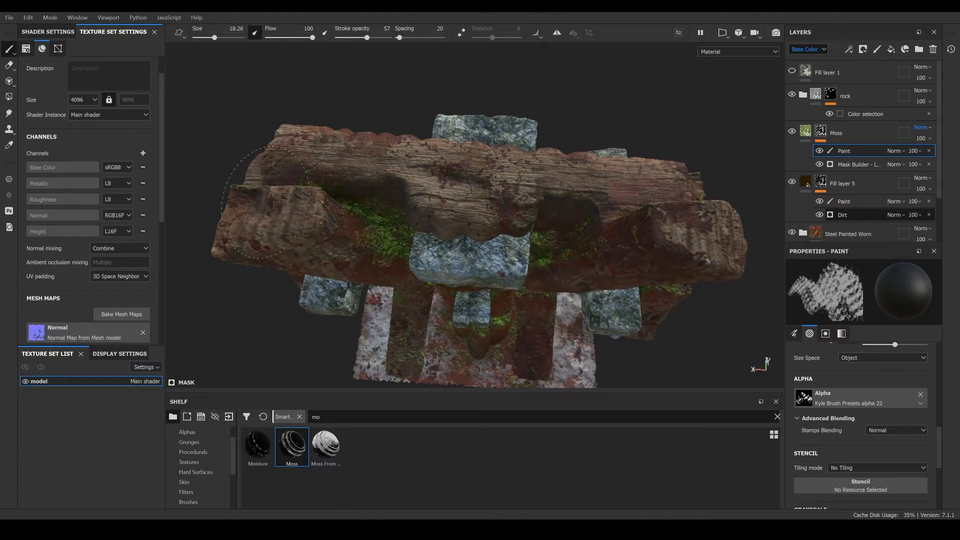
pyautogui.moveTo(360, 265)
pyautogui.keyDown('alt'); pyautogui.mouseDown()
pyautogui.moveTo(318, 168)
pyautogui.moveTo(379, 315)
pyautogui.moveTo(413, 229)
pyautogui.mouseUp(); pyautogui.keyUp('alt')
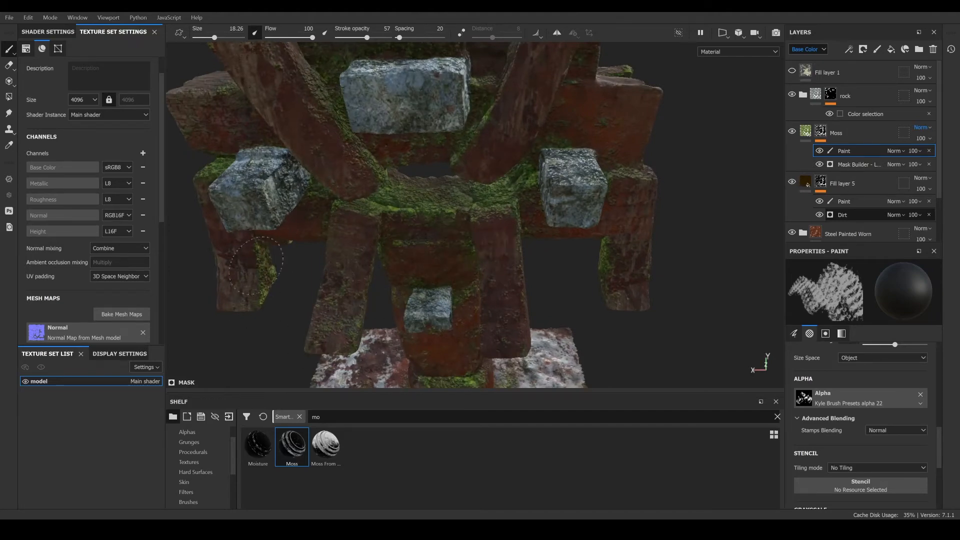
pyautogui.keyDown('alt'); pyautogui.moveTo(645, 263); pyautogui.dragTo(741, 256); pyautogui.keyUp('alt')
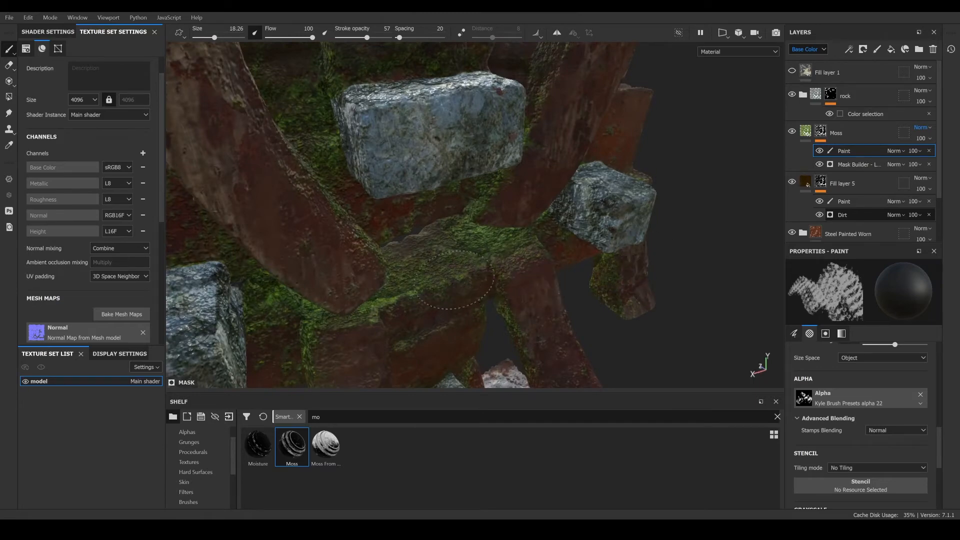
pyautogui.moveTo(480, 267)
pyautogui.keyDown('alt'); pyautogui.mouseDown()
pyautogui.moveTo(397, 264)
pyautogui.moveTo(421, 250)
pyautogui.mouseUp(); pyautogui.keyUp('alt')
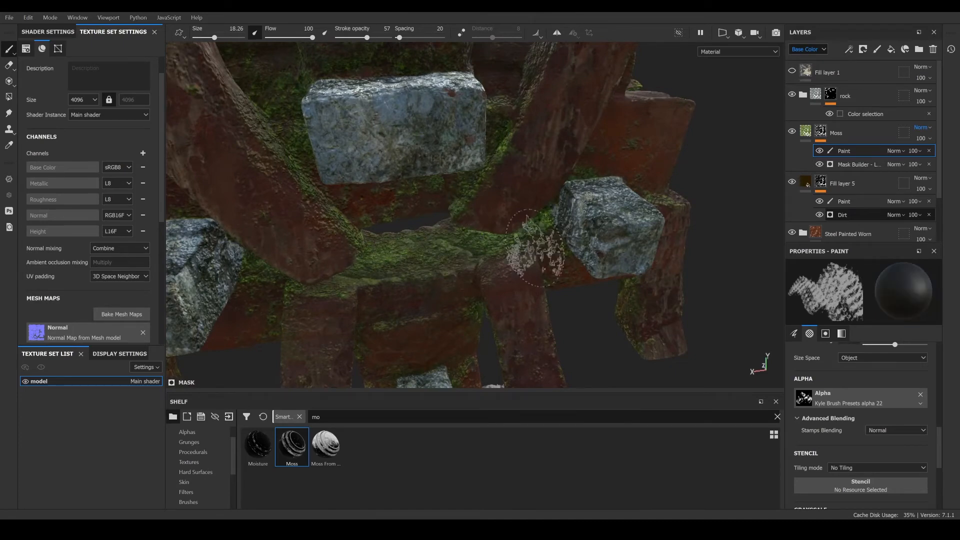
# - Paint out moss in the Moss mask around the central post and where it meets the base slab
pyautogui.keyDown('alt'); pyautogui.moveTo(512, 272); pyautogui.dragTo(505, 225, button='middle'); pyautogui.keyUp('alt')
pyautogui.keyDown('alt'); pyautogui.moveTo(506, 225); pyautogui.dragTo(552, 236); pyautogui.keyUp('alt')
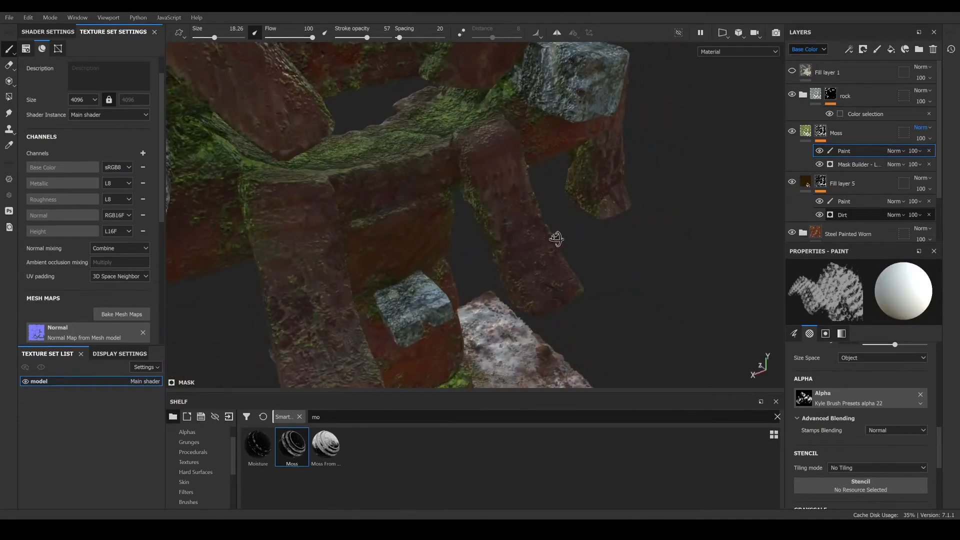
pyautogui.keyDown('alt'); pyautogui.moveTo(401, 282); pyautogui.dragTo(367, 130, button='middle'); pyautogui.keyUp('alt')
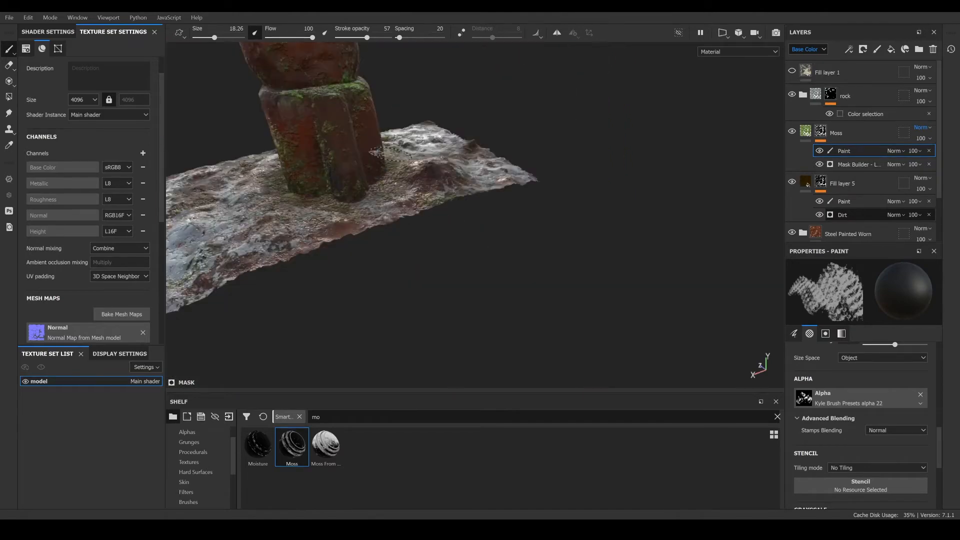
pyautogui.moveTo(368, 130)
pyautogui.keyDown('alt'); pyautogui.mouseDown()
pyautogui.moveTo(381, 223)
pyautogui.moveTo(363, 206)
pyautogui.mouseUp(); pyautogui.keyUp('alt')
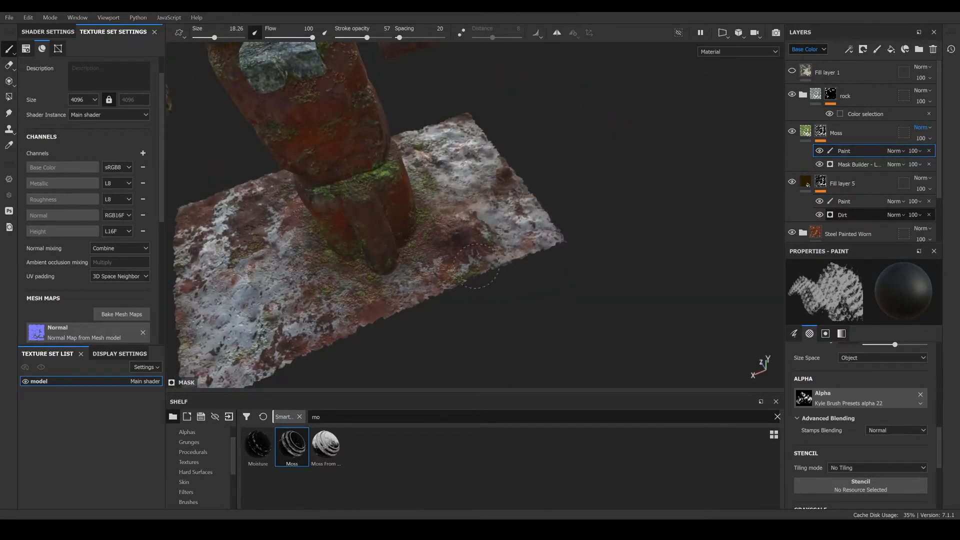
pyautogui.moveTo(343, 217)
pyautogui.keyDown('alt'); pyautogui.mouseDown()
pyautogui.moveTo(216, 137)
pyautogui.moveTo(420, 186)
pyautogui.mouseUp(); pyautogui.keyUp('alt')
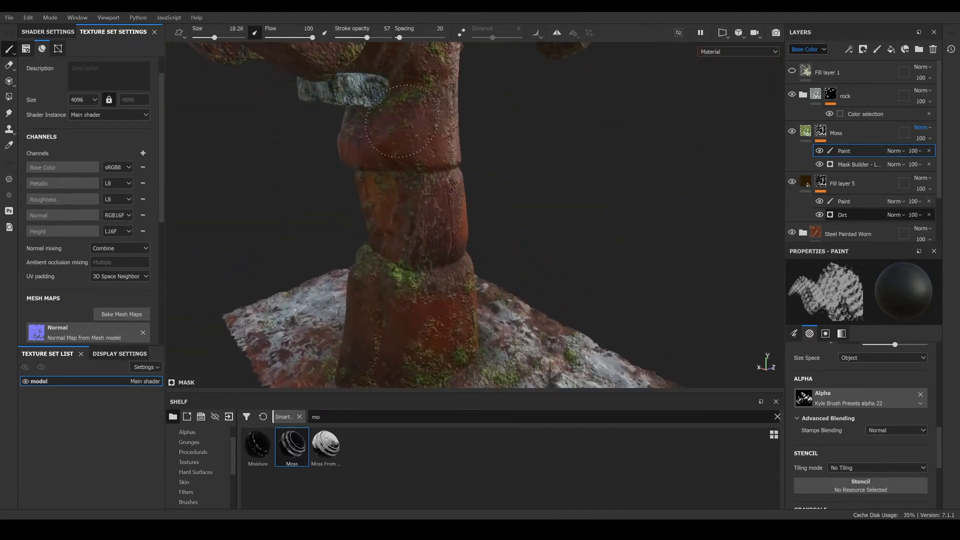
pyautogui.moveTo(621, 223)
pyautogui.keyDown('alt'); pyautogui.mouseDown()
pyautogui.moveTo(394, 167)
pyautogui.moveTo(138, 152)
pyautogui.mouseUp(); pyautogui.keyUp('alt')
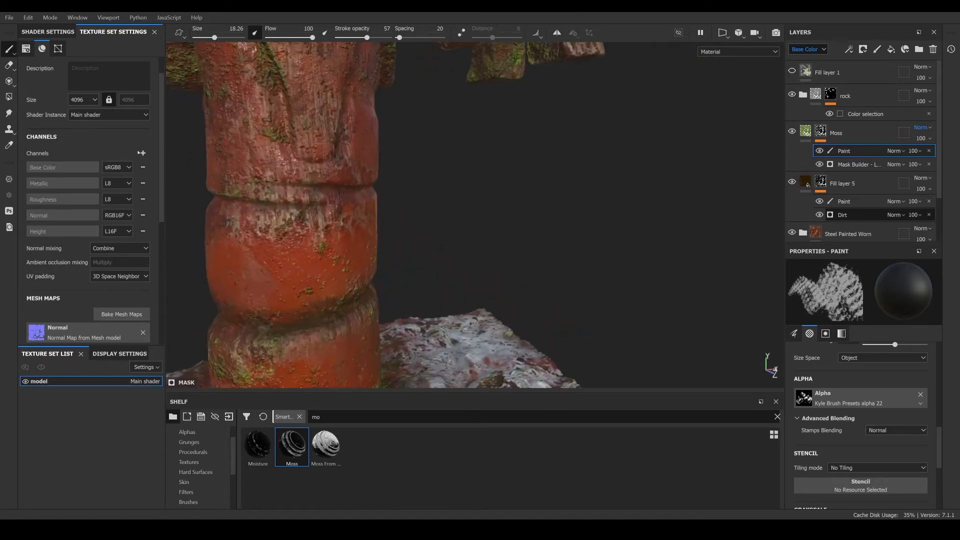
pyautogui.scroll(-4, 440, 215)
pyautogui.keyDown('alt'); pyautogui.moveTo(440, 200); pyautogui.dragTo(456, 250); pyautogui.keyUp('alt')
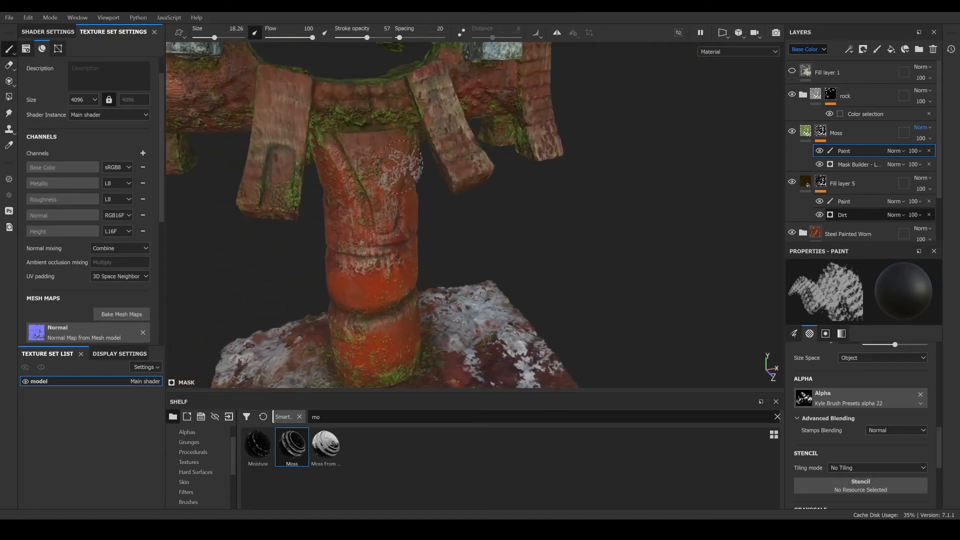
# - Lower the Moss layer's Mask Builder Level to 0.49
pyautogui.click(855, 165)
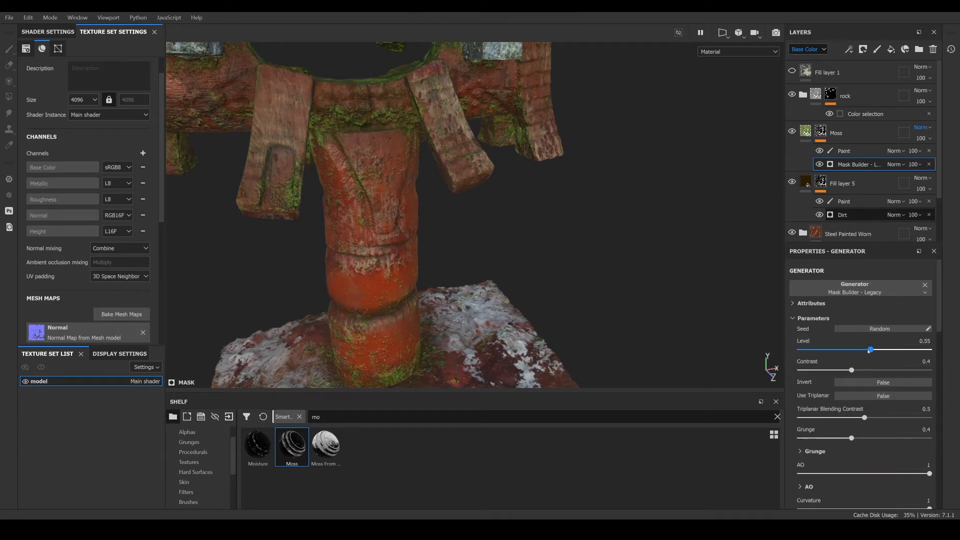
pyautogui.moveTo(869, 351); pyautogui.dragTo(863, 352)
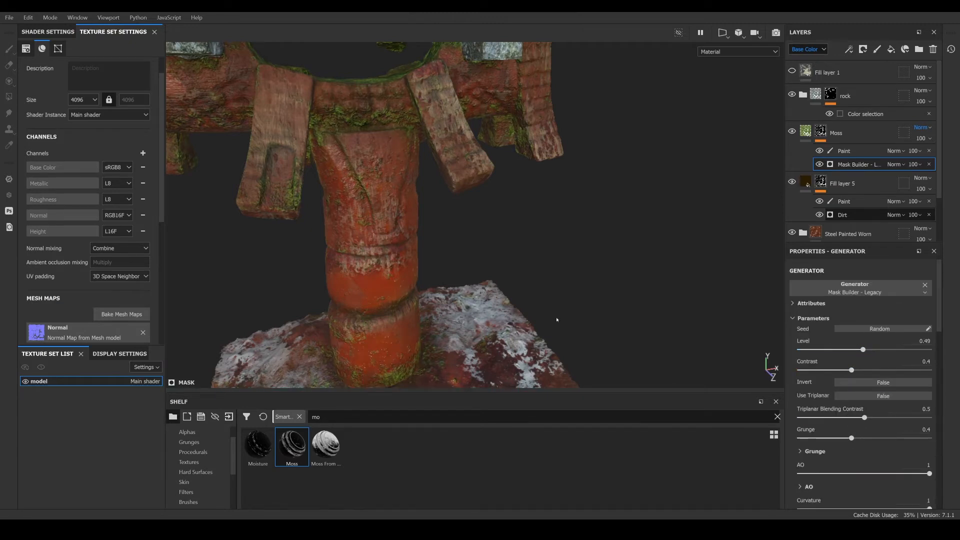
pyautogui.keyDown('alt'); pyautogui.moveTo(556, 319); pyautogui.dragTo(365, 170); pyautogui.keyUp('alt')
pyautogui.scroll(5, 387, 209)
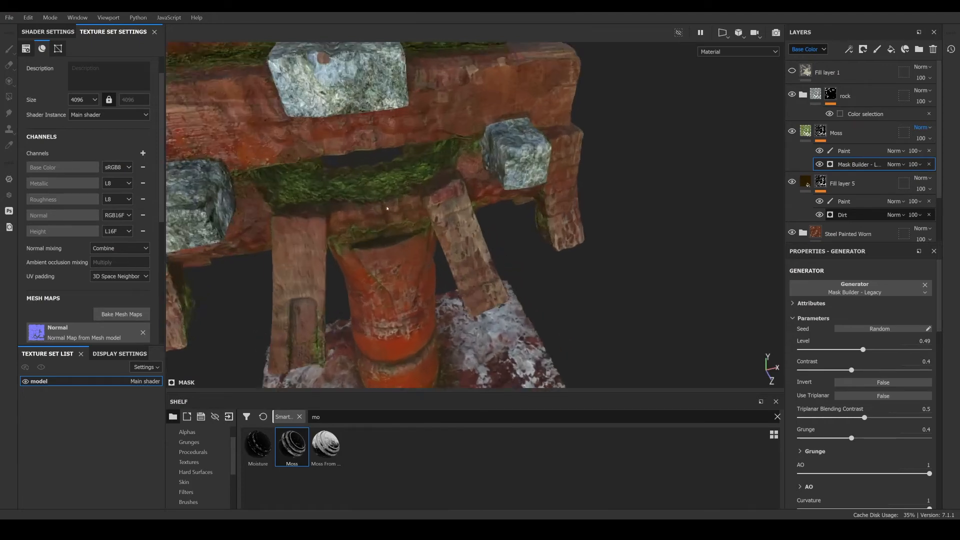
pyautogui.keyDown('alt'); pyautogui.moveTo(387, 208); pyautogui.dragTo(330, 193); pyautogui.keyUp('alt')
# - Try to increase the UV scale of the Moss fill layer's material
pyautogui.click(806, 131)
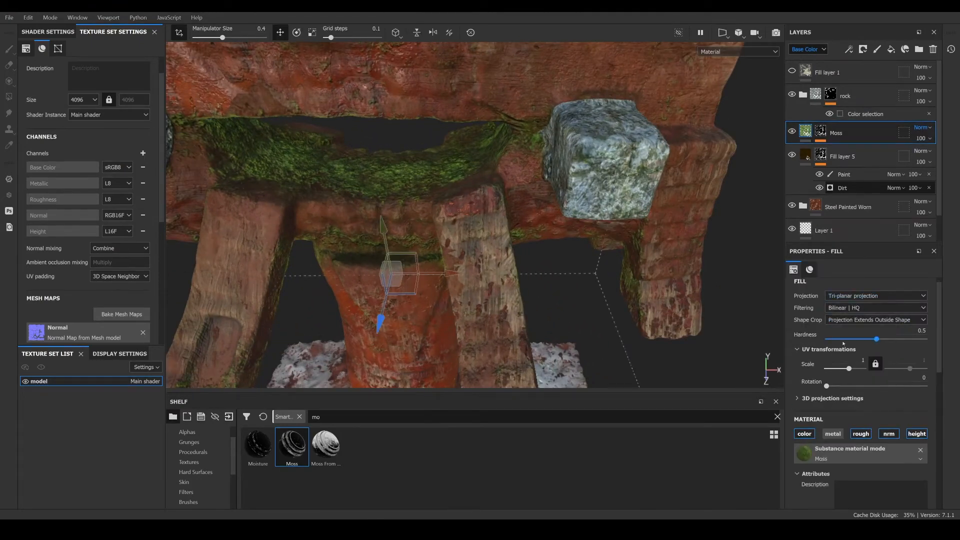
pyautogui.moveTo(849, 368); pyautogui.dragTo(856, 369)
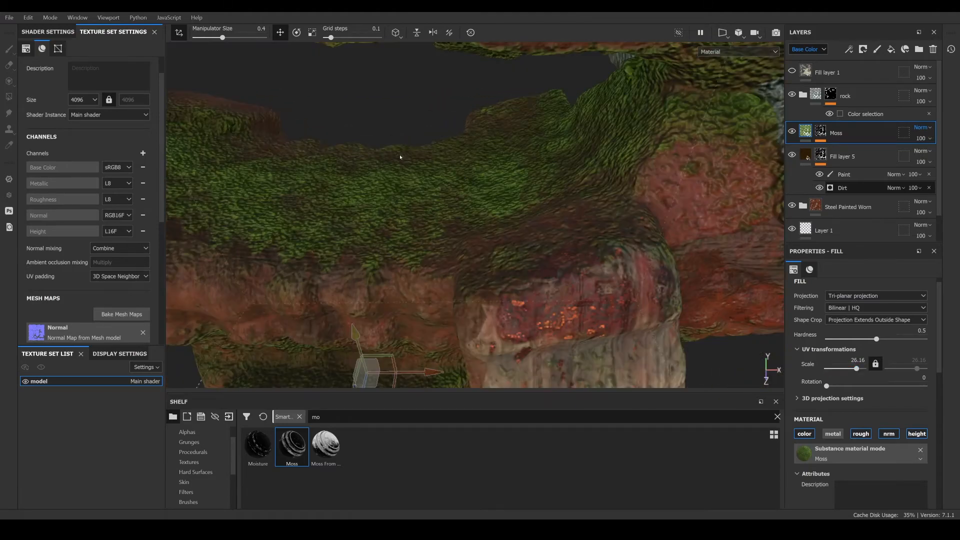
pyautogui.scroll(-3, 434, 202)
pyautogui.keyDown('alt'); pyautogui.moveTo(434, 202); pyautogui.dragTo(427, 220); pyautogui.keyUp('alt')
pyautogui.scroll(5, 426, 221)
pyautogui.scroll(-2, 427, 220)
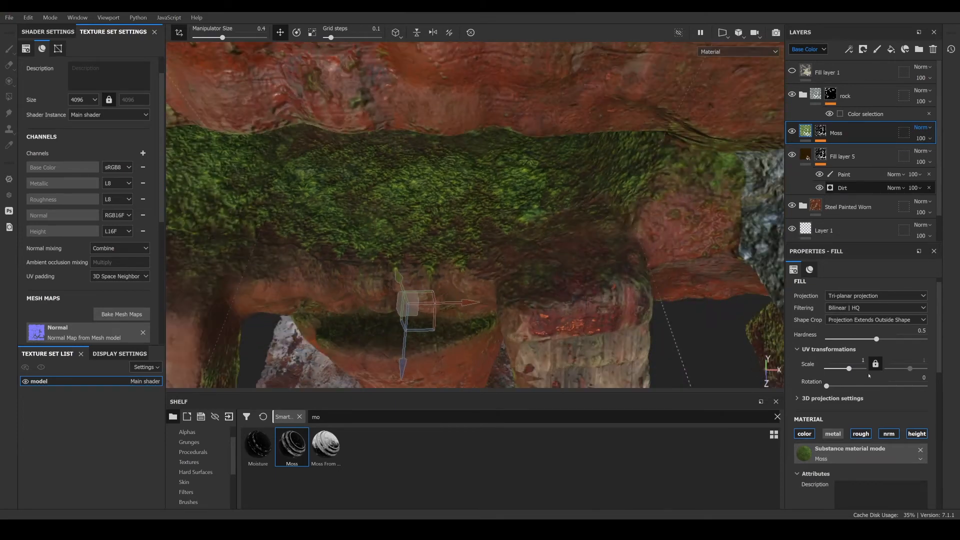
pyautogui.moveTo(851, 369); pyautogui.dragTo(858, 368)
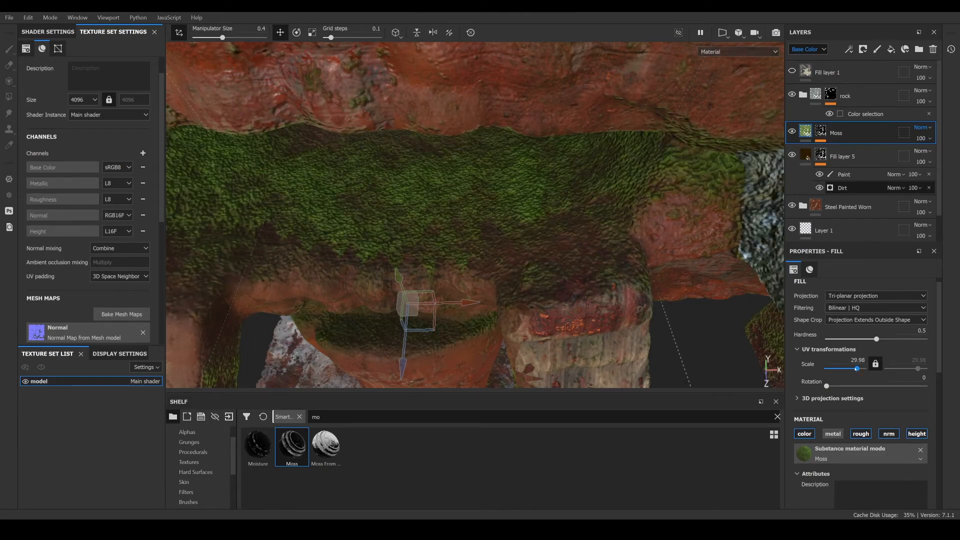
pyautogui.scroll(-6, 474, 203)
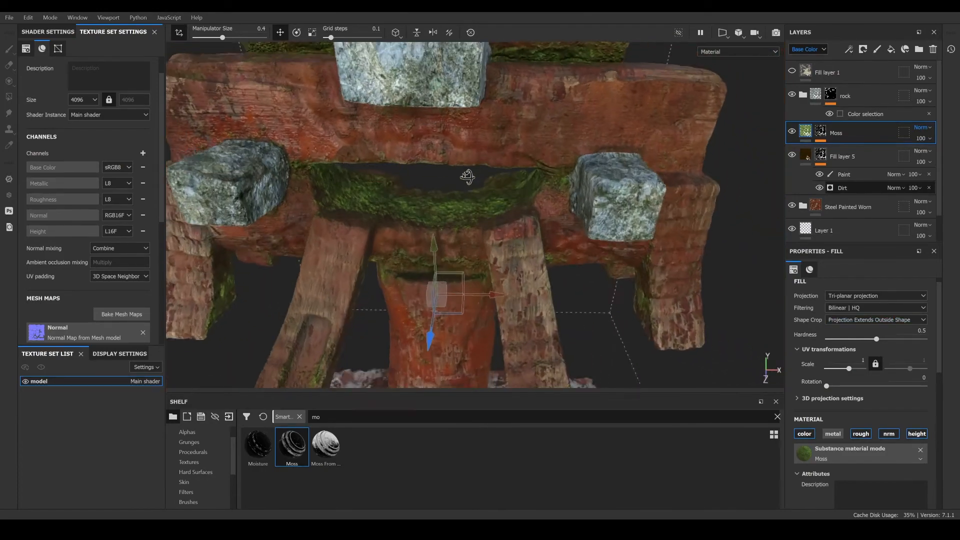
pyautogui.scroll(2, 473, 203)
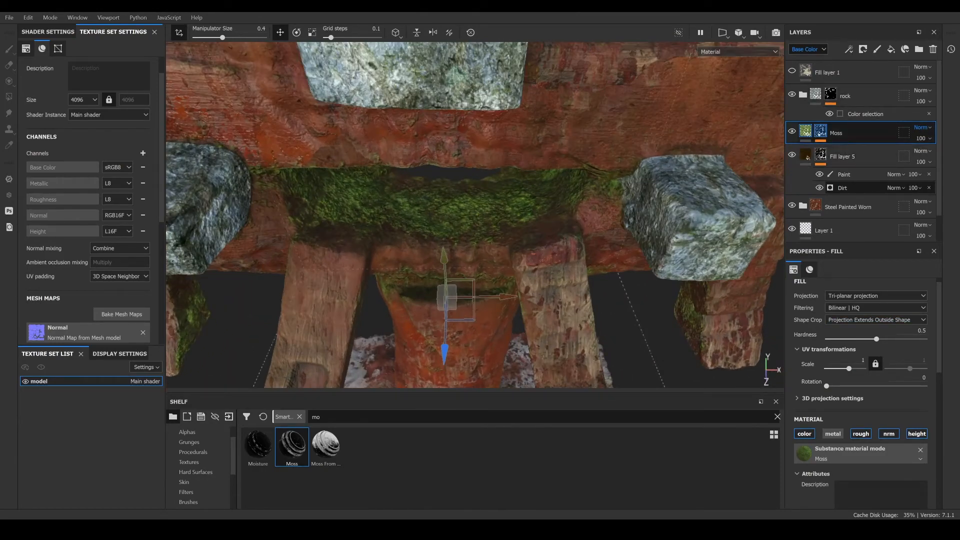
# - Select the paint effect in the Moss mask and paint a short stroke on the moss under the central beam
pyautogui.click(819, 133)
pyautogui.click(821, 140)
pyautogui.click(843, 151)
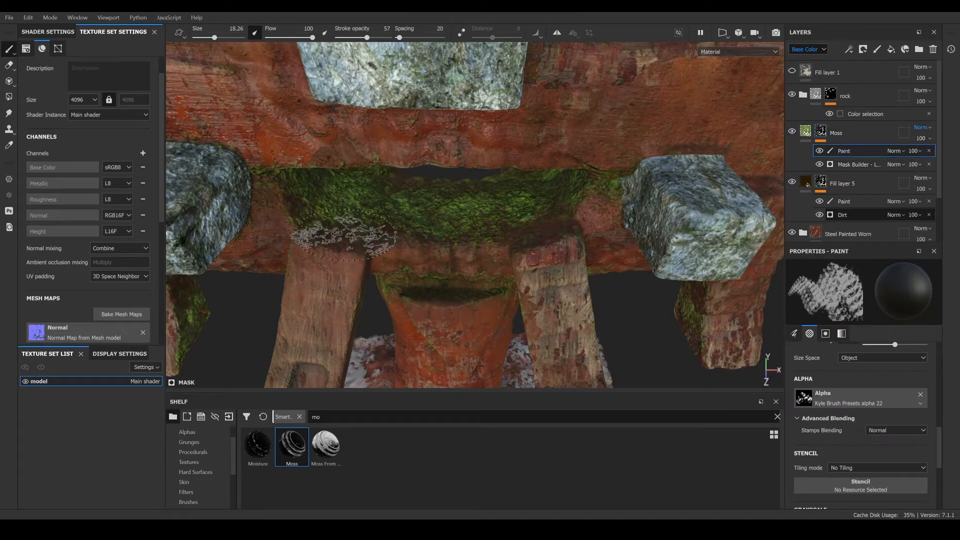
pyautogui.moveTo(344, 238)
pyautogui.mouseDown()
pyautogui.moveTo(300, 192)
pyautogui.moveTo(329, 233)
pyautogui.mouseUp()
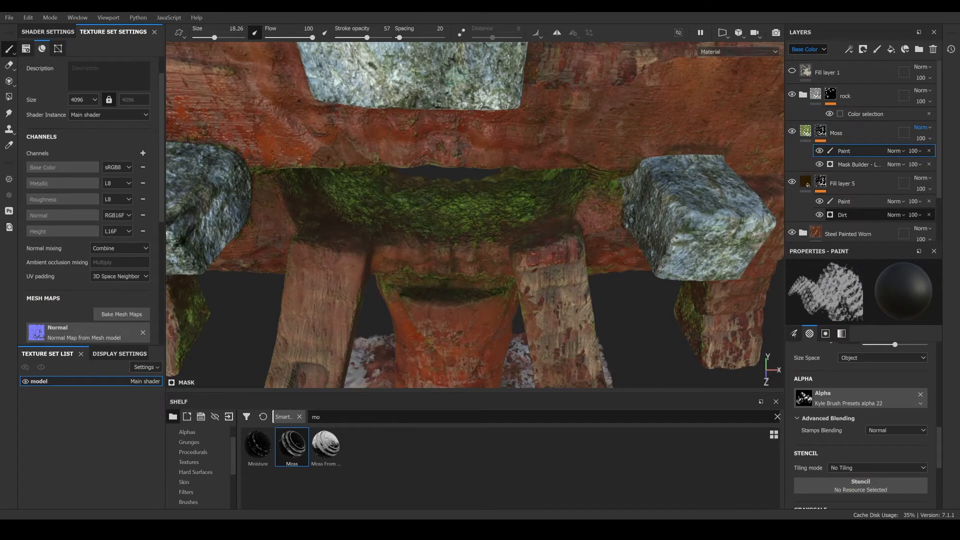
# - Create a layer folder named moss above the Moss layer
pyautogui.rightClick(866, 127)
pyautogui.click(856, 260)
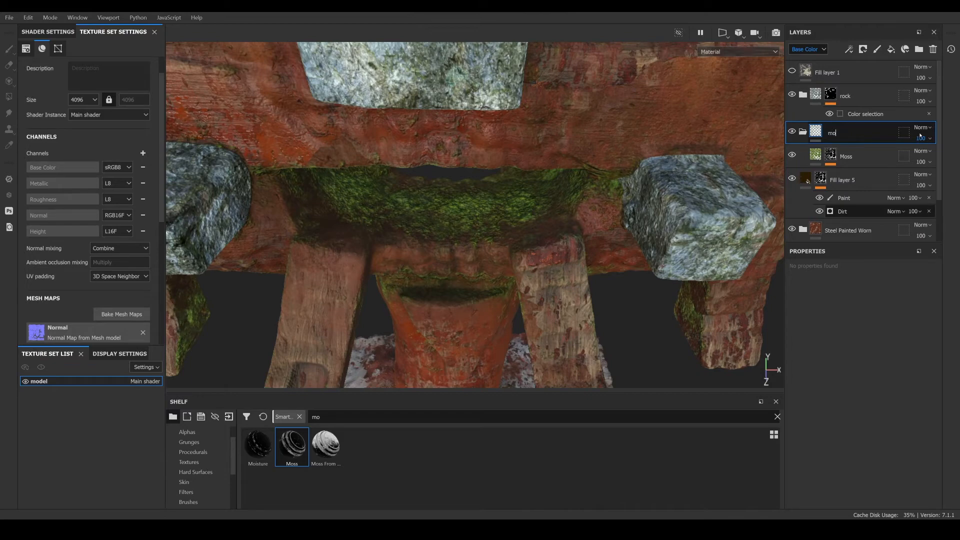
pyautogui.click(846, 156)
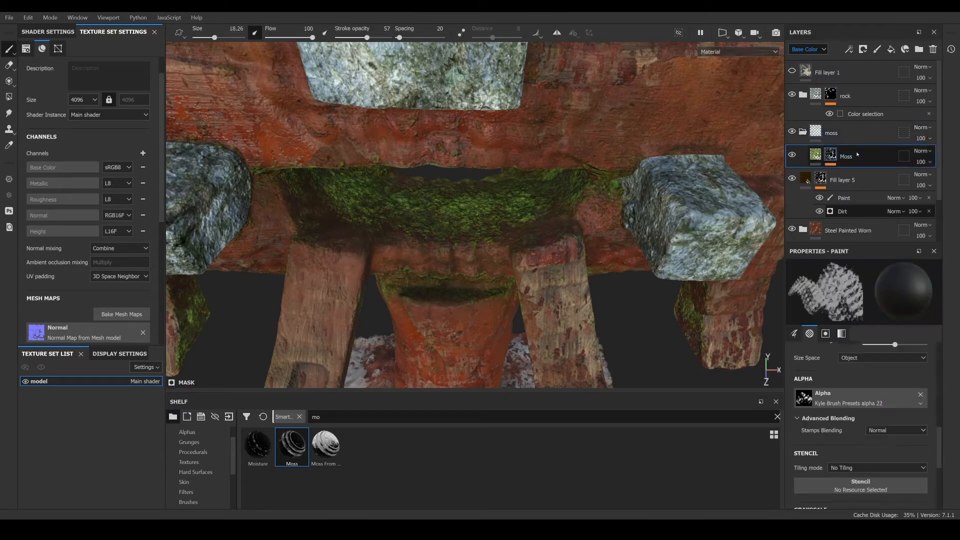
# - Duplicate the Moss fill layer
pyautogui.rightClick(851, 150)
pyautogui.click(856, 224)
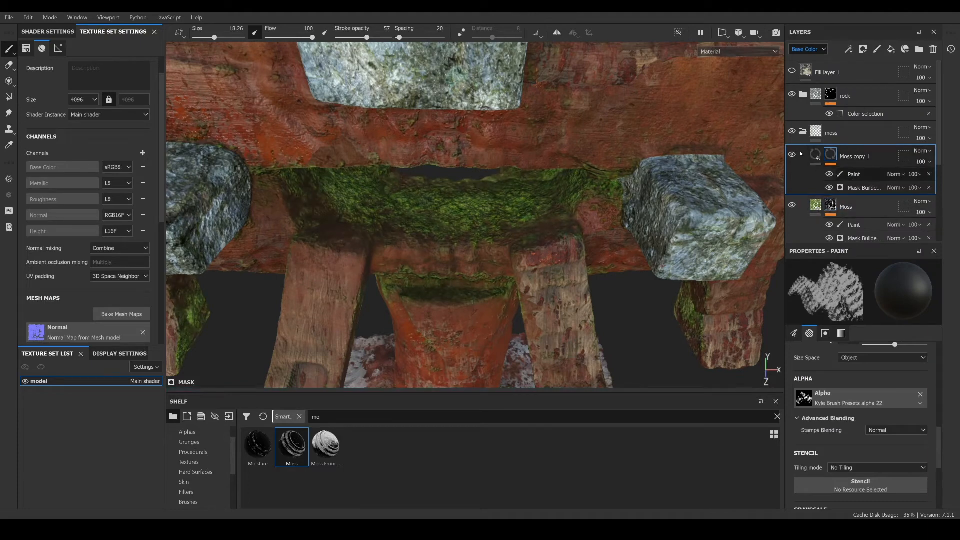
pyautogui.scroll(-10, 857, 395)
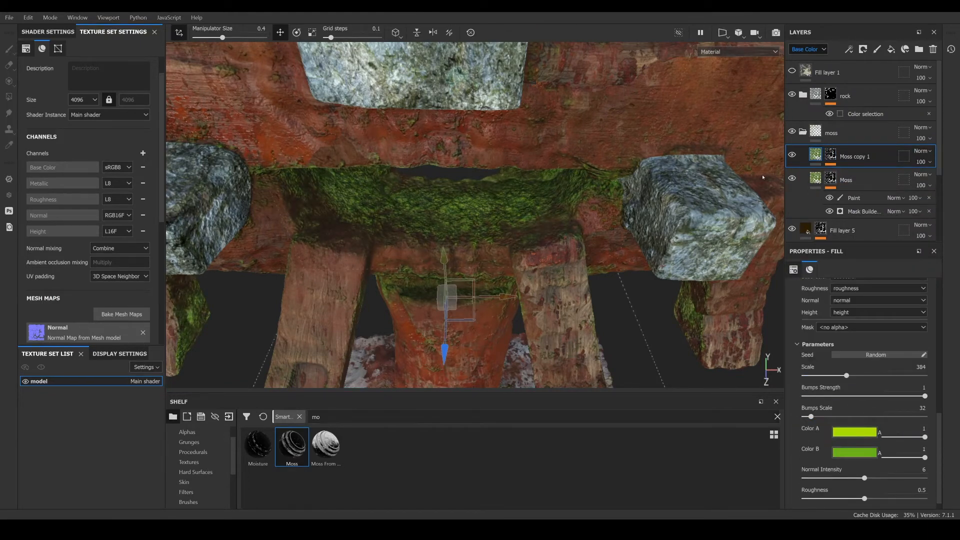
# - Set the Moss copy 1 fill's Color A to 728e0d and Color B to 3c5719
pyautogui.keyDown('alt'); pyautogui.moveTo(553, 341); pyautogui.dragTo(581, 248); pyautogui.keyUp('alt')
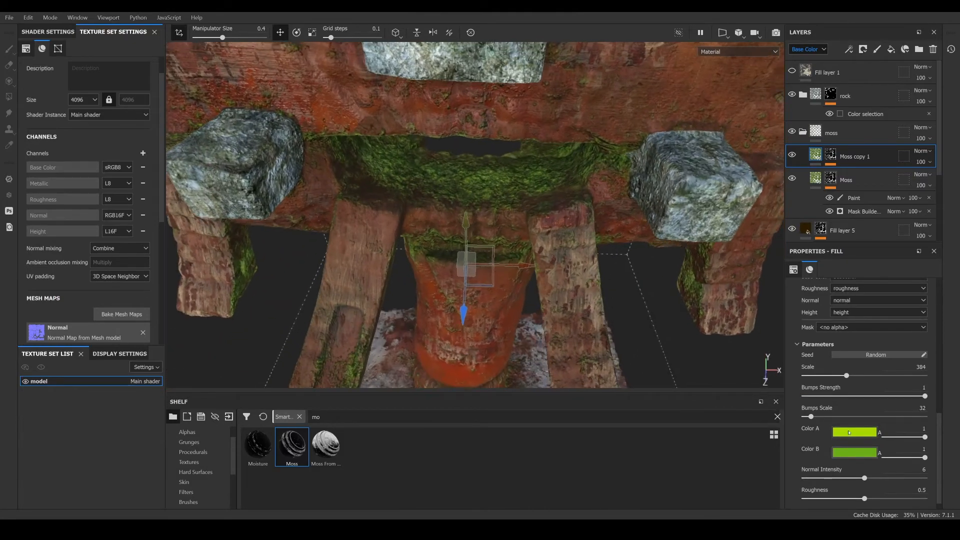
pyautogui.click(849, 434)
pyautogui.moveTo(893, 339); pyautogui.dragTo(888, 361)
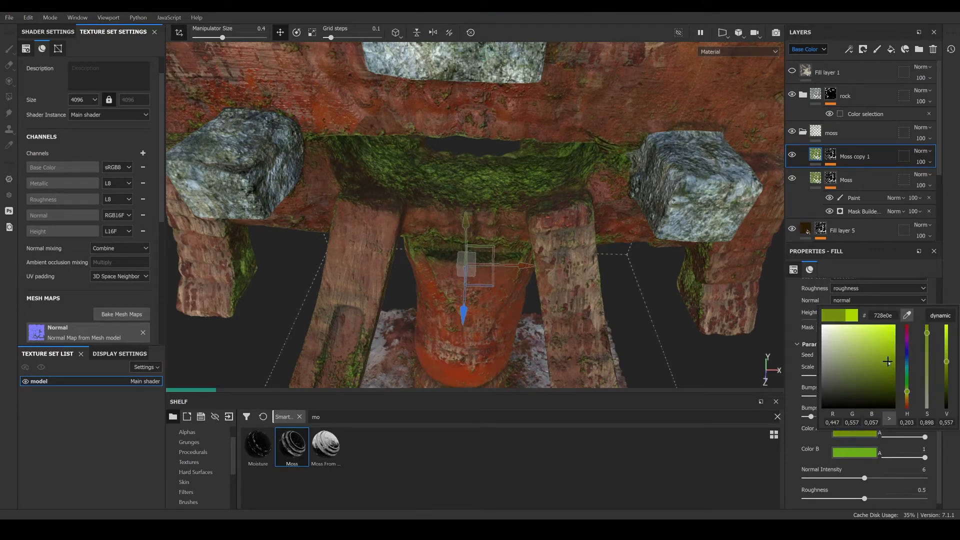
pyautogui.click(855, 456)
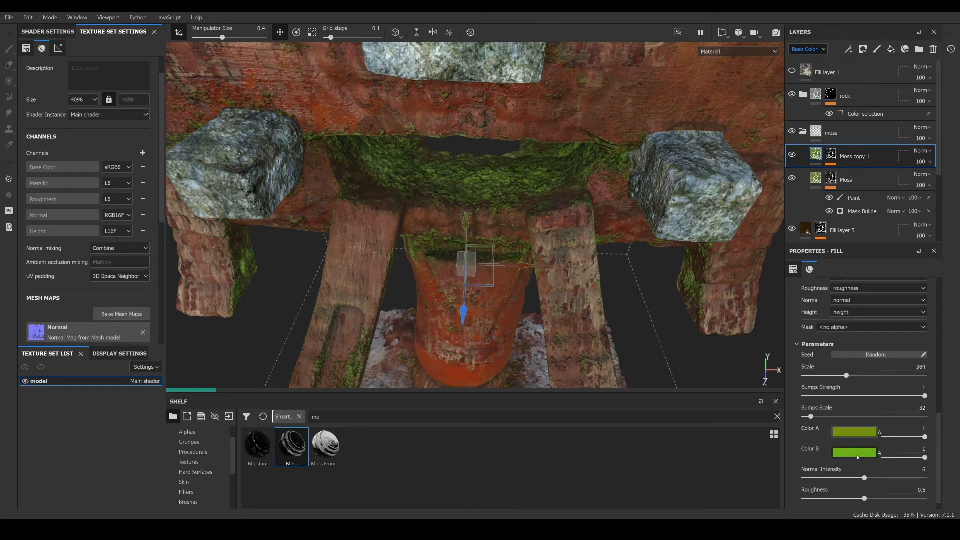
pyautogui.click(859, 454)
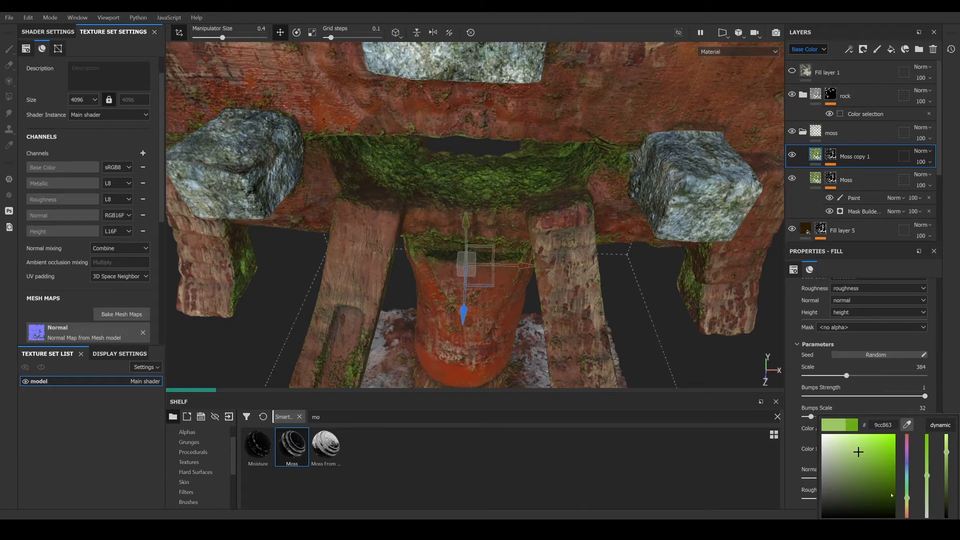
pyautogui.moveTo(891, 495); pyautogui.dragTo(874, 490)
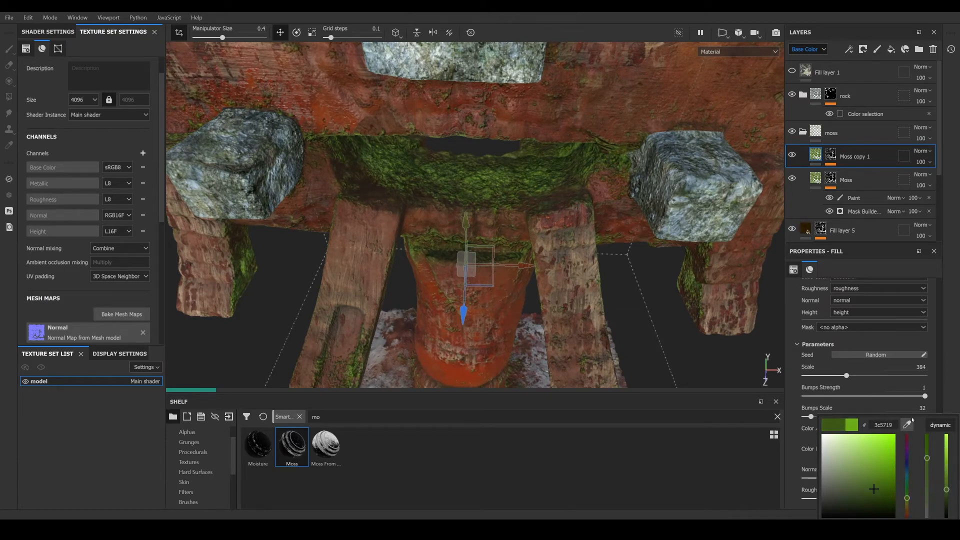
pyautogui.click(790, 352)
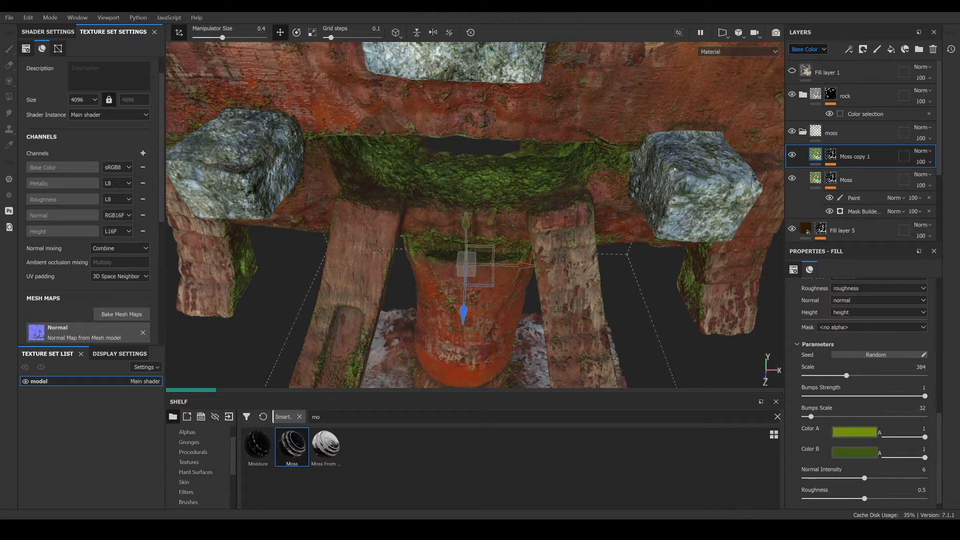
# - Select the paint effect in Moss copy 1's mask and paint a stroke on the upper beam near the right stone
pyautogui.scroll(-2, 834, 156)
pyautogui.scroll(2, 833, 155)
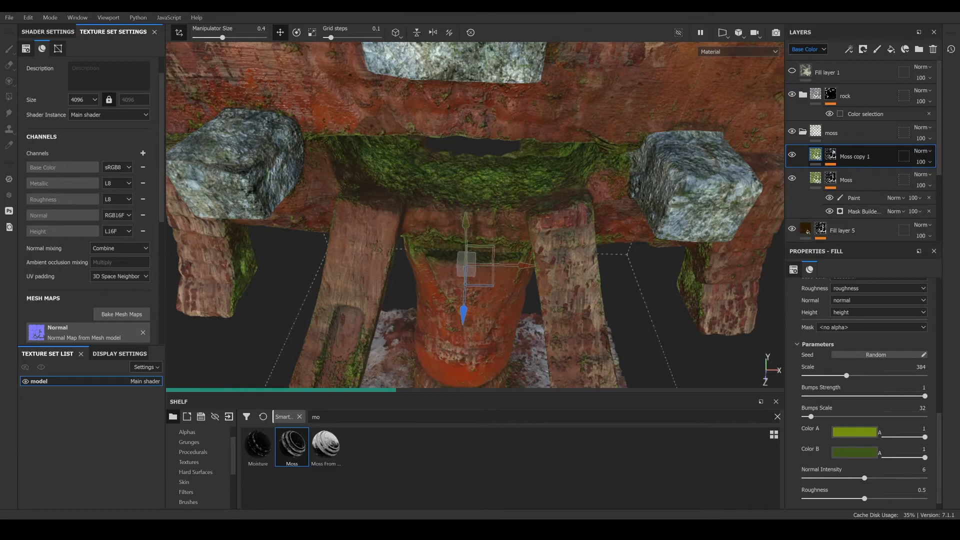
pyautogui.click(830, 155)
pyautogui.press('1')
pyautogui.click(831, 164)
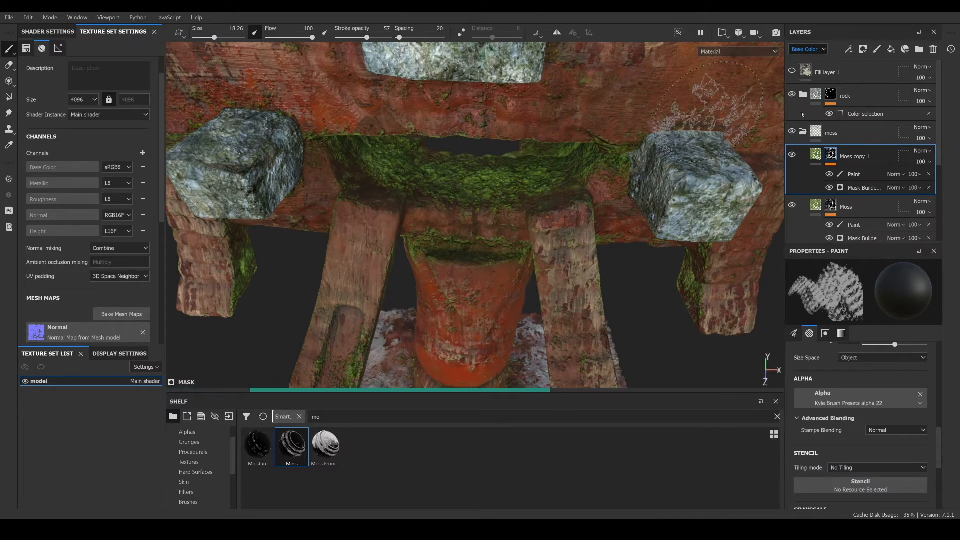
pyautogui.click(855, 175)
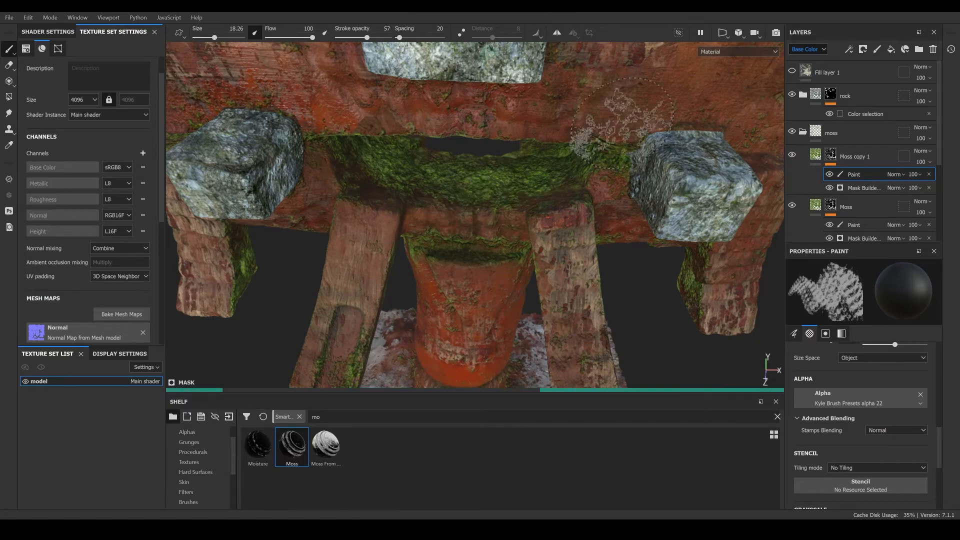
pyautogui.keyDown('alt'); pyautogui.moveTo(622, 123); pyautogui.dragTo(573, 175); pyautogui.keyUp('alt')
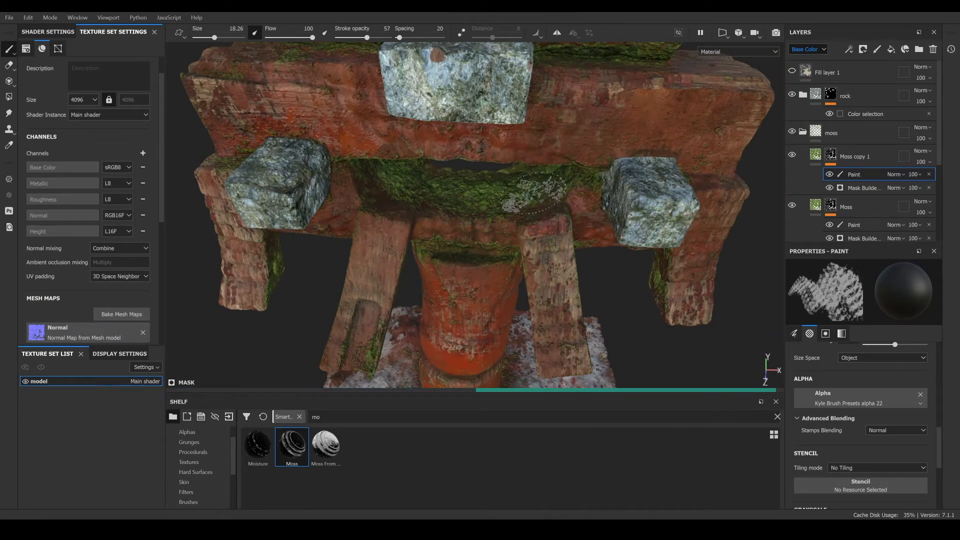
# - Paint a short stroke on the moss under the central beam and set Moss copy 1's blend mode to Overlay
pyautogui.scroll(-2, 543, 191)
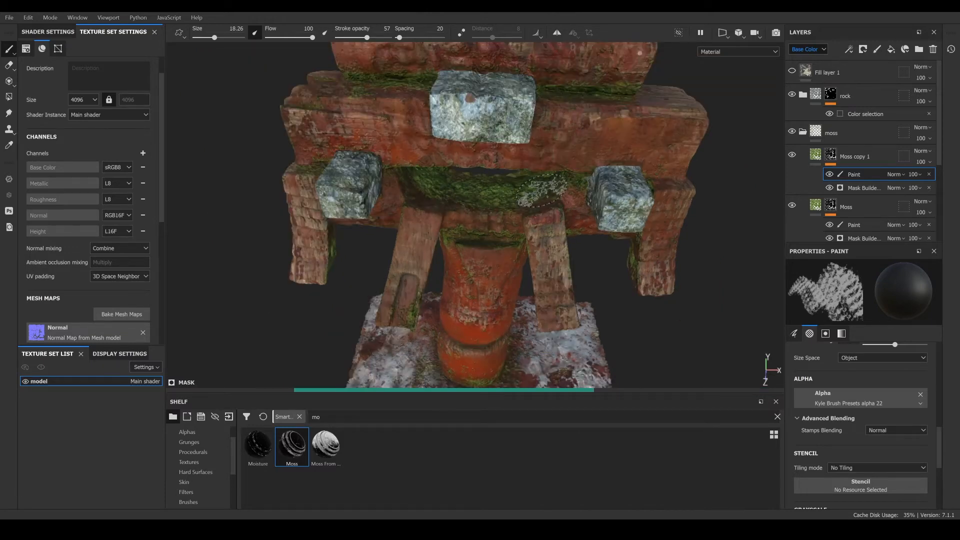
pyautogui.scroll(2, 543, 191)
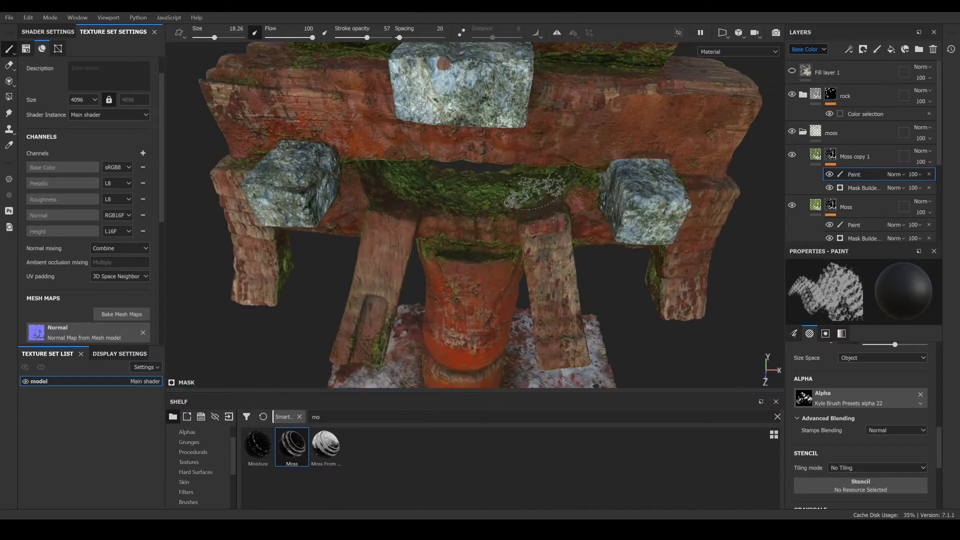
pyautogui.moveTo(547, 197)
pyautogui.keyDown('alt'); pyautogui.mouseDown()
pyautogui.moveTo(544, 175)
pyautogui.moveTo(550, 190)
pyautogui.mouseUp(); pyautogui.keyUp('alt')
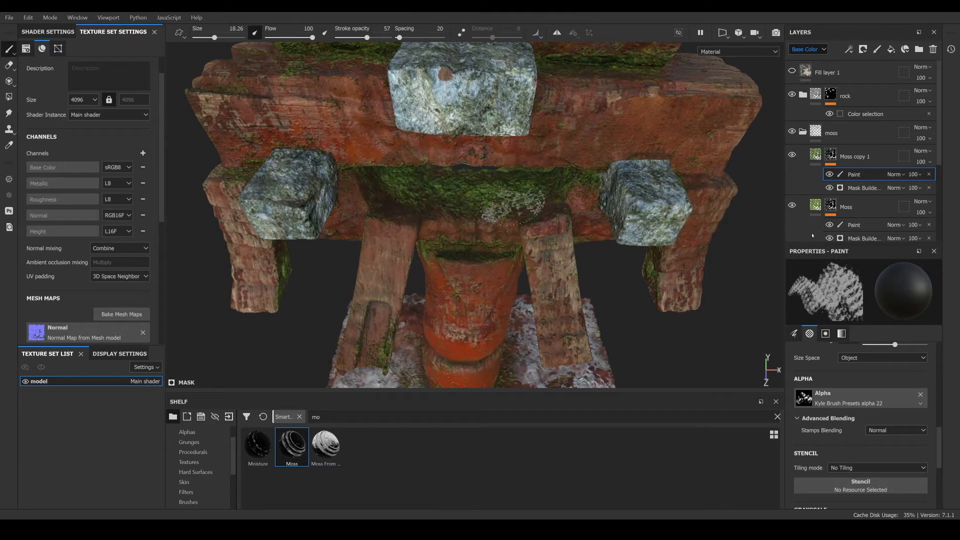
pyautogui.click(921, 151)
pyautogui.click(902, 318)
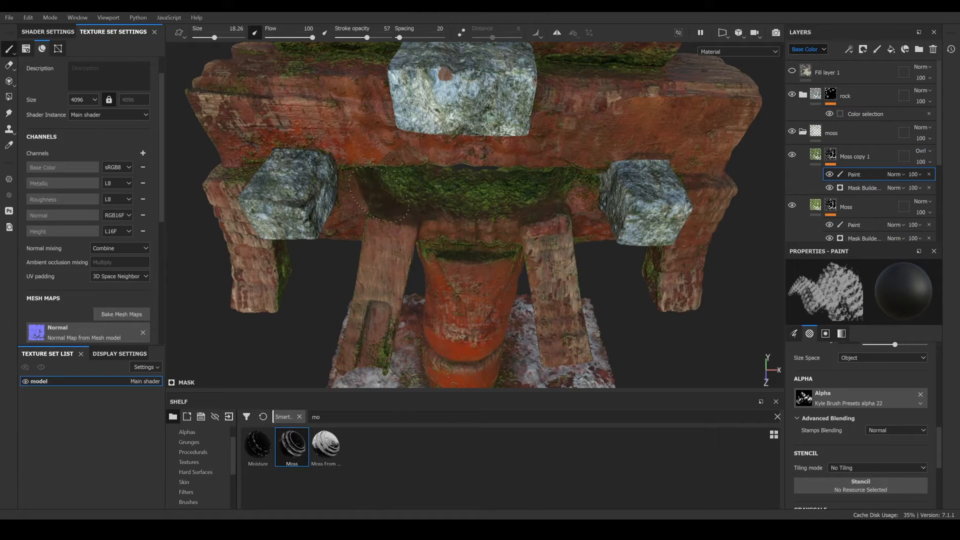
# - Orbit around the model to inspect the moss coverage on the beams and post
pyautogui.keyDown('alt'); pyautogui.moveTo(427, 129); pyautogui.dragTo(395, 150); pyautogui.keyUp('alt')
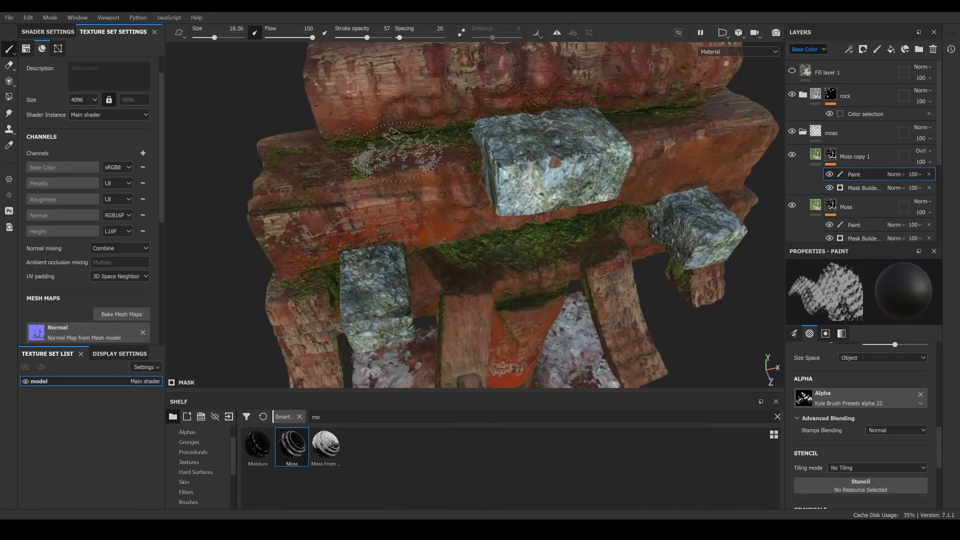
pyautogui.keyDown('alt'); pyautogui.moveTo(711, 121); pyautogui.dragTo(351, 189); pyautogui.keyUp('alt')
pyautogui.keyDown('alt'); pyautogui.moveTo(500, 242); pyautogui.dragTo(480, 177); pyautogui.keyUp('alt')
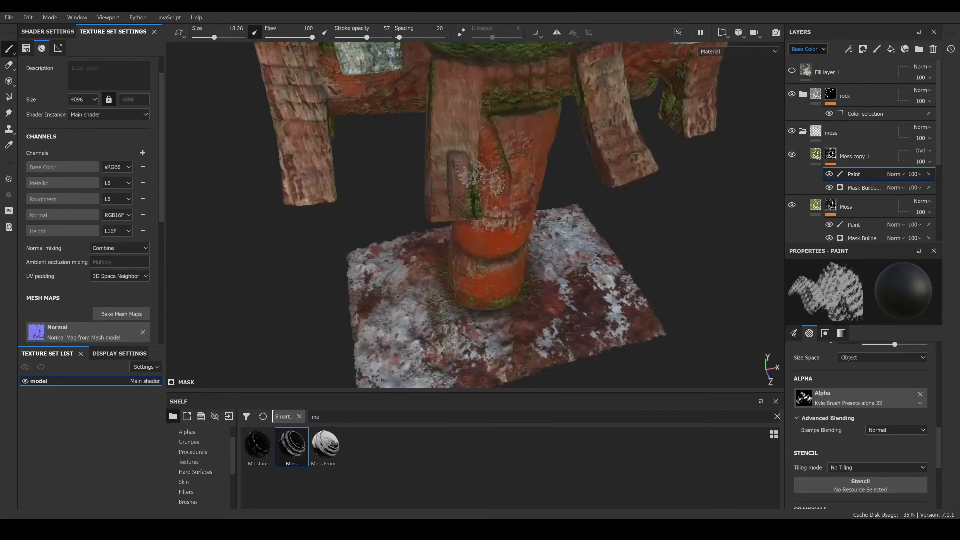
pyautogui.keyDown('alt'); pyautogui.moveTo(474, 277); pyautogui.dragTo(423, 252); pyautogui.keyUp('alt')
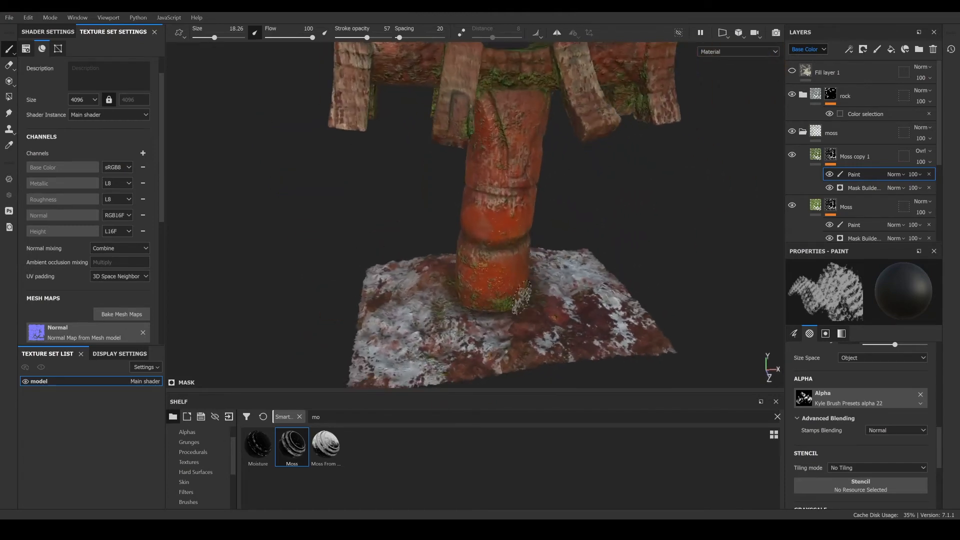
pyautogui.moveTo(533, 256)
pyautogui.keyDown('alt'); pyautogui.mouseDown()
pyautogui.moveTo(472, 248)
pyautogui.moveTo(415, 274)
pyautogui.moveTo(516, 179)
pyautogui.moveTo(524, 205)
pyautogui.moveTo(480, 198)
pyautogui.mouseUp(); pyautogui.keyUp('alt')
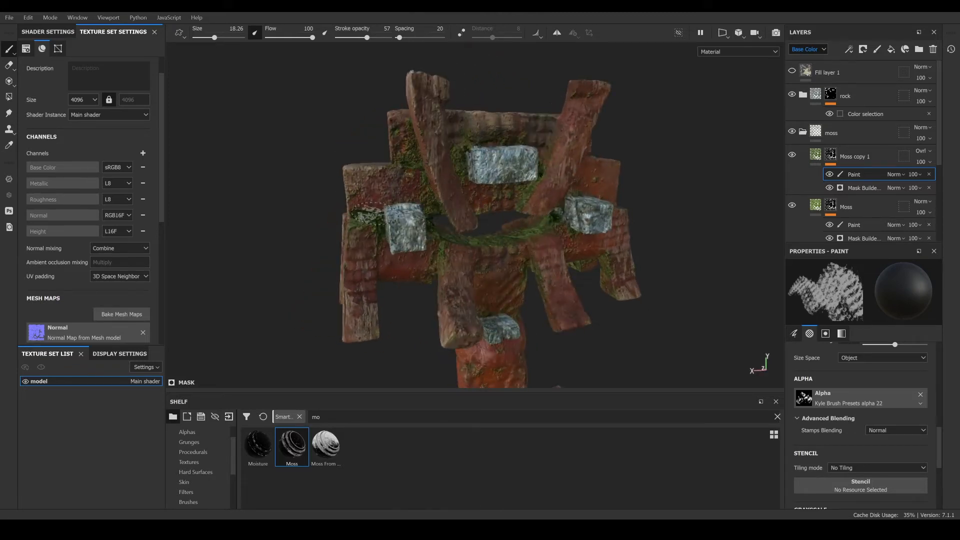
pyautogui.scroll(10, 631, 267)
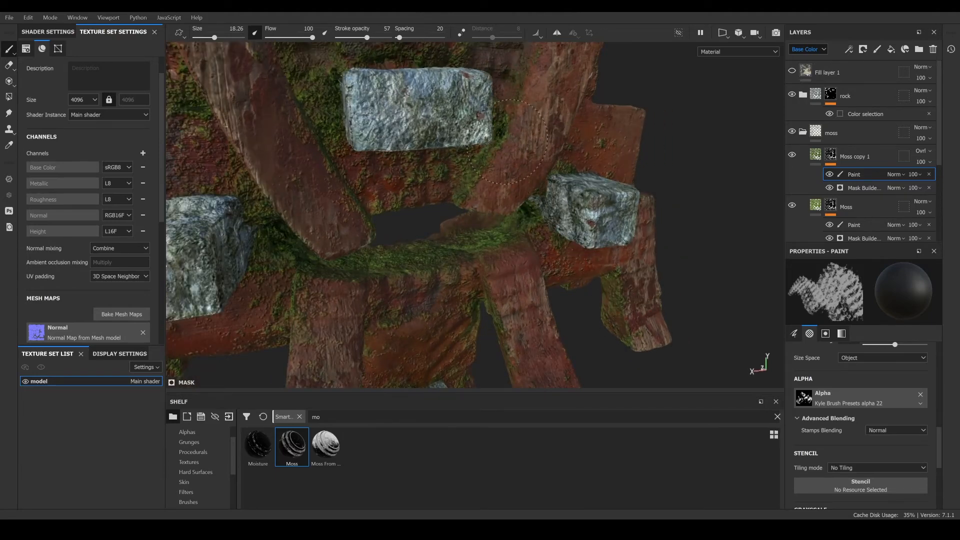
pyautogui.scroll(-5, 446, 202)
pyautogui.keyDown('alt'); pyautogui.moveTo(446, 202); pyautogui.dragTo(532, 260); pyautogui.keyUp('alt')
# - Duplicate the Moss copy 1 layer and set the new copy's blend mode to Normal
pyautogui.click(875, 155)
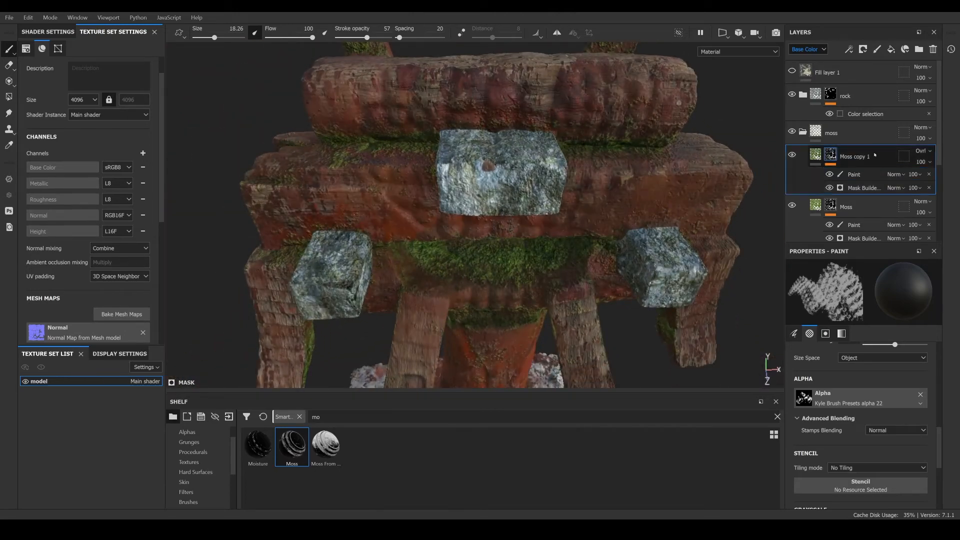
pyautogui.rightClick(856, 156)
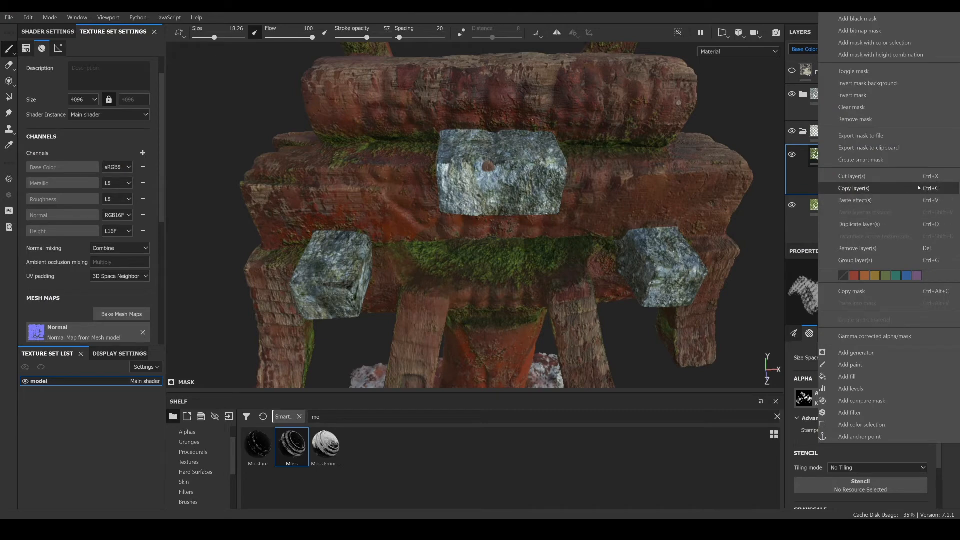
pyautogui.click(853, 226)
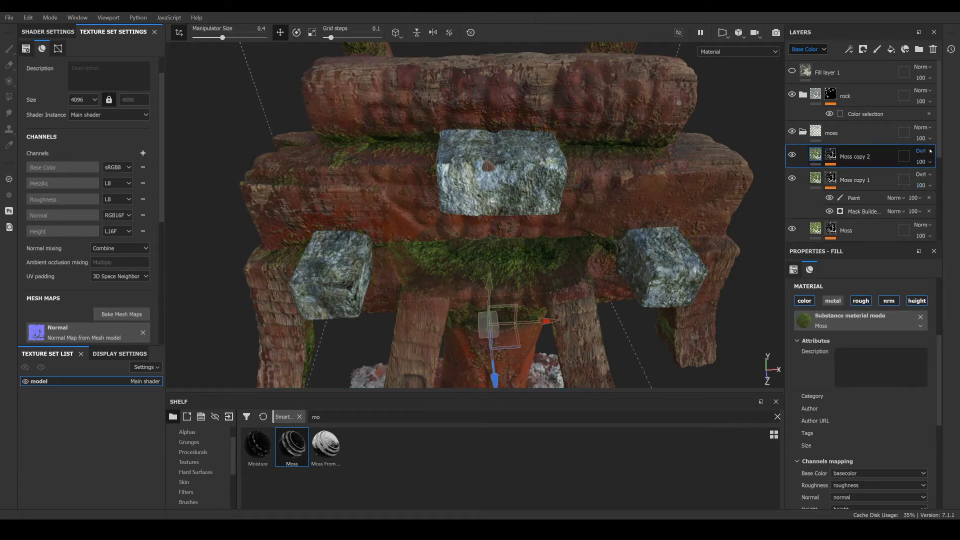
pyautogui.click(922, 150)
pyautogui.click(903, 163)
pyautogui.scroll(-5, 873, 440)
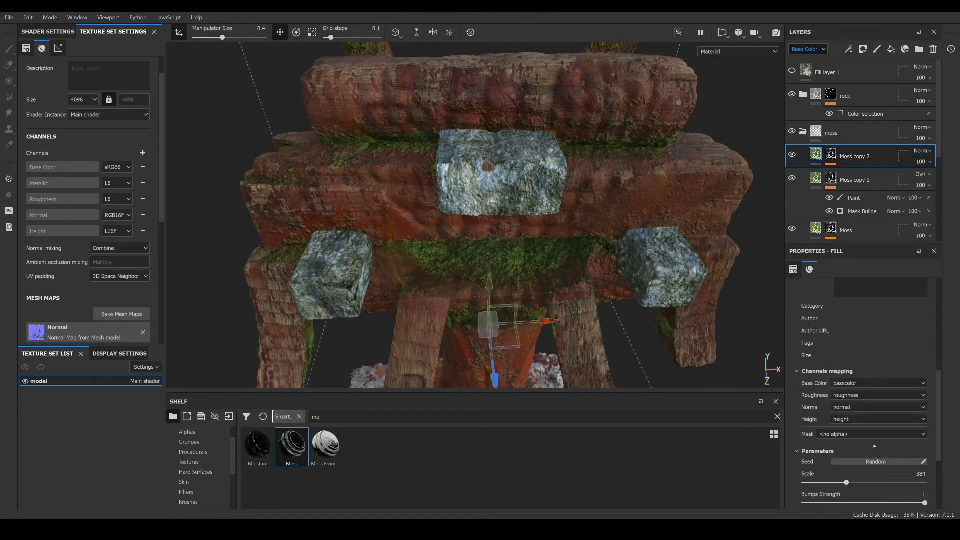
# - Adjust Moss copy 2's Color A to a yellower olive and Color B to a darker green
pyautogui.click(855, 419)
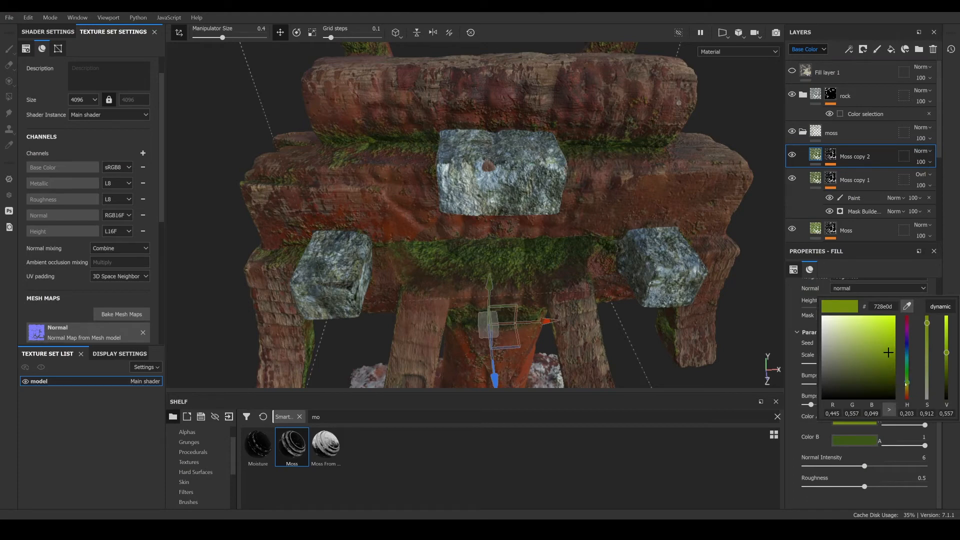
pyautogui.moveTo(908, 384); pyautogui.dragTo(909, 388)
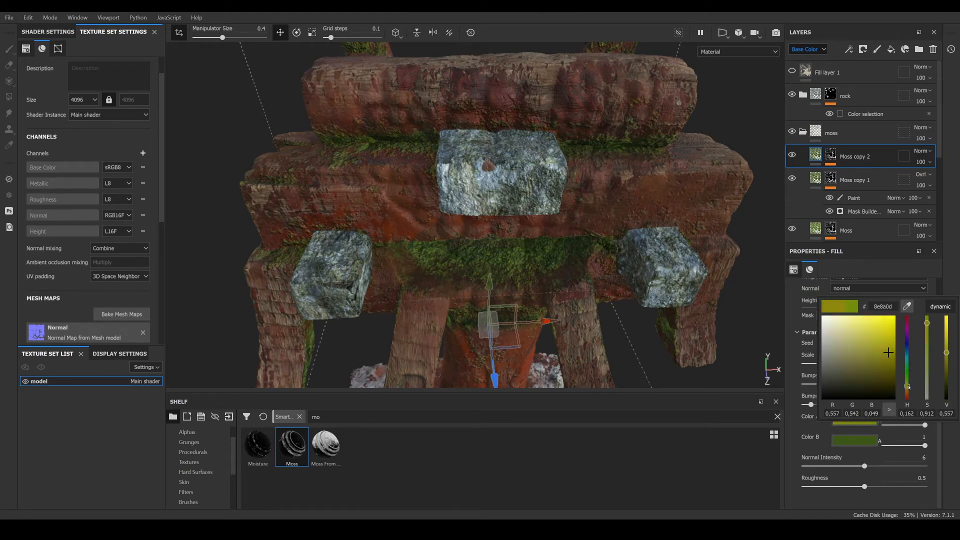
pyautogui.click(852, 444)
pyautogui.click(856, 443)
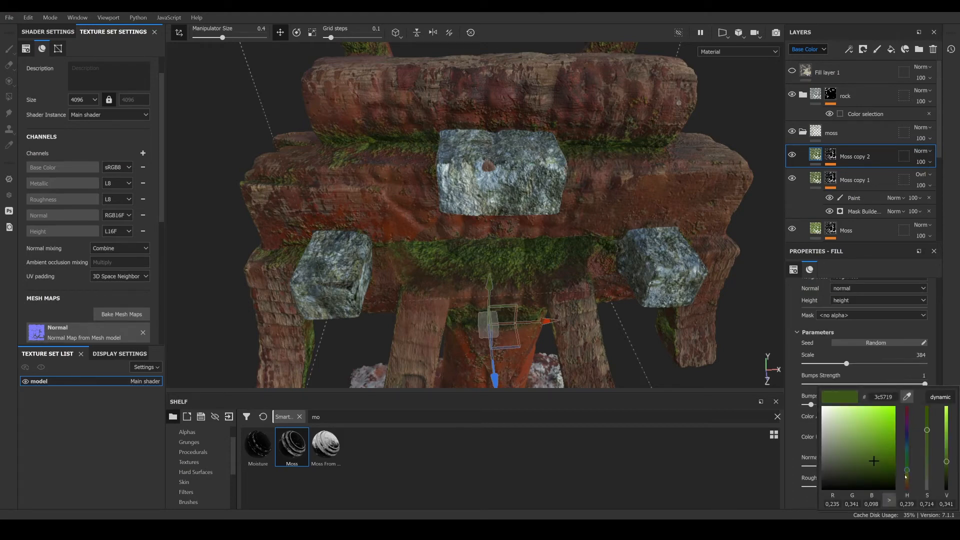
pyautogui.moveTo(909, 464); pyautogui.dragTo(908, 473)
pyautogui.click(641, 344)
# - Zoom and orbit around the beams to examine the layered moss colours
pyautogui.scroll(-3, 514, 296)
pyautogui.scroll(4, 514, 297)
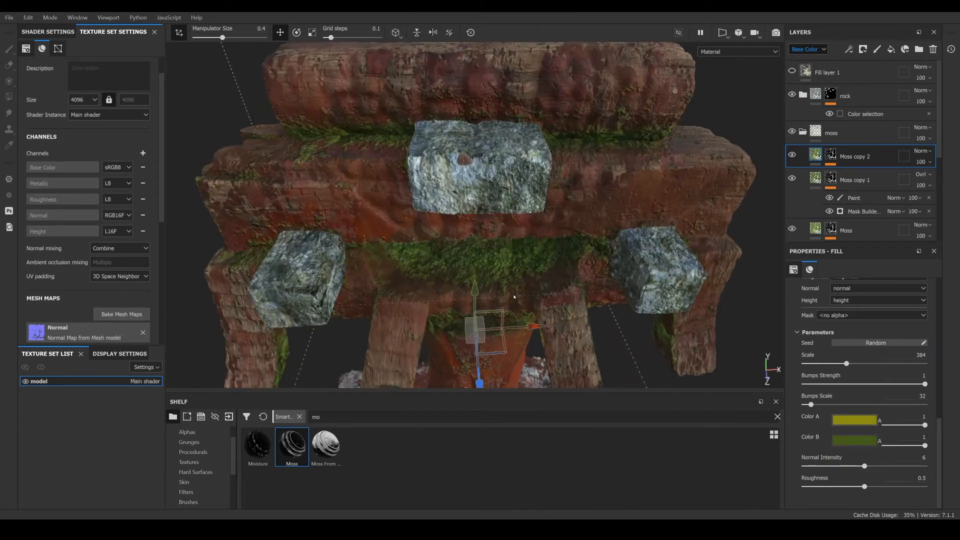
pyautogui.moveTo(497, 266)
pyautogui.keyDown('alt'); pyautogui.mouseDown()
pyautogui.moveTo(491, 246)
pyautogui.moveTo(497, 261)
pyautogui.mouseUp(); pyautogui.keyUp('alt')
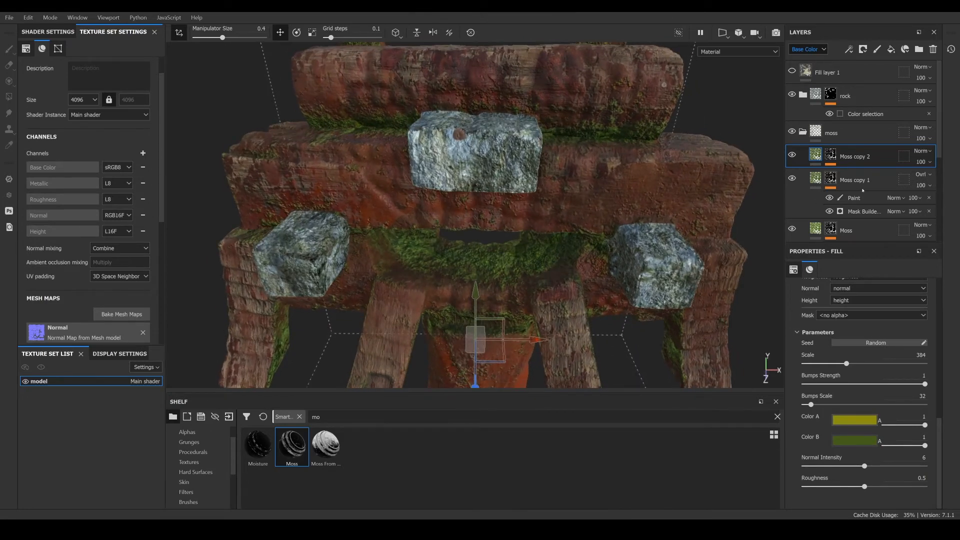
pyautogui.keyDown('alt'); pyautogui.moveTo(438, 331); pyautogui.dragTo(427, 300); pyautogui.keyUp('alt')
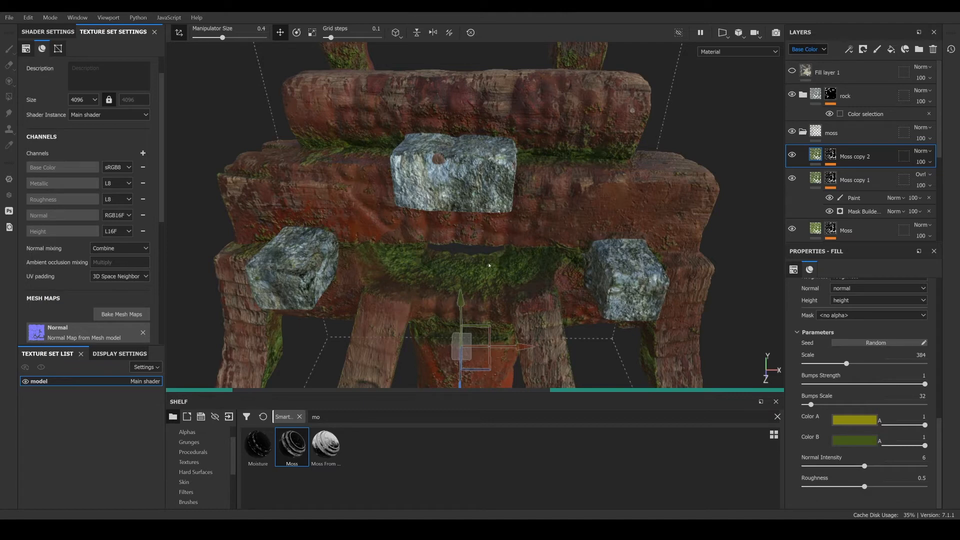
pyautogui.scroll(-2, 469, 264)
pyautogui.scroll(-1, 454, 272)
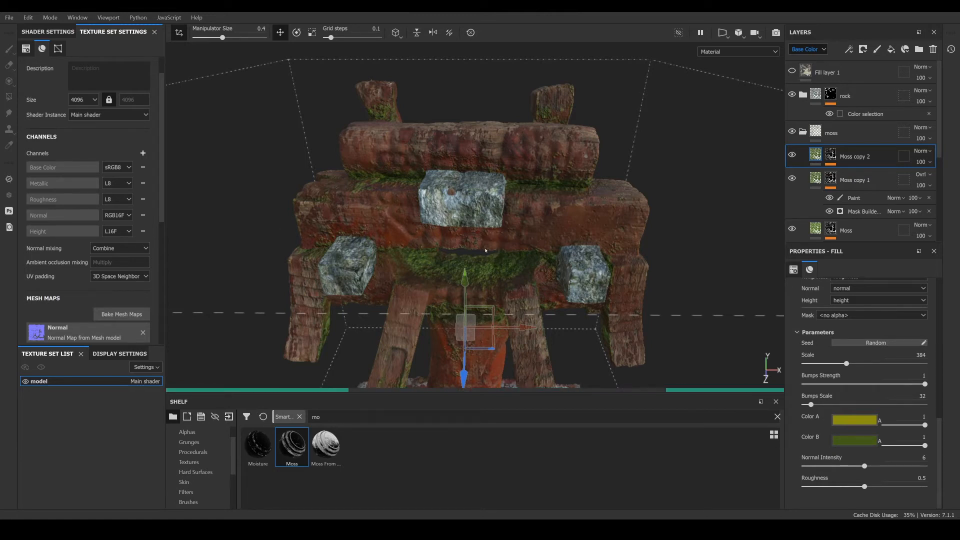
pyautogui.scroll(2, 507, 249)
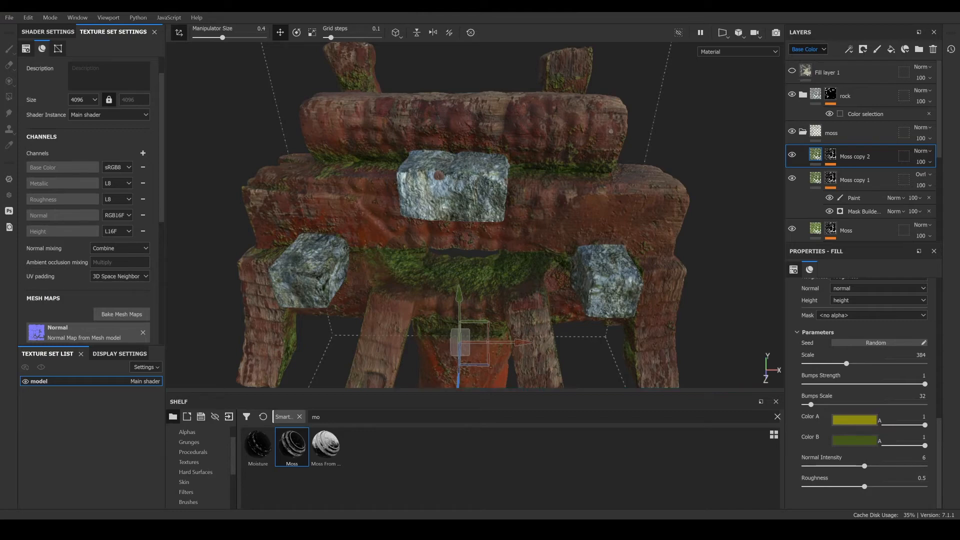
pyautogui.scroll(5, 459, 295)
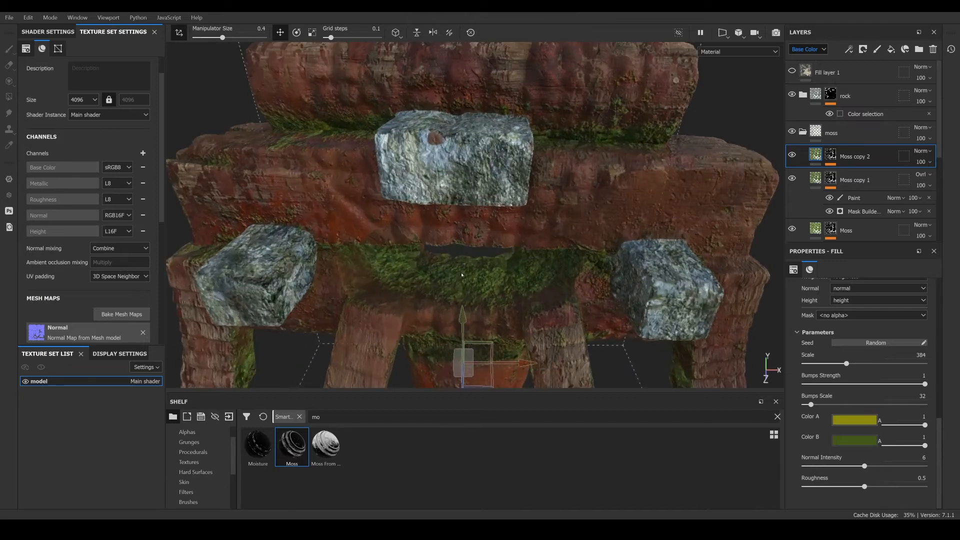
# - Toggle Moss copy 2's visibility off and on, and orbit the model to compare the moss layers
pyautogui.click(794, 157)
pyautogui.click(795, 156)
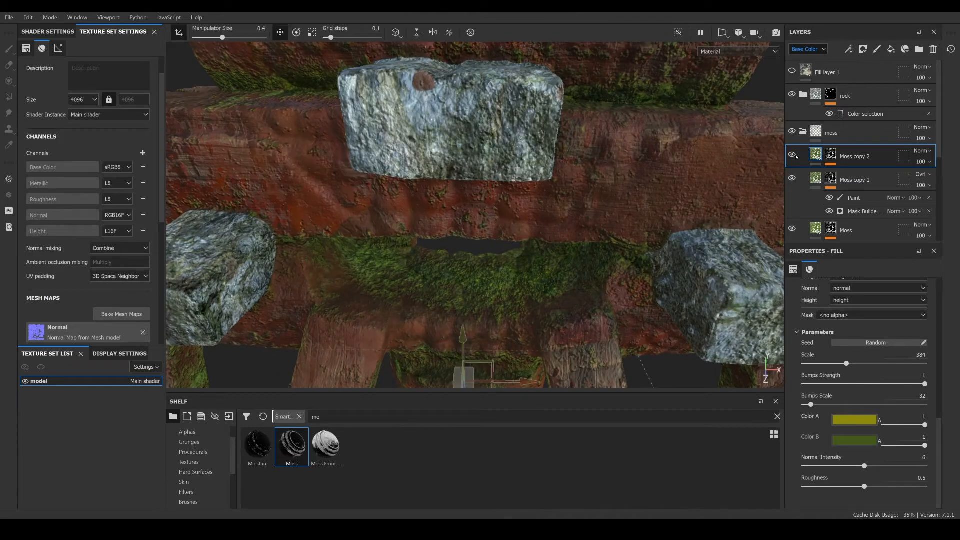
pyautogui.scroll(-5, 537, 204)
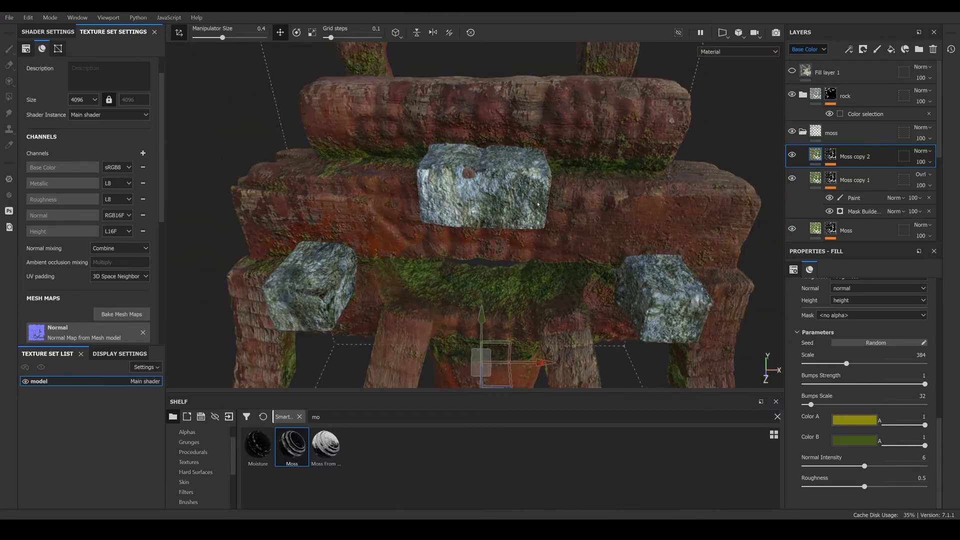
pyautogui.keyDown('alt'); pyautogui.moveTo(529, 208); pyautogui.dragTo(552, 196); pyautogui.keyUp('alt')
# - Select Moss copy 2's Paint sublayer and orbit around the model to review where the moss sits
pyautogui.click(830, 154)
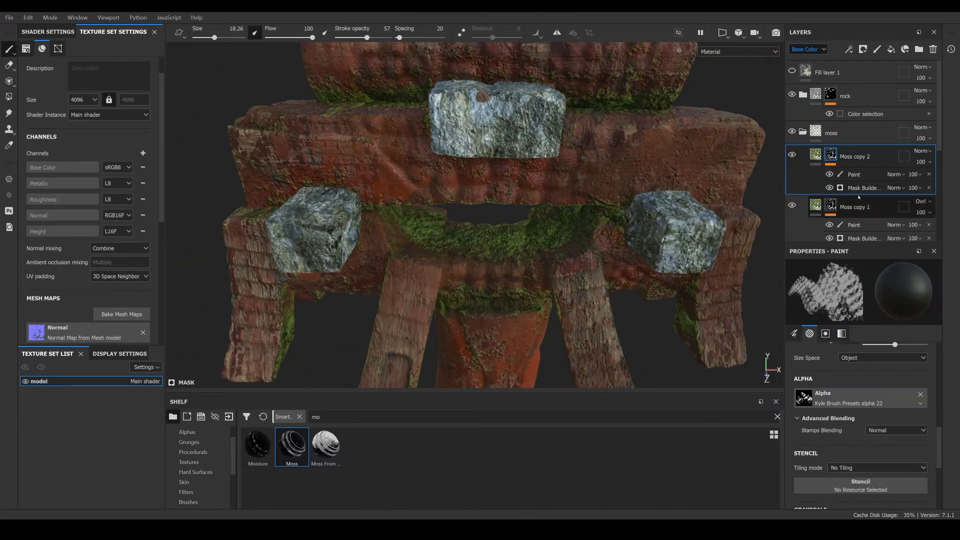
pyautogui.click(838, 179)
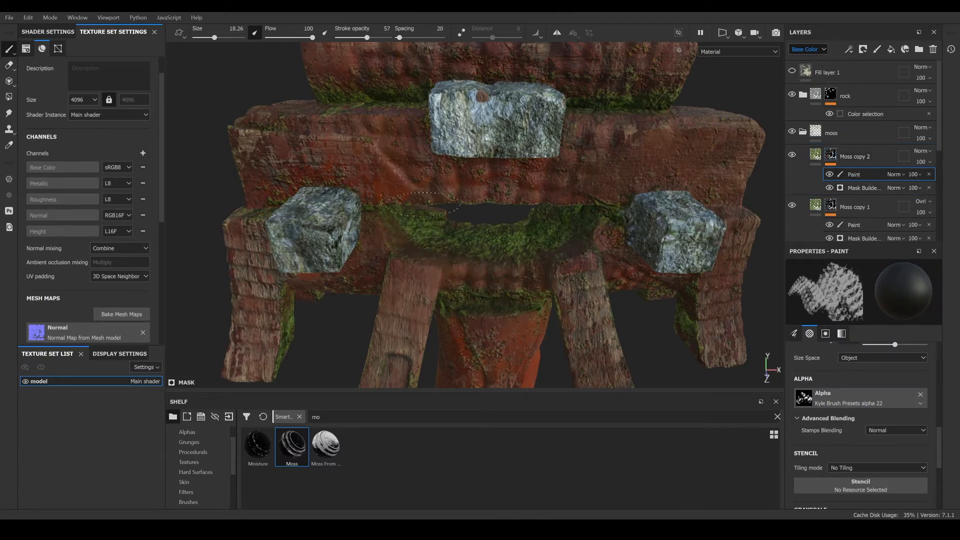
pyautogui.moveTo(615, 217)
pyautogui.keyDown('alt'); pyautogui.mouseDown()
pyautogui.moveTo(544, 257)
pyautogui.moveTo(451, 210)
pyautogui.mouseUp(); pyautogui.keyUp('alt')
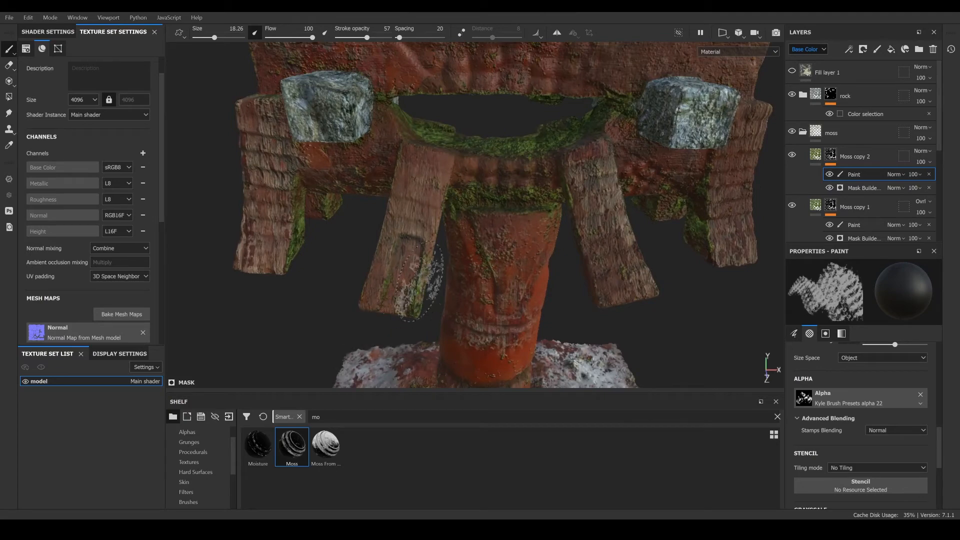
pyautogui.moveTo(320, 170)
pyautogui.keyDown('alt'); pyautogui.mouseDown()
pyautogui.moveTo(417, 228)
pyautogui.moveTo(422, 220)
pyautogui.mouseUp(); pyautogui.keyUp('alt')
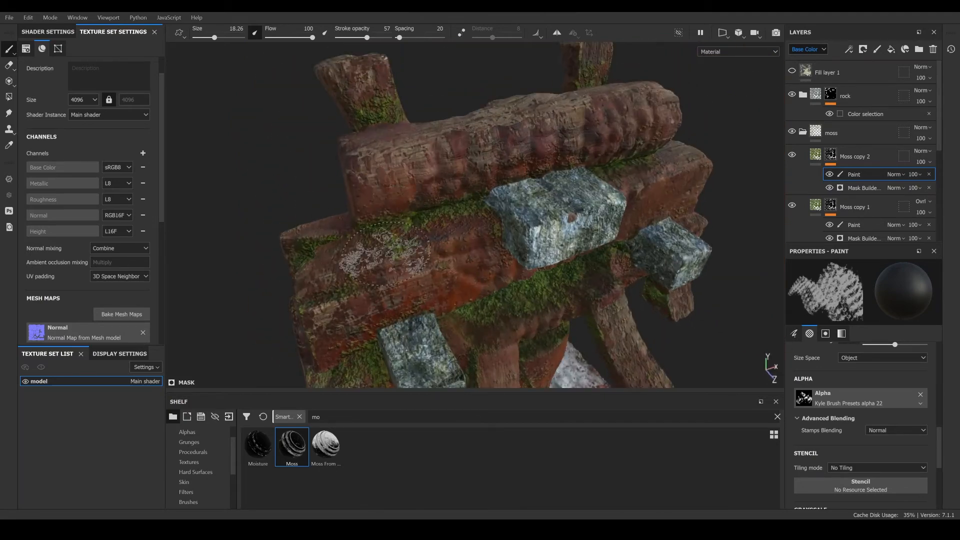
pyautogui.moveTo(320, 238)
pyautogui.keyDown('alt'); pyautogui.mouseDown()
pyautogui.moveTo(455, 221)
pyautogui.moveTo(435, 187)
pyautogui.mouseUp(); pyautogui.keyUp('alt')
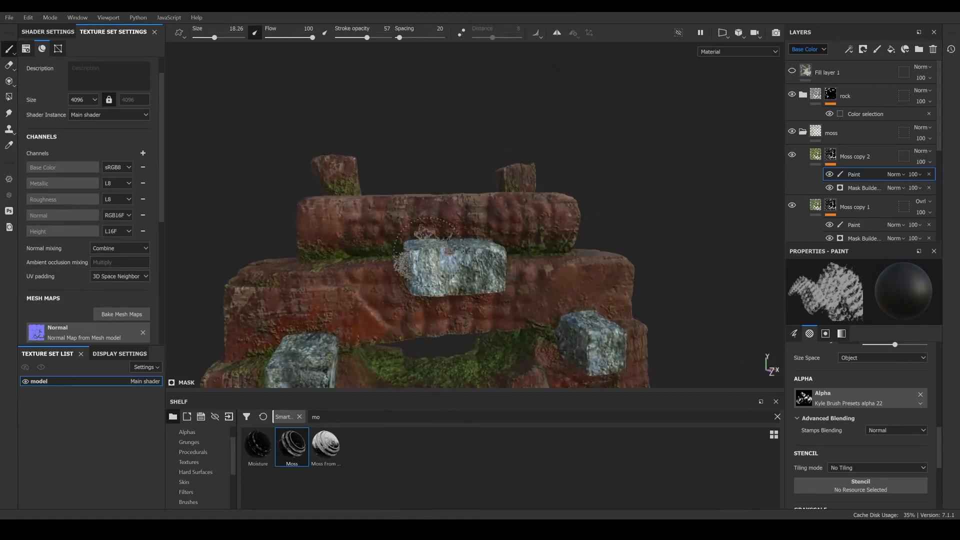
pyautogui.keyDown('alt'); pyautogui.moveTo(423, 245); pyautogui.dragTo(405, 205); pyautogui.keyUp('alt')
# - Add a white mask to the moss folder and add a paint layer inside that mask
pyautogui.rightClick(819, 132)
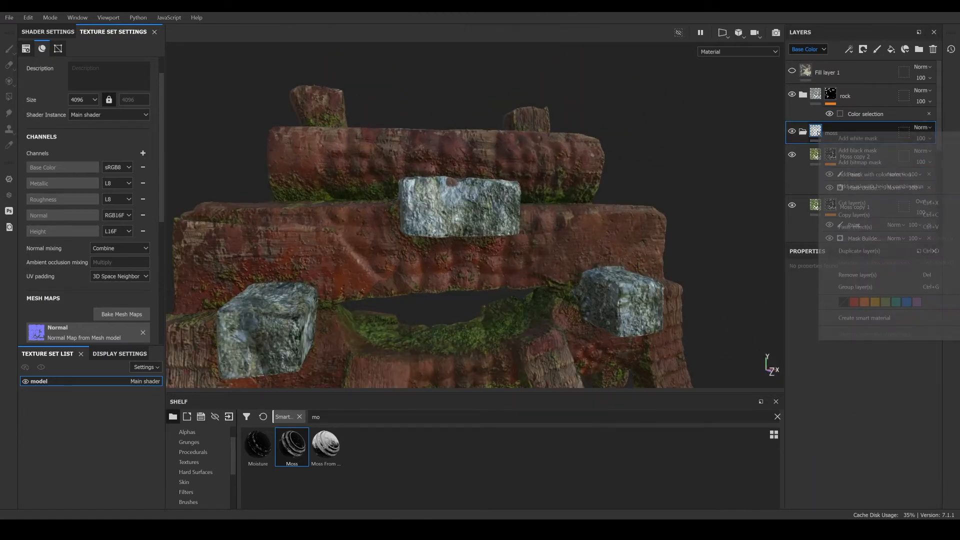
pyautogui.click(865, 142)
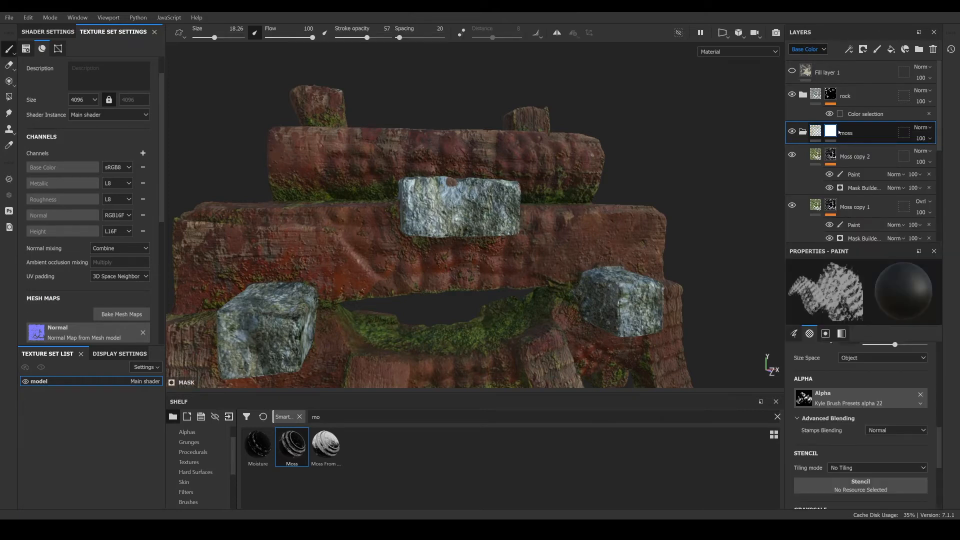
pyautogui.rightClick(832, 131)
pyautogui.click(858, 366)
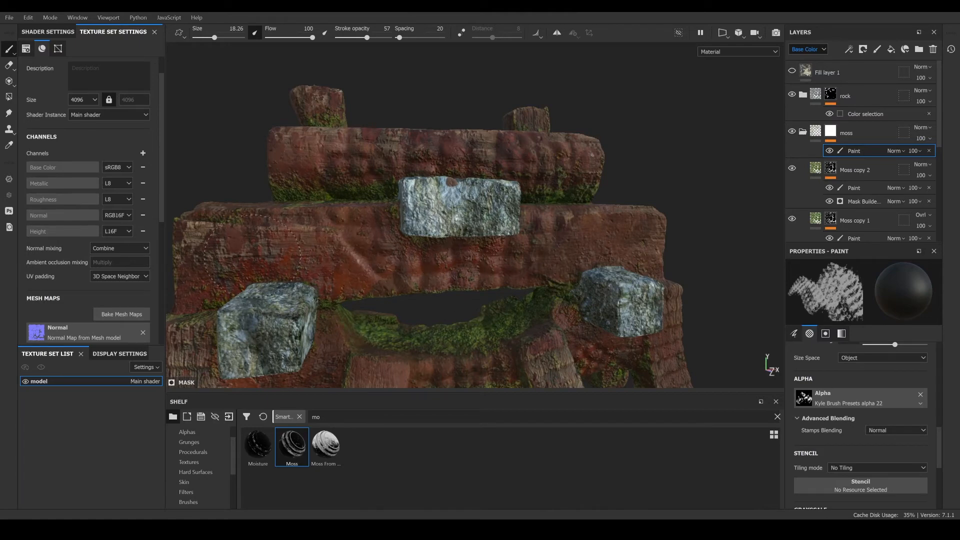
# - Orbit and zoom around the beams, post and base to inspect the moss folder's coverage
pyautogui.keyDown('alt'); pyautogui.moveTo(634, 262); pyautogui.dragTo(557, 275, button='middle'); pyautogui.keyUp('alt')
pyautogui.keyDown('alt'); pyautogui.moveTo(557, 275); pyautogui.dragTo(519, 256); pyautogui.keyUp('alt')
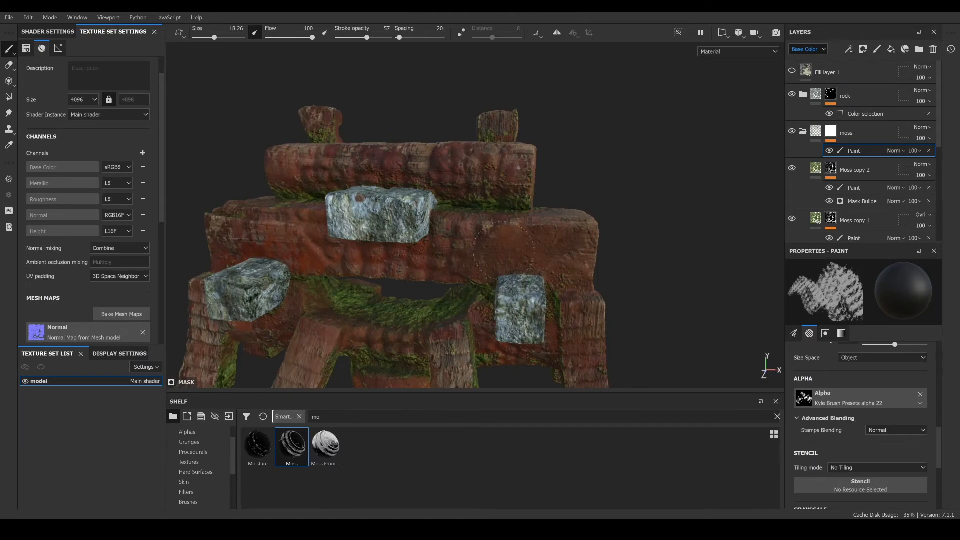
pyautogui.keyDown('alt'); pyautogui.moveTo(648, 263); pyautogui.dragTo(605, 280); pyautogui.keyUp('alt')
pyautogui.keyDown('alt'); pyautogui.moveTo(585, 235); pyautogui.dragTo(572, 310, button='middle'); pyautogui.keyUp('alt')
pyautogui.keyDown('alt'); pyautogui.moveTo(565, 300); pyautogui.dragTo(505, 256, button='right'); pyautogui.keyUp('alt')
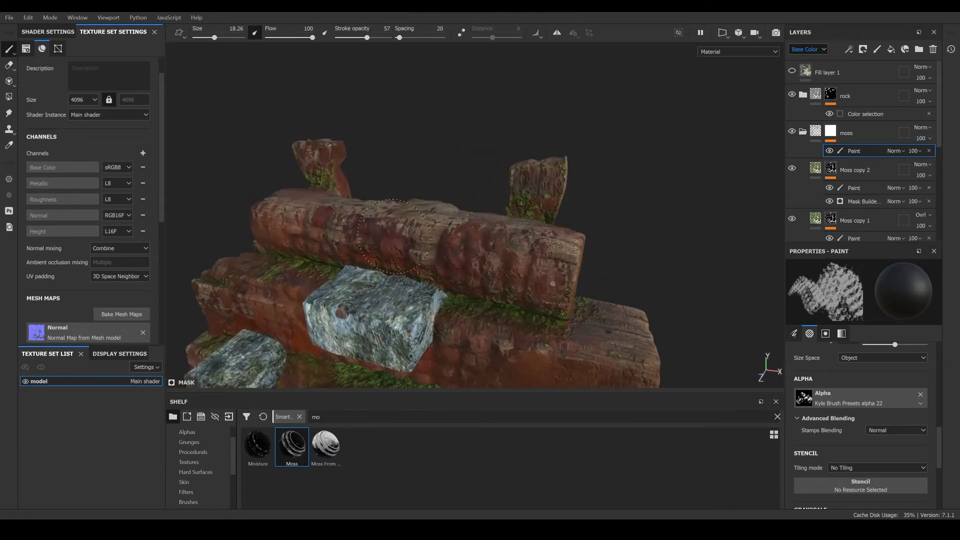
pyautogui.moveTo(394, 236)
pyautogui.keyDown('alt'); pyautogui.mouseDown()
pyautogui.moveTo(328, 217)
pyautogui.moveTo(370, 240)
pyautogui.moveTo(301, 181)
pyautogui.moveTo(415, 210)
pyautogui.moveTo(519, 203)
pyautogui.mouseUp(); pyautogui.keyUp('alt')
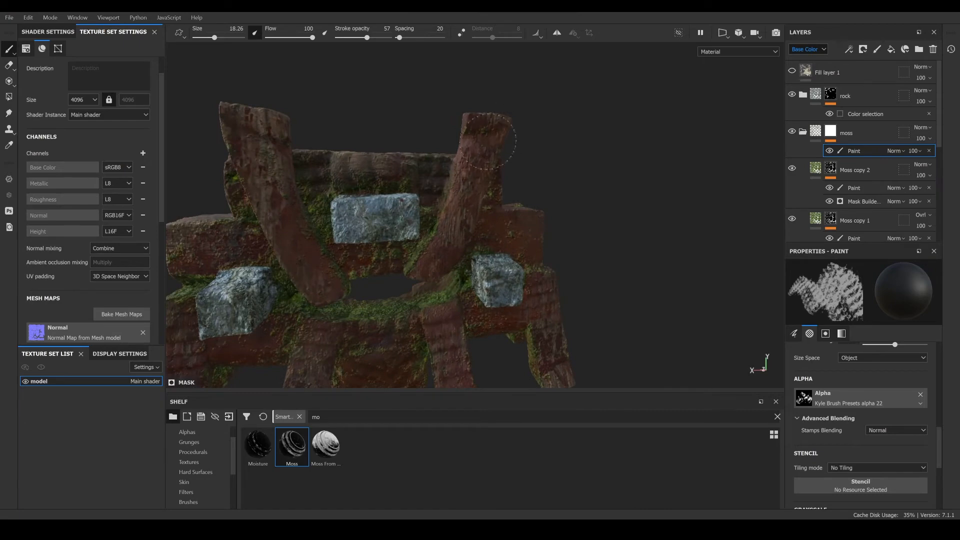
pyautogui.keyDown('alt'); pyautogui.moveTo(513, 234); pyautogui.dragTo(357, 229); pyautogui.keyUp('alt')
pyautogui.scroll(5, 428, 193)
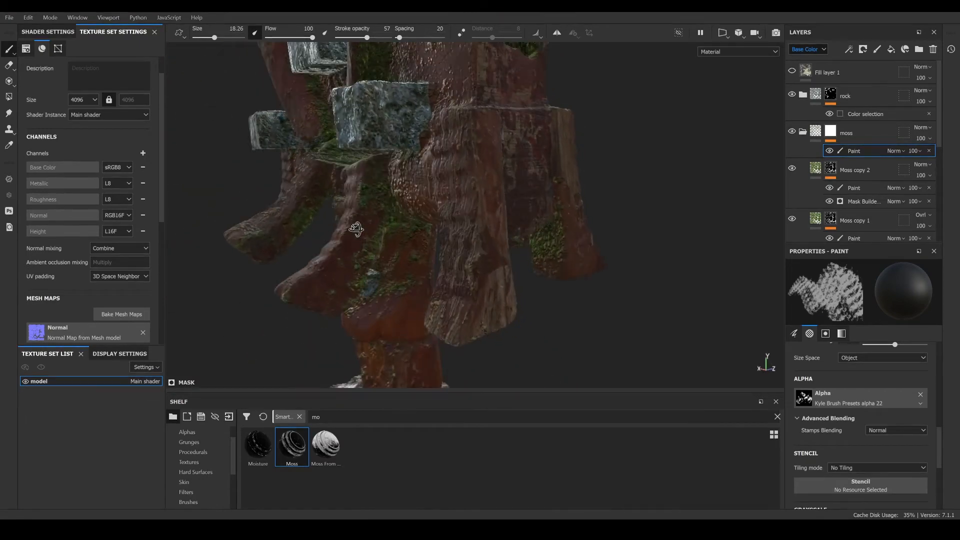
pyautogui.keyDown('alt'); pyautogui.moveTo(307, 265); pyautogui.dragTo(342, 230); pyautogui.keyUp('alt')
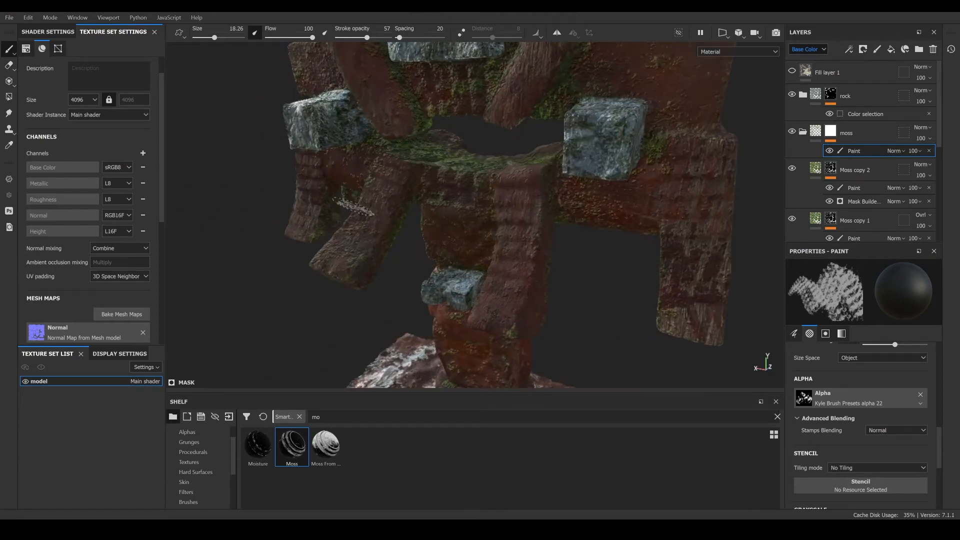
pyautogui.keyDown('alt'); pyautogui.moveTo(517, 195); pyautogui.dragTo(426, 212); pyautogui.keyUp('alt')
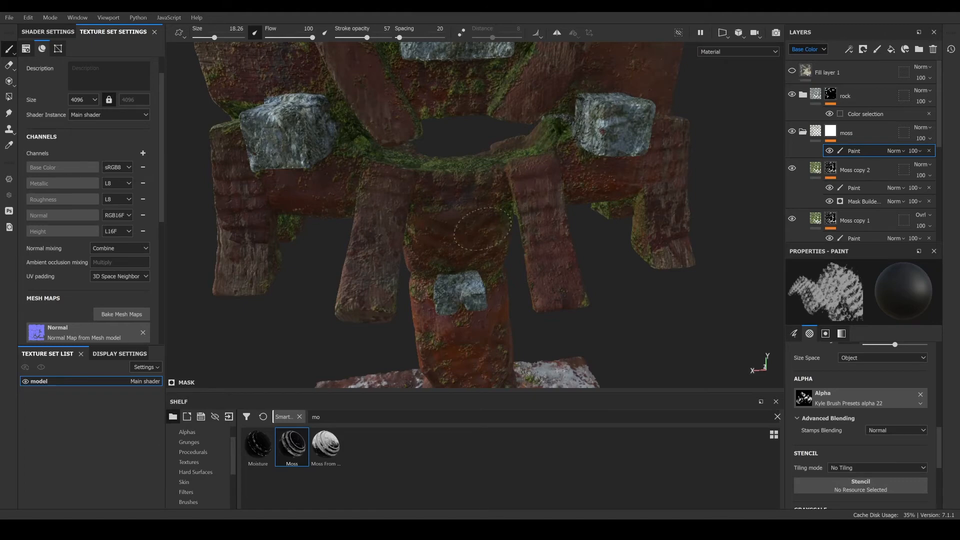
pyautogui.scroll(-3, 465, 262)
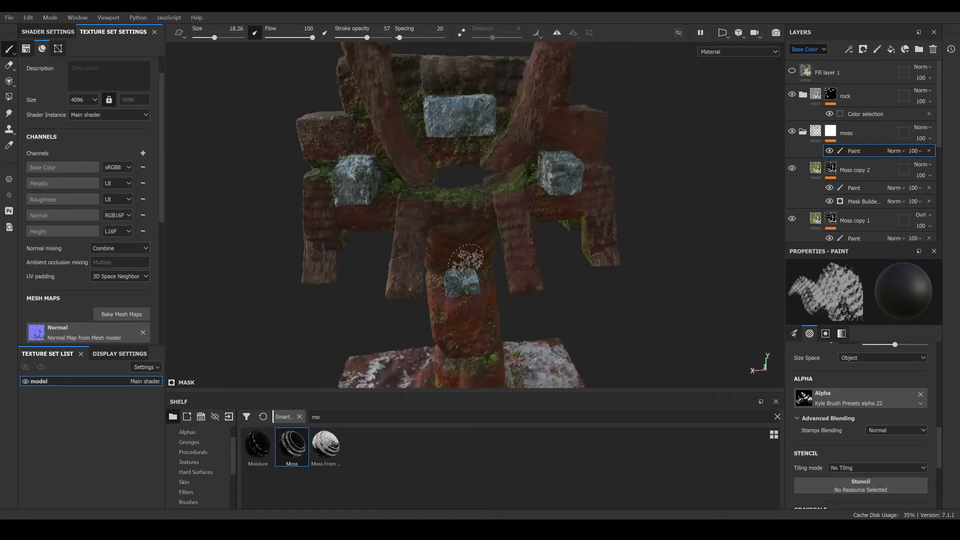
pyautogui.keyDown('shift'); pyautogui.moveTo(653, 286); pyautogui.dragTo(572, 289, button='right'); pyautogui.keyUp('shift')
pyautogui.scroll(4, 571, 289)
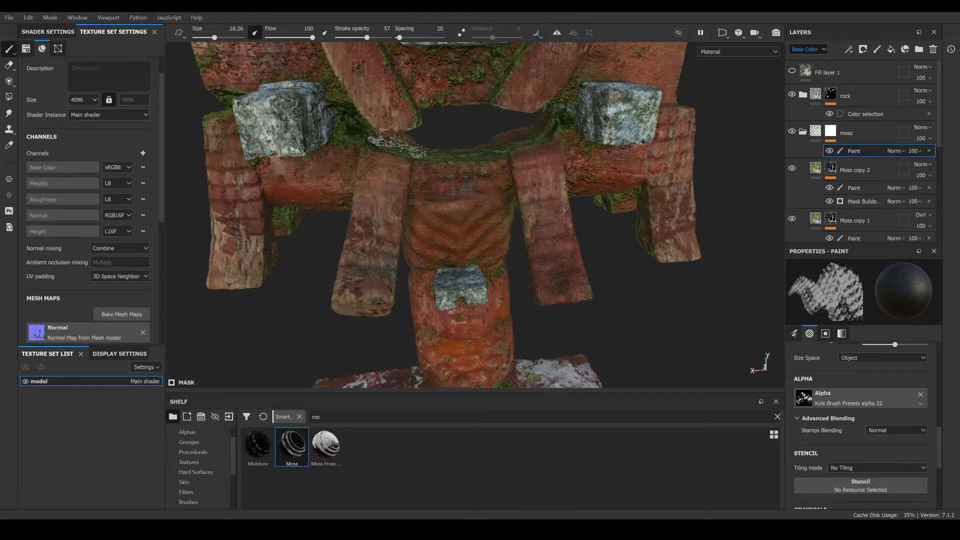
pyautogui.scroll(-4, 400, 168)
pyautogui.keyDown('alt'); pyautogui.moveTo(430, 215); pyautogui.dragTo(426, 175); pyautogui.keyUp('alt')
pyautogui.keyDown('alt'); pyautogui.moveTo(438, 260); pyautogui.dragTo(445, 205, button='middle'); pyautogui.keyUp('alt')
pyautogui.scroll(4, 451, 230)
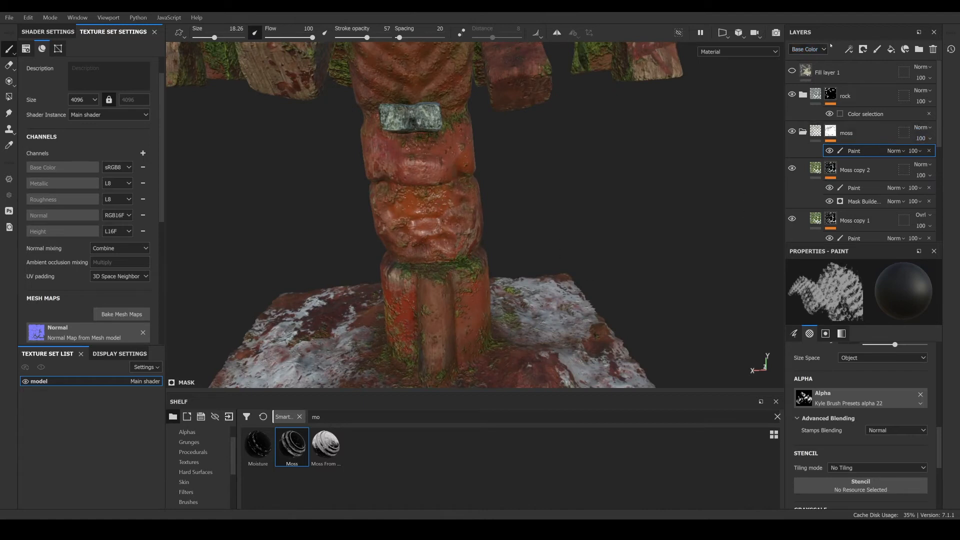
# - Switch the layer stack to the Height channel and set the moss folder's height opacity to 85
pyautogui.click(815, 49)
pyautogui.click(799, 87)
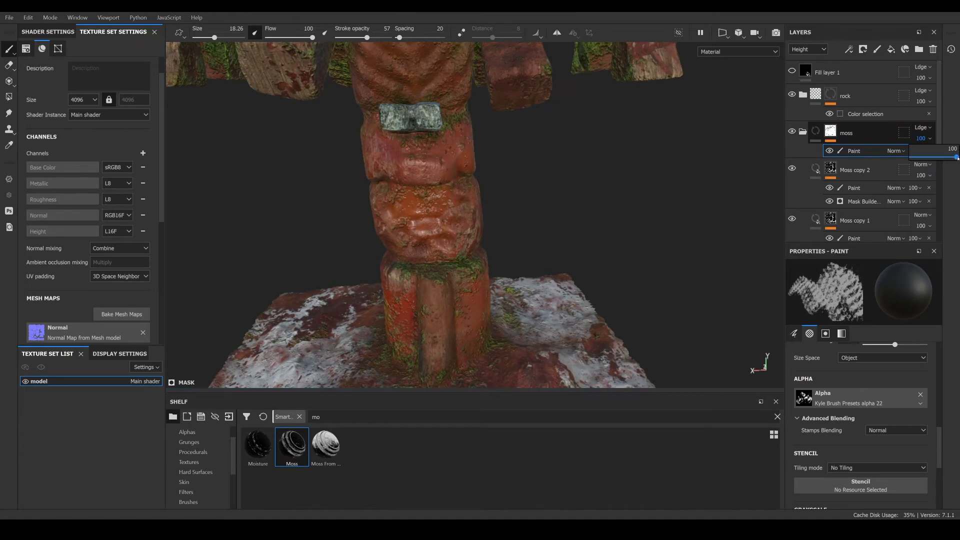
pyautogui.click(949, 158)
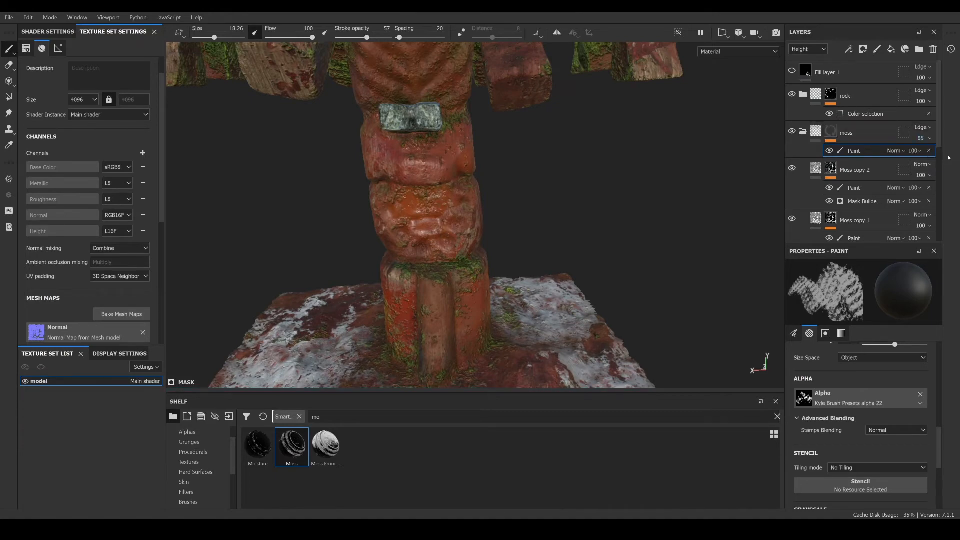
# - Zoom and orbit around the model to examine the moss height result
pyautogui.scroll(-6, 487, 230)
pyautogui.keyDown('alt'); pyautogui.moveTo(475, 218); pyautogui.dragTo(471, 350, button='middle'); pyautogui.keyUp('alt')
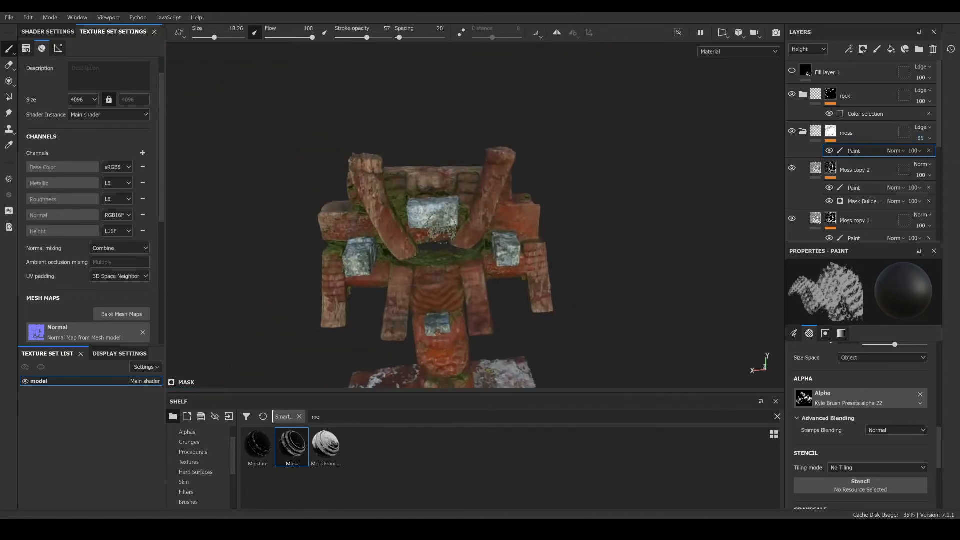
pyautogui.scroll(6, 491, 210)
pyautogui.keyDown('alt'); pyautogui.moveTo(490, 209); pyautogui.dragTo(65, 185); pyautogui.keyUp('alt')
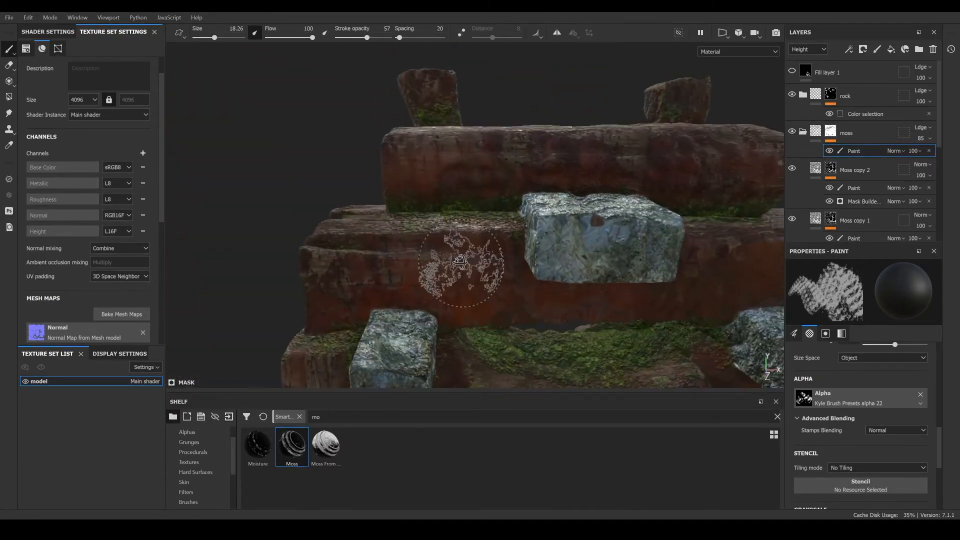
pyautogui.keyDown('alt'); pyautogui.moveTo(545, 268); pyautogui.dragTo(520, 264); pyautogui.keyUp('alt')
pyautogui.keyDown('alt'); pyautogui.moveTo(521, 264); pyautogui.dragTo(510, 245, button='middle'); pyautogui.keyUp('alt')
pyautogui.keyDown('alt'); pyautogui.moveTo(511, 246); pyautogui.dragTo(454, 208); pyautogui.keyUp('alt')
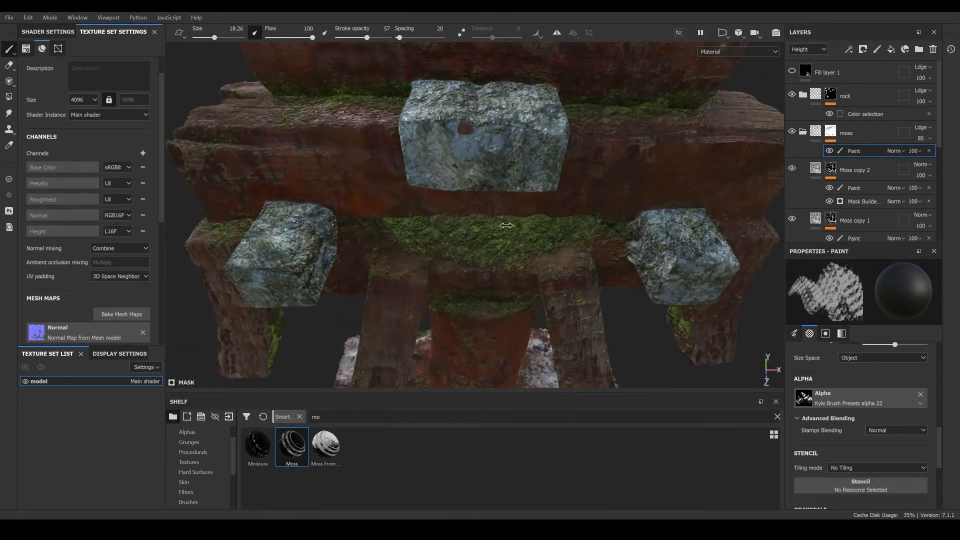
pyautogui.scroll(-5, 524, 232)
pyautogui.keyDown('alt'); pyautogui.moveTo(523, 234); pyautogui.dragTo(530, 200); pyautogui.keyUp('alt')
pyautogui.keyDown('shift'); pyautogui.moveTo(578, 223); pyautogui.dragTo(519, 221, button='right'); pyautogui.keyUp('shift')
pyautogui.scroll(-3, 516, 219)
pyautogui.moveTo(507, 214)
pyautogui.keyDown('alt'); pyautogui.mouseDown()
pyautogui.moveTo(583, 232)
pyautogui.moveTo(678, 220)
pyautogui.moveTo(625, 200)
pyautogui.moveTo(532, 211)
pyautogui.moveTo(535, 138)
pyautogui.moveTo(503, 151)
pyautogui.moveTo(620, 157)
pyautogui.moveTo(549, 116)
pyautogui.moveTo(470, 188)
pyautogui.mouseUp(); pyautogui.keyUp('alt')
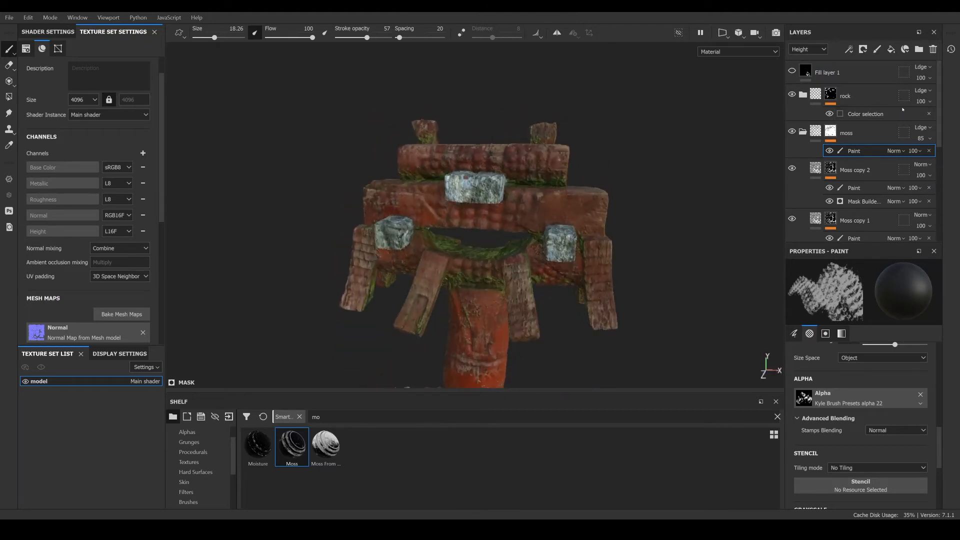
# - Add a new fill layer at the top of the stack and group it into a folder named ground
pyautogui.click(866, 73)
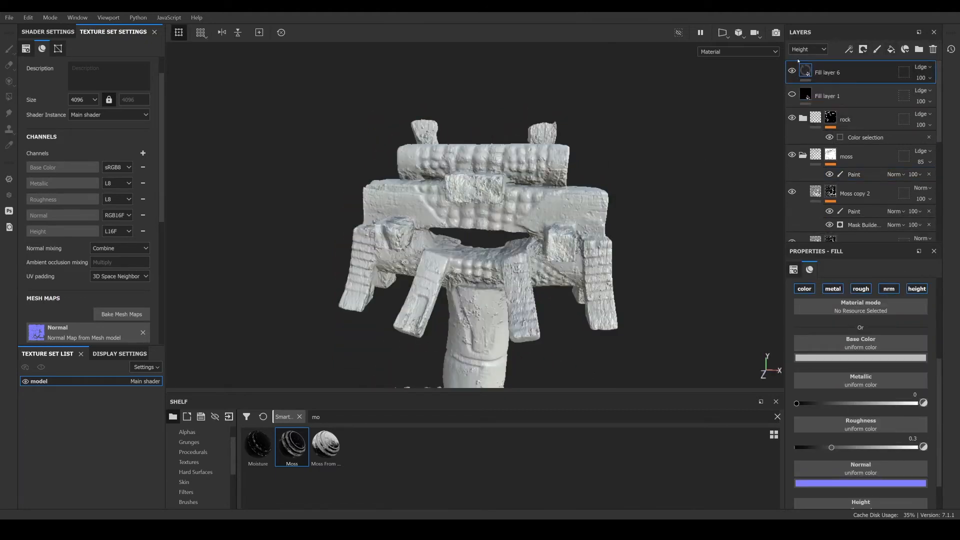
pyautogui.rightClick(860, 69)
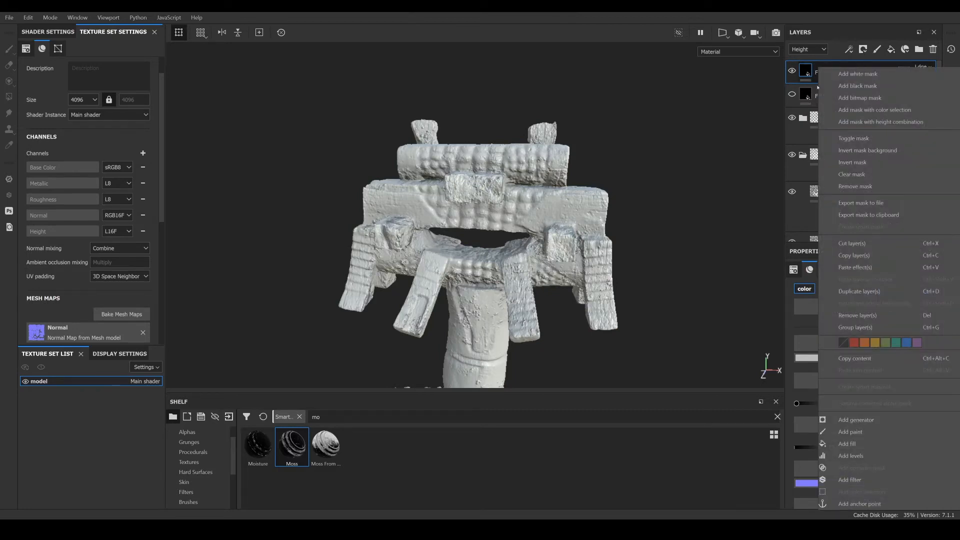
pyautogui.click(860, 328)
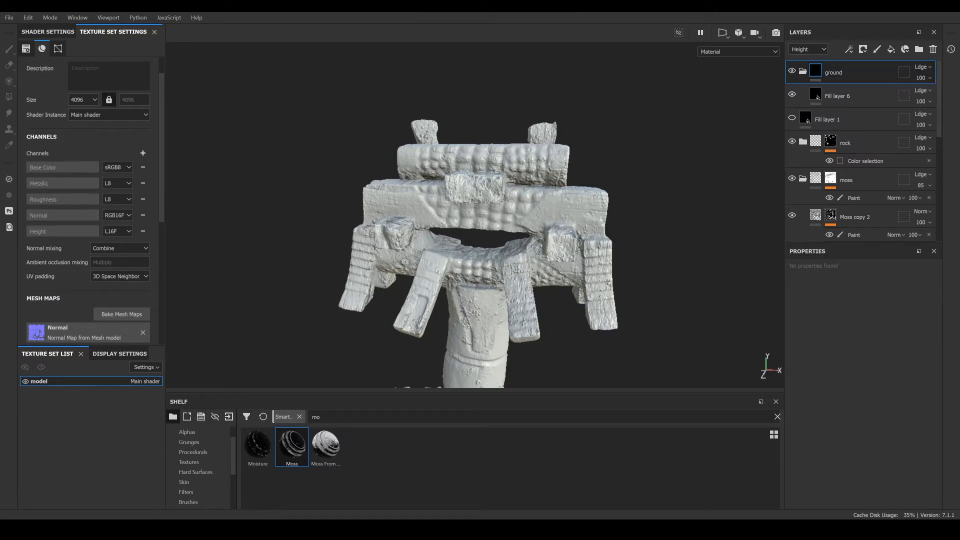
# - Import the seamless ground texture image into the current session as a texture, then select Fill layer 6
pyautogui.moveTo(145, 530)
pyautogui.click(257, 492)
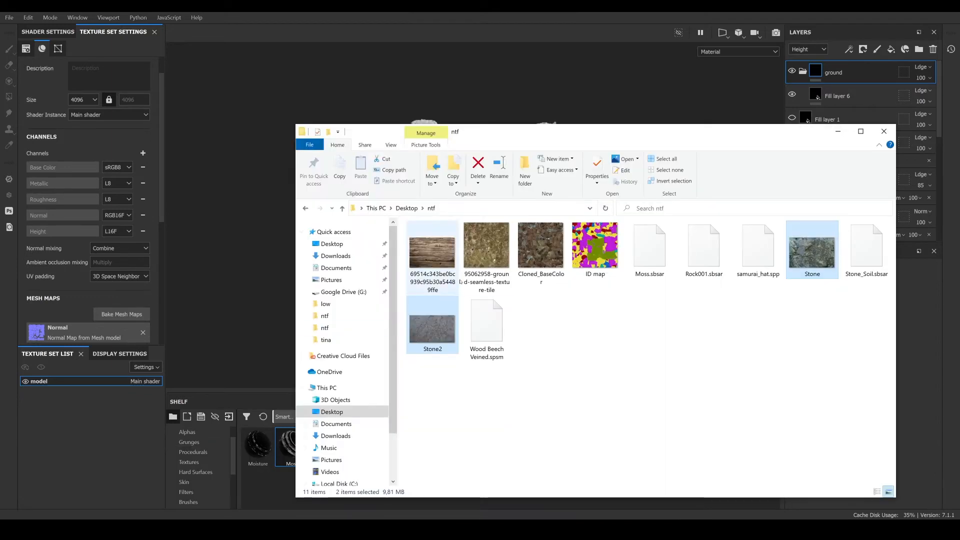
pyautogui.moveTo(461, 282)
pyautogui.mouseDown()
pyautogui.moveTo(430, 290)
pyautogui.moveTo(271, 493)
pyautogui.mouseUp()
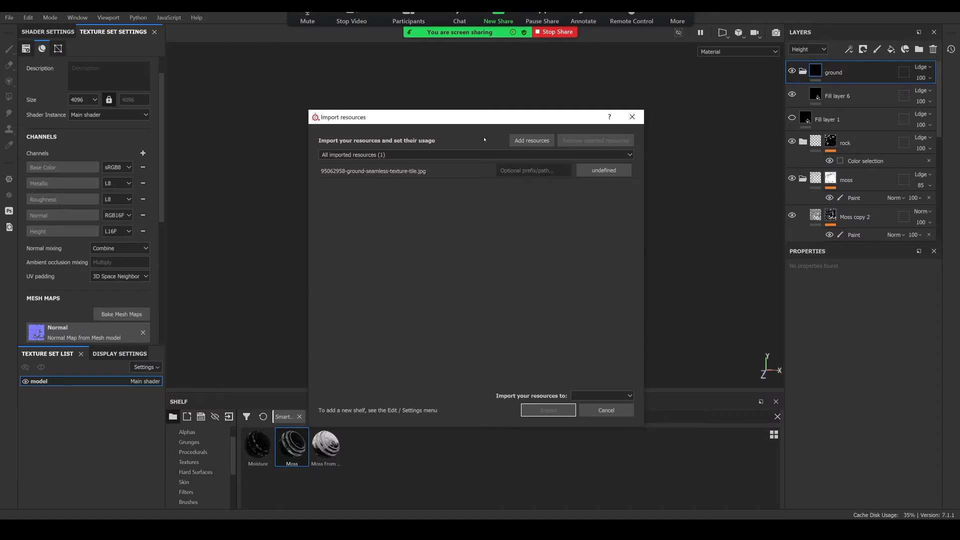
pyautogui.click(604, 170)
pyautogui.click(616, 221)
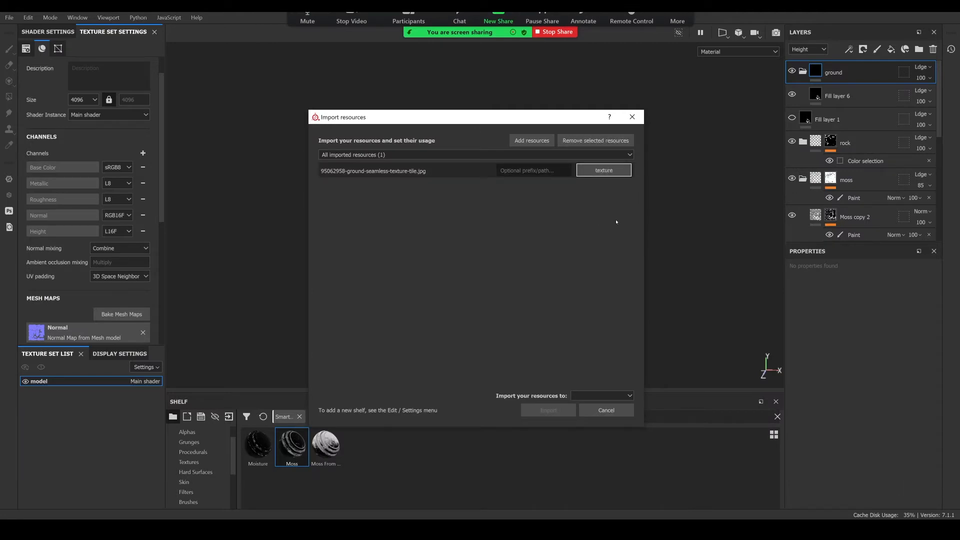
pyautogui.click(582, 396)
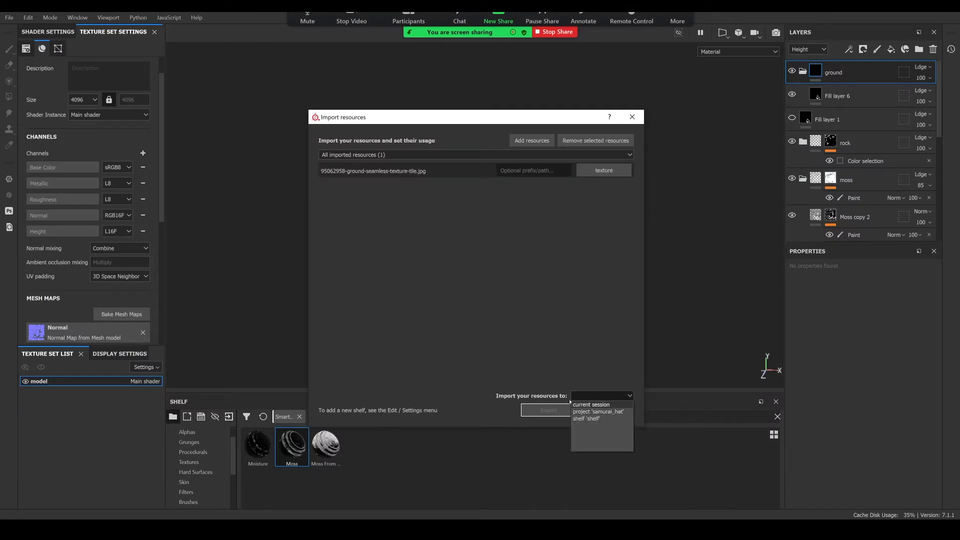
pyautogui.click(588, 405)
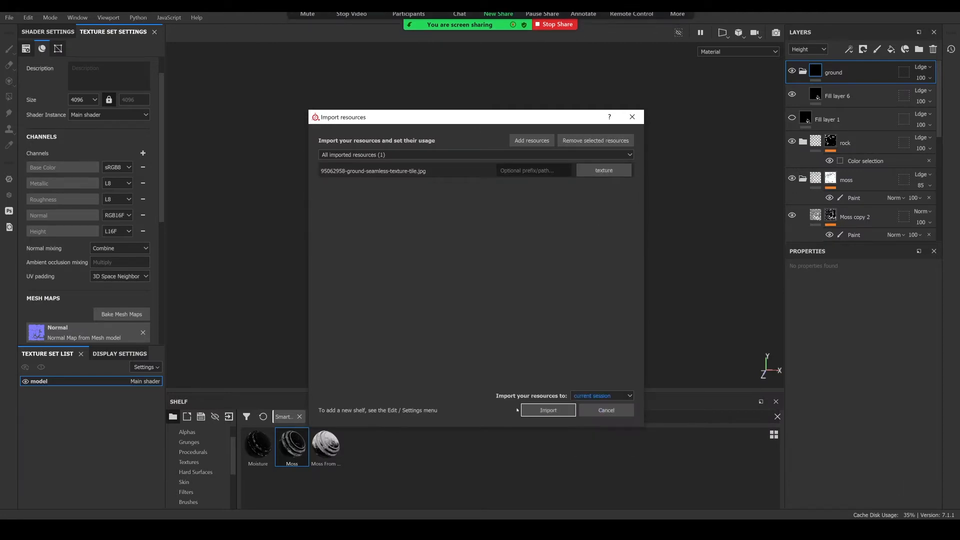
pyautogui.click(542, 411)
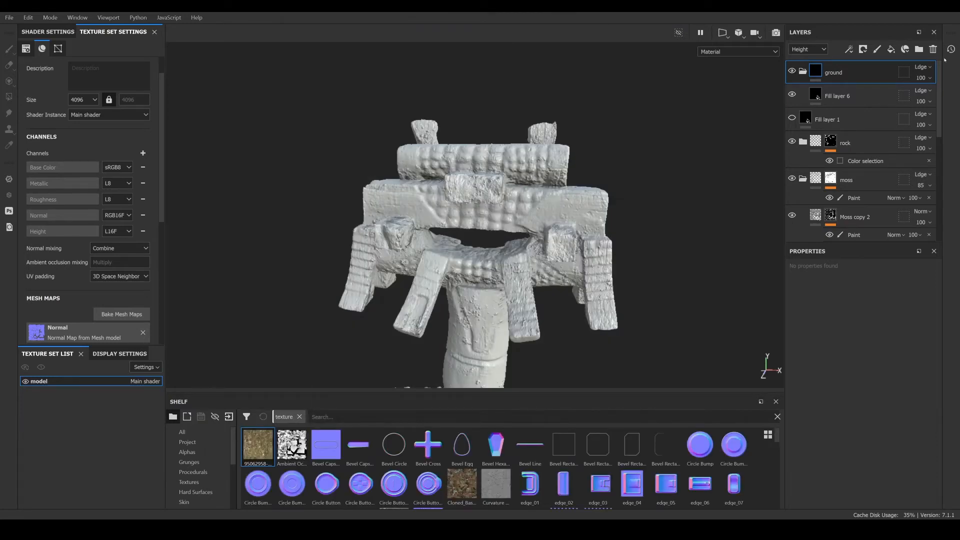
pyautogui.click(815, 95)
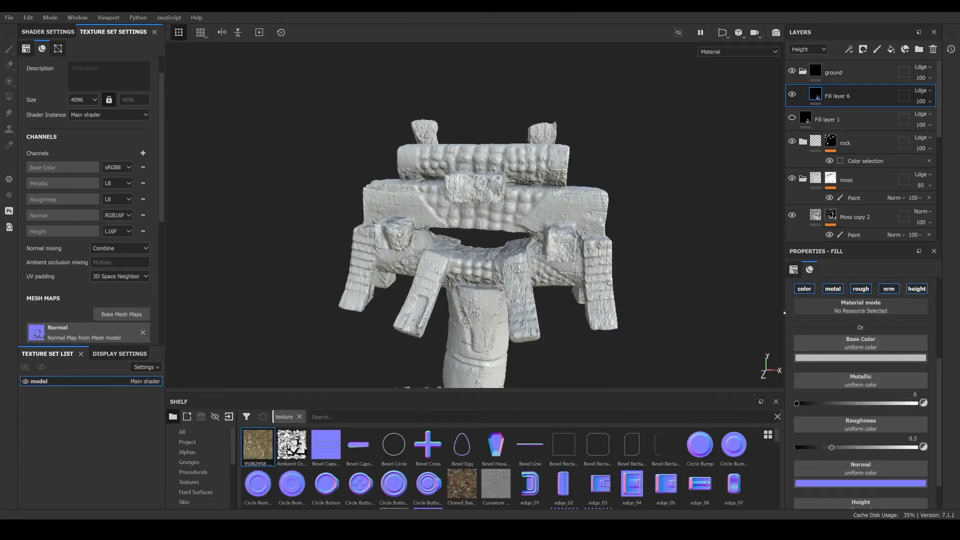
# - Assign the imported ground texture to Fill layer 6's base color
pyautogui.moveTo(284, 441); pyautogui.dragTo(845, 345)
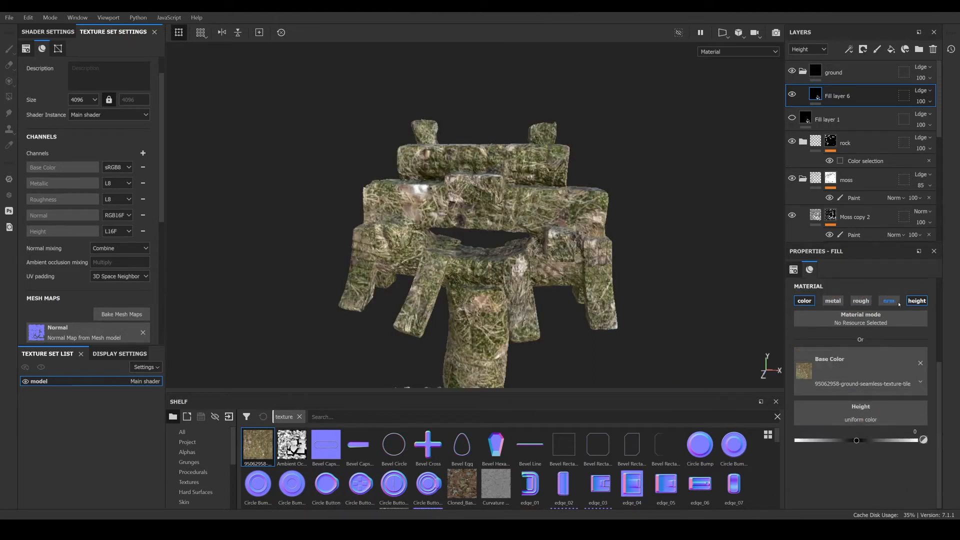
# - Add a color selection mask to the ground folder and pick the base plate's ID color
pyautogui.click(821, 71)
pyautogui.rightClick(823, 70)
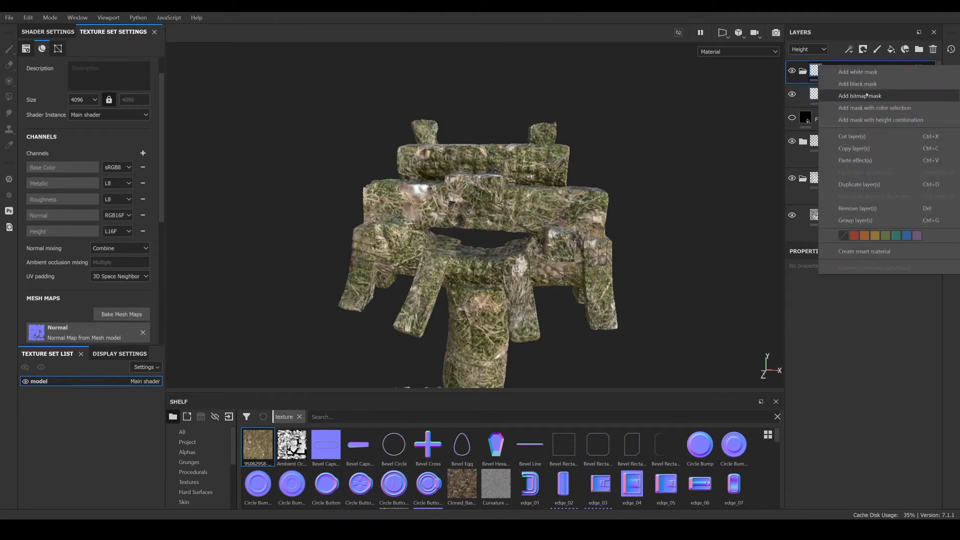
pyautogui.click(873, 108)
pyautogui.click(917, 370)
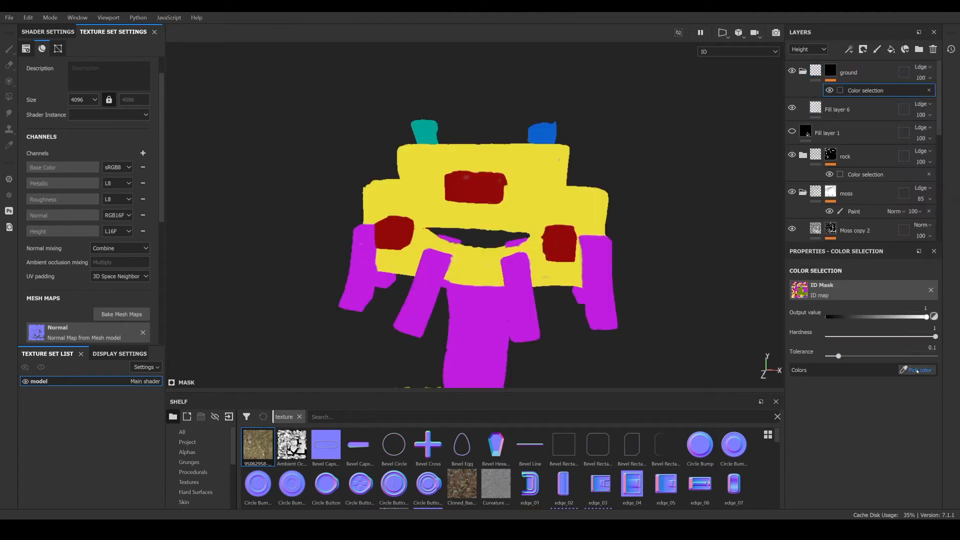
pyautogui.scroll(-5, 548, 349)
pyautogui.click(550, 368)
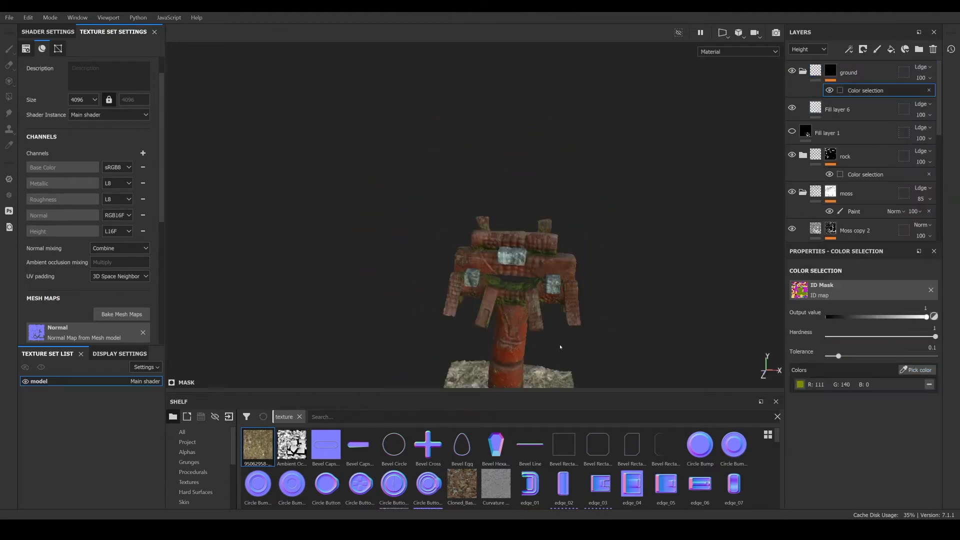
# - Select Fill layer 6 and switch the layer stack display to the Base Color channel
pyautogui.keyDown('alt'); pyautogui.moveTo(544, 361); pyautogui.dragTo(546, 380); pyautogui.keyUp('alt')
pyautogui.keyDown('alt'); pyautogui.moveTo(546, 380); pyautogui.dragTo(547, 258, button='middle'); pyautogui.keyUp('alt')
pyautogui.scroll(4, 548, 257)
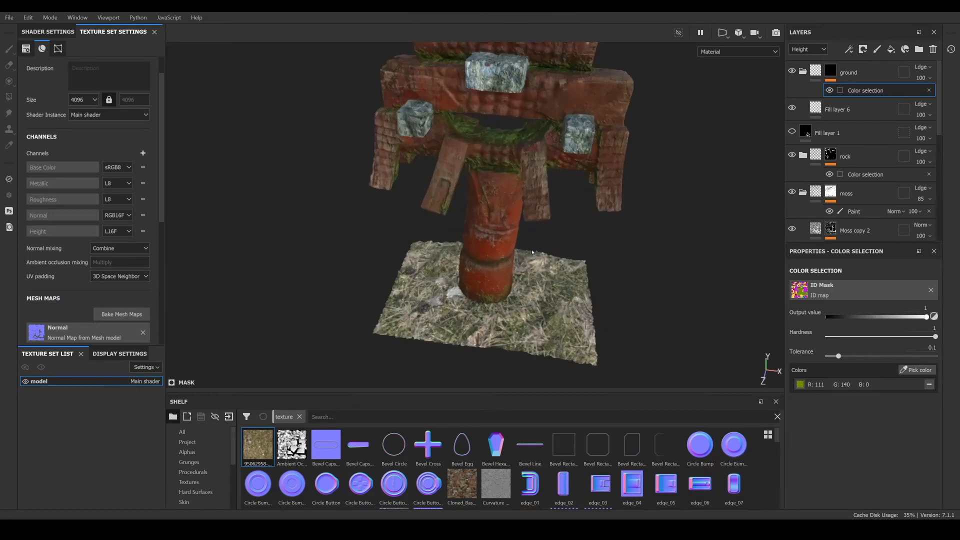
pyautogui.keyDown('alt'); pyautogui.moveTo(550, 280); pyautogui.dragTo(565, 300); pyautogui.keyUp('alt')
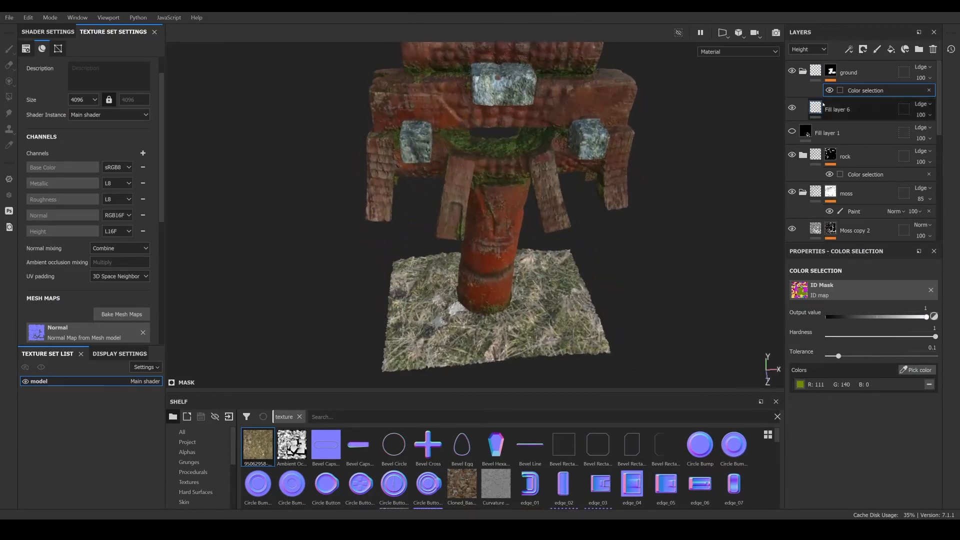
pyautogui.click(838, 110)
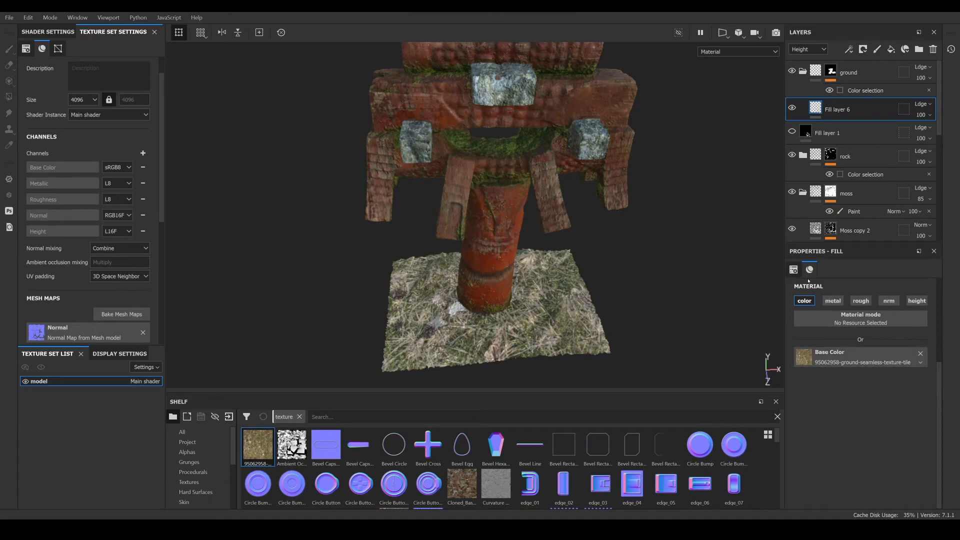
pyautogui.click(806, 357)
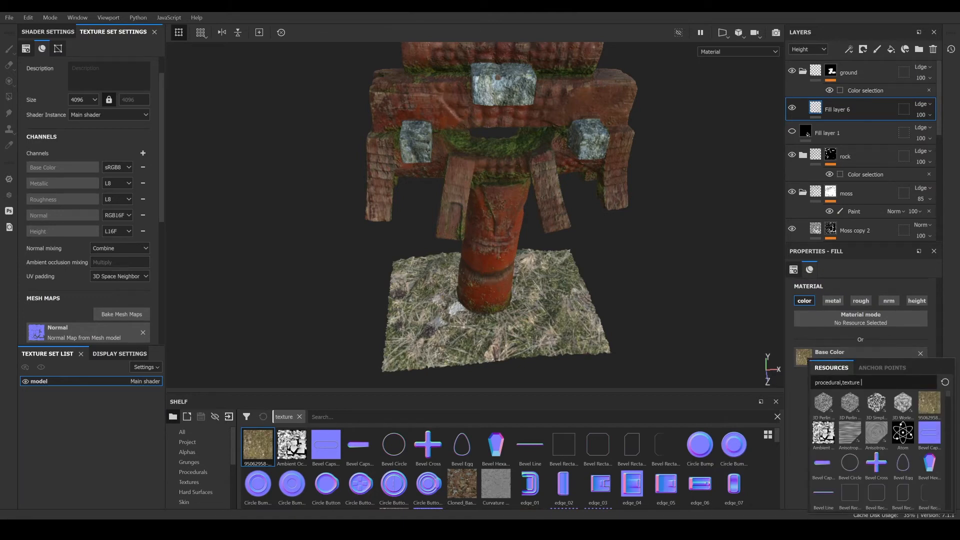
pyautogui.click(816, 95)
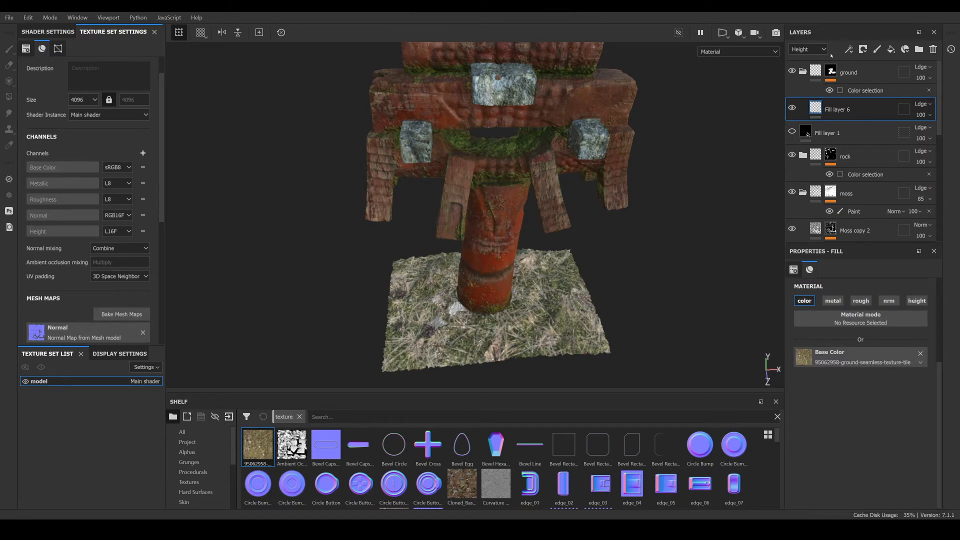
pyautogui.click(805, 59)
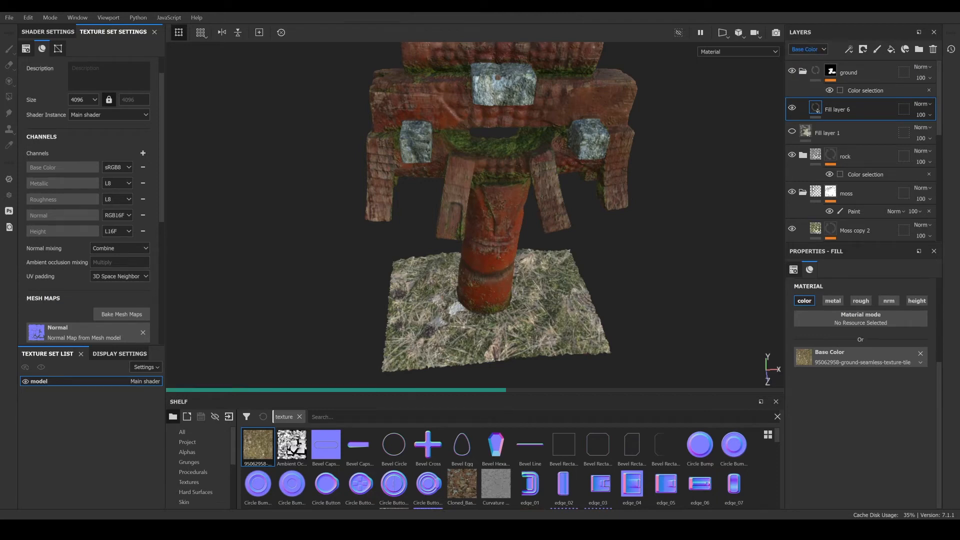
pyautogui.scroll(-3, 531, 281)
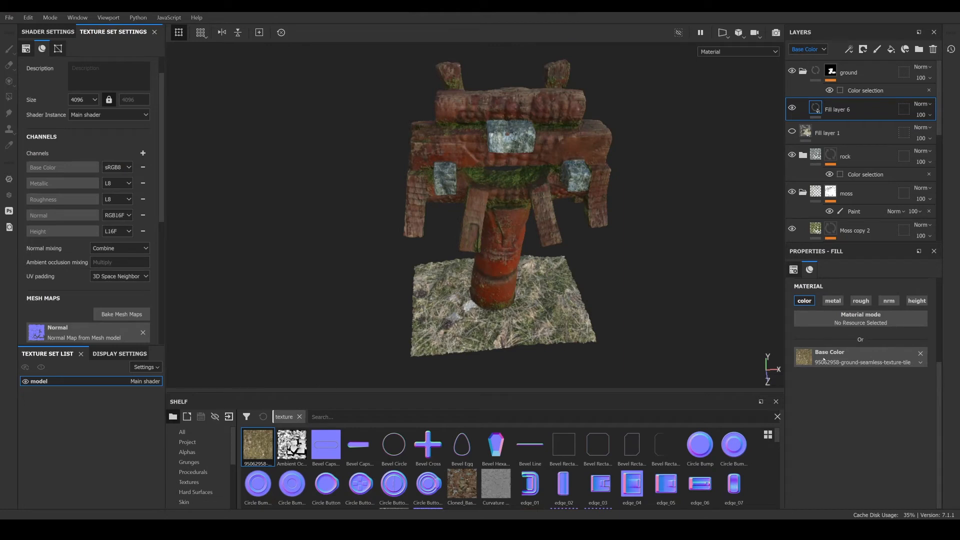
pyautogui.scroll(2, 840, 310)
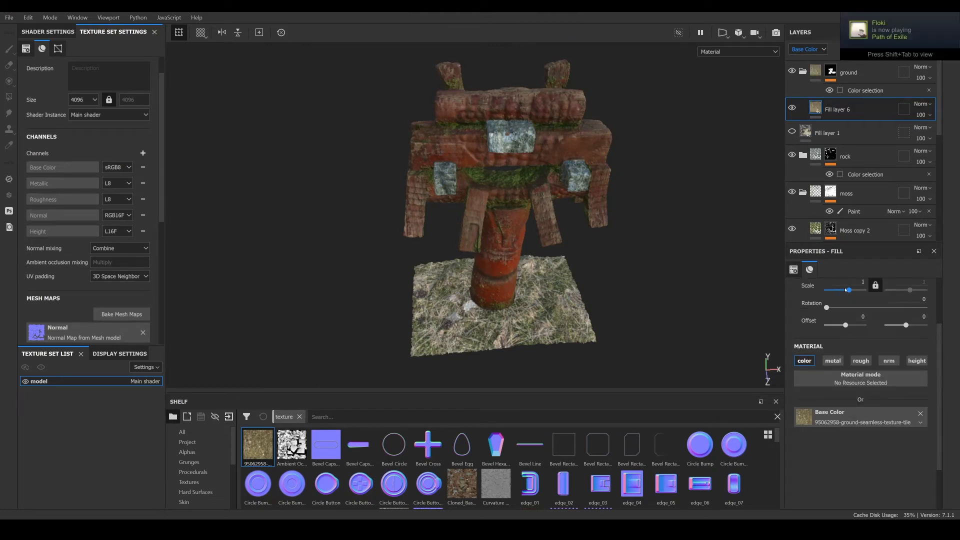
# - Set Fill layer 6's UV scale to 3.05
pyautogui.moveTo(849, 352); pyautogui.dragTo(851, 350)
pyautogui.keyDown('alt'); pyautogui.moveTo(656, 341); pyautogui.dragTo(543, 300); pyautogui.keyUp('alt')
pyautogui.scroll(4, 600, 310)
pyautogui.keyDown('alt'); pyautogui.moveTo(543, 300); pyautogui.dragTo(515, 255, button='middle'); pyautogui.keyUp('alt')
pyautogui.scroll(4, 516, 255)
pyautogui.keyDown('alt'); pyautogui.moveTo(515, 256); pyautogui.dragTo(530, 280); pyautogui.keyUp('alt')
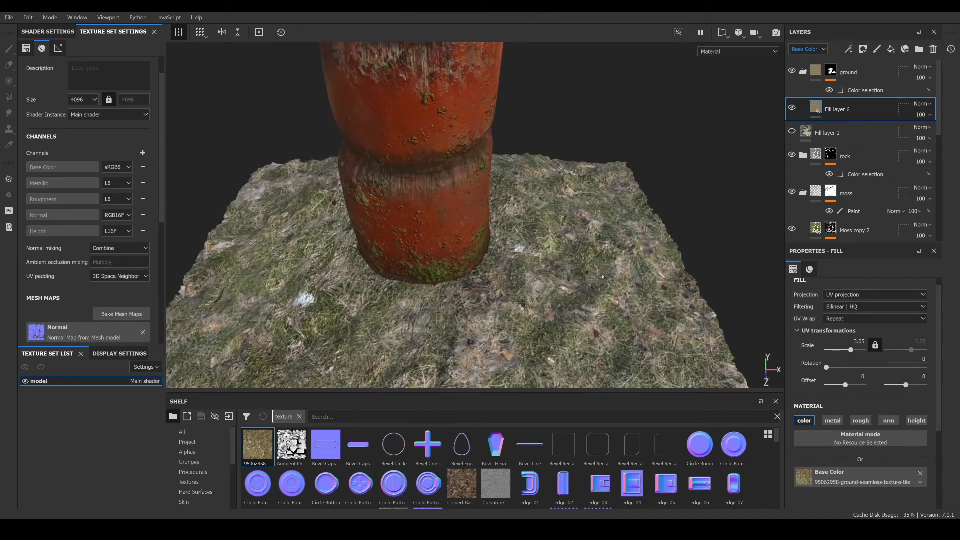
# - Switch Fill layer 6's projection to Tri-planar projection
pyautogui.click(851, 295)
pyautogui.click(833, 318)
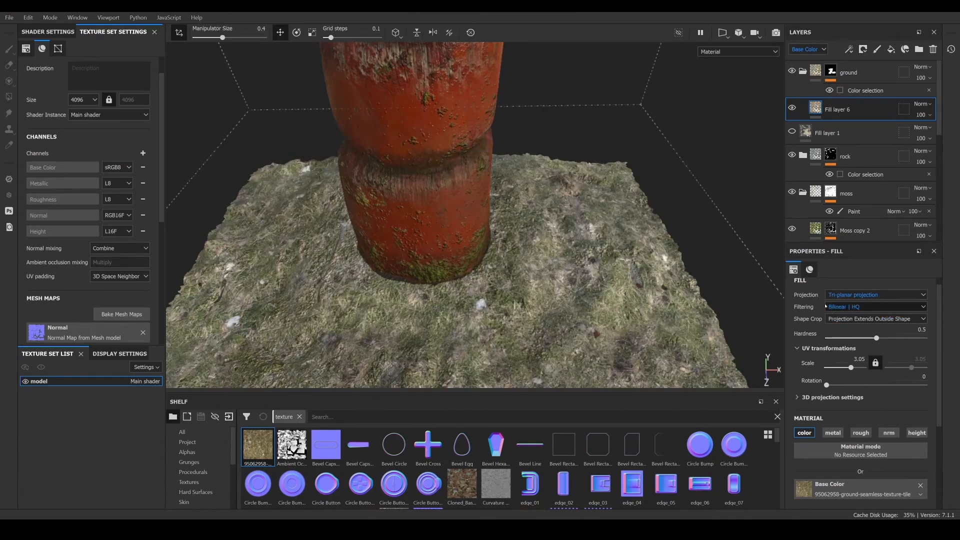
pyautogui.scroll(-3, 572, 269)
pyautogui.keyDown('alt'); pyautogui.moveTo(572, 269); pyautogui.dragTo(519, 277); pyautogui.keyUp('alt')
pyautogui.scroll(-3, 524, 290)
pyautogui.scroll(-5, 519, 277)
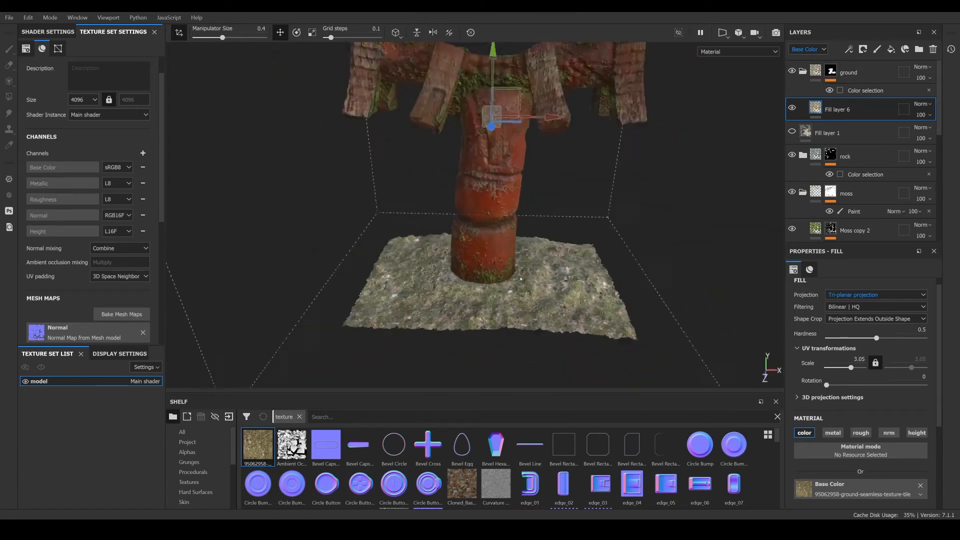
pyautogui.keyDown('alt'); pyautogui.moveTo(519, 276); pyautogui.dragTo(536, 315, button='middle'); pyautogui.keyUp('alt')
pyautogui.keyDown('alt'); pyautogui.moveTo(535, 300); pyautogui.dragTo(517, 275); pyautogui.keyUp('alt')
pyautogui.scroll(3, 523, 182)
pyautogui.scroll(2, 524, 181)
pyautogui.scroll(2, 517, 275)
pyautogui.keyDown('alt'); pyautogui.moveTo(515, 311); pyautogui.dragTo(510, 232, button='middle'); pyautogui.keyUp('alt')
pyautogui.scroll(3, 510, 270)
pyautogui.keyDown('alt'); pyautogui.moveTo(516, 285); pyautogui.dragTo(515, 252, button='middle'); pyautogui.keyUp('alt')
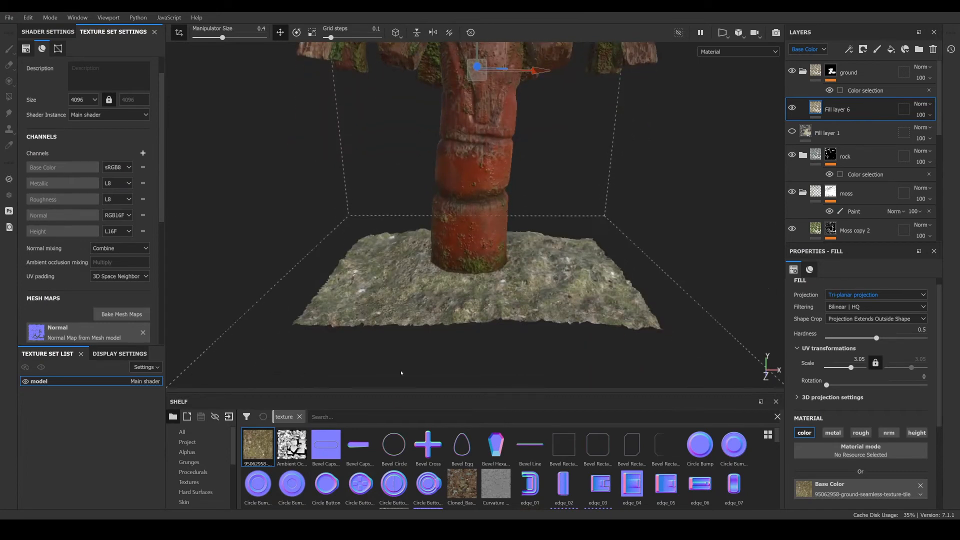
# - Add the Stone_Soil material from the shelf's Materials into the ground folder
pyautogui.scroll(-3, 201, 479)
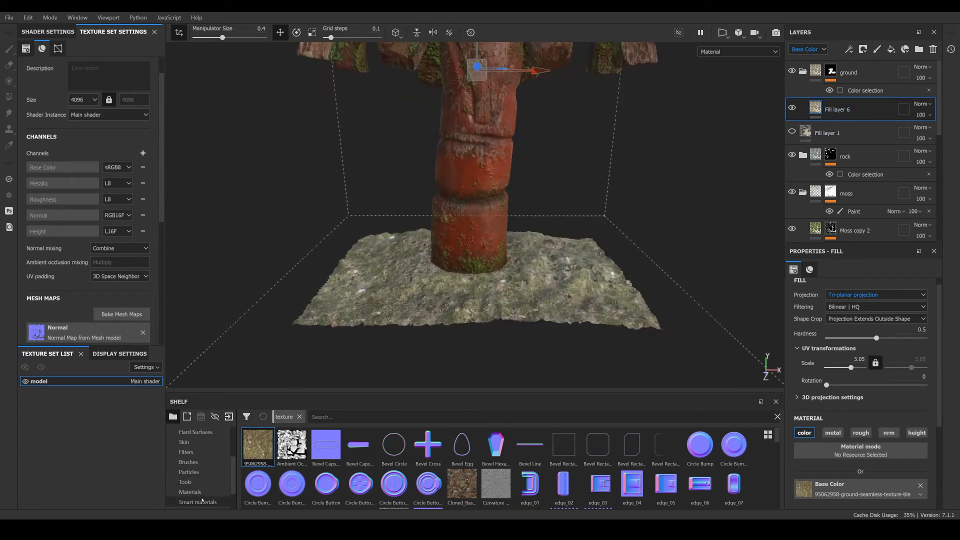
pyautogui.click(190, 492)
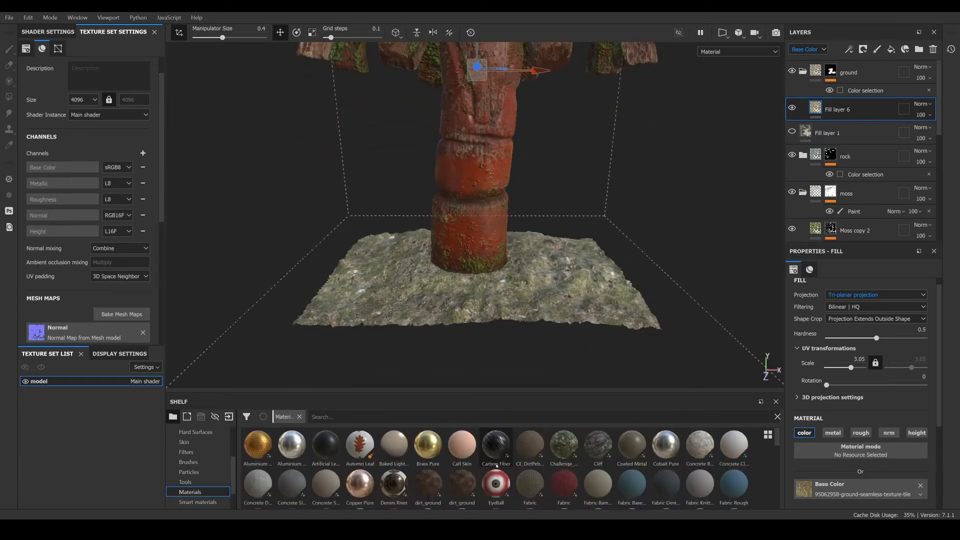
pyautogui.scroll(-8, 497, 465)
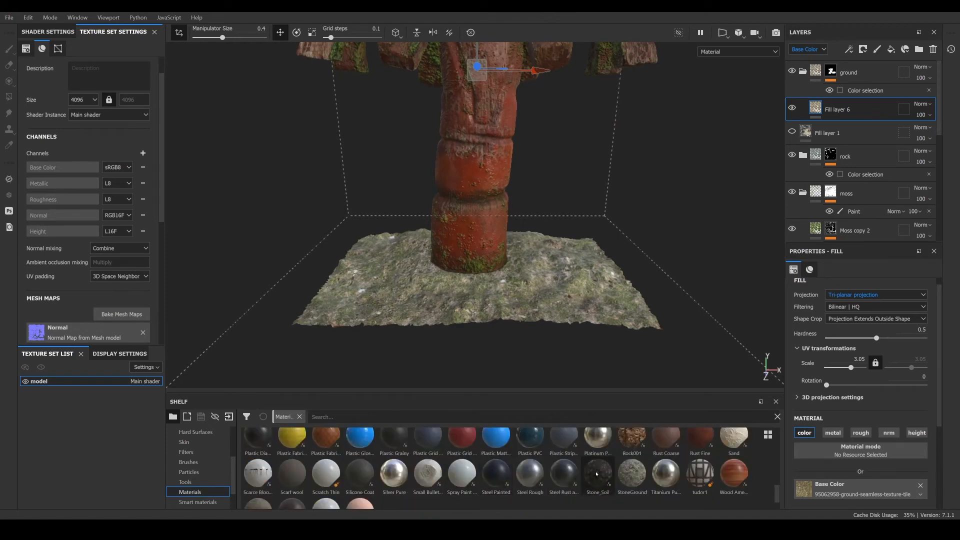
pyautogui.moveTo(598, 475); pyautogui.dragTo(850, 109)
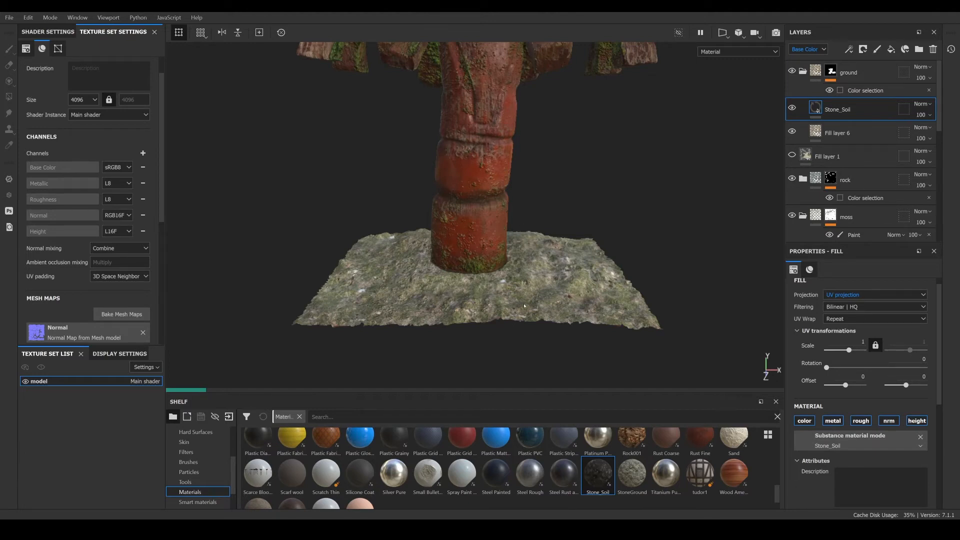
# - Move the Stone_Soil layer below Fill layer 6 in the ground folder
pyautogui.scroll(-1, 524, 305)
pyautogui.scroll(-2, 511, 319)
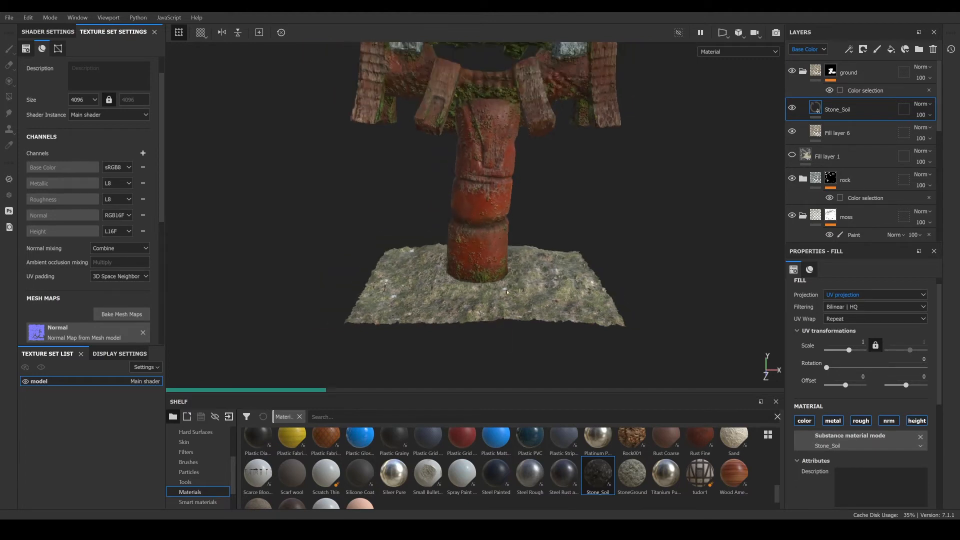
pyautogui.scroll(3, 503, 269)
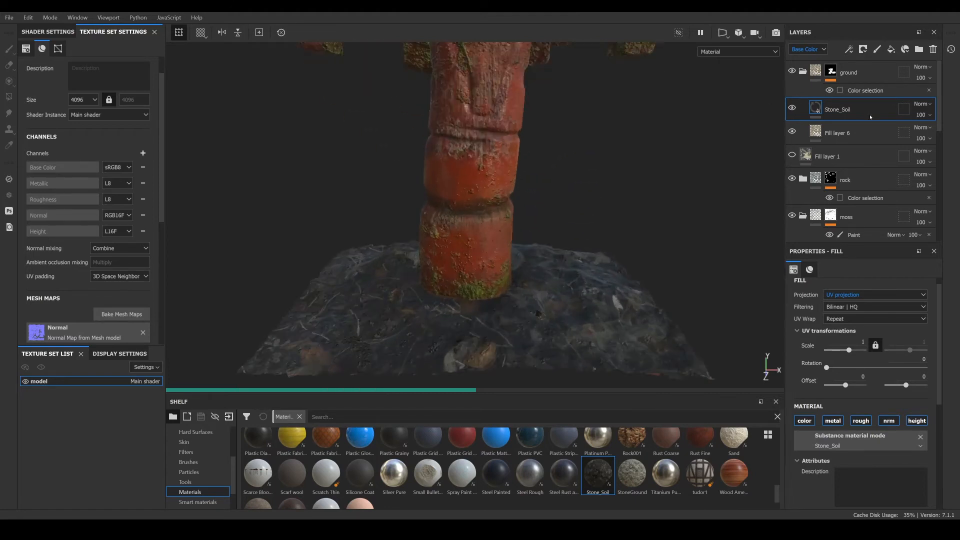
pyautogui.moveTo(855, 100)
pyautogui.mouseDown()
pyautogui.moveTo(881, 118)
pyautogui.moveTo(864, 106)
pyautogui.mouseUp()
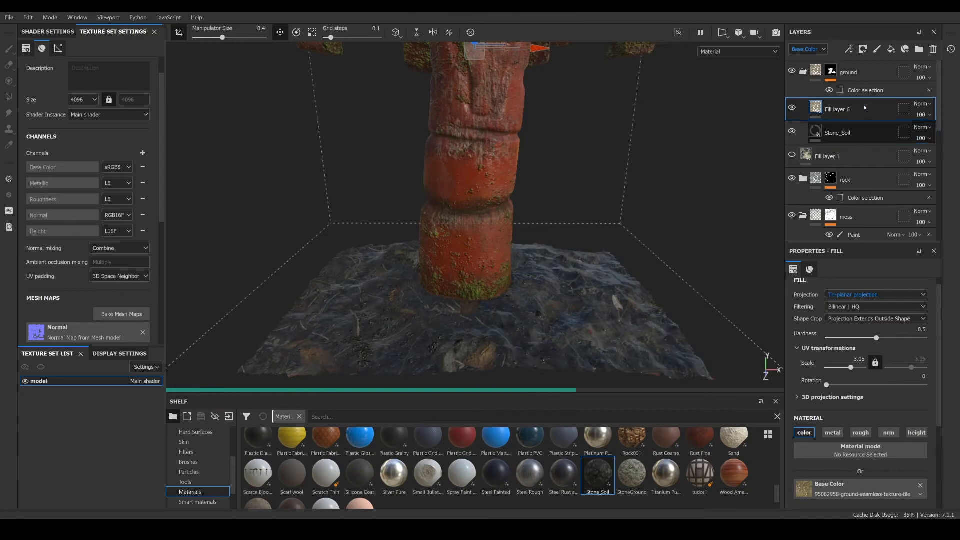
pyautogui.scroll(2, 487, 276)
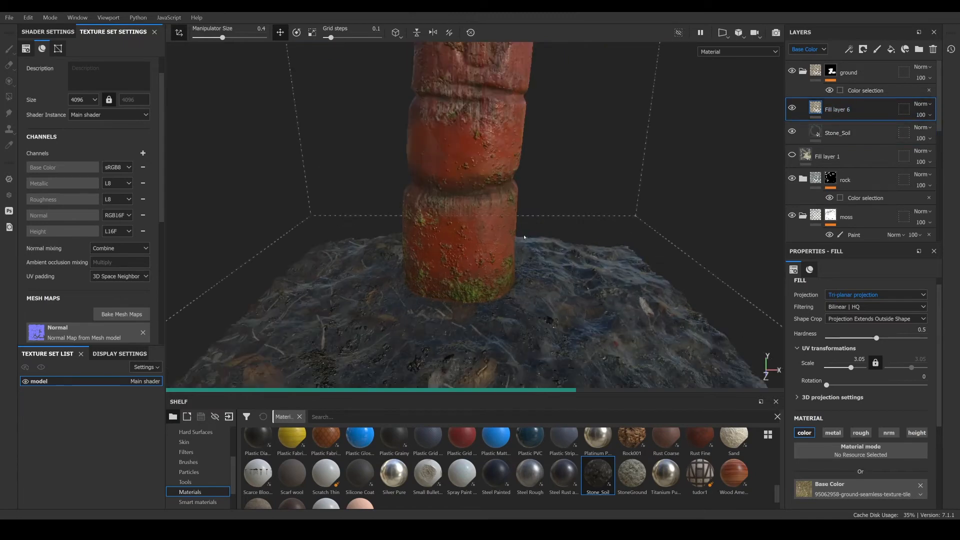
pyautogui.keyDown('alt'); pyautogui.moveTo(525, 237); pyautogui.dragTo(501, 227); pyautogui.keyUp('alt')
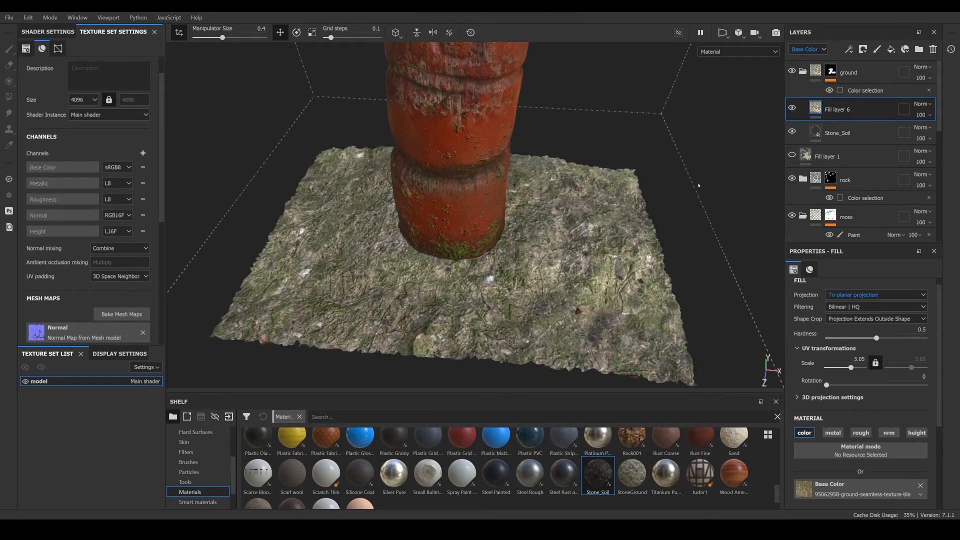
# - Set the Stone_Soil layer to Tri-planar projection with scale 1.62, temporarily hiding Fill layer 6
pyautogui.click(793, 108)
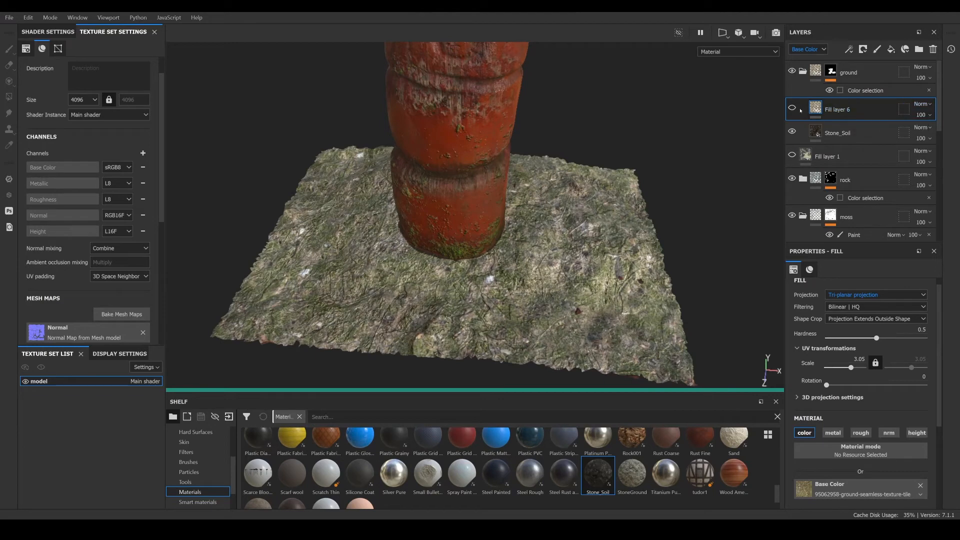
pyautogui.click(823, 131)
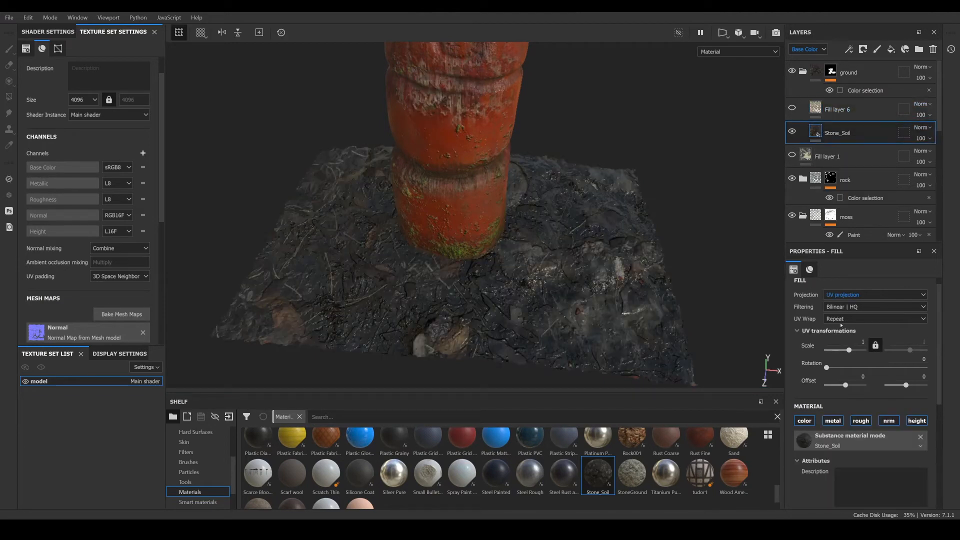
pyautogui.click(850, 295)
pyautogui.click(836, 319)
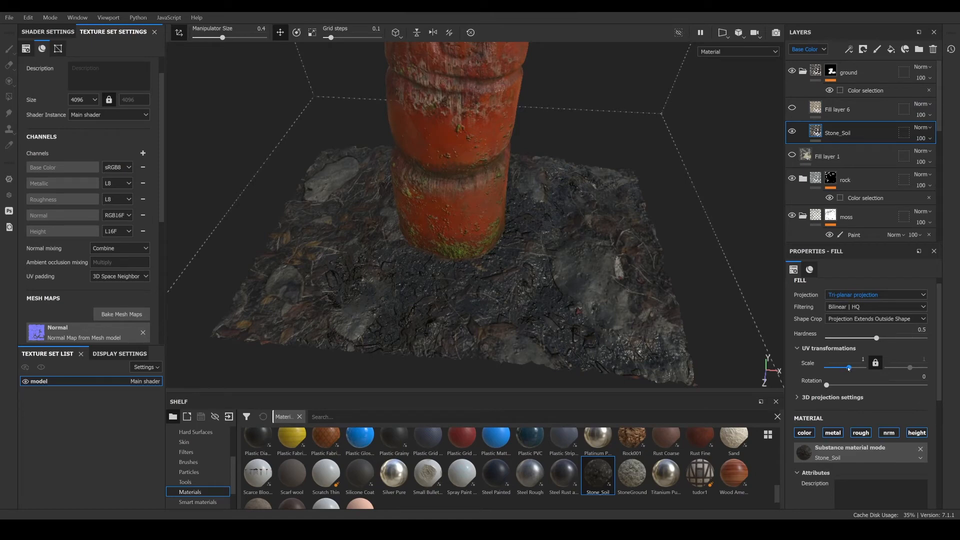
pyautogui.moveTo(849, 368); pyautogui.dragTo(849, 373)
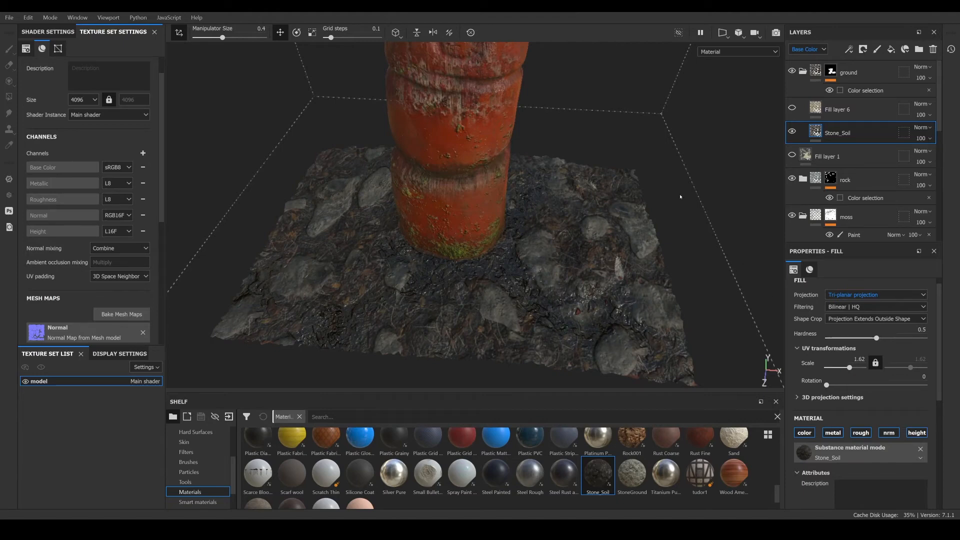
pyautogui.click(793, 108)
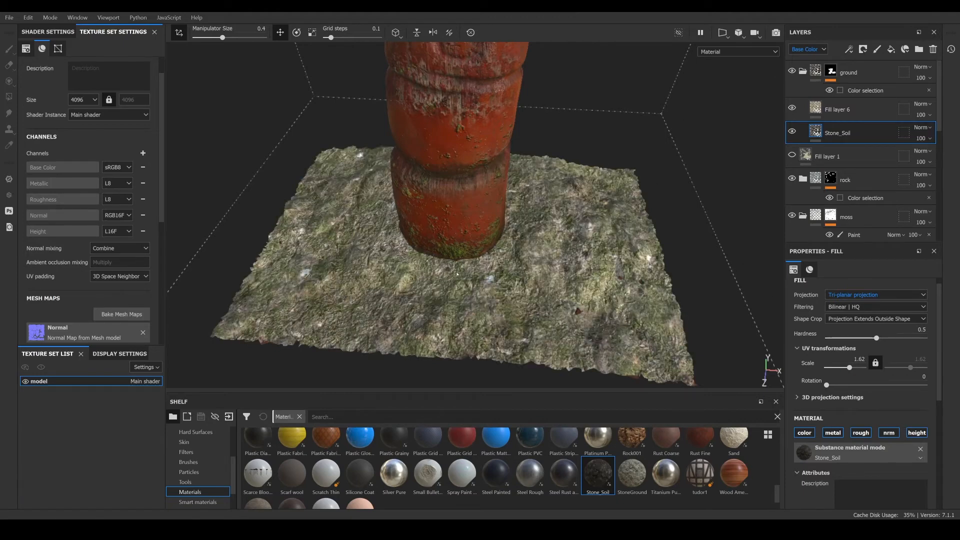
# - Give Fill layer 6 a white mask with a paint effect and set the brush stroke opacity to 42
pyautogui.click(892, 102)
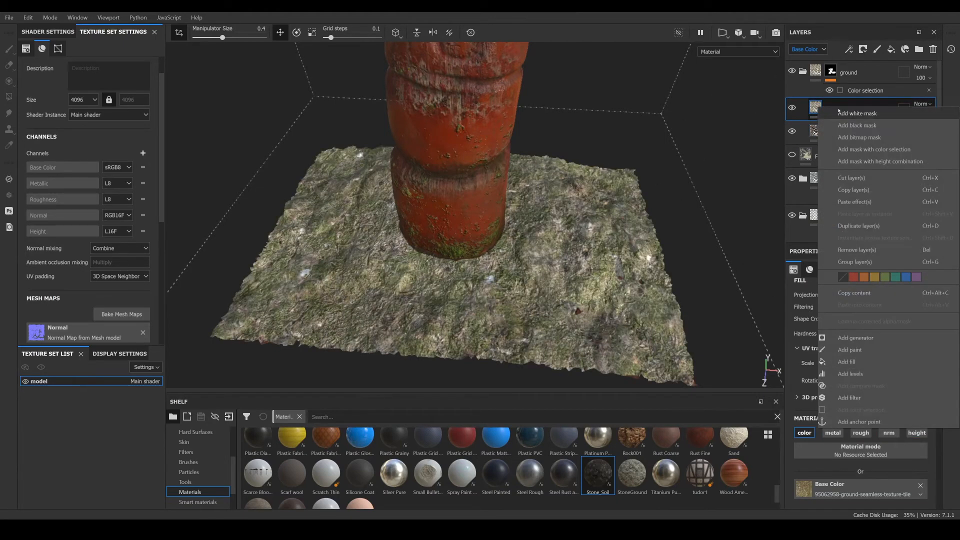
pyautogui.rightClick(818, 107)
pyautogui.click(856, 126)
pyautogui.rightClick(831, 107)
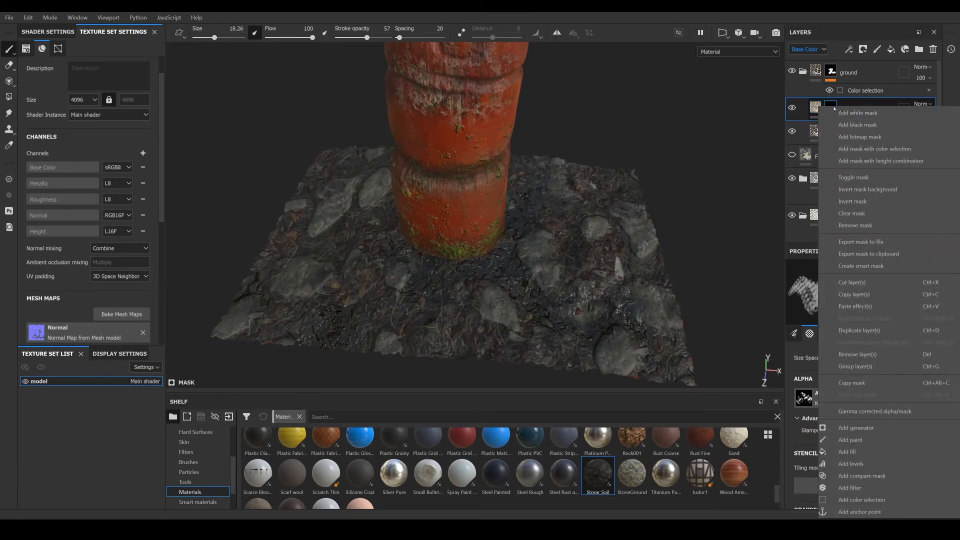
pyautogui.click(856, 113)
pyautogui.rightClick(831, 106)
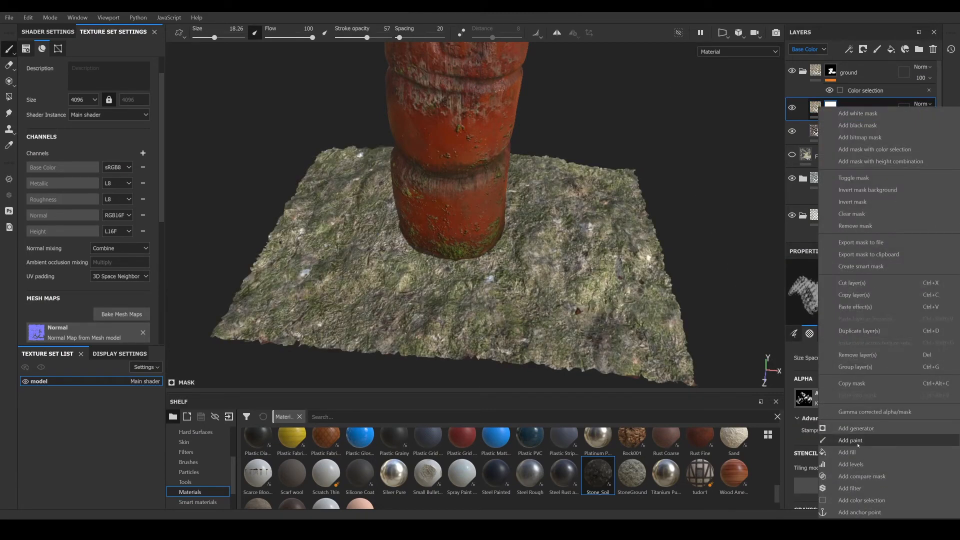
pyautogui.click(851, 440)
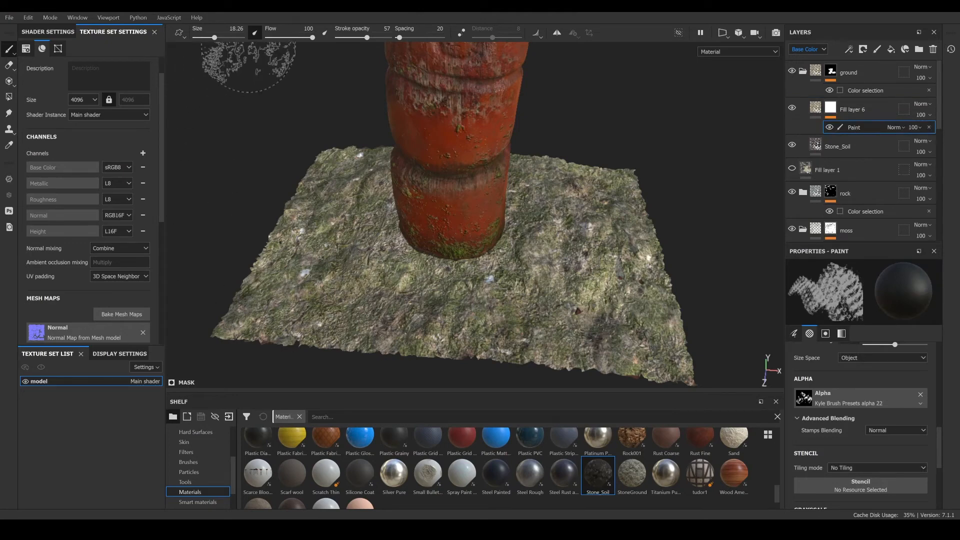
pyautogui.moveTo(366, 38); pyautogui.dragTo(351, 38)
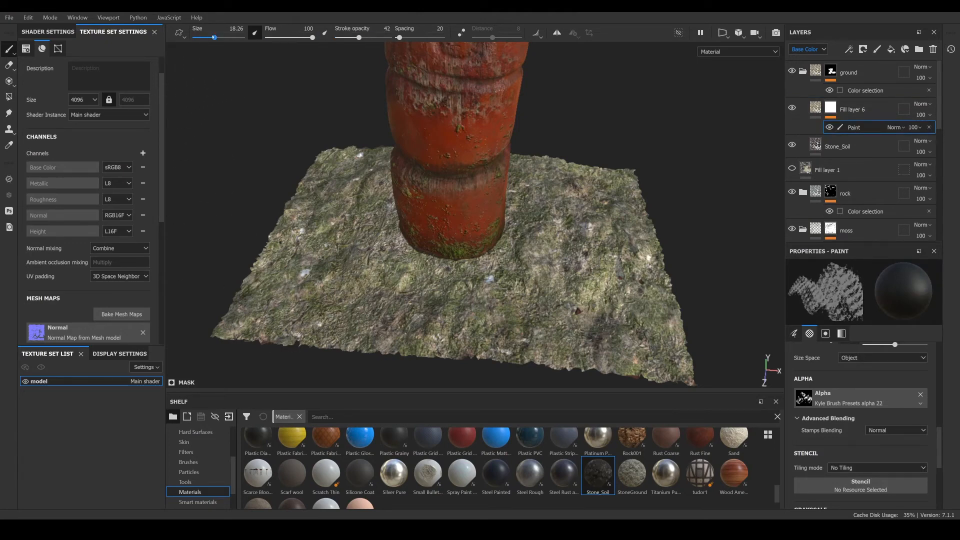
# - Paint and erase Fill layer 6's mask across the ground with brush size about 26 and stroke opacity 56
pyautogui.moveTo(214, 38); pyautogui.dragTo(227, 38)
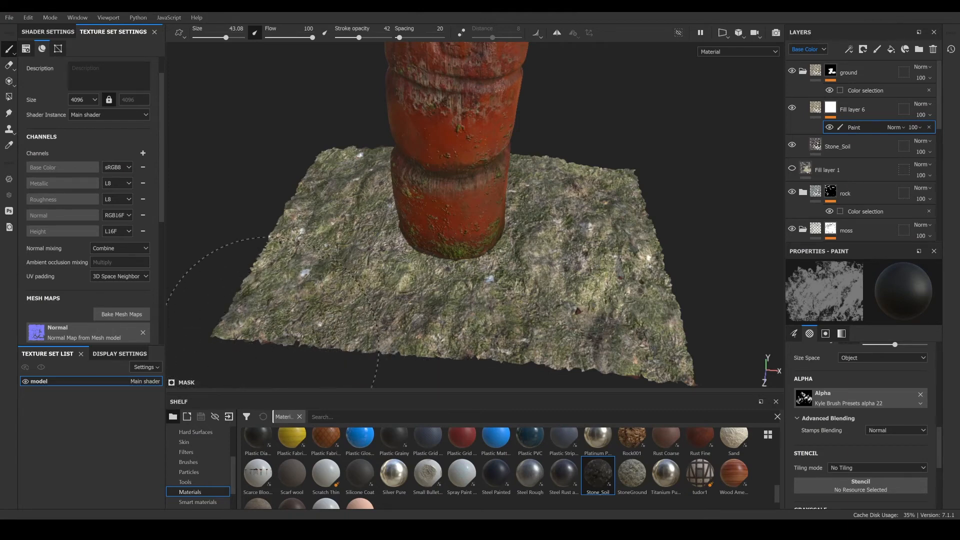
pyautogui.moveTo(359, 37); pyautogui.dragTo(367, 37)
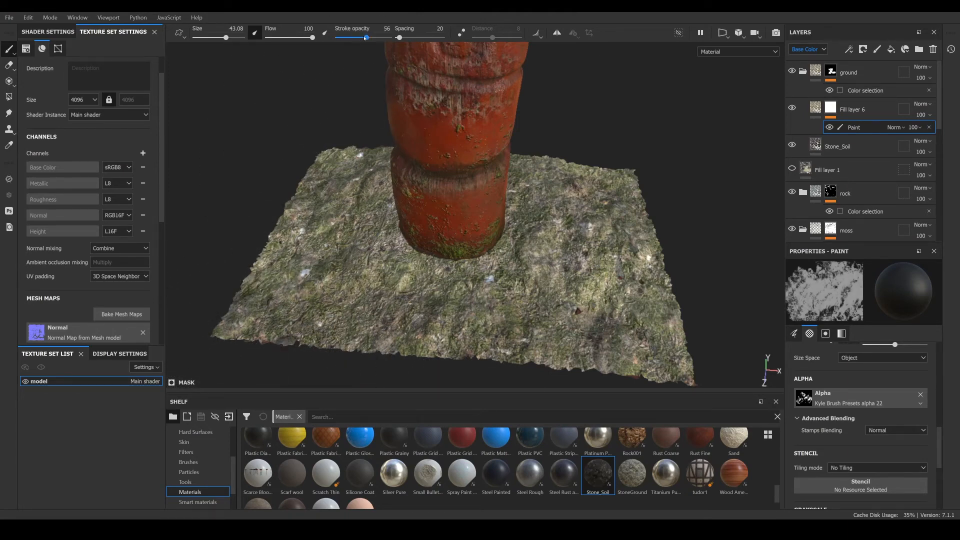
pyautogui.moveTo(226, 38); pyautogui.dragTo(218, 37)
pyautogui.moveTo(298, 235)
pyautogui.mouseDown()
pyautogui.moveTo(331, 246)
pyautogui.moveTo(374, 244)
pyautogui.moveTo(323, 214)
pyautogui.moveTo(300, 244)
pyautogui.mouseUp()
pyautogui.moveTo(523, 257)
pyautogui.mouseDown()
pyautogui.moveTo(537, 245)
pyautogui.moveTo(548, 265)
pyautogui.mouseUp()
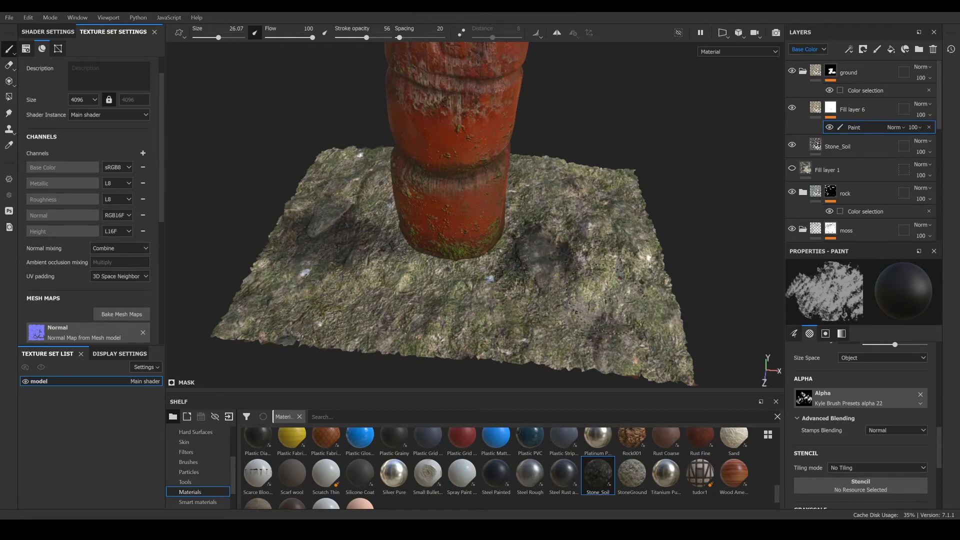
pyautogui.moveTo(655, 357); pyautogui.dragTo(303, 333)
pyautogui.moveTo(245, 320); pyautogui.dragTo(637, 325)
pyautogui.press('x')
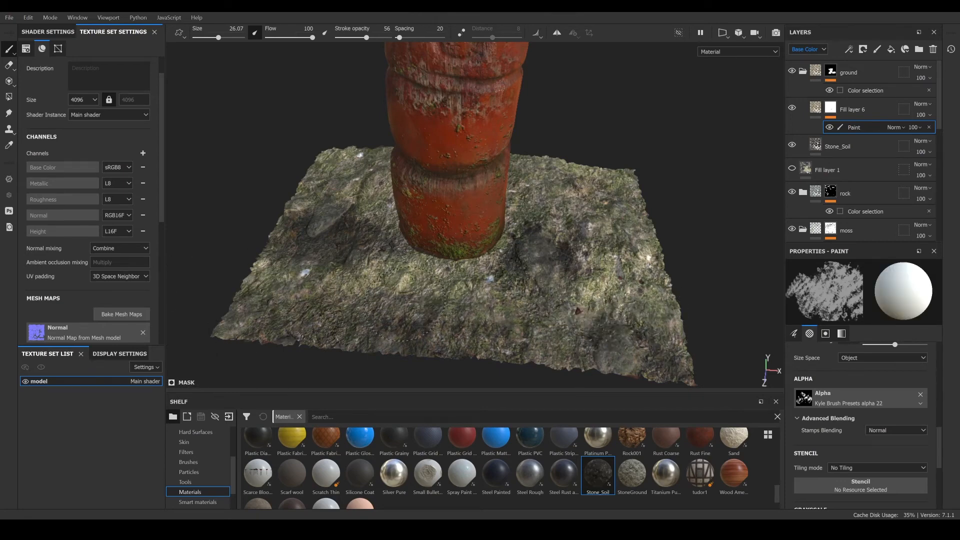
pyautogui.press('x')
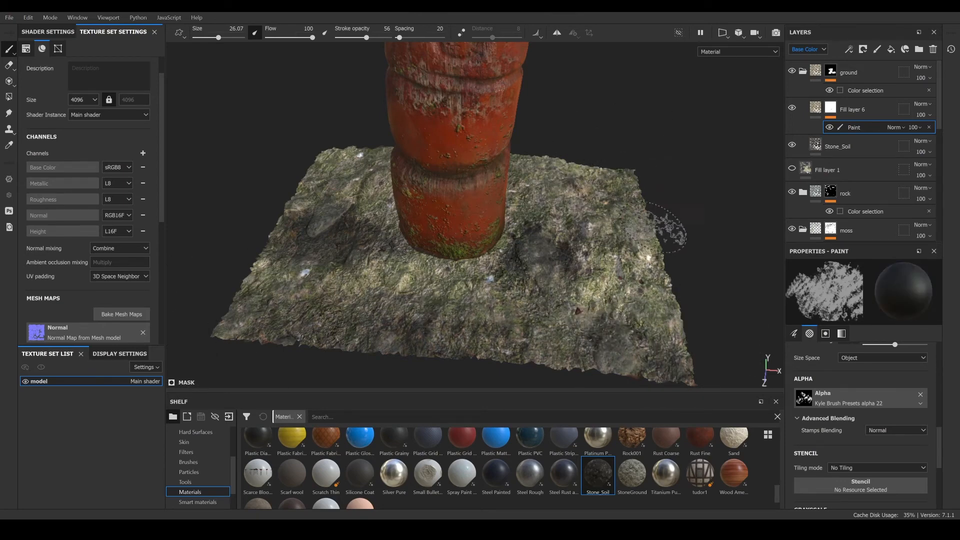
pyautogui.press('x')
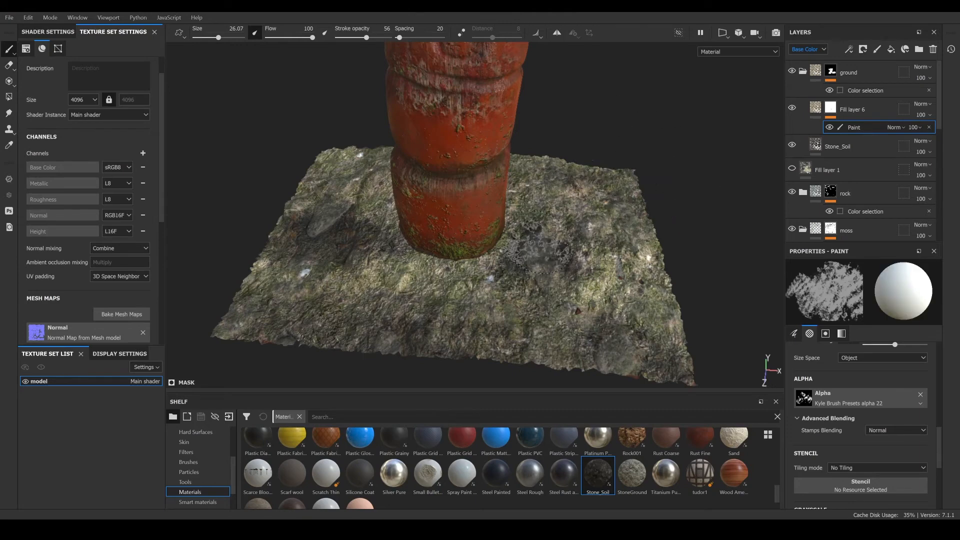
# - Add a new fill layer above the ground folder and switch off its color, metal, rough and nrm channels, keeping only height
pyautogui.scroll(-5, 541, 250)
pyautogui.keyDown('alt'); pyautogui.moveTo(498, 255); pyautogui.dragTo(476, 156); pyautogui.keyUp('alt')
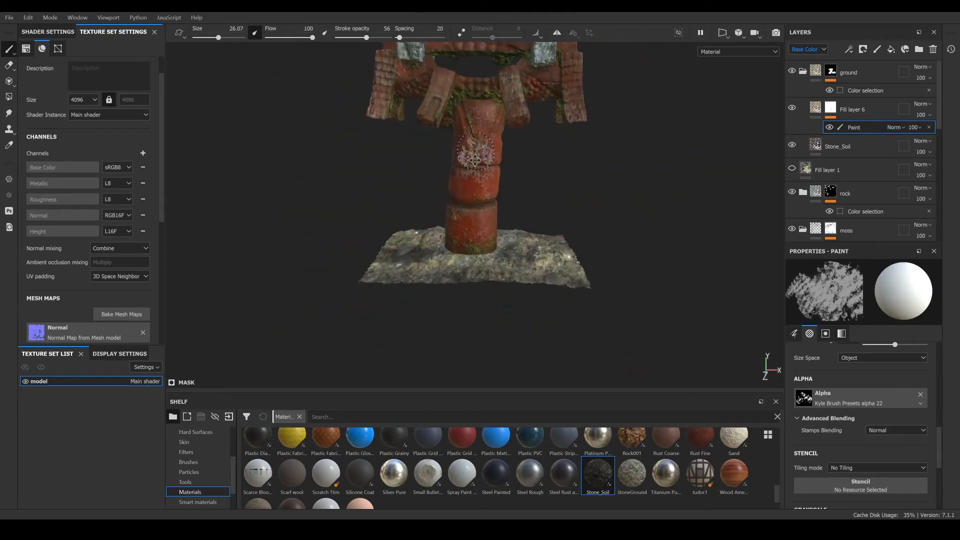
pyautogui.keyDown('alt'); pyautogui.moveTo(476, 157); pyautogui.dragTo(478, 258, button='middle'); pyautogui.keyUp('alt')
pyautogui.scroll(3, 476, 131)
pyautogui.keyDown('alt'); pyautogui.moveTo(530, 135); pyautogui.dragTo(526, 205, button='middle'); pyautogui.keyUp('alt')
pyautogui.moveTo(526, 205)
pyautogui.keyDown('alt'); pyautogui.mouseDown()
pyautogui.moveTo(160, 195)
pyautogui.moveTo(369, 171)
pyautogui.moveTo(715, 196)
pyautogui.moveTo(443, 171)
pyautogui.mouseUp(); pyautogui.keyUp('alt')
pyautogui.keyDown('alt'); pyautogui.moveTo(444, 170); pyautogui.dragTo(530, 200, button='middle'); pyautogui.keyUp('alt')
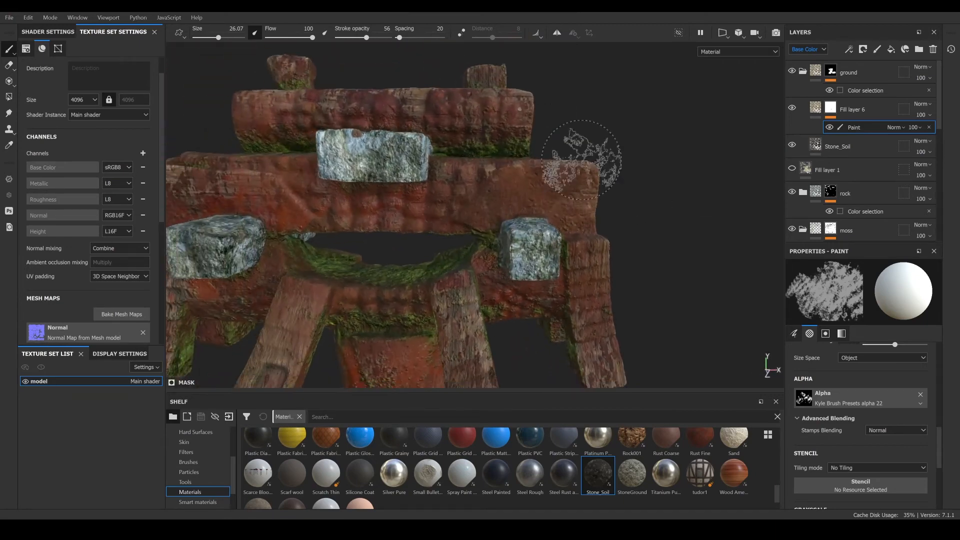
pyautogui.click(869, 71)
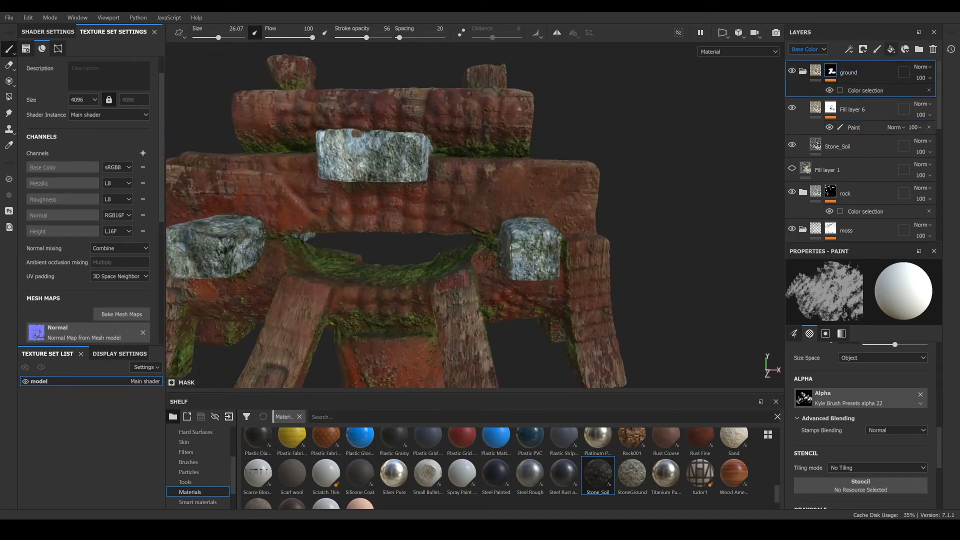
pyautogui.scroll(-5, 86, 260)
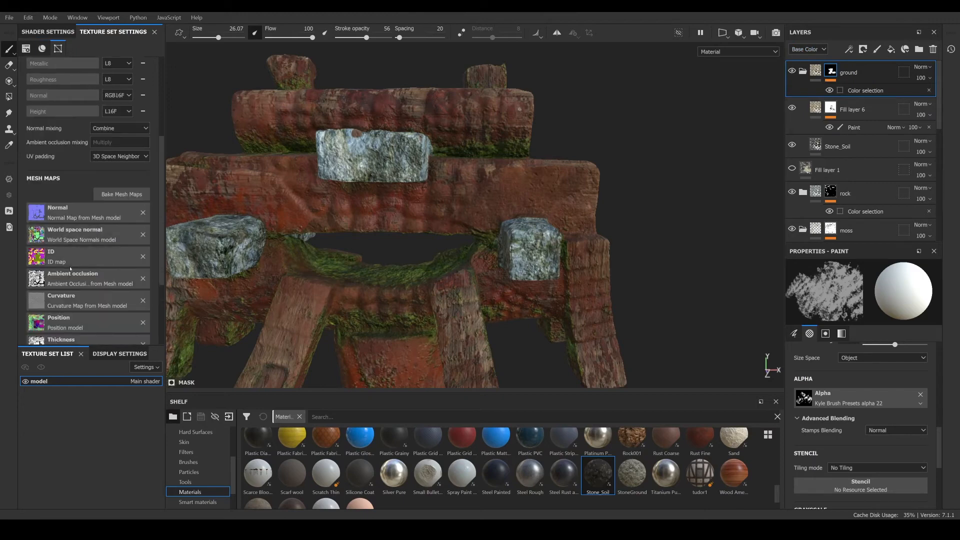
pyautogui.scroll(-2, 86, 260)
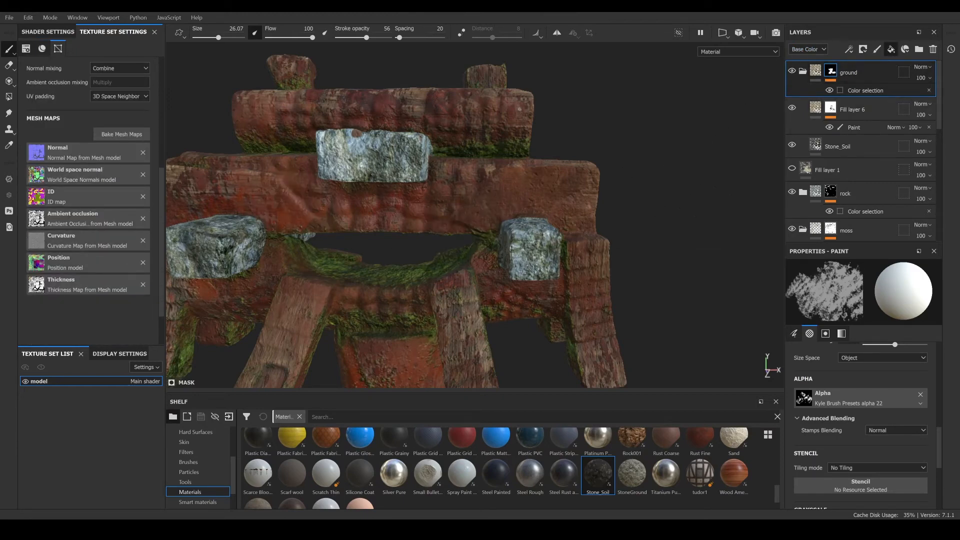
pyautogui.click(892, 49)
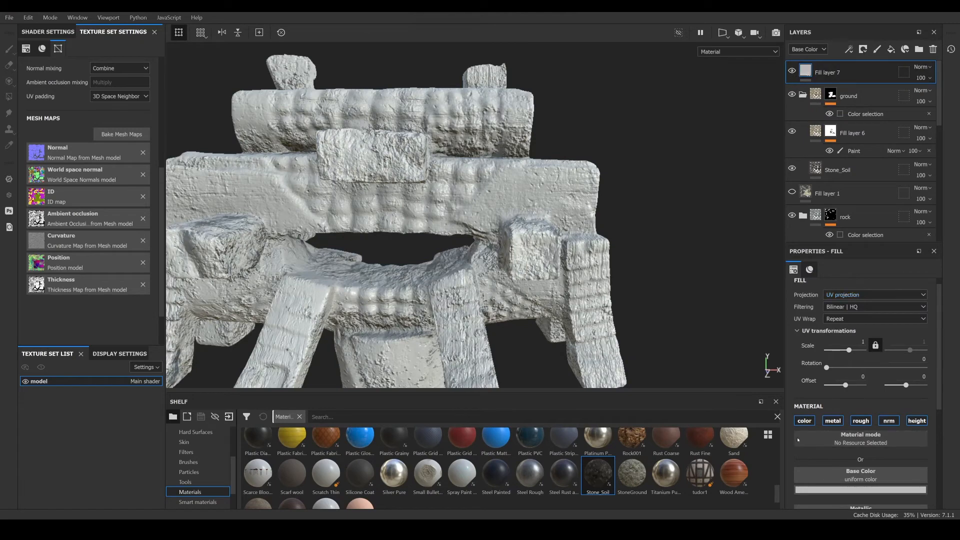
pyautogui.click(804, 421)
pyautogui.click(832, 421)
pyautogui.click(861, 420)
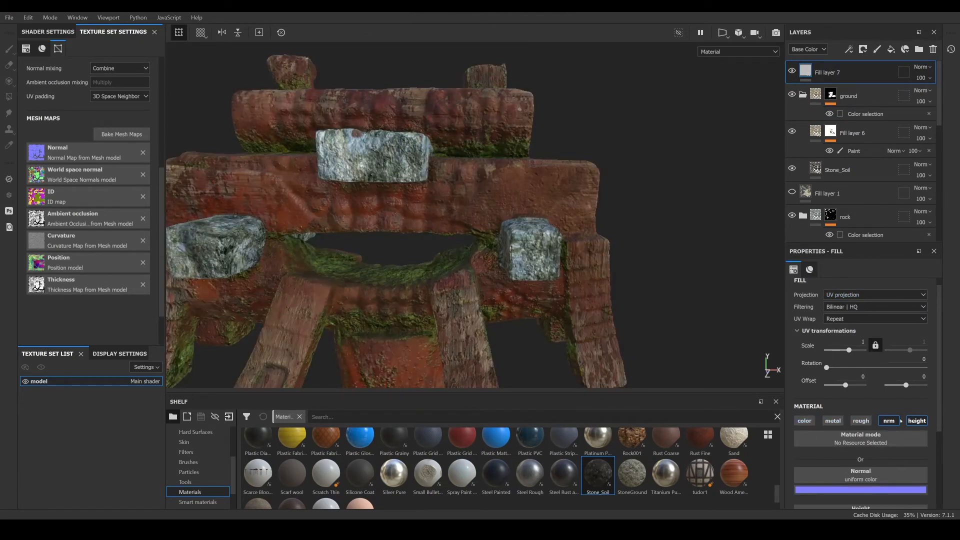
pyautogui.click(897, 422)
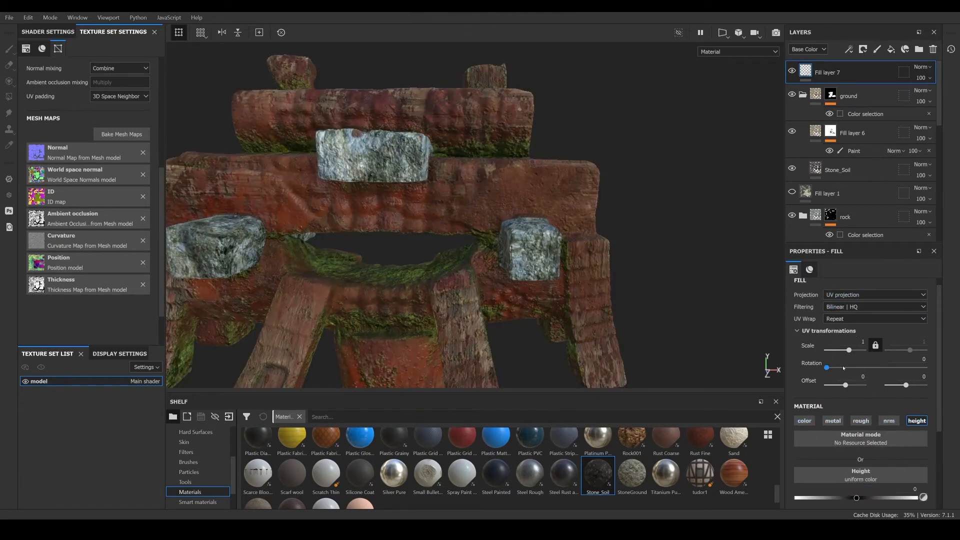
# - Add a black mask to Fill layer 7
pyautogui.keyDown('alt'); pyautogui.moveTo(618, 330); pyautogui.dragTo(675, 175, button='middle'); pyautogui.keyUp('alt')
pyautogui.keyDown('alt'); pyautogui.moveTo(676, 175); pyautogui.dragTo(451, 239, button='right'); pyautogui.keyUp('alt')
pyautogui.rightClick(859, 70)
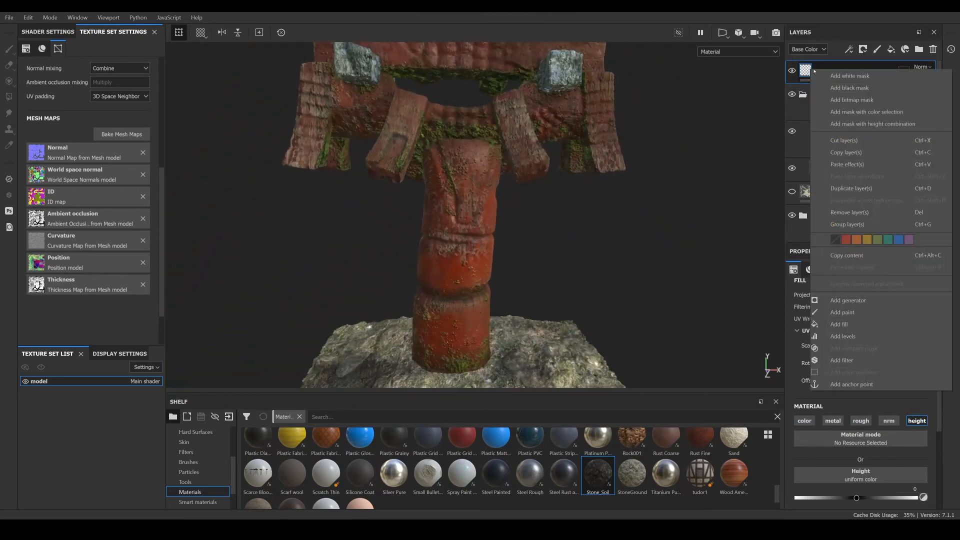
pyautogui.click(861, 89)
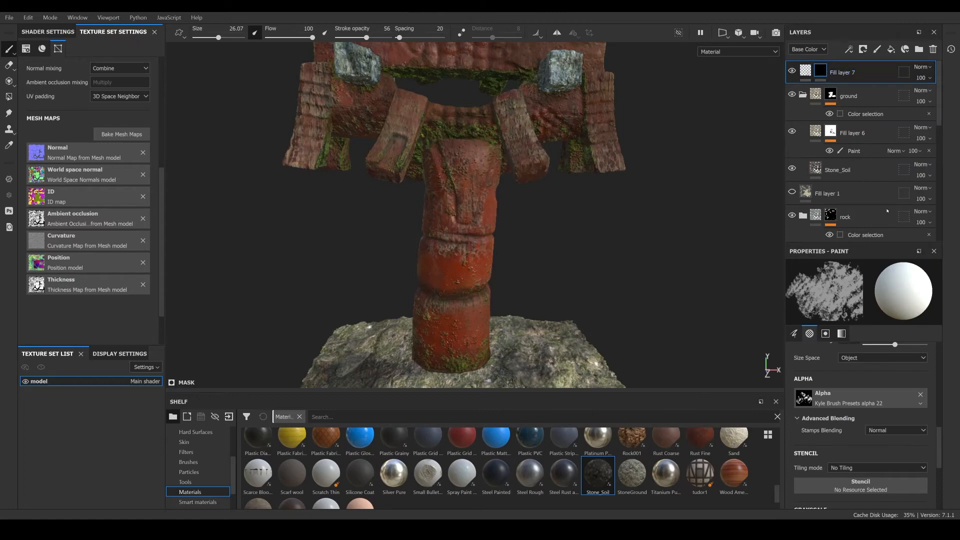
# - Add a fill effect to Fill layer 7's mask and assign the Curvature map from the project shelf as its grayscale
pyautogui.rightClick(820, 71)
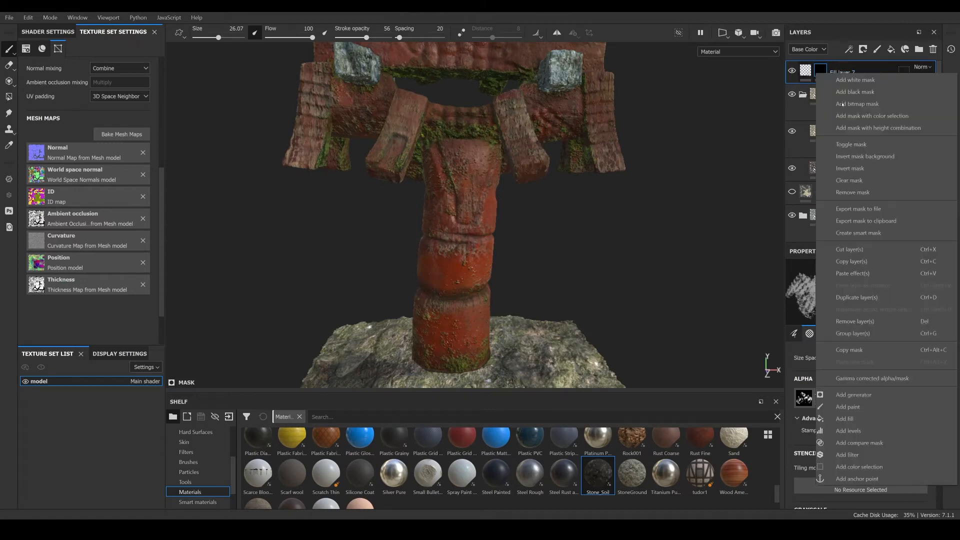
pyautogui.click(845, 419)
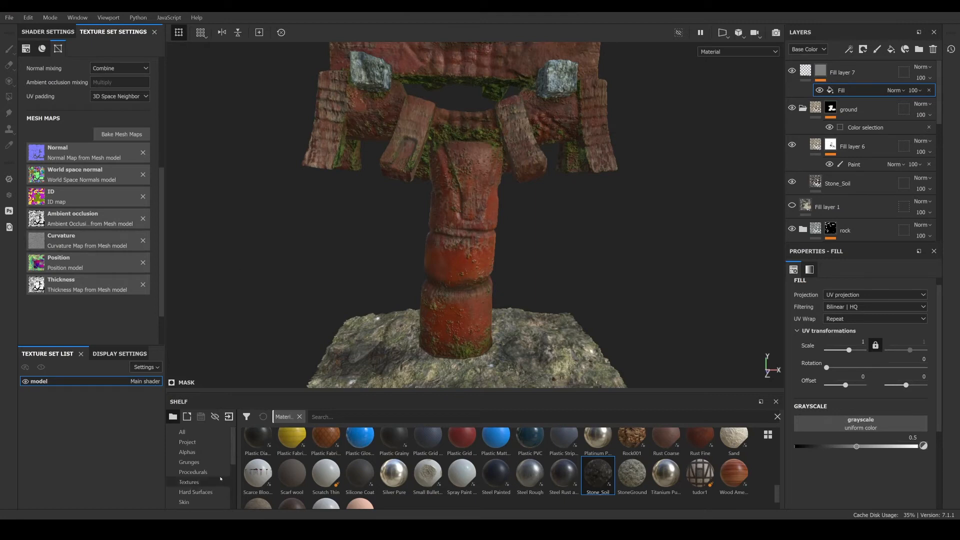
pyautogui.scroll(2, 198, 450)
pyautogui.click(198, 442)
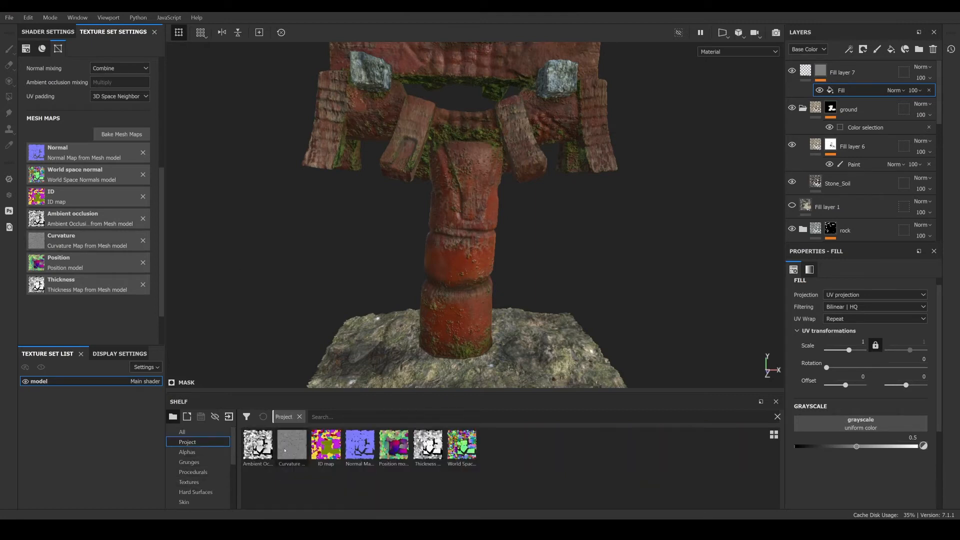
pyautogui.moveTo(297, 446); pyautogui.dragTo(858, 425)
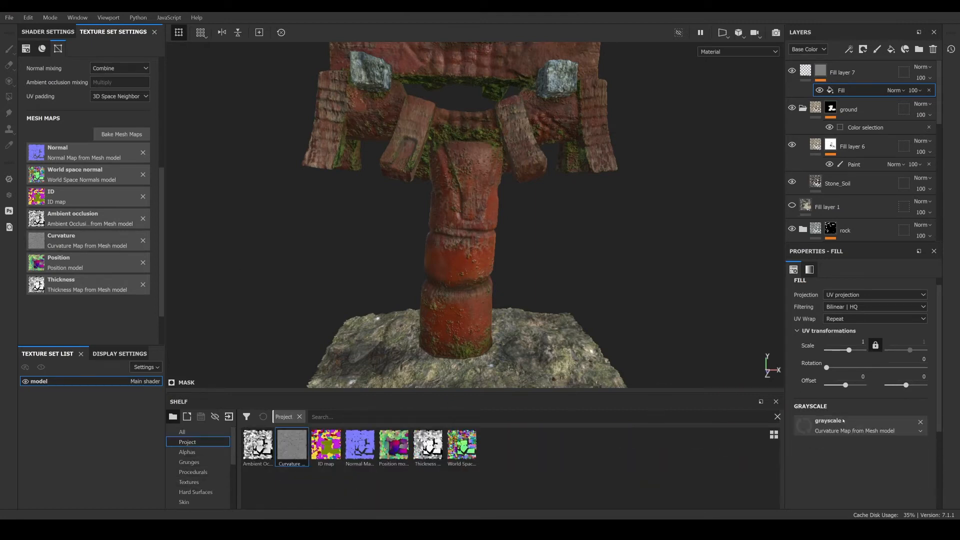
# - Set Fill layer 7's height value to 0.3659
pyautogui.scroll(-3, 484, 178)
pyautogui.keyDown('alt'); pyautogui.moveTo(484, 178); pyautogui.dragTo(488, 140); pyautogui.keyUp('alt')
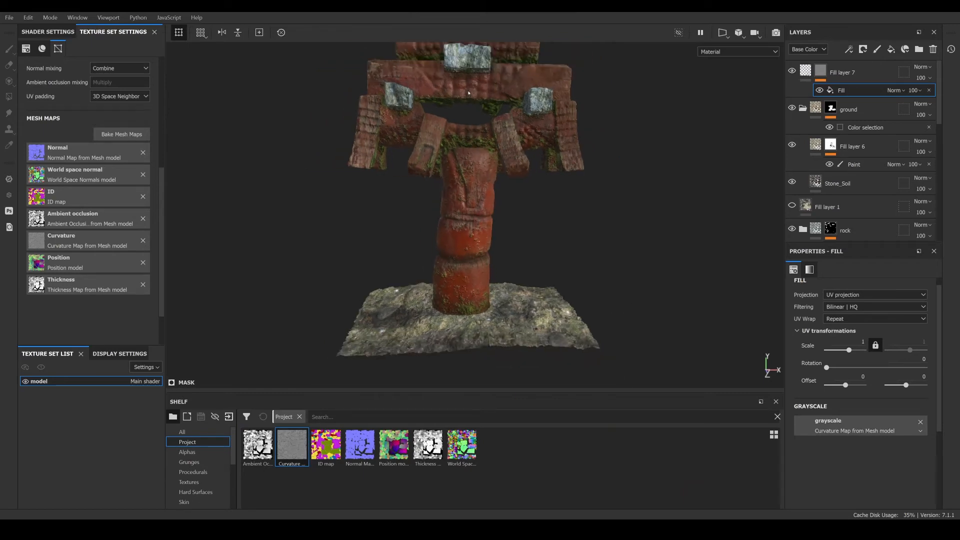
pyautogui.keyDown('alt'); pyautogui.moveTo(492, 78); pyautogui.dragTo(485, 144, button='middle'); pyautogui.keyUp('alt')
pyautogui.scroll(6, 485, 145)
pyautogui.click(805, 75)
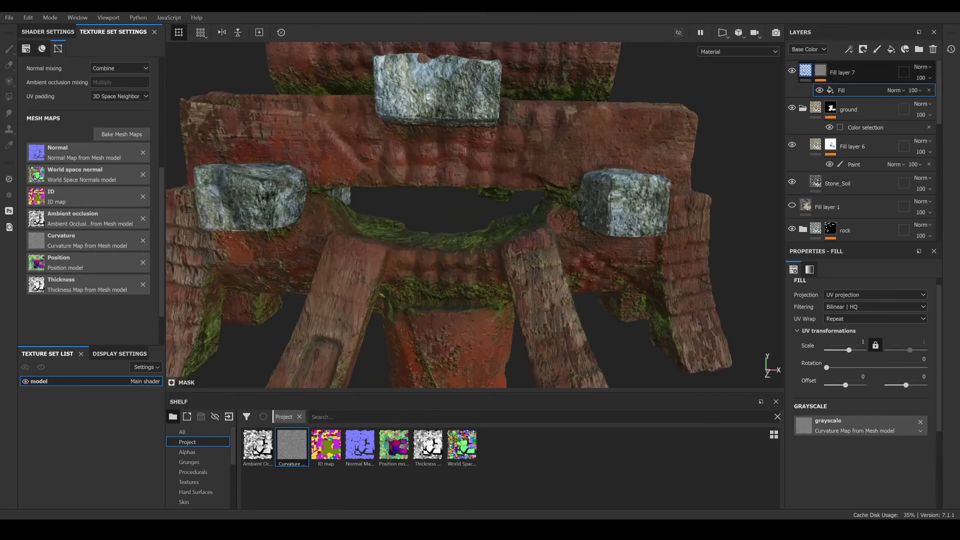
pyautogui.keyDown('alt'); pyautogui.moveTo(515, 267); pyautogui.dragTo(493, 243); pyautogui.keyUp('alt')
pyautogui.scroll(-3, 499, 227)
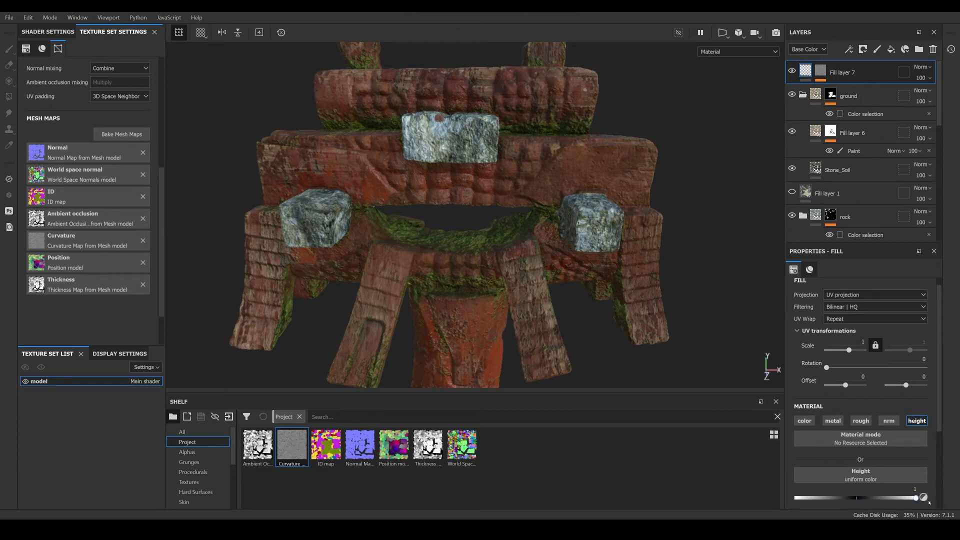
pyautogui.moveTo(820, 507); pyautogui.dragTo(777, 510)
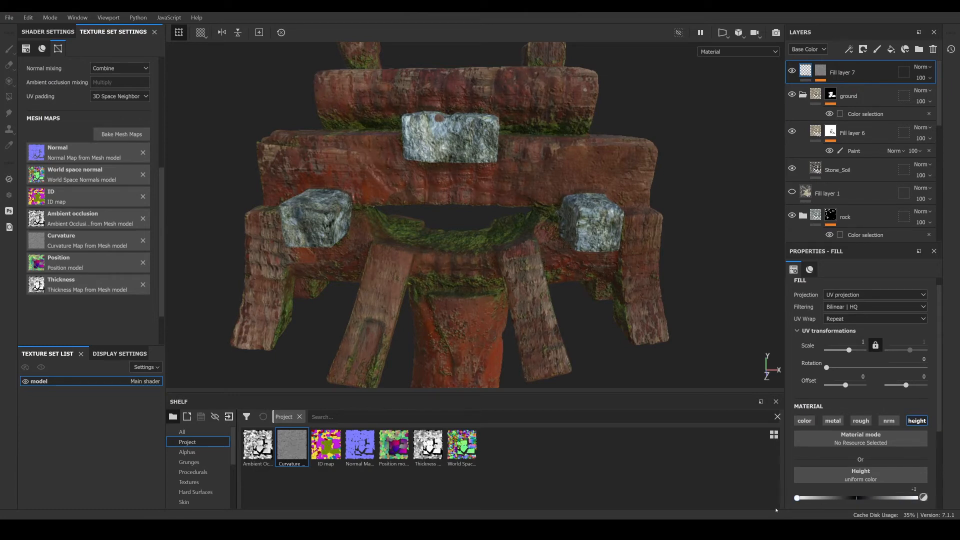
pyautogui.moveTo(844, 506); pyautogui.dragTo(863, 499)
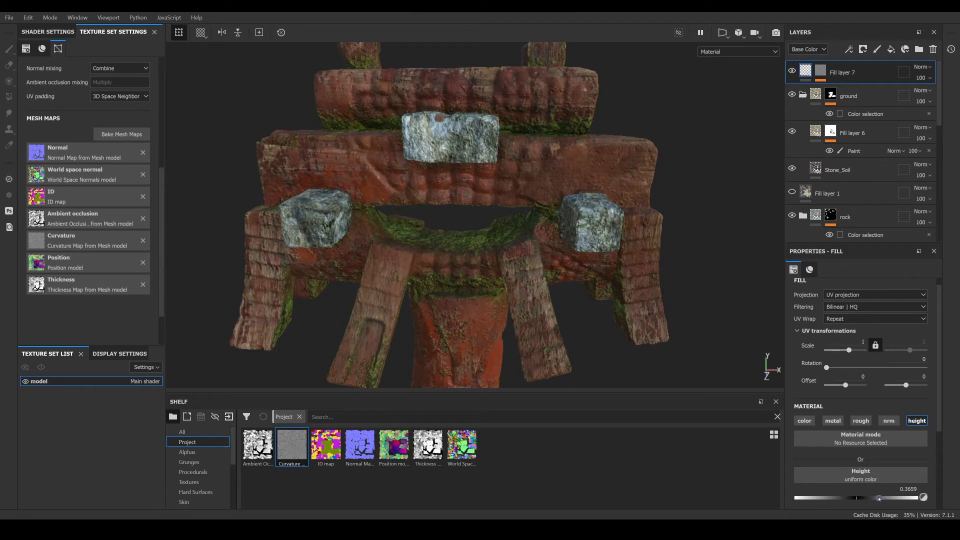
# - Orbit around the model to inspect the curvature-driven height detail on the edges
pyautogui.keyDown('alt'); pyautogui.moveTo(562, 304); pyautogui.dragTo(794, 237); pyautogui.keyUp('alt')
pyautogui.keyDown('alt'); pyautogui.moveTo(400, 162); pyautogui.dragTo(470, 100, button='middle'); pyautogui.keyUp('alt')
pyautogui.keyDown('alt'); pyautogui.moveTo(470, 100); pyautogui.dragTo(420, 172); pyautogui.keyUp('alt')
pyautogui.scroll(5, 432, 158)
pyautogui.scroll(-3, 426, 200)
pyautogui.keyDown('alt'); pyautogui.moveTo(415, 265); pyautogui.dragTo(446, 260); pyautogui.keyUp('alt')
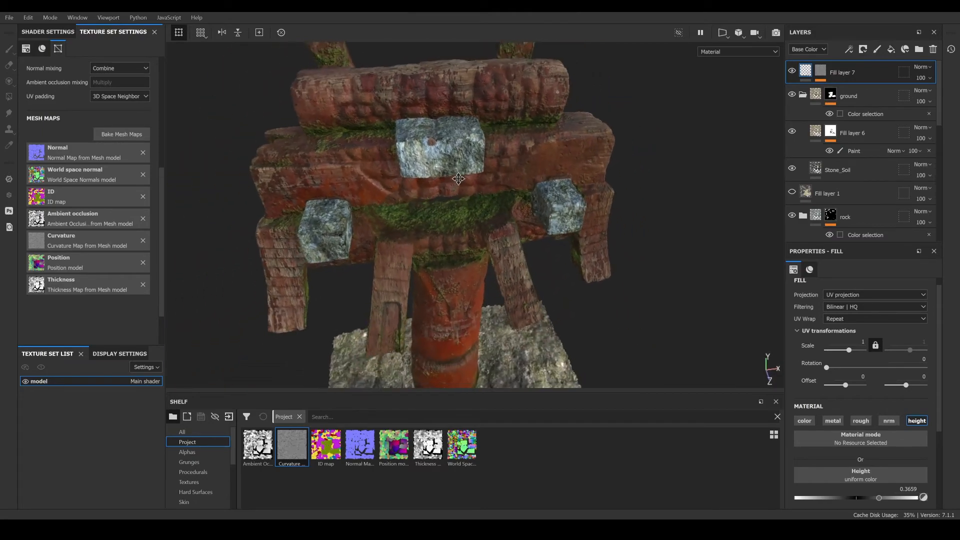
pyautogui.keyDown('alt'); pyautogui.moveTo(446, 260); pyautogui.dragTo(470, 290, button='middle'); pyautogui.keyUp('alt')
pyautogui.keyDown('alt'); pyautogui.moveTo(470, 290); pyautogui.dragTo(463, 240); pyautogui.keyUp('alt')
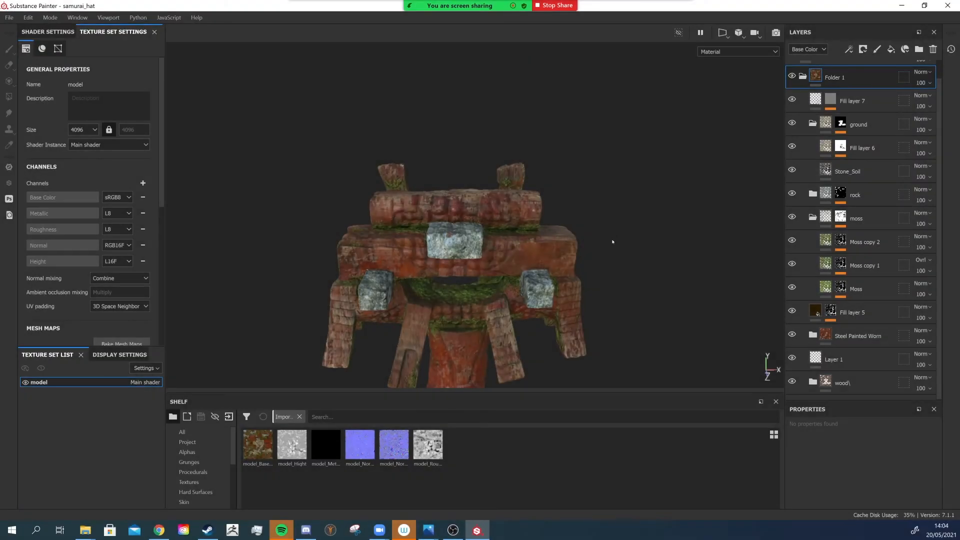
# - Collapse Folder 1 containing all the texture layers, toggle its visibility, and delete the folder
pyautogui.keyDown('alt'); pyautogui.moveTo(613, 241); pyautogui.dragTo(580, 241); pyautogui.keyUp('alt')
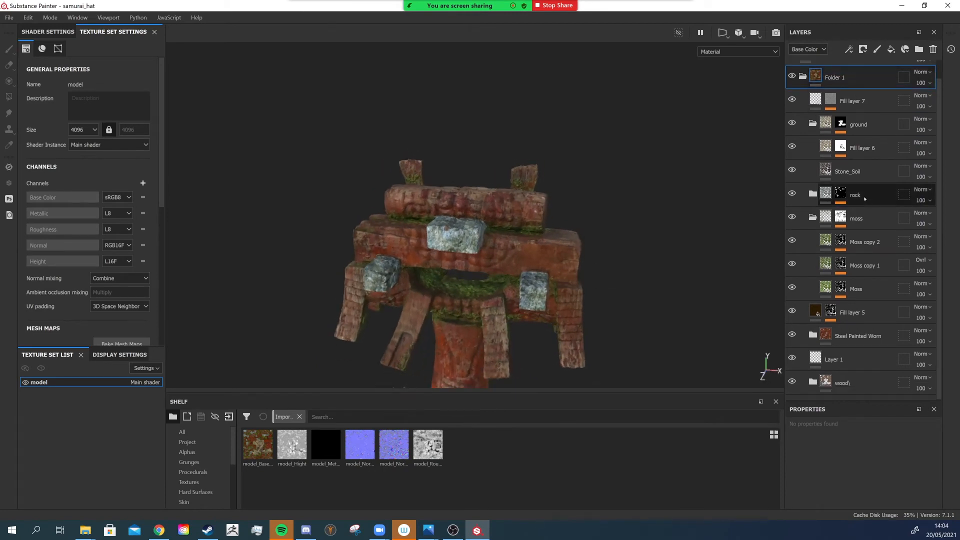
pyautogui.scroll(1, 877, 389)
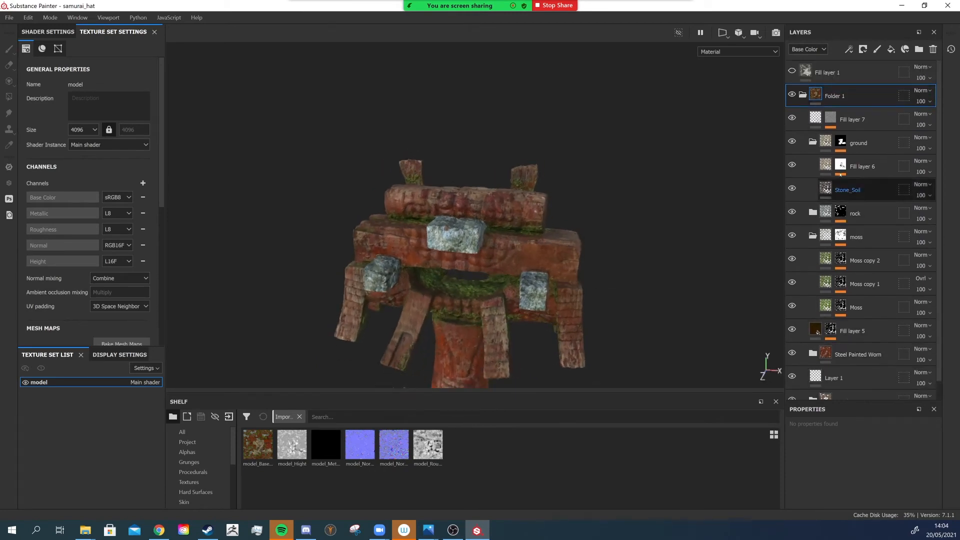
pyautogui.click(803, 95)
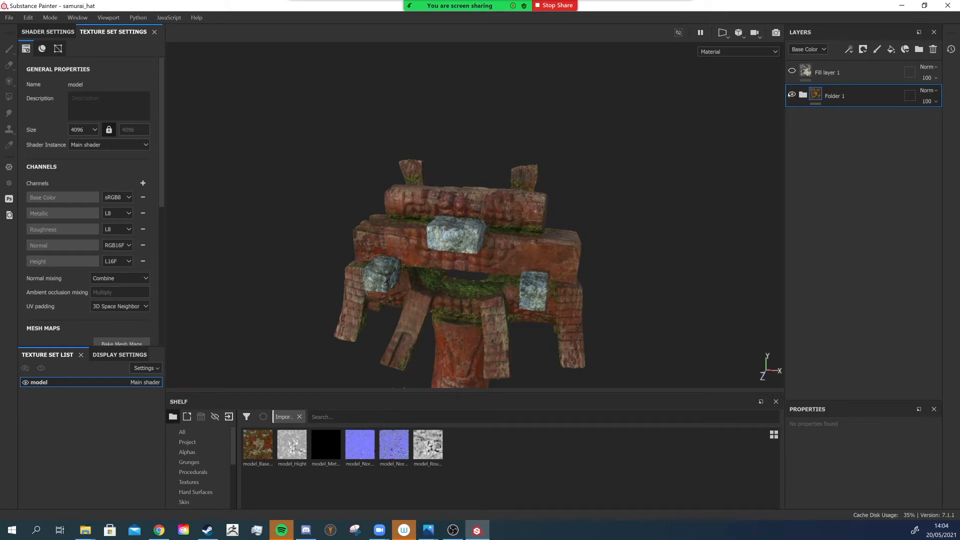
pyautogui.click(792, 95)
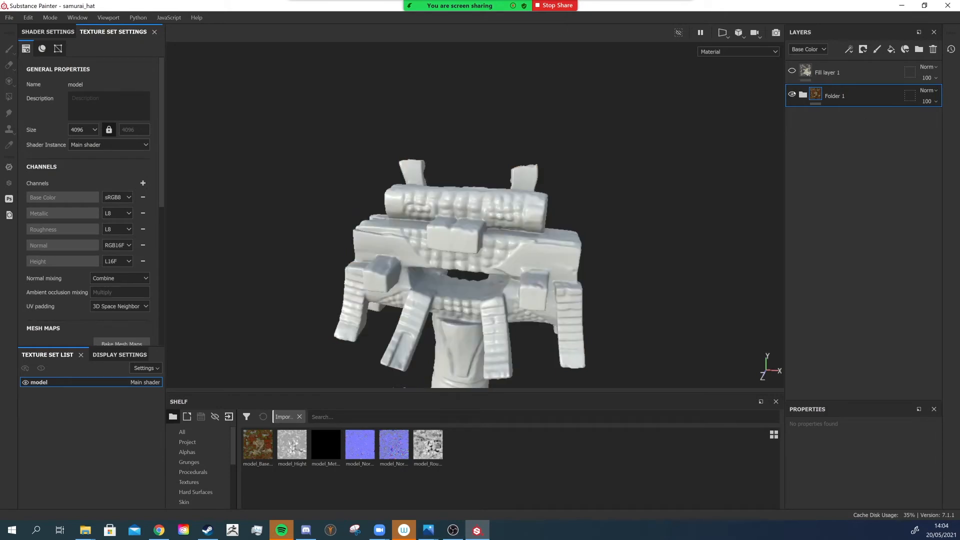
pyautogui.click(793, 94)
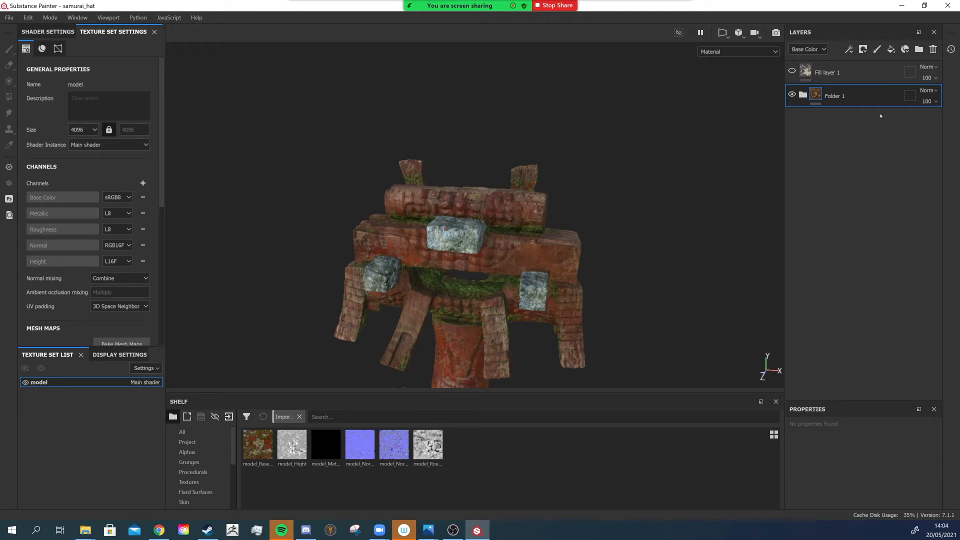
pyautogui.click(933, 49)
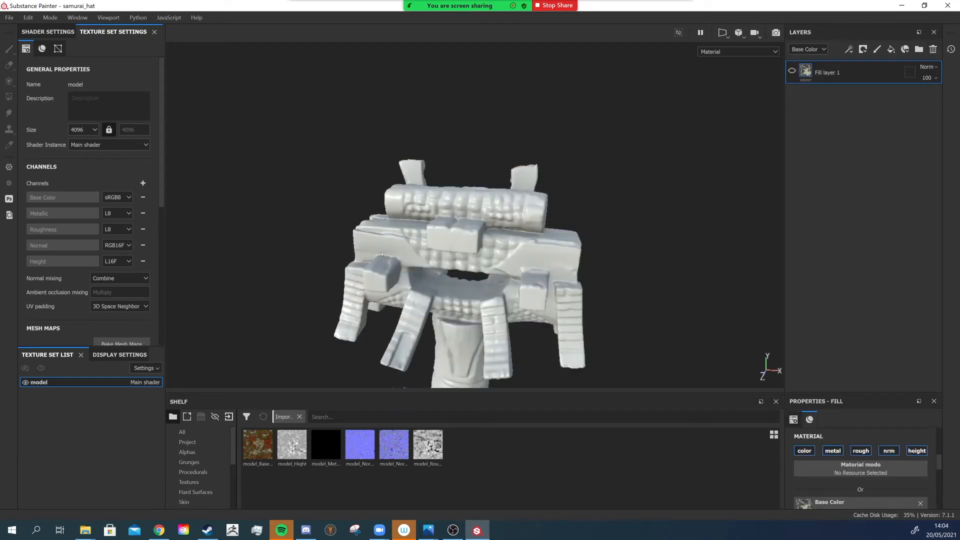
pyautogui.keyDown('alt'); pyautogui.moveTo(382, 255); pyautogui.dragTo(345, 221, button='right'); pyautogui.keyUp('alt')
pyautogui.keyDown('alt'); pyautogui.moveTo(345, 221); pyautogui.dragTo(475, 249); pyautogui.keyUp('alt')
pyautogui.keyDown('alt'); pyautogui.moveTo(477, 220); pyautogui.dragTo(487, 192, button='middle'); pyautogui.keyUp('alt')
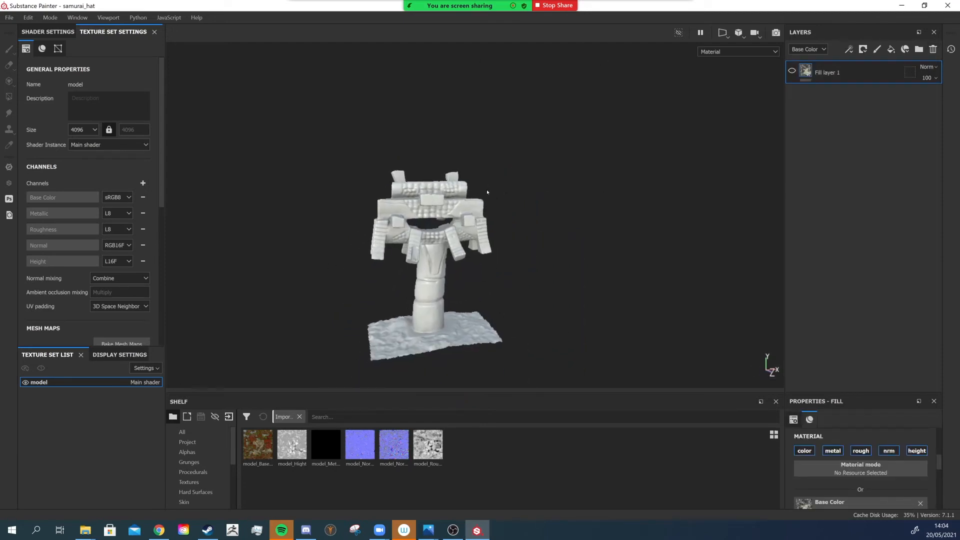
pyautogui.keyDown('alt'); pyautogui.moveTo(488, 192); pyautogui.dragTo(401, 207); pyautogui.keyUp('alt')
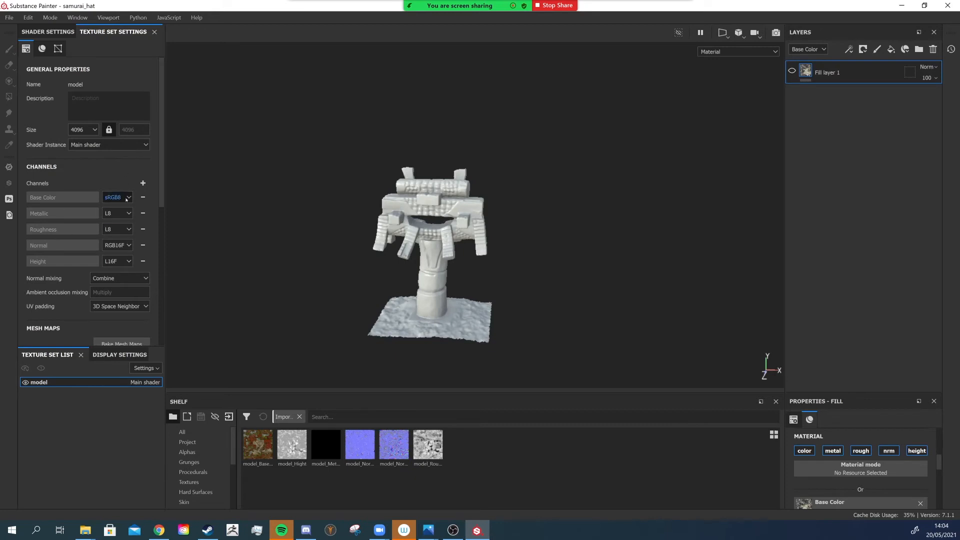
# - Review the mesh maps list and the baking dialog's settings without baking
pyautogui.scroll(-3, 89, 178)
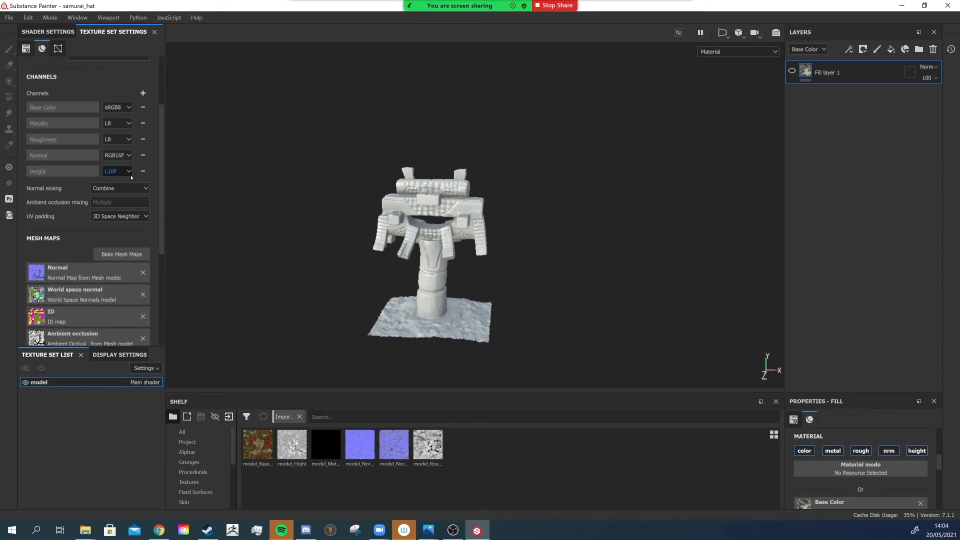
pyautogui.click(120, 254)
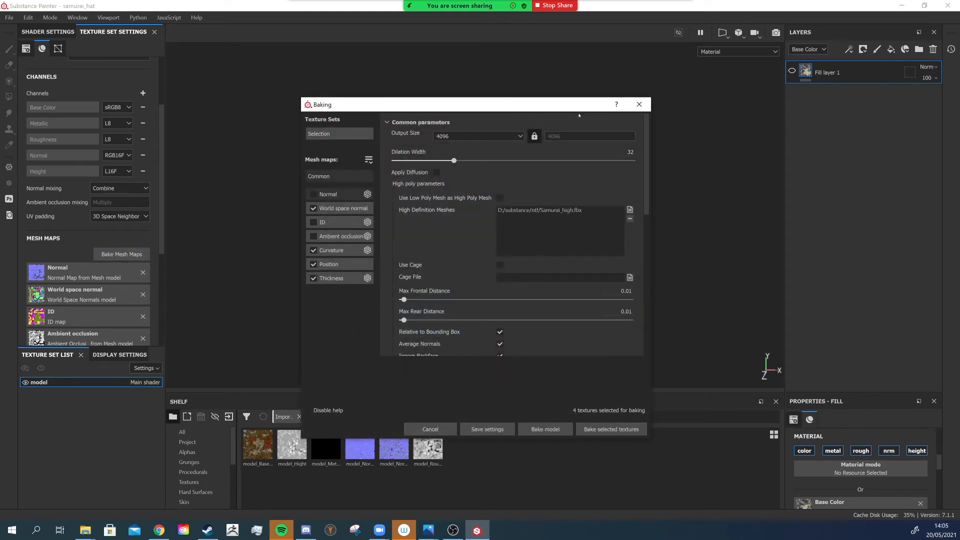
pyautogui.click(640, 104)
pyautogui.scroll(3, 116, 185)
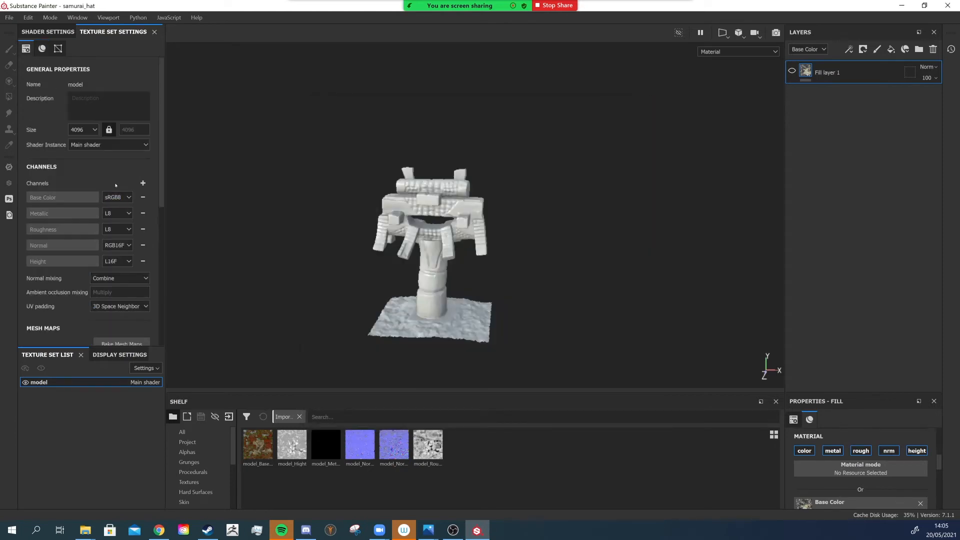
pyautogui.scroll(-2, 116, 179)
pyautogui.scroll(-7, 124, 291)
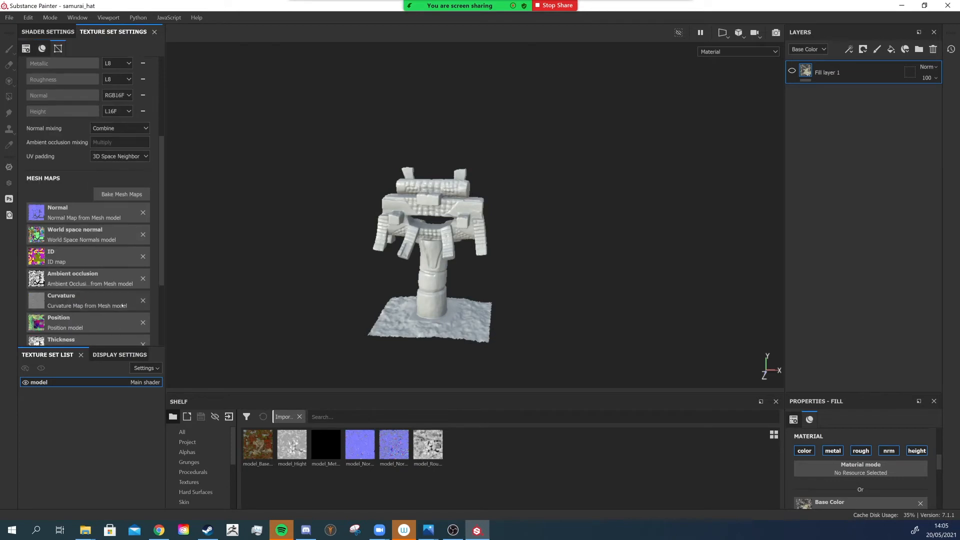
pyautogui.scroll(9, 124, 292)
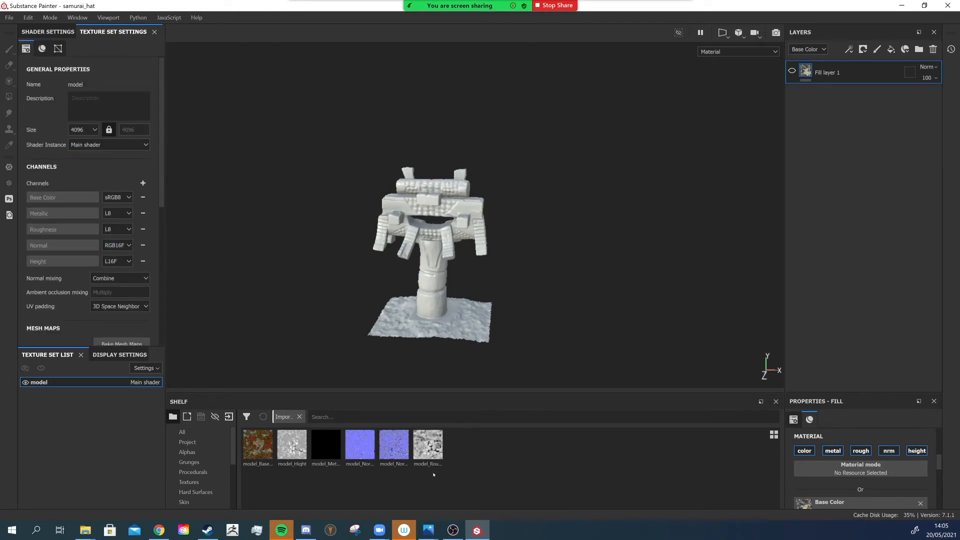
# - Bring the six model texture files from the Lesson06 folder into the shelf for import
pyautogui.click(93, 534)
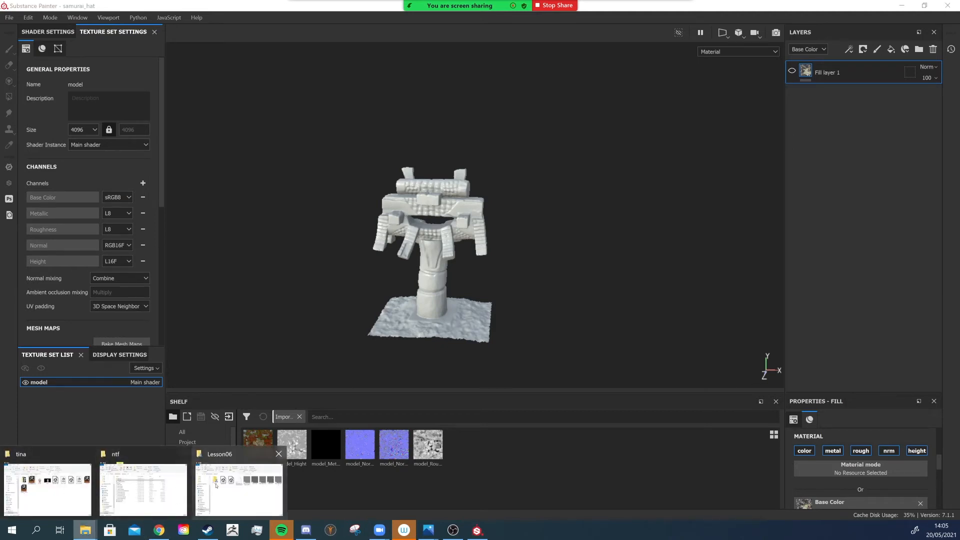
pyautogui.click(71, 488)
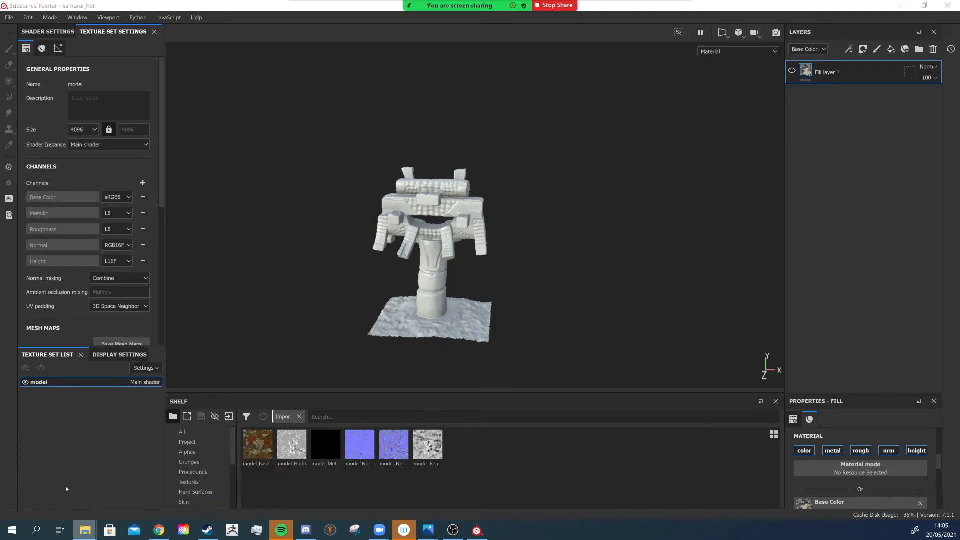
pyautogui.click(85, 530)
pyautogui.moveTo(959, 210)
pyautogui.mouseDown()
pyautogui.moveTo(277, 166)
pyautogui.moveTo(524, 128)
pyautogui.mouseUp()
pyautogui.moveTo(761, 331)
pyautogui.mouseDown()
pyautogui.moveTo(510, 288)
pyautogui.moveTo(392, 216)
pyautogui.moveTo(395, 225)
pyautogui.moveTo(325, 273)
pyautogui.moveTo(258, 466)
pyautogui.mouseUp()
pyautogui.click(230, 290)
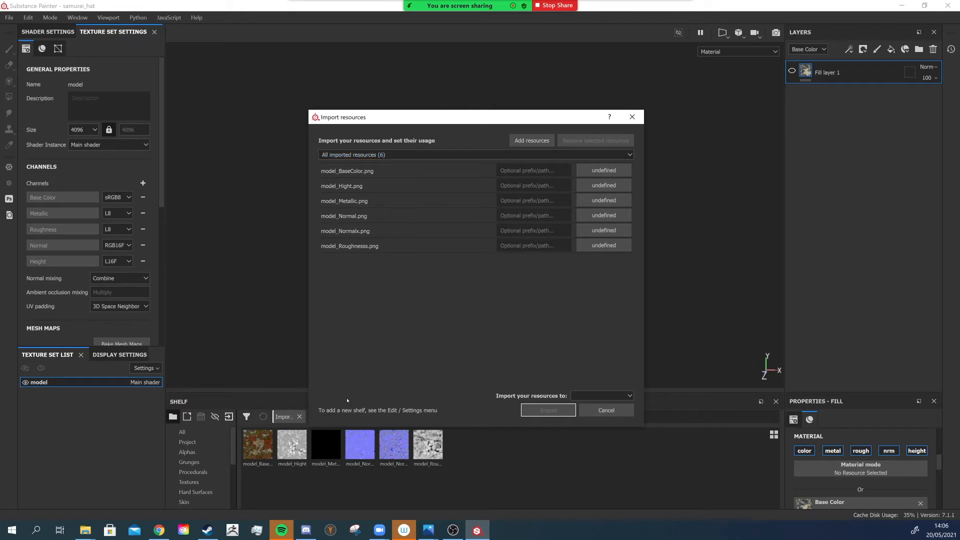
# - Set the usage of all six imported model textures to texture
pyautogui.click(603, 171)
pyautogui.click(604, 170)
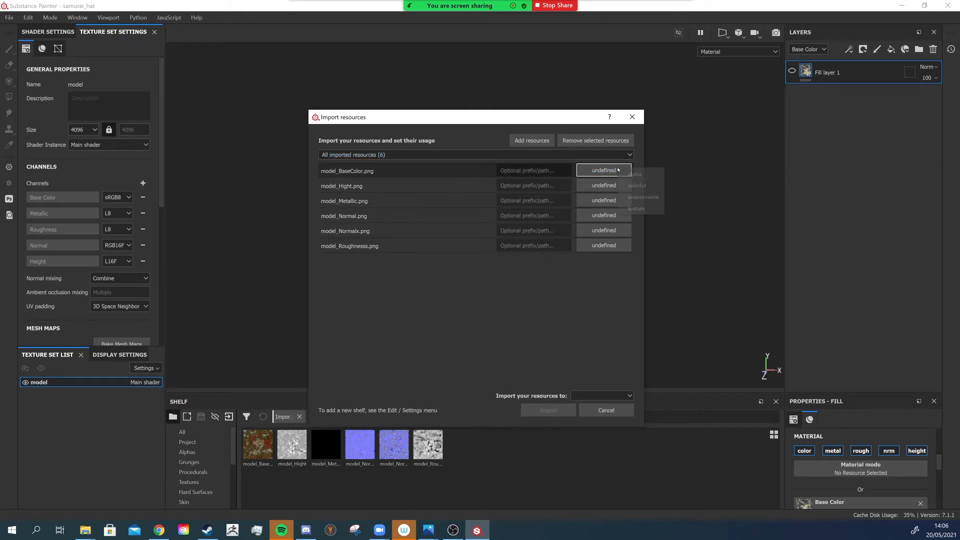
pyautogui.click(635, 208)
pyautogui.click(604, 186)
pyautogui.click(604, 185)
pyautogui.click(626, 225)
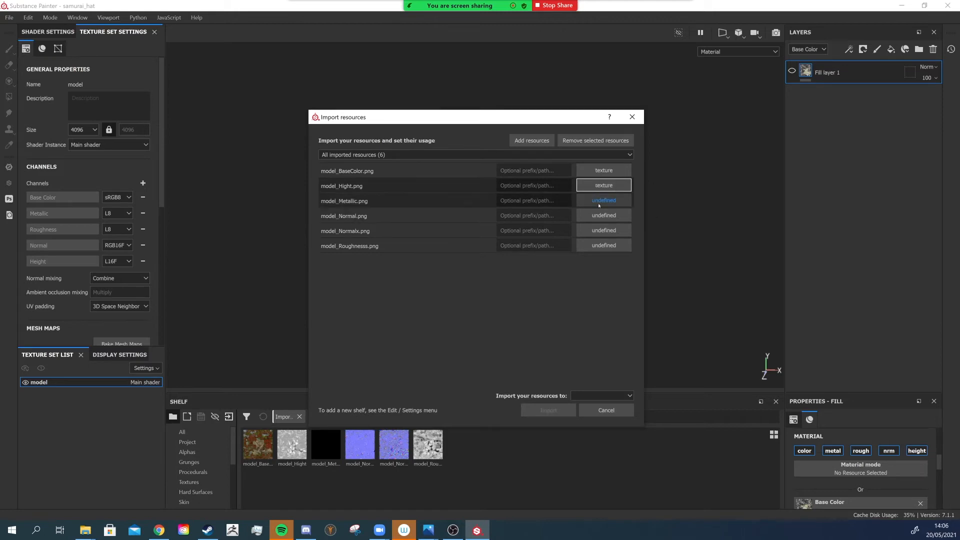
pyautogui.click(604, 201)
pyautogui.click(604, 201)
pyautogui.click(626, 240)
pyautogui.click(604, 216)
pyautogui.click(604, 216)
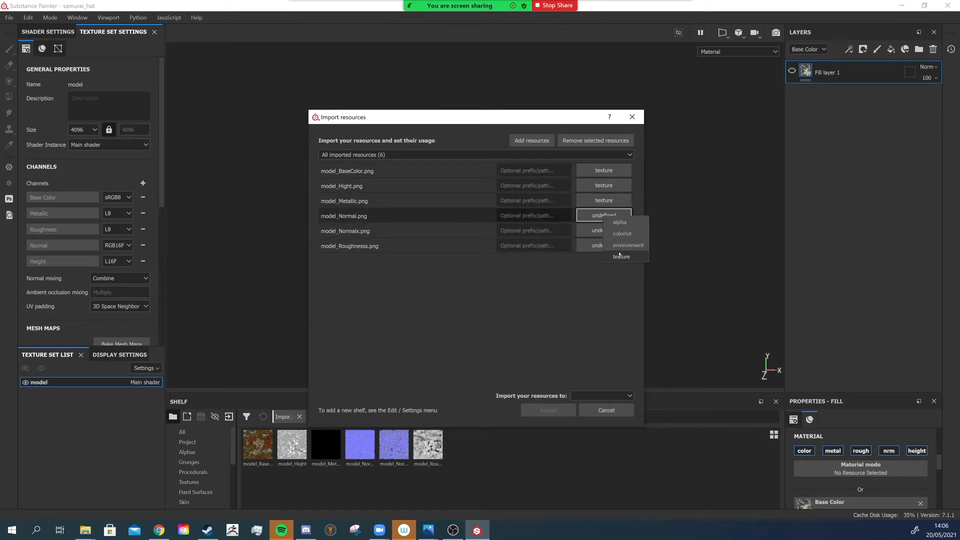
pyautogui.click(626, 256)
pyautogui.click(604, 231)
pyautogui.click(604, 230)
pyautogui.click(627, 271)
pyautogui.click(604, 246)
pyautogui.click(604, 246)
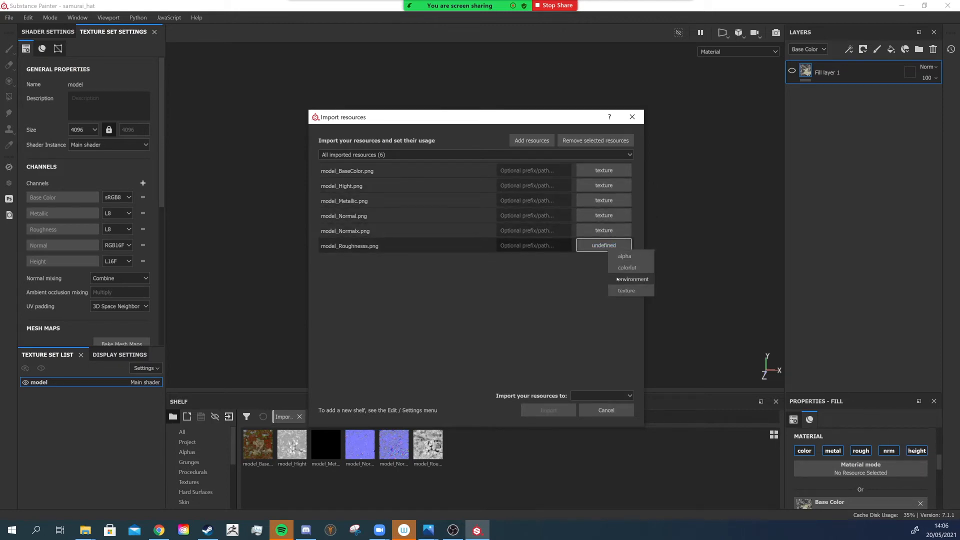
pyautogui.click(626, 285)
# - Import the resources into the current session
pyautogui.click(602, 395)
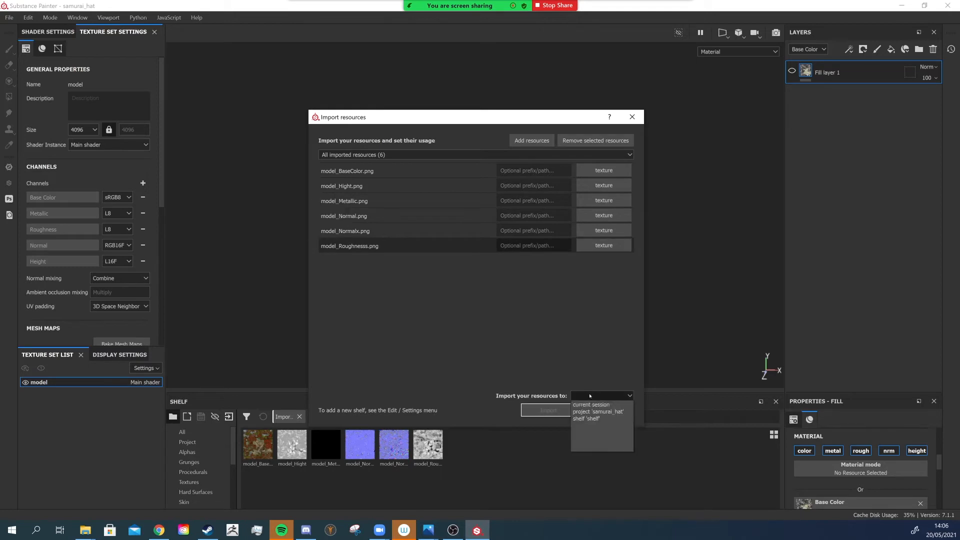
pyautogui.click(595, 403)
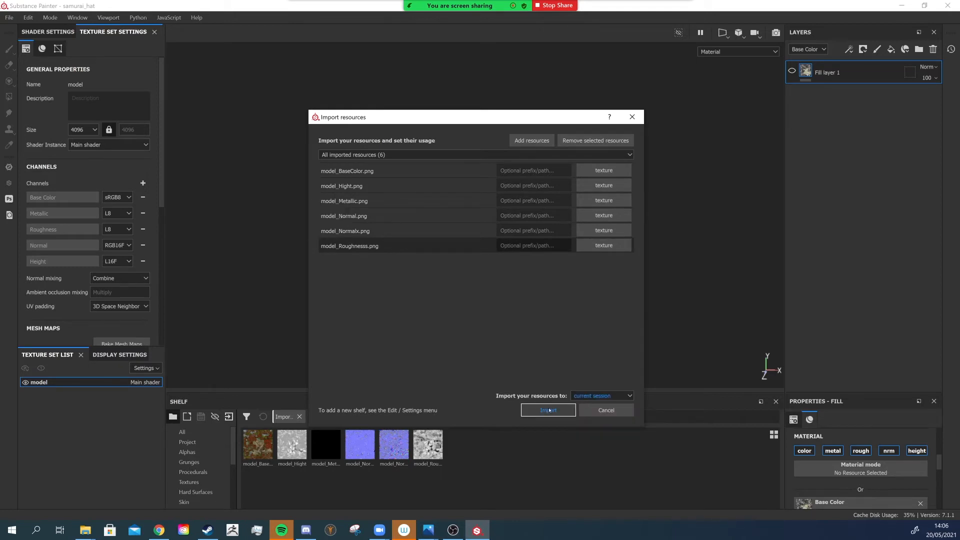
pyautogui.click(549, 410)
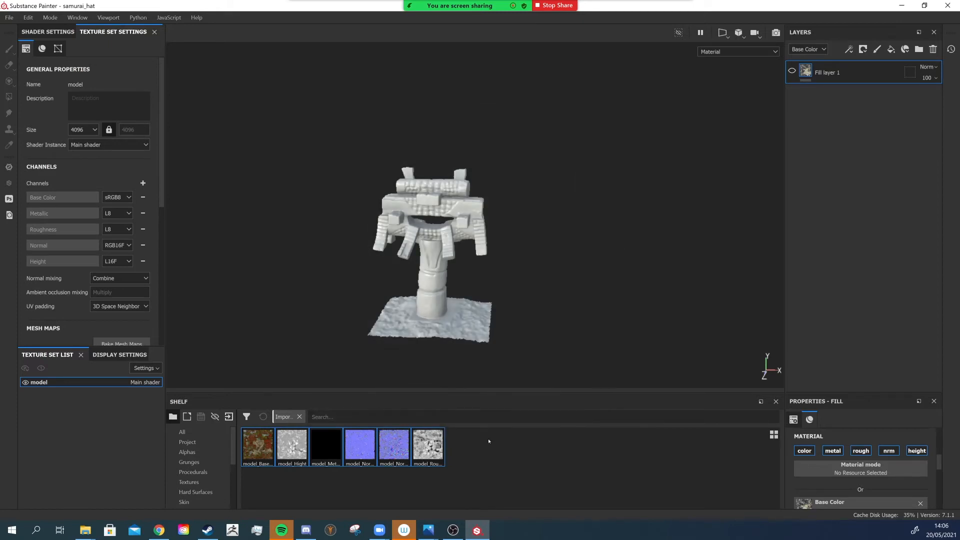
# - Add a new fill layer, move it below Fill layer 1, and select it
pyautogui.click(891, 49)
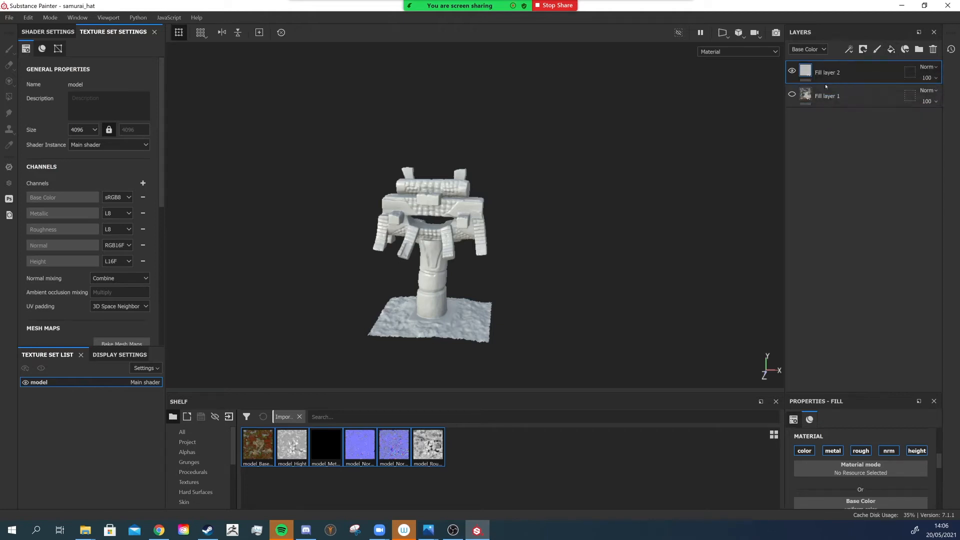
pyautogui.moveTo(826, 87); pyautogui.dragTo(858, 63)
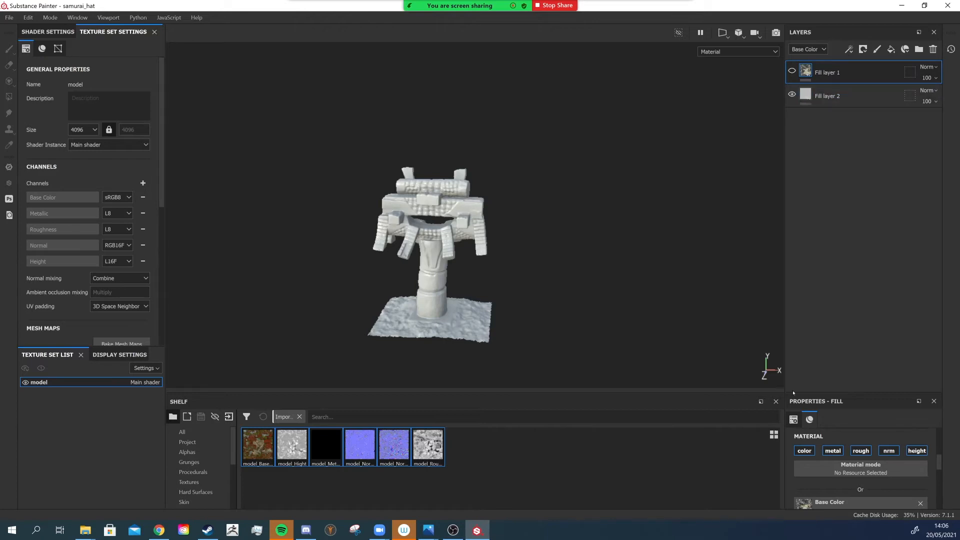
pyautogui.moveTo(863, 394); pyautogui.dragTo(850, 178)
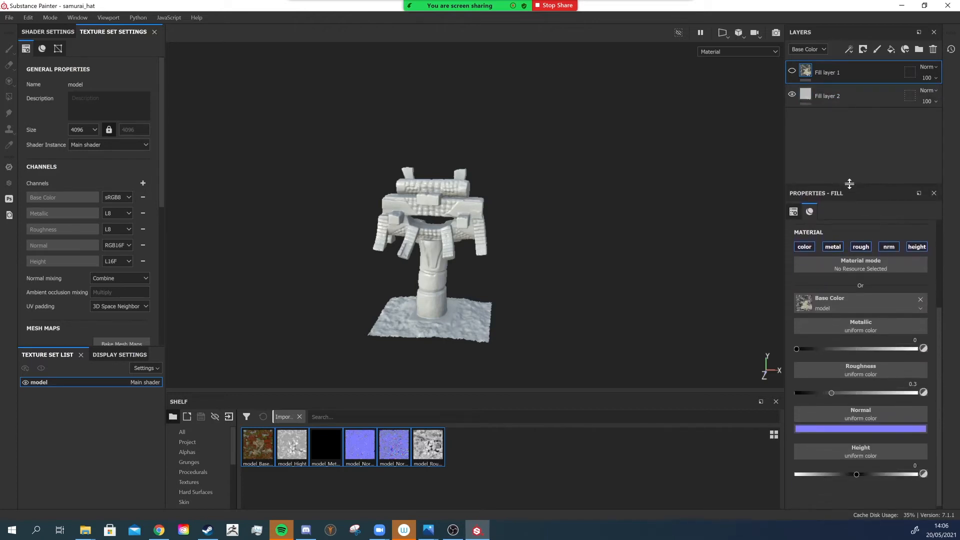
pyautogui.click(835, 96)
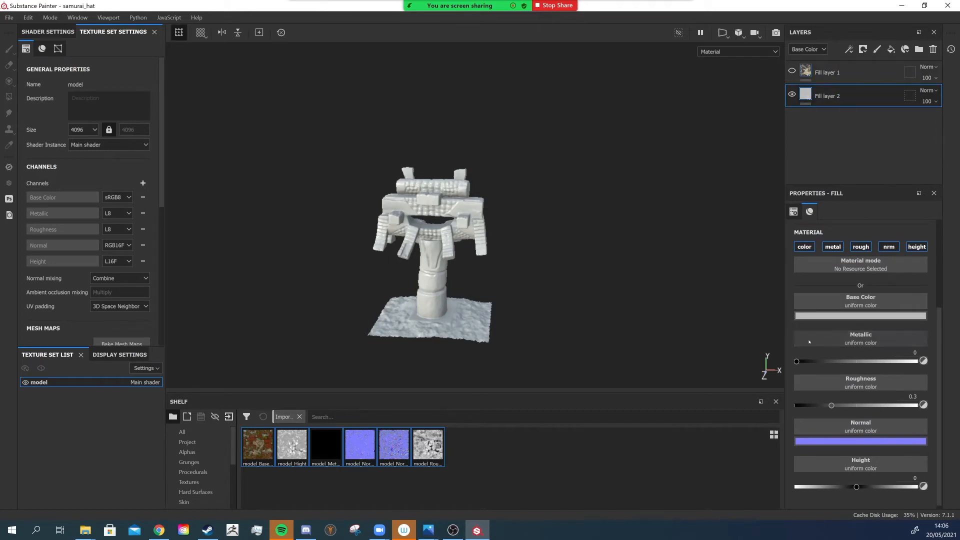
# - Assign model_BaseColor and model_Metallic to Fill layer 2's base color and metallic channels
pyautogui.moveTo(250, 445); pyautogui.dragTo(861, 306)
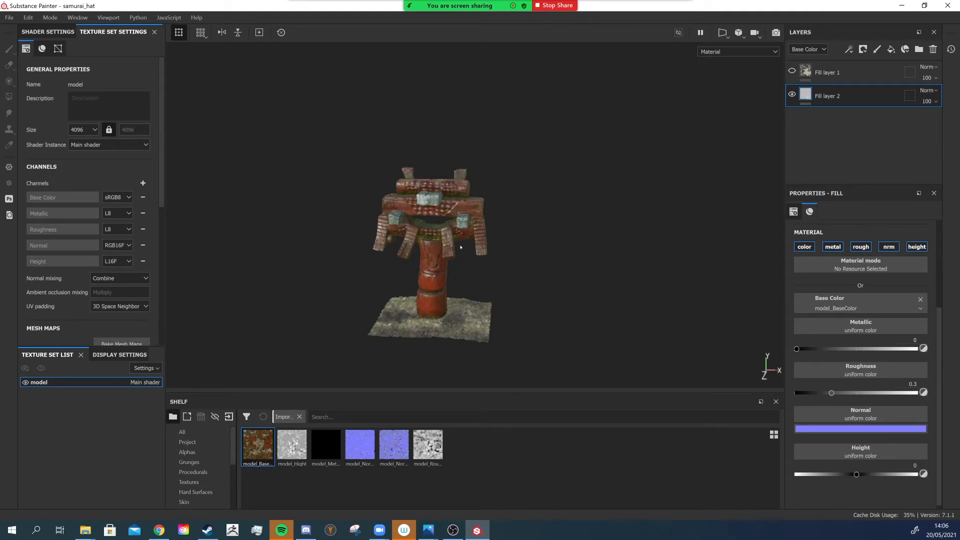
pyautogui.scroll(3, 461, 248)
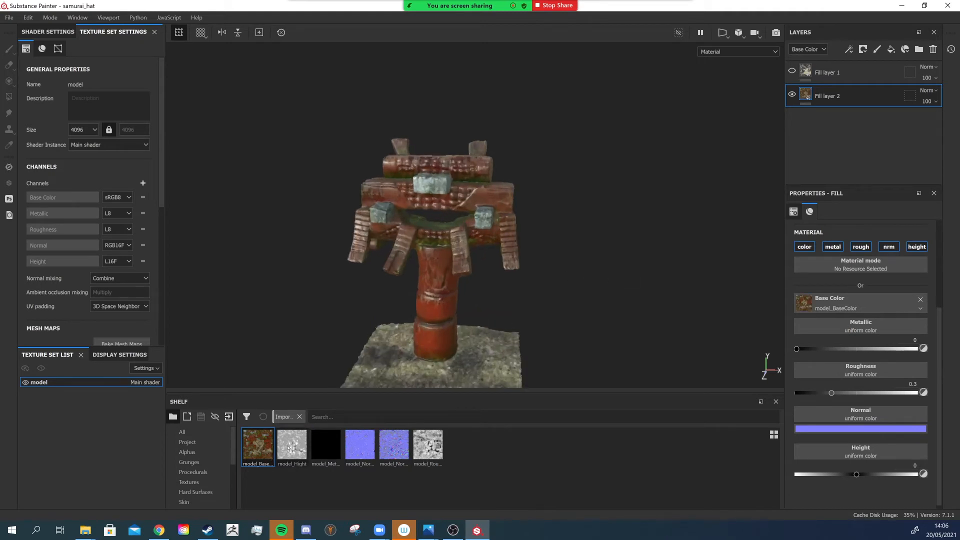
pyautogui.moveTo(326, 444); pyautogui.dragTo(853, 326)
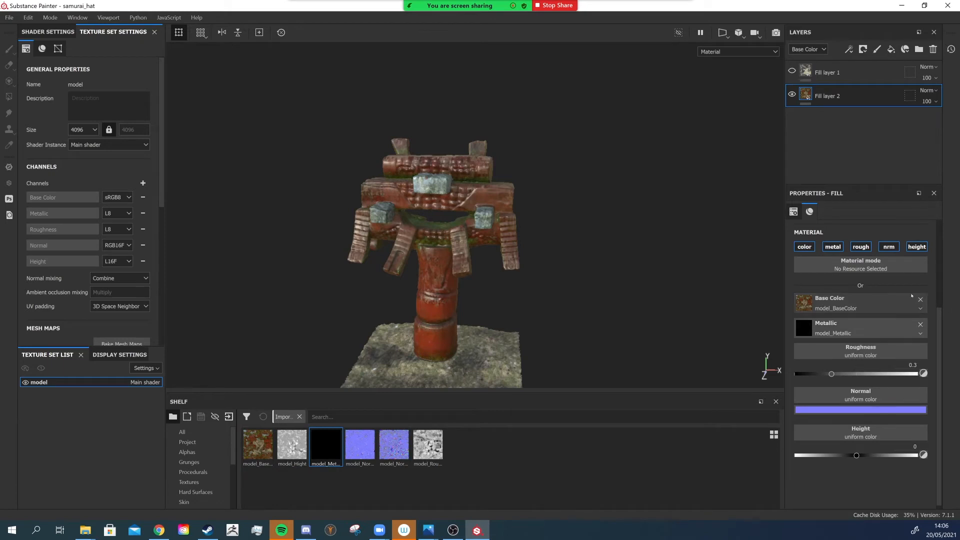
pyautogui.click(357, 448)
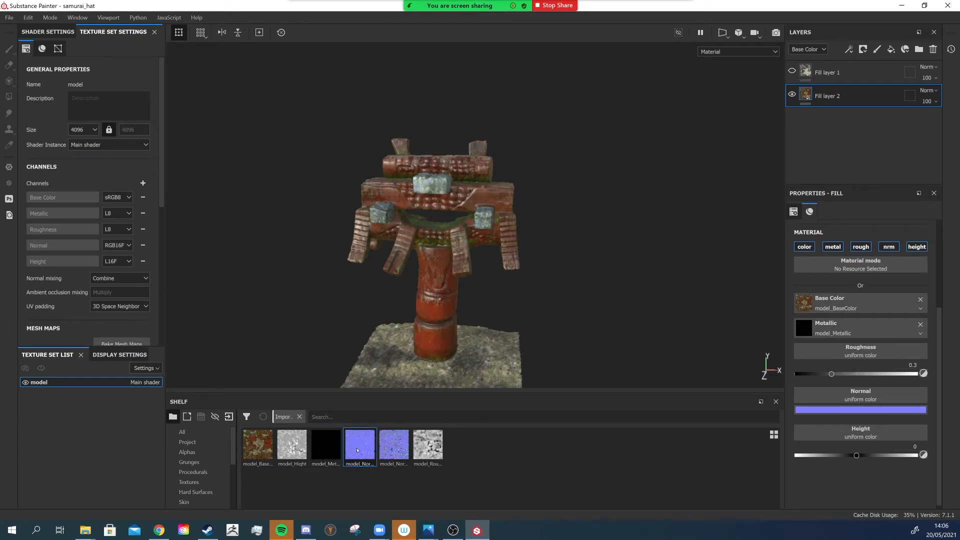
# - Assign the roughness, normal and height textures to Fill layer 2's roughness, normal and height channels
pyautogui.moveTo(428, 445); pyautogui.dragTo(861, 353)
pyautogui.scroll(5, 435, 243)
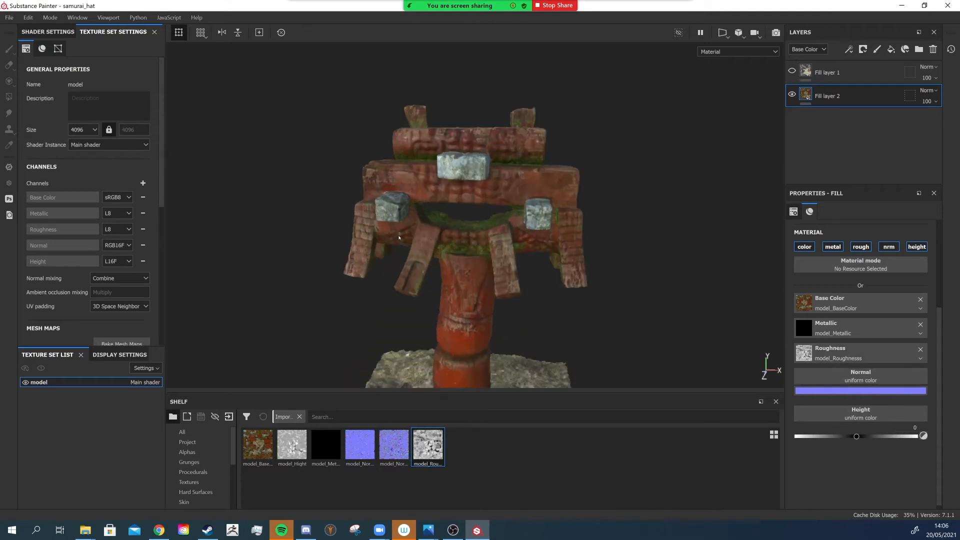
pyautogui.keyDown('alt'); pyautogui.moveTo(443, 243); pyautogui.dragTo(452, 295); pyautogui.keyUp('alt')
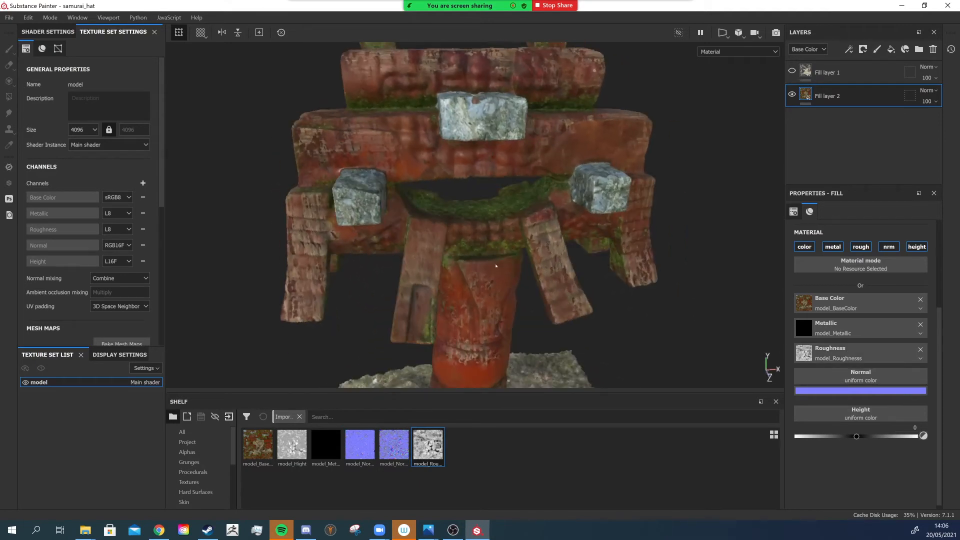
pyautogui.keyDown('alt'); pyautogui.moveTo(492, 253); pyautogui.dragTo(446, 215); pyautogui.keyUp('alt')
pyautogui.moveTo(360, 445)
pyautogui.mouseDown()
pyautogui.moveTo(542, 449)
pyautogui.moveTo(837, 432)
pyautogui.moveTo(861, 378)
pyautogui.mouseUp()
pyautogui.moveTo(292, 444); pyautogui.dragTo(861, 403)
# - Orbit and zoom around the model to inspect the applied photoscan textures
pyautogui.keyDown('alt'); pyautogui.moveTo(585, 296); pyautogui.dragTo(522, 219); pyautogui.keyUp('alt')
pyautogui.scroll(6, 452, 195)
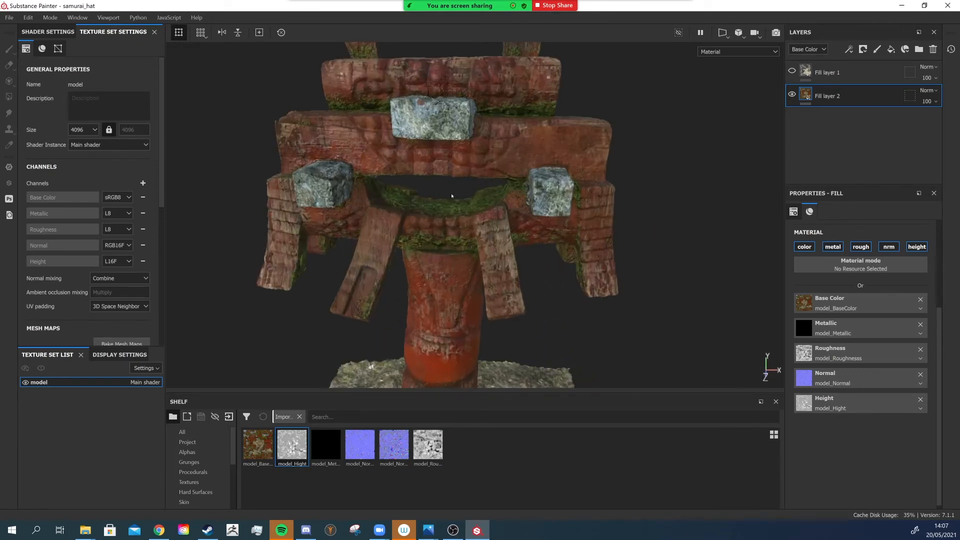
pyautogui.scroll(-2, 427, 190)
pyautogui.keyDown('alt'); pyautogui.moveTo(427, 190); pyautogui.dragTo(500, 252); pyautogui.keyUp('alt')
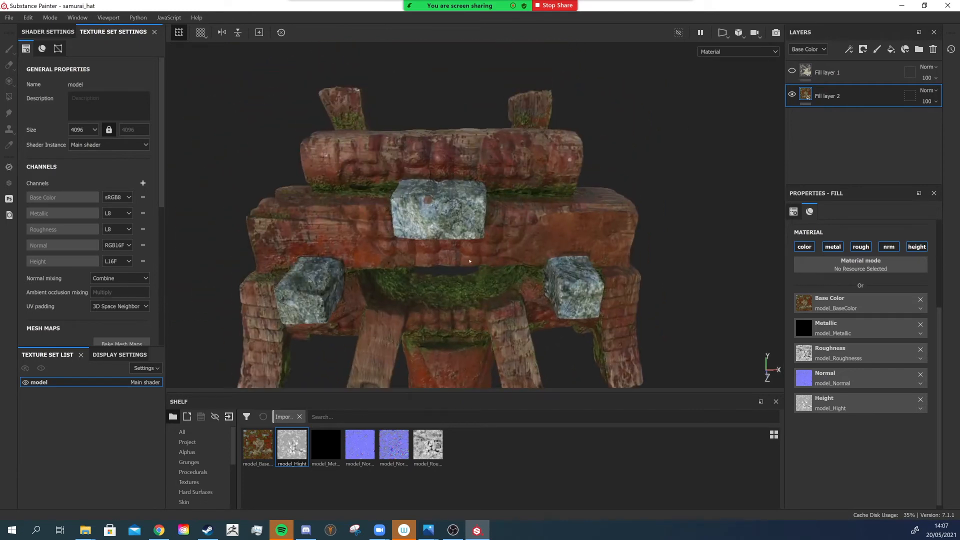
pyautogui.keyDown('alt'); pyautogui.moveTo(509, 274); pyautogui.dragTo(445, 212, button='right'); pyautogui.keyUp('alt')
pyautogui.keyDown('alt'); pyautogui.moveTo(444, 212); pyautogui.dragTo(452, 195); pyautogui.keyUp('alt')
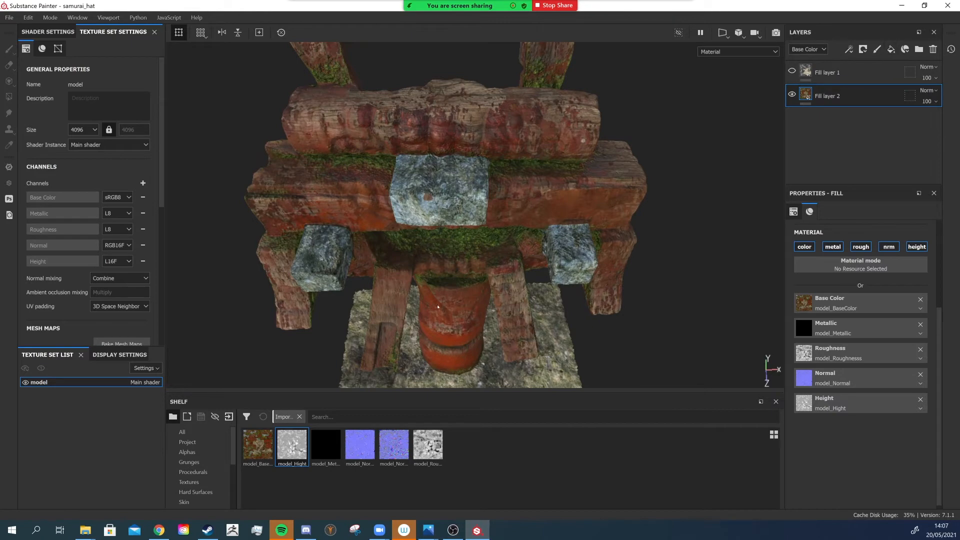
pyautogui.keyDown('alt'); pyautogui.moveTo(438, 306); pyautogui.dragTo(408, 273); pyautogui.keyUp('alt')
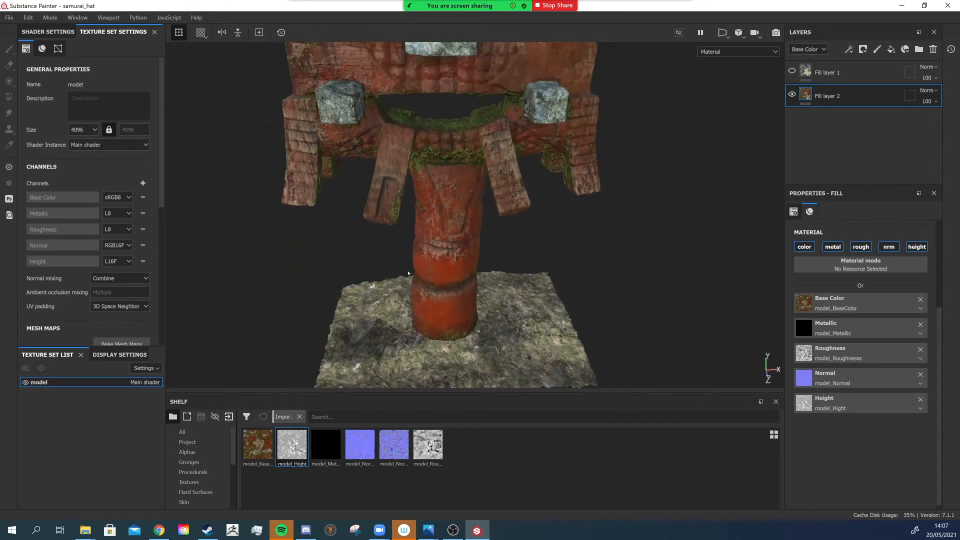
# - Add the Copper Red Bleached smart material to the layer stack above Fill layer 2
pyautogui.scroll(-3, 217, 466)
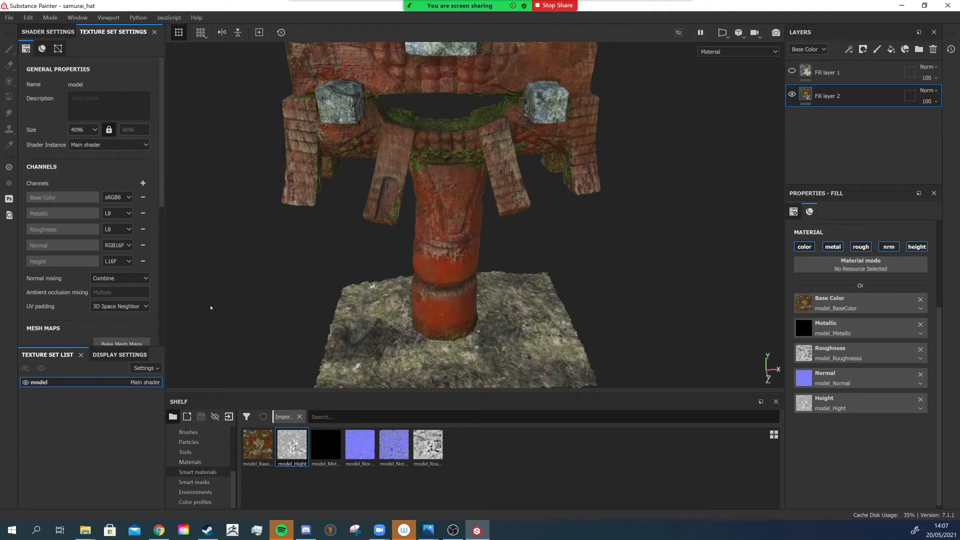
pyautogui.click(198, 472)
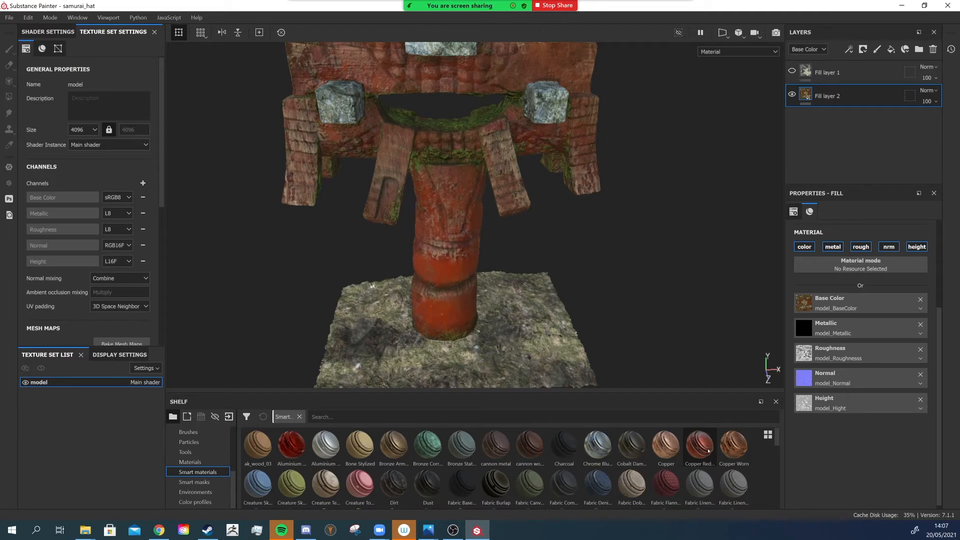
pyautogui.moveTo(700, 447); pyautogui.dragTo(699, 449)
pyautogui.moveTo(699, 446); pyautogui.dragTo(863, 86)
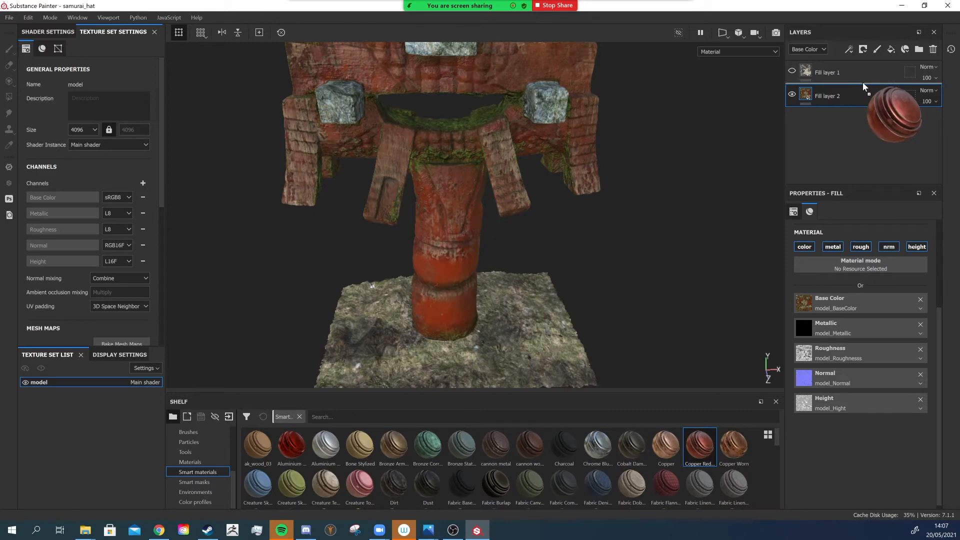
pyautogui.moveTo(864, 86); pyautogui.dragTo(864, 85)
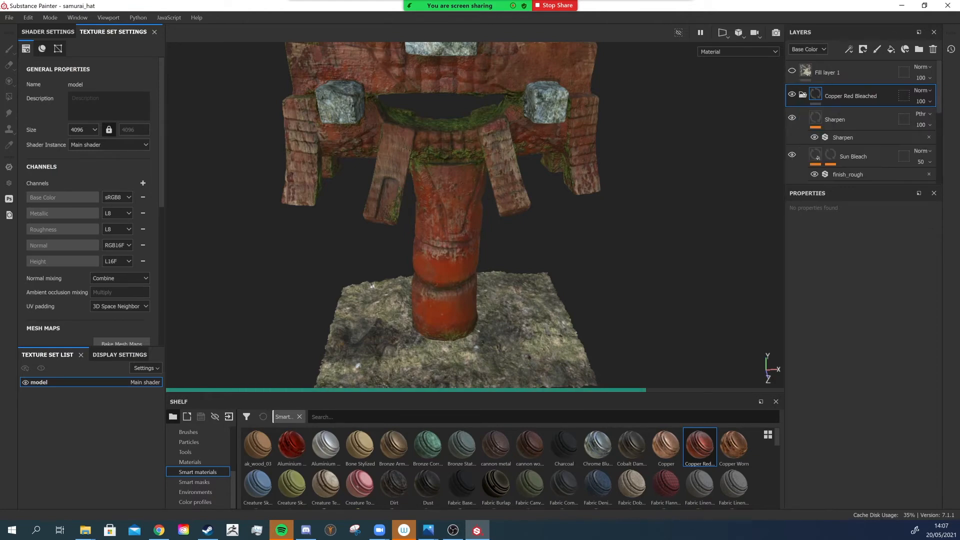
# - Select the mask of the Sun Bleach layer inside the Copper Red Bleached folder
pyautogui.scroll(-1, 833, 155)
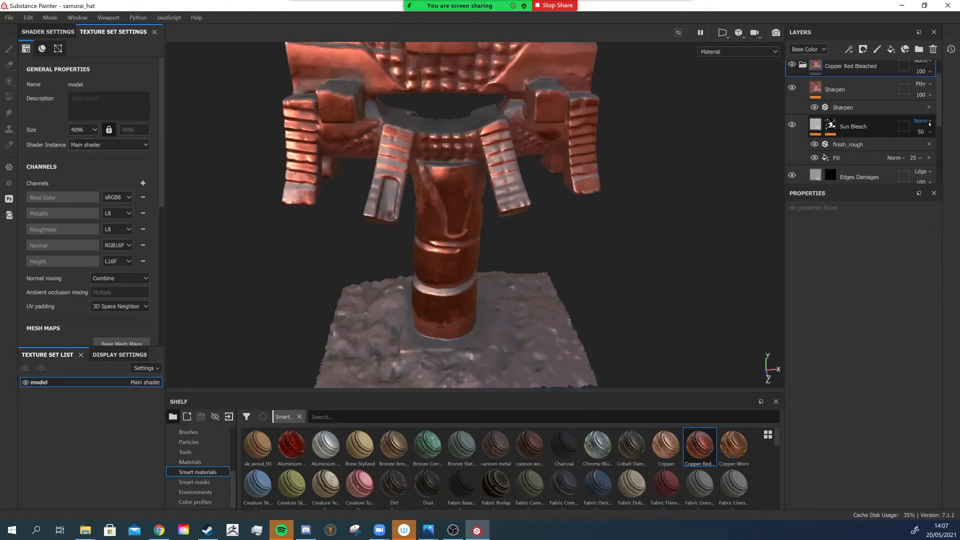
pyautogui.scroll(1, 846, 153)
pyautogui.click(846, 154)
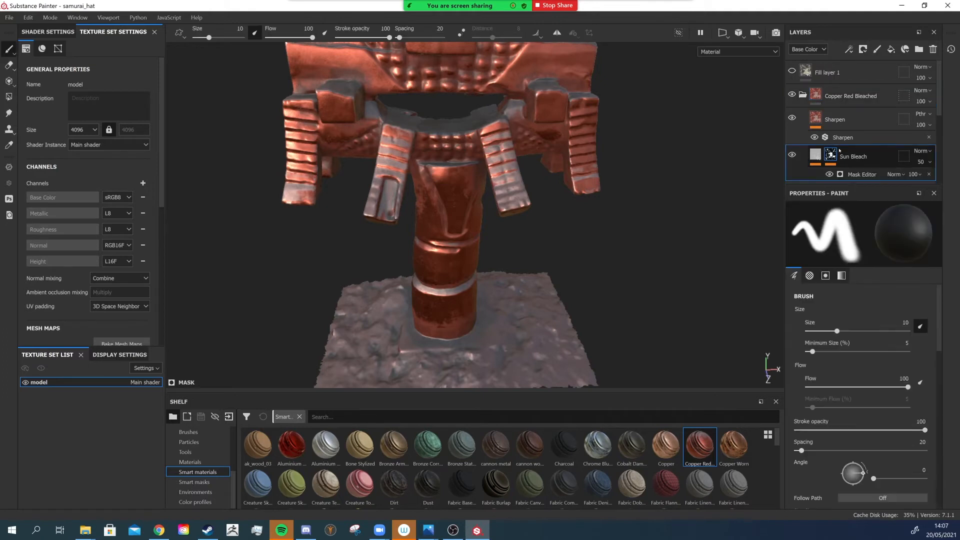
# - Move the Sun Bleach layer out of the Copper Red Bleached folder, then delete the folder
pyautogui.scroll(-1, 850, 150)
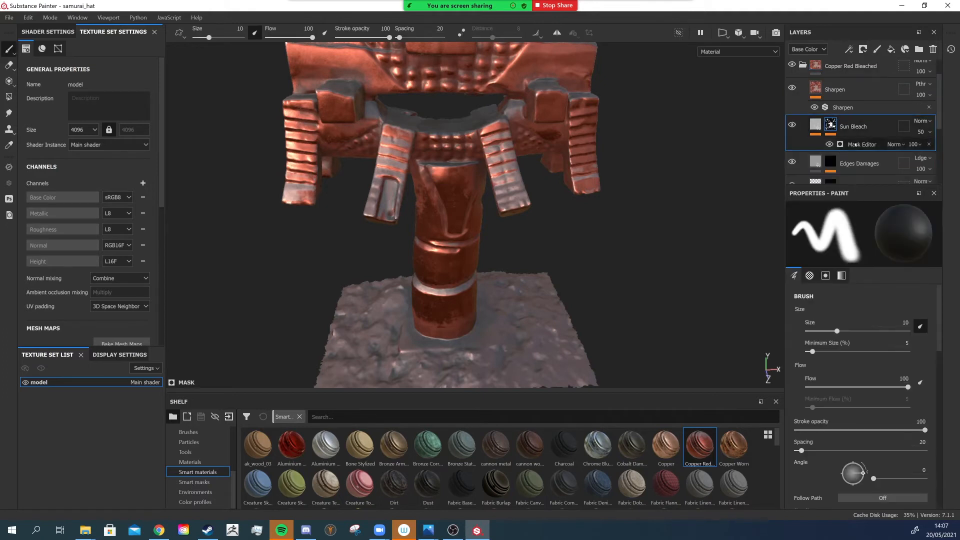
pyautogui.scroll(1, 858, 142)
pyautogui.moveTo(819, 148); pyautogui.dragTo(824, 83)
pyautogui.click(891, 129)
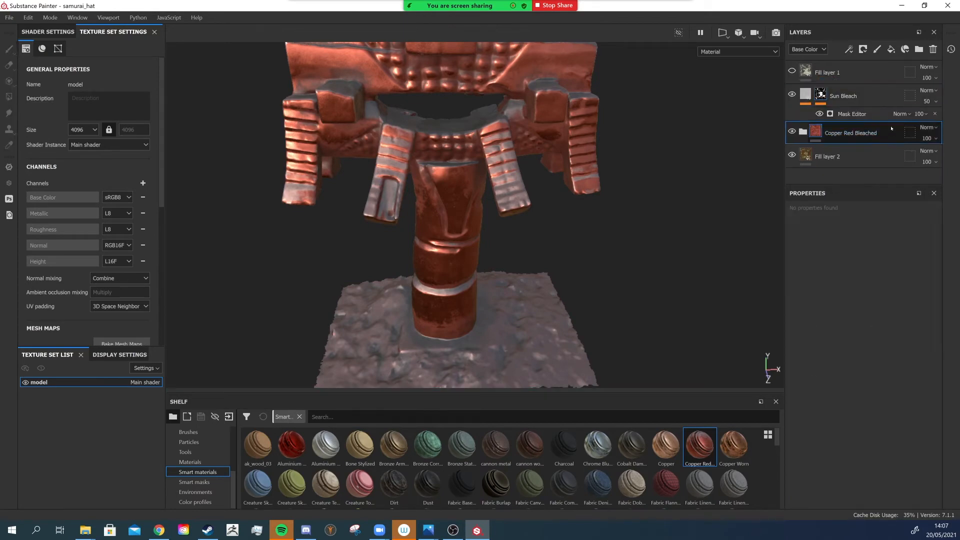
pyautogui.click(933, 48)
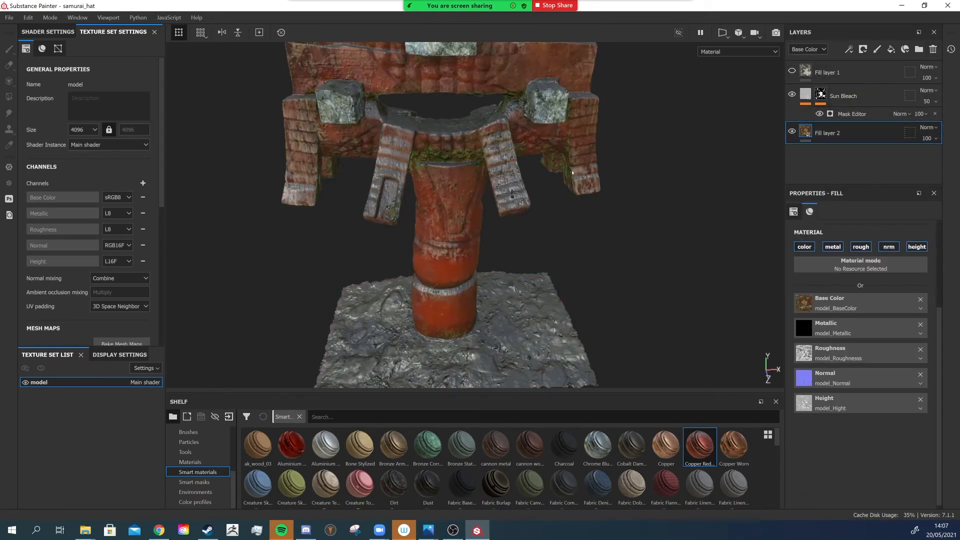
# - Set the Sun Bleach mask generator's Global Balance to 0.4 and Global Blur to about 1.24
pyautogui.keyDown('alt'); pyautogui.moveTo(573, 173); pyautogui.dragTo(522, 198); pyautogui.keyUp('alt')
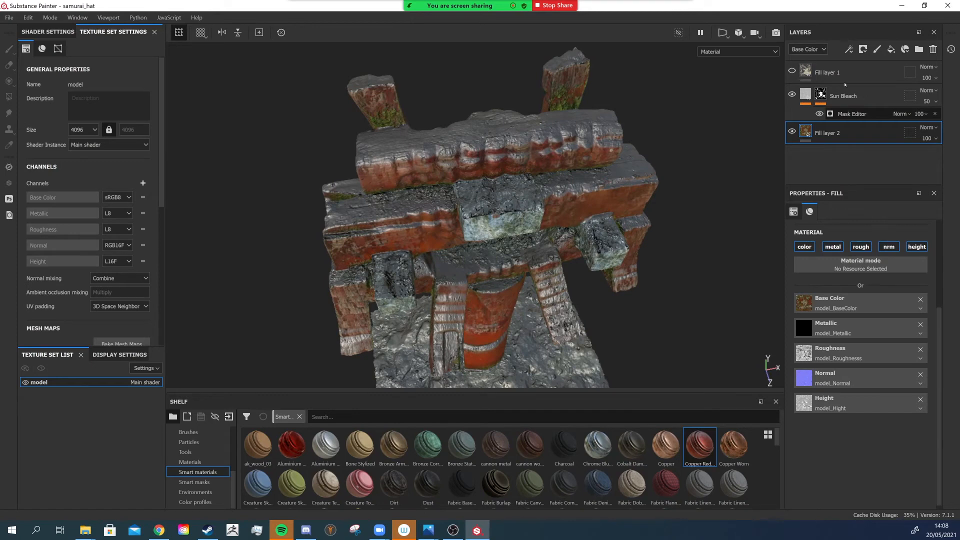
pyautogui.click(858, 114)
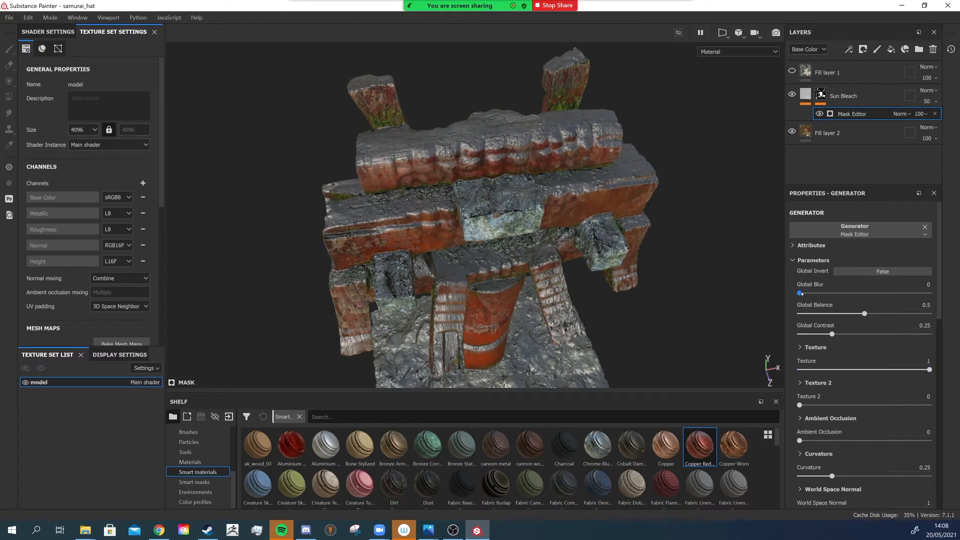
pyautogui.moveTo(800, 294)
pyautogui.mouseDown()
pyautogui.moveTo(856, 294)
pyautogui.moveTo(802, 299)
pyautogui.mouseUp()
pyautogui.moveTo(864, 314)
pyautogui.mouseDown()
pyautogui.moveTo(897, 315)
pyautogui.moveTo(852, 314)
pyautogui.mouseUp()
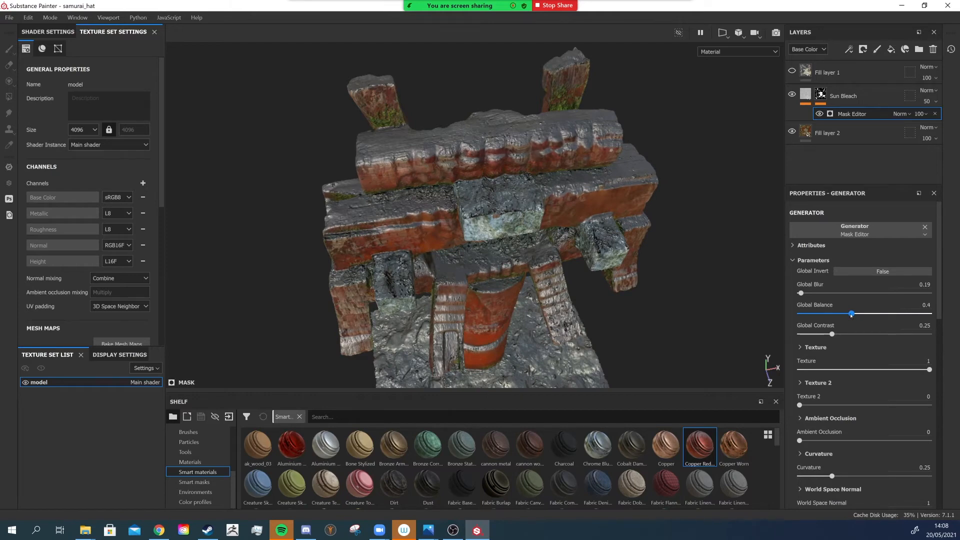
pyautogui.moveTo(801, 293); pyautogui.dragTo(809, 293)
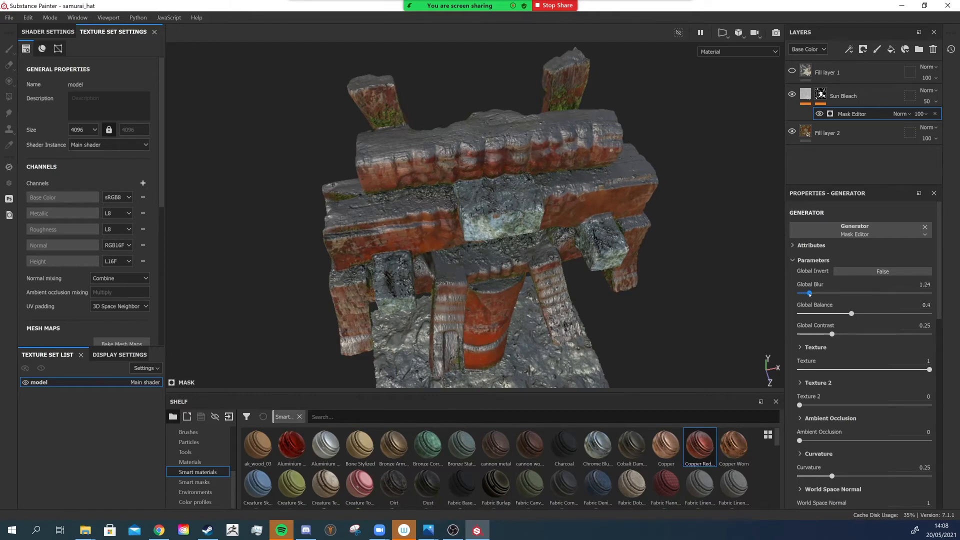
# - Open the Sun Bleach fill and disable its metallic channel
pyautogui.keyDown('alt'); pyautogui.moveTo(532, 276); pyautogui.dragTo(523, 234); pyautogui.keyUp('alt')
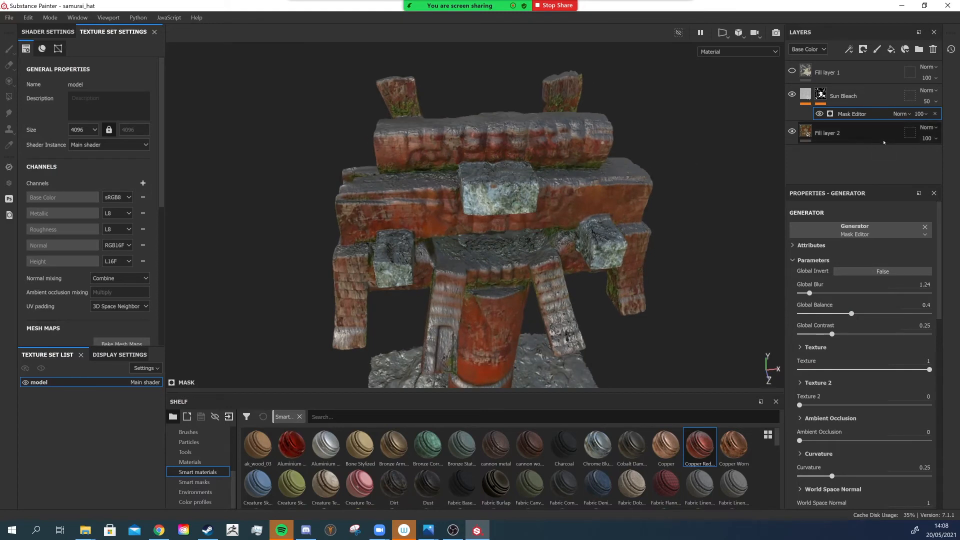
pyautogui.click(805, 95)
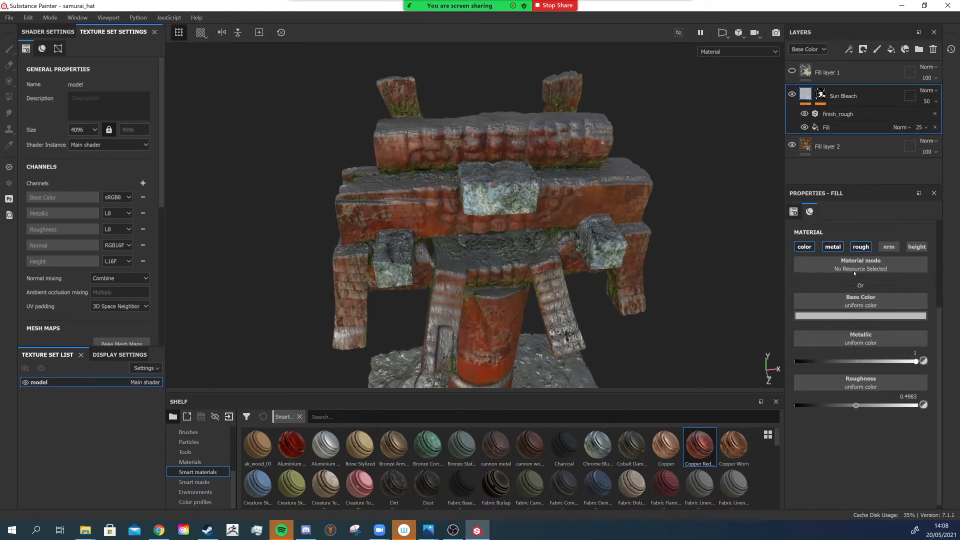
pyautogui.click(834, 247)
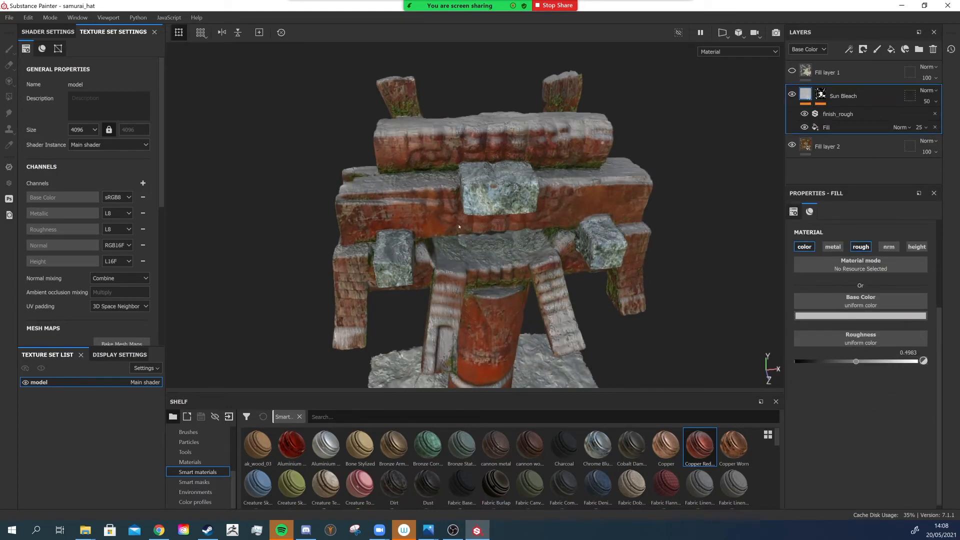
# - Set the Sun Bleach layer's base color to olive yellow 665f0d
pyautogui.keyDown('alt'); pyautogui.moveTo(529, 205); pyautogui.dragTo(491, 198); pyautogui.keyUp('alt')
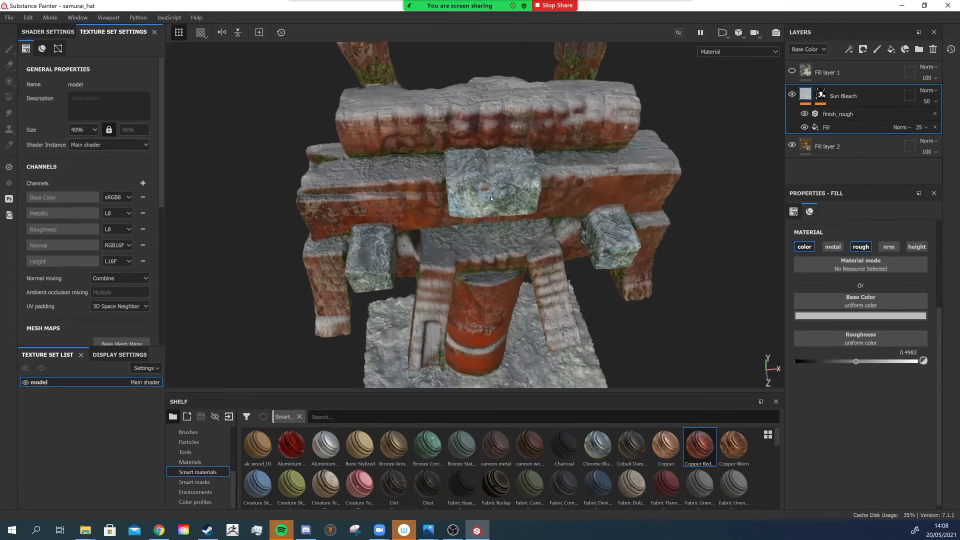
pyautogui.click(836, 316)
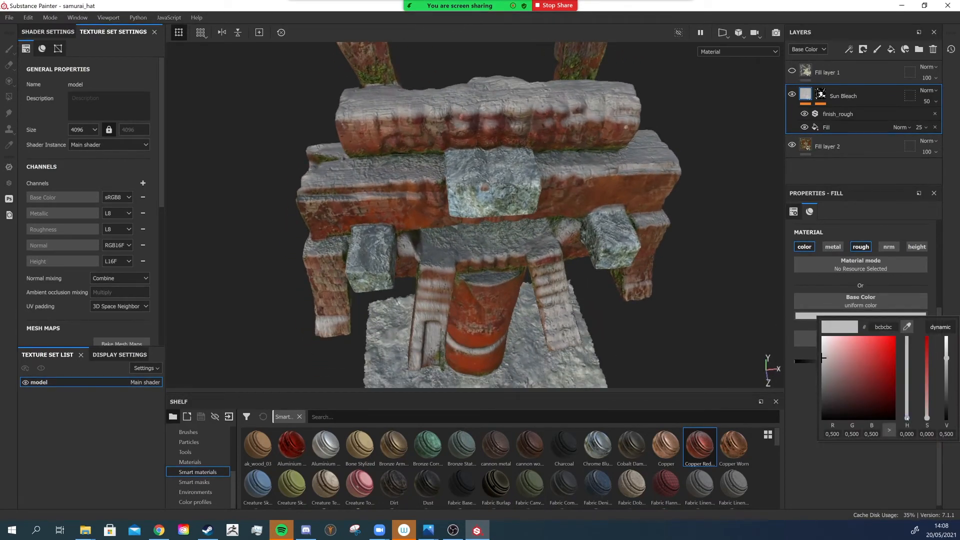
pyautogui.moveTo(907, 419); pyautogui.dragTo(881, 386)
pyautogui.click(880, 385)
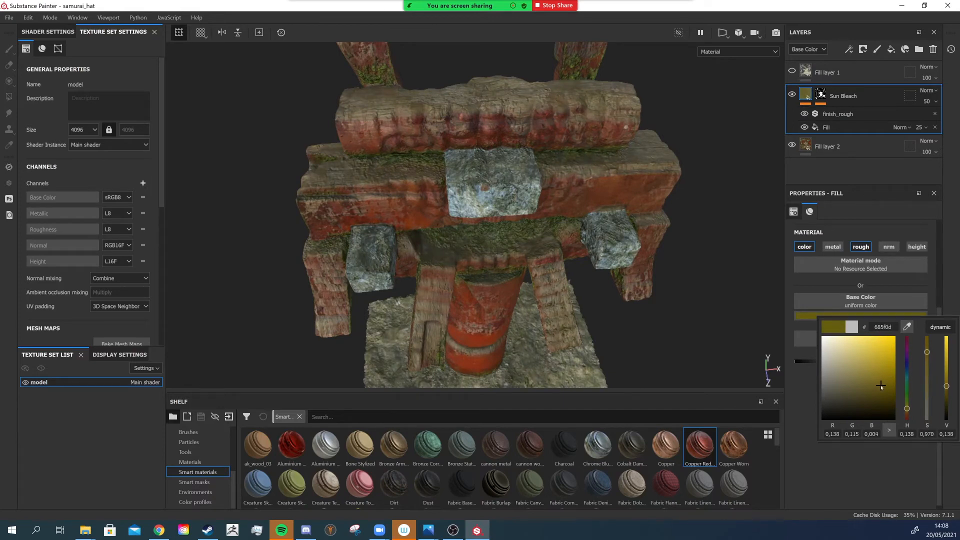
# - Try several blend modes on the Sun Bleach layer, settling on Color dodge
pyautogui.click(930, 90)
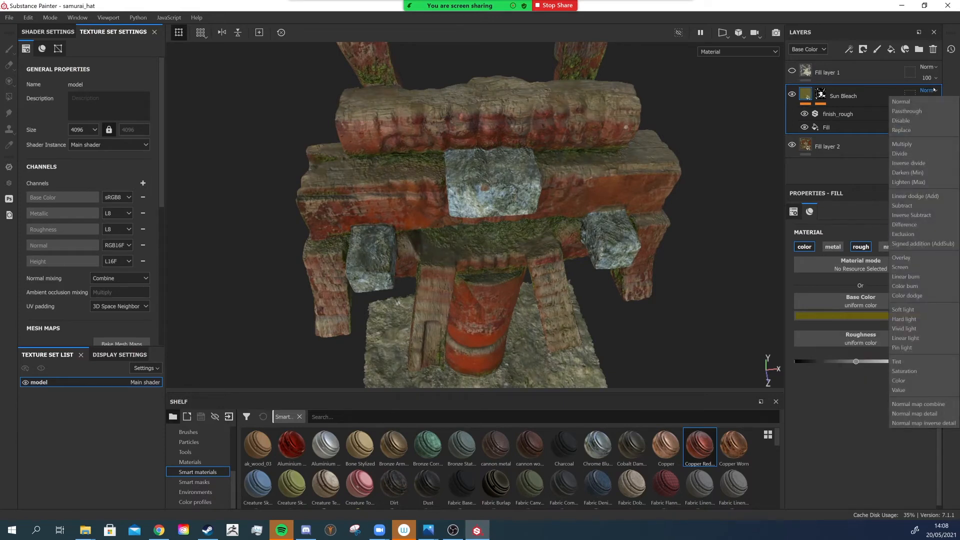
pyautogui.click(909, 258)
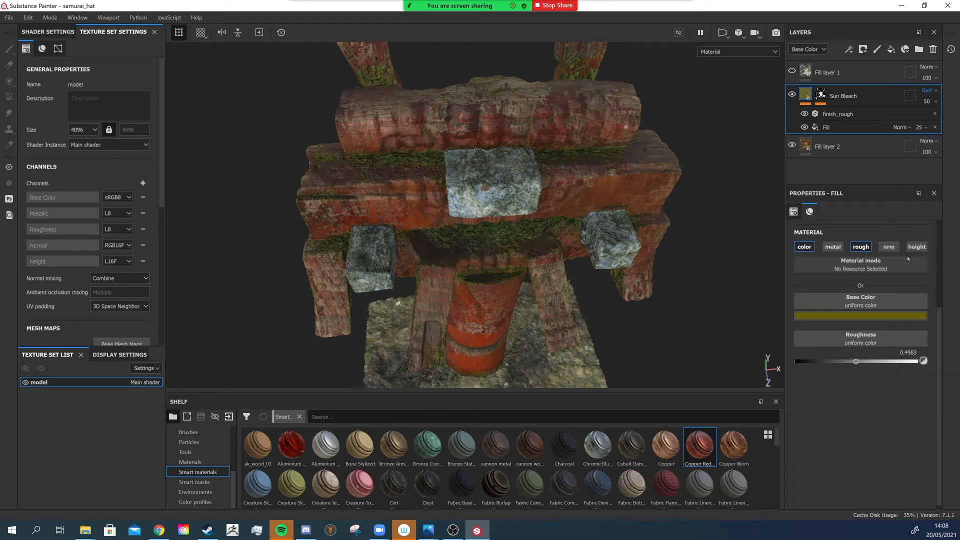
pyautogui.click(936, 91)
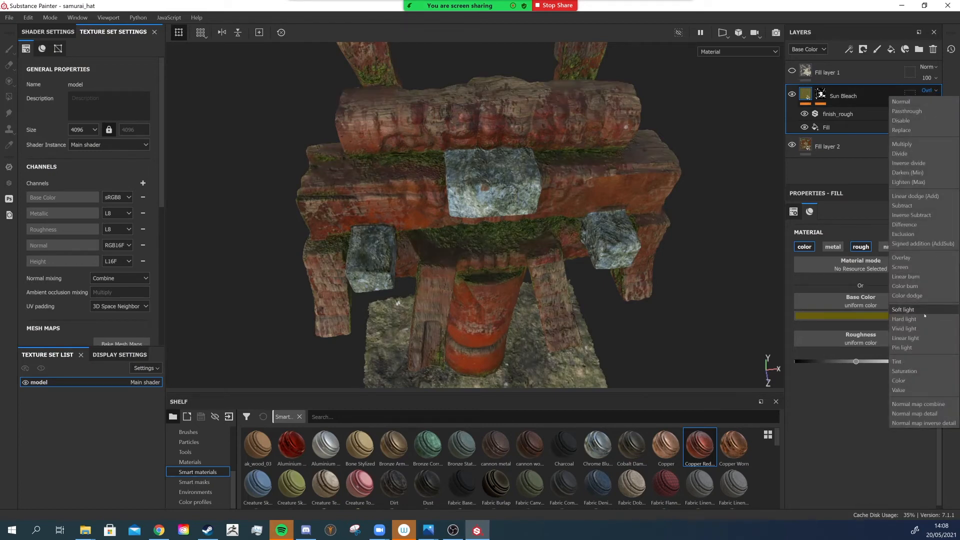
pyautogui.click(912, 310)
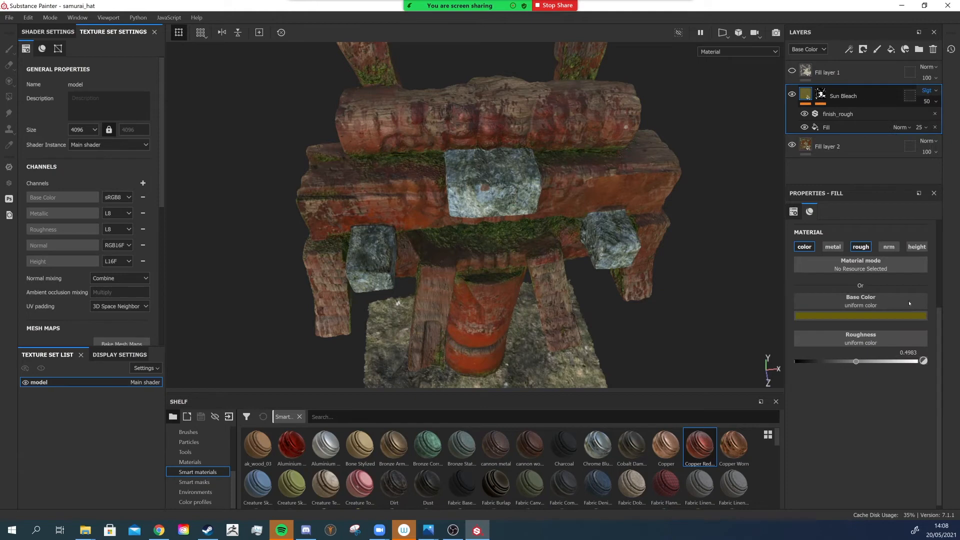
pyautogui.click(933, 90)
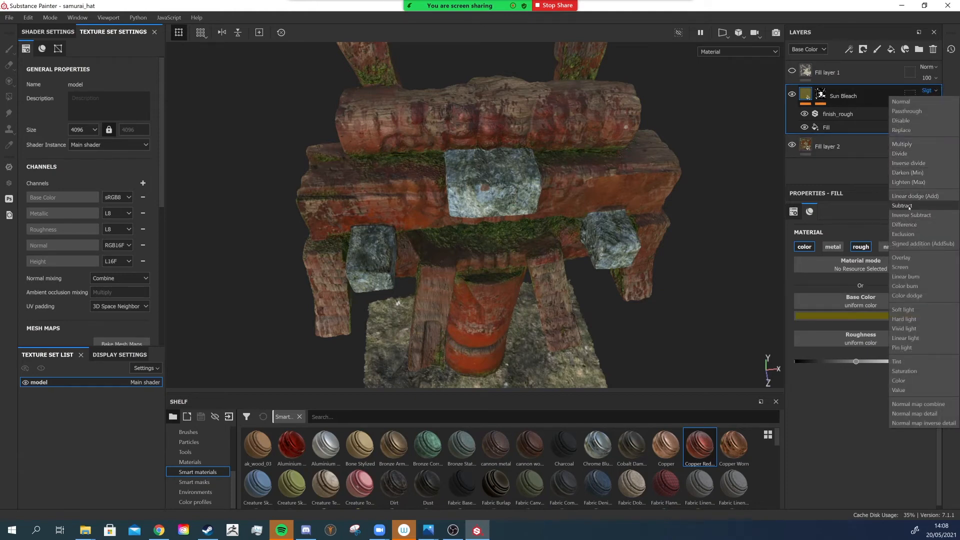
pyautogui.click(919, 206)
pyautogui.click(933, 90)
pyautogui.click(924, 233)
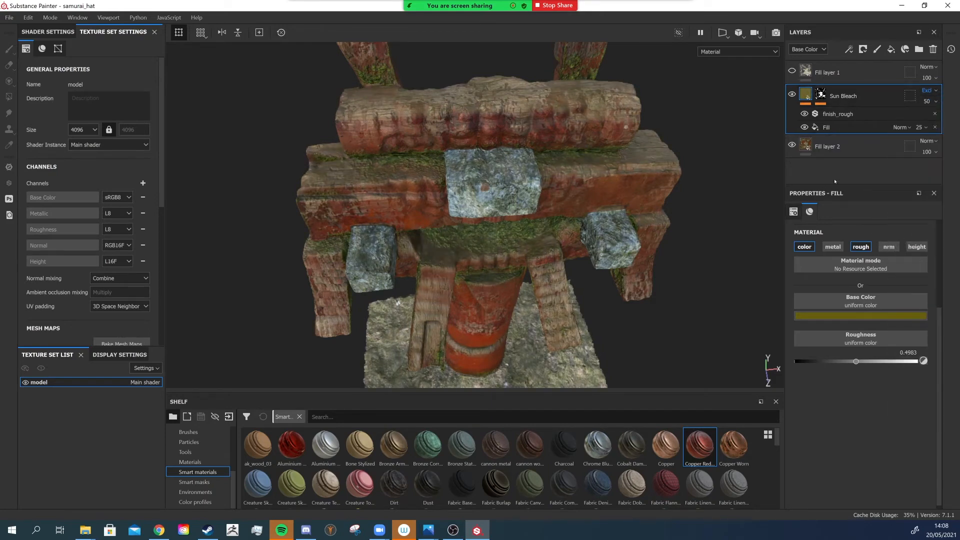
pyautogui.click(934, 90)
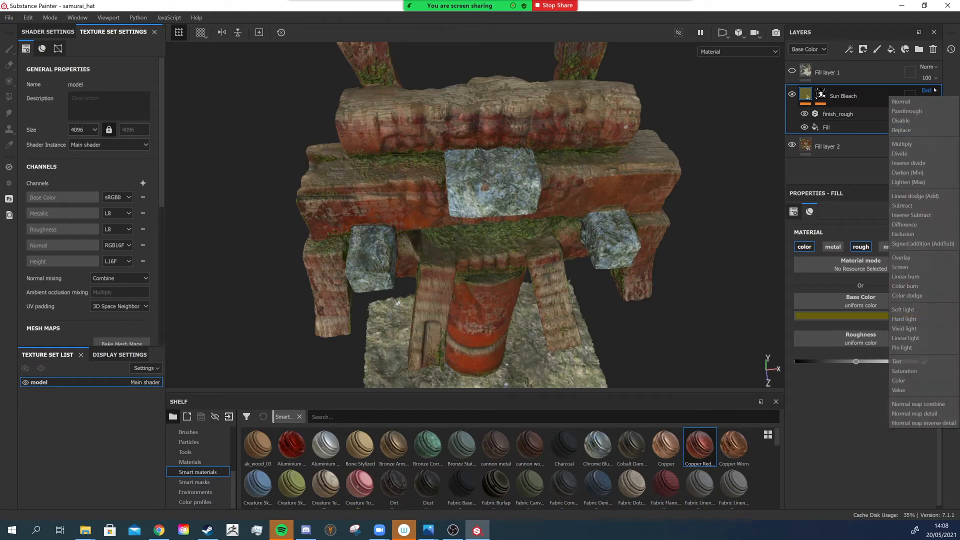
pyautogui.click(912, 296)
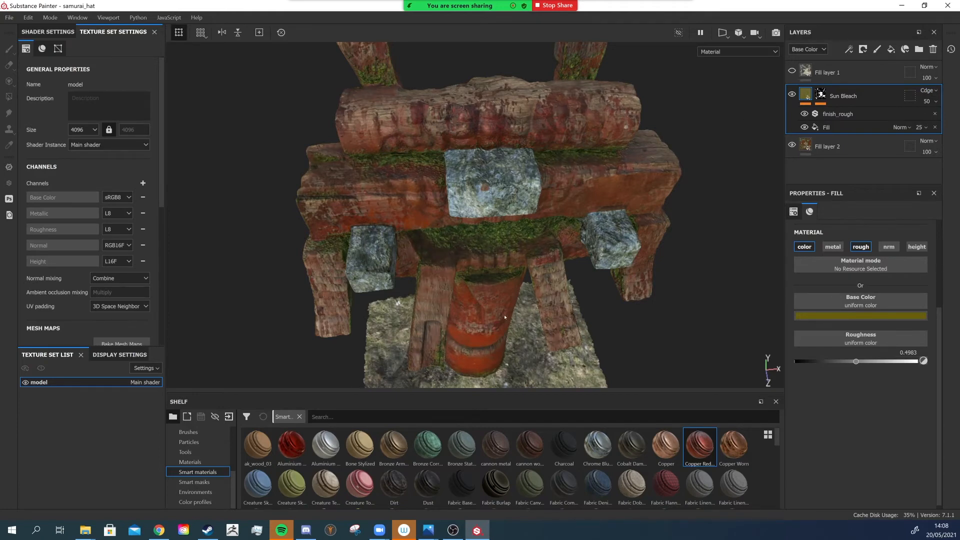
# - Orbit and zoom around the model to inspect the bleached layer effect
pyautogui.scroll(-5, 505, 317)
pyautogui.keyDown('alt'); pyautogui.moveTo(505, 317); pyautogui.dragTo(508, 280); pyautogui.keyUp('alt')
pyautogui.keyDown('alt'); pyautogui.moveTo(508, 280); pyautogui.dragTo(507, 220, button='middle'); pyautogui.keyUp('alt')
pyautogui.keyDown('alt'); pyautogui.moveTo(508, 220); pyautogui.dragTo(514, 250); pyautogui.keyUp('alt')
pyautogui.scroll(5, 514, 247)
pyautogui.keyDown('alt'); pyautogui.moveTo(525, 149); pyautogui.dragTo(505, 185); pyautogui.keyUp('alt')
pyautogui.scroll(-3, 520, 156)
pyautogui.scroll(3, 520, 155)
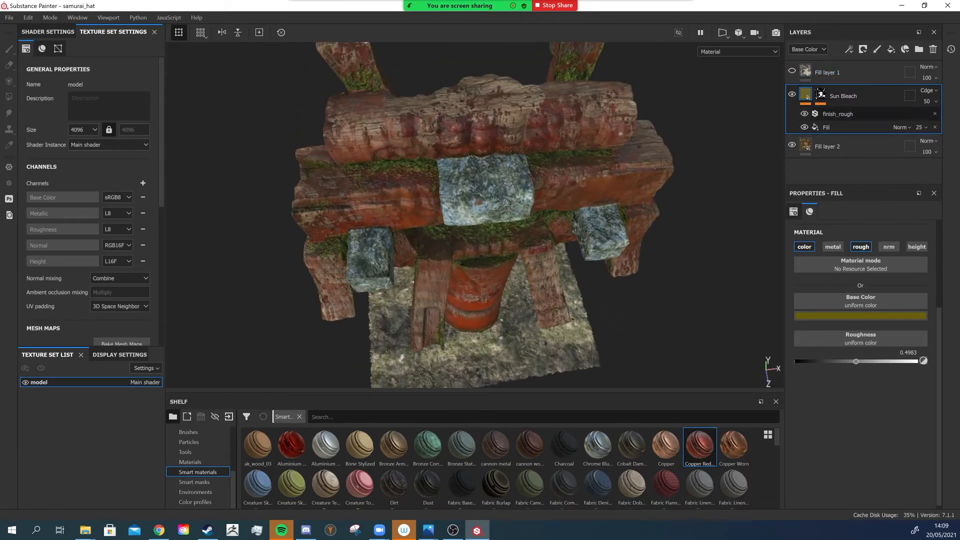
# - Select Fill layer 2 and orbit and zoom around the model to compare the textures
pyautogui.click(827, 147)
pyautogui.click(792, 95)
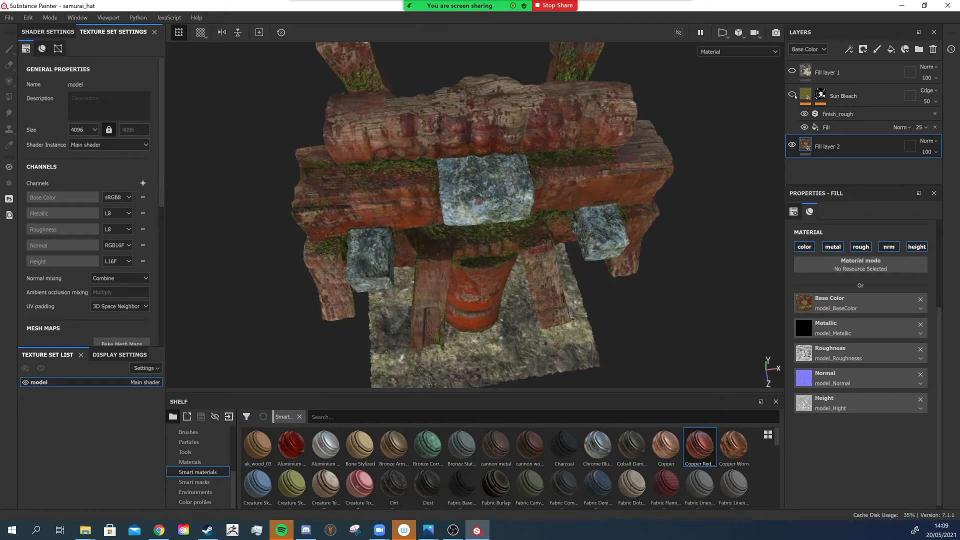
pyautogui.keyDown('alt'); pyautogui.moveTo(563, 237); pyautogui.dragTo(530, 203); pyautogui.keyUp('alt')
pyautogui.scroll(-3, 540, 216)
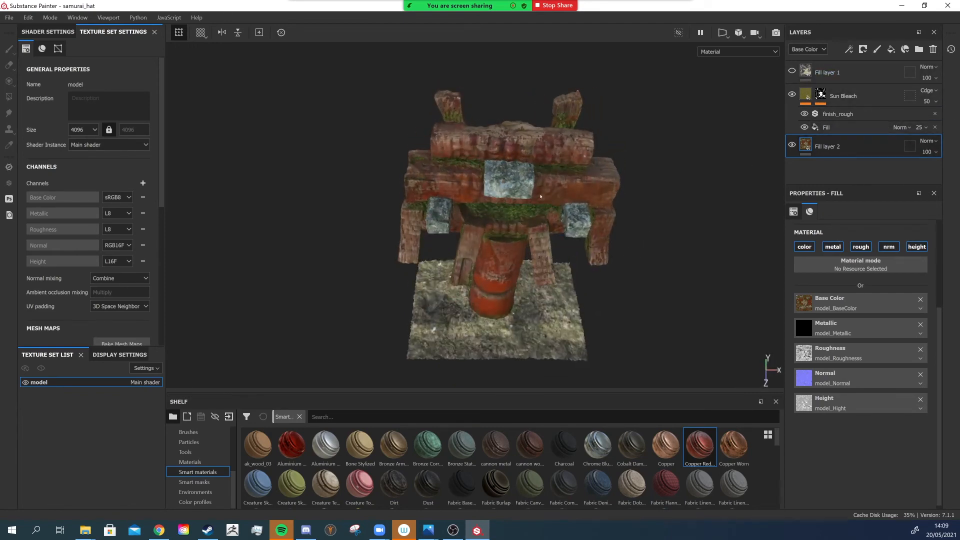
pyautogui.scroll(5, 543, 198)
pyautogui.keyDown('alt'); pyautogui.moveTo(530, 245); pyautogui.dragTo(453, 270); pyautogui.keyUp('alt')
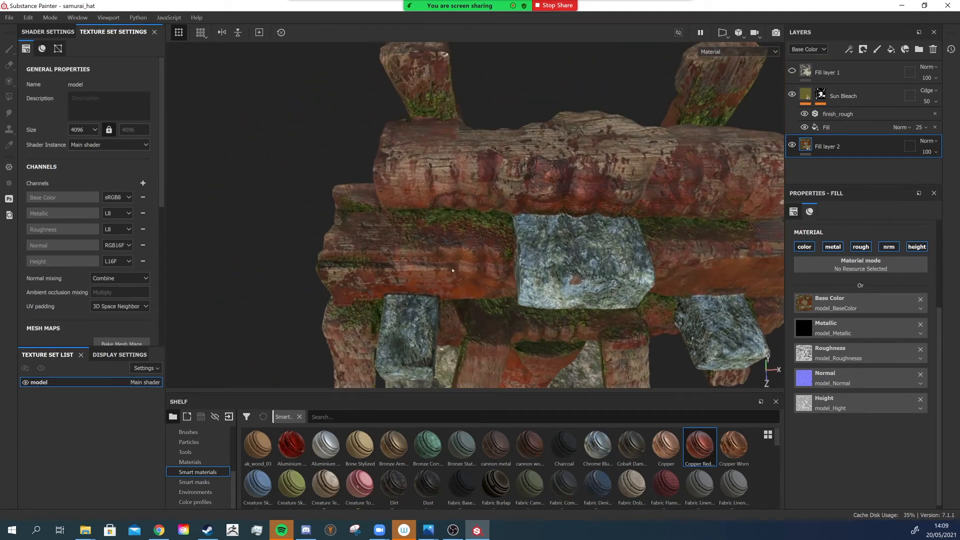
pyautogui.scroll(-3, 554, 245)
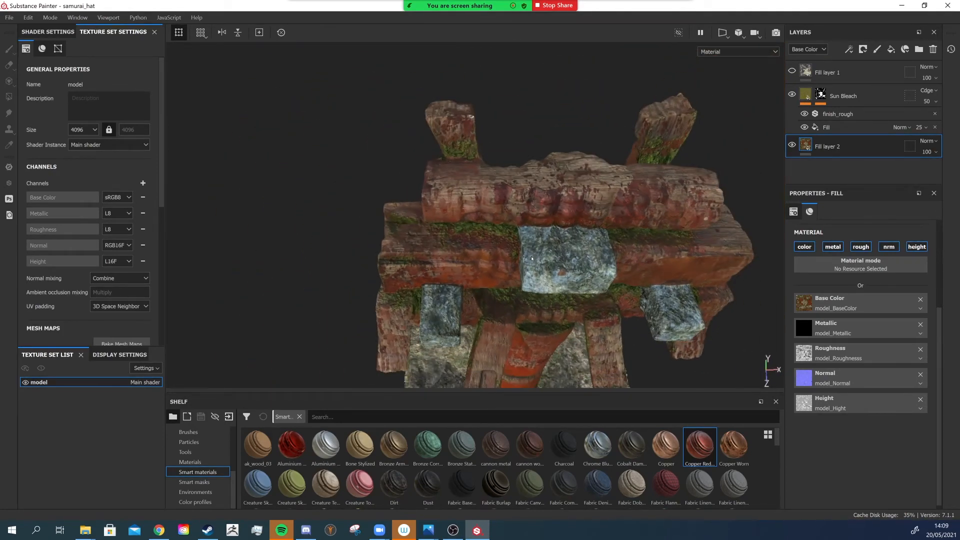
pyautogui.keyDown('alt'); pyautogui.moveTo(554, 244); pyautogui.dragTo(550, 224); pyautogui.keyUp('alt')
pyautogui.keyDown('alt'); pyautogui.moveTo(550, 224); pyautogui.dragTo(561, 103, button='middle'); pyautogui.keyUp('alt')
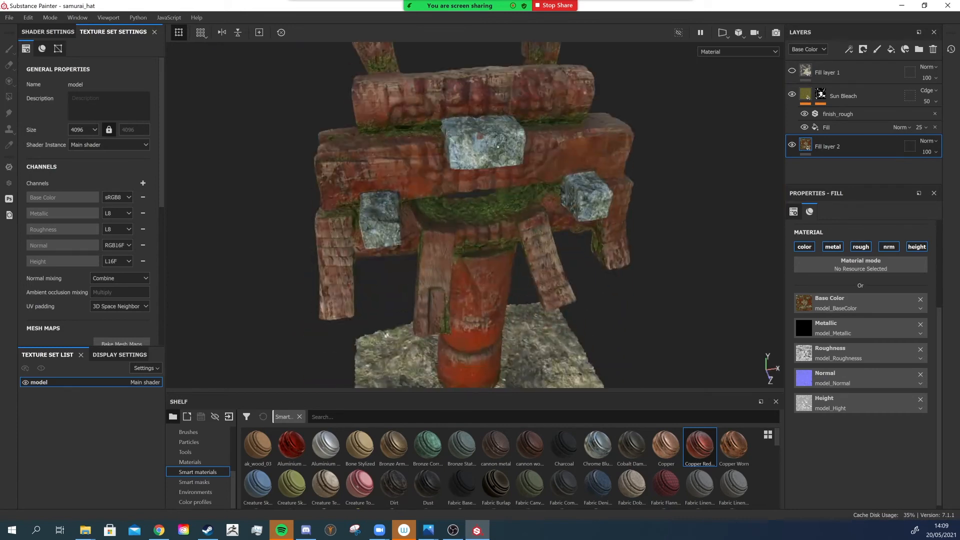
pyautogui.moveTo(515, 233)
pyautogui.keyDown('alt'); pyautogui.mouseDown()
pyautogui.moveTo(555, 213)
pyautogui.moveTo(493, 262)
pyautogui.moveTo(516, 244)
pyautogui.mouseUp(); pyautogui.keyUp('alt')
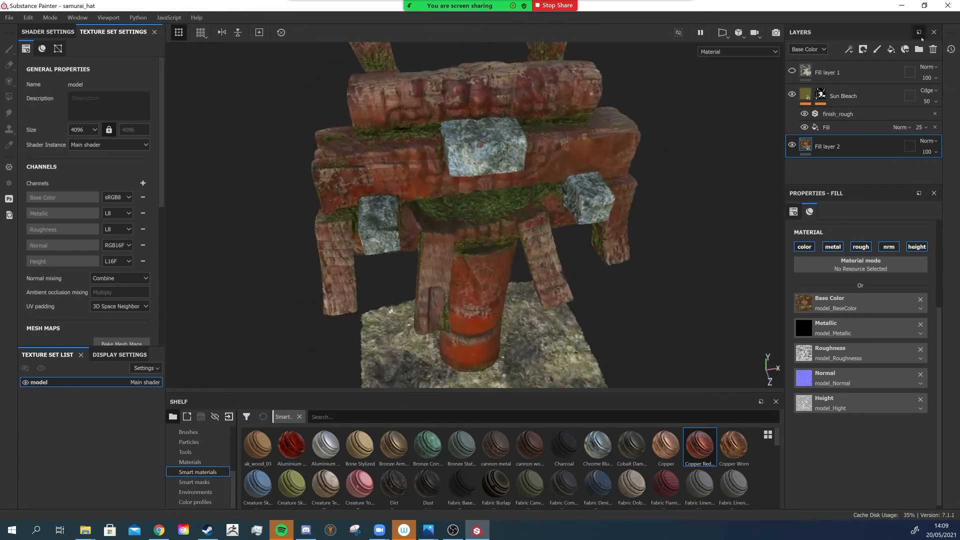
# - Add a new fill layer above Fill layer 2 and disable all channels except color
pyautogui.click(891, 49)
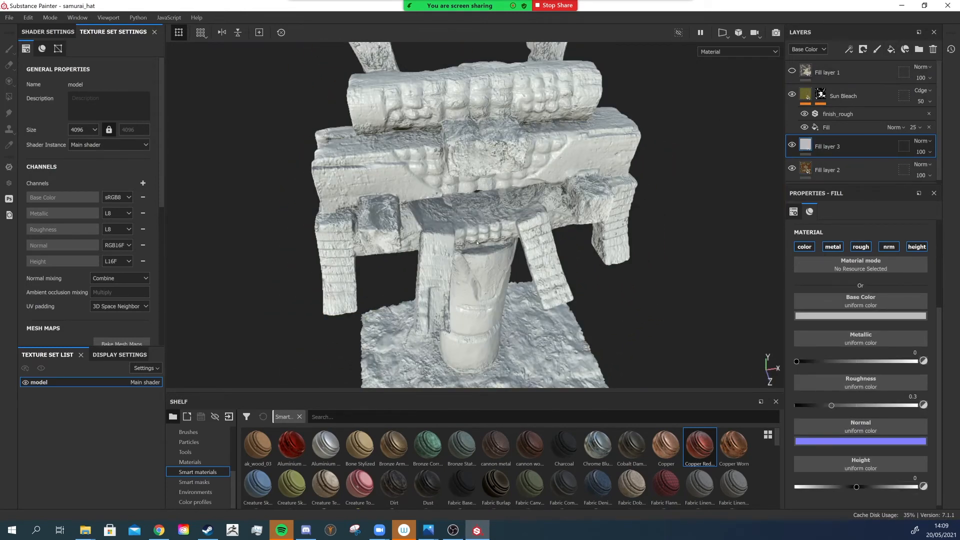
pyautogui.click(917, 247)
pyautogui.click(890, 246)
pyautogui.click(861, 247)
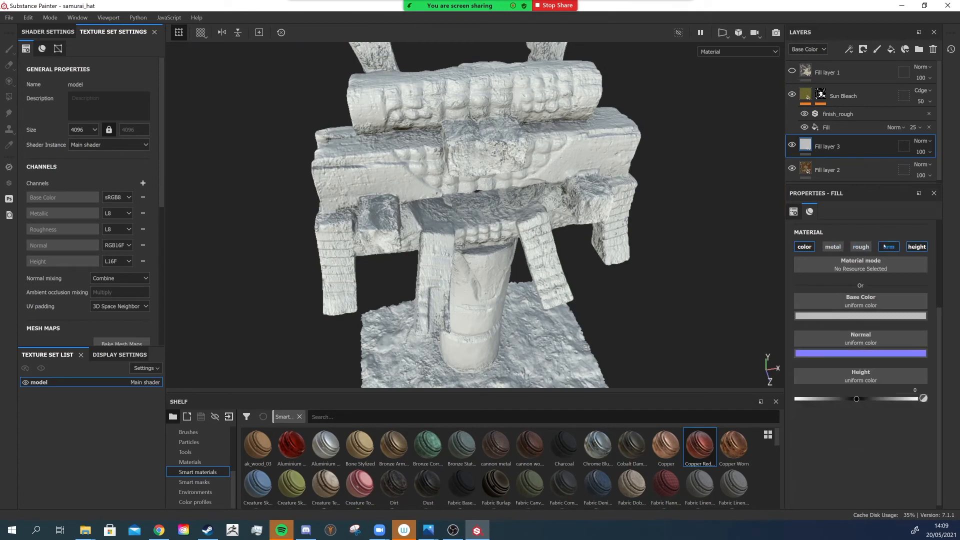
pyautogui.click(833, 247)
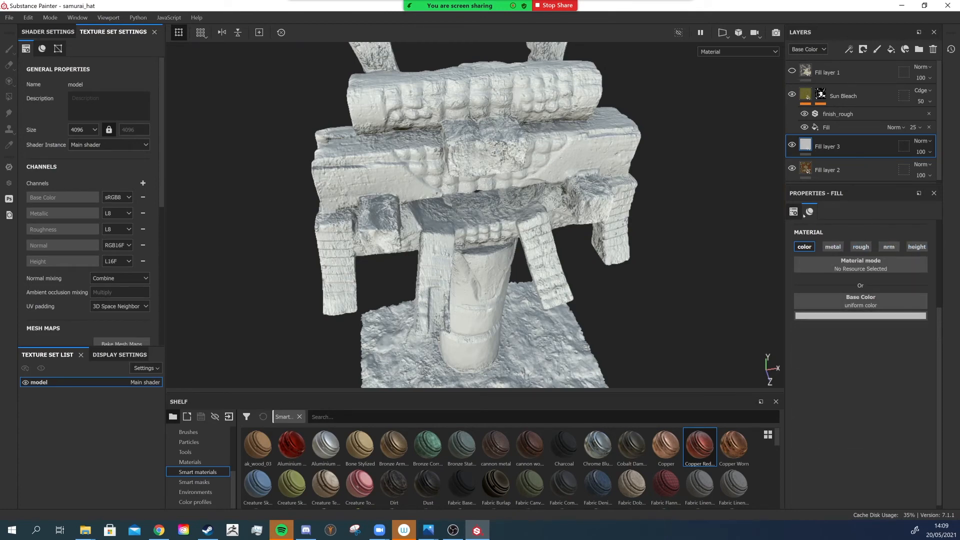
# - Add a black mask to Fill layer 3 and add a paint effect to that mask
pyautogui.rightClick(807, 143)
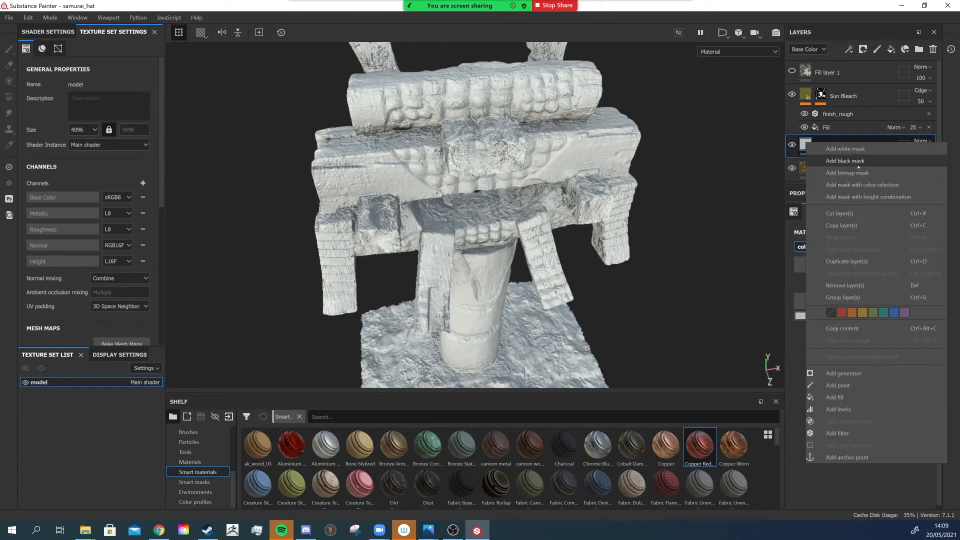
pyautogui.click(858, 162)
pyautogui.rightClick(819, 144)
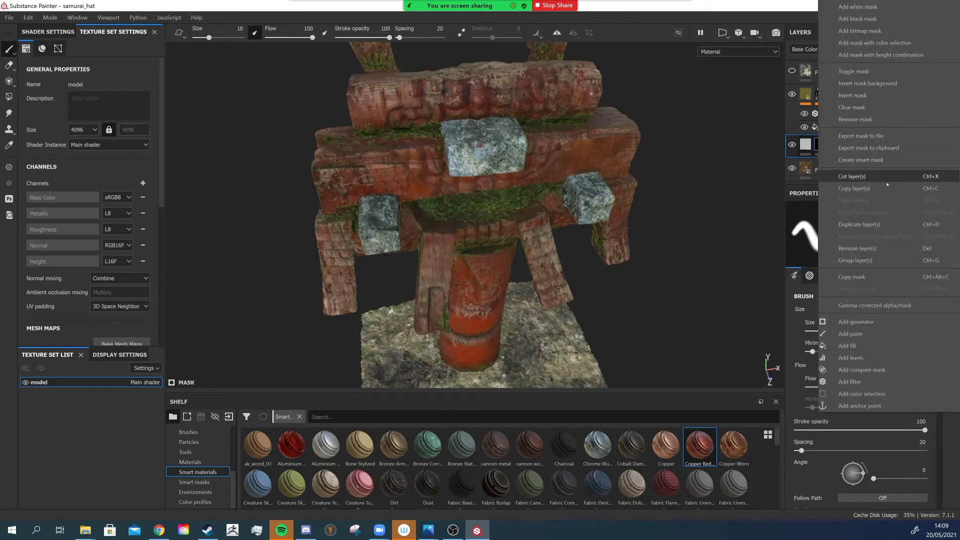
pyautogui.click(858, 335)
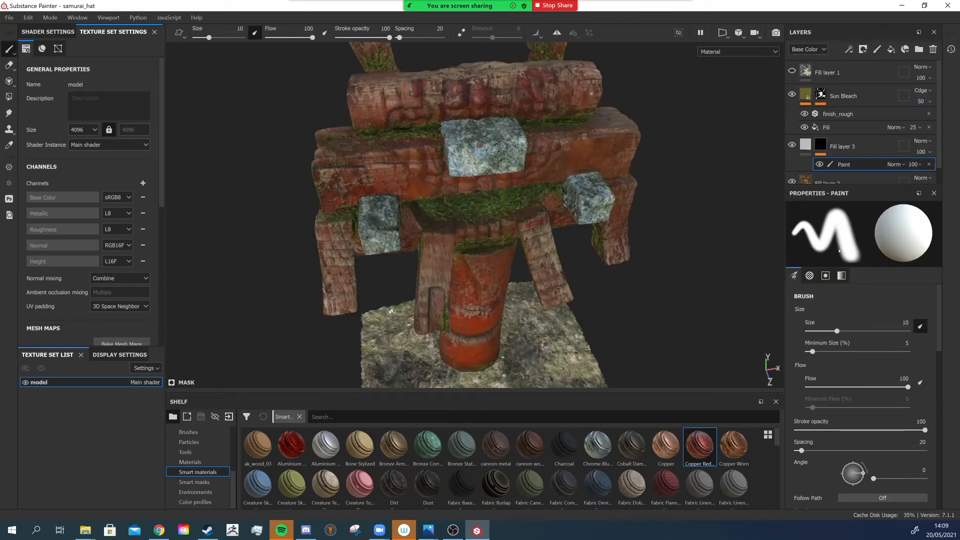
# - Search the brush alphas for drop and set the paint brush alpha to Drop Spread Small
pyautogui.scroll(5, 394, 149)
pyautogui.moveTo(392, 150)
pyautogui.keyDown('alt'); pyautogui.mouseDown()
pyautogui.moveTo(383, 225)
pyautogui.moveTo(379, 155)
pyautogui.moveTo(425, 225)
pyautogui.moveTo(357, 145)
pyautogui.moveTo(395, 175)
pyautogui.moveTo(378, 157)
pyautogui.mouseUp(); pyautogui.keyUp('alt')
pyautogui.scroll(-3, 379, 155)
pyautogui.scroll(-2, 376, 173)
pyautogui.scroll(5, 393, 168)
pyautogui.scroll(-5, 894, 455)
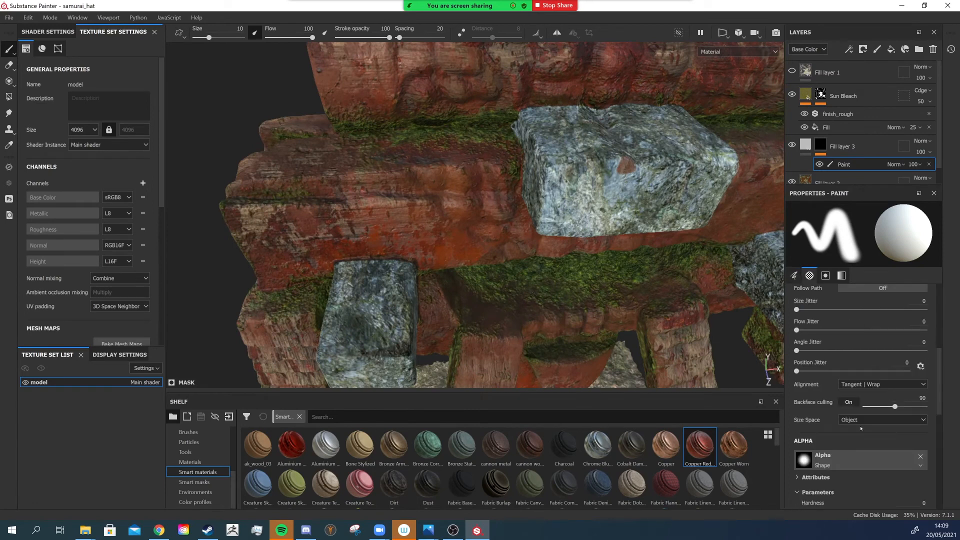
pyautogui.click(811, 451)
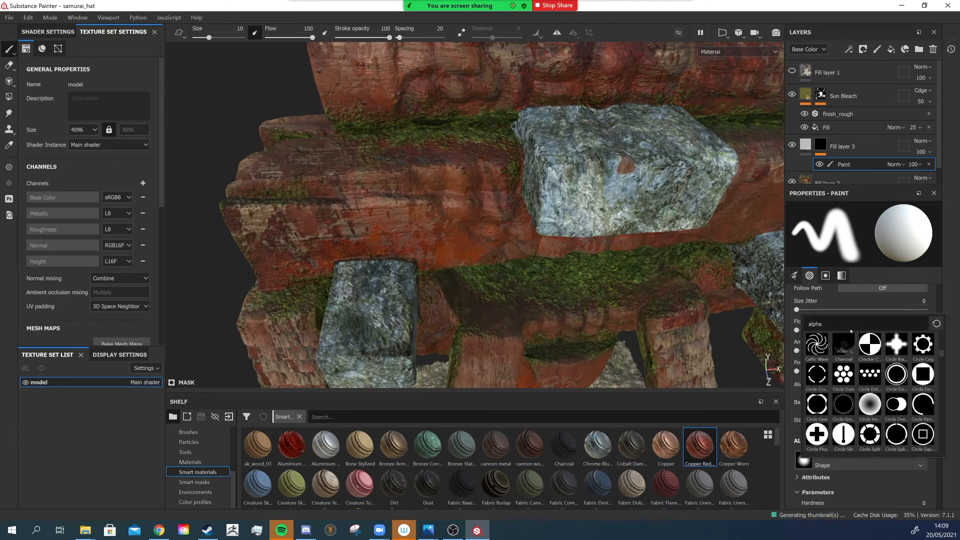
pyautogui.write('drop')
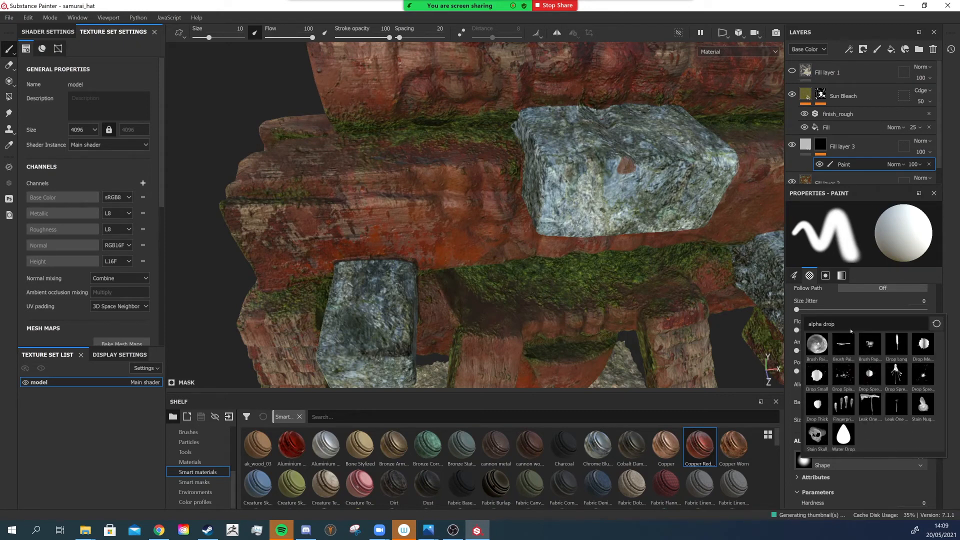
pyautogui.click(895, 378)
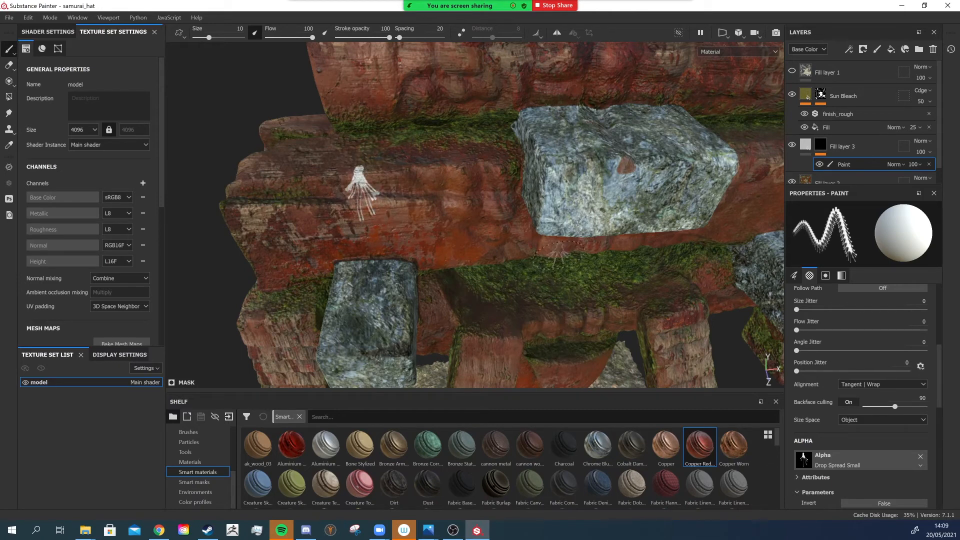
# - Undo the last action and switch the brush alpha to Drop Spread
pyautogui.hotkey('ctrl', 'z')
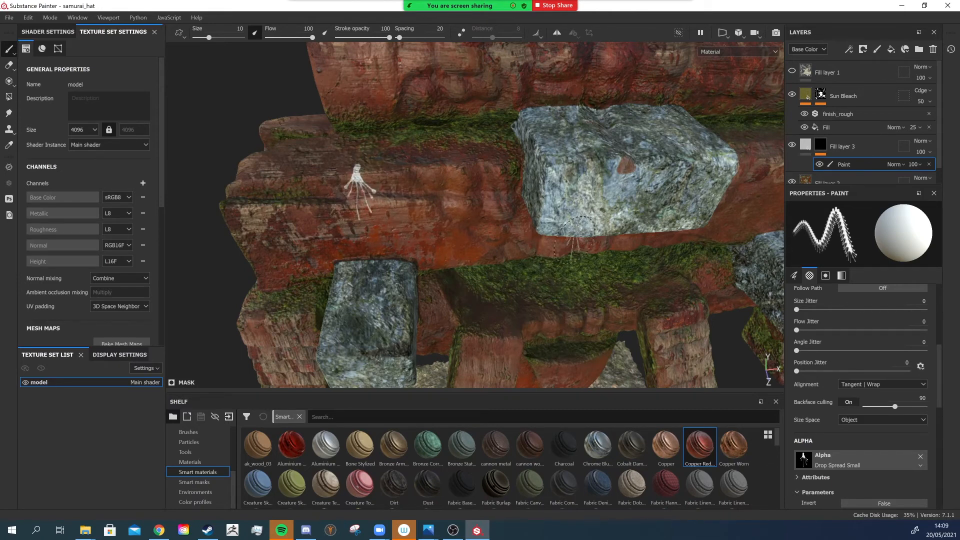
pyautogui.click(850, 458)
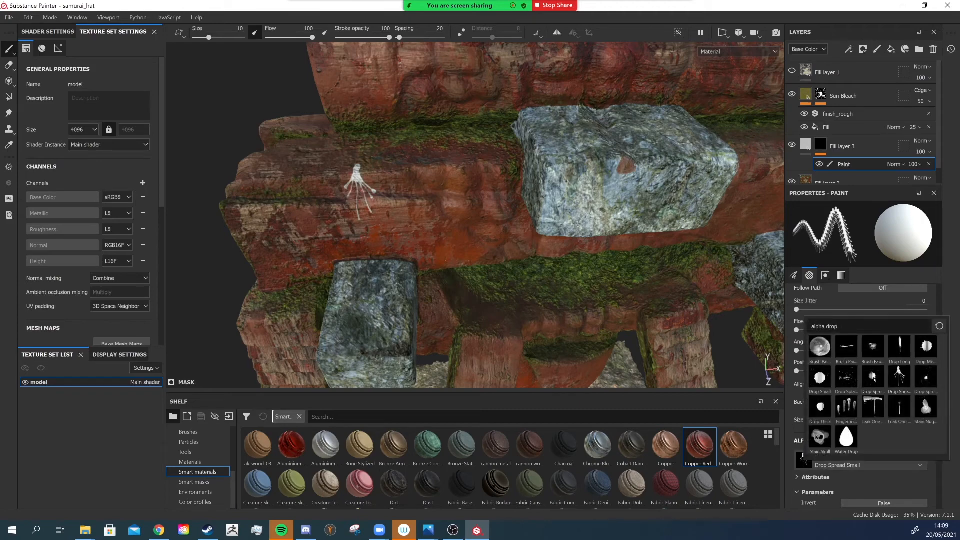
pyautogui.click(873, 378)
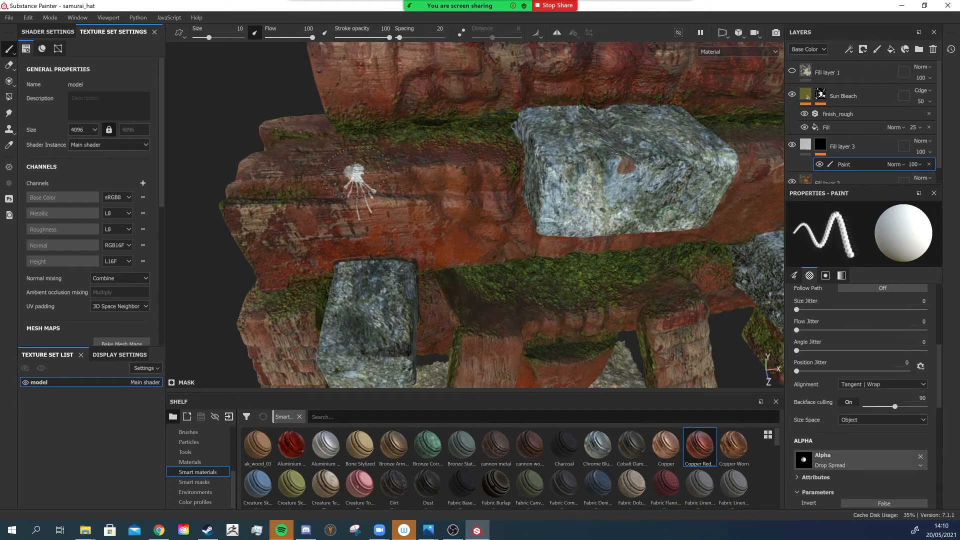
# - Switch the brush alpha back to Drop Spread Small
pyautogui.scroll(-3, 480, 206)
pyautogui.moveTo(480, 206)
pyautogui.keyDown('alt'); pyautogui.mouseDown()
pyautogui.moveTo(473, 187)
pyautogui.moveTo(475, 220)
pyautogui.mouseUp(); pyautogui.keyUp('alt')
pyautogui.keyDown('alt'); pyautogui.moveTo(670, 160); pyautogui.dragTo(515, 181, button='middle'); pyautogui.keyUp('alt')
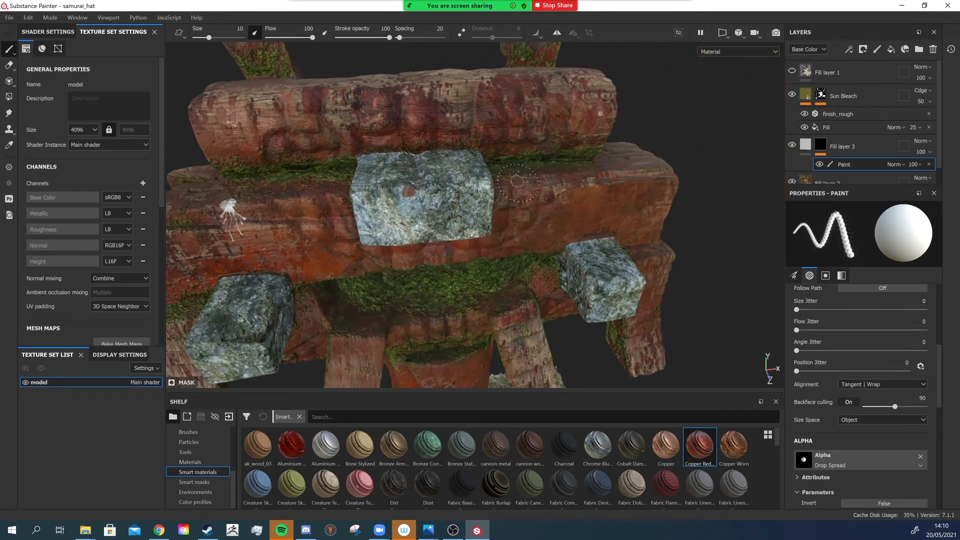
pyautogui.keyDown('alt'); pyautogui.moveTo(517, 180); pyautogui.dragTo(482, 185); pyautogui.keyUp('alt')
pyautogui.click(816, 457)
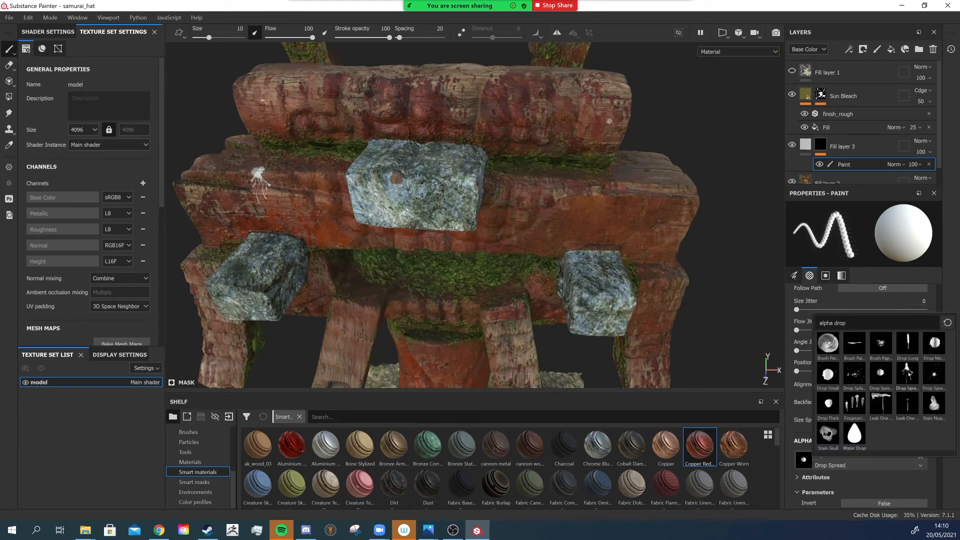
pyautogui.click(907, 374)
# - Stamp a Leak One Drop drip onto the front beam of the mask, then switch the brush alpha to Drop Small
pyautogui.click(811, 458)
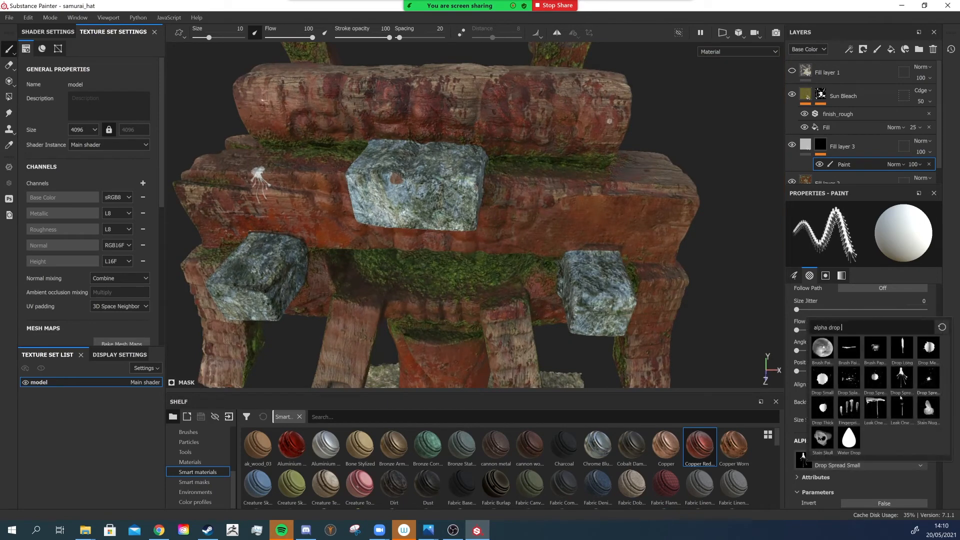
pyautogui.click(875, 407)
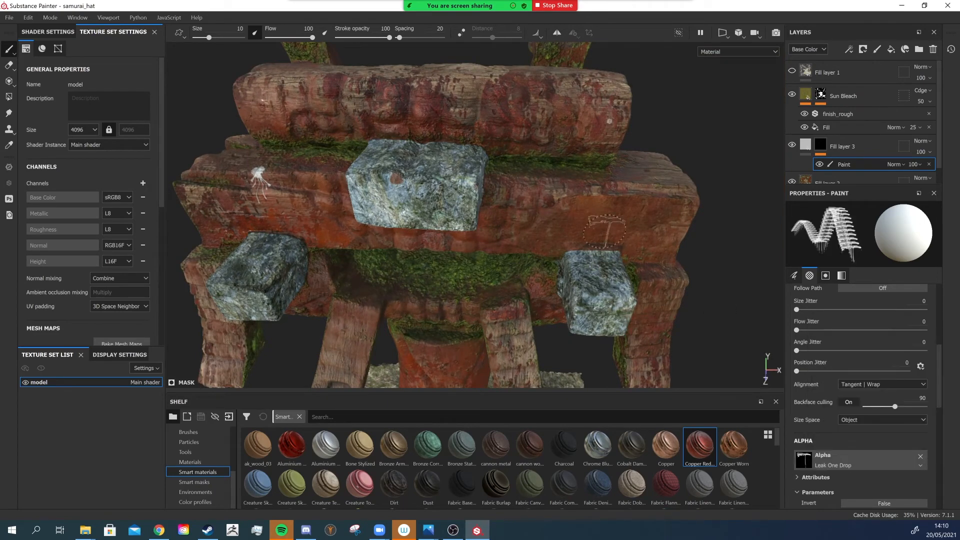
pyautogui.click(596, 207)
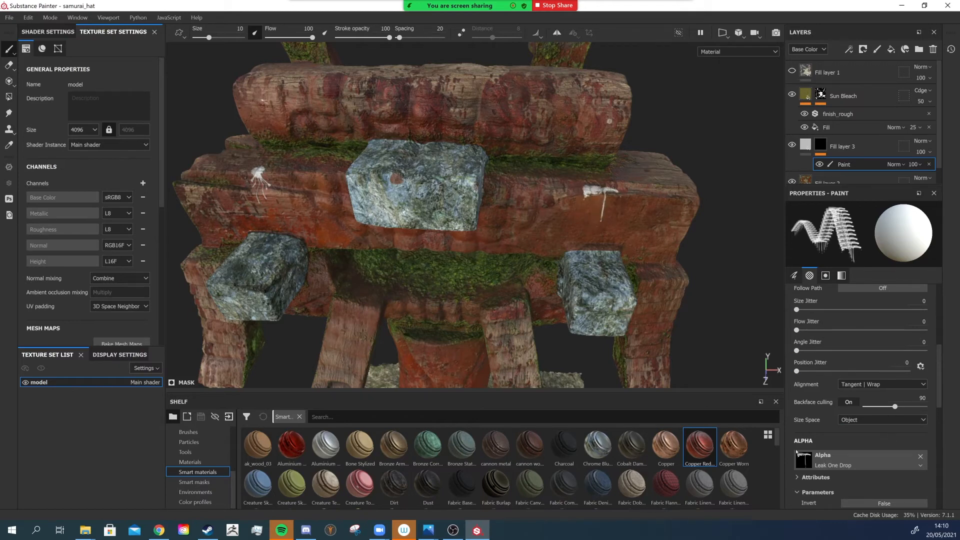
pyautogui.click(800, 455)
pyautogui.click(826, 376)
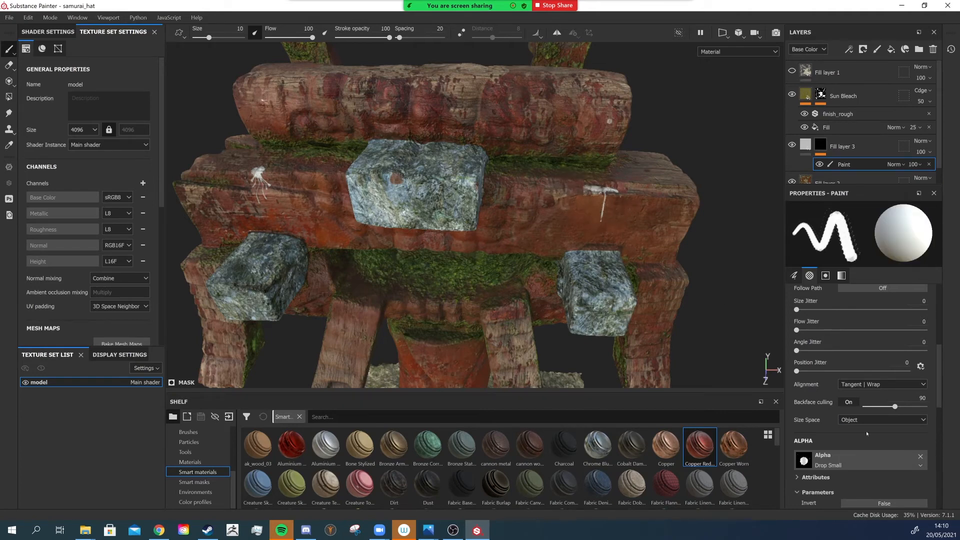
# - Switch the brush alpha to Drop Long and paint a dropping streak on the wooden beam
pyautogui.click(850, 459)
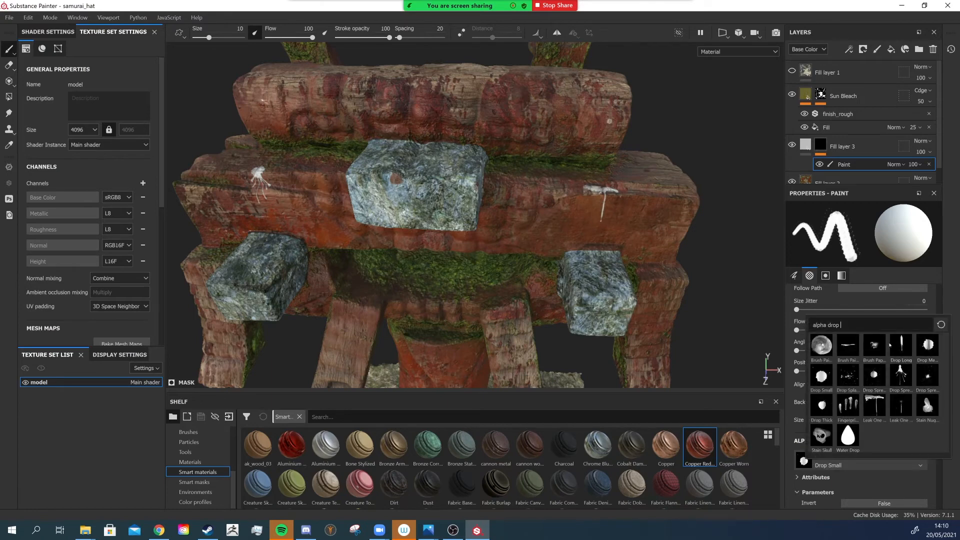
pyautogui.click(891, 344)
pyautogui.scroll(3, 228, 203)
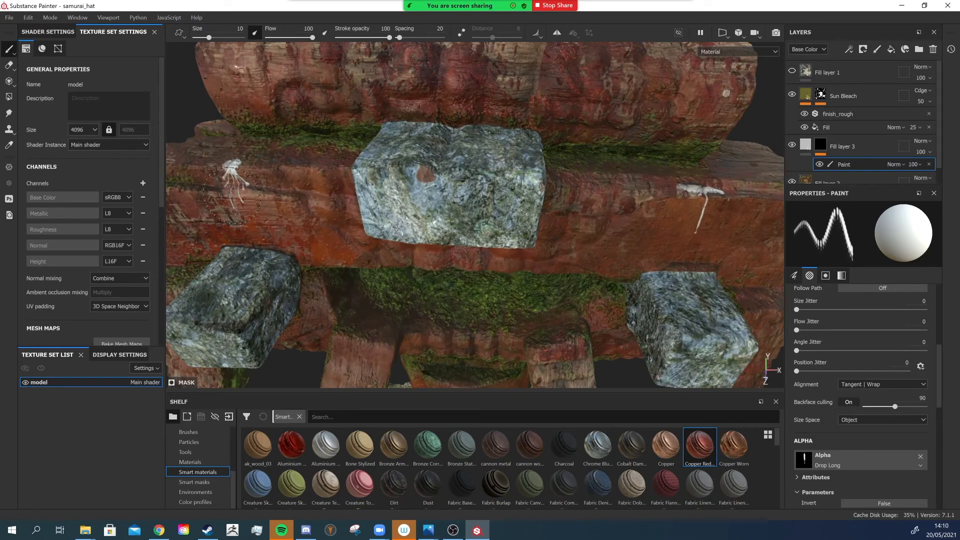
pyautogui.scroll(-6, 507, 239)
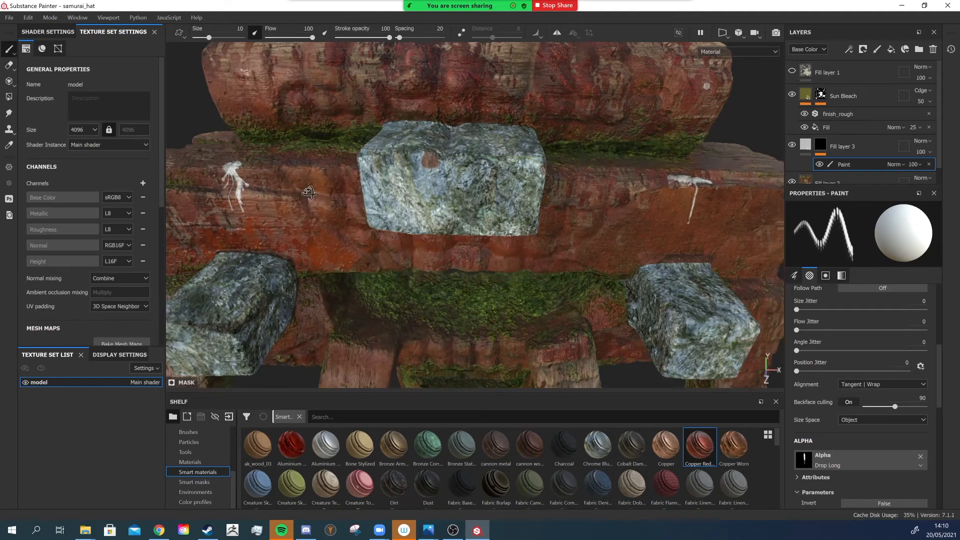
pyautogui.moveTo(510, 237)
pyautogui.keyDown('alt'); pyautogui.mouseDown()
pyautogui.moveTo(488, 235)
pyautogui.moveTo(505, 239)
pyautogui.mouseUp(); pyautogui.keyUp('alt')
# - Switch the brush alpha to Drop Spread and paint a splat on the lower wooden frame
pyautogui.scroll(3, 488, 236)
pyautogui.click(803, 459)
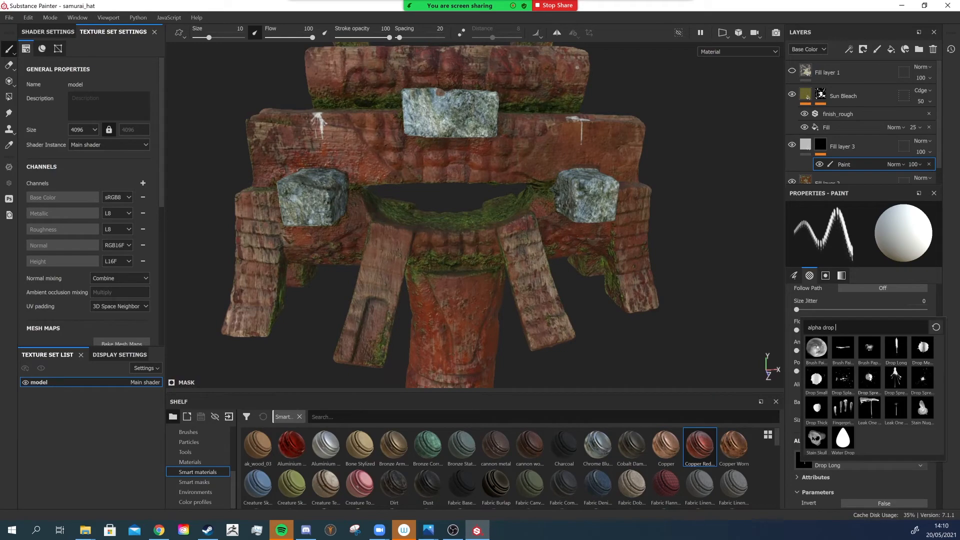
pyautogui.click(865, 379)
pyautogui.keyDown('alt'); pyautogui.moveTo(448, 274); pyautogui.dragTo(462, 270); pyautogui.keyUp('alt')
# - Paint a Drop Spread splat on top of the left post and undo it
pyautogui.scroll(4, 476, 250)
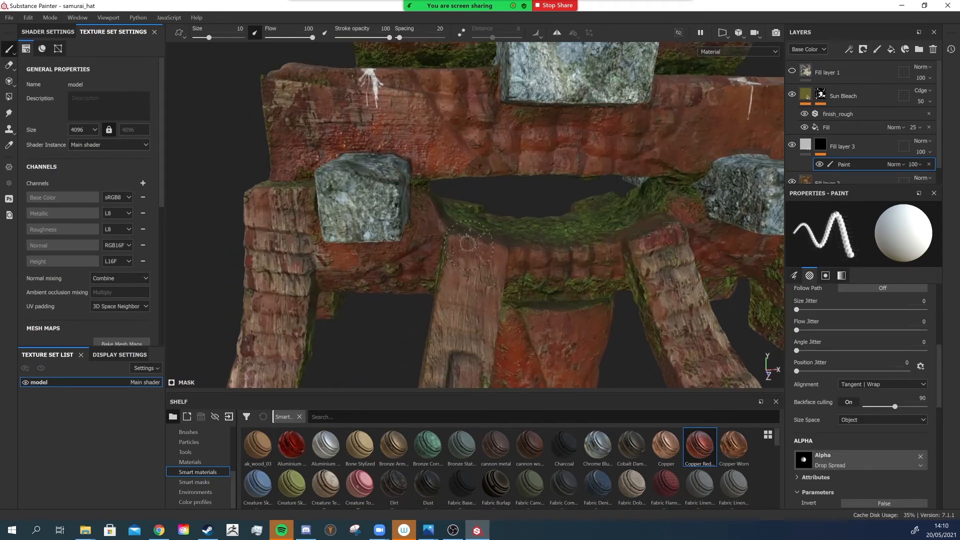
pyautogui.moveTo(518, 253)
pyautogui.keyDown('alt'); pyautogui.mouseDown()
pyautogui.moveTo(556, 273)
pyautogui.moveTo(548, 260)
pyautogui.moveTo(616, 304)
pyautogui.moveTo(481, 197)
pyautogui.moveTo(450, 225)
pyautogui.moveTo(480, 200)
pyautogui.moveTo(639, 162)
pyautogui.moveTo(354, 157)
pyautogui.mouseUp(); pyautogui.keyUp('alt')
pyautogui.scroll(-4, 565, 255)
pyautogui.scroll(3, 346, 166)
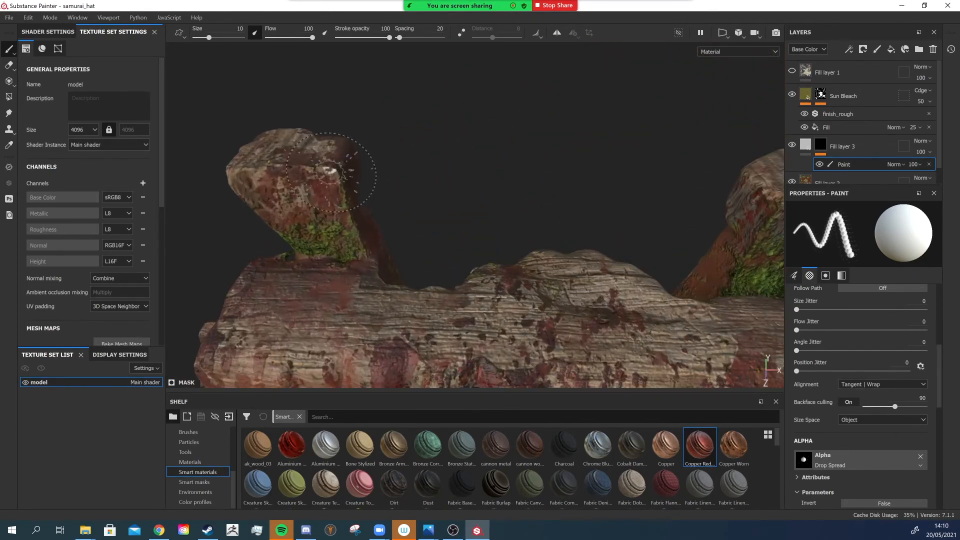
pyautogui.click(330, 170)
pyautogui.keyDown('alt'); pyautogui.moveTo(456, 170); pyautogui.dragTo(412, 204); pyautogui.keyUp('alt')
pyautogui.scroll(-4, 411, 204)
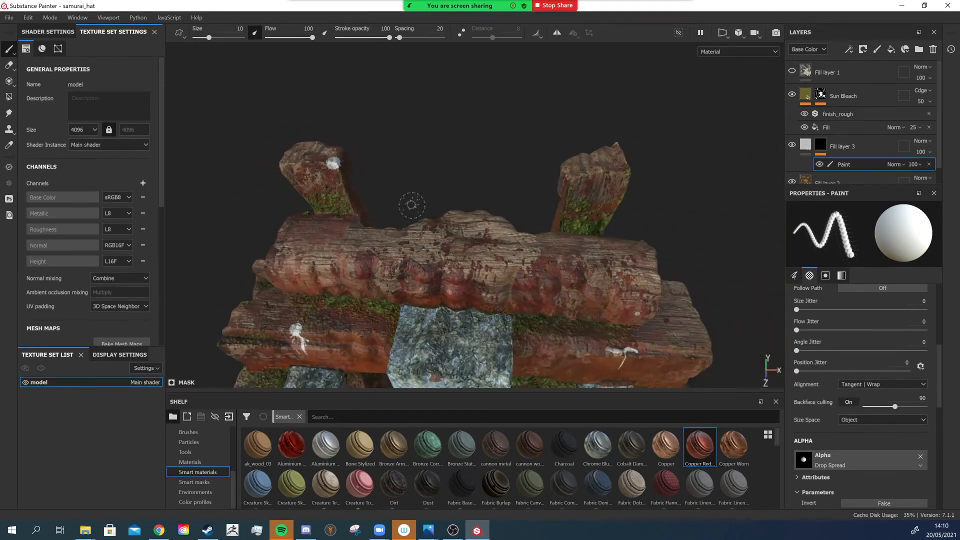
pyautogui.hotkey('ctrl', 'z')
# - Switch the alpha to Drop Spread Small and paint a dropping on top of the left post
pyautogui.click(803, 458)
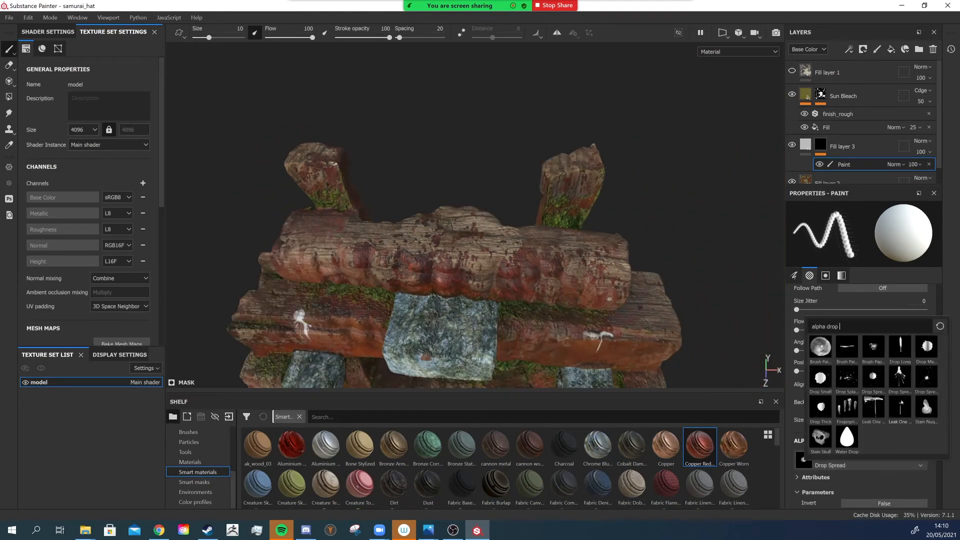
pyautogui.click(901, 378)
pyautogui.scroll(3, 354, 161)
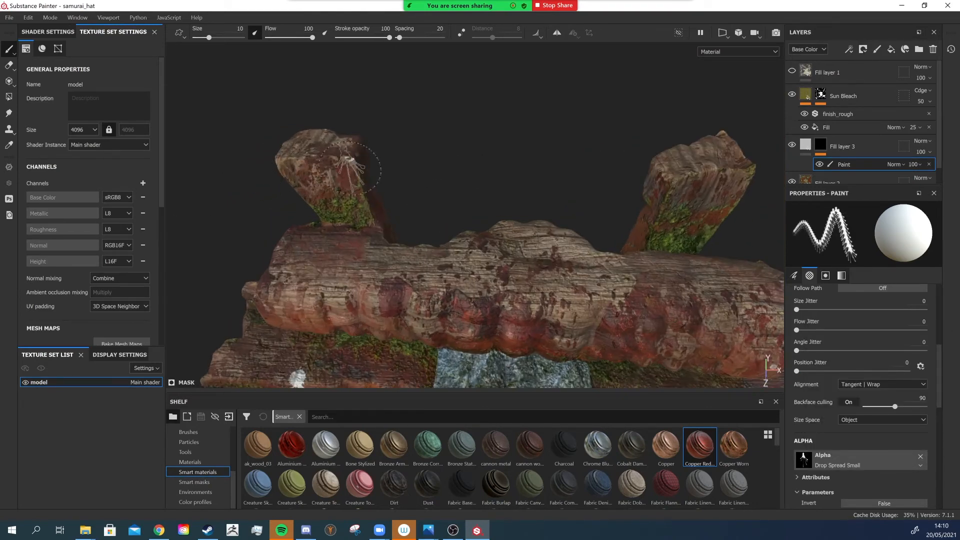
pyautogui.scroll(-3, 459, 225)
pyautogui.keyDown('alt'); pyautogui.moveTo(408, 217); pyautogui.dragTo(408, 190); pyautogui.keyUp('alt')
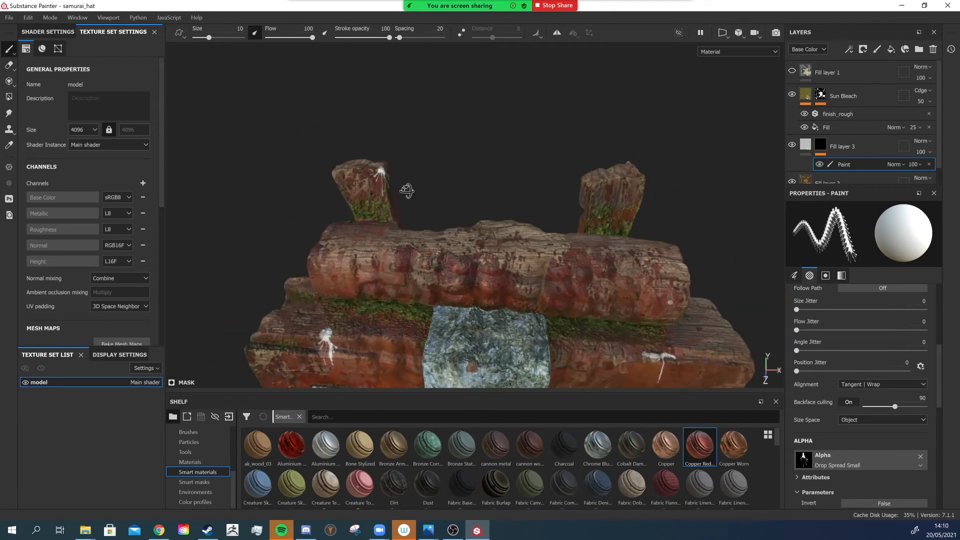
# - Orbit around the posts to inspect the painted droppings from several angles
pyautogui.scroll(4, 401, 186)
pyautogui.moveTo(380, 175); pyautogui.dragTo(456, 300, button='middle')
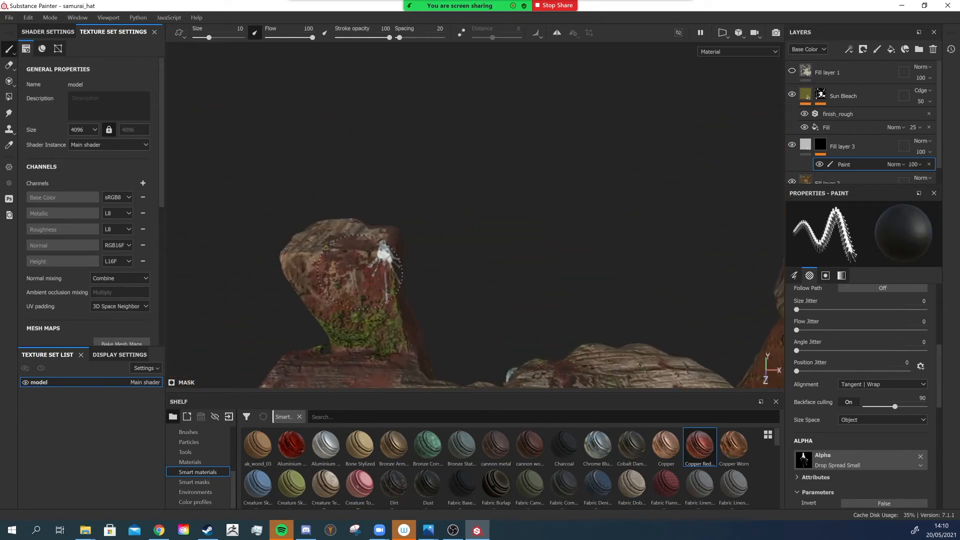
pyautogui.keyDown('alt'); pyautogui.moveTo(406, 272); pyautogui.dragTo(442, 205); pyautogui.keyUp('alt')
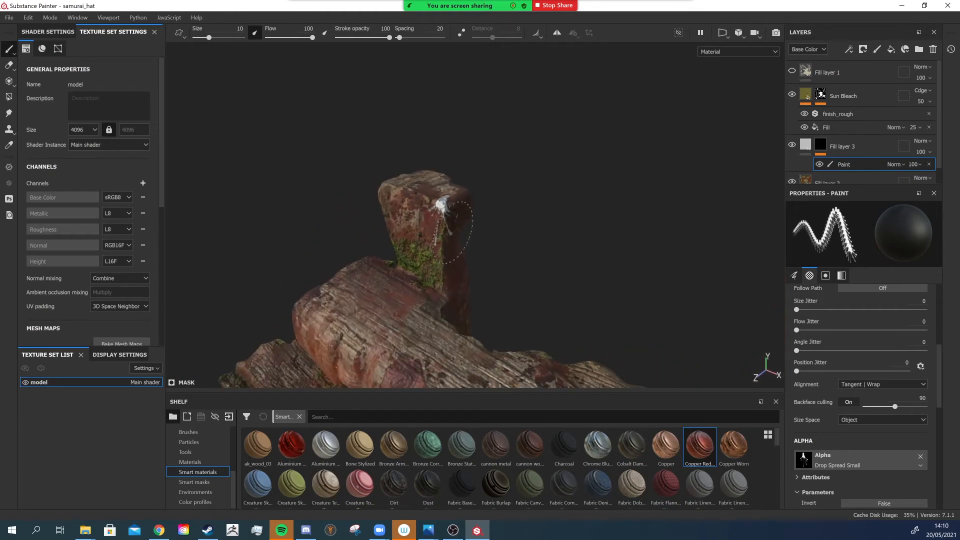
pyautogui.scroll(-3, 504, 235)
pyautogui.keyDown('alt'); pyautogui.moveTo(504, 235); pyautogui.dragTo(514, 260, button='middle'); pyautogui.keyUp('alt')
pyautogui.keyDown('alt'); pyautogui.moveTo(515, 262); pyautogui.dragTo(546, 240); pyautogui.keyUp('alt')
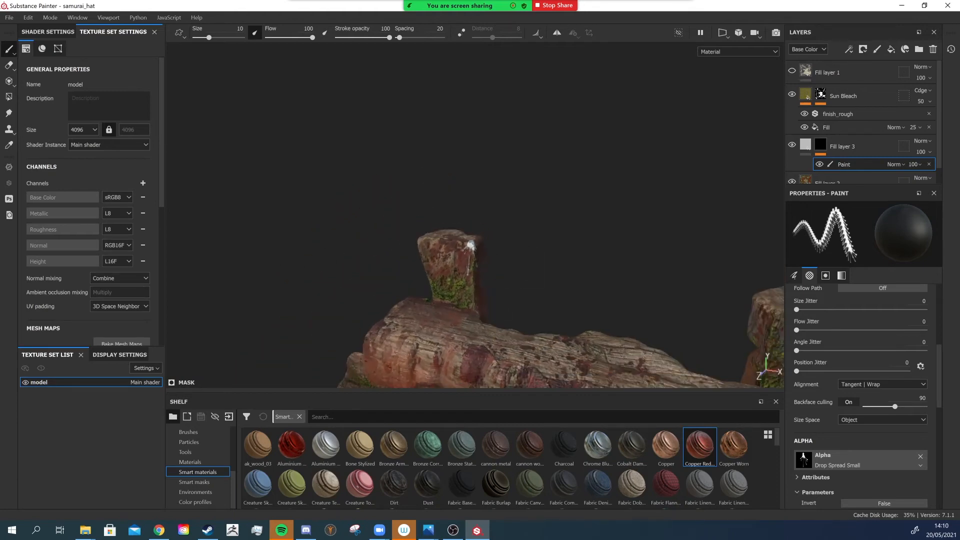
pyautogui.keyDown('alt'); pyautogui.moveTo(536, 303); pyautogui.dragTo(513, 243, button='middle'); pyautogui.keyUp('alt')
pyautogui.keyDown('alt'); pyautogui.moveTo(512, 242); pyautogui.dragTo(574, 250); pyautogui.keyUp('alt')
# - Add a new fill layer above Fill layer 3 and set its base color to dark grey 636363
pyautogui.click(846, 146)
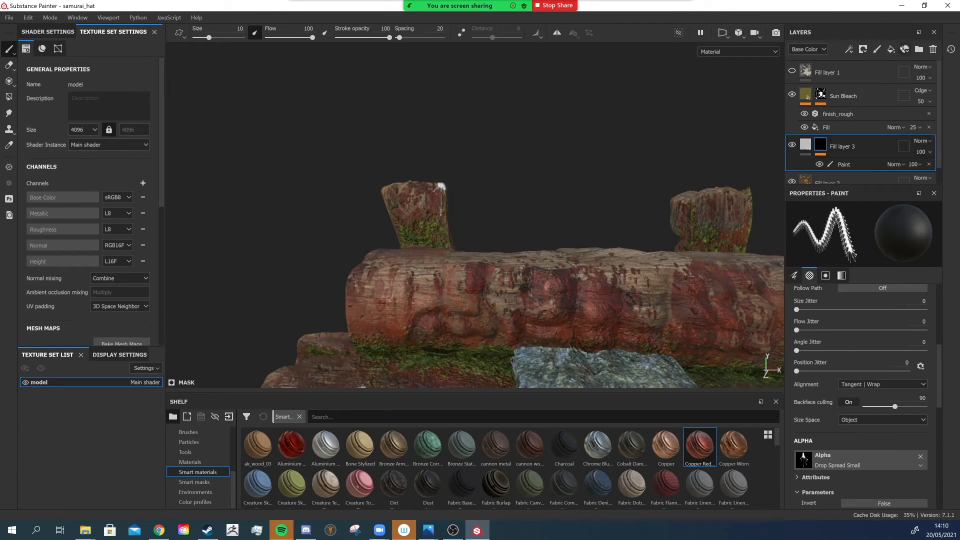
pyautogui.click(892, 49)
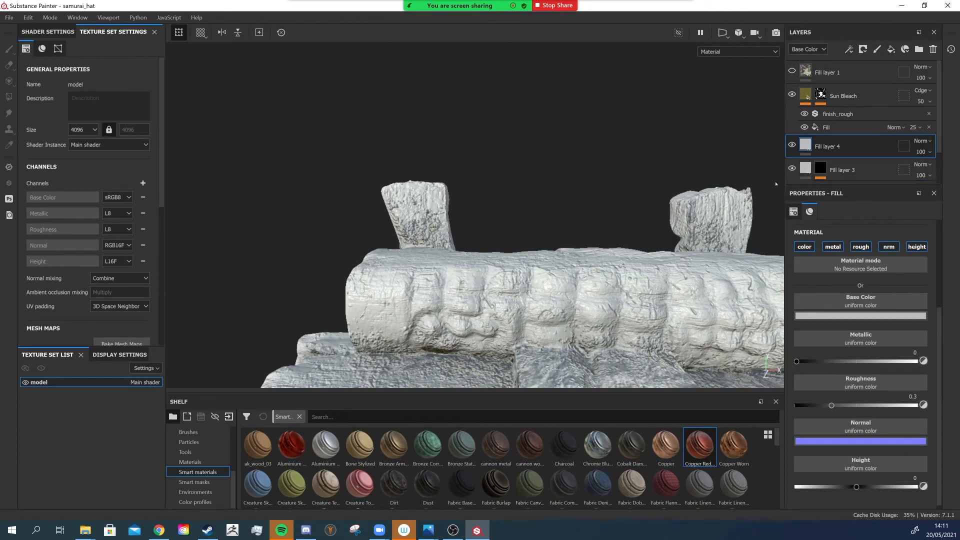
pyautogui.click(860, 316)
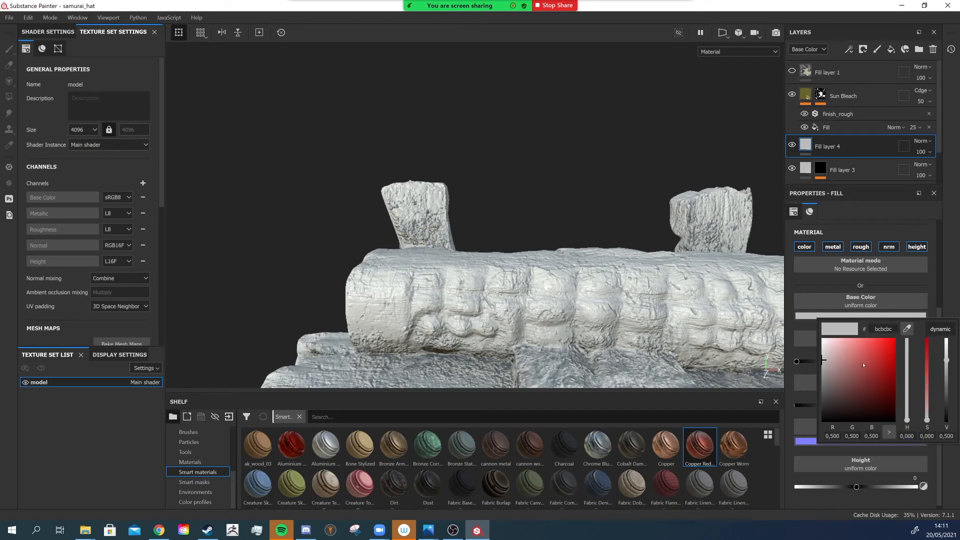
pyautogui.moveTo(823, 359); pyautogui.dragTo(825, 392)
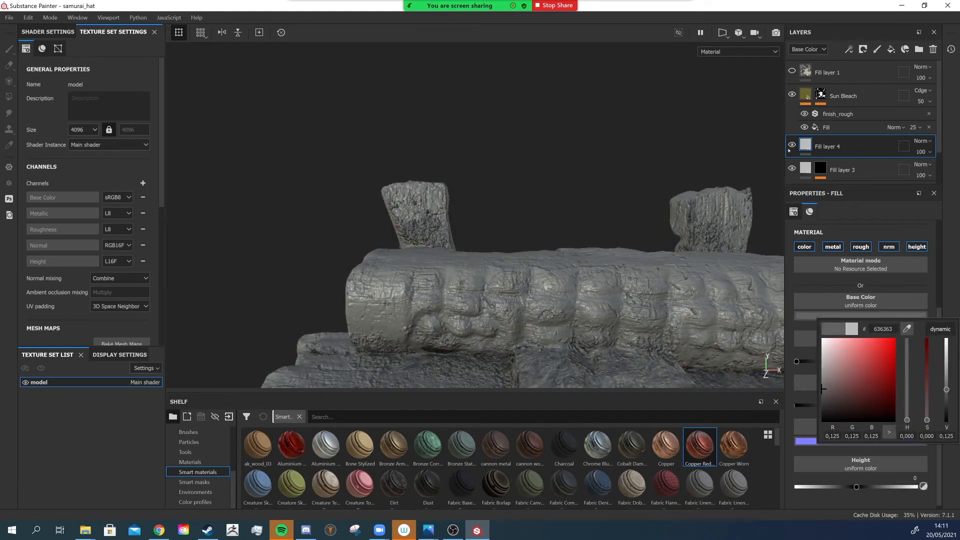
# - Add a black mask with a paint effect to Fill layer 4
pyautogui.rightClick(796, 146)
pyautogui.click(824, 149)
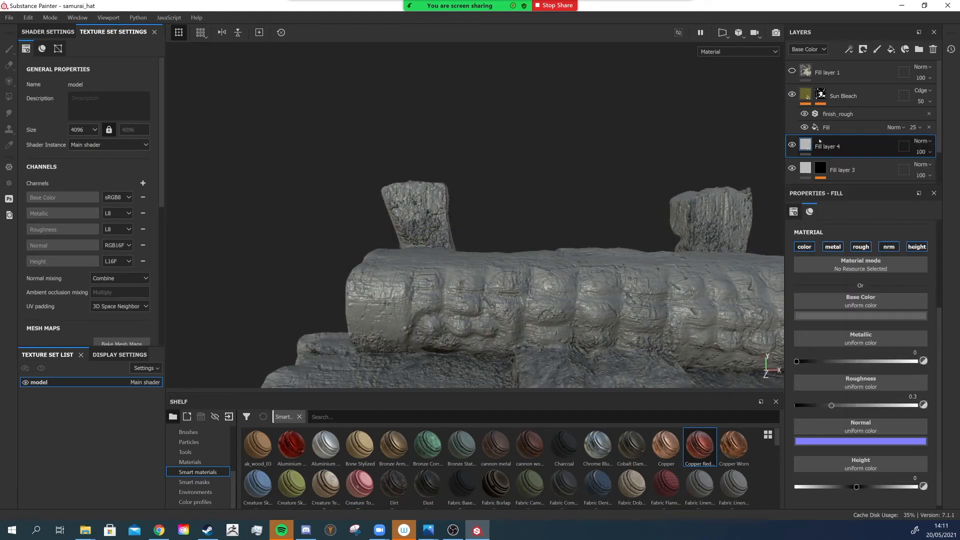
pyautogui.rightClick(823, 146)
pyautogui.click(846, 321)
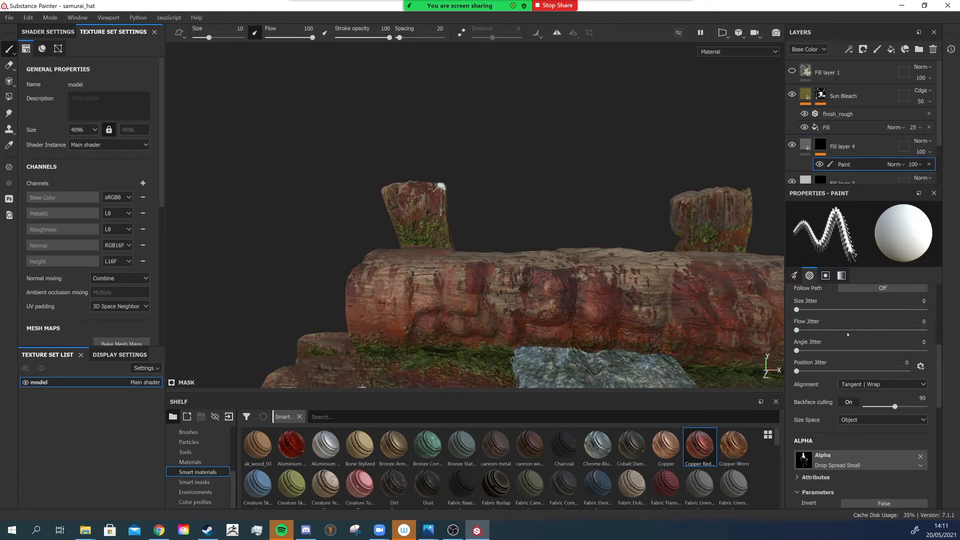
# - Pick the Drop Spread alpha and paint a grey dropping on the top of the post
pyautogui.scroll(3, 426, 201)
pyautogui.keyDown('alt'); pyautogui.moveTo(427, 200); pyautogui.dragTo(735, 263); pyautogui.keyUp('alt')
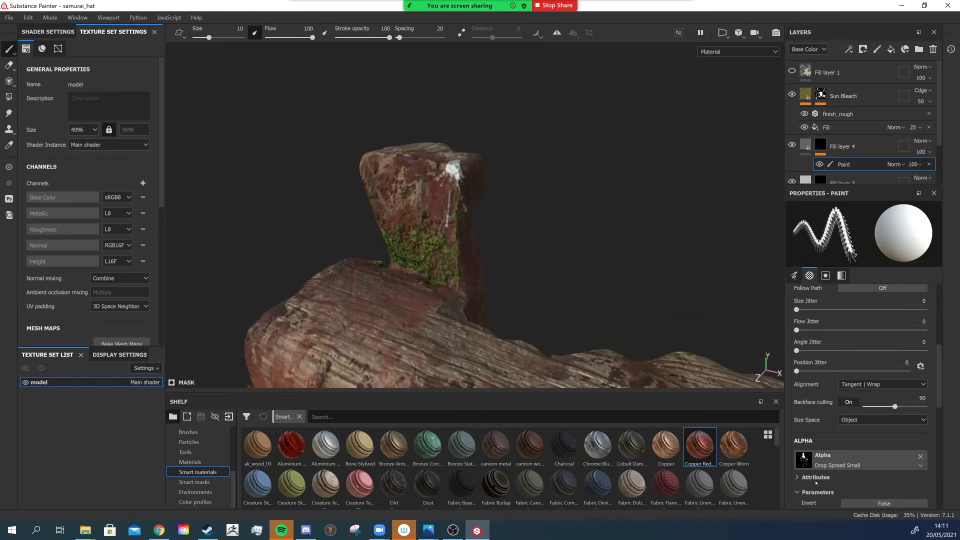
pyautogui.click(830, 459)
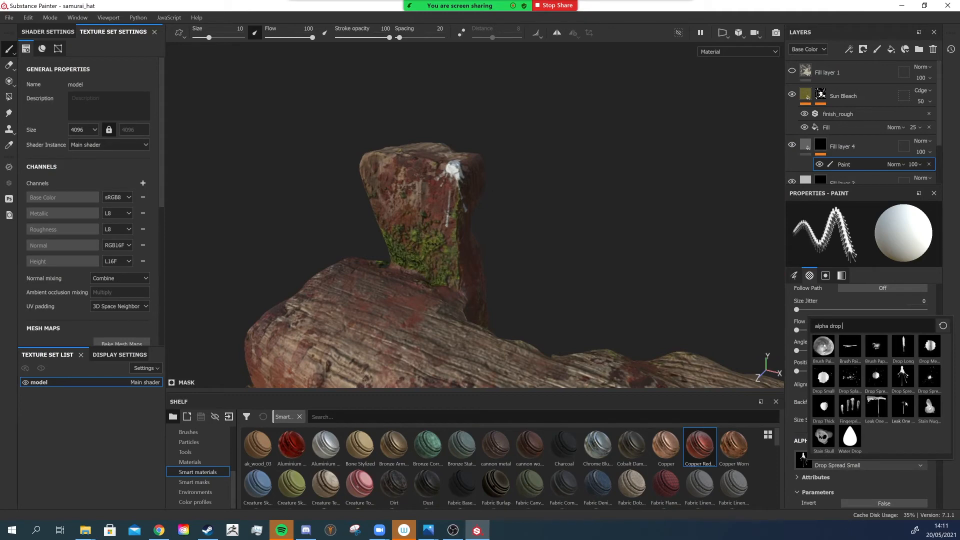
pyautogui.click(881, 378)
pyautogui.scroll(2, 450, 107)
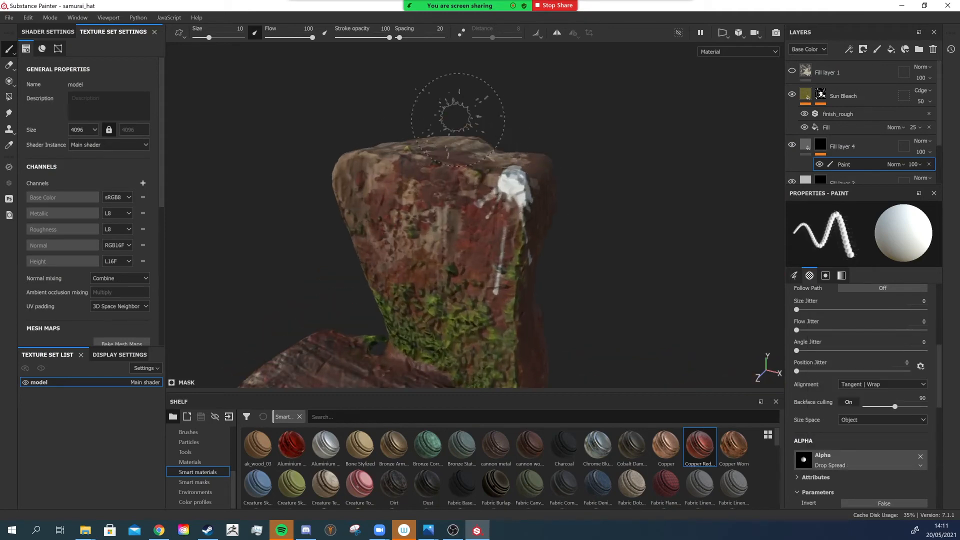
pyautogui.scroll(2, 487, 200)
pyautogui.keyDown('ctrl'); pyautogui.moveTo(488, 199); pyautogui.dragTo(470, 198, button='right'); pyautogui.keyUp('ctrl')
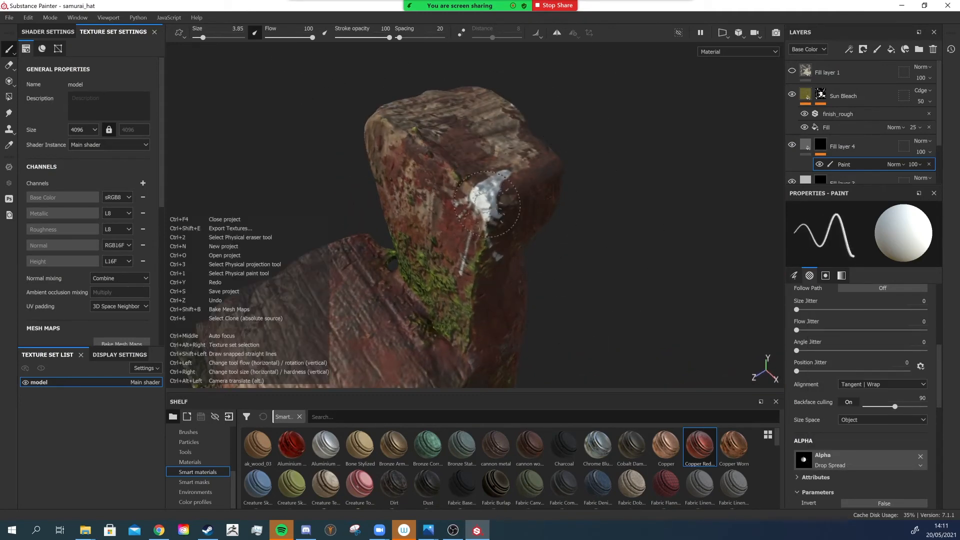
pyautogui.scroll(-2, 489, 199)
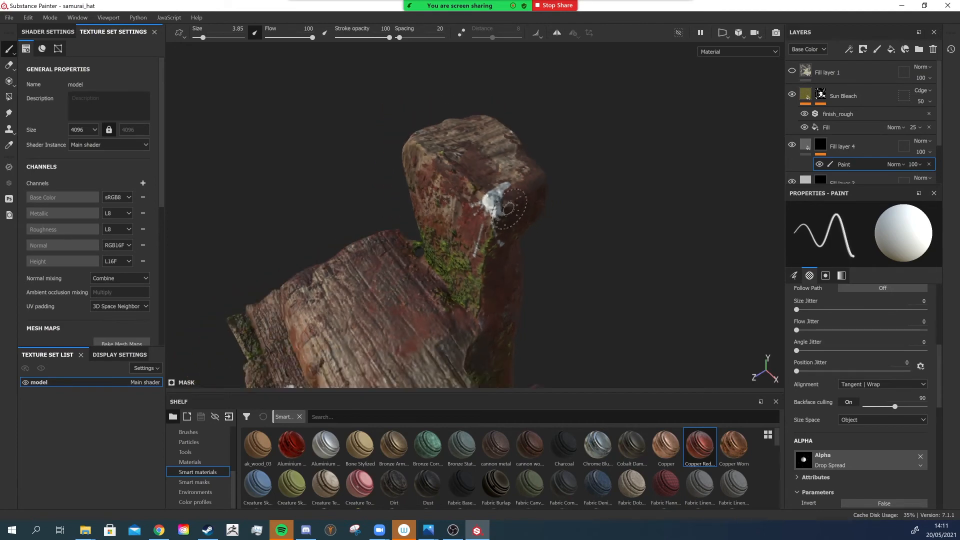
pyautogui.keyDown('alt'); pyautogui.moveTo(506, 202); pyautogui.dragTo(620, 90); pyautogui.keyUp('alt')
# - Turn off the metal, rough, nrm and height channels of Fill layer 4 and return to its paint effect
pyautogui.click(811, 142)
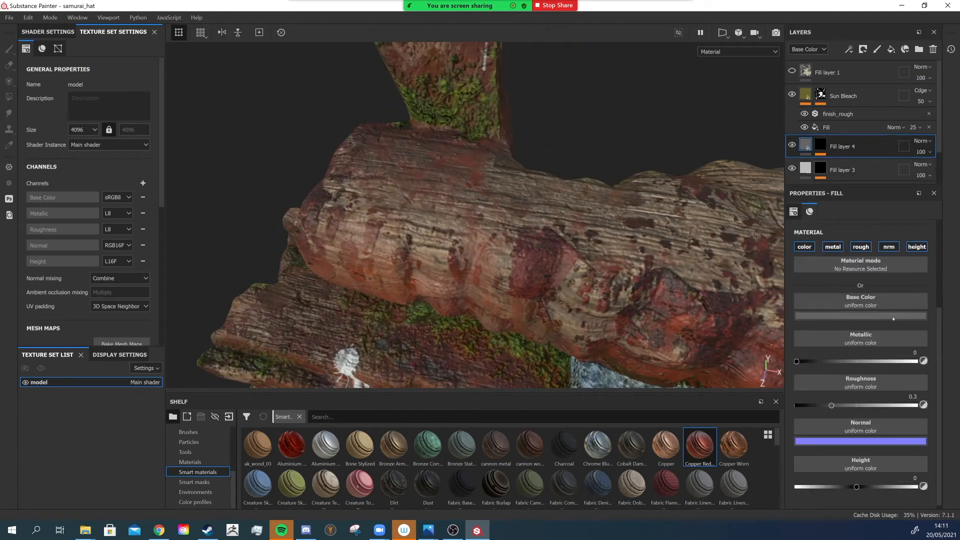
pyautogui.click(833, 247)
pyautogui.click(861, 247)
pyautogui.click(889, 246)
pyautogui.click(917, 247)
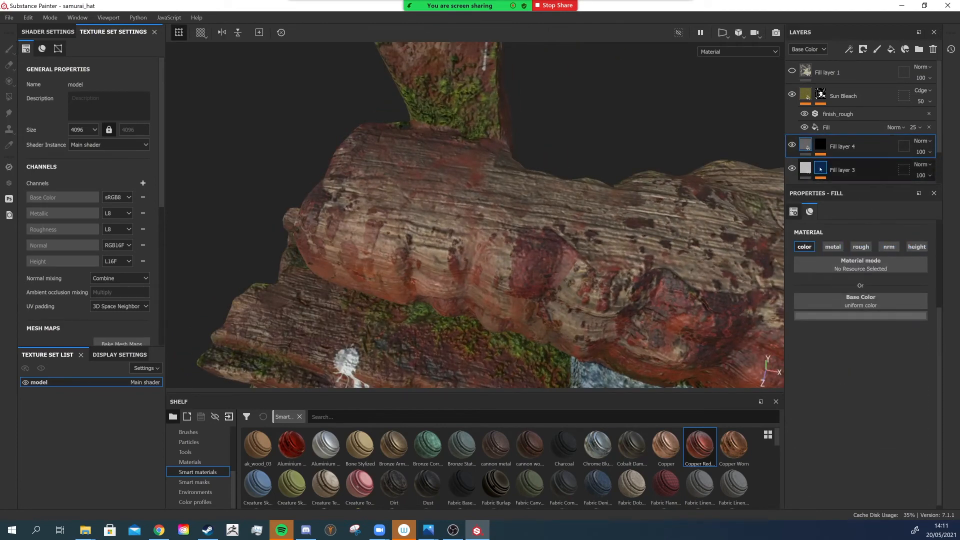
pyautogui.click(820, 145)
pyautogui.click(845, 165)
# - Orbit and zoom around the model's beams to find spots for more droppings
pyautogui.keyDown('alt'); pyautogui.moveTo(353, 365); pyautogui.dragTo(449, 238, button='middle'); pyautogui.keyUp('alt')
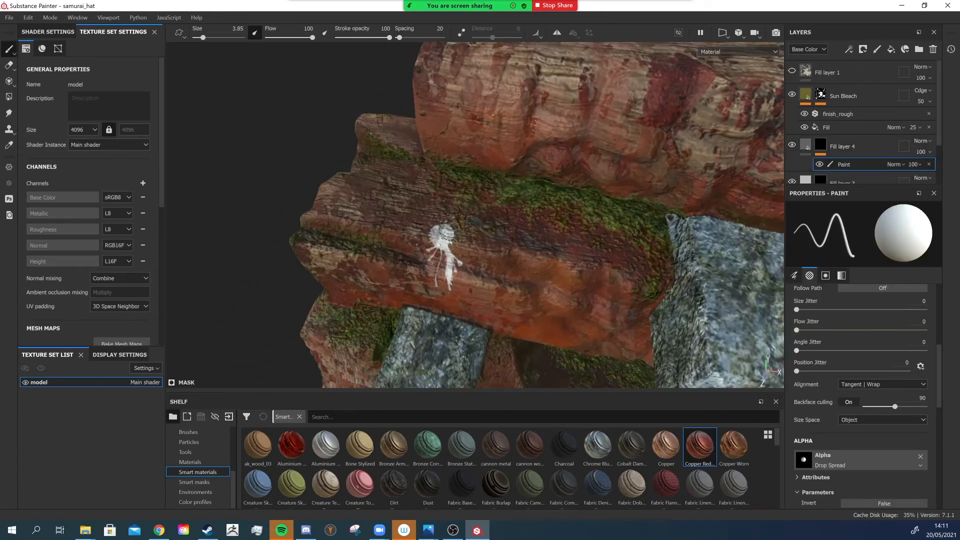
pyautogui.scroll(3, 449, 237)
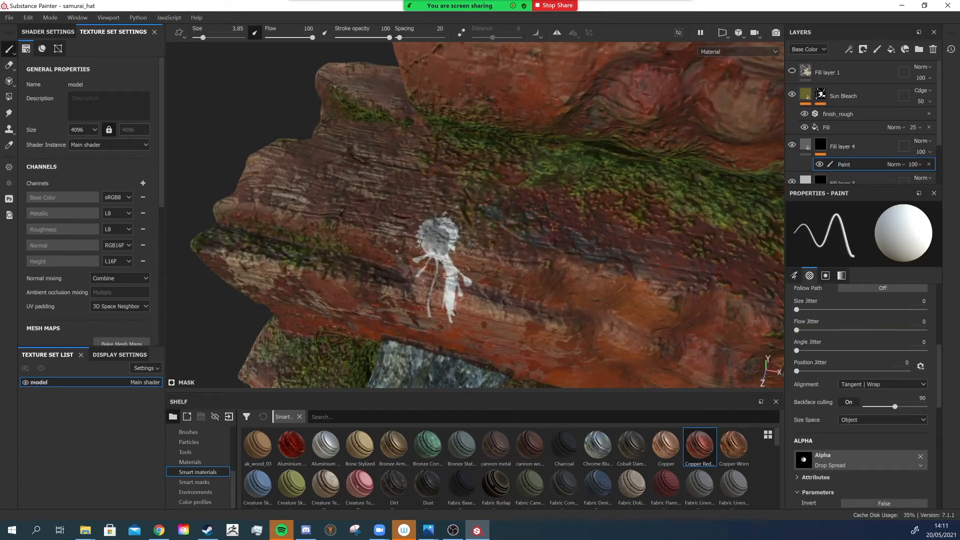
pyautogui.scroll(-2, 446, 249)
pyautogui.keyDown('alt'); pyautogui.moveTo(446, 249); pyautogui.dragTo(200, 150, button='middle'); pyautogui.keyUp('alt')
pyautogui.scroll(-2, 200, 150)
pyautogui.keyDown('alt'); pyautogui.moveTo(310, 311); pyautogui.dragTo(411, 199, button='middle'); pyautogui.keyUp('alt')
pyautogui.scroll(3, 412, 199)
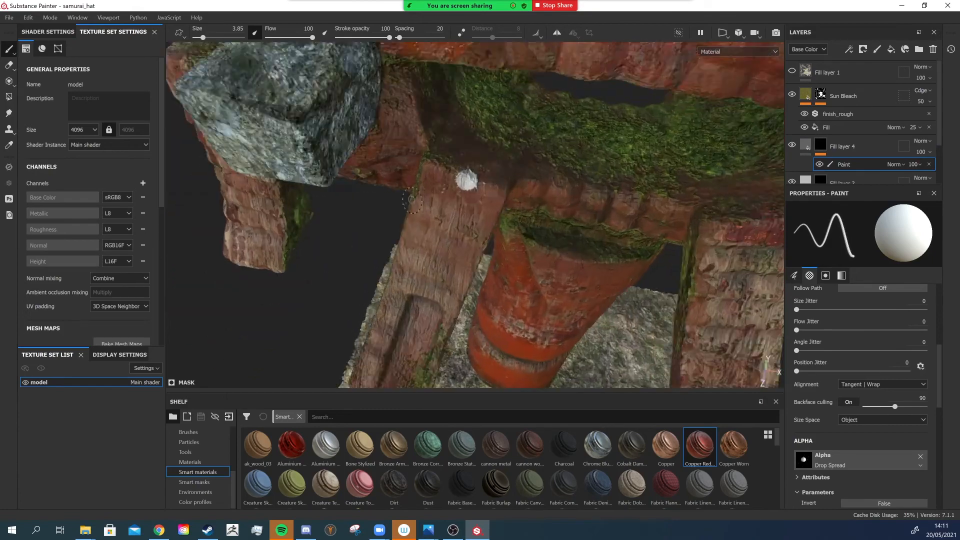
pyautogui.scroll(2, 492, 171)
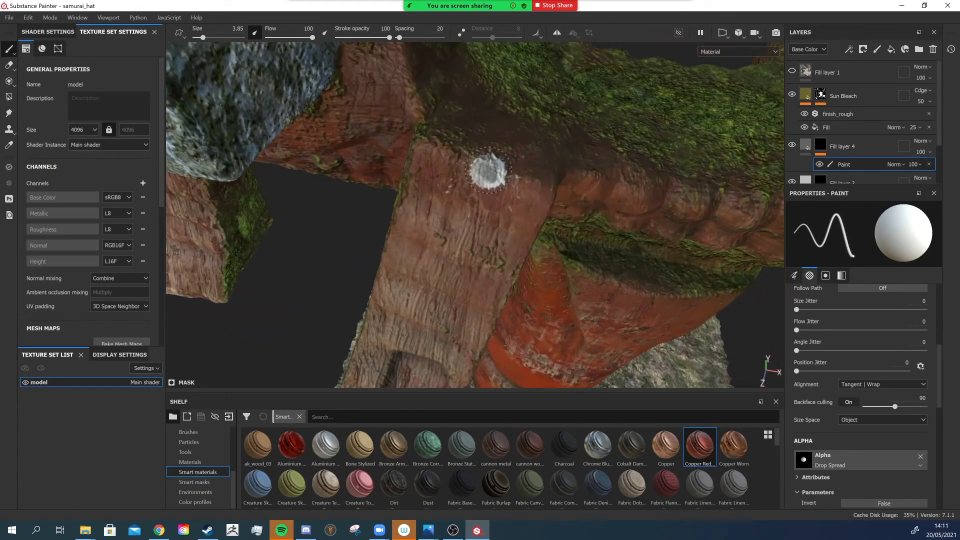
pyautogui.scroll(-3, 513, 188)
pyautogui.keyDown('alt'); pyautogui.moveTo(525, 191); pyautogui.dragTo(190, 163, button='middle'); pyautogui.keyUp('alt')
# - Paint small grey droppings on the upper beams and block of the hat
pyautogui.keyDown('alt'); pyautogui.moveTo(500, 170); pyautogui.dragTo(520, 131); pyautogui.keyUp('alt')
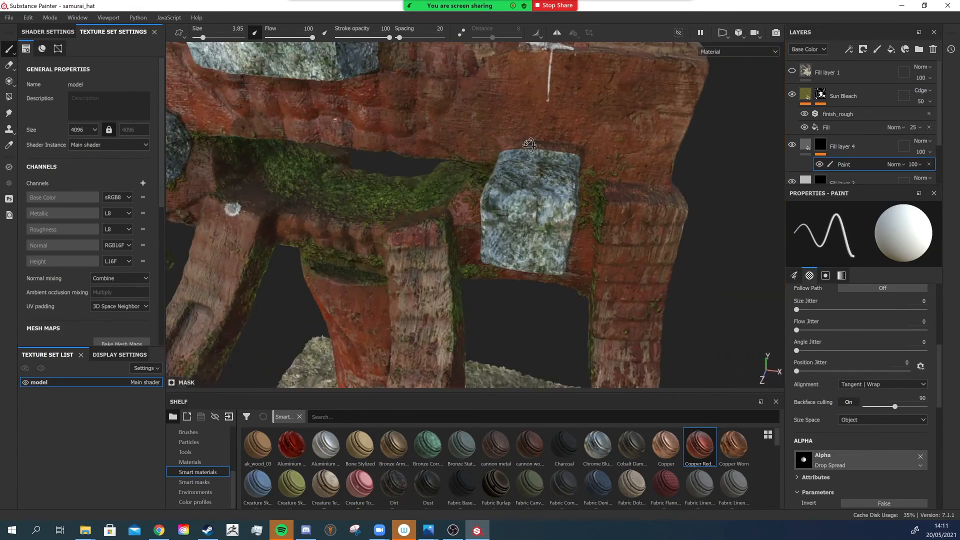
pyautogui.keyDown('alt'); pyautogui.moveTo(525, 130); pyautogui.dragTo(508, 258, button='middle'); pyautogui.keyUp('alt')
pyautogui.scroll(3, 508, 258)
pyautogui.keyDown('alt'); pyautogui.moveTo(520, 170); pyautogui.dragTo(511, 219); pyautogui.keyUp('alt')
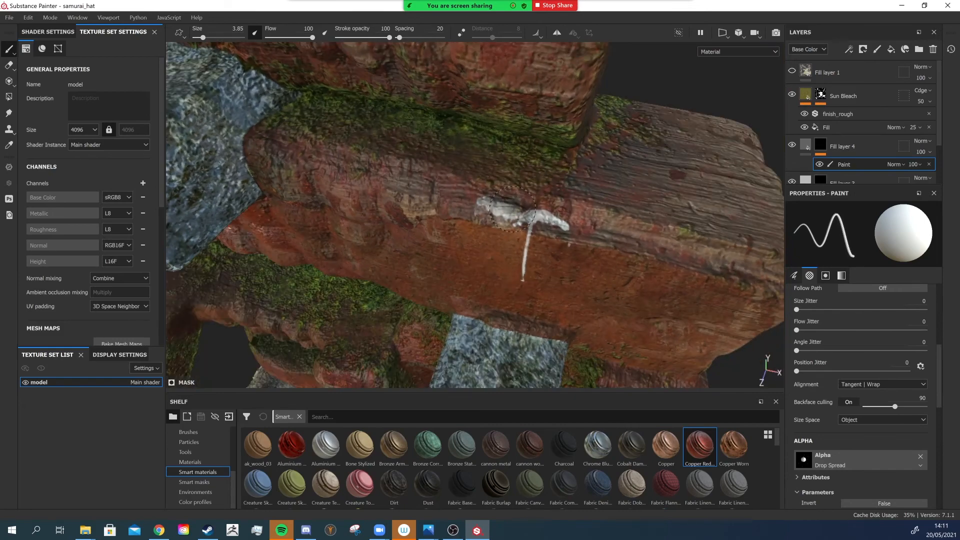
pyautogui.scroll(-4, 535, 240)
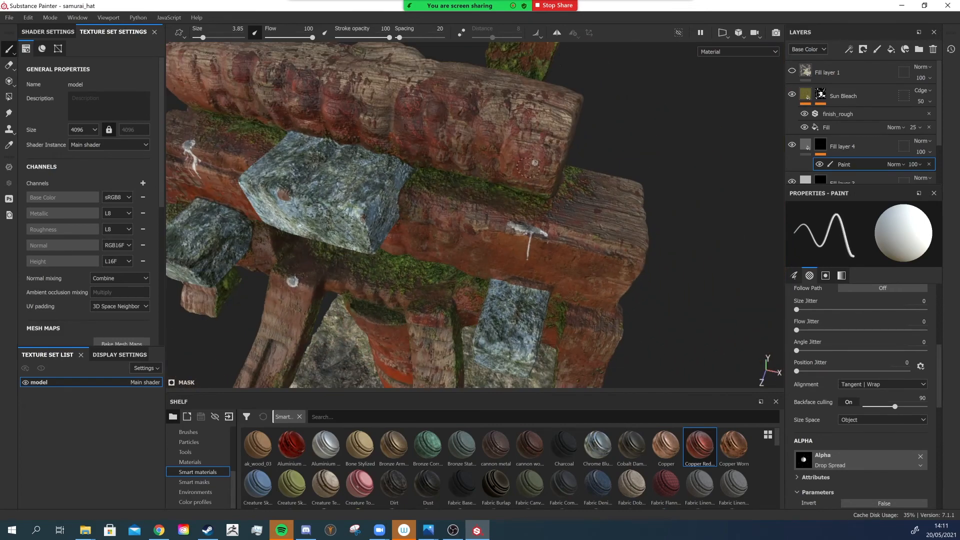
pyautogui.keyDown('alt'); pyautogui.moveTo(529, 167); pyautogui.dragTo(538, 140); pyautogui.keyUp('alt')
pyautogui.scroll(4, 540, 171)
pyautogui.scroll(2, 531, 166)
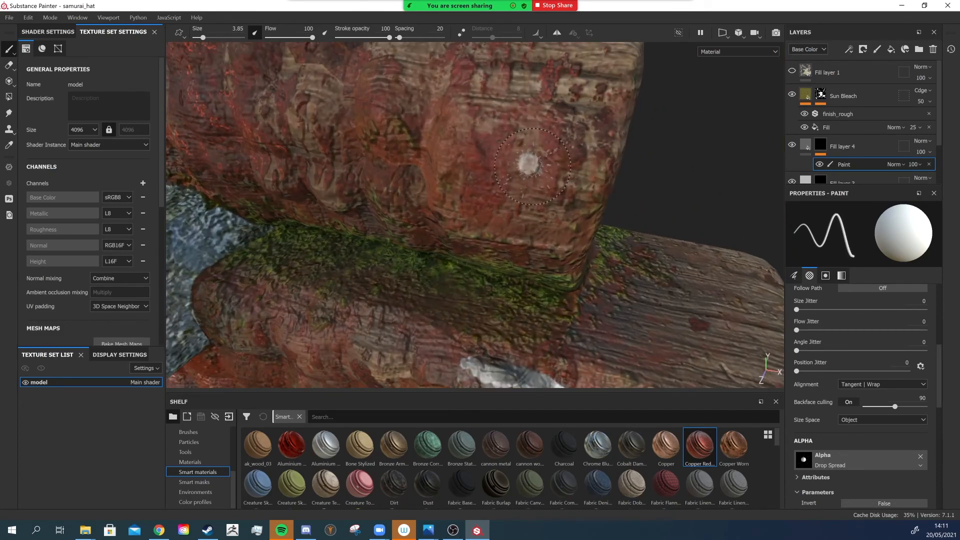
pyautogui.keyDown('ctrl'); pyautogui.moveTo(531, 165); pyautogui.dragTo(531, 167, button='right'); pyautogui.keyUp('ctrl')
pyautogui.scroll(-6, 530, 166)
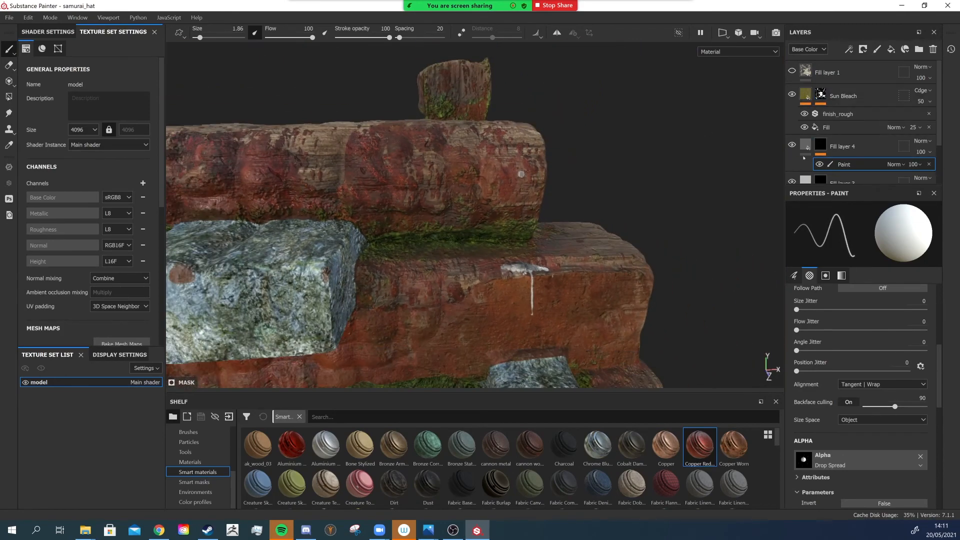
# - Add a new fill layer with only the color channel and set its base color to dark grey 1d1d1d
pyautogui.rightClick(845, 143)
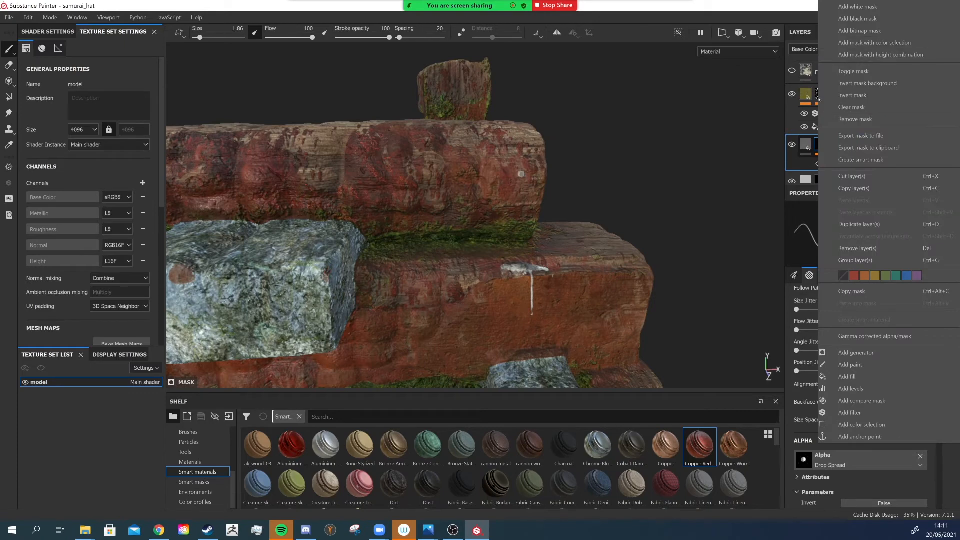
pyautogui.press('Escape')
pyautogui.click(891, 49)
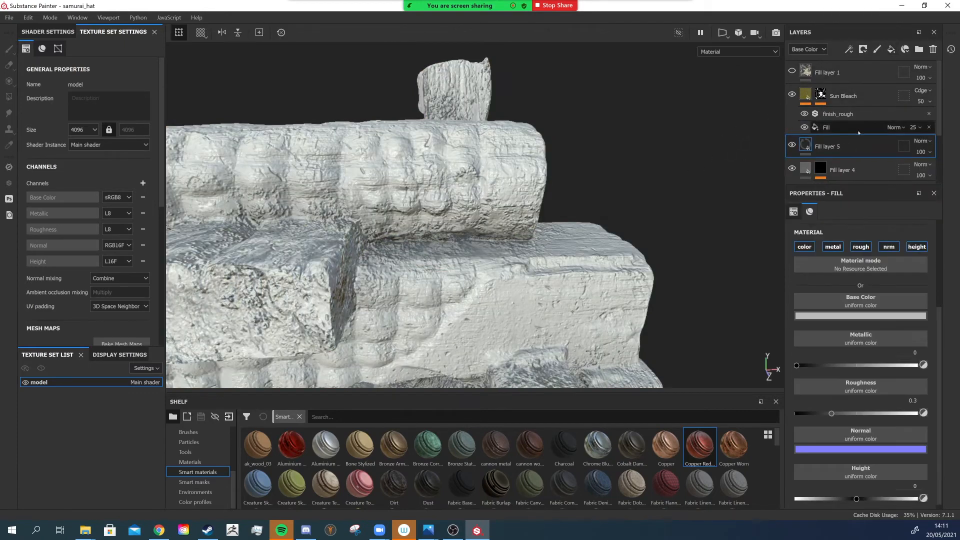
pyautogui.click(833, 247)
pyautogui.click(861, 247)
pyautogui.click(889, 246)
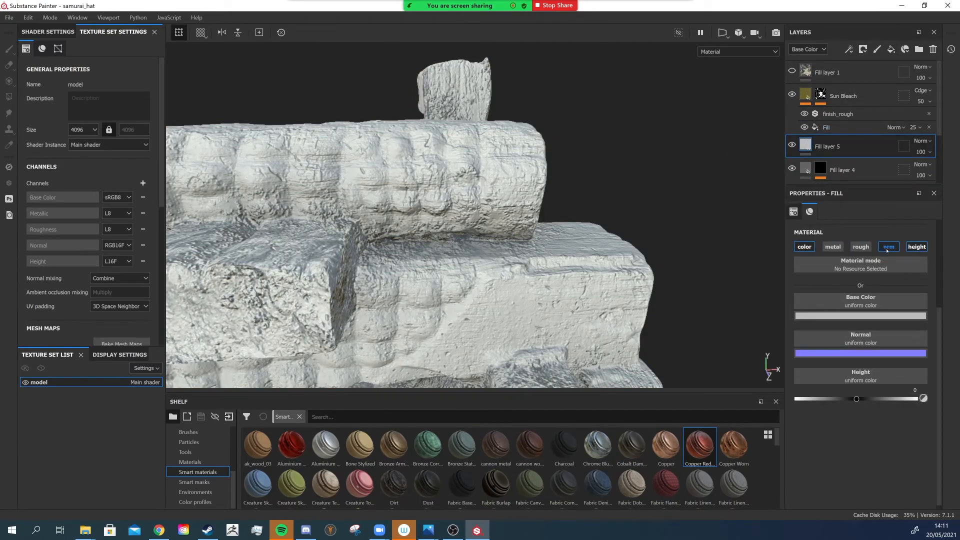
pyautogui.click(916, 247)
pyautogui.click(855, 314)
pyautogui.click(823, 409)
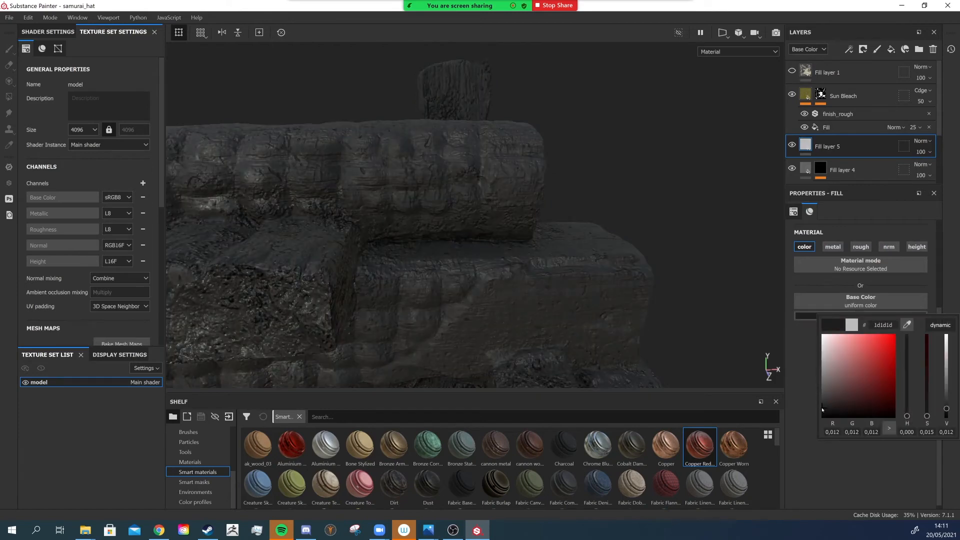
# - Give Fill layer 5 a black mask with a paint effect and pick the Stain Nugget alpha
pyautogui.rightClick(809, 146)
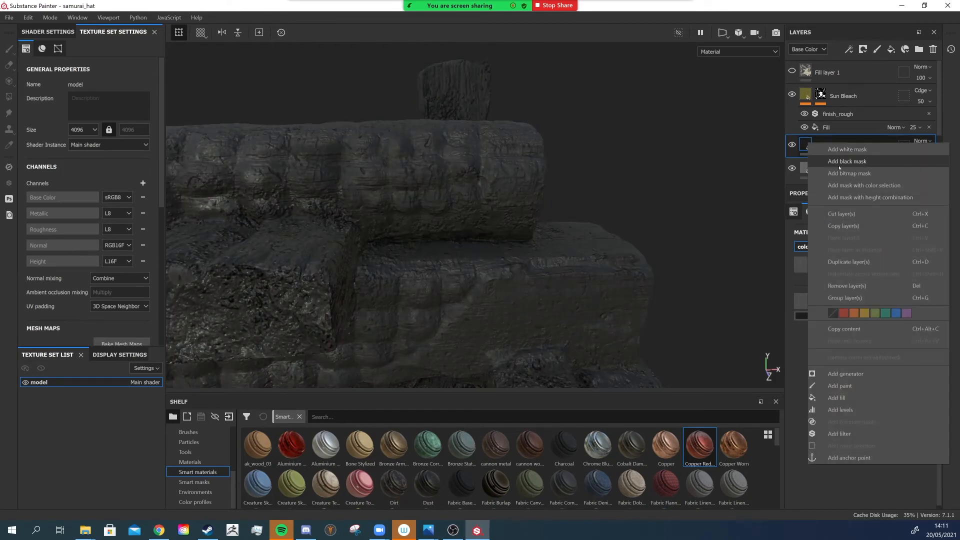
pyautogui.click(856, 161)
pyautogui.rightClick(819, 145)
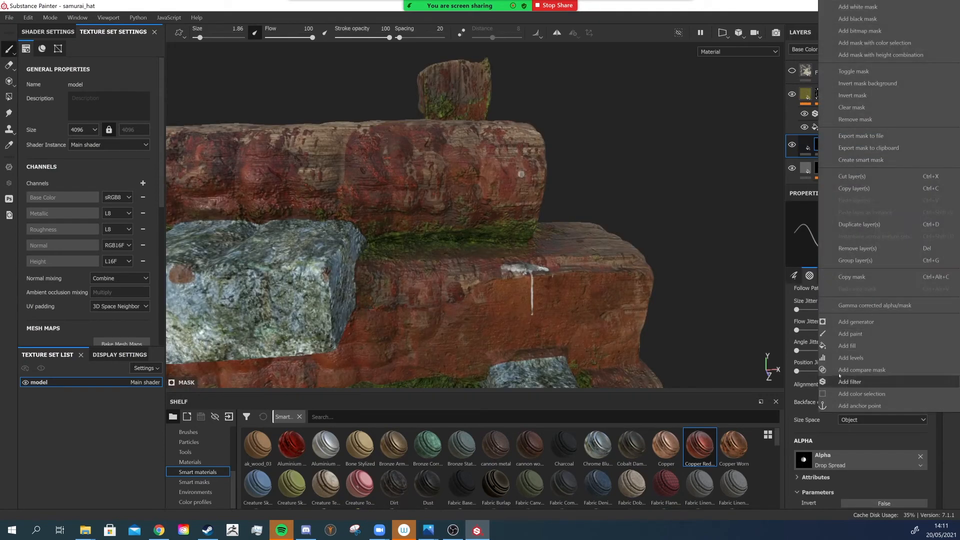
pyautogui.click(852, 334)
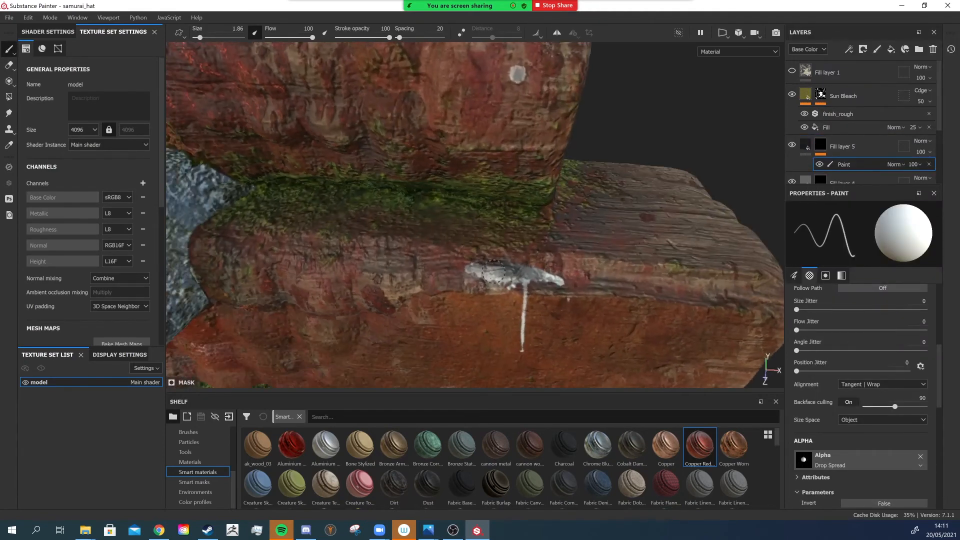
pyautogui.click(804, 459)
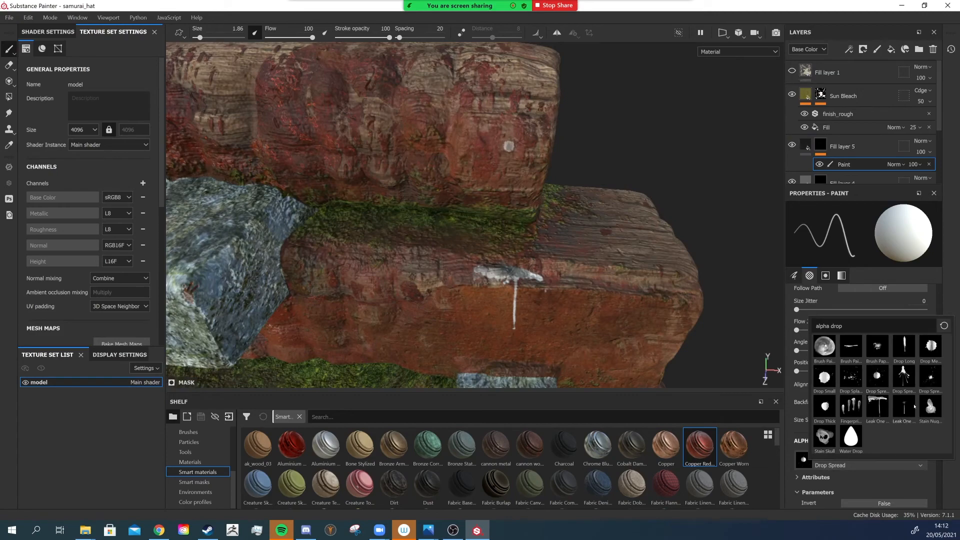
pyautogui.click(931, 407)
# - Paint small dark stain spots at the droppings on the beams, adjusting the brush size to about 2.3
pyautogui.scroll(2, 550, 270)
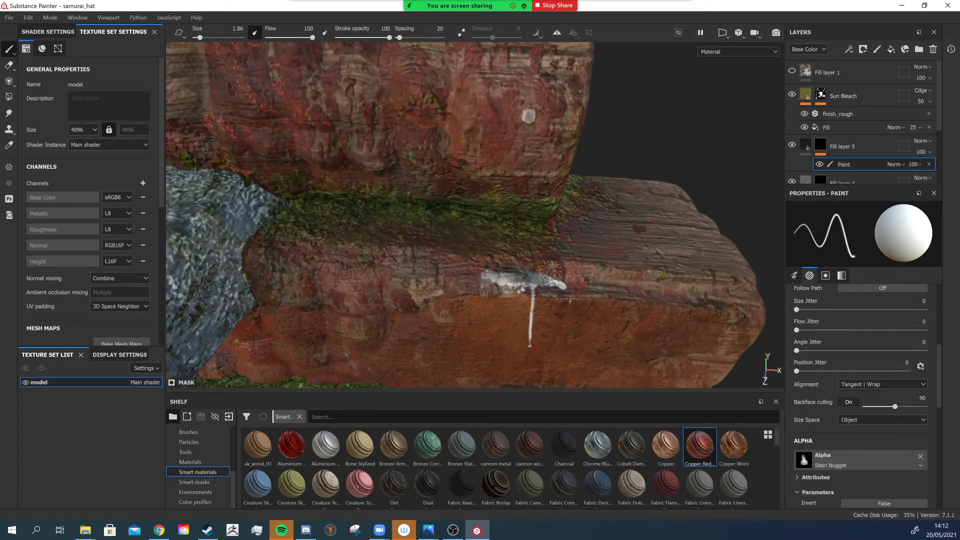
pyautogui.scroll(-3, 532, 278)
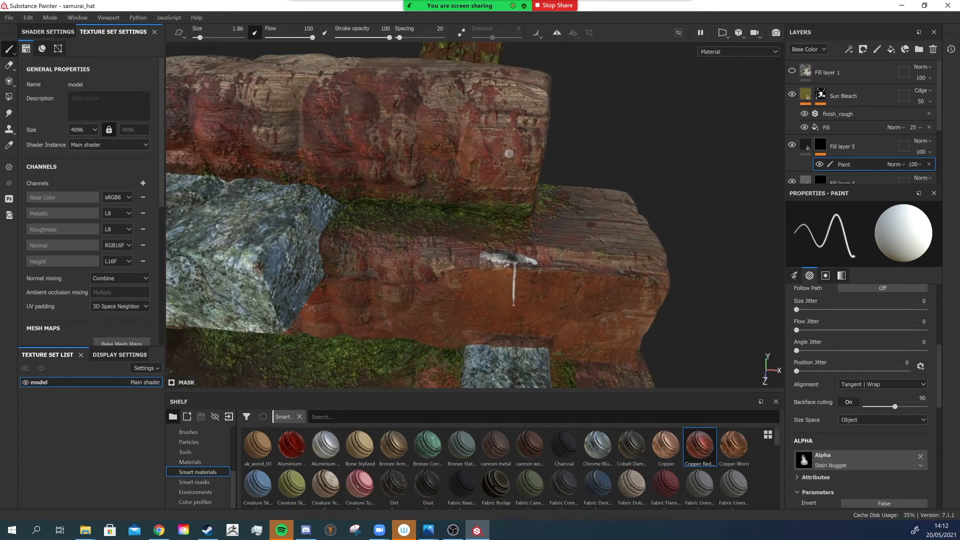
pyautogui.keyDown('alt'); pyautogui.moveTo(515, 165); pyautogui.dragTo(496, 255, button='middle'); pyautogui.keyUp('alt')
pyautogui.scroll(5, 497, 255)
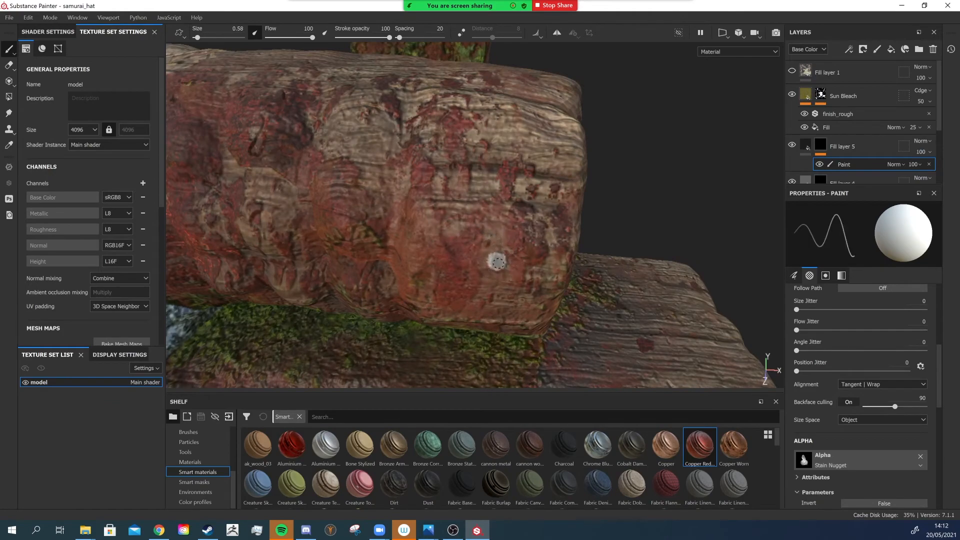
pyautogui.scroll(-4, 536, 283)
pyautogui.keyDown('alt'); pyautogui.moveTo(535, 283); pyautogui.dragTo(629, 221); pyautogui.keyUp('alt')
pyautogui.keyDown('ctrl'); pyautogui.moveTo(358, 228); pyautogui.dragTo(378, 228, button='right'); pyautogui.keyUp('ctrl')
pyautogui.scroll(-2, 360, 226)
pyautogui.keyDown('alt'); pyautogui.moveTo(360, 227); pyautogui.dragTo(425, 174); pyautogui.keyUp('alt')
pyautogui.scroll(2, 425, 174)
pyautogui.scroll(2, 425, 174)
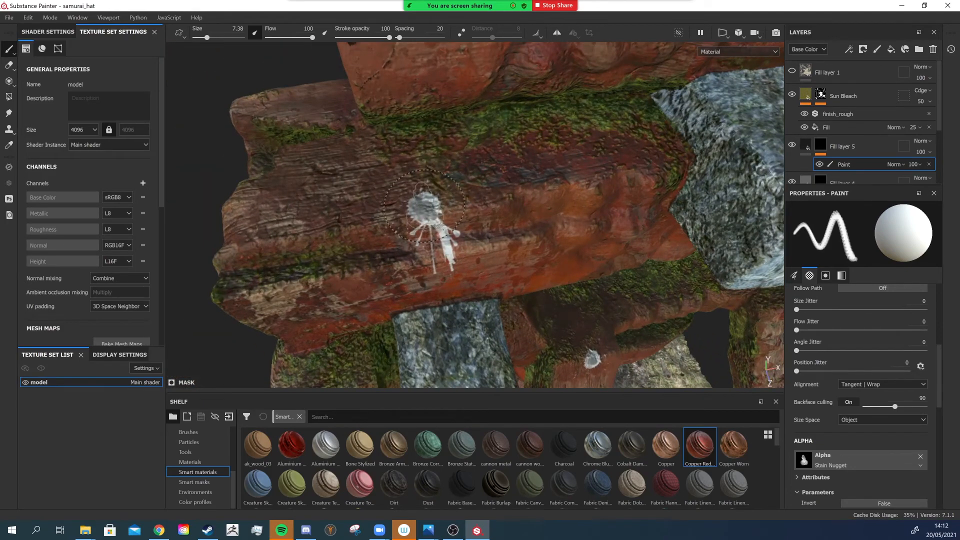
pyautogui.keyDown('ctrl'); pyautogui.moveTo(424, 205); pyautogui.dragTo(400, 205, button='right'); pyautogui.keyUp('ctrl')
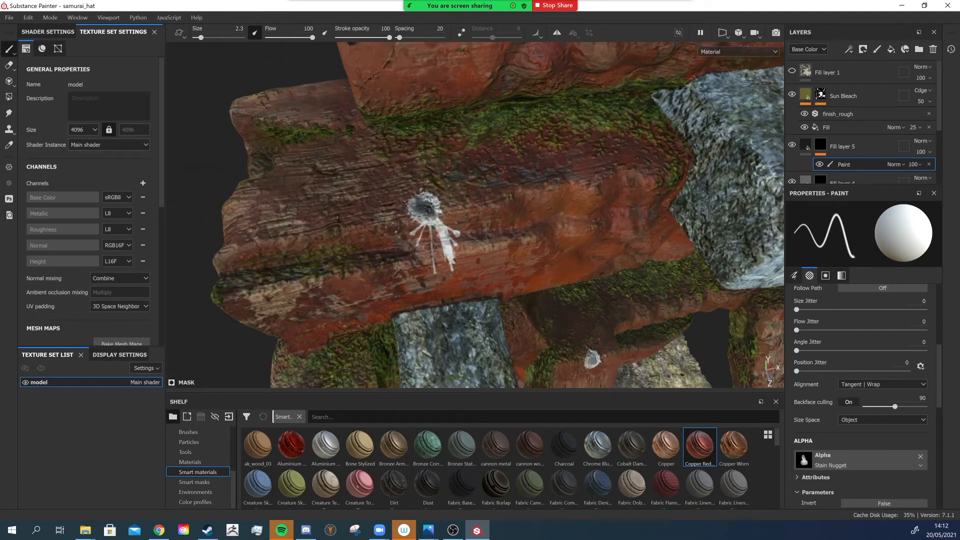
pyautogui.keyDown('alt'); pyautogui.moveTo(556, 226); pyautogui.dragTo(442, 188); pyautogui.keyUp('alt')
pyautogui.keyDown('alt'); pyautogui.moveTo(444, 185); pyautogui.dragTo(502, 263, button='right'); pyautogui.keyUp('alt')
pyautogui.keyDown('alt'); pyautogui.moveTo(501, 264); pyautogui.dragTo(504, 252); pyautogui.keyUp('alt')
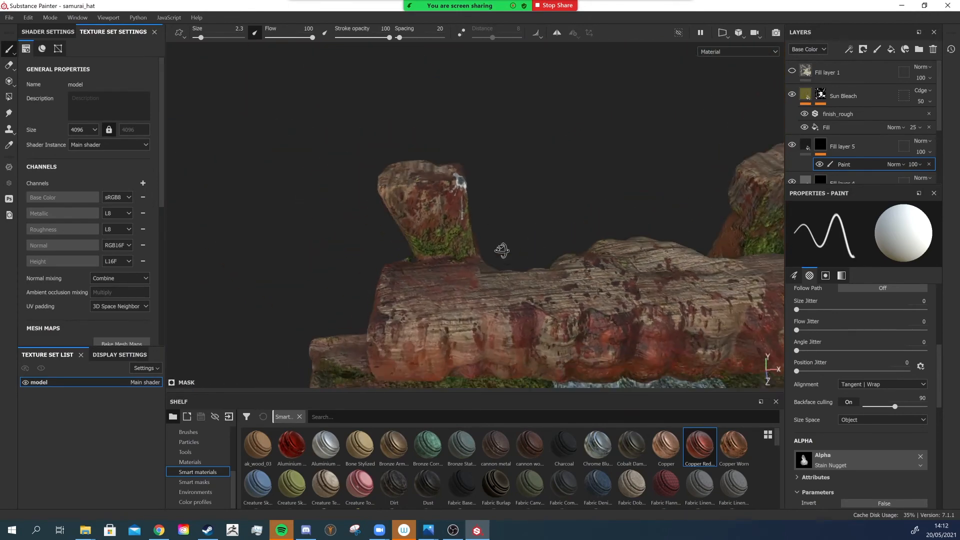
# - Add a new fill layer above Fill layer 5 with only the roughness channel enabled
pyautogui.keyDown('alt'); pyautogui.moveTo(504, 251); pyautogui.dragTo(572, 277, button='right'); pyautogui.keyUp('alt')
pyautogui.keyDown('alt'); pyautogui.moveTo(572, 276); pyautogui.dragTo(482, 203); pyautogui.keyUp('alt')
pyautogui.keyDown('alt'); pyautogui.moveTo(482, 203); pyautogui.dragTo(450, 188, button='right'); pyautogui.keyUp('alt')
pyautogui.keyDown('alt'); pyautogui.moveTo(450, 187); pyautogui.dragTo(453, 250, button='middle'); pyautogui.keyUp('alt')
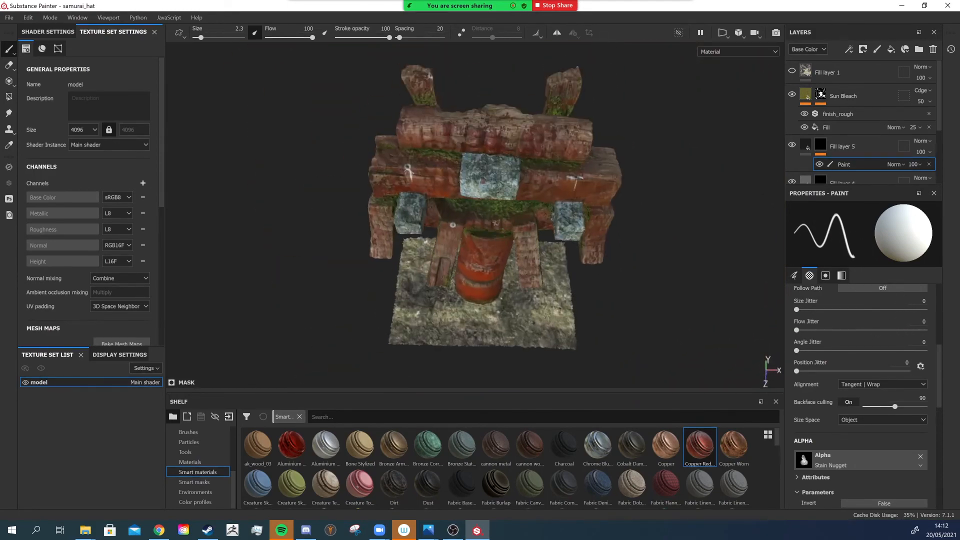
pyautogui.keyDown('alt'); pyautogui.moveTo(452, 250); pyautogui.dragTo(457, 210); pyautogui.keyUp('alt')
pyautogui.keyDown('alt'); pyautogui.moveTo(458, 210); pyautogui.dragTo(481, 220, button='right'); pyautogui.keyUp('alt')
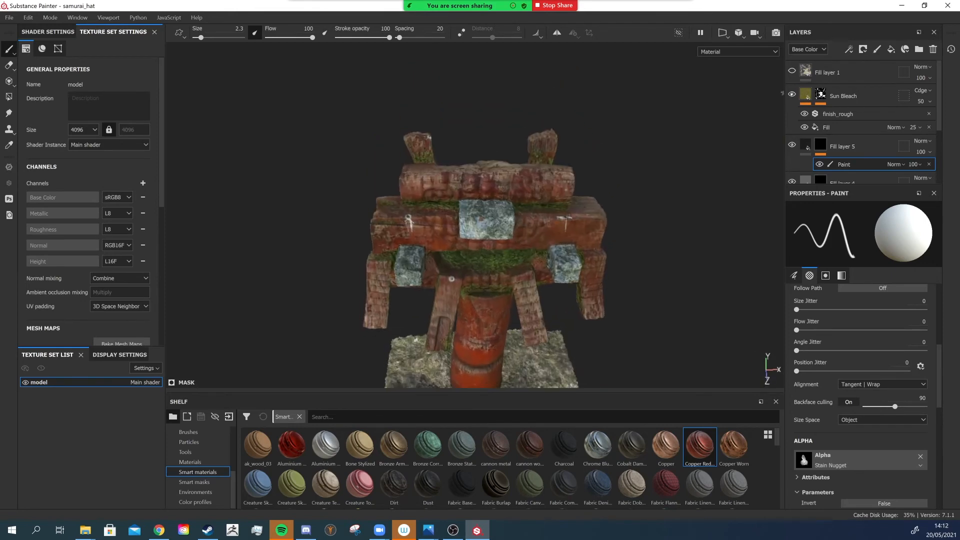
pyautogui.click(870, 90)
pyautogui.click(872, 145)
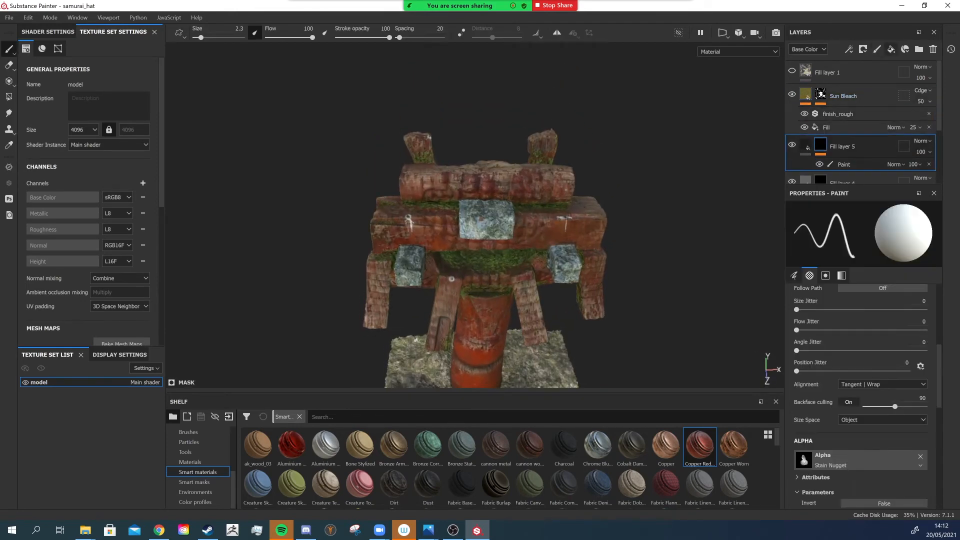
pyautogui.click(891, 49)
pyautogui.click(833, 246)
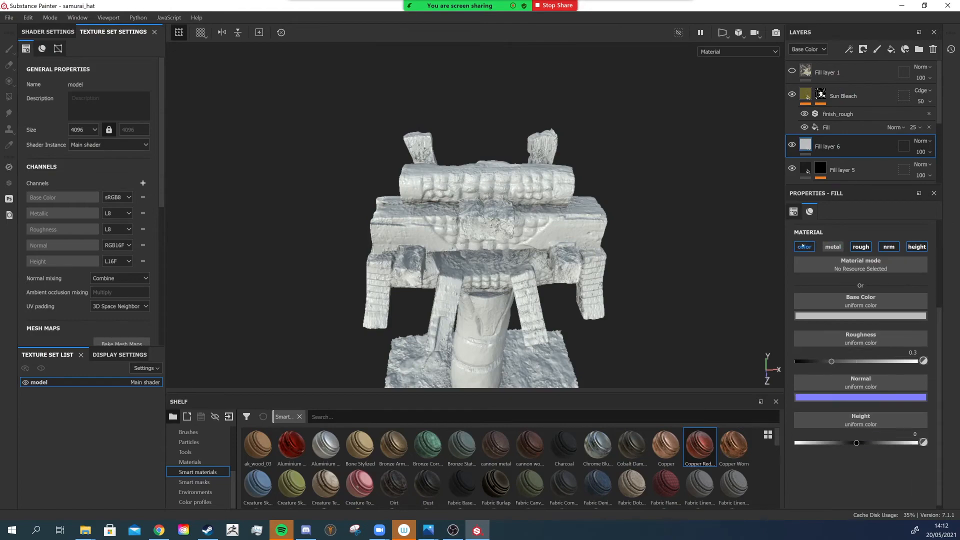
pyautogui.click(805, 246)
pyautogui.click(889, 247)
pyautogui.click(917, 246)
# - Give Fill layer 6 a black mask with a paint effect and pick the Leak One Drop alpha
pyautogui.scroll(5, 465, 222)
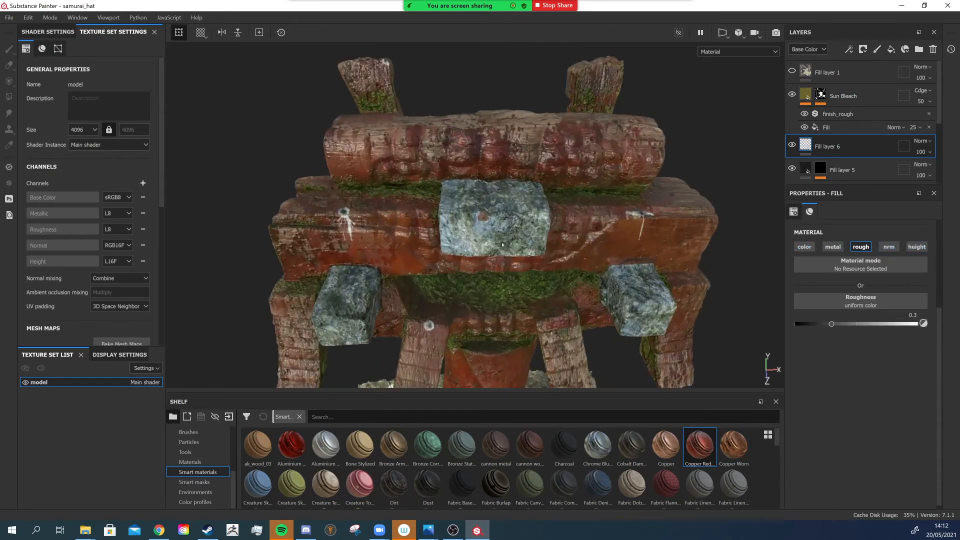
pyautogui.keyDown('alt'); pyautogui.moveTo(465, 222); pyautogui.dragTo(423, 240); pyautogui.keyUp('alt')
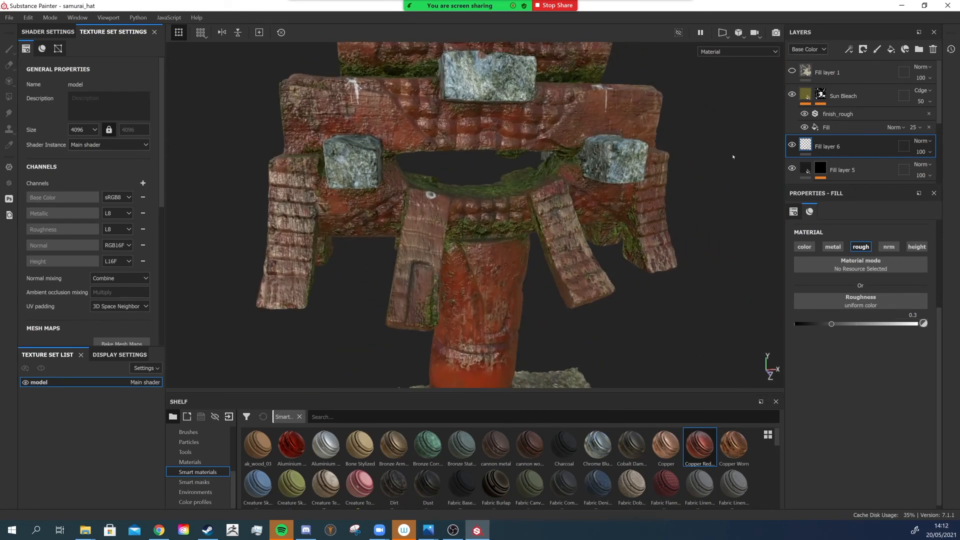
pyautogui.rightClick(815, 142)
pyautogui.click(833, 149)
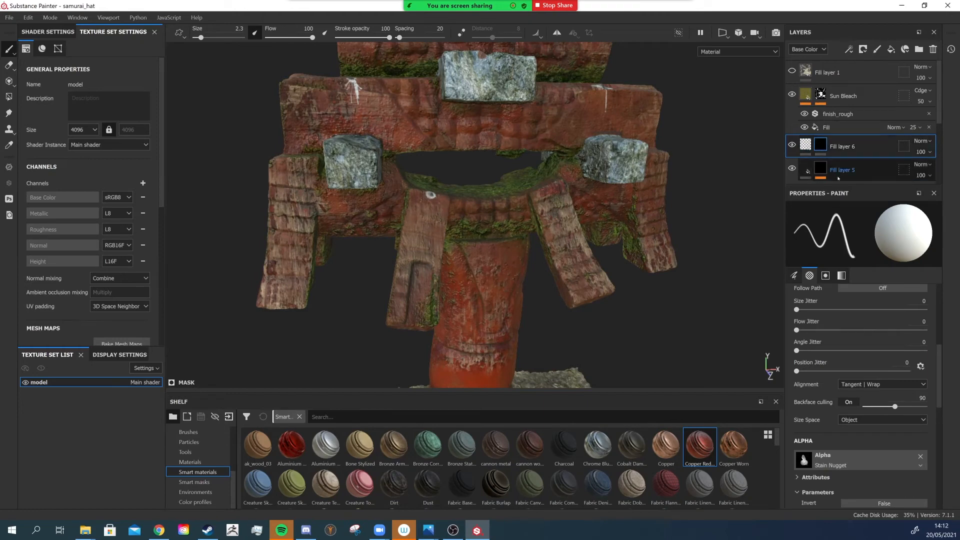
pyautogui.rightClick(821, 149)
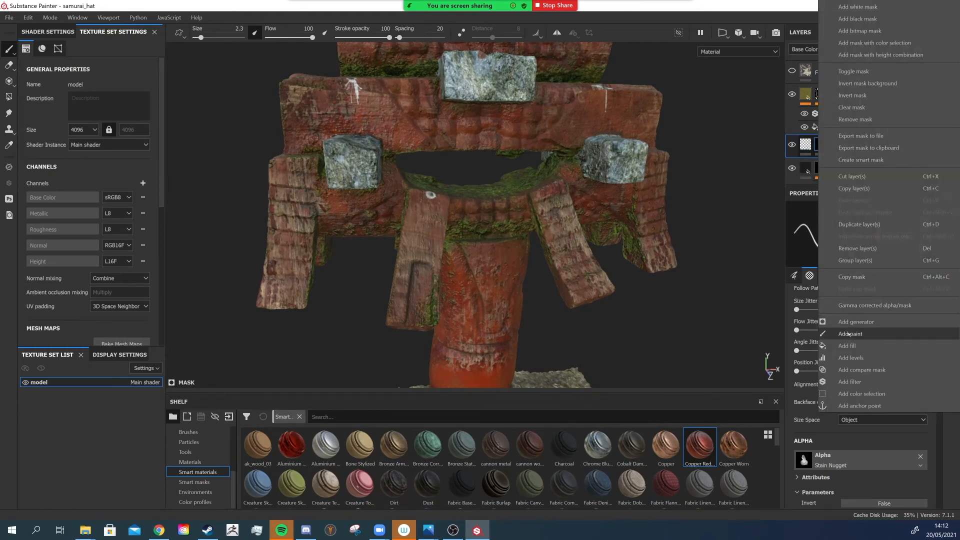
pyautogui.click(851, 334)
pyautogui.scroll(-3, 814, 346)
pyautogui.click(842, 336)
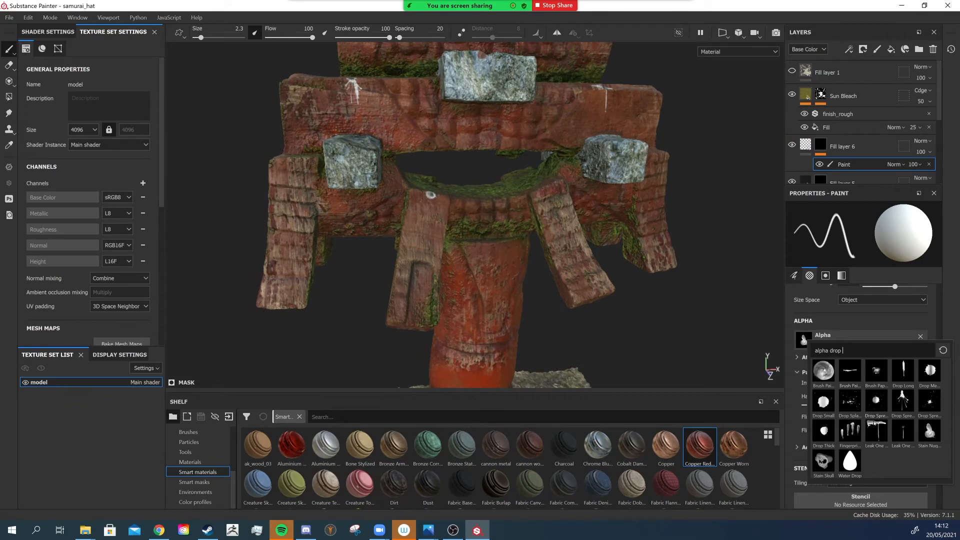
pyautogui.click(875, 429)
# - Paint roughness drip marks with the Leak One Drop alpha on the lower beams, brush size about 15
pyautogui.keyDown('alt'); pyautogui.moveTo(491, 235); pyautogui.dragTo(491, 209); pyautogui.keyUp('alt')
pyautogui.keyDown('alt'); pyautogui.moveTo(490, 208); pyautogui.dragTo(493, 251, button='right'); pyautogui.keyUp('alt')
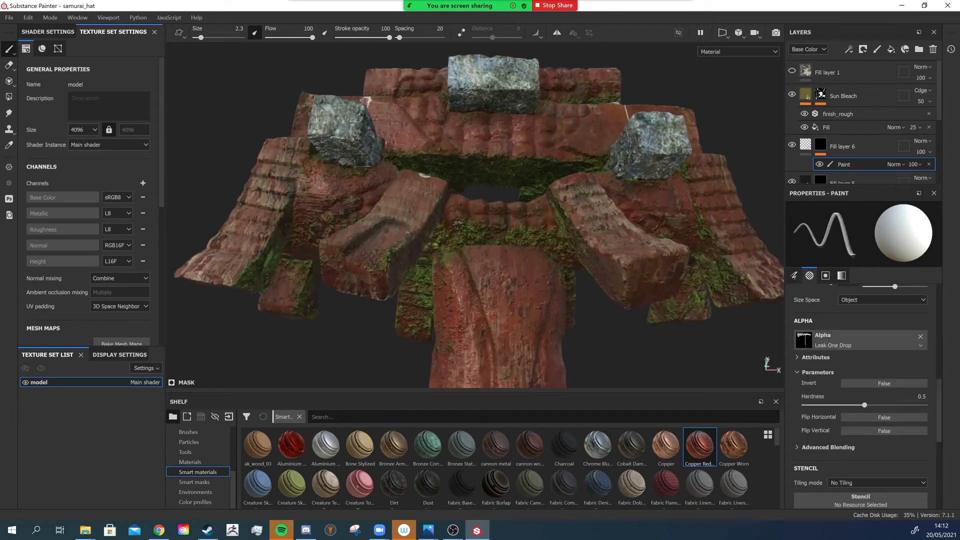
pyautogui.keyDown('alt'); pyautogui.moveTo(493, 251); pyautogui.dragTo(457, 231); pyautogui.keyUp('alt')
pyautogui.keyDown('ctrl'); pyautogui.moveTo(460, 247); pyautogui.dragTo(487, 247, button='right'); pyautogui.keyUp('ctrl')
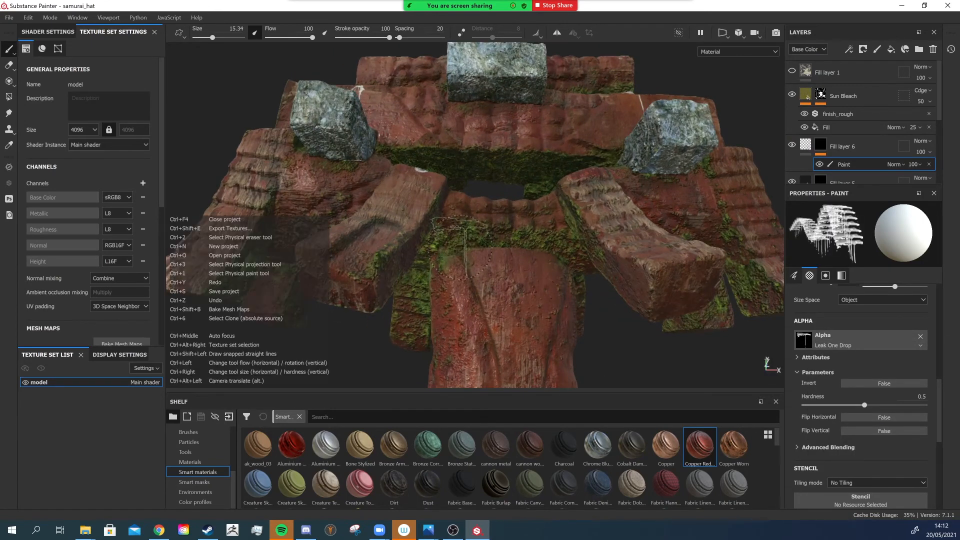
pyautogui.moveTo(488, 247)
pyautogui.keyDown('alt'); pyautogui.mouseDown()
pyautogui.moveTo(472, 157)
pyautogui.moveTo(505, 136)
pyautogui.moveTo(545, 173)
pyautogui.moveTo(481, 205)
pyautogui.moveTo(515, 210)
pyautogui.moveTo(458, 202)
pyautogui.mouseUp(); pyautogui.keyUp('alt')
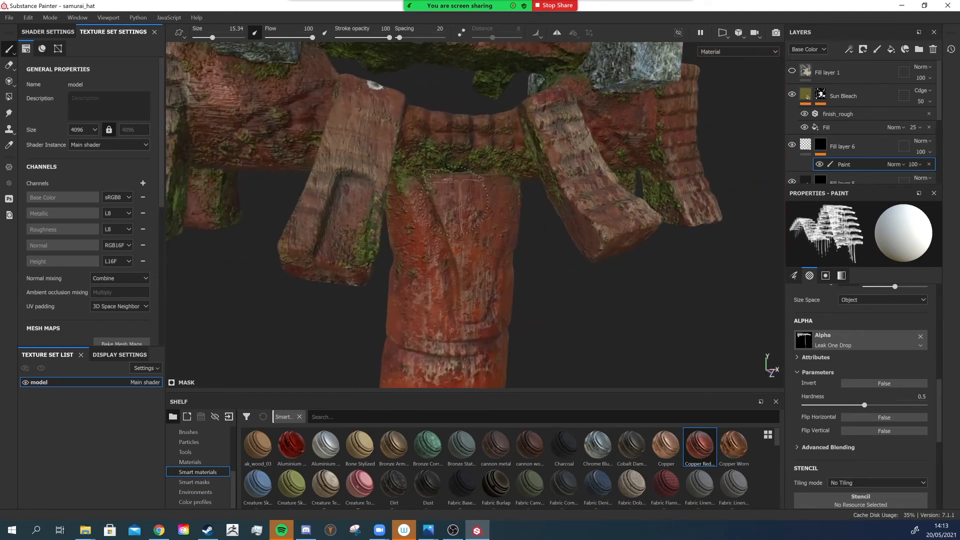
pyautogui.scroll(3, 455, 202)
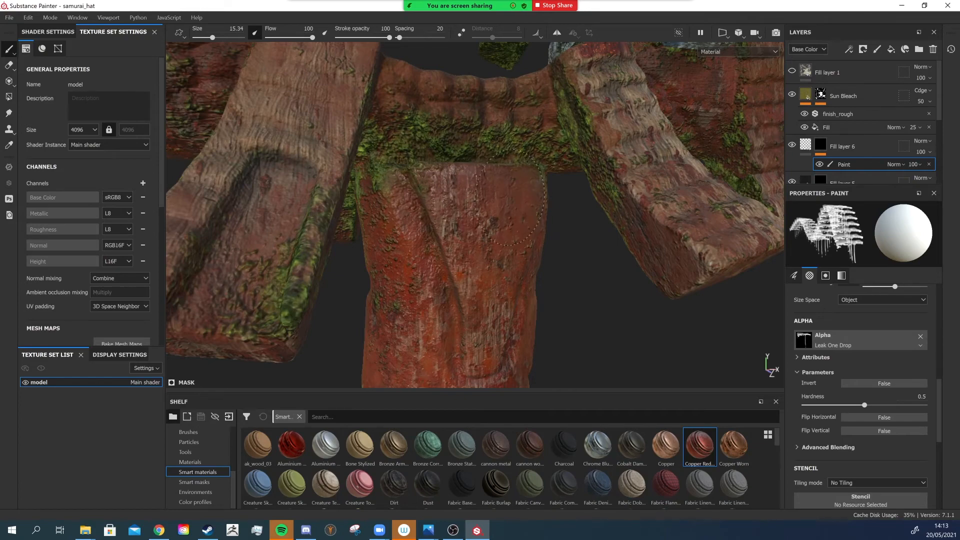
pyautogui.scroll(-5, 524, 202)
pyautogui.keyDown('alt'); pyautogui.moveTo(415, 200); pyautogui.dragTo(450, 225); pyautogui.keyUp('alt')
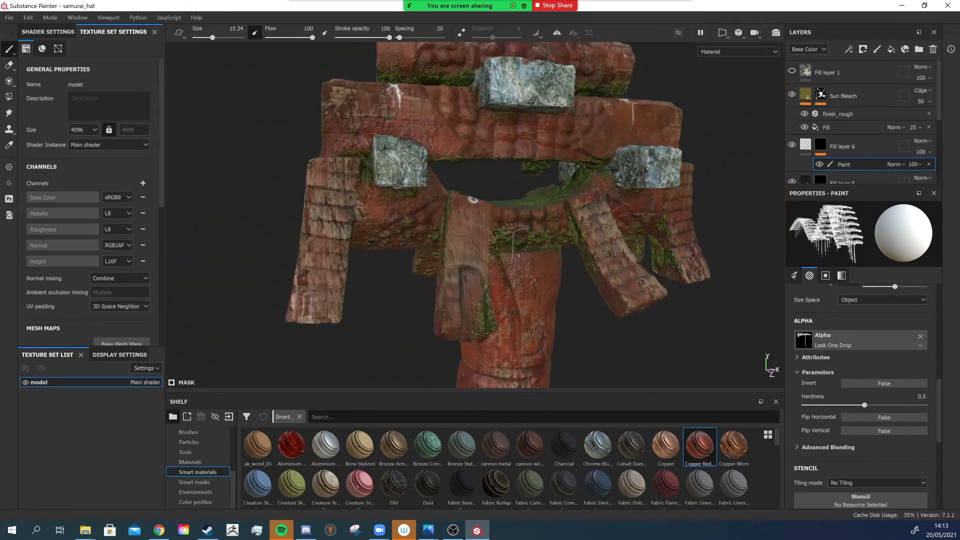
pyautogui.scroll(5, 425, 226)
pyautogui.keyDown('alt'); pyautogui.moveTo(416, 229); pyautogui.dragTo(465, 220, button='middle'); pyautogui.keyUp('alt')
pyautogui.scroll(-5, 465, 220)
pyautogui.keyDown('alt'); pyautogui.moveTo(465, 200); pyautogui.dragTo(510, 235); pyautogui.keyUp('alt')
# - Paint more roughness drips on the upper beams and down the central post
pyautogui.scroll(4, 461, 167)
pyautogui.scroll(-3, 461, 168)
pyautogui.keyDown('alt'); pyautogui.moveTo(480, 175); pyautogui.dragTo(408, 167); pyautogui.keyUp('alt')
pyautogui.scroll(4, 477, 166)
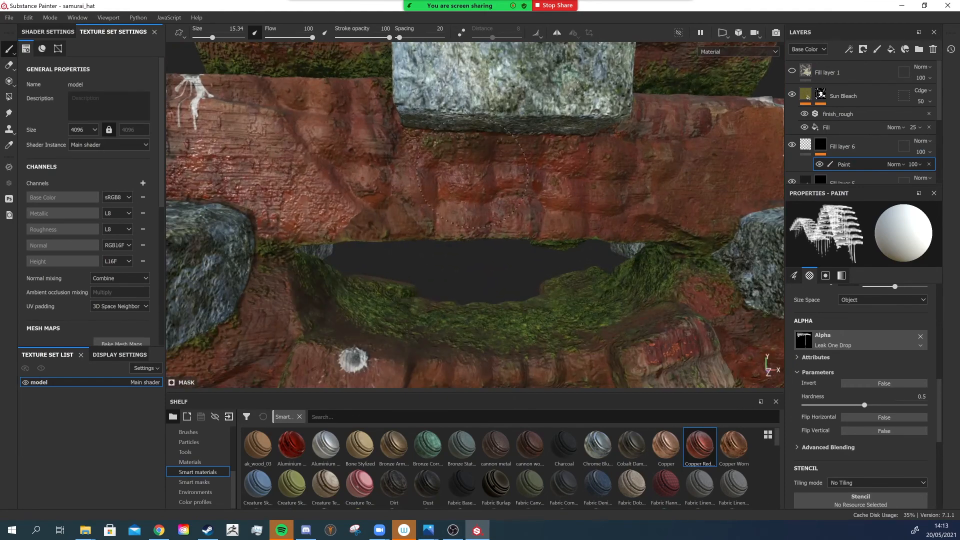
pyautogui.scroll(-3, 570, 168)
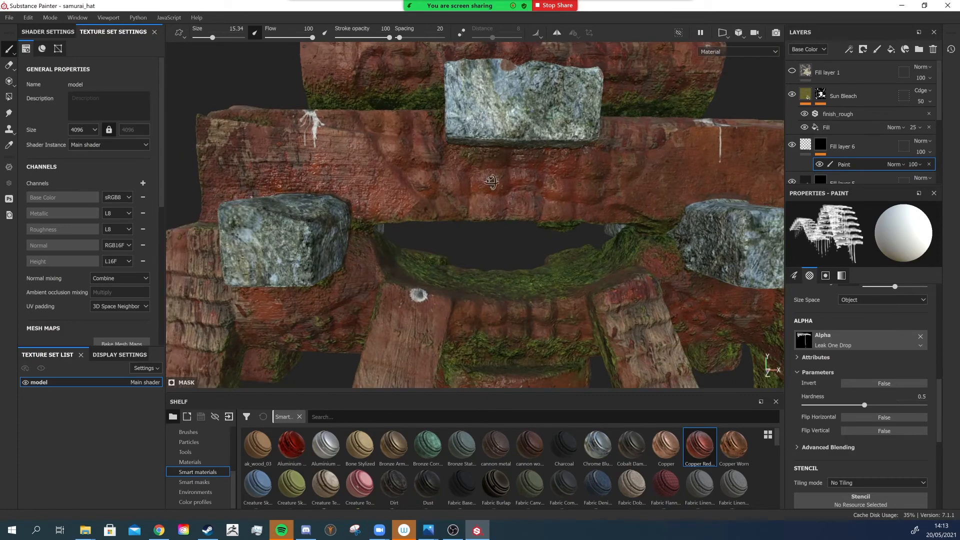
pyautogui.scroll(-2, 476, 181)
pyautogui.keyDown('alt'); pyautogui.moveTo(476, 181); pyautogui.dragTo(525, 280, button='middle'); pyautogui.keyUp('alt')
pyautogui.scroll(4, 480, 265)
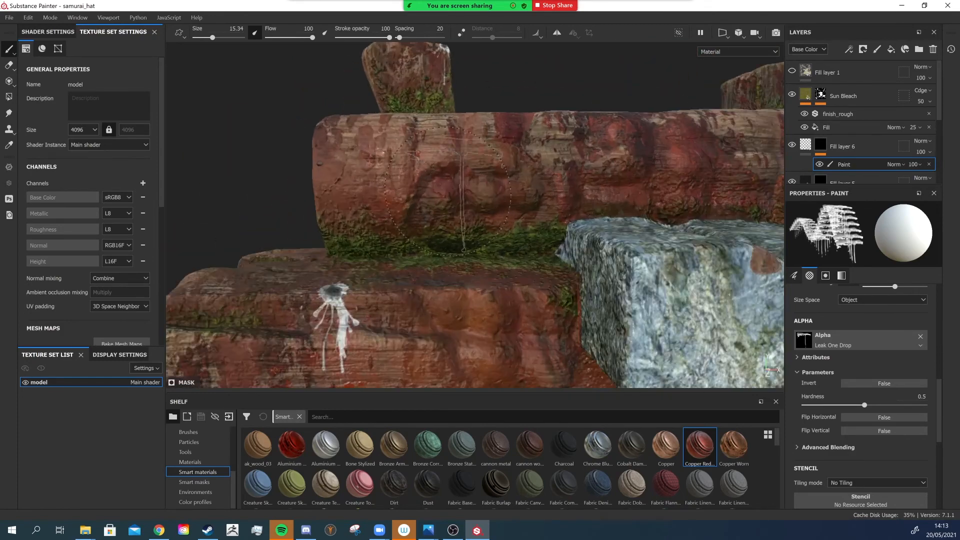
pyautogui.keyDown('alt'); pyautogui.moveTo(460, 255); pyautogui.dragTo(454, 276); pyautogui.keyUp('alt')
pyautogui.scroll(-4, 504, 268)
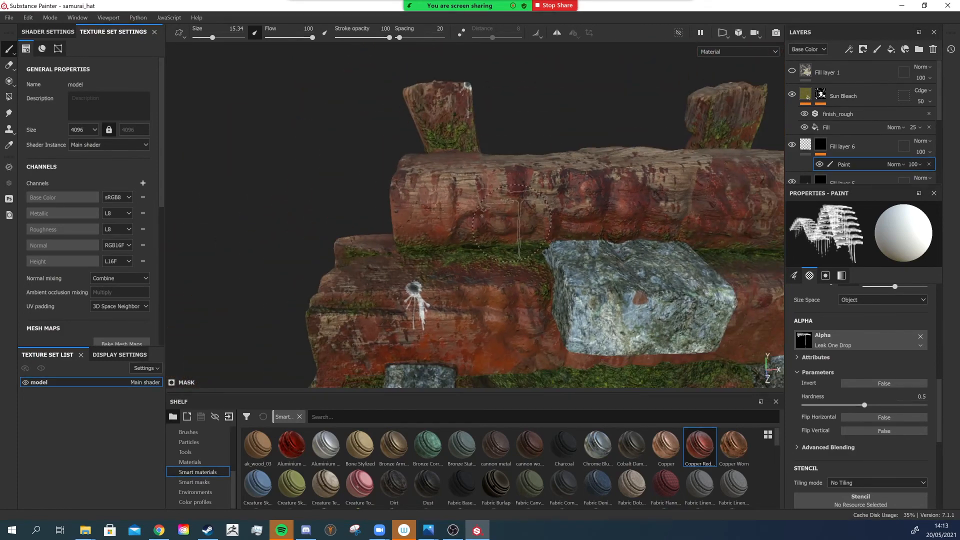
pyautogui.keyDown('alt'); pyautogui.moveTo(467, 367); pyautogui.dragTo(467, 12, button='middle'); pyautogui.keyUp('alt')
pyautogui.moveTo(474, 230)
pyautogui.keyDown('alt'); pyautogui.mouseDown()
pyautogui.moveTo(472, 189)
pyautogui.moveTo(525, 242)
pyautogui.mouseUp(); pyautogui.keyUp('alt')
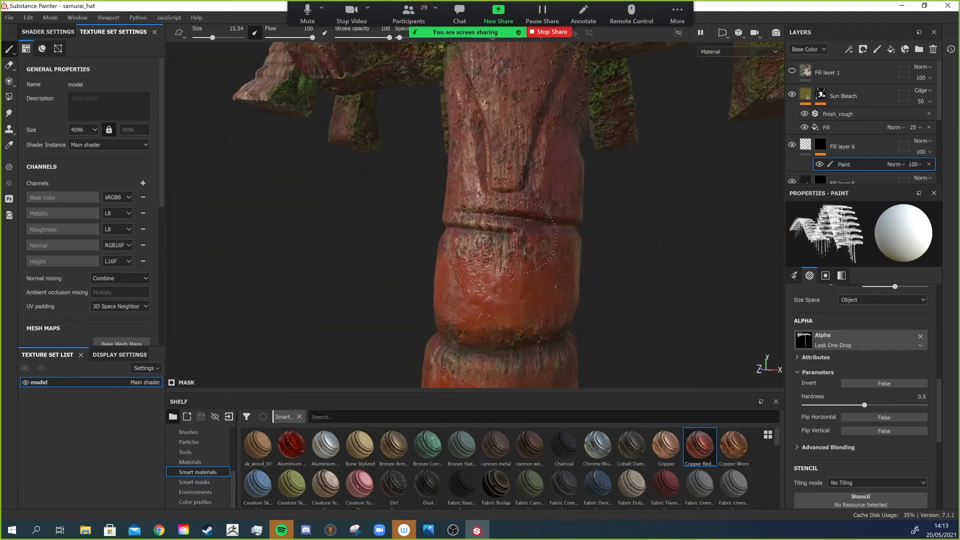
pyautogui.scroll(-2, 522, 238)
pyautogui.keyDown('alt'); pyautogui.moveTo(492, 333); pyautogui.dragTo(491, 223, button='middle'); pyautogui.keyUp('alt')
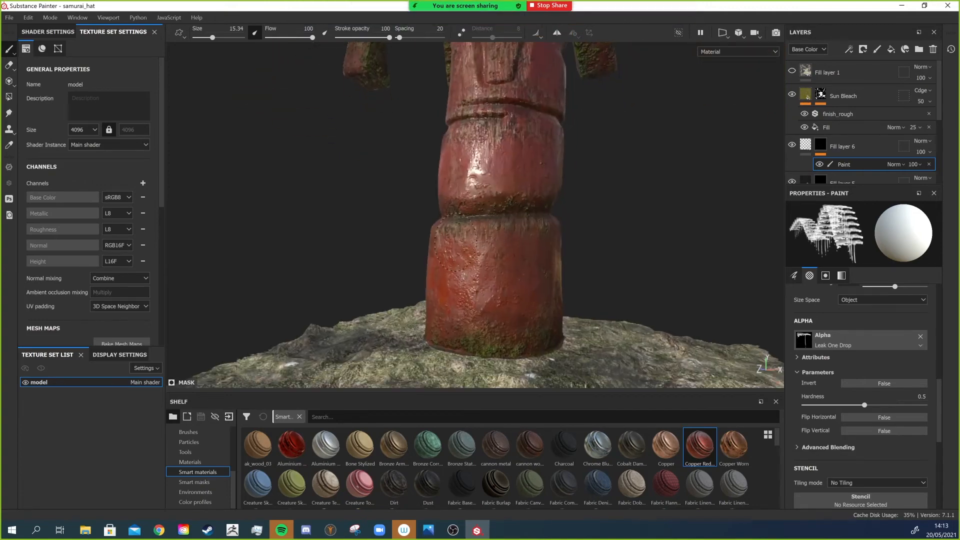
pyautogui.scroll(-8, 521, 232)
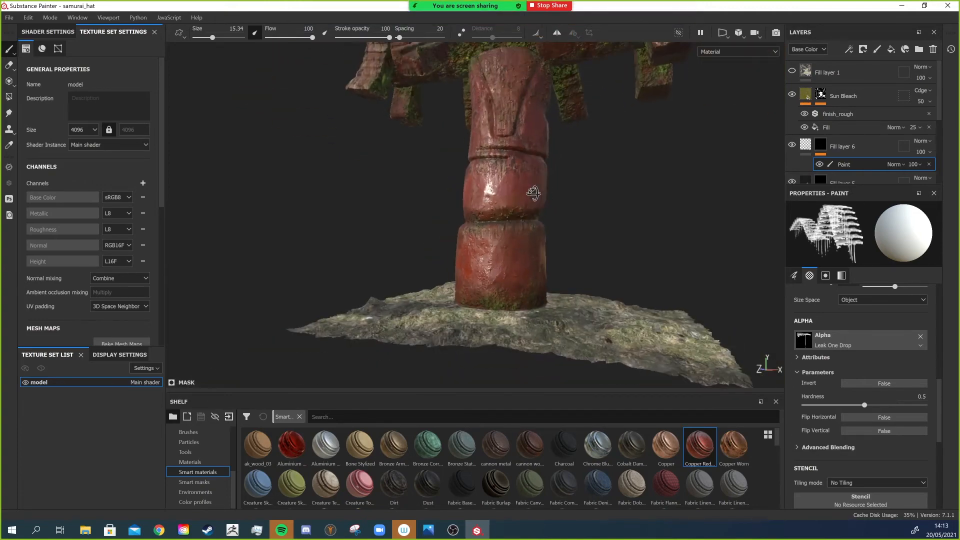
# - Add a new paint layer above Fill layer 6 and set its blend mode to Passthrough
pyautogui.moveTo(505, 253)
pyautogui.keyDown('alt'); pyautogui.mouseDown()
pyautogui.moveTo(564, 274)
pyautogui.moveTo(777, 220)
pyautogui.moveTo(617, 180)
pyautogui.moveTo(465, 178)
pyautogui.mouseUp(); pyautogui.keyUp('alt')
pyautogui.moveTo(561, 173)
pyautogui.keyDown('alt'); pyautogui.mouseDown()
pyautogui.moveTo(489, 189)
pyautogui.moveTo(370, 165)
pyautogui.moveTo(380, 200)
pyautogui.moveTo(452, 221)
pyautogui.moveTo(488, 195)
pyautogui.mouseUp(); pyautogui.keyUp('alt')
pyautogui.moveTo(488, 195)
pyautogui.keyDown('ctrl'); pyautogui.mouseDown(button='right')
pyautogui.moveTo(521, 193)
pyautogui.moveTo(504, 193)
pyautogui.mouseUp(button='right'); pyautogui.keyUp('ctrl')
pyautogui.scroll(-3, 334, 166)
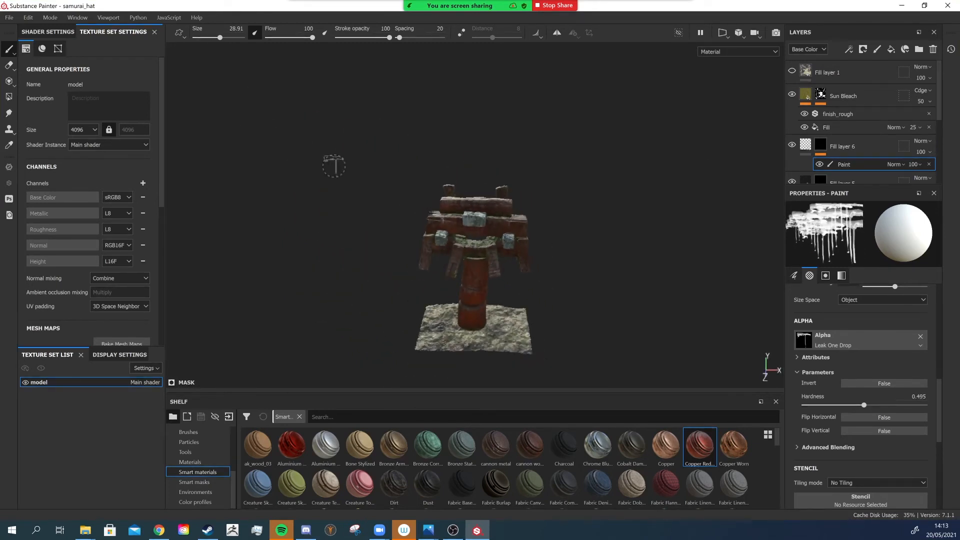
pyautogui.keyDown('alt'); pyautogui.moveTo(334, 166); pyautogui.dragTo(451, 215, button='right'); pyautogui.keyUp('alt')
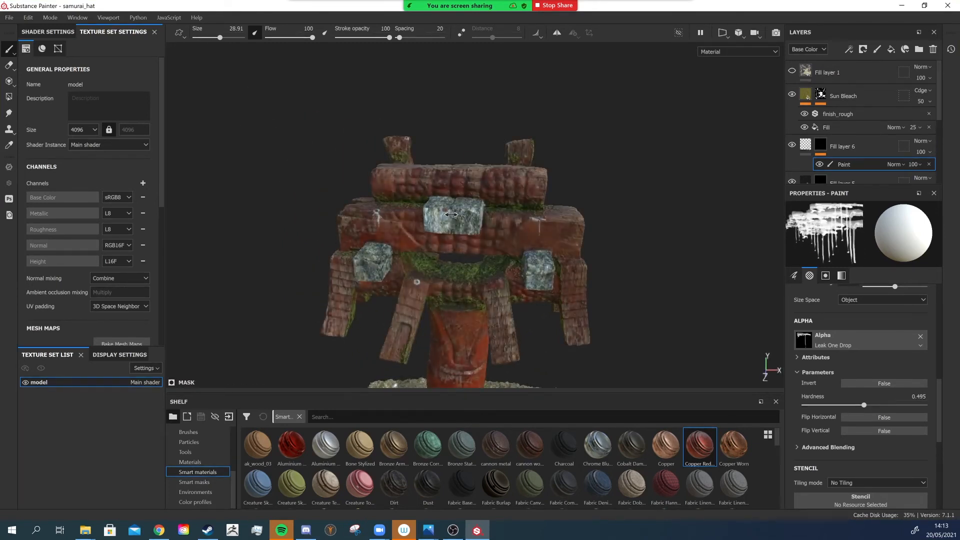
pyautogui.keyDown('alt'); pyautogui.moveTo(448, 214); pyautogui.dragTo(462, 209); pyautogui.keyUp('alt')
pyautogui.scroll(5, 463, 207)
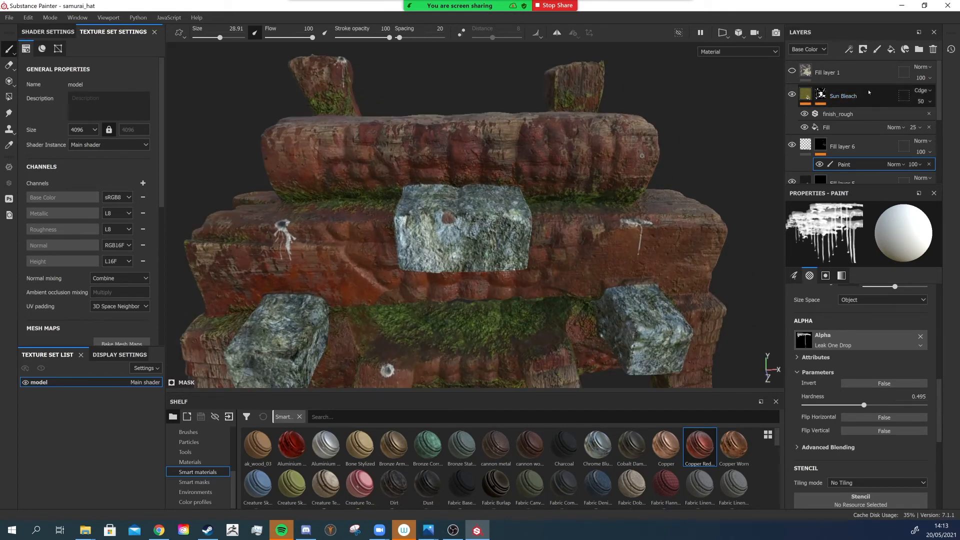
pyautogui.click(860, 144)
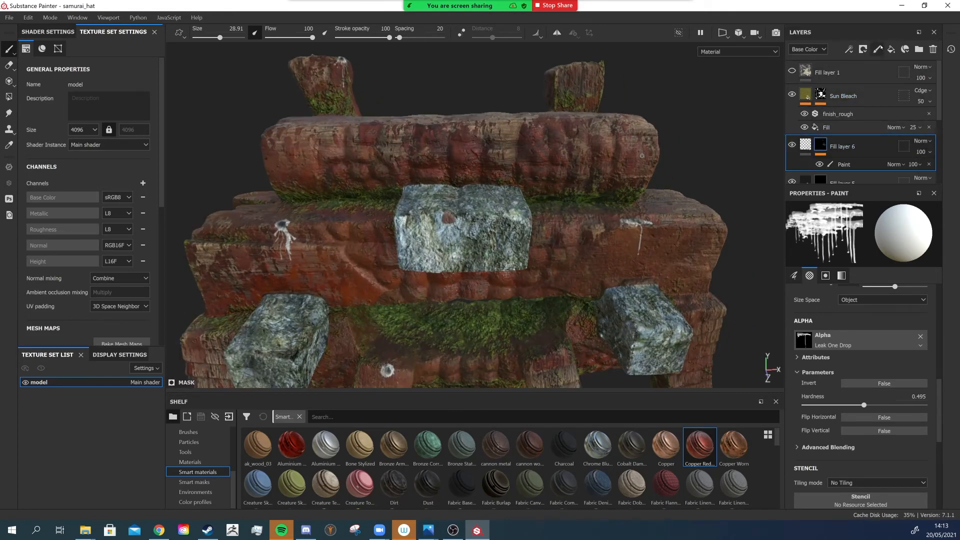
pyautogui.click(878, 50)
pyautogui.click(928, 141)
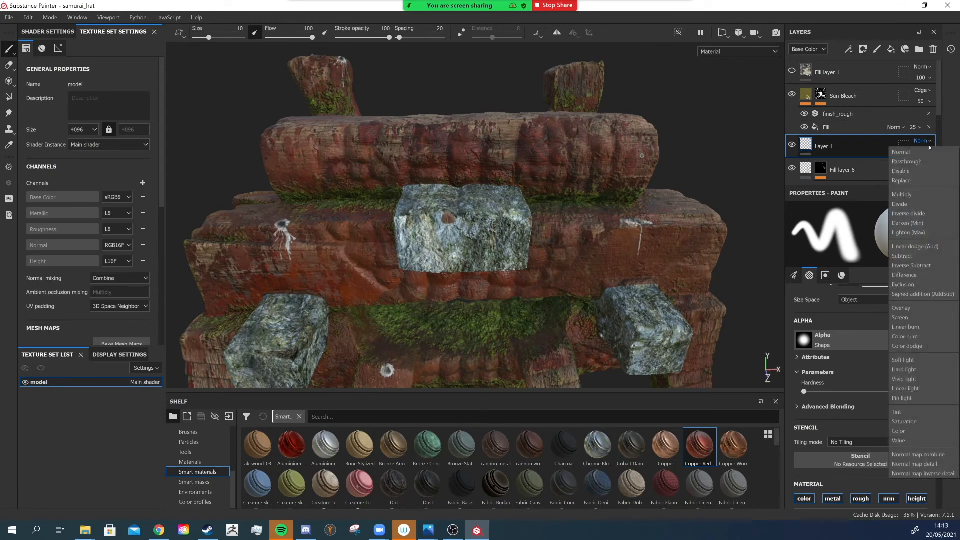
pyautogui.click(914, 162)
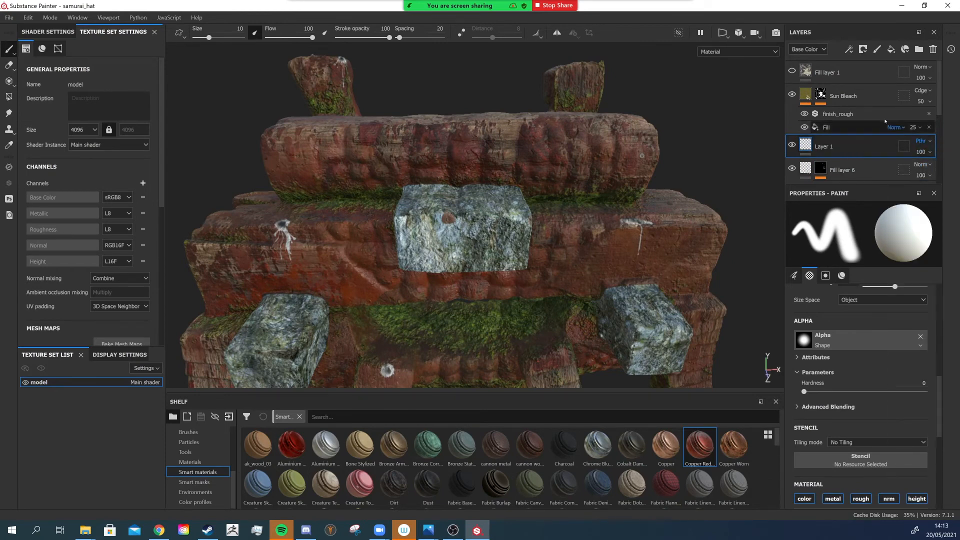
# - Set the new layer's blend mode to Passthrough in the Normal, Height and Roughness channels as well, then return to Base Color
pyautogui.click(822, 49)
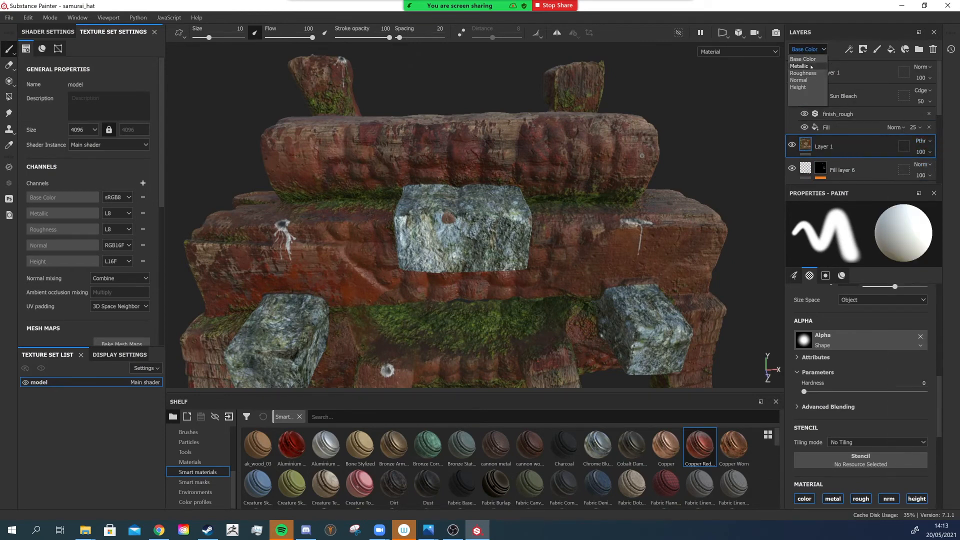
pyautogui.click(798, 80)
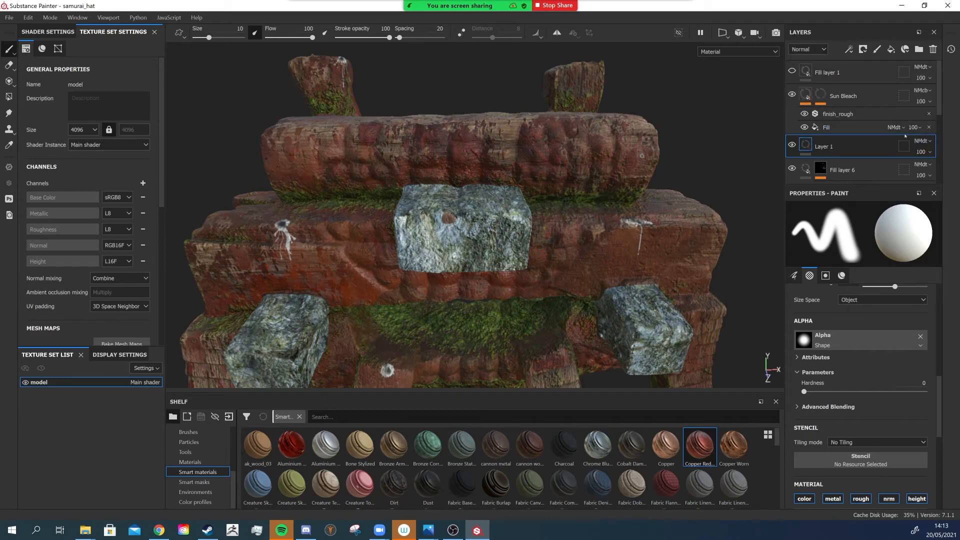
pyautogui.click(922, 142)
pyautogui.click(849, 100)
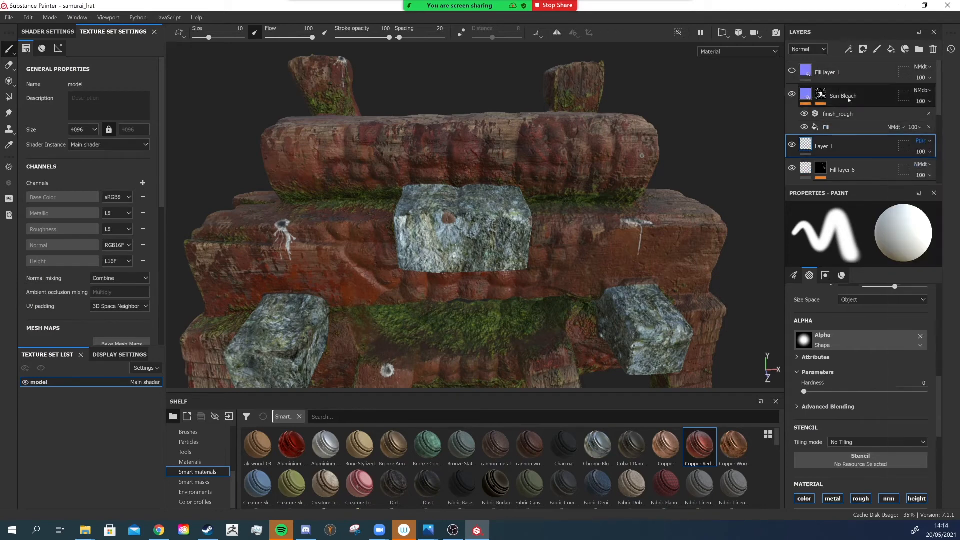
pyautogui.click(808, 49)
pyautogui.click(798, 87)
pyautogui.click(922, 141)
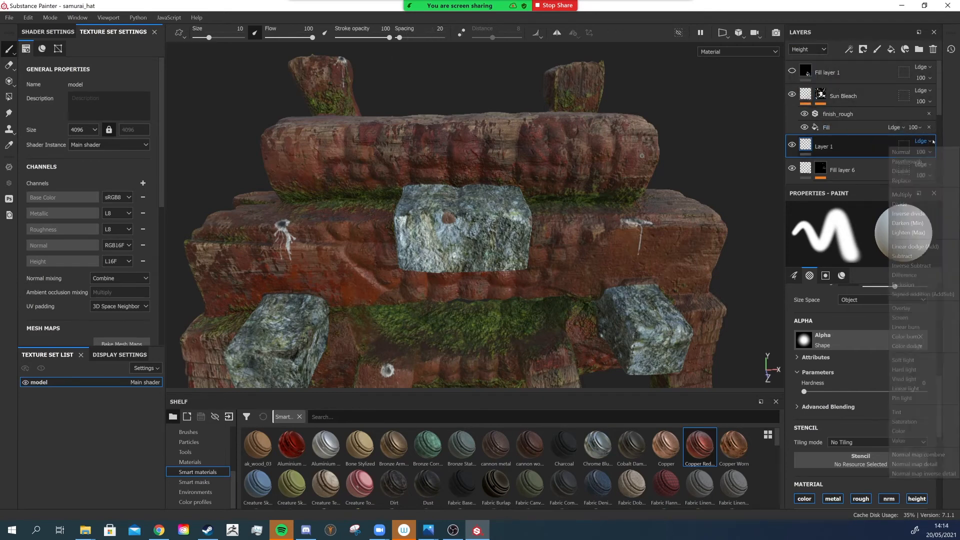
pyautogui.click(830, 78)
pyautogui.click(809, 49)
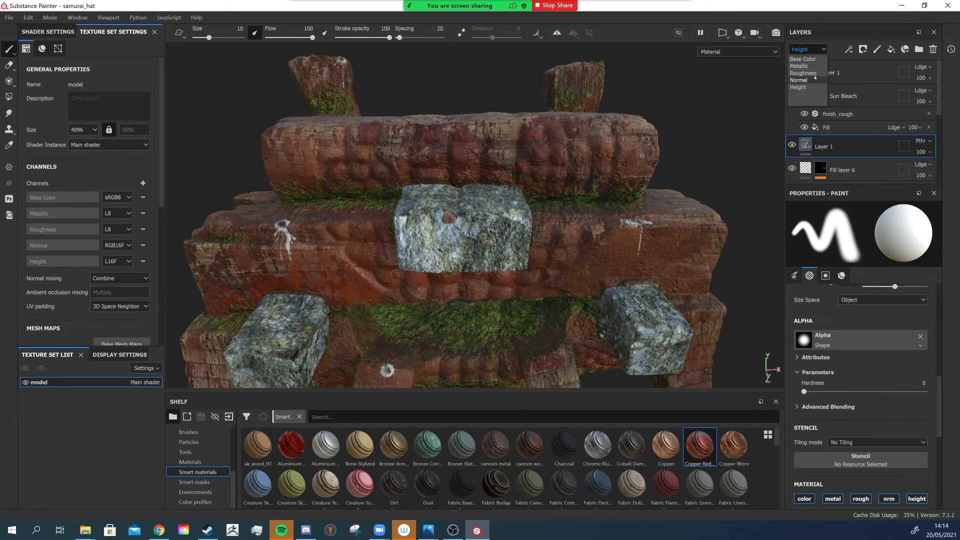
pyautogui.click(799, 74)
pyautogui.click(923, 141)
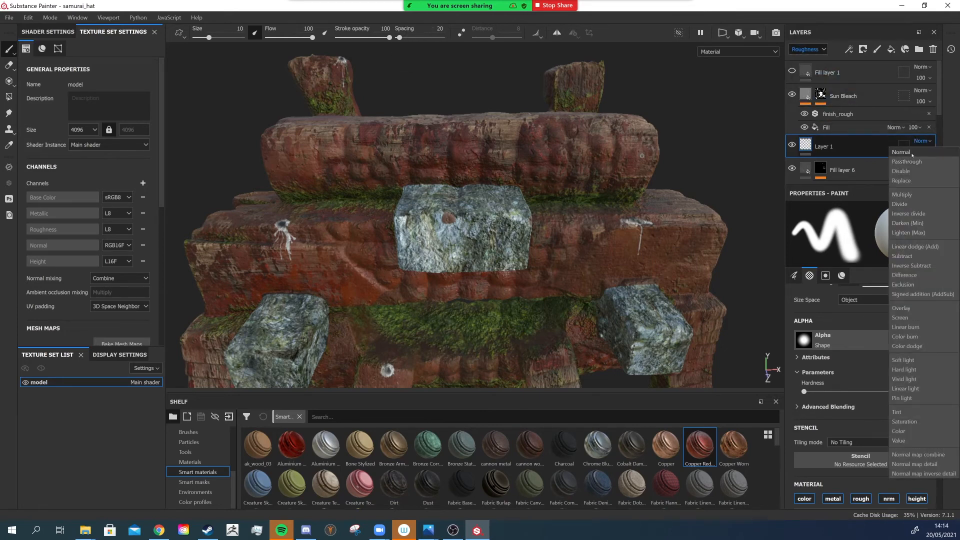
pyautogui.click(907, 161)
pyautogui.click(808, 49)
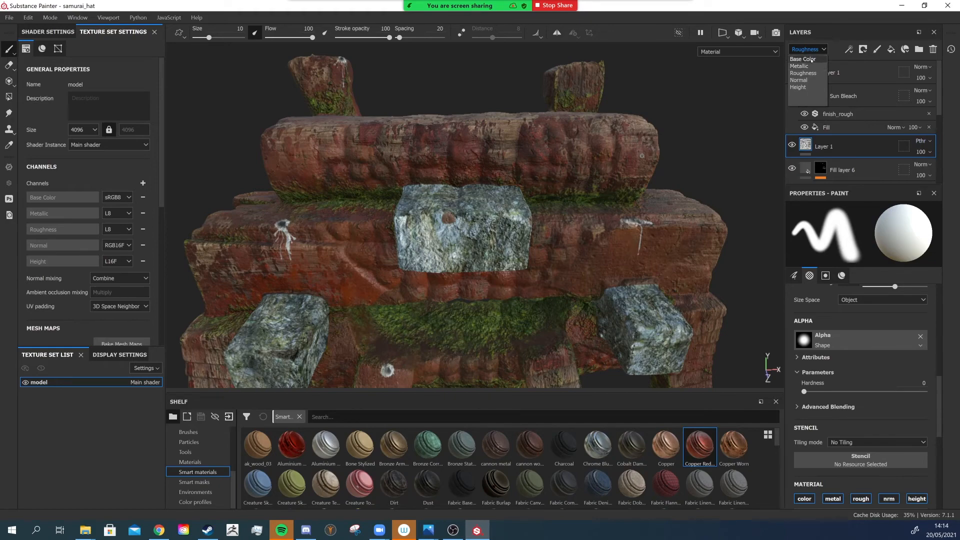
pyautogui.click(810, 59)
# - Switch to the Clone tool and clone texture over spots on the beams and stone blocks while working around the structure
pyautogui.scroll(4, 378, 375)
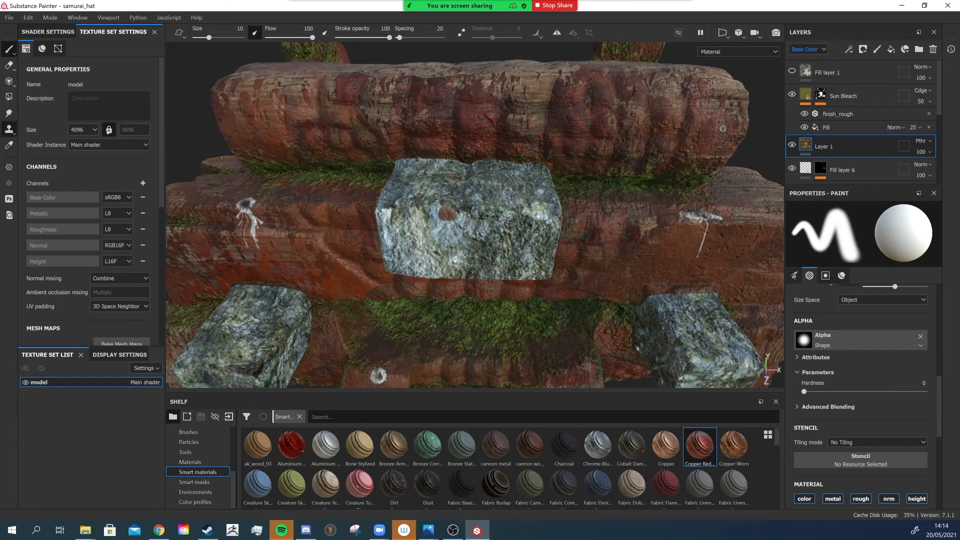
pyautogui.scroll(4, 447, 230)
pyautogui.moveTo(440, 213)
pyautogui.keyDown('alt'); pyautogui.mouseDown()
pyautogui.moveTo(425, 230)
pyautogui.moveTo(450, 214)
pyautogui.mouseUp(); pyautogui.keyUp('alt')
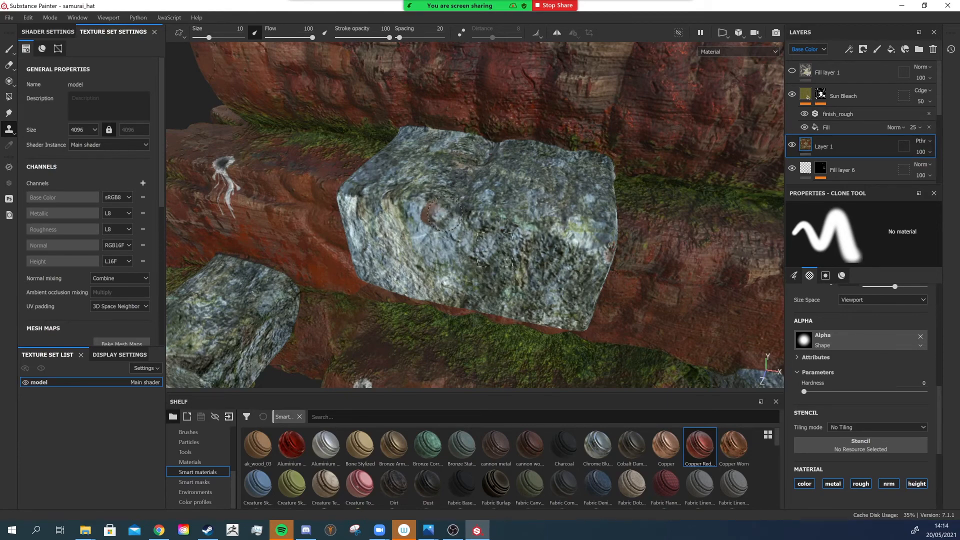
pyautogui.keyDown('alt'); pyautogui.moveTo(419, 214); pyautogui.dragTo(454, 185); pyautogui.keyUp('alt')
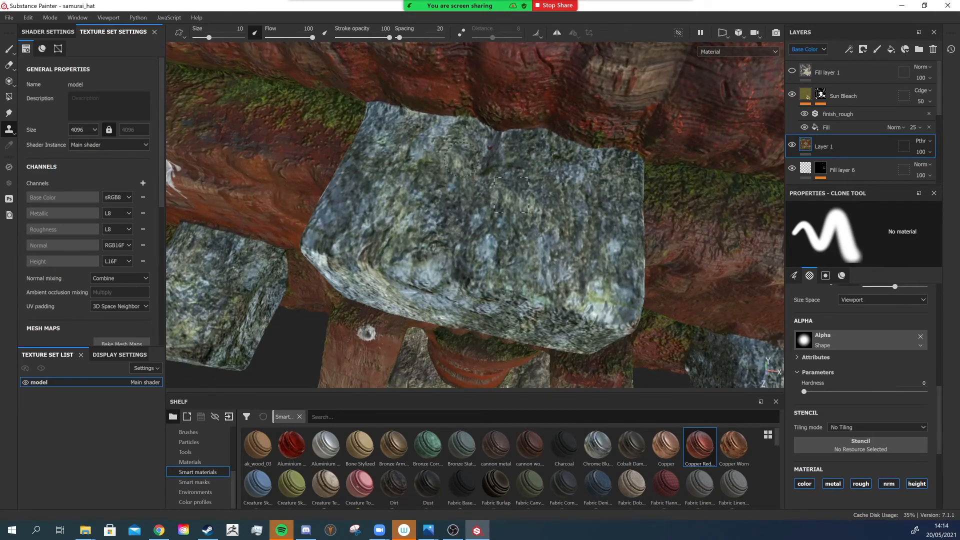
pyautogui.scroll(-2, 472, 166)
pyautogui.scroll(1, 492, 160)
pyautogui.scroll(-1, 491, 160)
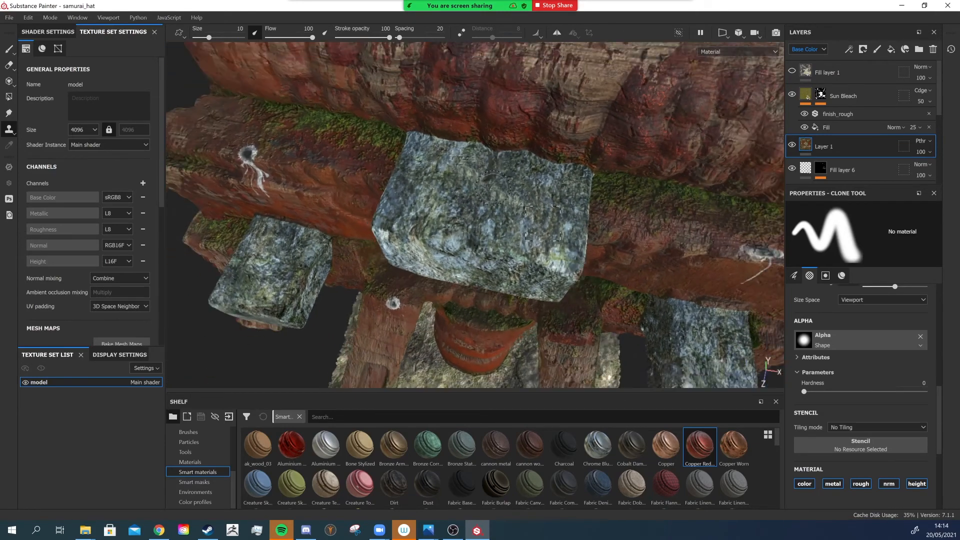
pyautogui.keyDown('alt'); pyautogui.moveTo(492, 160); pyautogui.dragTo(491, 105); pyautogui.keyUp('alt')
pyautogui.moveTo(431, 225)
pyautogui.keyDown('alt'); pyautogui.mouseDown()
pyautogui.moveTo(434, 202)
pyautogui.moveTo(358, 131)
pyautogui.mouseUp(); pyautogui.keyUp('alt')
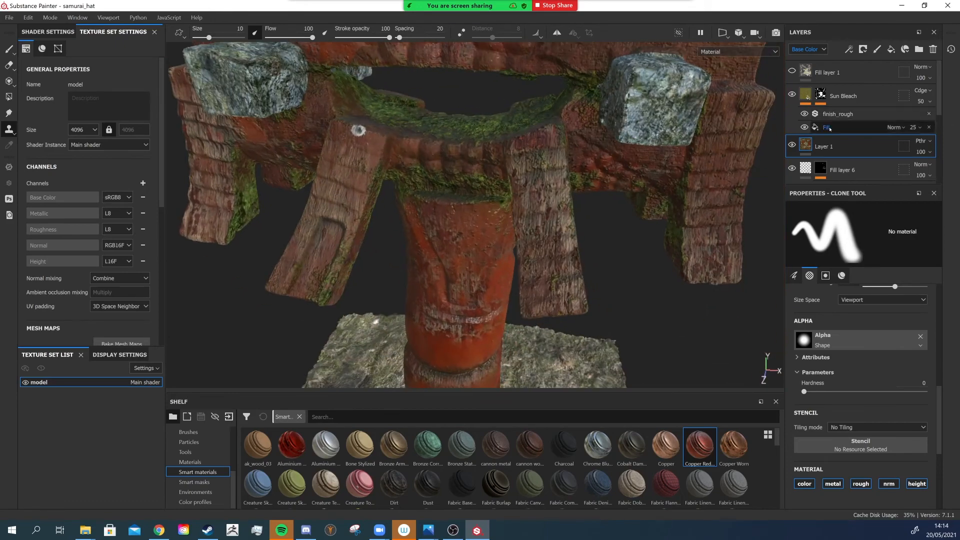
pyautogui.keyDown('alt'); pyautogui.moveTo(604, 182); pyautogui.dragTo(555, 170); pyautogui.keyUp('alt')
pyautogui.scroll(-3, 835, 128)
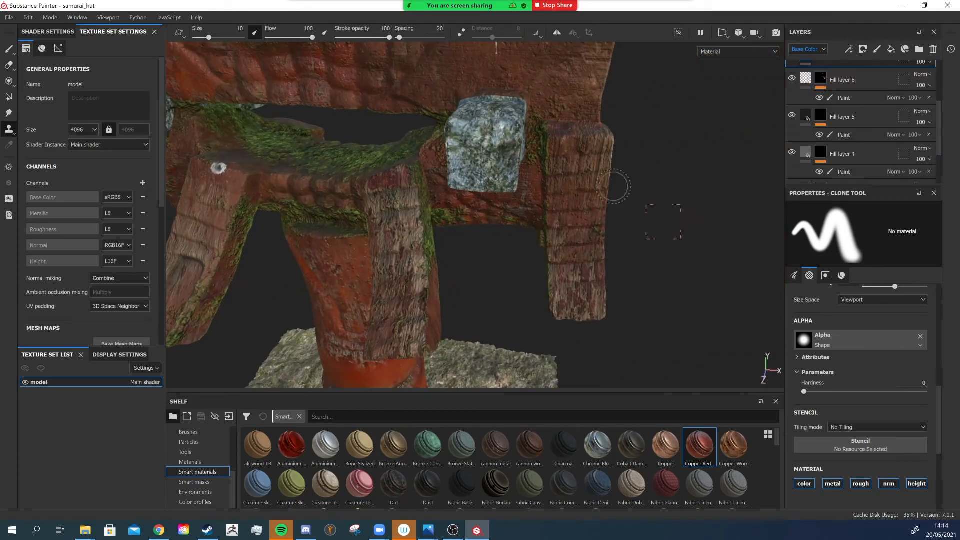
pyautogui.keyDown('alt'); pyautogui.moveTo(614, 186); pyautogui.dragTo(360, 150); pyautogui.keyUp('alt')
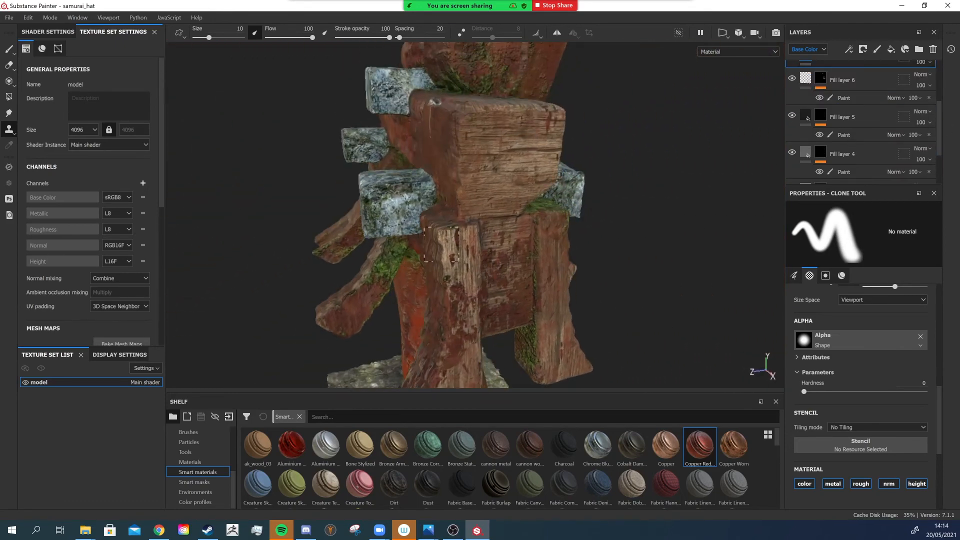
pyautogui.keyDown('alt'); pyautogui.moveTo(442, 244); pyautogui.dragTo(396, 240); pyautogui.keyUp('alt')
pyautogui.keyDown('alt'); pyautogui.moveTo(425, 200); pyautogui.dragTo(425, 251, button='middle'); pyautogui.keyUp('alt')
pyautogui.keyDown('alt'); pyautogui.moveTo(425, 200); pyautogui.dragTo(471, 210, button='right'); pyautogui.keyUp('alt')
pyautogui.keyDown('alt'); pyautogui.moveTo(475, 155); pyautogui.dragTo(420, 186); pyautogui.keyUp('alt')
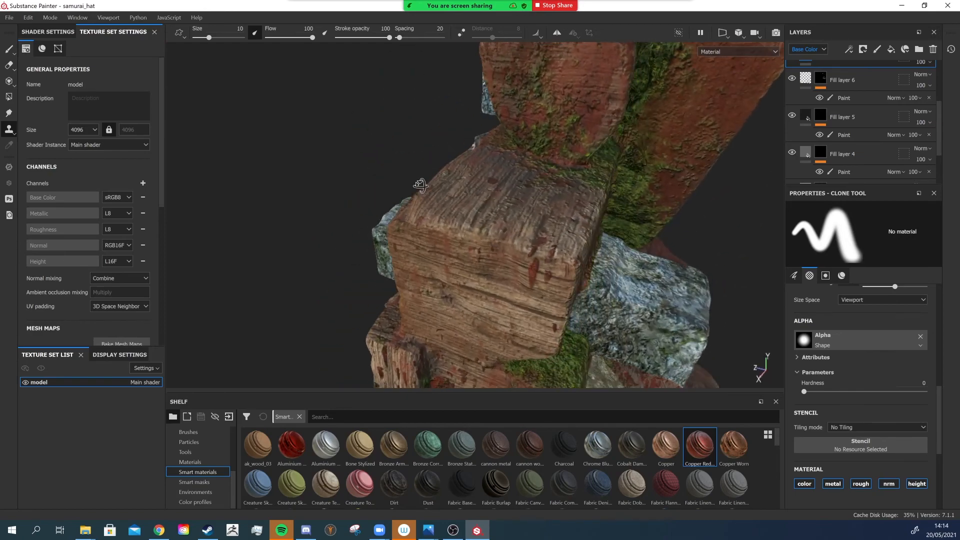
pyautogui.keyDown('alt'); pyautogui.moveTo(568, 206); pyautogui.dragTo(520, 185); pyautogui.keyUp('alt')
pyautogui.keyDown('alt'); pyautogui.moveTo(501, 200); pyautogui.dragTo(460, 190, button='right'); pyautogui.keyUp('alt')
pyautogui.keyDown('alt'); pyautogui.moveTo(540, 186); pyautogui.dragTo(363, 178); pyautogui.keyUp('alt')
pyautogui.moveTo(500, 180)
pyautogui.keyDown('alt'); pyautogui.mouseDown()
pyautogui.moveTo(441, 200)
pyautogui.moveTo(468, 213)
pyautogui.mouseUp(); pyautogui.keyUp('alt')
pyautogui.keyDown('alt'); pyautogui.moveTo(366, 290); pyautogui.dragTo(438, 210, button='middle'); pyautogui.keyUp('alt')
pyautogui.keyDown('alt'); pyautogui.moveTo(370, 205); pyautogui.dragTo(408, 211, button='right'); pyautogui.keyUp('alt')
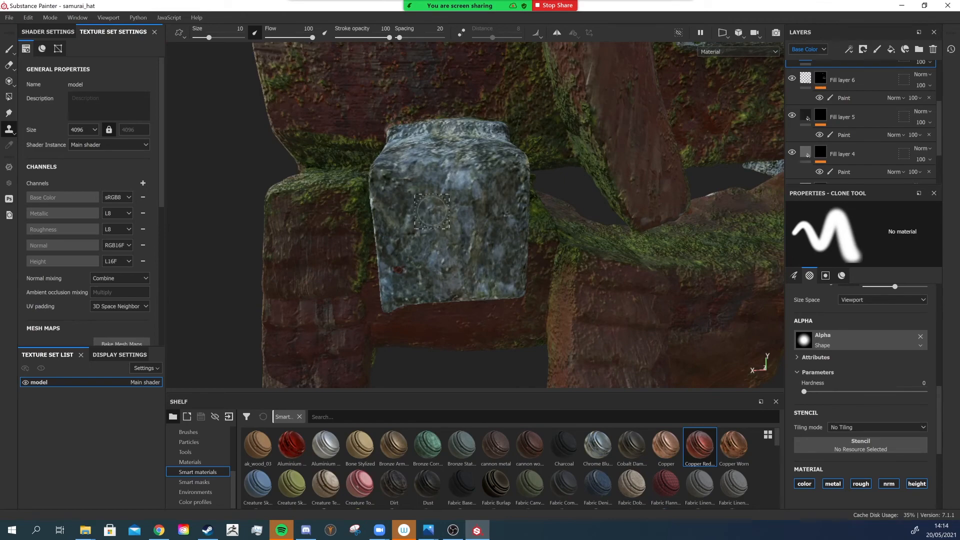
pyautogui.keyDown('alt'); pyautogui.moveTo(434, 256); pyautogui.dragTo(401, 245, button='right'); pyautogui.keyUp('alt')
pyautogui.keyDown('alt'); pyautogui.moveTo(490, 191); pyautogui.dragTo(390, 195); pyautogui.keyUp('alt')
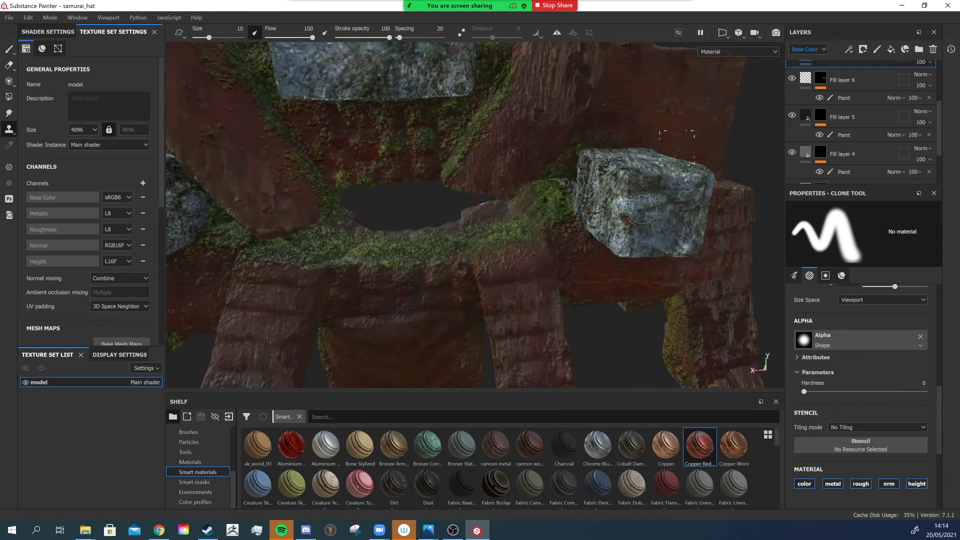
pyautogui.keyDown('alt'); pyautogui.moveTo(644, 210); pyautogui.dragTo(515, 205, button='middle'); pyautogui.keyUp('alt')
pyautogui.keyDown('alt'); pyautogui.moveTo(493, 210); pyautogui.dragTo(512, 200, button='right'); pyautogui.keyUp('alt')
pyautogui.keyDown('alt'); pyautogui.moveTo(281, 75); pyautogui.dragTo(350, 185, button='middle'); pyautogui.keyUp('alt')
pyautogui.keyDown('alt'); pyautogui.moveTo(345, 183); pyautogui.dragTo(369, 188, button='right'); pyautogui.keyUp('alt')
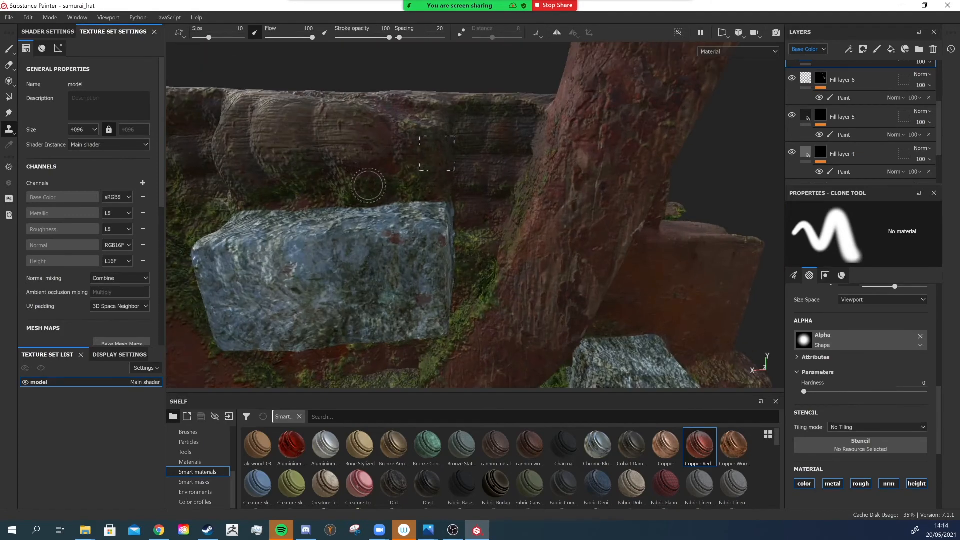
pyautogui.keyDown('alt'); pyautogui.moveTo(369, 188); pyautogui.dragTo(327, 228); pyautogui.keyUp('alt')
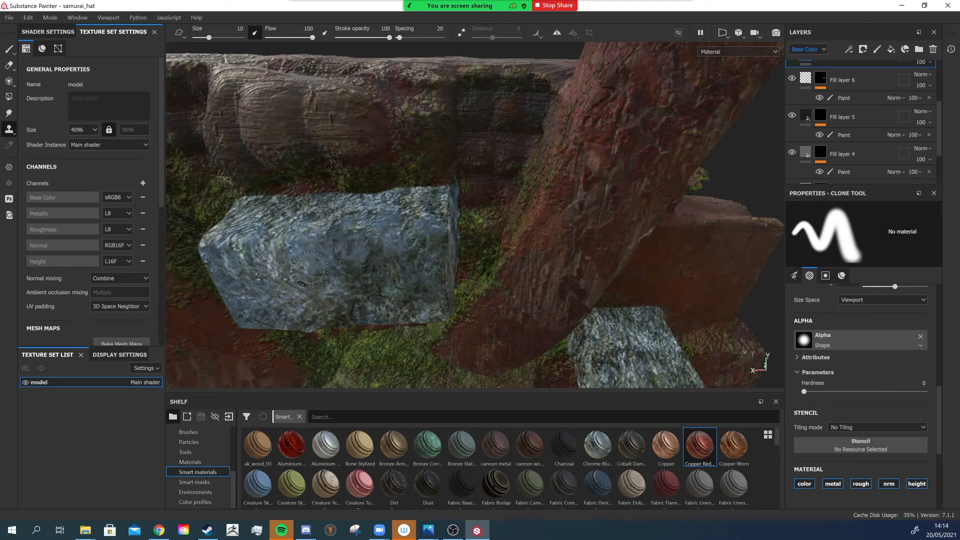
pyautogui.scroll(-3, 360, 247)
pyautogui.keyDown('alt'); pyautogui.moveTo(385, 233); pyautogui.dragTo(123, 196); pyautogui.keyUp('alt')
pyautogui.scroll(-2, 340, 212)
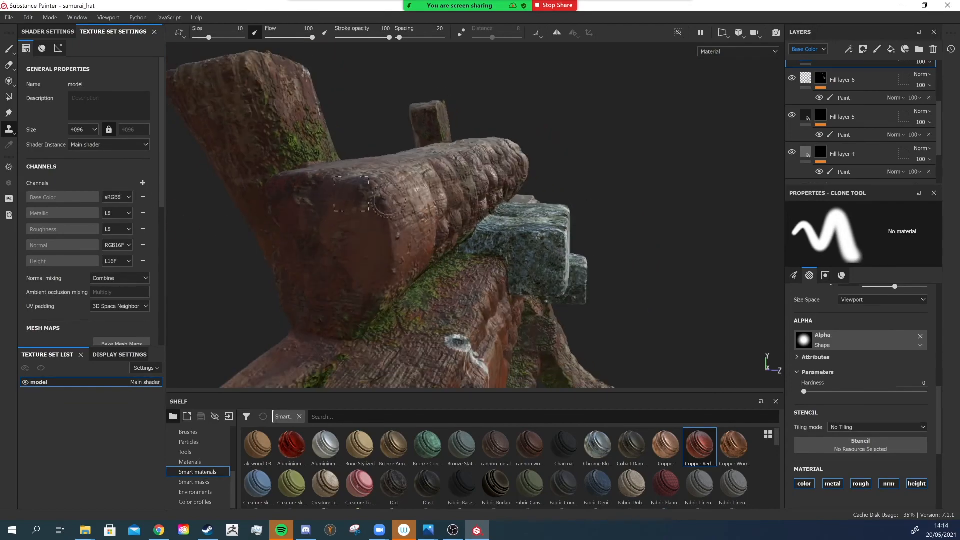
pyautogui.keyDown('alt'); pyautogui.moveTo(385, 202); pyautogui.dragTo(411, 221); pyautogui.keyUp('alt')
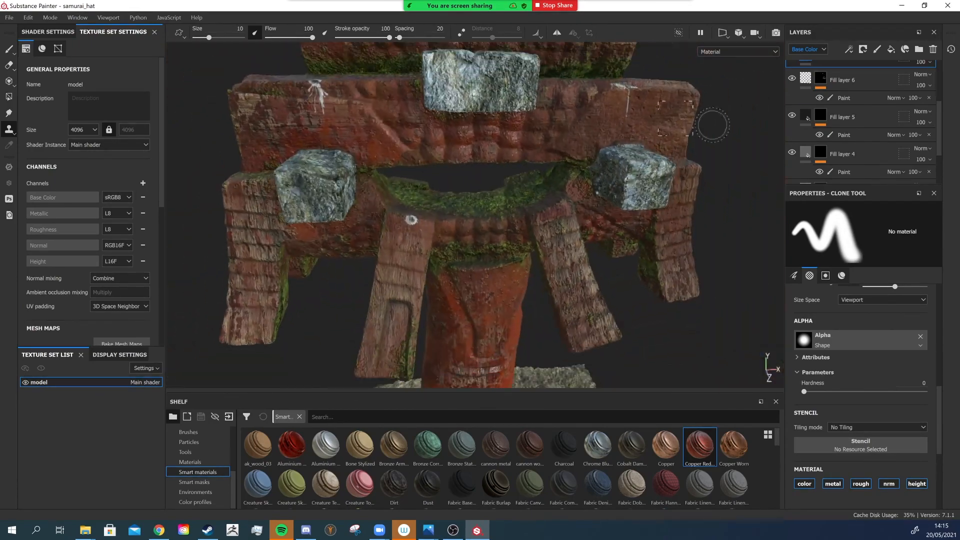
# - Add a new fill layer above Layer 1 with only the color and roughness channels enabled
pyautogui.scroll(3, 867, 111)
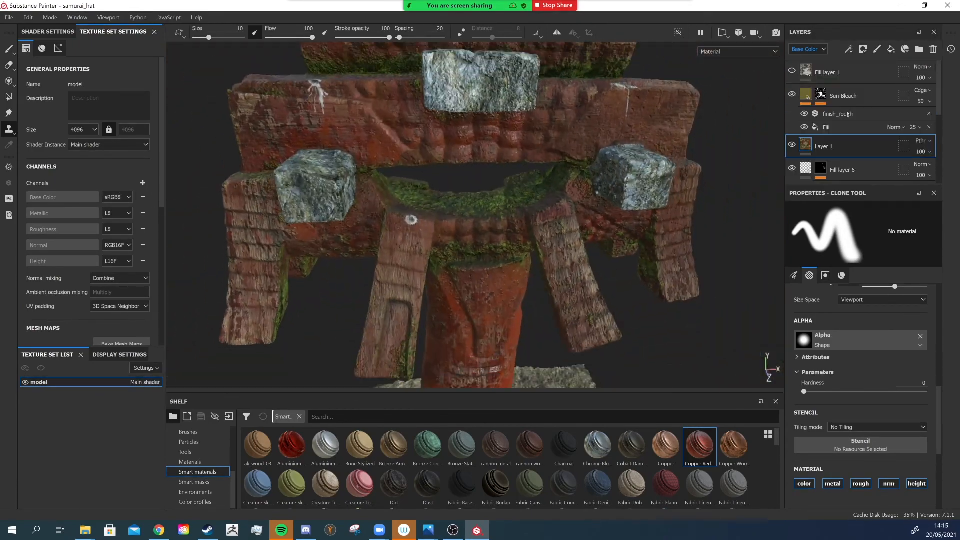
pyautogui.click(892, 49)
pyautogui.scroll(-3, 701, 175)
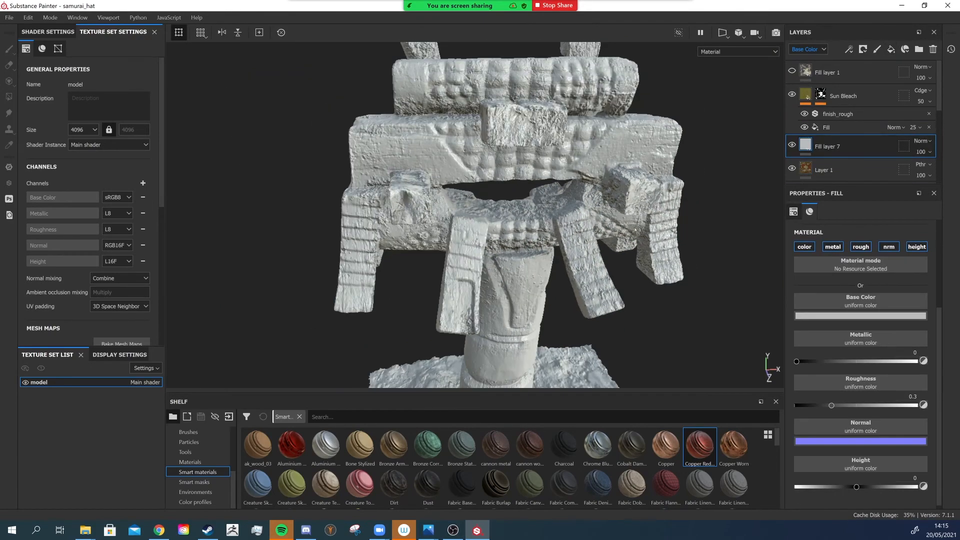
pyautogui.keyDown('alt'); pyautogui.moveTo(672, 203); pyautogui.dragTo(618, 223); pyautogui.keyUp('alt')
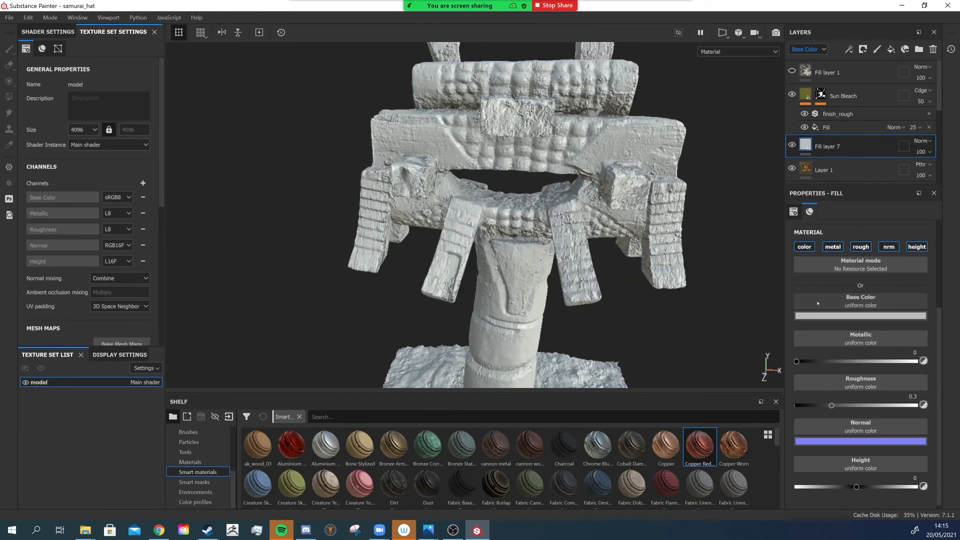
pyautogui.click(830, 247)
pyautogui.click(916, 248)
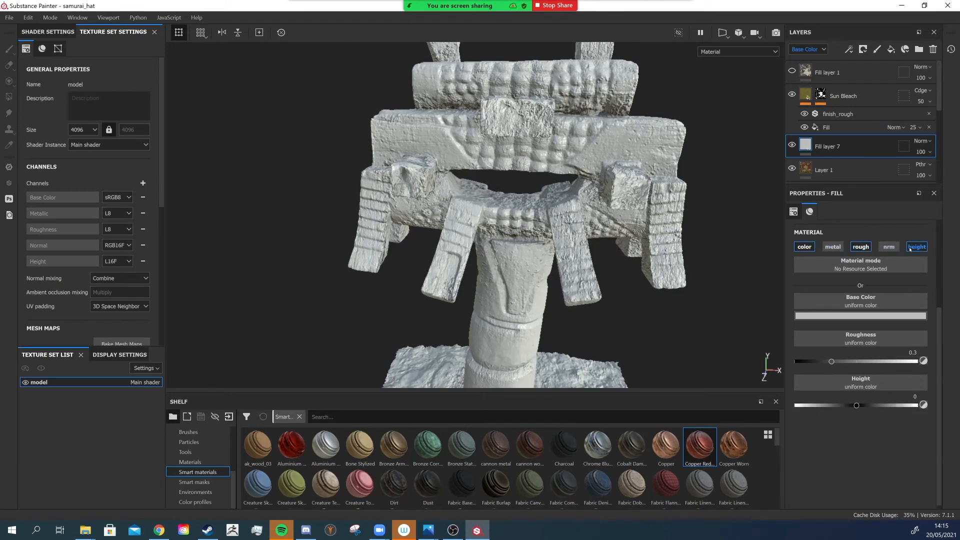
# - Set the fill's base color to dark brown 291f11 and its roughness to about 0.84
pyautogui.click(846, 316)
pyautogui.moveTo(847, 402); pyautogui.dragTo(840, 407)
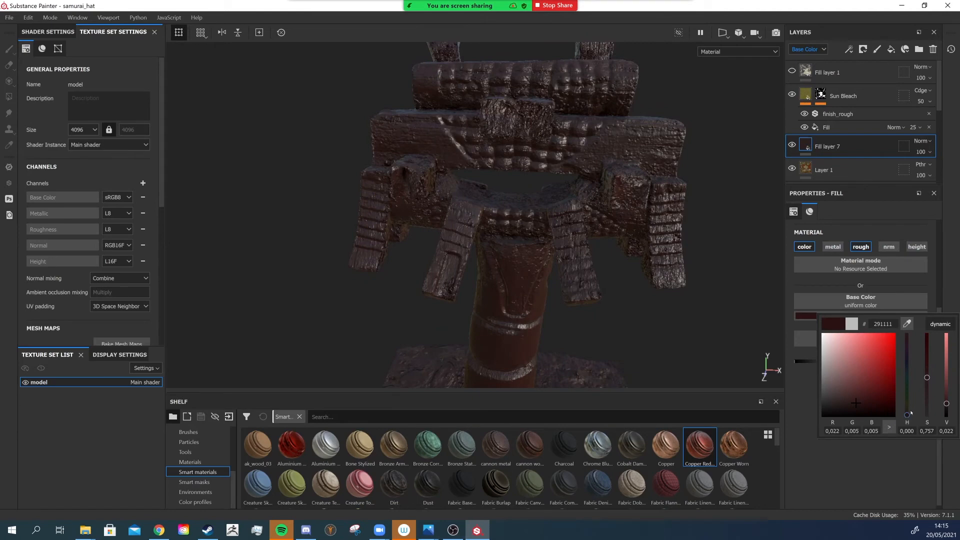
pyautogui.moveTo(908, 415); pyautogui.dragTo(907, 412)
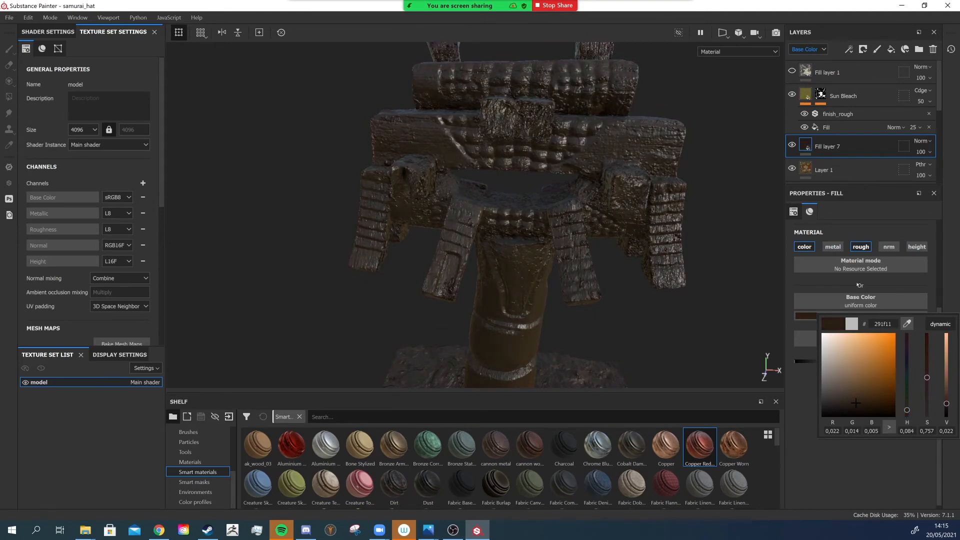
pyautogui.click(802, 285)
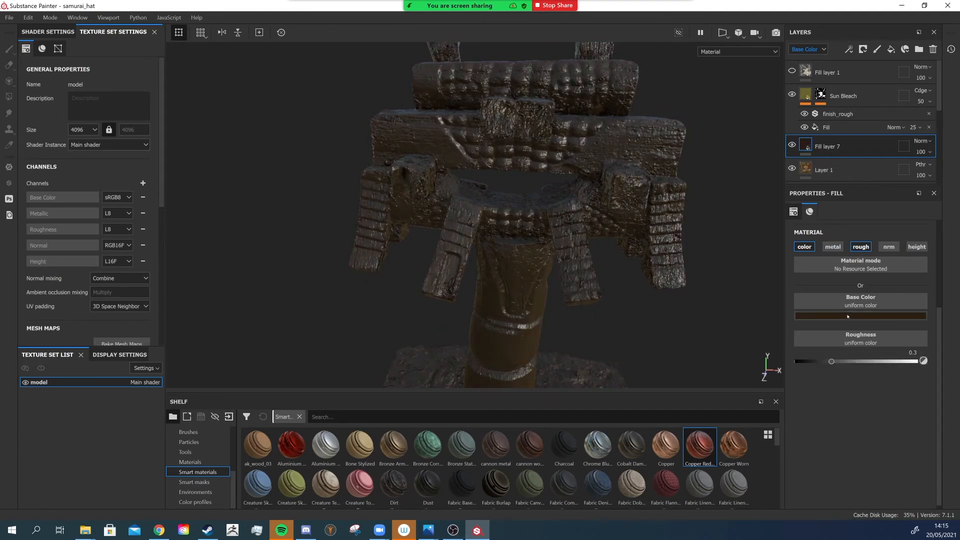
pyautogui.moveTo(856, 364); pyautogui.dragTo(899, 362)
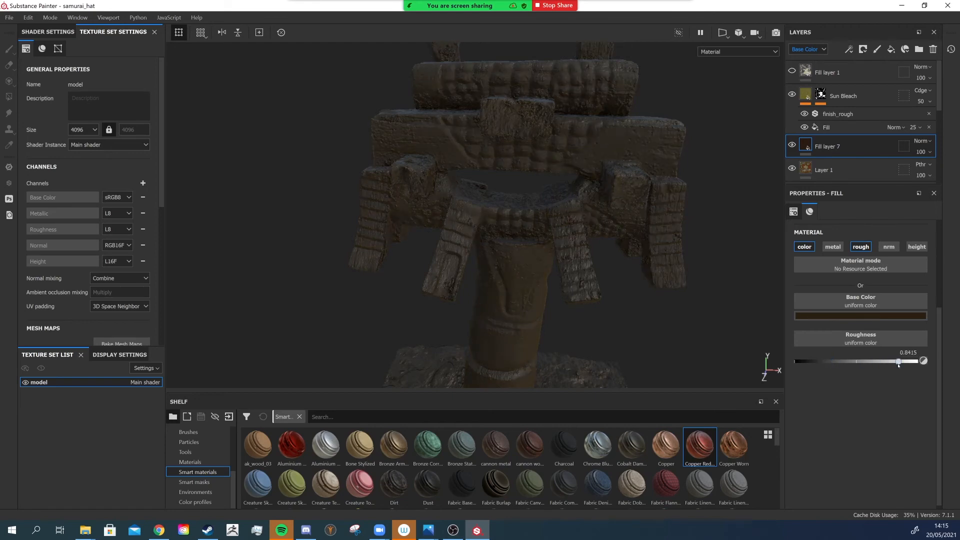
# - Add a black mask to the dark brown fill layer and add a paint effect inside that mask
pyautogui.scroll(-3, 647, 254)
pyautogui.keyDown('alt'); pyautogui.moveTo(647, 253); pyautogui.dragTo(599, 165); pyautogui.keyUp('alt')
pyautogui.scroll(3, 602, 206)
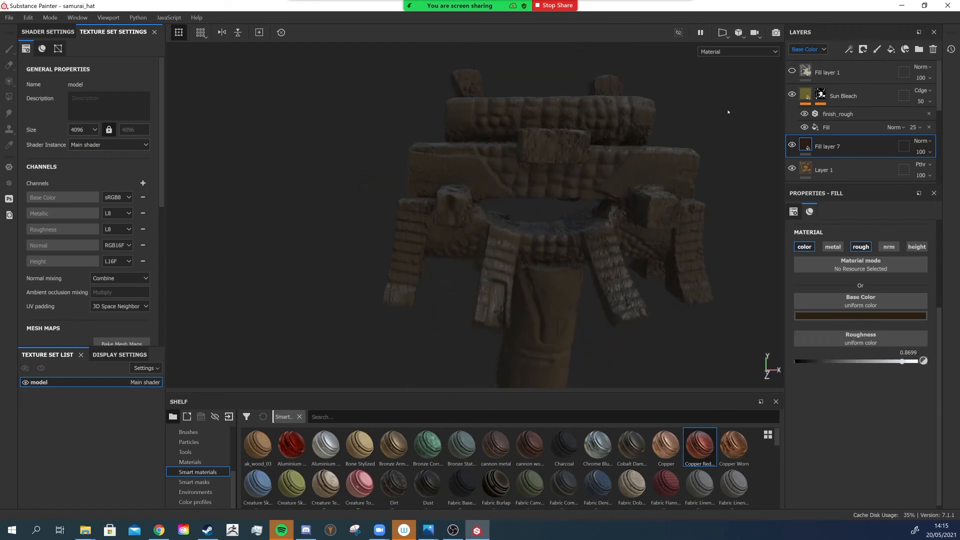
pyautogui.rightClick(807, 145)
pyautogui.click(826, 150)
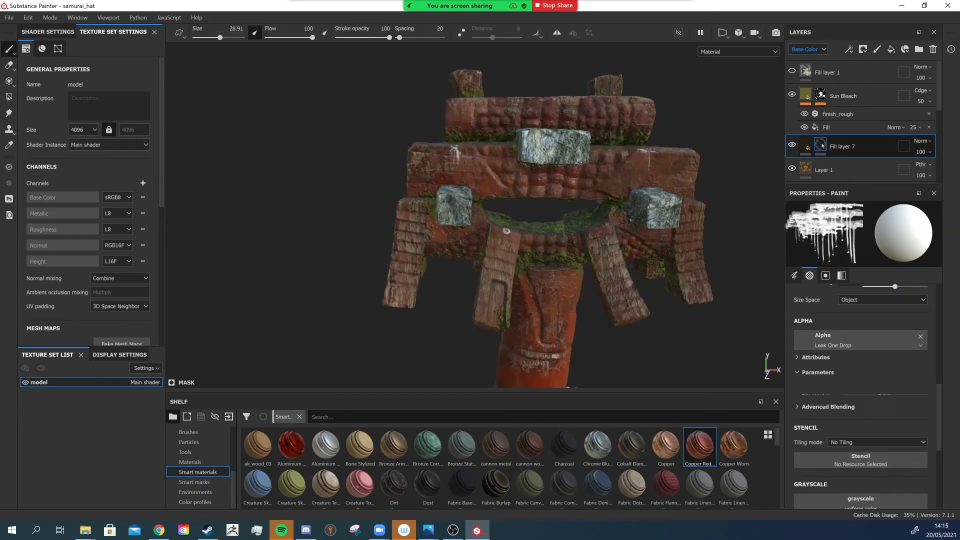
pyautogui.rightClick(820, 145)
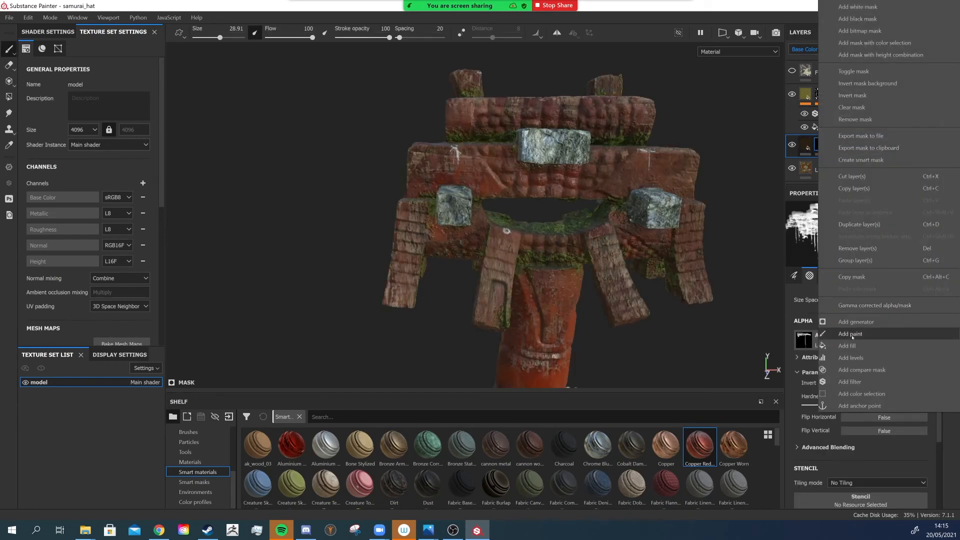
pyautogui.click(851, 335)
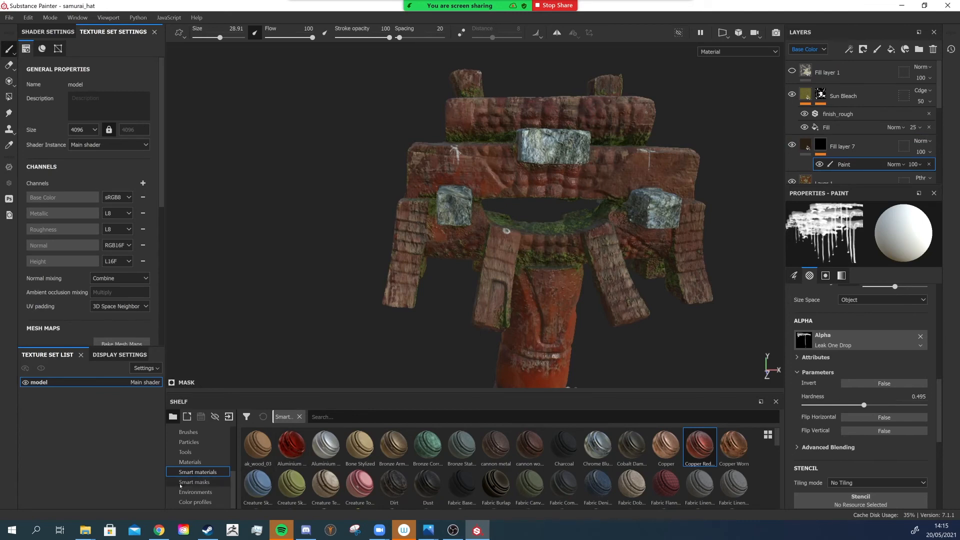
# - Search the brush alphas for kyle and set the paint brush alpha to Kyle Brush Presets alpha 12
pyautogui.click(195, 482)
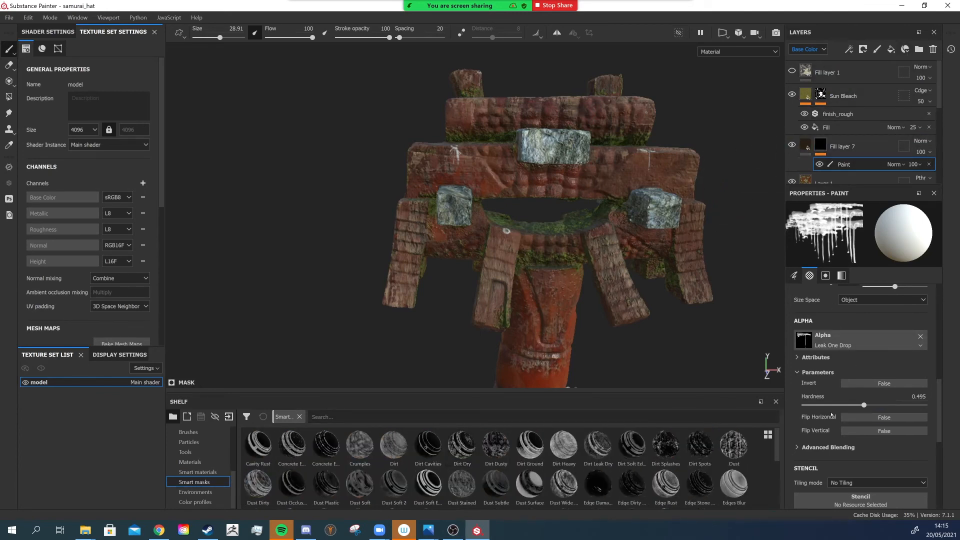
pyautogui.click(845, 339)
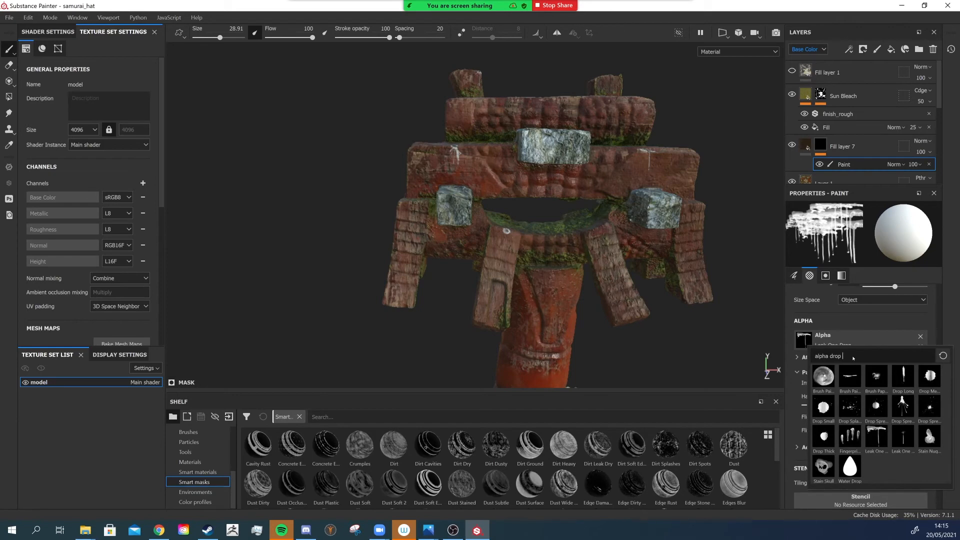
pyautogui.press('BackSpace')
pyautogui.press('BackSpace')
pyautogui.press('BackSpace')
pyautogui.press('BackSpace')
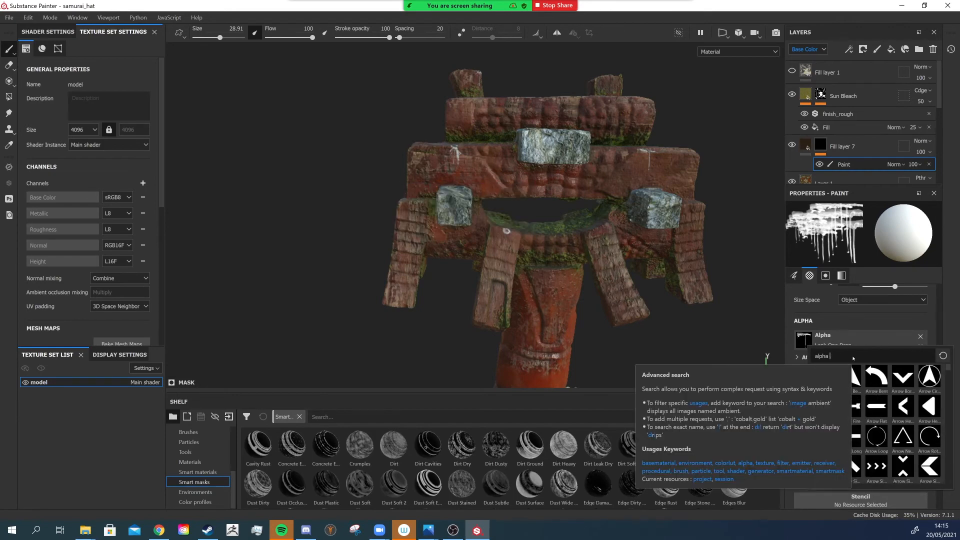
pyautogui.write('kyle')
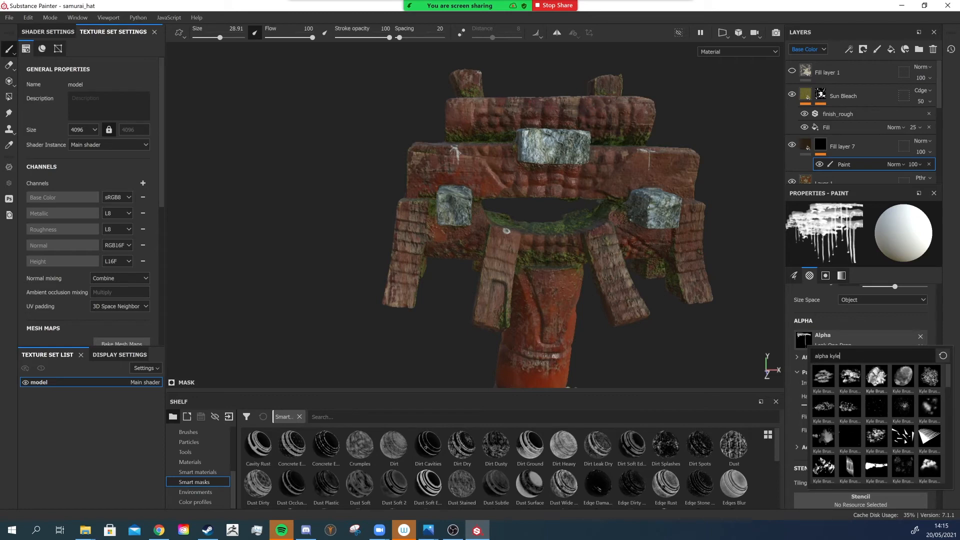
pyautogui.scroll(-3, 865, 403)
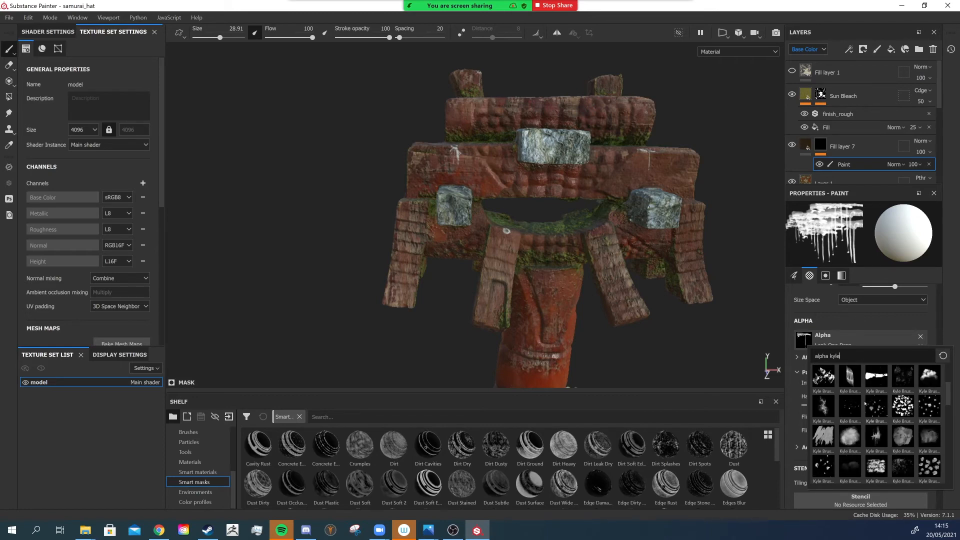
pyautogui.scroll(3, 887, 418)
pyautogui.click(930, 375)
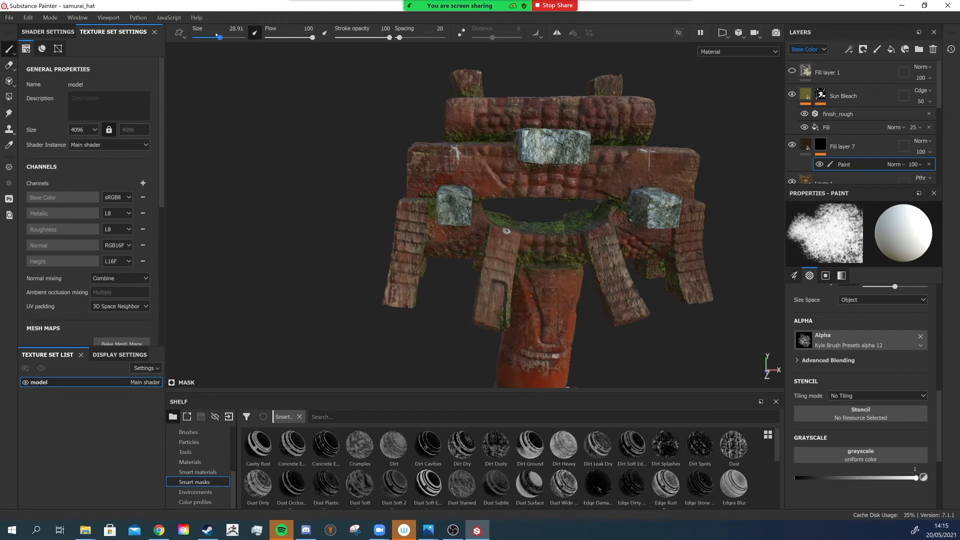
# - Reduce the brush size and stamp dark grime spots onto the upper crossbeams of the structure
pyautogui.moveTo(217, 35); pyautogui.dragTo(203, 36)
pyautogui.scroll(3, 549, 178)
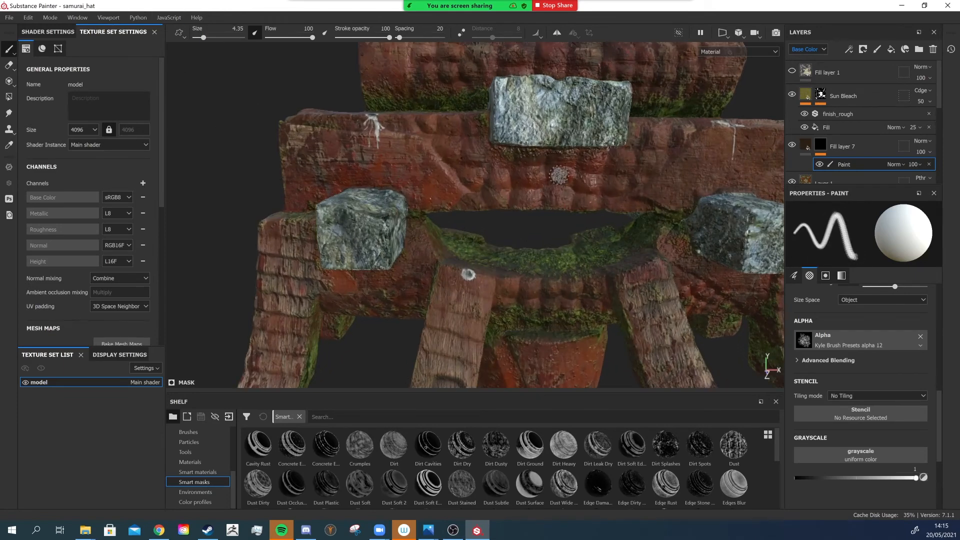
pyautogui.scroll(3, 559, 175)
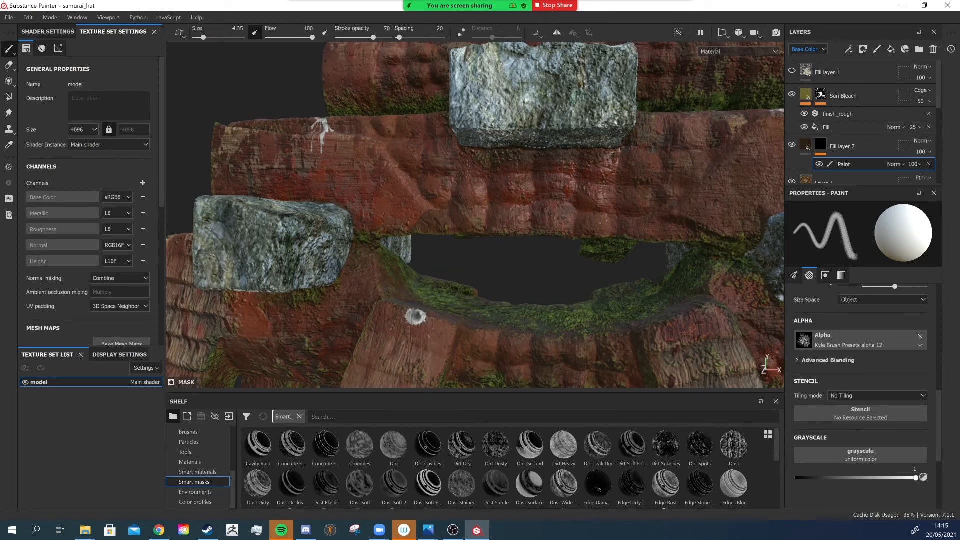
pyautogui.moveTo(203, 37); pyautogui.dragTo(206, 38)
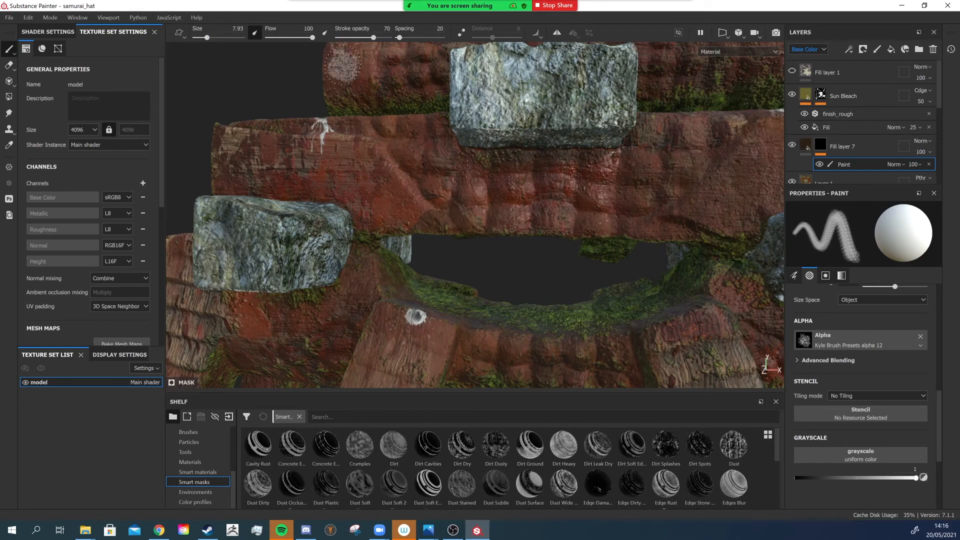
pyautogui.click(582, 176)
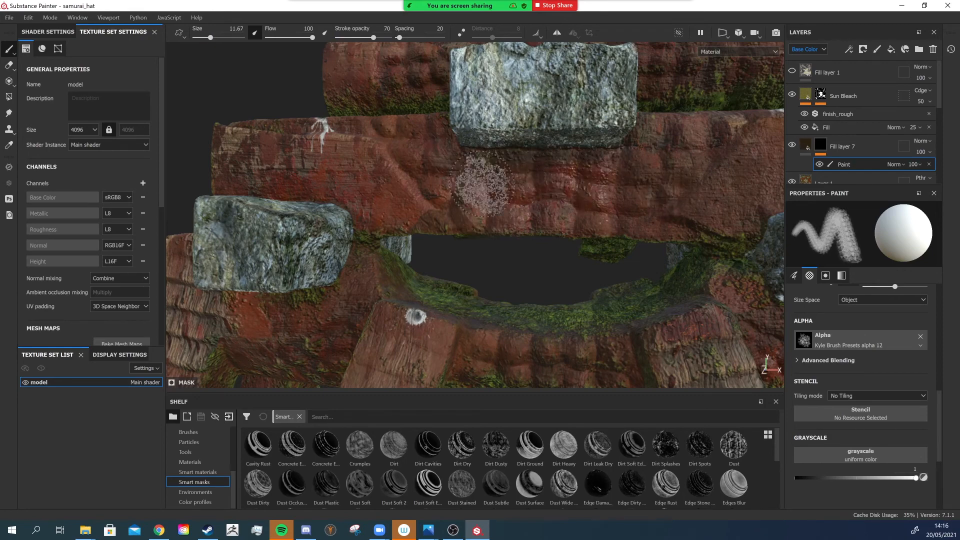
pyautogui.keyDown('ctrl'); pyautogui.moveTo(497, 167); pyautogui.dragTo(600, 157, button='right'); pyautogui.keyUp('ctrl')
pyautogui.moveTo(601, 158)
pyautogui.keyDown('alt'); pyautogui.mouseDown()
pyautogui.moveTo(575, 190)
pyautogui.moveTo(521, 218)
pyautogui.moveTo(533, 216)
pyautogui.mouseUp(); pyautogui.keyUp('alt')
pyautogui.keyDown('ctrl'); pyautogui.moveTo(532, 216); pyautogui.dragTo(310, 236, button='right'); pyautogui.keyUp('ctrl')
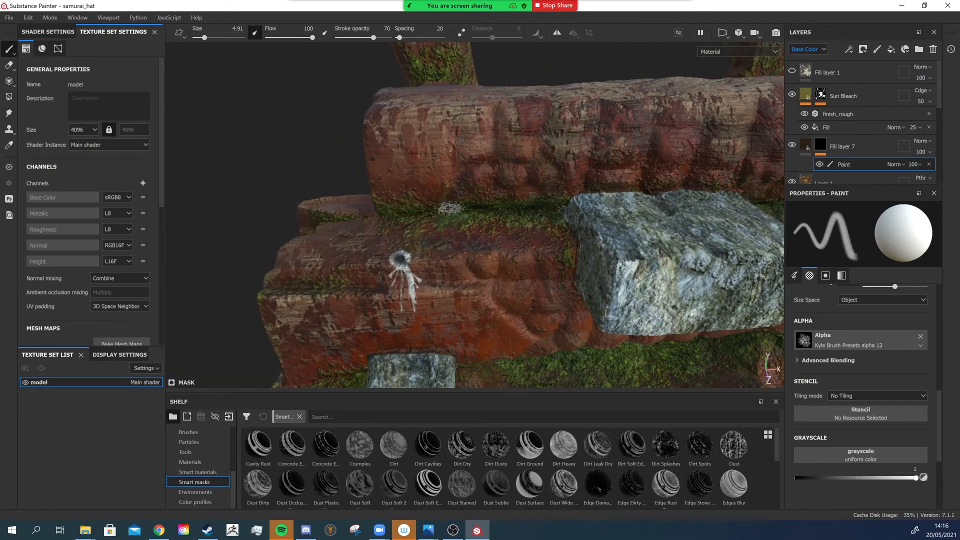
pyautogui.keyDown('alt'); pyautogui.moveTo(409, 216); pyautogui.dragTo(466, 181); pyautogui.keyUp('alt')
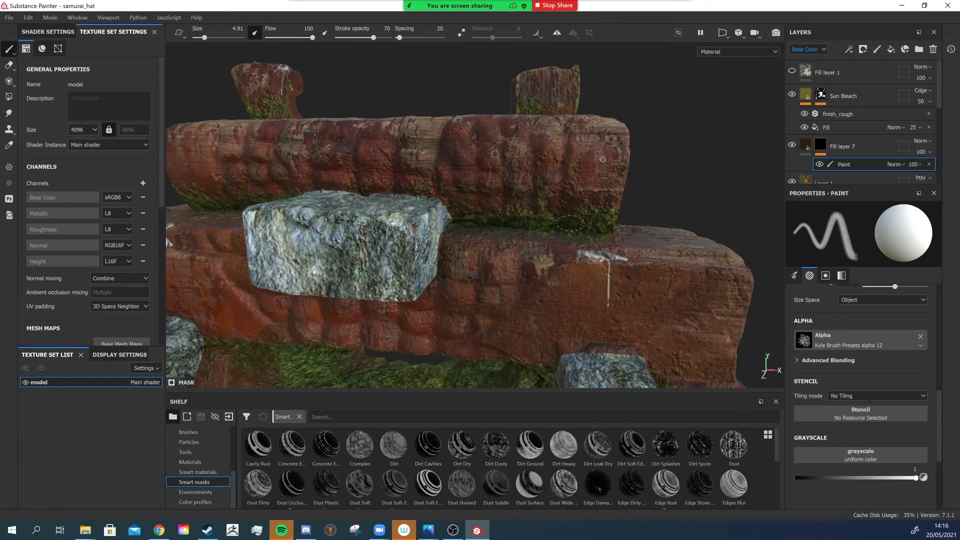
pyautogui.keyDown('alt'); pyautogui.moveTo(579, 229); pyautogui.dragTo(503, 228); pyautogui.keyUp('alt')
pyautogui.keyDown('alt'); pyautogui.moveTo(503, 229); pyautogui.dragTo(469, 281, button='right'); pyautogui.keyUp('alt')
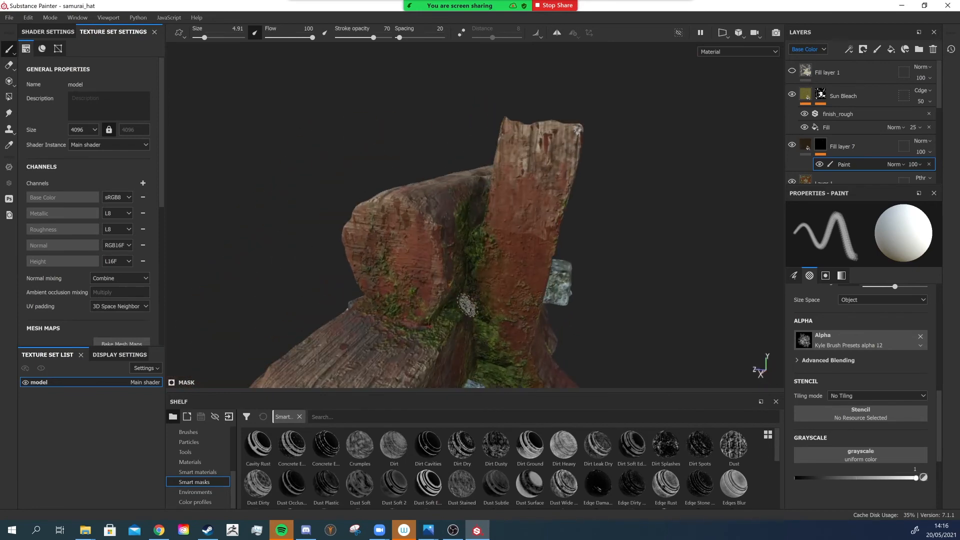
# - Stamp grime spots on the inner beams and slanted supports around the stone blocks
pyautogui.moveTo(461, 284)
pyautogui.keyDown('alt'); pyautogui.mouseDown()
pyautogui.moveTo(294, 291)
pyautogui.moveTo(518, 242)
pyautogui.moveTo(466, 201)
pyautogui.mouseUp(); pyautogui.keyUp('alt')
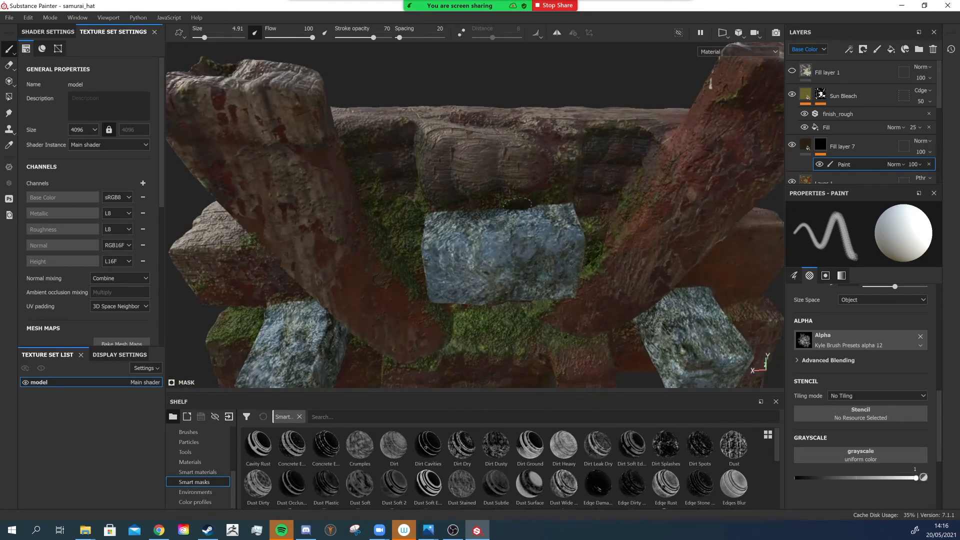
pyautogui.keyDown('alt'); pyautogui.moveTo(617, 214); pyautogui.dragTo(584, 155); pyautogui.keyUp('alt')
pyautogui.keyDown('ctrl'); pyautogui.moveTo(515, 290); pyautogui.dragTo(536, 290, button='right'); pyautogui.keyUp('ctrl')
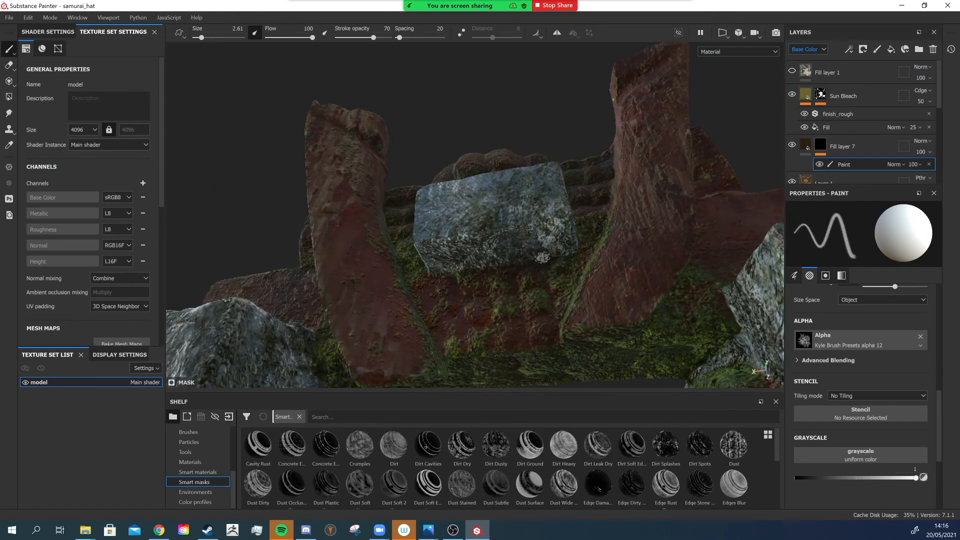
pyautogui.keyDown('ctrl'); pyautogui.moveTo(540, 257); pyautogui.dragTo(570, 258, button='right'); pyautogui.keyUp('ctrl')
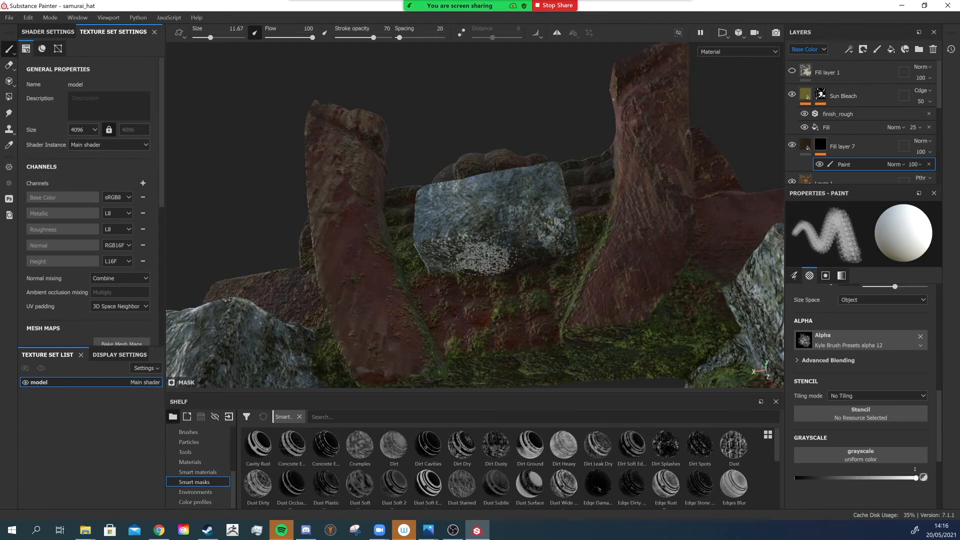
pyautogui.moveTo(485, 270); pyautogui.dragTo(454, 274)
pyautogui.scroll(-4, 510, 260)
pyautogui.scroll(-2, 519, 256)
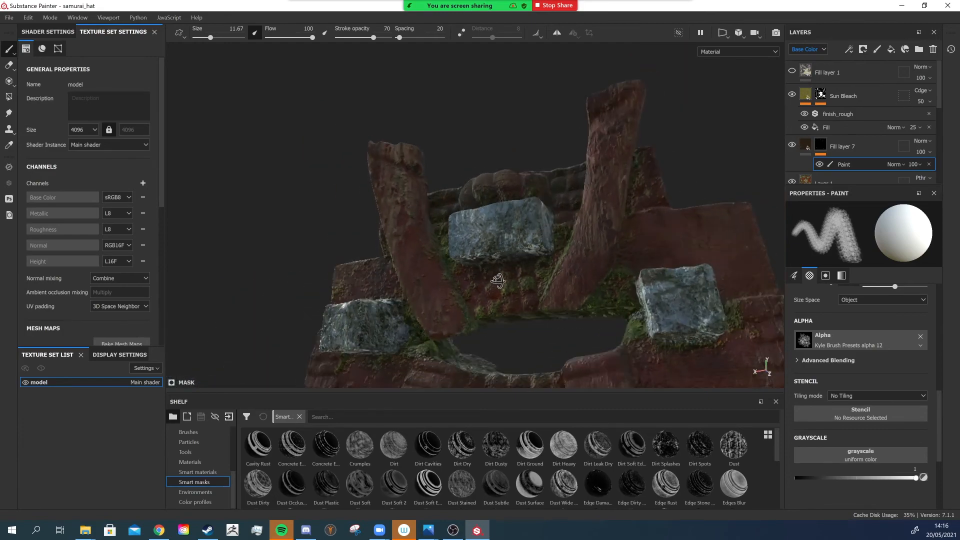
pyautogui.scroll(3, 460, 268)
pyautogui.moveTo(519, 256)
pyautogui.keyDown('alt'); pyautogui.mouseDown()
pyautogui.moveTo(461, 268)
pyautogui.moveTo(506, 233)
pyautogui.moveTo(450, 253)
pyautogui.mouseUp(); pyautogui.keyUp('alt')
pyautogui.scroll(3, 373, 257)
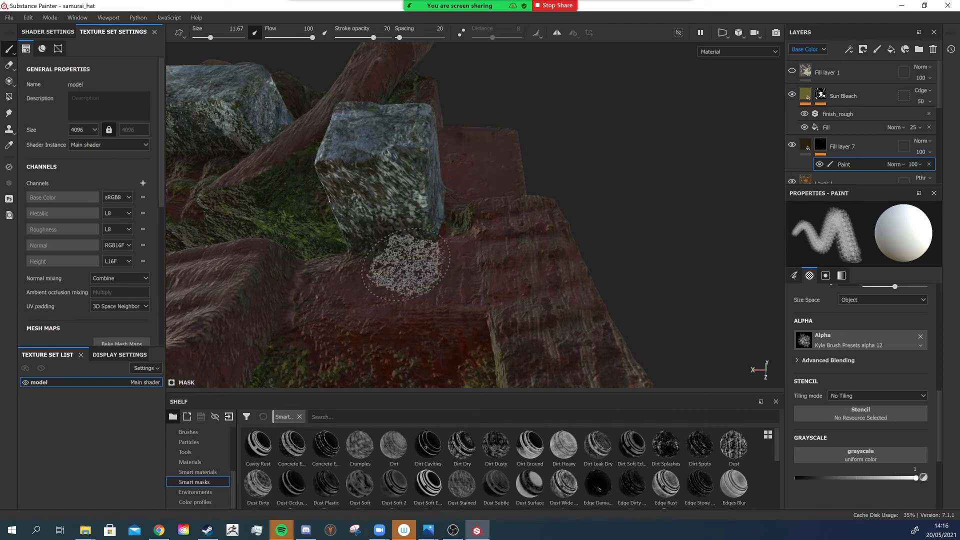
pyautogui.moveTo(406, 264)
pyautogui.keyDown('alt'); pyautogui.mouseDown()
pyautogui.moveTo(425, 305)
pyautogui.moveTo(424, 337)
pyautogui.moveTo(461, 300)
pyautogui.moveTo(473, 265)
pyautogui.mouseUp(); pyautogui.keyUp('alt')
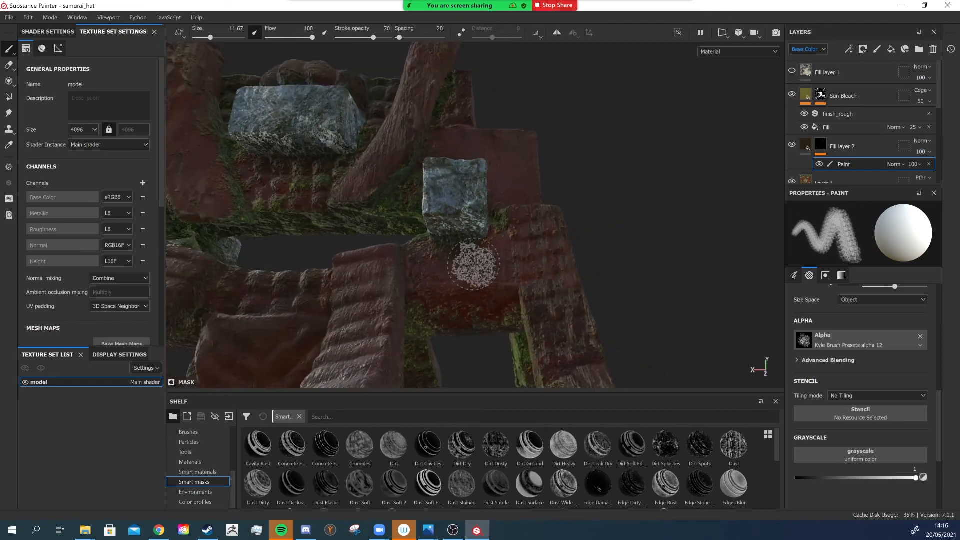
pyautogui.keyDown('alt'); pyautogui.moveTo(473, 265); pyautogui.dragTo(579, 222, button='middle'); pyautogui.keyUp('alt')
pyautogui.keyDown('alt'); pyautogui.moveTo(330, 225); pyautogui.dragTo(403, 208, button='middle'); pyautogui.keyUp('alt')
pyautogui.keyDown('alt'); pyautogui.moveTo(403, 208); pyautogui.dragTo(468, 186); pyautogui.keyUp('alt')
pyautogui.scroll(3, 385, 193)
pyautogui.moveTo(399, 212)
pyautogui.keyDown('ctrl'); pyautogui.mouseDown(button='right')
pyautogui.moveTo(420, 212)
pyautogui.moveTo(382, 212)
pyautogui.moveTo(420, 212)
pyautogui.moveTo(397, 212)
pyautogui.moveTo(430, 193)
pyautogui.moveTo(422, 192)
pyautogui.mouseUp(button='right'); pyautogui.keyUp('ctrl')
pyautogui.scroll(3, 418, 211)
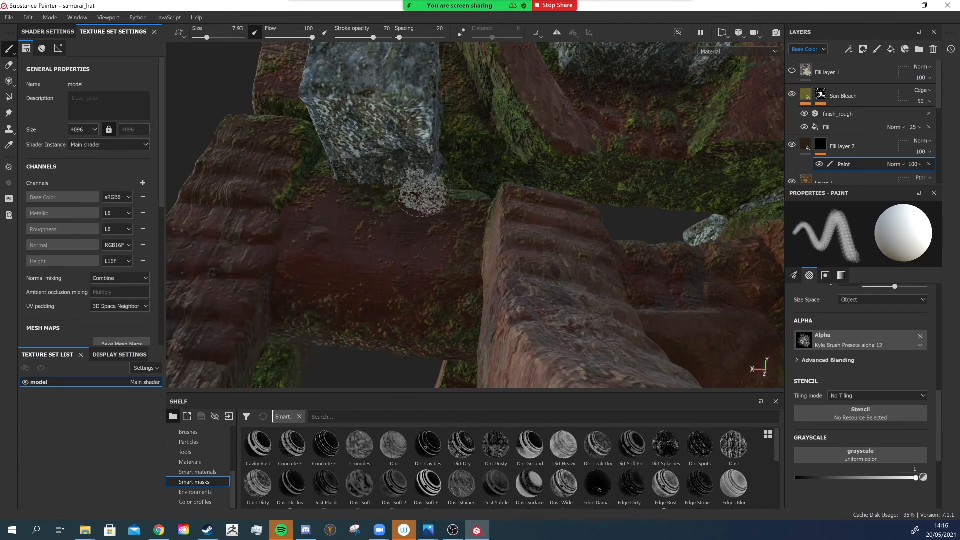
pyautogui.moveTo(395, 189)
pyautogui.keyDown('alt'); pyautogui.mouseDown()
pyautogui.moveTo(430, 186)
pyautogui.moveTo(428, 176)
pyautogui.mouseUp(); pyautogui.keyUp('alt')
pyautogui.keyDown('ctrl'); pyautogui.moveTo(429, 176); pyautogui.dragTo(435, 178, button='right'); pyautogui.keyUp('ctrl')
pyautogui.moveTo(445, 172); pyautogui.dragTo(437, 150)
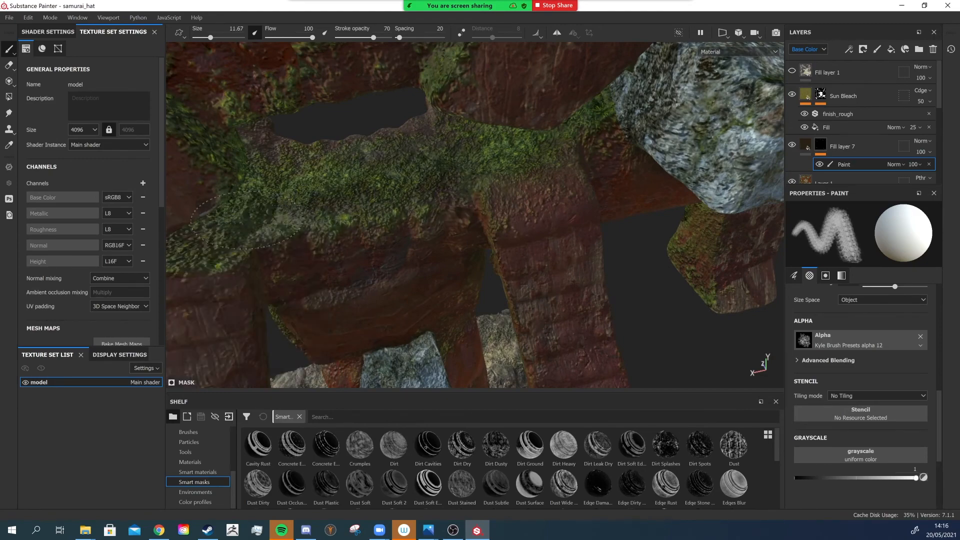
pyautogui.keyDown('alt'); pyautogui.moveTo(495, 183); pyautogui.dragTo(515, 144); pyautogui.keyUp('alt')
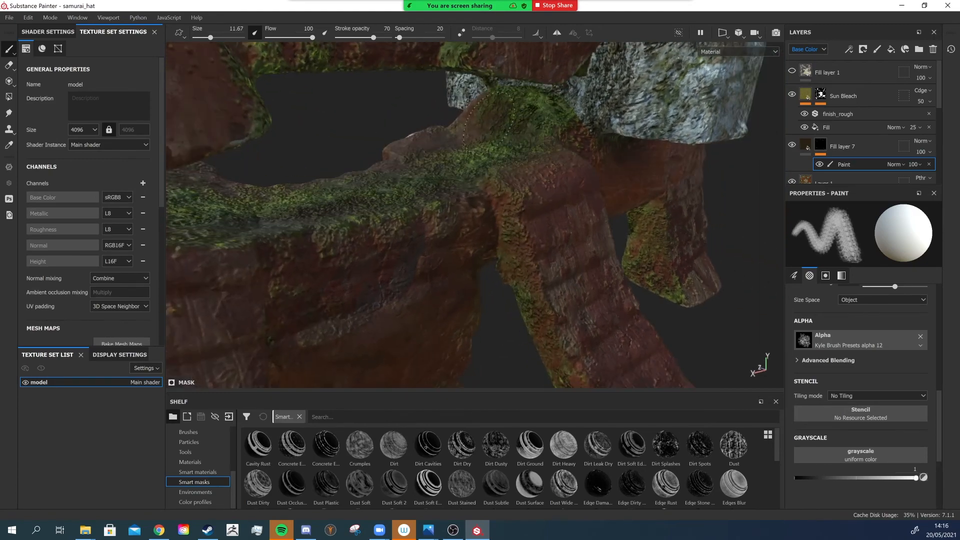
pyautogui.moveTo(307, 190)
pyautogui.keyDown('alt'); pyautogui.mouseDown()
pyautogui.moveTo(429, 275)
pyautogui.moveTo(365, 253)
pyautogui.mouseUp(); pyautogui.keyUp('alt')
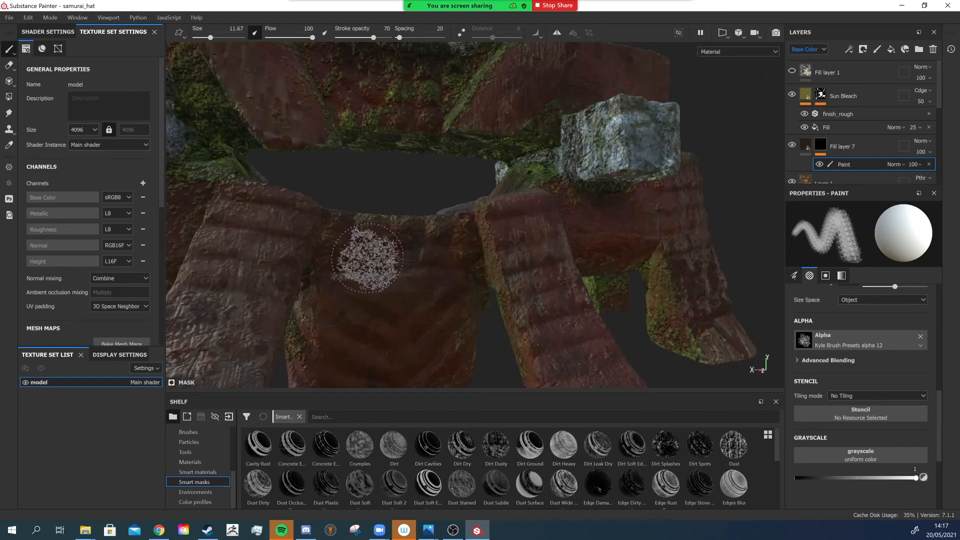
pyautogui.keyDown('shift'); pyautogui.moveTo(479, 278); pyautogui.dragTo(417, 278, button='right'); pyautogui.keyUp('shift')
pyautogui.scroll(-1, 409, 280)
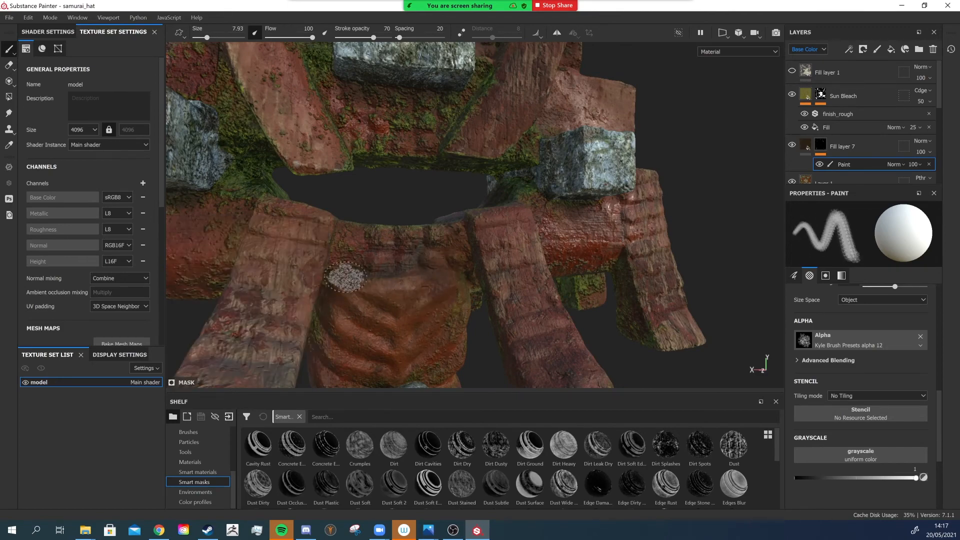
# - Stamp grime spots along the central post down to where it meets the ground base
pyautogui.keyDown('alt'); pyautogui.moveTo(376, 320); pyautogui.dragTo(420, 189); pyautogui.keyUp('alt')
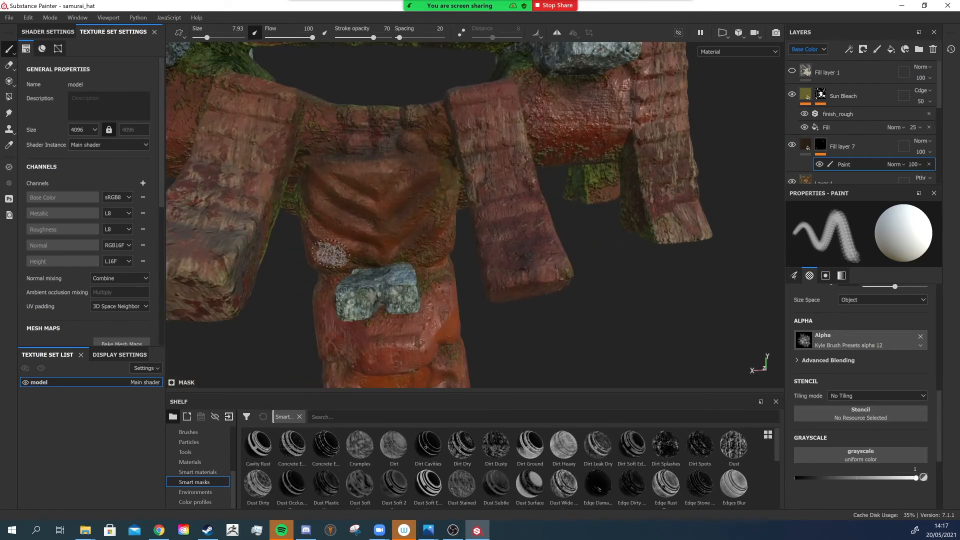
pyautogui.keyDown('alt'); pyautogui.moveTo(405, 292); pyautogui.dragTo(404, 243); pyautogui.keyUp('alt')
pyautogui.keyDown('alt'); pyautogui.moveTo(444, 325); pyautogui.dragTo(411, 259); pyautogui.keyUp('alt')
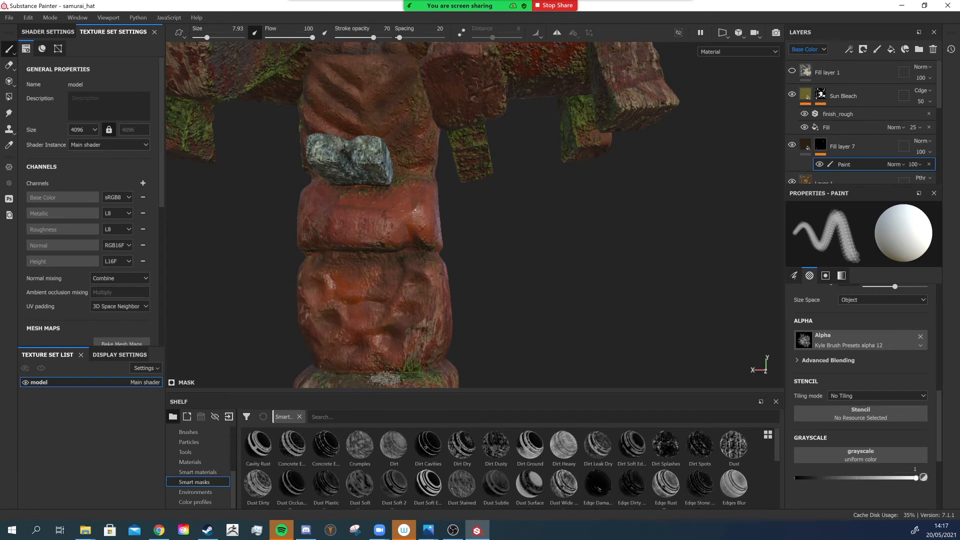
pyautogui.keyDown('alt'); pyautogui.moveTo(386, 378); pyautogui.dragTo(413, 350, button='middle'); pyautogui.keyUp('alt')
pyautogui.keyDown('alt'); pyautogui.moveTo(392, 323); pyautogui.dragTo(414, 311); pyautogui.keyUp('alt')
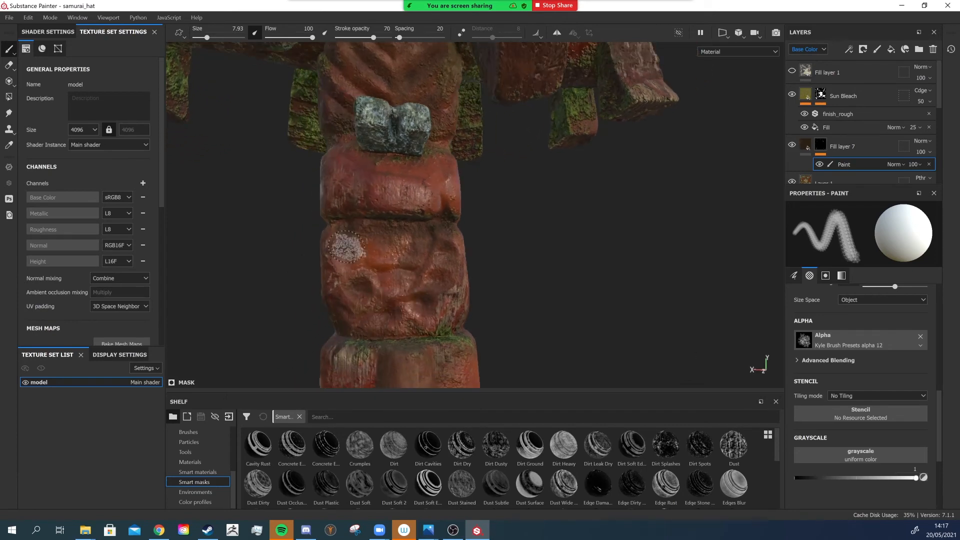
pyautogui.keyDown('alt'); pyautogui.moveTo(371, 379); pyautogui.dragTo(401, 277, button='middle'); pyautogui.keyUp('alt')
pyautogui.moveTo(401, 276)
pyautogui.keyDown('alt'); pyautogui.mouseDown()
pyautogui.moveTo(413, 251)
pyautogui.moveTo(403, 286)
pyautogui.mouseUp(); pyautogui.keyUp('alt')
pyautogui.keyDown('alt'); pyautogui.moveTo(403, 286); pyautogui.dragTo(427, 232, button='middle'); pyautogui.keyUp('alt')
pyautogui.keyDown('alt'); pyautogui.moveTo(426, 231); pyautogui.dragTo(437, 253); pyautogui.keyUp('alt')
pyautogui.keyDown('alt'); pyautogui.moveTo(437, 253); pyautogui.dragTo(452, 270, button='middle'); pyautogui.keyUp('alt')
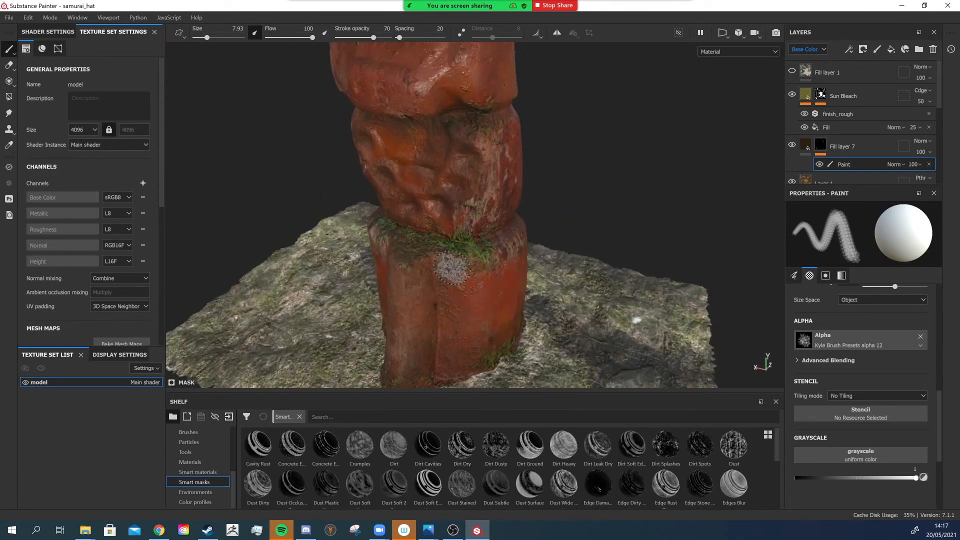
pyautogui.keyDown('alt'); pyautogui.moveTo(452, 270); pyautogui.dragTo(490, 235, button='right'); pyautogui.keyUp('alt')
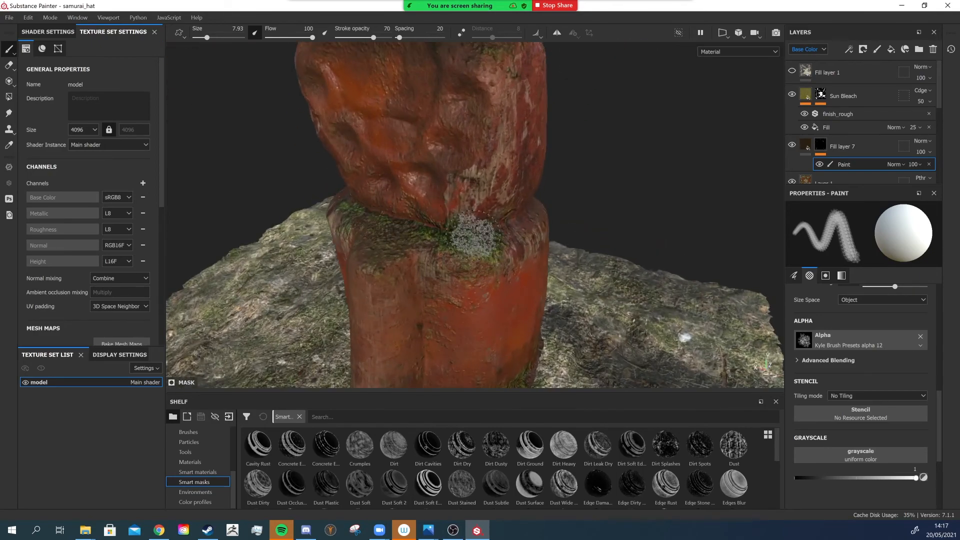
pyautogui.keyDown('alt'); pyautogui.moveTo(475, 235); pyautogui.dragTo(446, 255); pyautogui.keyUp('alt')
pyautogui.moveTo(542, 238)
pyautogui.keyDown('alt'); pyautogui.mouseDown()
pyautogui.moveTo(500, 253)
pyautogui.moveTo(525, 221)
pyautogui.mouseUp(); pyautogui.keyUp('alt')
pyautogui.keyDown('alt'); pyautogui.moveTo(441, 222); pyautogui.dragTo(470, 220, button='right'); pyautogui.keyUp('alt')
pyautogui.keyDown('alt'); pyautogui.moveTo(495, 280); pyautogui.dragTo(456, 225, button='middle'); pyautogui.keyUp('alt')
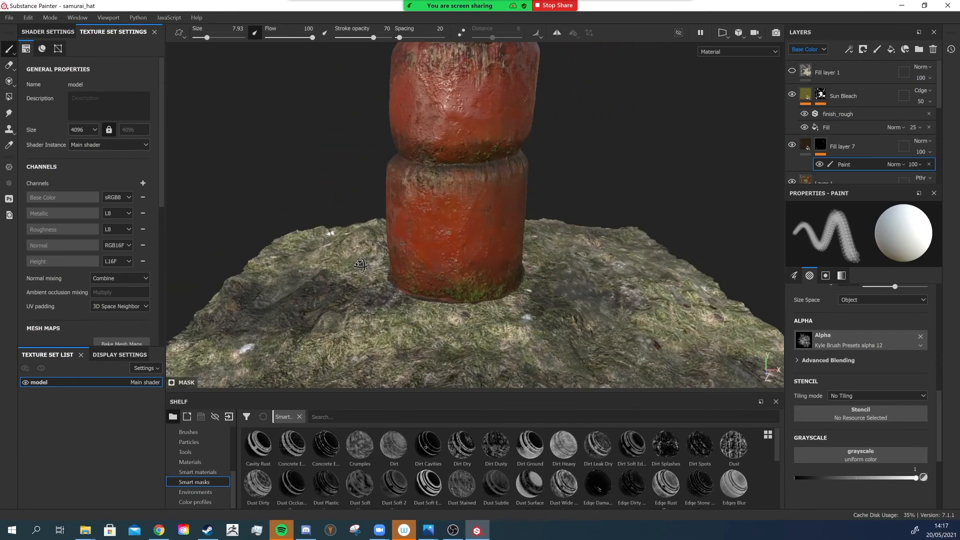
pyautogui.keyDown('alt'); pyautogui.moveTo(456, 295); pyautogui.dragTo(463, 250); pyautogui.keyUp('alt')
pyautogui.keyDown('alt'); pyautogui.moveTo(463, 251); pyautogui.dragTo(465, 173, button='right'); pyautogui.keyUp('alt')
pyautogui.keyDown('alt'); pyautogui.moveTo(465, 173); pyautogui.dragTo(457, 260, button='middle'); pyautogui.keyUp('alt')
pyautogui.keyDown('alt'); pyautogui.moveTo(458, 260); pyautogui.dragTo(430, 215, button='right'); pyautogui.keyUp('alt')
pyautogui.moveTo(431, 215)
pyautogui.keyDown('alt'); pyautogui.mouseDown()
pyautogui.moveTo(423, 236)
pyautogui.moveTo(486, 233)
pyautogui.moveTo(559, 255)
pyautogui.moveTo(300, 197)
pyautogui.mouseUp(); pyautogui.keyUp('alt')
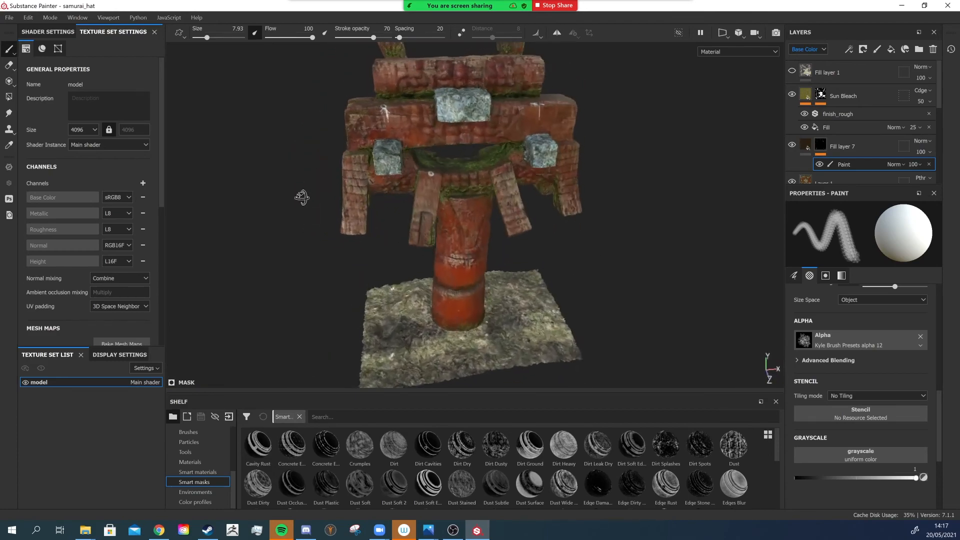
# - Enlarge the brush slightly and stamp grime spots on the upper crossbeams around the opening near the top stone blocks
pyautogui.keyDown('alt'); pyautogui.moveTo(300, 197); pyautogui.dragTo(396, 107, button='right'); pyautogui.keyUp('alt')
pyautogui.moveTo(397, 106)
pyautogui.keyDown('alt'); pyautogui.mouseDown()
pyautogui.moveTo(464, 34)
pyautogui.moveTo(459, 23)
pyautogui.mouseUp(); pyautogui.keyUp('alt')
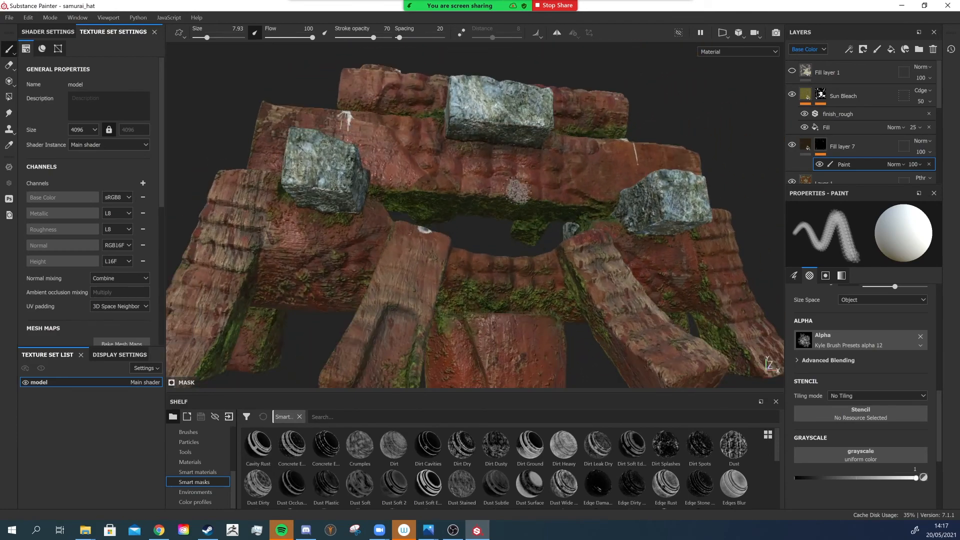
pyautogui.keyDown('alt'); pyautogui.moveTo(436, 200); pyautogui.dragTo(487, 238, button='right'); pyautogui.keyUp('alt')
pyautogui.moveTo(487, 238)
pyautogui.keyDown('alt'); pyautogui.mouseDown()
pyautogui.moveTo(495, 203)
pyautogui.moveTo(496, 215)
pyautogui.mouseUp(); pyautogui.keyUp('alt')
pyautogui.moveTo(497, 216)
pyautogui.keyDown('ctrl'); pyautogui.mouseDown(button='right')
pyautogui.moveTo(445, 218)
pyautogui.moveTo(600, 227)
pyautogui.mouseUp(button='right'); pyautogui.keyUp('ctrl')
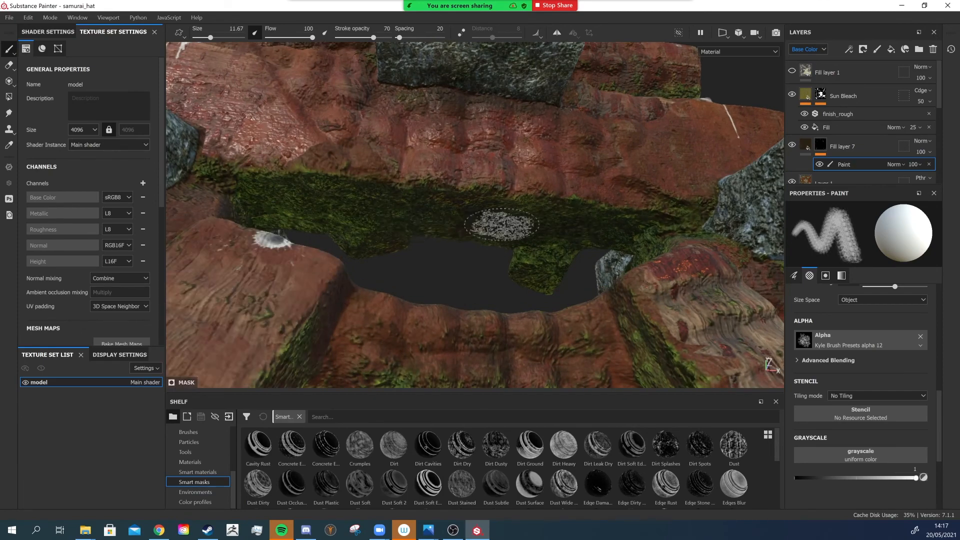
pyautogui.moveTo(478, 212)
pyautogui.keyDown('alt'); pyautogui.mouseDown()
pyautogui.moveTo(520, 215)
pyautogui.moveTo(490, 235)
pyautogui.moveTo(434, 224)
pyautogui.mouseUp(); pyautogui.keyUp('alt')
pyautogui.keyDown('alt'); pyautogui.moveTo(435, 224); pyautogui.dragTo(562, 147, button='right'); pyautogui.keyUp('alt')
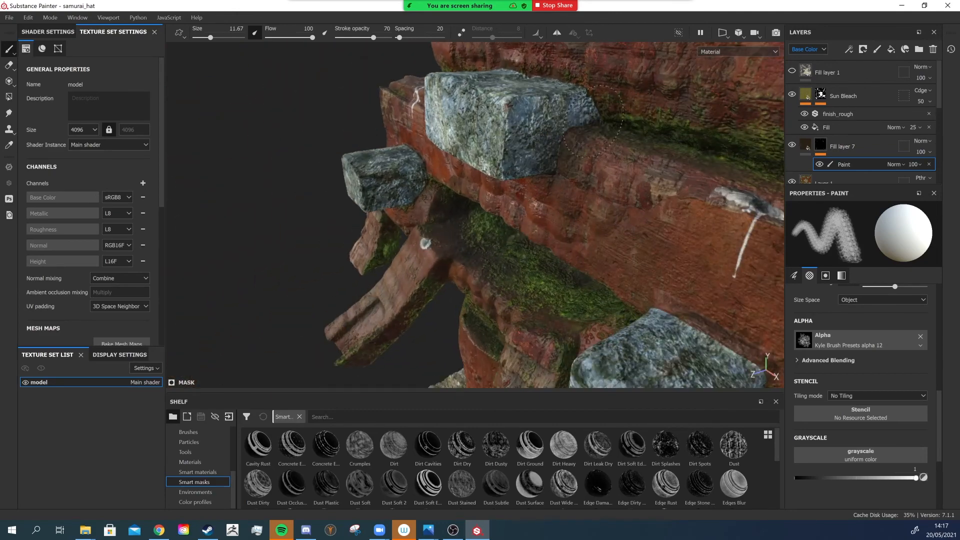
pyautogui.keyDown('alt'); pyautogui.moveTo(554, 228); pyautogui.dragTo(553, 134); pyautogui.keyUp('alt')
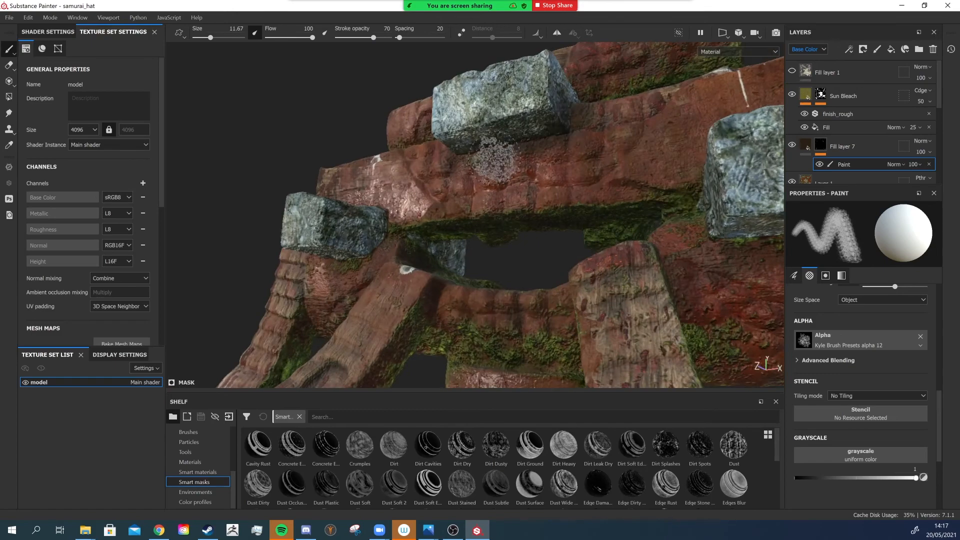
# - Stamp grime spots on the slanted supports and beam ends beneath the crossbeams
pyautogui.moveTo(495, 161)
pyautogui.keyDown('alt'); pyautogui.mouseDown()
pyautogui.moveTo(613, 198)
pyautogui.moveTo(545, 203)
pyautogui.moveTo(552, 189)
pyautogui.moveTo(725, 202)
pyautogui.mouseUp(); pyautogui.keyUp('alt')
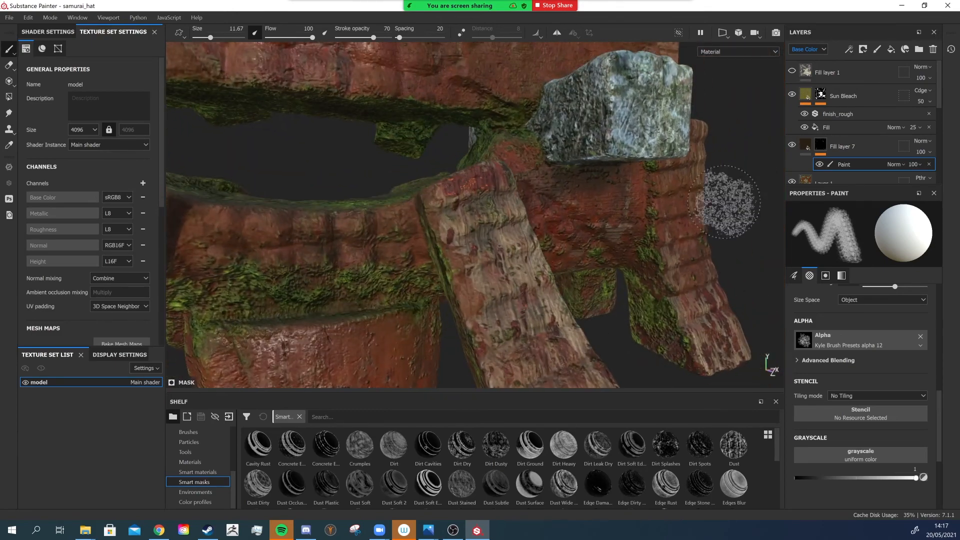
pyautogui.keyDown('alt'); pyautogui.moveTo(533, 192); pyautogui.dragTo(608, 192); pyautogui.keyUp('alt')
pyautogui.moveTo(400, 234)
pyautogui.keyDown('alt'); pyautogui.mouseDown()
pyautogui.moveTo(645, 150)
pyautogui.moveTo(601, 165)
pyautogui.mouseUp(); pyautogui.keyUp('alt')
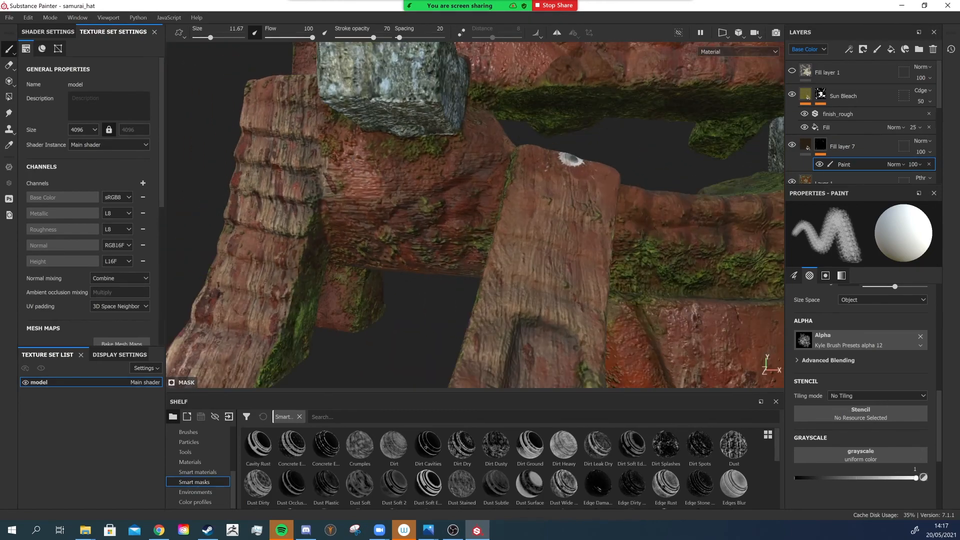
pyautogui.keyDown('alt'); pyautogui.moveTo(517, 97); pyautogui.dragTo(469, 122); pyautogui.keyUp('alt')
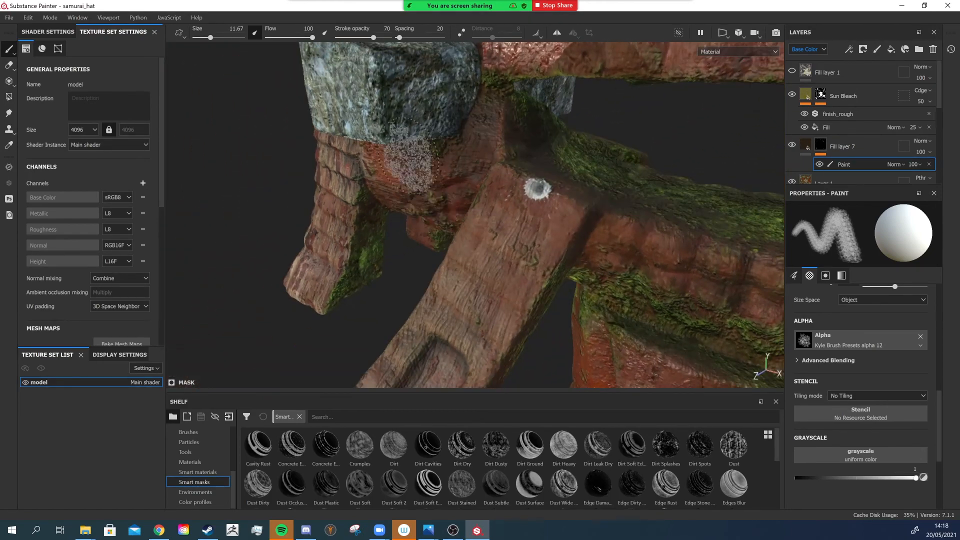
pyautogui.keyDown('alt'); pyautogui.moveTo(409, 159); pyautogui.dragTo(585, 130); pyautogui.keyUp('alt')
pyautogui.keyDown('alt'); pyautogui.moveTo(495, 185); pyautogui.dragTo(492, 187, button='middle'); pyautogui.keyUp('alt')
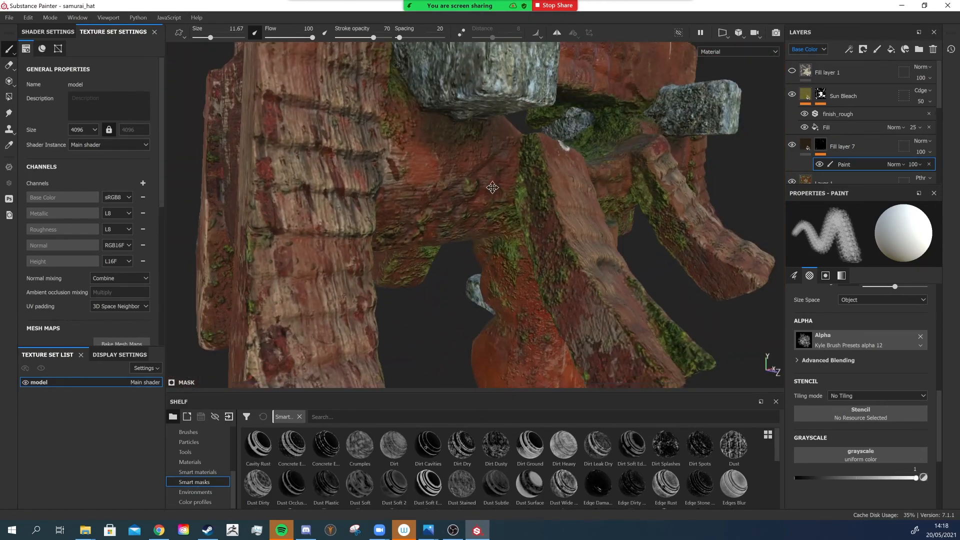
pyautogui.moveTo(585, 200)
pyautogui.keyDown('alt'); pyautogui.mouseDown()
pyautogui.moveTo(510, 210)
pyautogui.moveTo(476, 230)
pyautogui.mouseUp(); pyautogui.keyUp('alt')
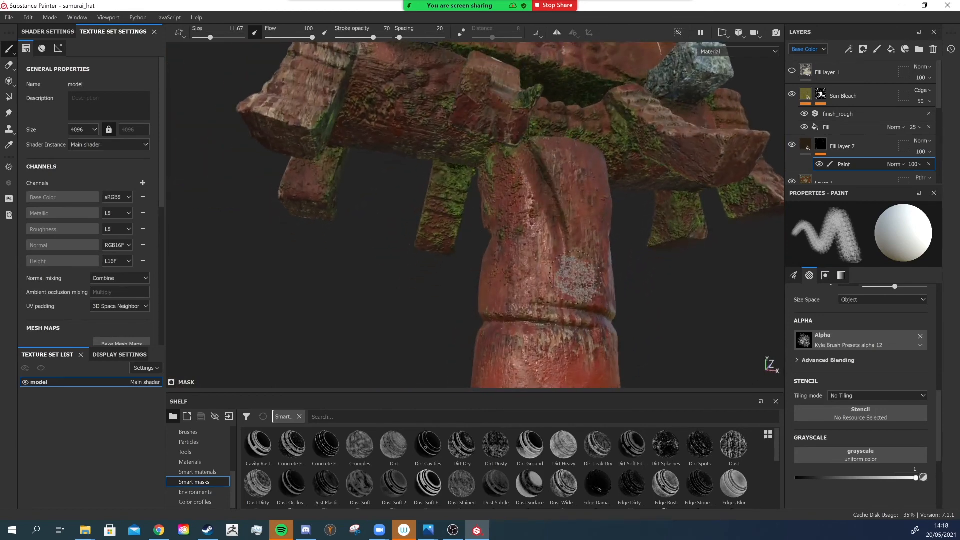
# - Reduce the brush size and stamp small grime spots on the central post near its middle joint
pyautogui.click(570, 248)
pyautogui.keyDown('ctrl'); pyautogui.moveTo(568, 235); pyautogui.dragTo(552, 235, button='right'); pyautogui.keyUp('ctrl')
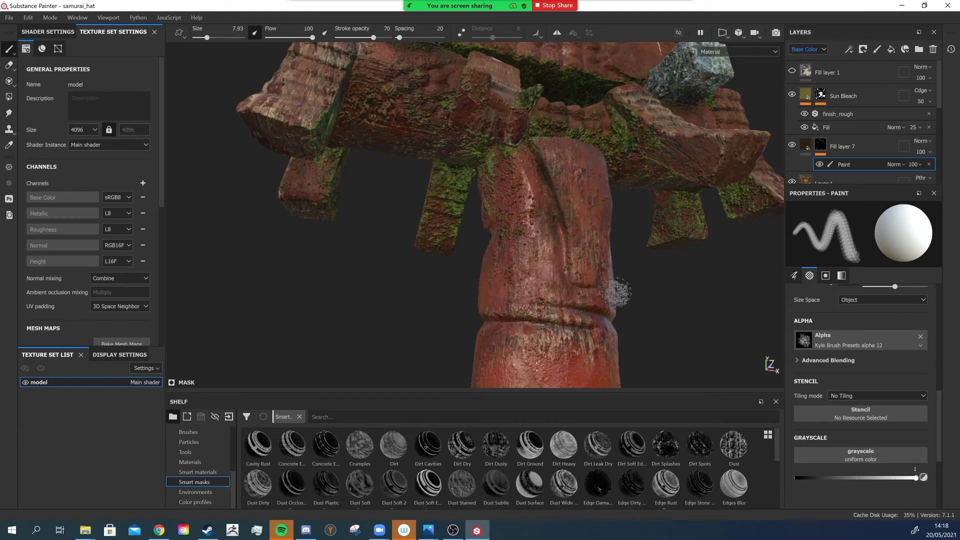
pyautogui.keyDown('alt'); pyautogui.moveTo(580, 327); pyautogui.dragTo(550, 328); pyautogui.keyUp('alt')
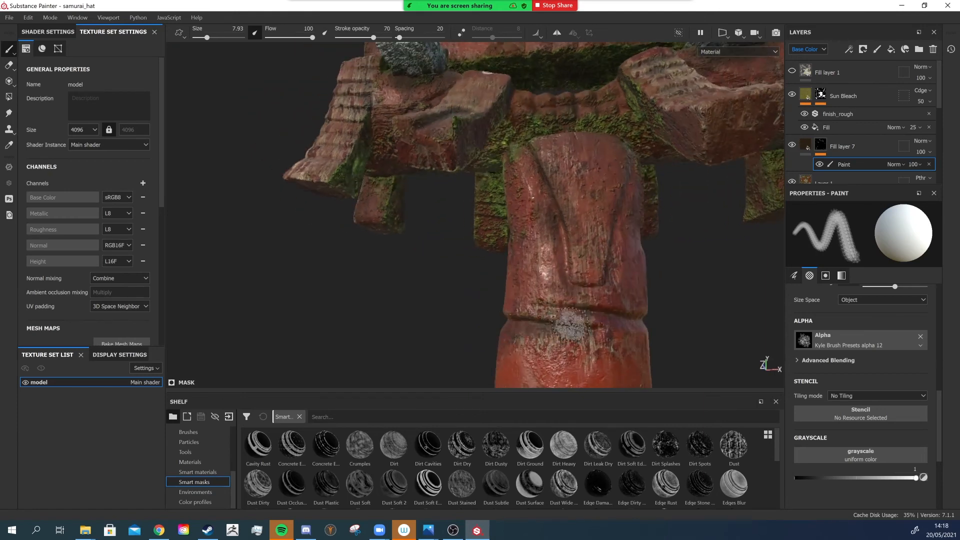
pyautogui.keyDown('alt'); pyautogui.moveTo(625, 322); pyautogui.dragTo(480, 326); pyautogui.keyUp('alt')
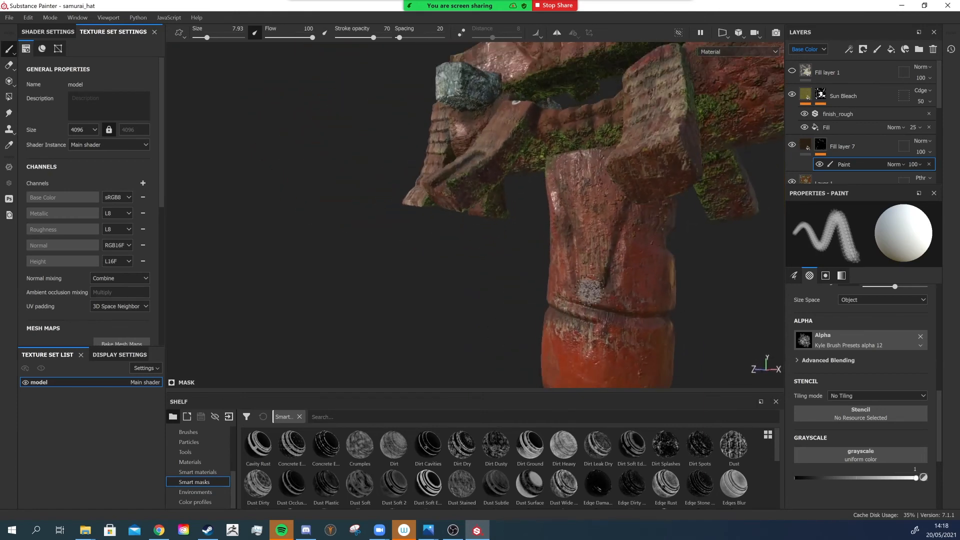
pyautogui.keyDown('alt'); pyautogui.moveTo(619, 256); pyautogui.dragTo(548, 339); pyautogui.keyUp('alt')
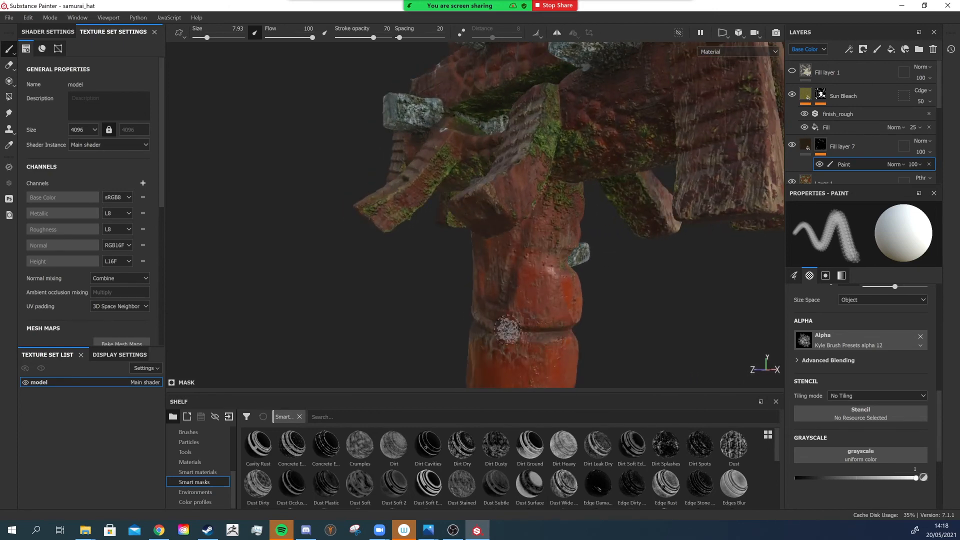
# - Enlarge the brush and stamp grime spots where the central post meets the crossbeams
pyautogui.keyDown('alt'); pyautogui.moveTo(616, 345); pyautogui.dragTo(514, 197); pyautogui.keyUp('alt')
pyautogui.moveTo(517, 206)
pyautogui.keyDown('ctrl'); pyautogui.mouseDown(button='right')
pyautogui.moveTo(505, 206)
pyautogui.moveTo(545, 215)
pyautogui.mouseUp(button='right'); pyautogui.keyUp('ctrl')
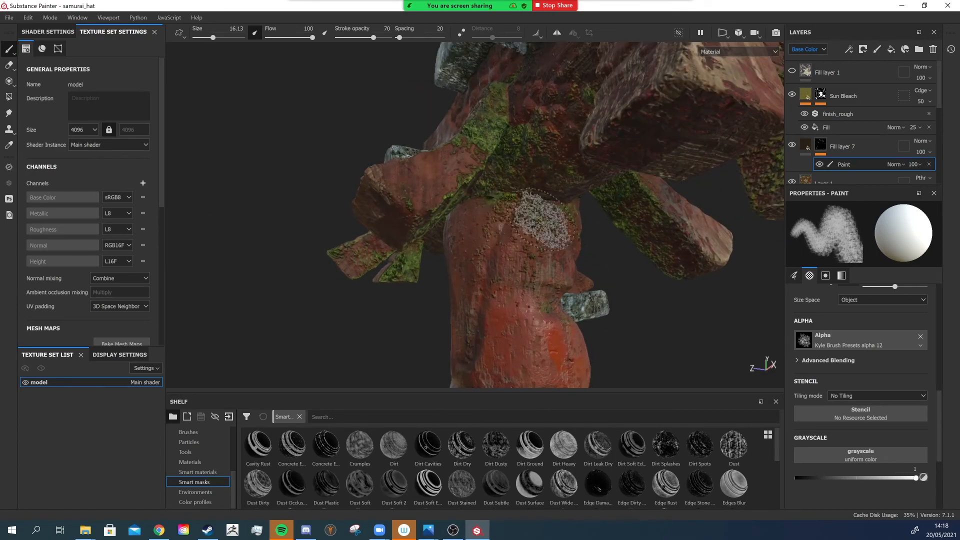
pyautogui.moveTo(651, 273)
pyautogui.keyDown('shift'); pyautogui.mouseDown(button='right')
pyautogui.moveTo(564, 249)
pyautogui.moveTo(616, 248)
pyautogui.mouseUp(button='right'); pyautogui.keyUp('shift')
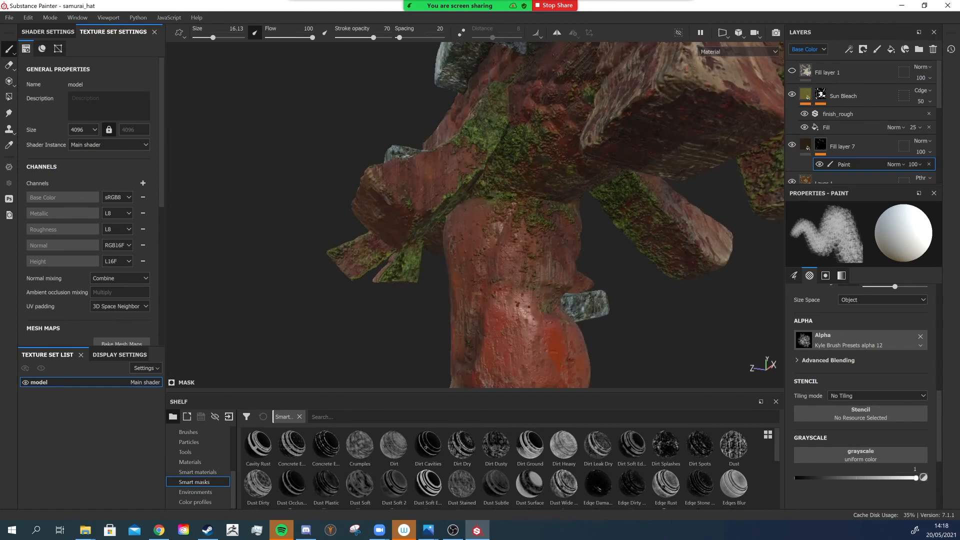
pyautogui.moveTo(557, 196)
pyautogui.keyDown('alt'); pyautogui.mouseDown()
pyautogui.moveTo(497, 183)
pyautogui.moveTo(570, 211)
pyautogui.moveTo(550, 199)
pyautogui.mouseUp(); pyautogui.keyUp('alt')
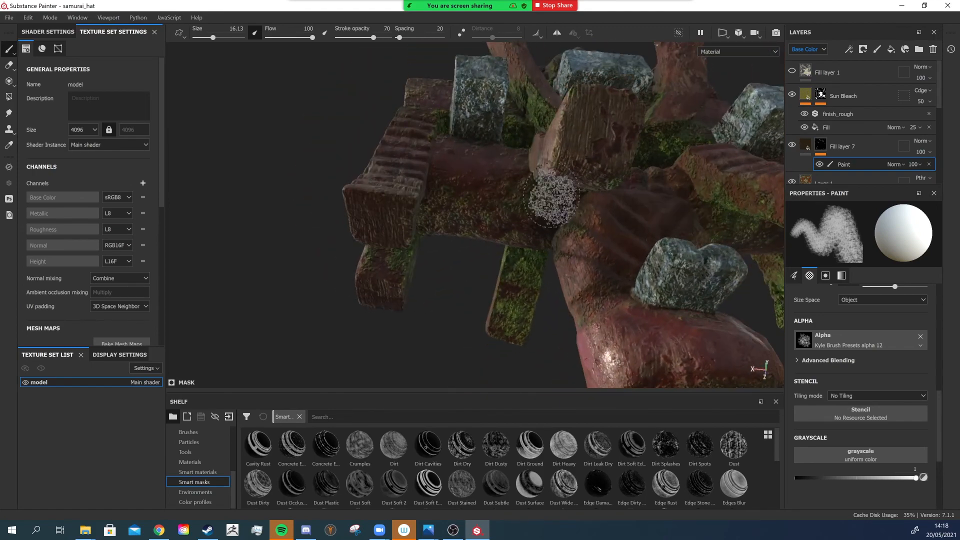
pyautogui.moveTo(486, 205)
pyautogui.keyDown('alt'); pyautogui.mouseDown()
pyautogui.moveTo(560, 260)
pyautogui.moveTo(588, 295)
pyautogui.mouseUp(); pyautogui.keyUp('alt')
pyautogui.keyDown('alt'); pyautogui.moveTo(503, 249); pyautogui.dragTo(506, 273); pyautogui.keyUp('alt')
# - Stamp grime spots across the front crossbeams below the central stone block
pyautogui.scroll(3, 505, 272)
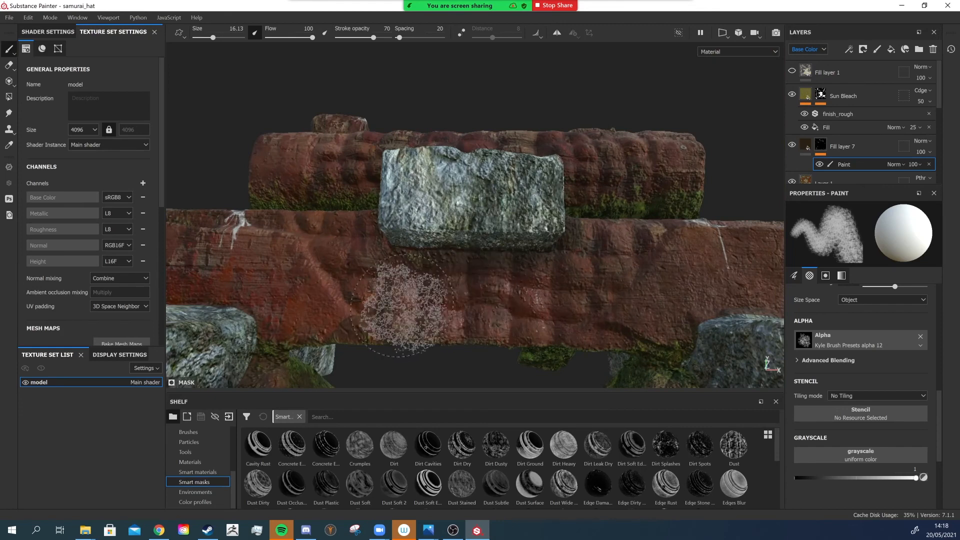
pyautogui.keyDown('alt'); pyautogui.moveTo(489, 285); pyautogui.dragTo(572, 233); pyautogui.keyUp('alt')
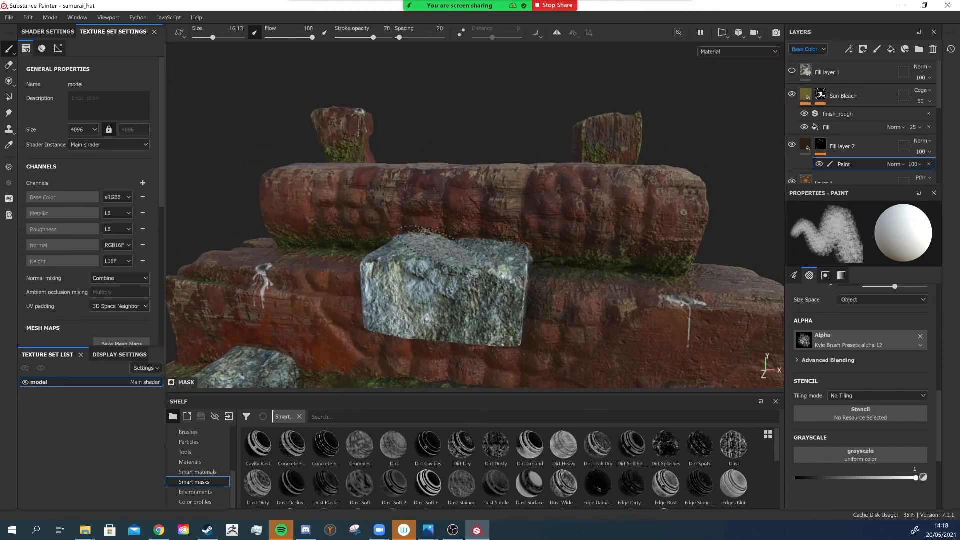
pyautogui.scroll(-1, 494, 270)
pyautogui.moveTo(500, 270)
pyautogui.keyDown('alt'); pyautogui.mouseDown()
pyautogui.moveTo(434, 278)
pyautogui.moveTo(395, 220)
pyautogui.moveTo(305, 171)
pyautogui.moveTo(328, 190)
pyautogui.mouseUp(); pyautogui.keyUp('alt')
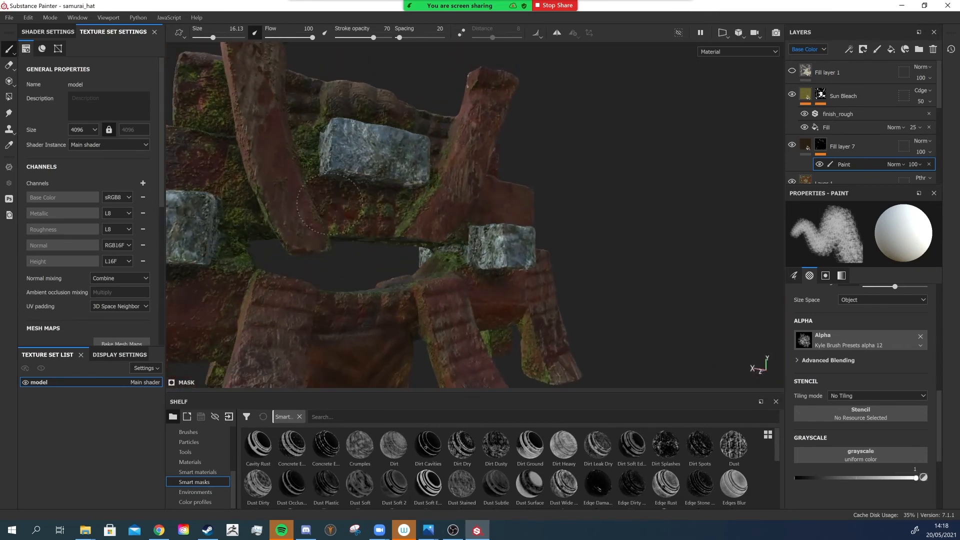
# - Change the paint brush alpha to Kyle Brush Presets alpha 47
pyautogui.keyDown('alt'); pyautogui.moveTo(308, 232); pyautogui.dragTo(324, 388); pyautogui.keyUp('alt')
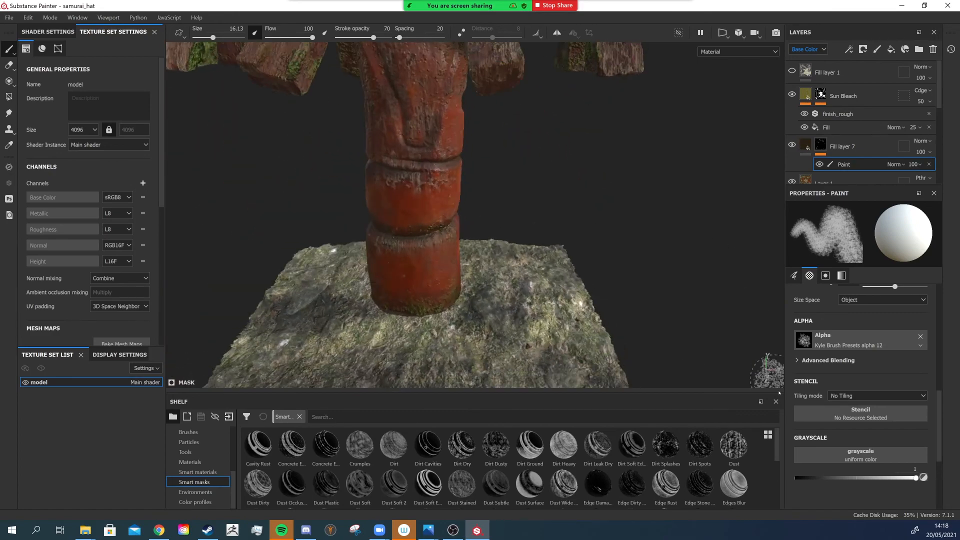
pyautogui.click(806, 342)
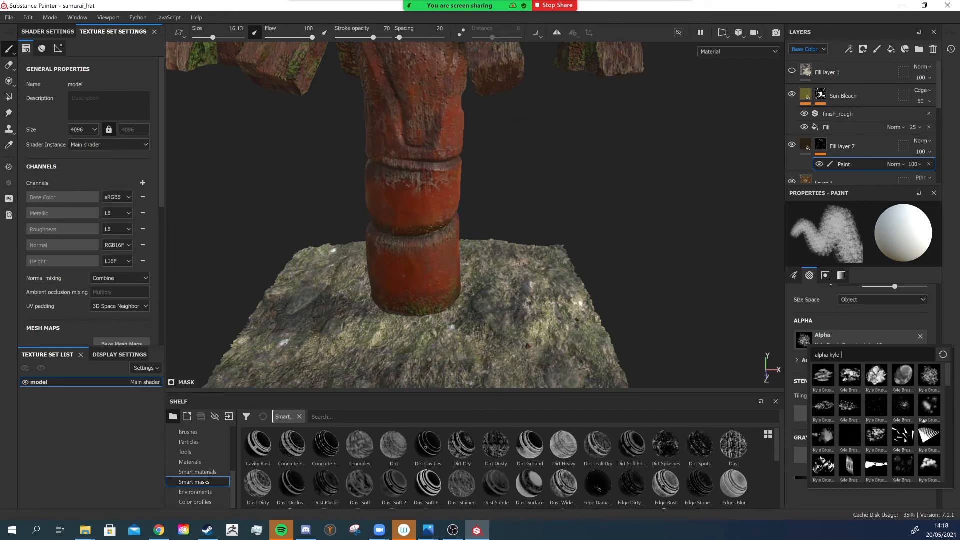
pyautogui.scroll(-3, 850, 407)
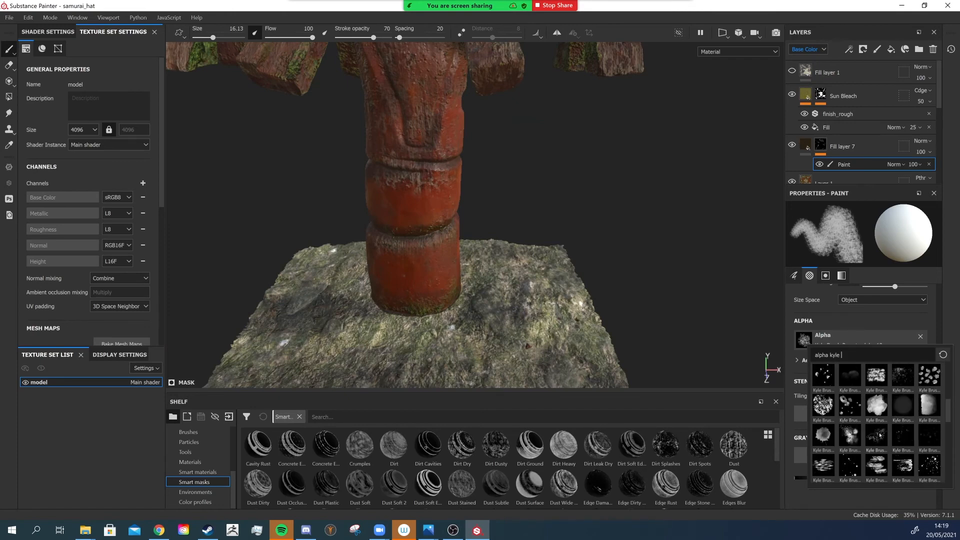
pyautogui.click(880, 435)
# - Enlarge the brush and stamp grime onto the lower post segments just above the ground base
pyautogui.keyDown('alt'); pyautogui.moveTo(495, 197); pyautogui.dragTo(423, 262); pyautogui.keyUp('alt')
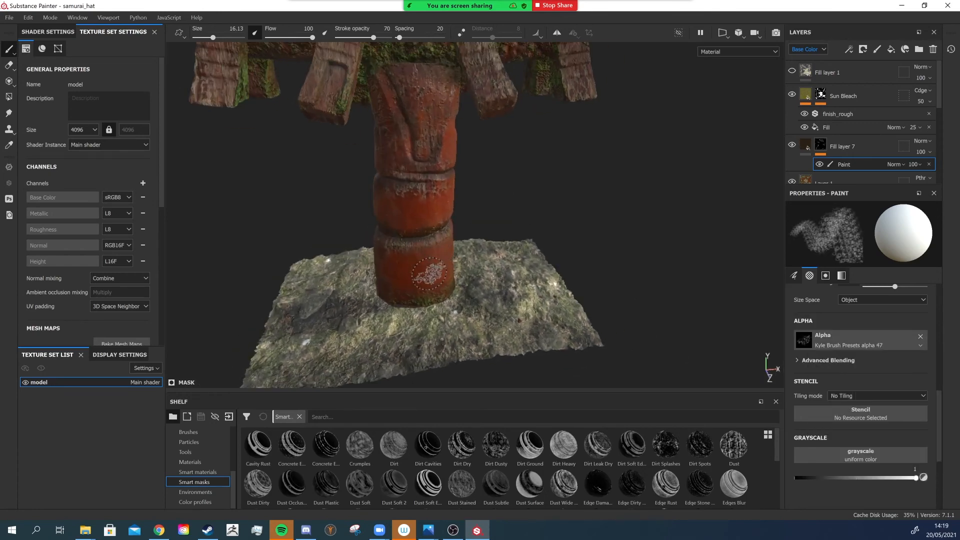
pyautogui.keyDown('ctrl'); pyautogui.moveTo(428, 274); pyautogui.dragTo(421, 281, button='right'); pyautogui.keyUp('ctrl')
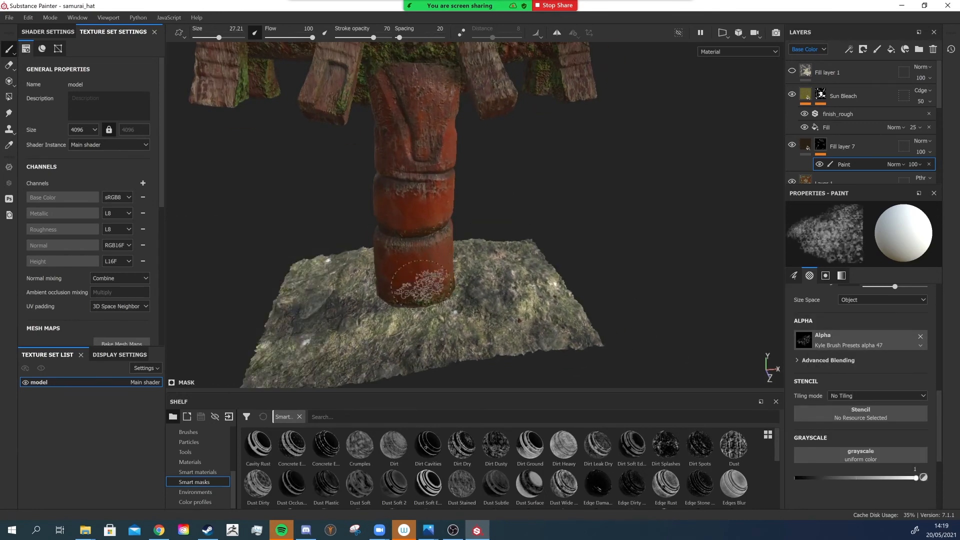
pyautogui.keyDown('alt'); pyautogui.moveTo(395, 260); pyautogui.dragTo(274, 193); pyautogui.keyUp('alt')
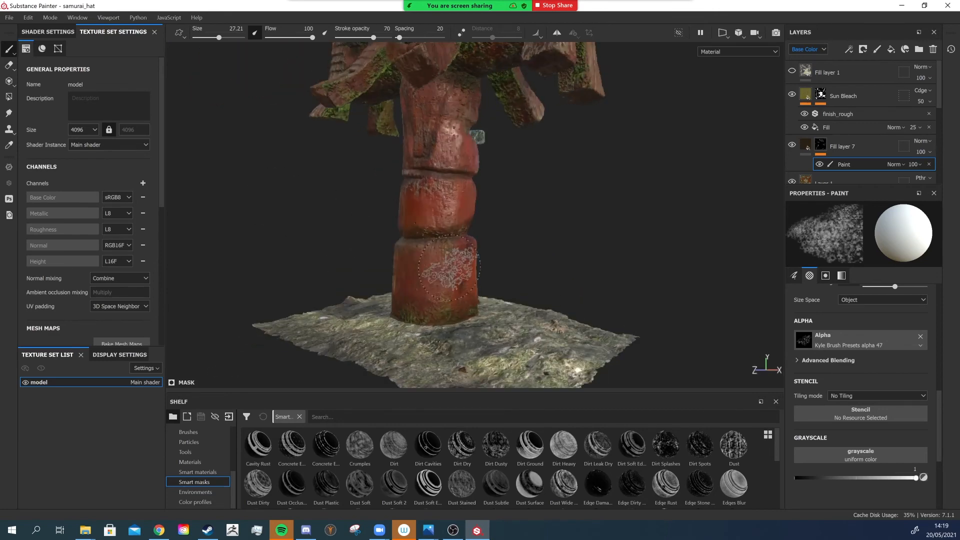
pyautogui.keyDown('alt'); pyautogui.moveTo(449, 267); pyautogui.dragTo(366, 281); pyautogui.keyUp('alt')
pyautogui.moveTo(518, 289)
pyautogui.keyDown('alt'); pyautogui.mouseDown()
pyautogui.moveTo(488, 302)
pyautogui.moveTo(570, 250)
pyautogui.mouseUp(); pyautogui.keyUp('alt')
pyautogui.moveTo(493, 220)
pyautogui.keyDown('alt'); pyautogui.mouseDown(button='right')
pyautogui.moveTo(499, 238)
pyautogui.moveTo(482, 261)
pyautogui.moveTo(468, 261)
pyautogui.mouseUp(button='right'); pyautogui.keyUp('alt')
pyautogui.moveTo(440, 282)
pyautogui.mouseDown()
pyautogui.moveTo(485, 301)
pyautogui.moveTo(420, 320)
pyautogui.mouseUp()
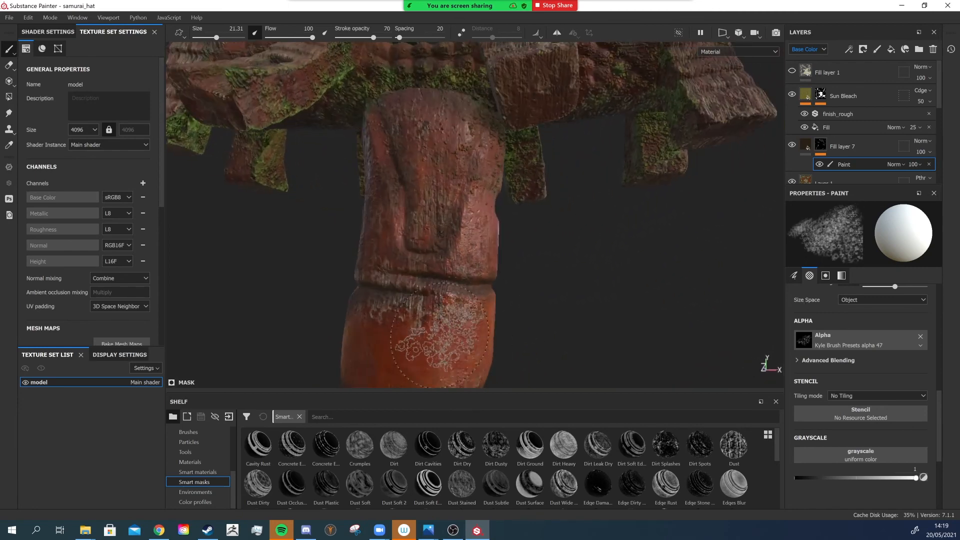
# - Stamp more grime around the sides of the lower post segments near the base
pyautogui.keyDown('alt'); pyautogui.moveTo(437, 323); pyautogui.dragTo(440, 217, button='middle'); pyautogui.keyUp('alt')
pyautogui.keyDown('alt'); pyautogui.moveTo(430, 269); pyautogui.dragTo(544, 259); pyautogui.keyUp('alt')
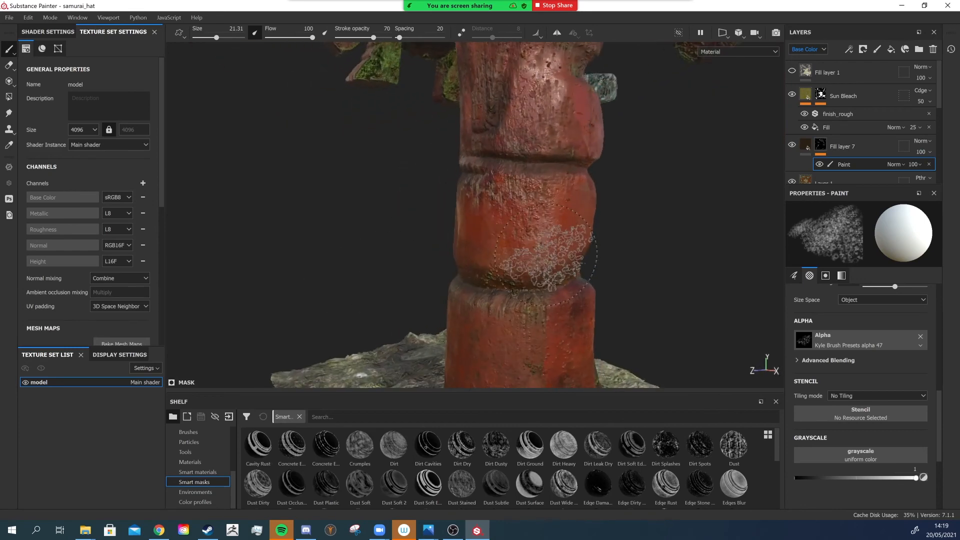
pyautogui.moveTo(480, 273)
pyautogui.keyDown('alt'); pyautogui.mouseDown()
pyautogui.moveTo(539, 260)
pyautogui.moveTo(488, 266)
pyautogui.moveTo(495, 295)
pyautogui.mouseUp(); pyautogui.keyUp('alt')
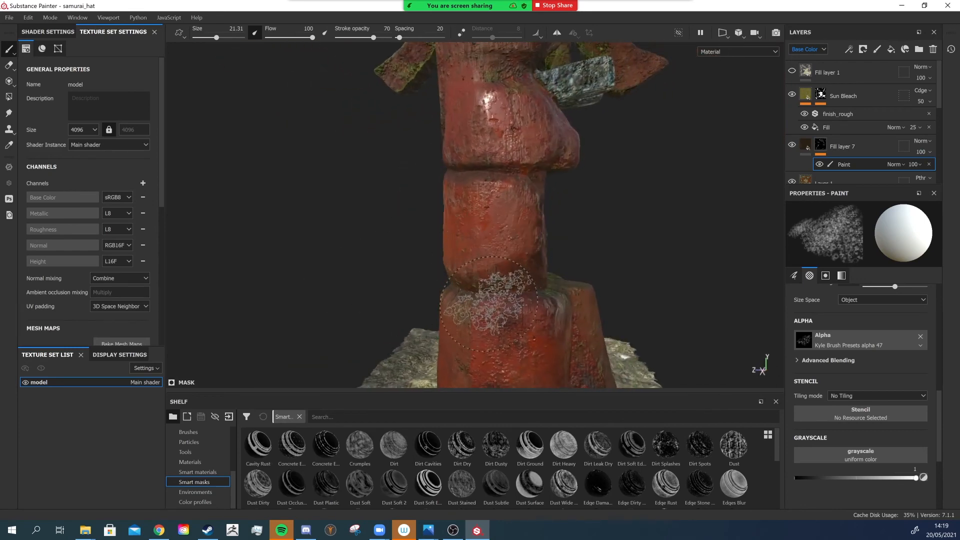
pyautogui.keyDown('alt'); pyautogui.moveTo(620, 284); pyautogui.dragTo(575, 290); pyautogui.keyUp('alt')
pyautogui.keyDown('alt'); pyautogui.moveTo(478, 308); pyautogui.dragTo(467, 211, button='middle'); pyautogui.keyUp('alt')
pyautogui.moveTo(468, 211)
pyautogui.keyDown('alt'); pyautogui.mouseDown()
pyautogui.moveTo(389, 227)
pyautogui.moveTo(472, 220)
pyautogui.mouseUp(); pyautogui.keyUp('alt')
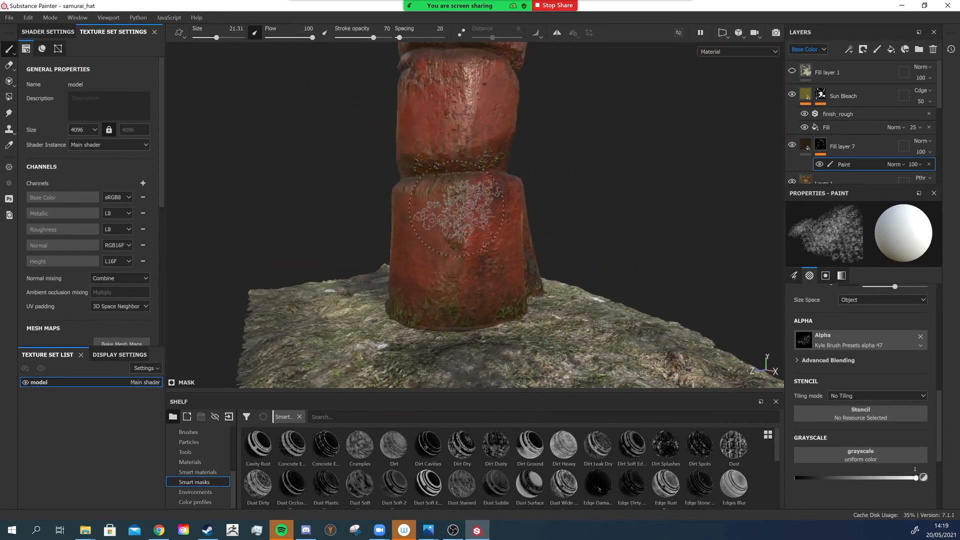
pyautogui.keyDown('alt'); pyautogui.moveTo(473, 220); pyautogui.dragTo(500, 200, button='right'); pyautogui.keyUp('alt')
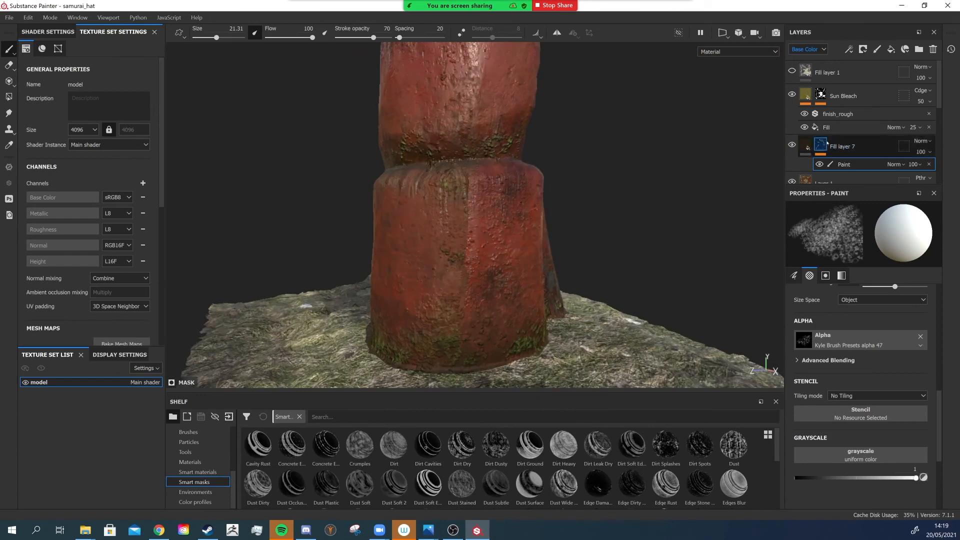
# - Select Layer 1, switch to the Clone tool and set its stroke opacity to 42
pyautogui.scroll(-1, 821, 148)
pyautogui.click(803, 153)
pyautogui.press('6')
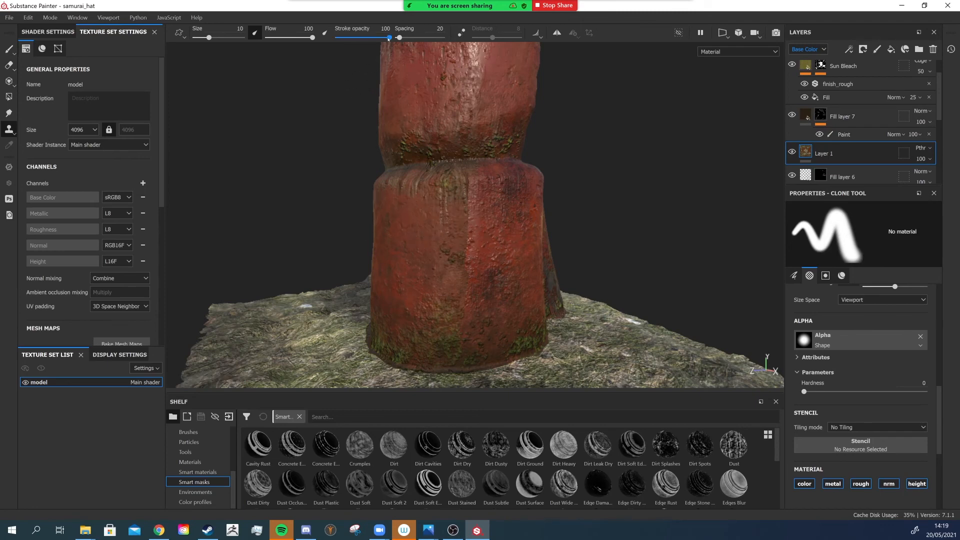
pyautogui.moveTo(389, 37); pyautogui.dragTo(359, 38)
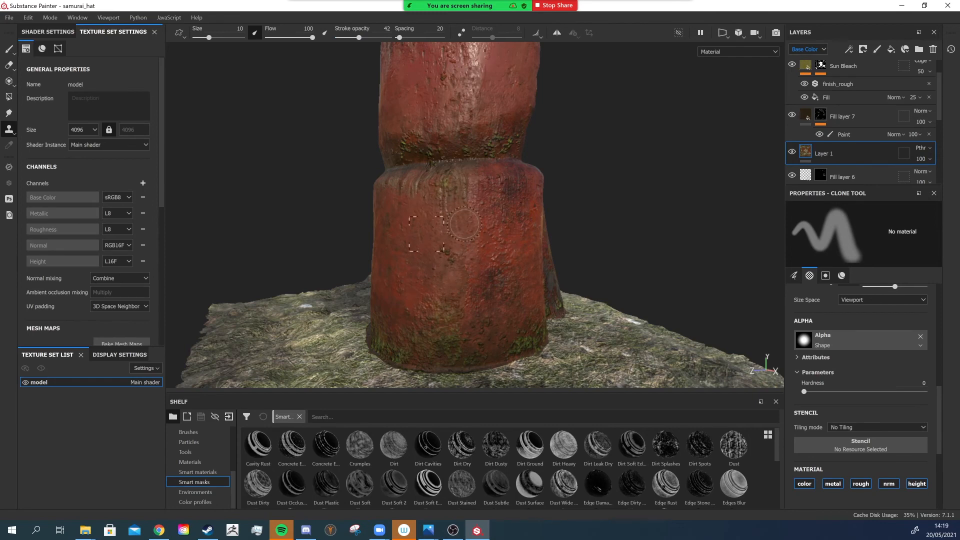
# - Clone surface texture over the grime marks on the lower post segment near the base
pyautogui.scroll(-3, 462, 303)
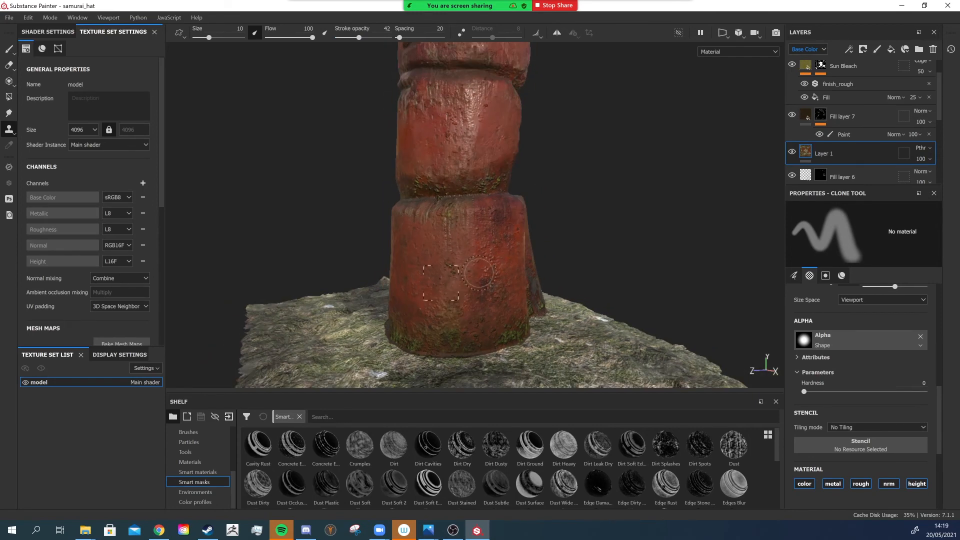
pyautogui.keyDown('alt'); pyautogui.moveTo(479, 282); pyautogui.dragTo(456, 282); pyautogui.keyUp('alt')
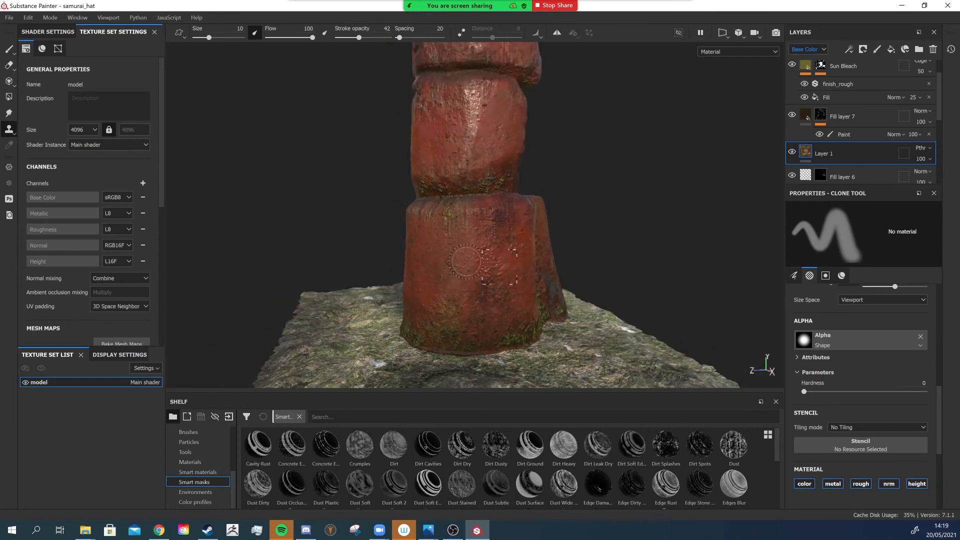
pyautogui.keyDown('alt'); pyautogui.moveTo(471, 270); pyautogui.dragTo(626, 283); pyautogui.keyUp('alt')
pyautogui.keyDown('alt'); pyautogui.moveTo(400, 267); pyautogui.dragTo(483, 266, button='middle'); pyautogui.keyUp('alt')
pyautogui.keyDown('shift'); pyautogui.moveTo(515, 285); pyautogui.dragTo(476, 287, button='right'); pyautogui.keyUp('shift')
pyautogui.keyDown('alt'); pyautogui.moveTo(457, 182); pyautogui.dragTo(448, 320, button='middle'); pyautogui.keyUp('alt')
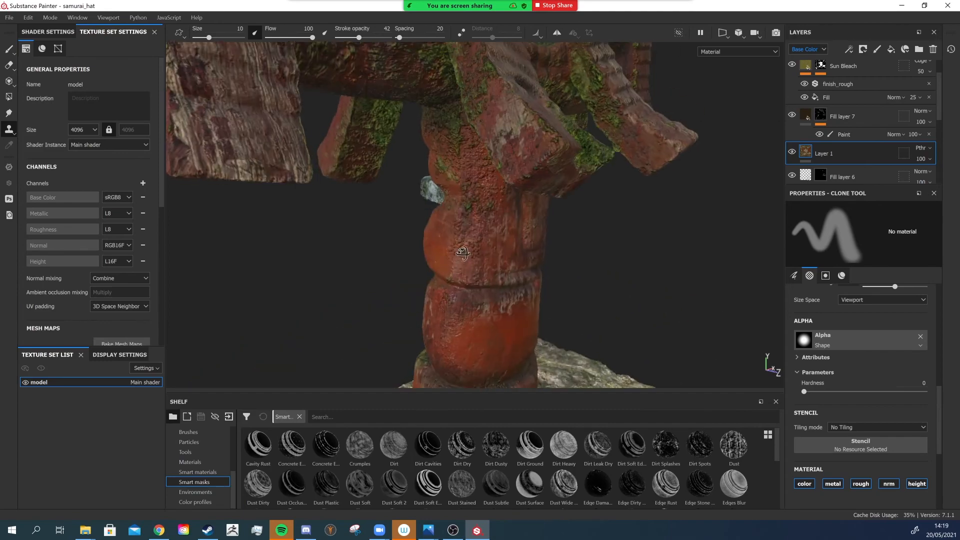
# - Clone more surface texture over the remaining grime marks on the lower post segment near the base
pyautogui.keyDown('alt'); pyautogui.moveTo(465, 281); pyautogui.dragTo(392, 233); pyautogui.keyUp('alt')
pyautogui.keyDown('alt'); pyautogui.moveTo(466, 229); pyautogui.dragTo(495, 245, button='right'); pyautogui.keyUp('alt')
pyautogui.keyDown('alt'); pyautogui.moveTo(466, 250); pyautogui.dragTo(445, 245); pyautogui.keyUp('alt')
pyautogui.keyDown('alt'); pyautogui.moveTo(474, 254); pyautogui.dragTo(468, 244, button='right'); pyautogui.keyUp('alt')
pyautogui.moveTo(467, 244)
pyautogui.keyDown('alt'); pyautogui.mouseDown()
pyautogui.moveTo(401, 249)
pyautogui.moveTo(425, 243)
pyautogui.mouseUp(); pyautogui.keyUp('alt')
pyautogui.keyDown('alt'); pyautogui.moveTo(432, 181); pyautogui.dragTo(428, 242, button='middle'); pyautogui.keyUp('alt')
pyautogui.keyDown('alt'); pyautogui.moveTo(427, 244); pyautogui.dragTo(354, 261); pyautogui.keyUp('alt')
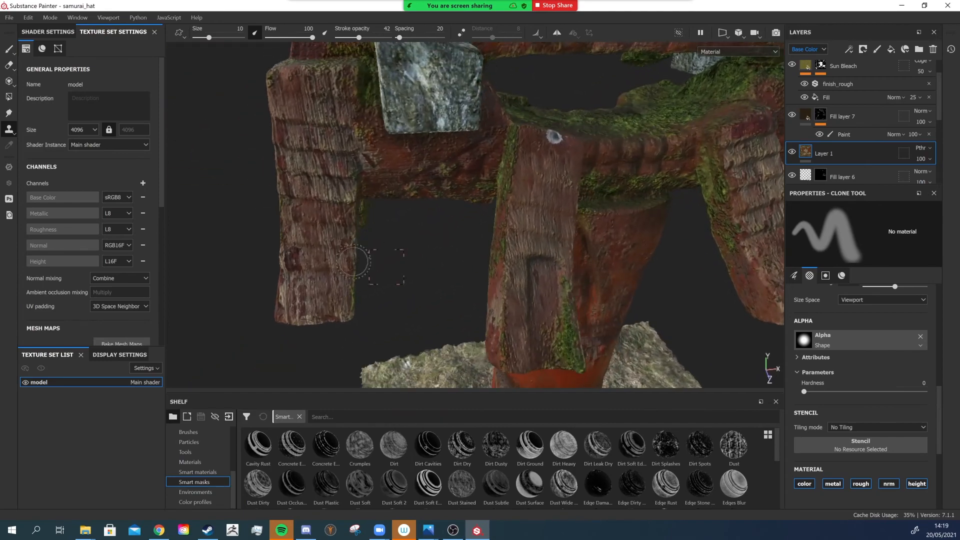
# - Pick a new clone source on the side beam, raise stroke opacity to 86, and clone over the post near the base
pyautogui.press('v')
pyautogui.click(322, 296)
pyautogui.moveTo(360, 38); pyautogui.dragTo(382, 37)
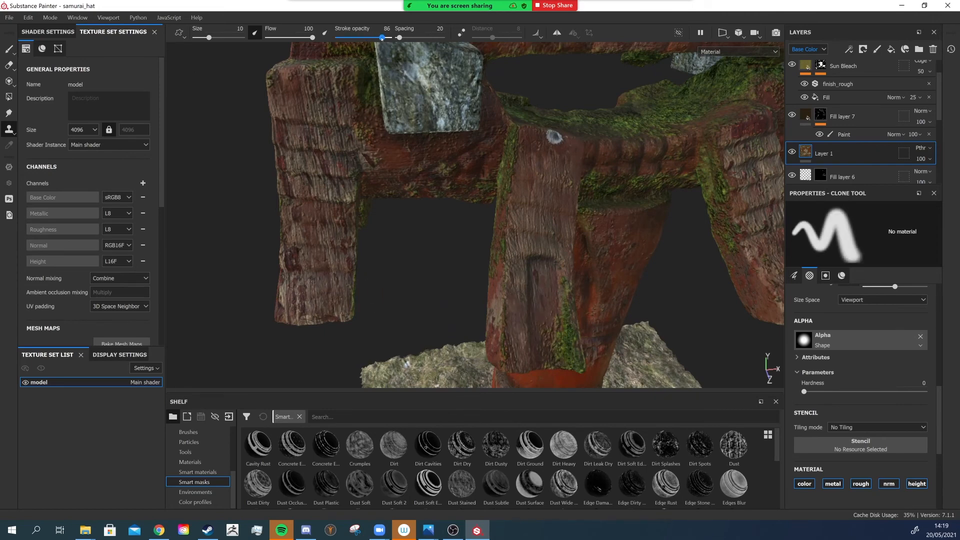
pyautogui.moveTo(519, 317); pyautogui.dragTo(521, 352)
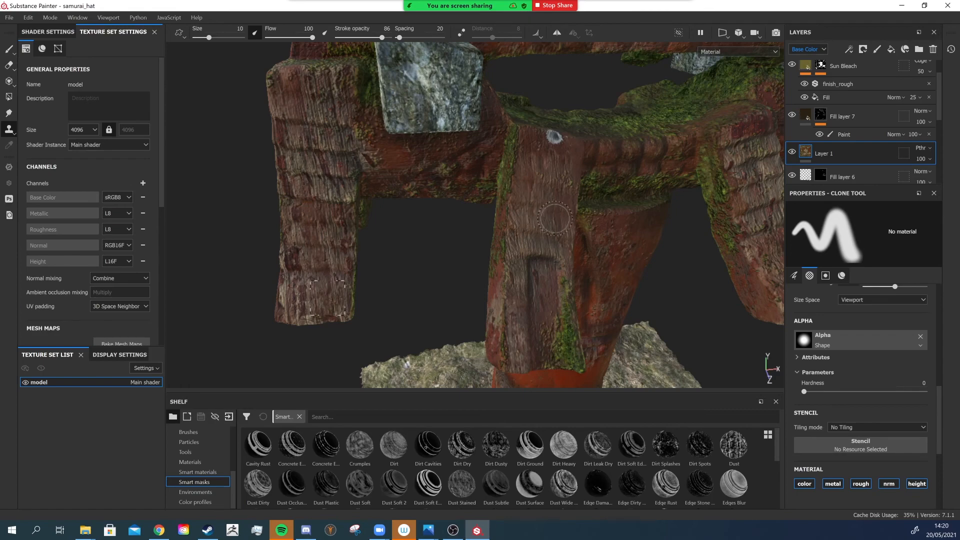
# - Zoom out to the whole model and turn on the visibility of Fill layer 1
pyautogui.scroll(-4, 500, 313)
pyautogui.keyDown('alt'); pyautogui.moveTo(552, 297); pyautogui.dragTo(667, 101); pyautogui.keyUp('alt')
pyautogui.scroll(-5, 628, 284)
pyautogui.scroll(1, 843, 107)
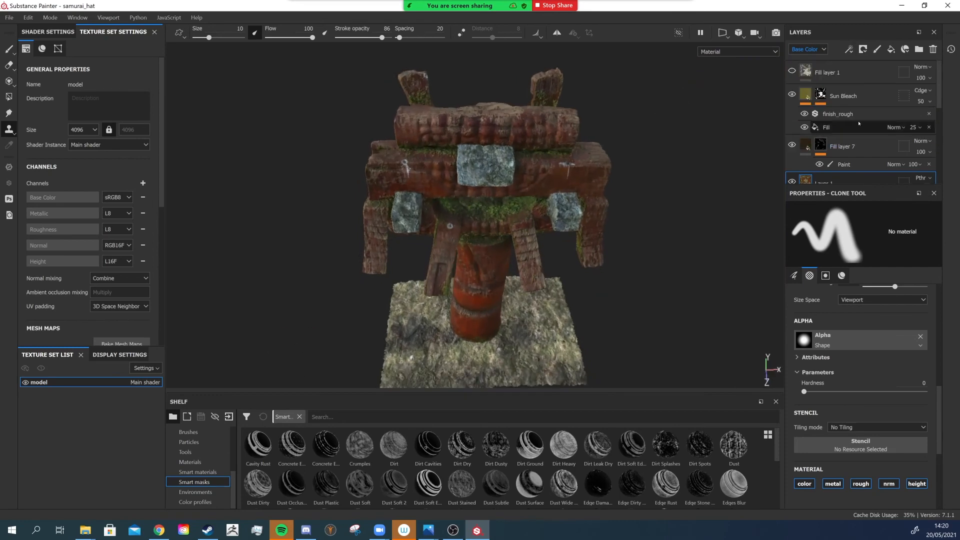
pyautogui.click(793, 71)
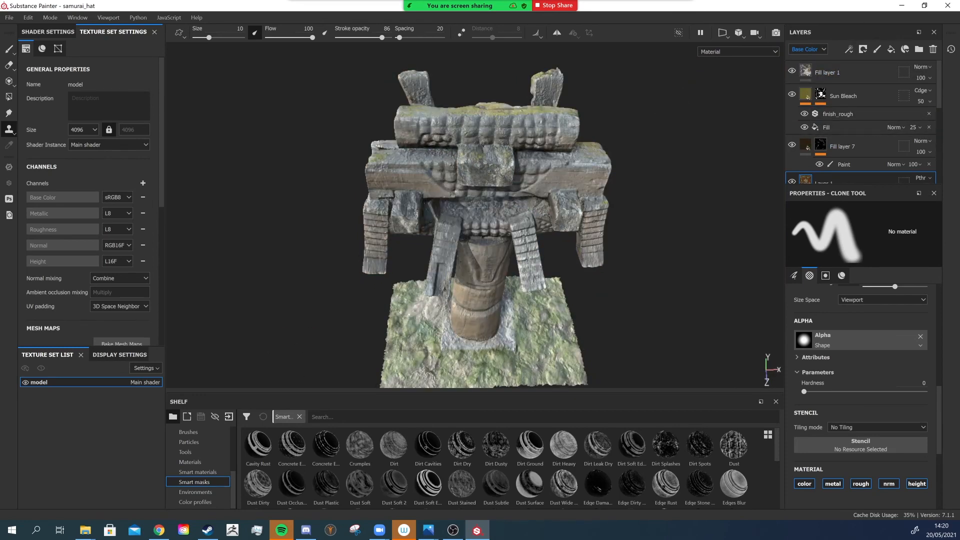
# - Orbit and zoom around the central post to inspect its surface texture
pyautogui.keyDown('alt'); pyautogui.moveTo(606, 252); pyautogui.dragTo(475, 217); pyautogui.keyUp('alt')
pyautogui.scroll(3, 476, 217)
pyautogui.keyDown('alt'); pyautogui.moveTo(475, 218); pyautogui.dragTo(505, 275, button='right'); pyautogui.keyUp('alt')
pyautogui.keyDown('alt'); pyautogui.moveTo(505, 275); pyautogui.dragTo(510, 311); pyautogui.keyUp('alt')
pyautogui.keyDown('alt'); pyautogui.moveTo(510, 311); pyautogui.dragTo(509, 208, button='middle'); pyautogui.keyUp('alt')
pyautogui.moveTo(509, 208)
pyautogui.keyDown('alt'); pyautogui.mouseDown()
pyautogui.moveTo(501, 200)
pyautogui.moveTo(525, 238)
pyautogui.moveTo(500, 243)
pyautogui.mouseUp(); pyautogui.keyUp('alt')
pyautogui.keyDown('alt'); pyautogui.moveTo(507, 201); pyautogui.dragTo(500, 239, button='middle'); pyautogui.keyUp('alt')
pyautogui.scroll(-3, 573, 283)
pyautogui.moveTo(542, 265)
pyautogui.keyDown('alt'); pyautogui.mouseDown()
pyautogui.moveTo(573, 283)
pyautogui.moveTo(540, 270)
pyautogui.mouseUp(); pyautogui.keyUp('alt')
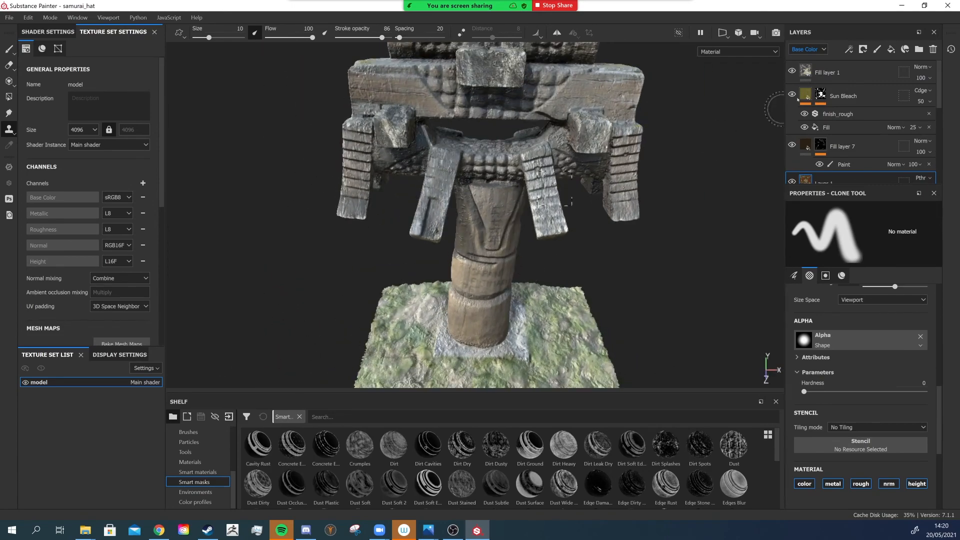
pyautogui.click(866, 92)
pyautogui.keyDown('alt'); pyautogui.moveTo(475, 175); pyautogui.dragTo(505, 215, button='right'); pyautogui.keyUp('alt')
pyautogui.keyDown('alt'); pyautogui.moveTo(505, 200); pyautogui.dragTo(503, 130); pyautogui.keyUp('alt')
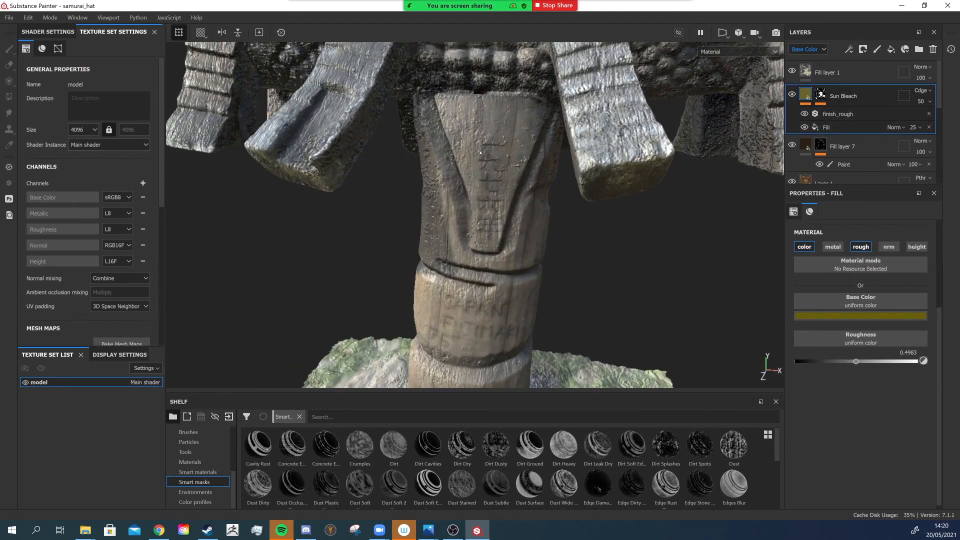
pyautogui.keyDown('alt'); pyautogui.moveTo(520, 292); pyautogui.dragTo(512, 273); pyautogui.keyUp('alt')
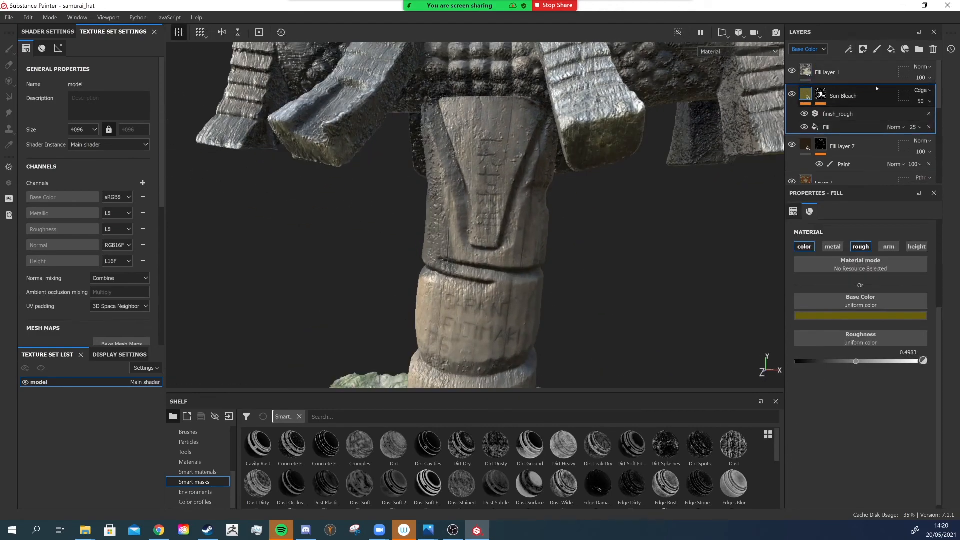
# - Add a new fill layer above Fill layer 1 and disable its metal, roughness and normal channels
pyautogui.click(861, 68)
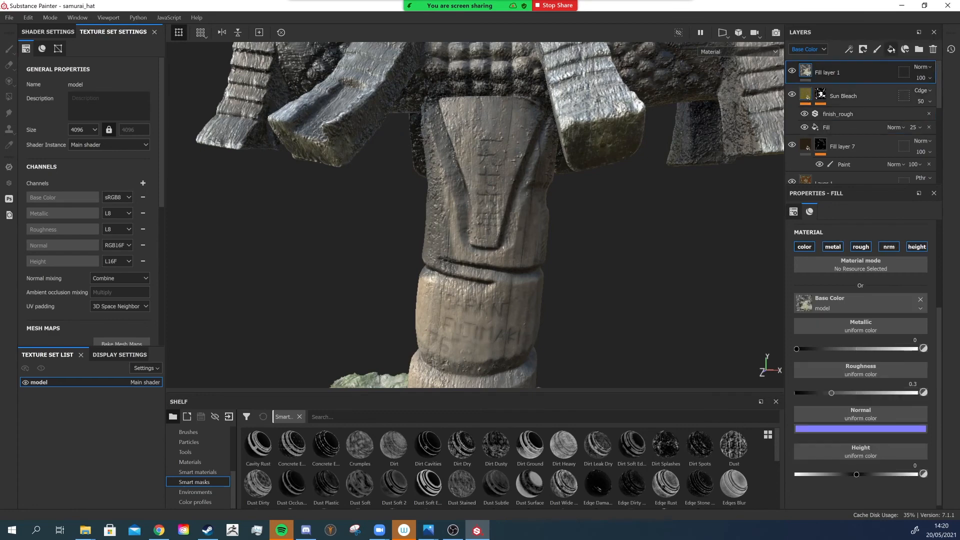
pyautogui.click(892, 49)
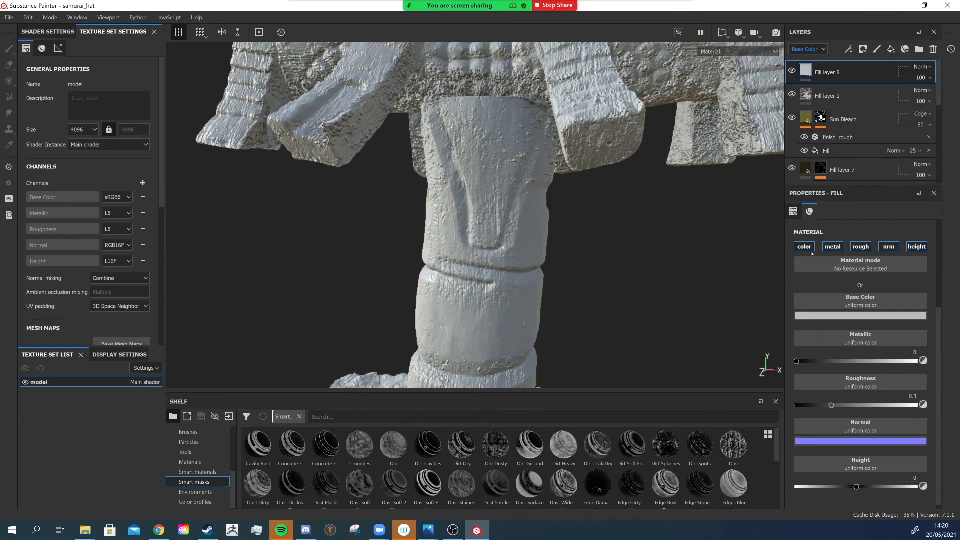
pyautogui.click(833, 247)
pyautogui.click(861, 247)
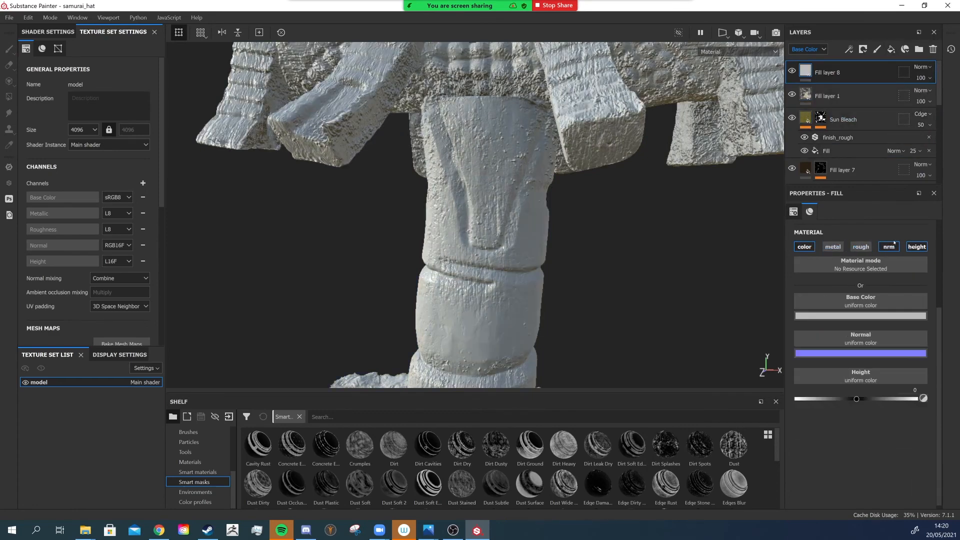
pyautogui.click(889, 246)
# - Set the new fill layer's base color to dark brown 221c1a
pyautogui.keyDown('alt'); pyautogui.moveTo(527, 234); pyautogui.dragTo(748, 276); pyautogui.keyUp('alt')
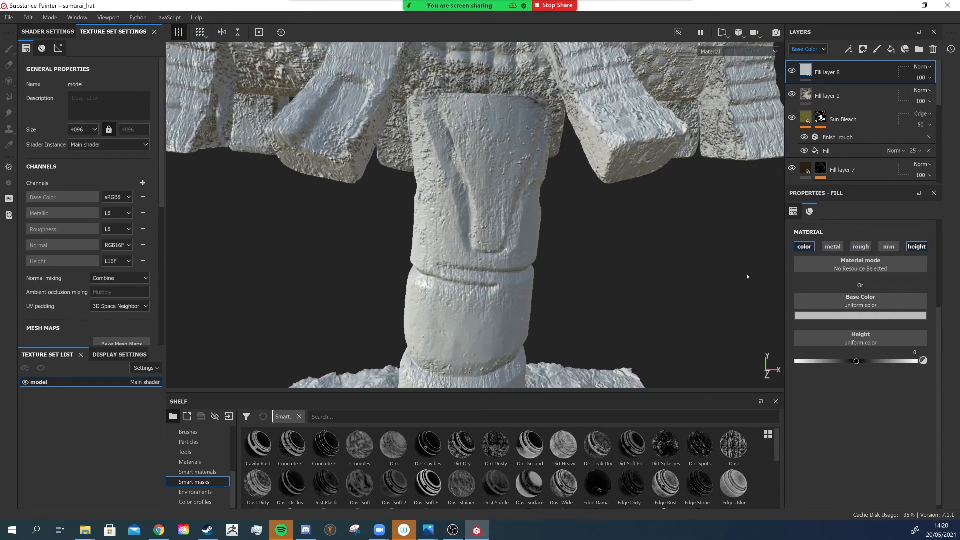
pyautogui.click(868, 315)
pyautogui.moveTo(835, 351); pyautogui.dragTo(831, 403)
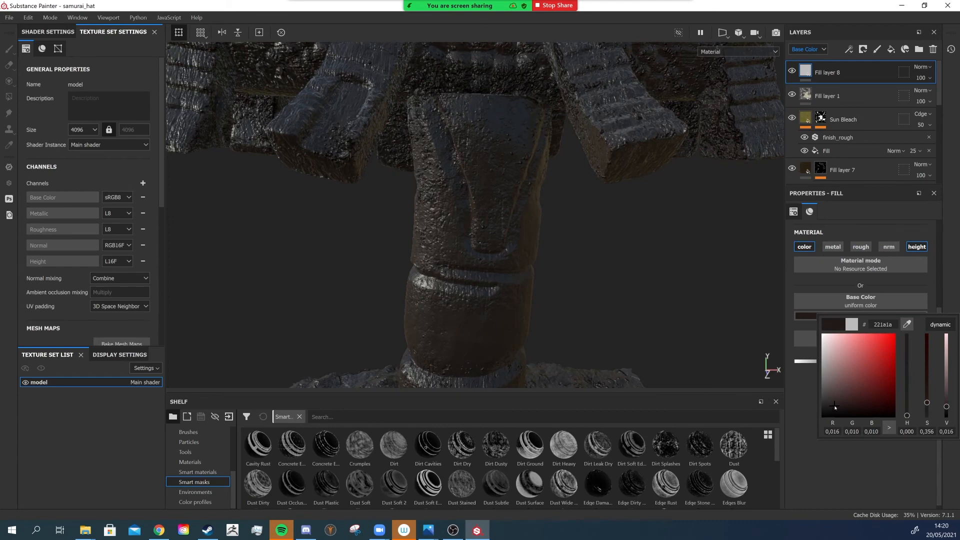
pyautogui.click(908, 414)
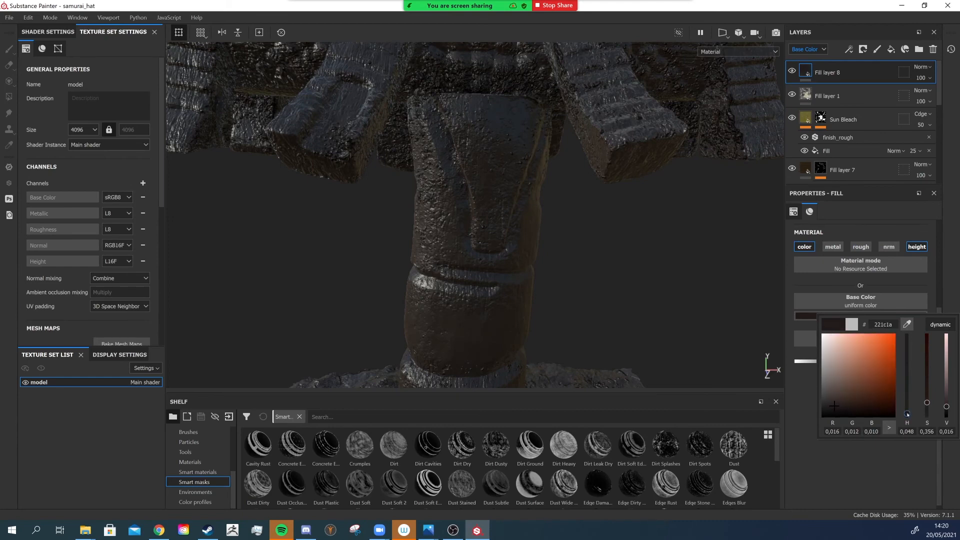
# - Add a black mask to Fill layer 8 and add a paint effect to the mask
pyautogui.rightClick(804, 70)
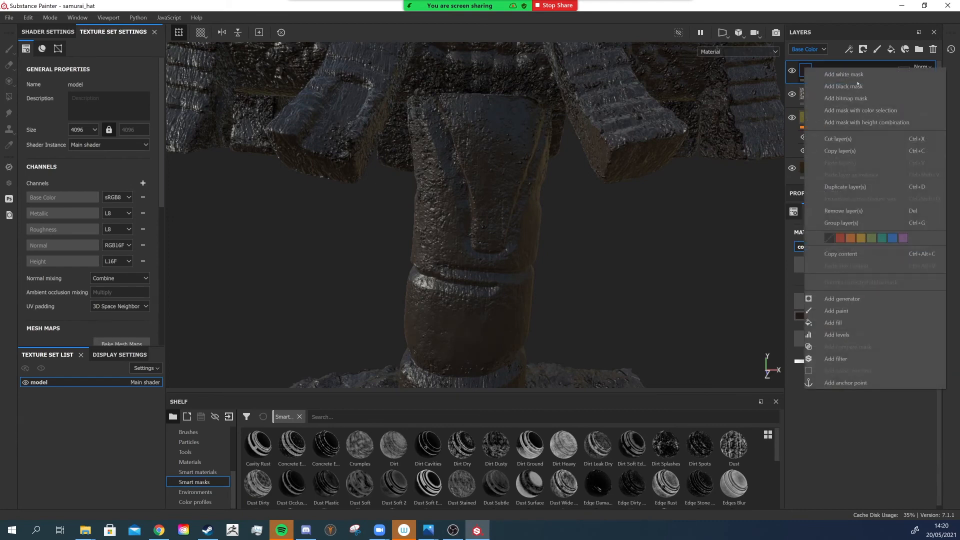
pyautogui.click(830, 86)
pyautogui.rightClick(824, 73)
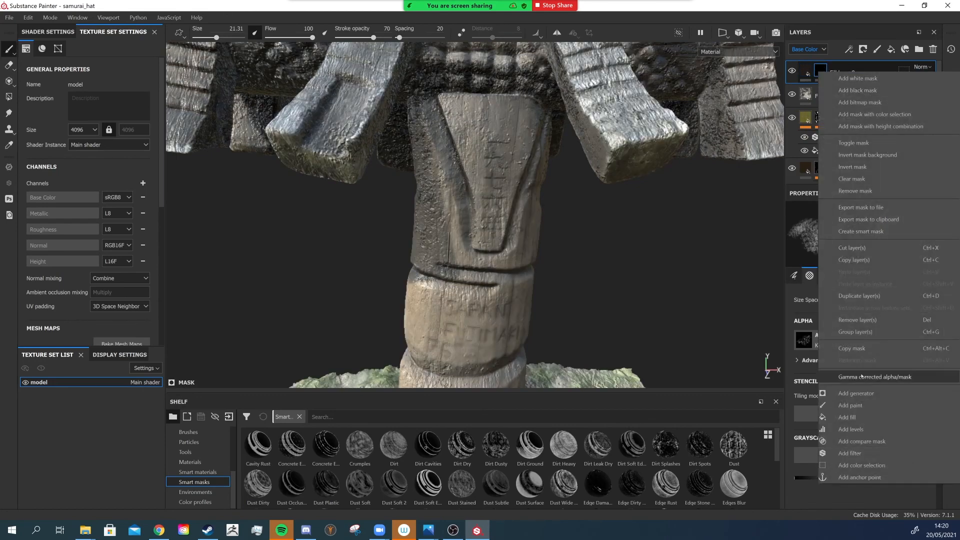
pyautogui.click(850, 406)
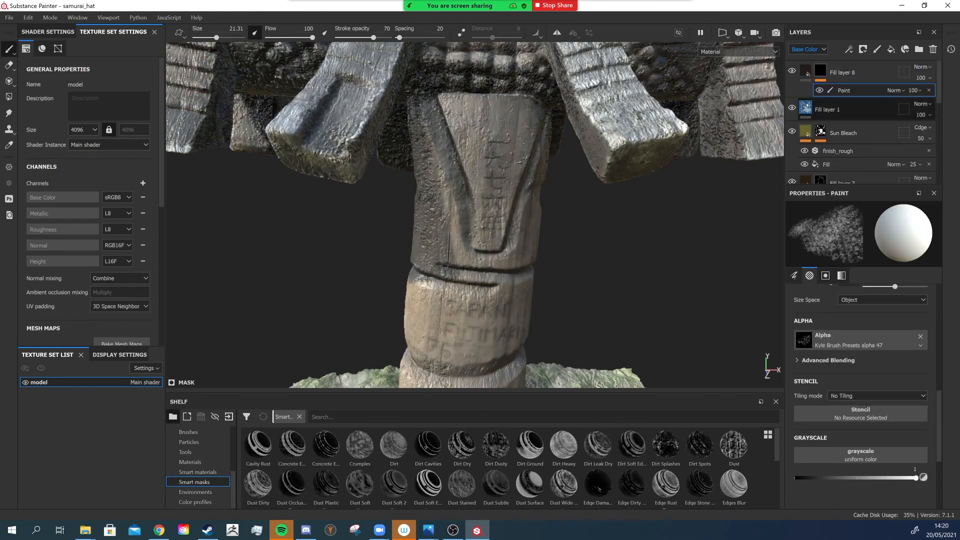
# - Choose the Arrow Head Smooth alpha for the mask's paint brush
pyautogui.scroll(-2, 826, 363)
pyautogui.scroll(-1, 827, 363)
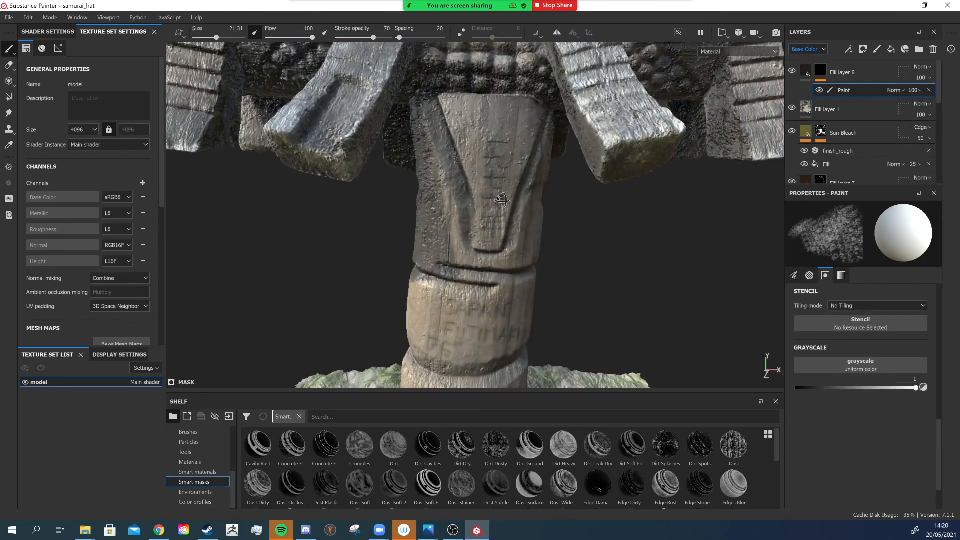
pyautogui.scroll(4, 854, 335)
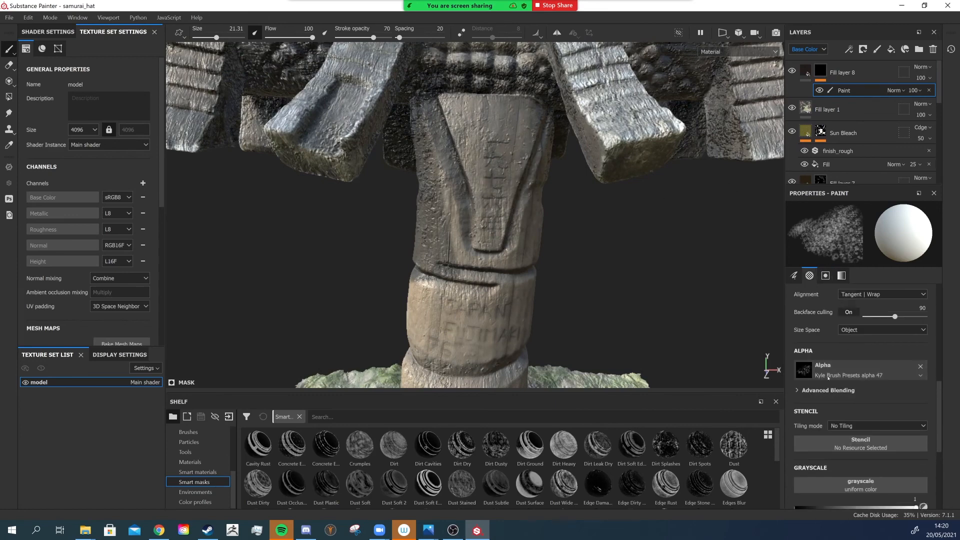
pyautogui.click(804, 370)
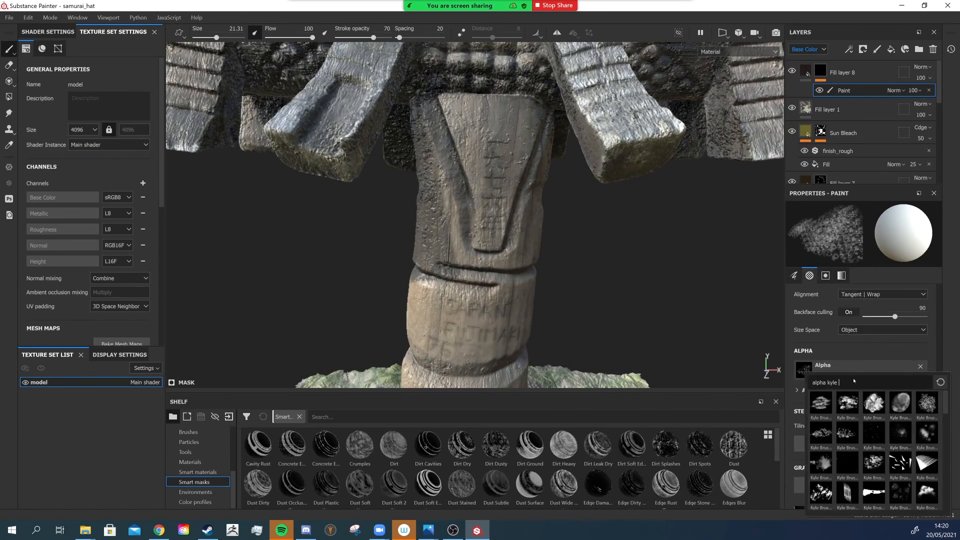
pyautogui.press('BackSpace')
pyautogui.press('BackSpace')
pyautogui.press('BackSpace')
pyautogui.press('BackSpace')
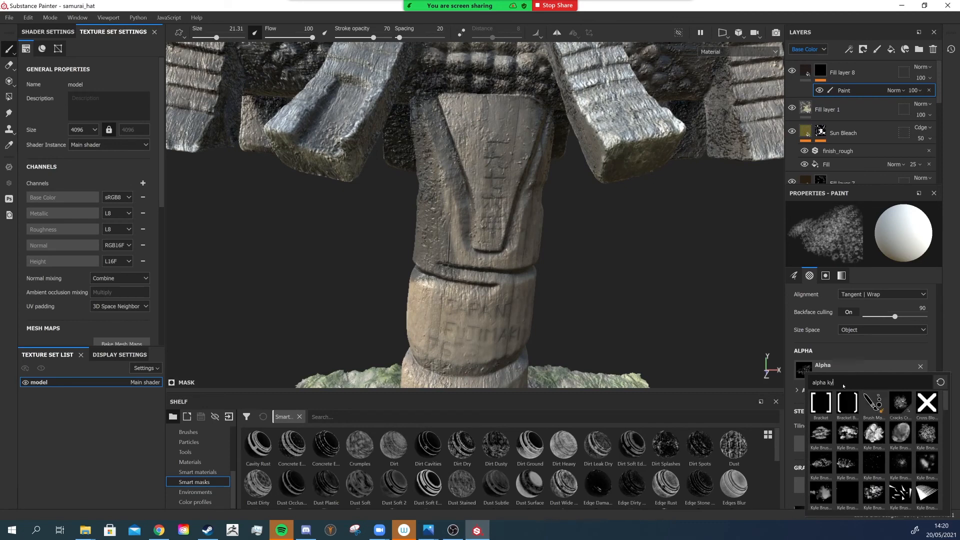
pyautogui.click(929, 433)
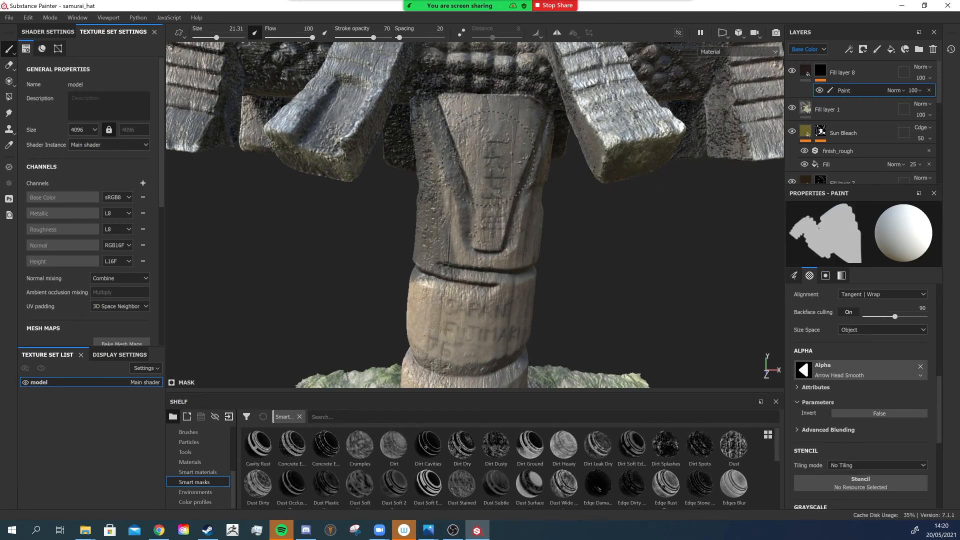
# - Set stroke opacity to 100 and paint kanji character strokes onto the upper post with a 1.03 brush
pyautogui.keyDown('ctrl'); pyautogui.moveTo(489, 159); pyautogui.dragTo(443, 157, button='right'); pyautogui.keyUp('ctrl')
pyautogui.keyDown('ctrl'); pyautogui.moveTo(506, 143); pyautogui.dragTo(496, 146, button='right'); pyautogui.keyUp('ctrl')
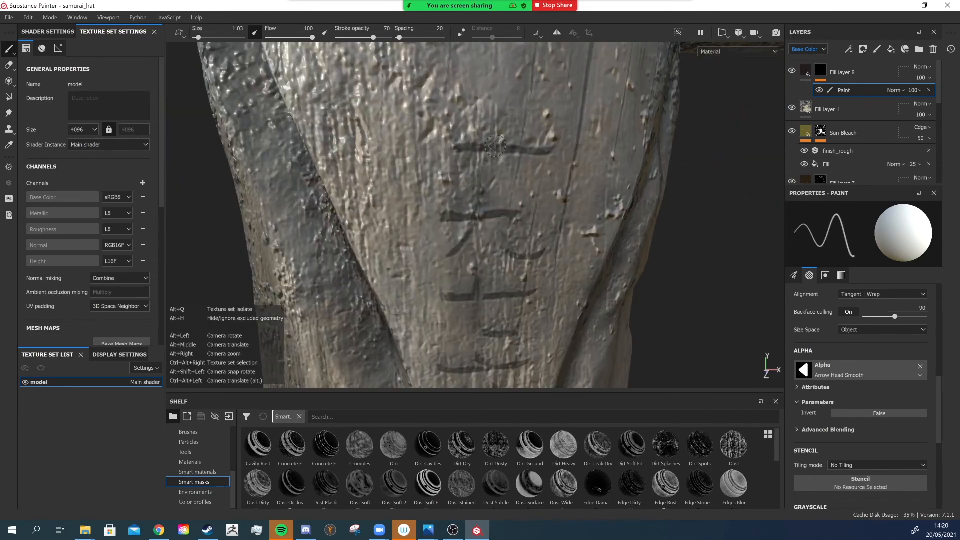
pyautogui.keyDown('alt'); pyautogui.moveTo(495, 146); pyautogui.dragTo(495, 186, button='middle'); pyautogui.keyUp('alt')
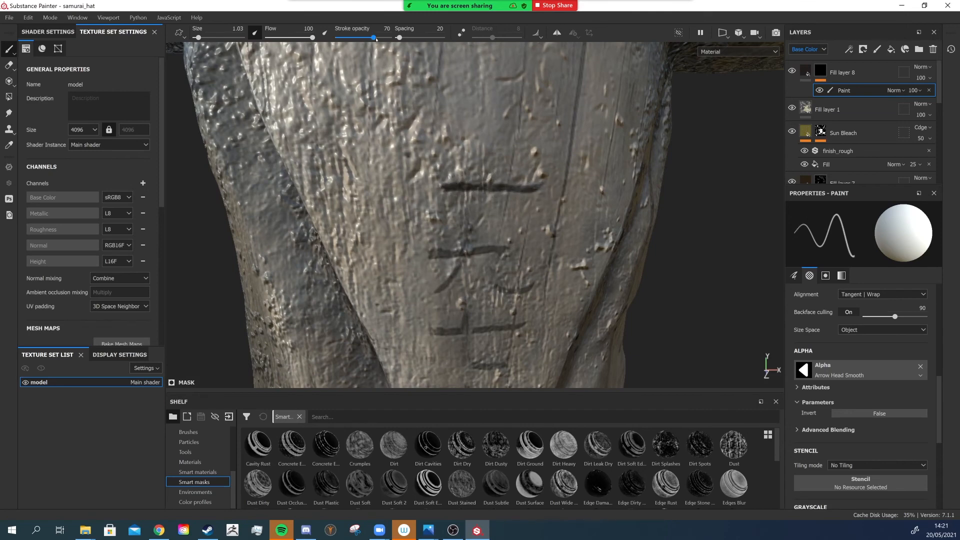
pyautogui.moveTo(375, 39); pyautogui.dragTo(394, 40)
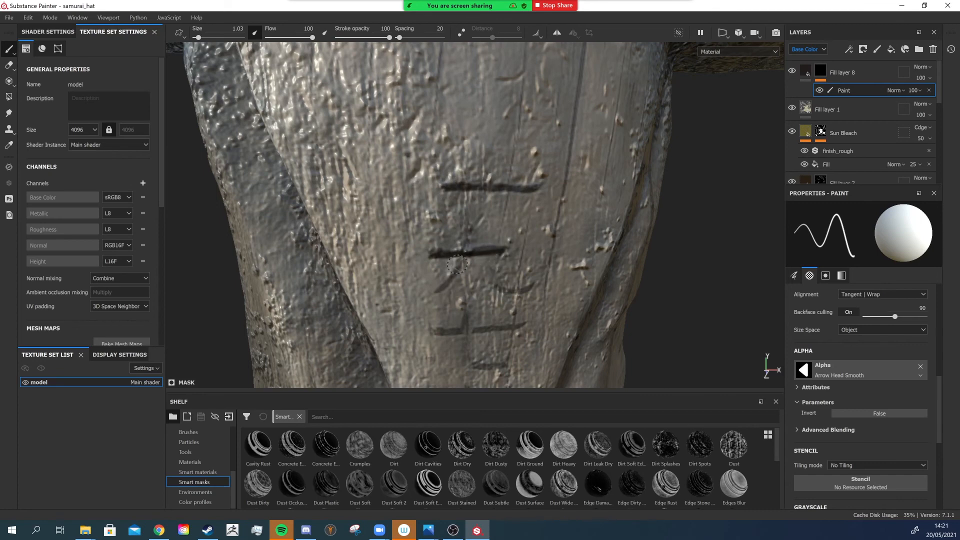
pyautogui.moveTo(437, 292); pyautogui.dragTo(460, 262)
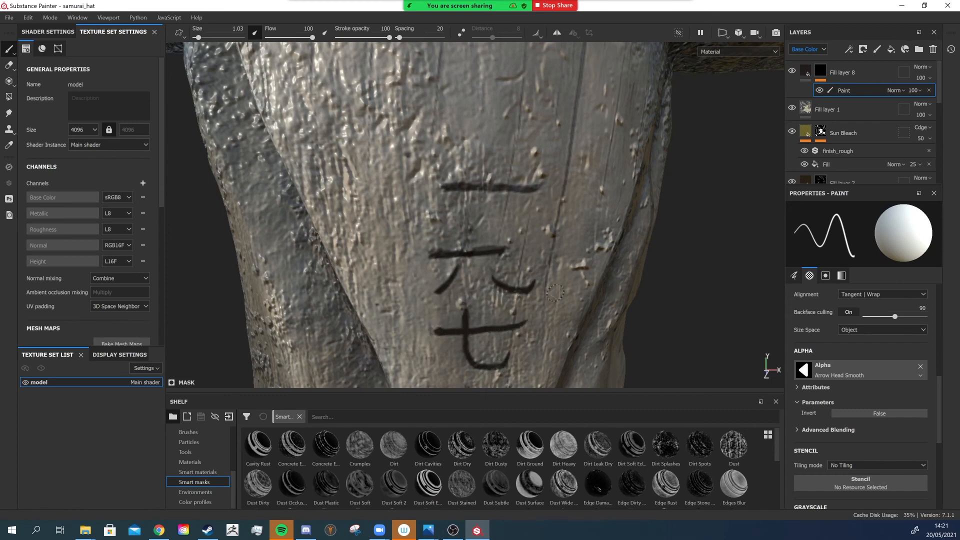
pyautogui.keyDown('alt'); pyautogui.moveTo(525, 212); pyautogui.dragTo(527, 181); pyautogui.keyUp('alt')
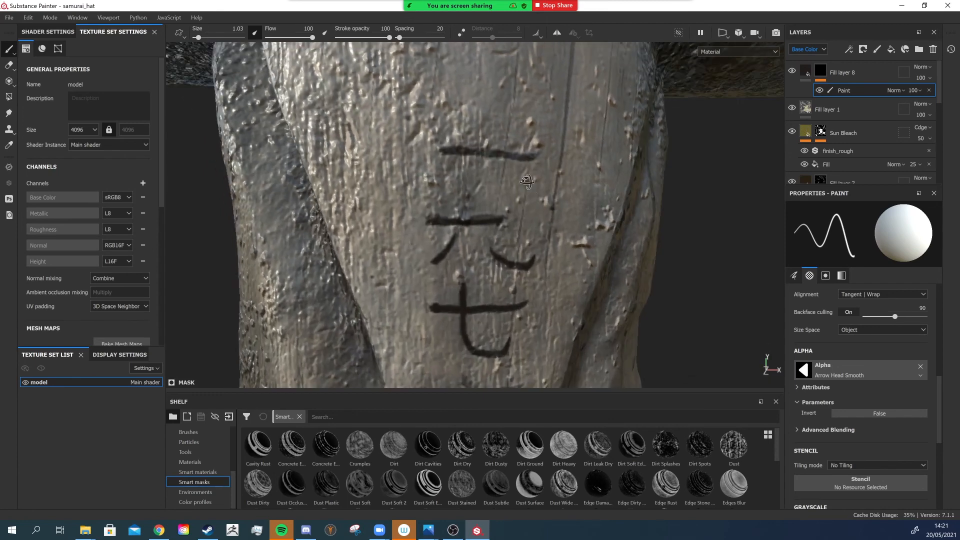
# - Set Fill layer 8's height to -0.4238 so the painted characters appear engraved
pyautogui.click(806, 71)
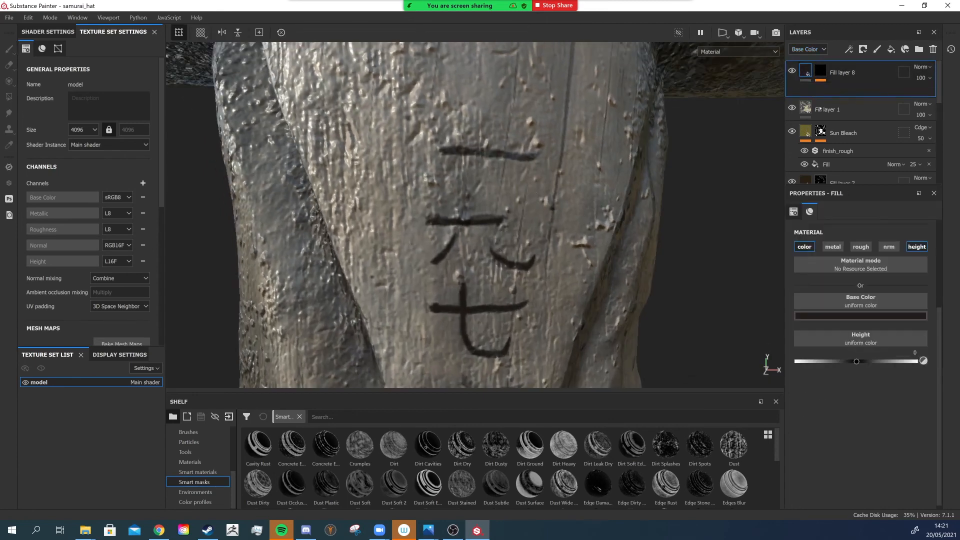
pyautogui.moveTo(845, 364); pyautogui.dragTo(833, 362)
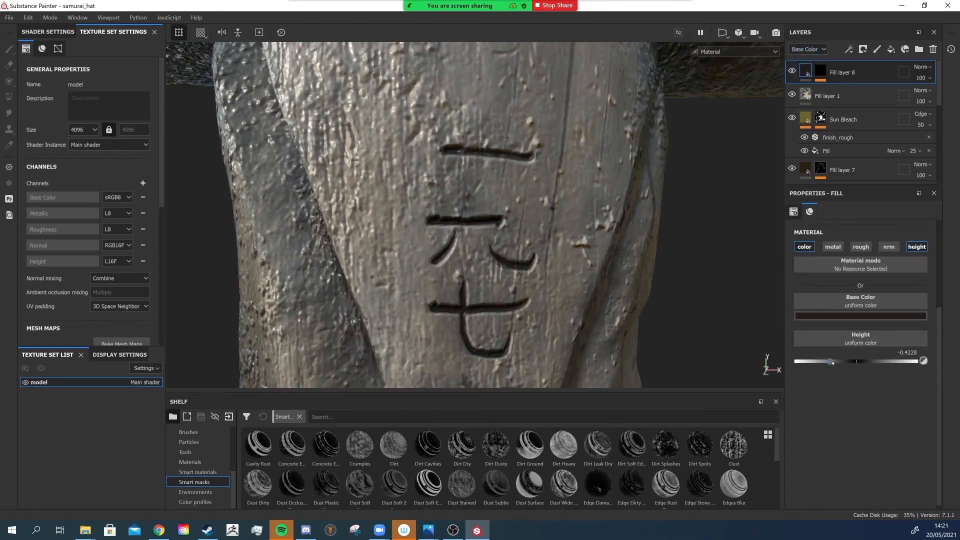
pyautogui.keyDown('alt'); pyautogui.moveTo(510, 210); pyautogui.dragTo(528, 186); pyautogui.keyUp('alt')
# - Select the paint effect again and paint another kanji character below the existing ones on the post
pyautogui.click(821, 71)
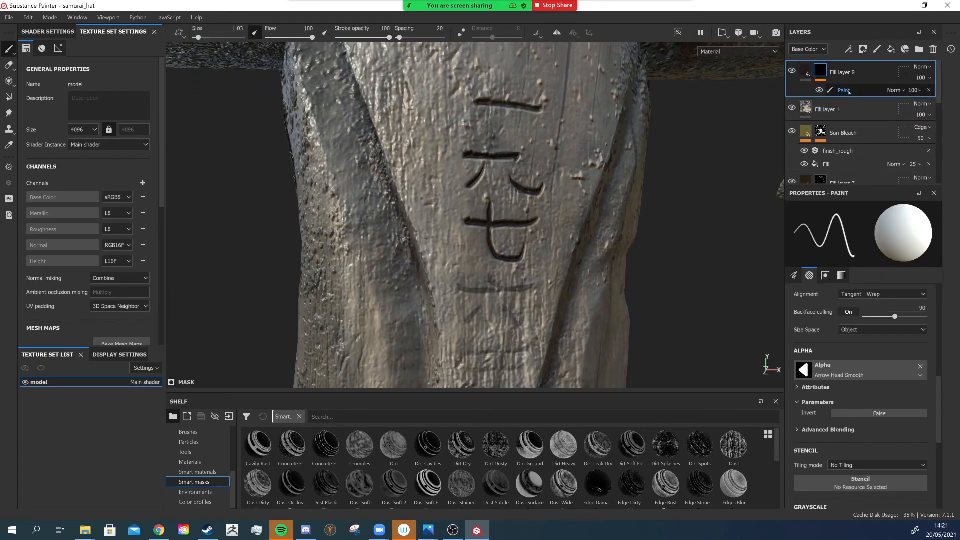
pyautogui.keyDown('alt'); pyautogui.moveTo(536, 244); pyautogui.dragTo(494, 240); pyautogui.keyUp('alt')
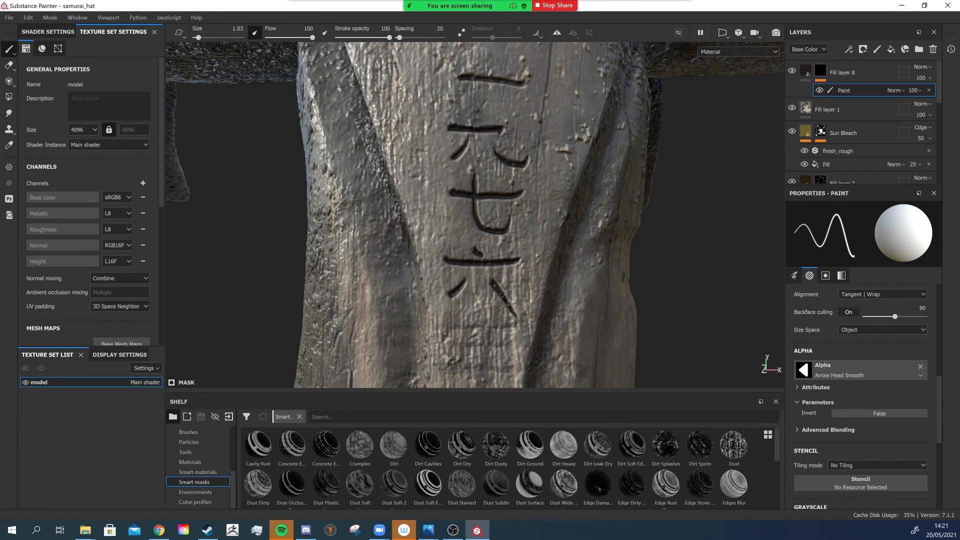
pyautogui.press('alt')
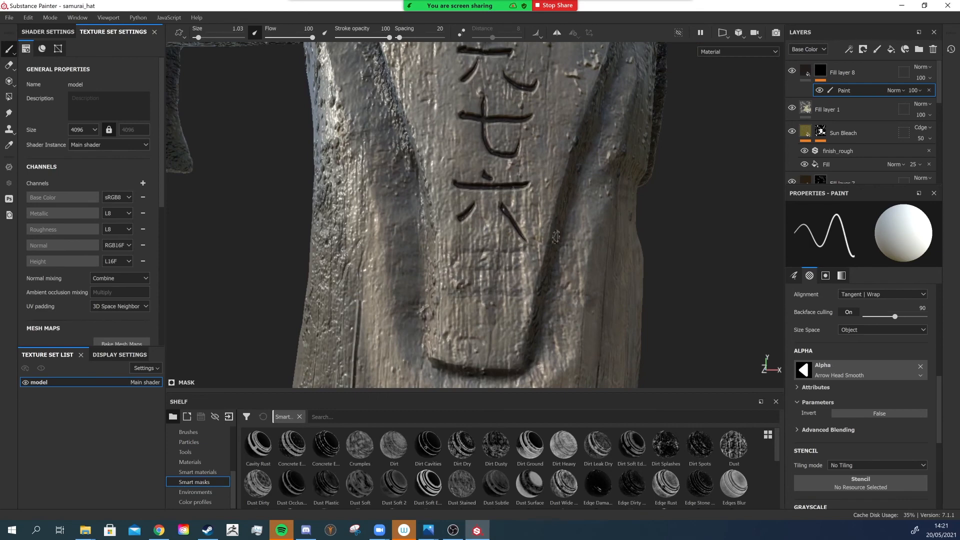
pyautogui.moveTo(525, 247)
pyautogui.mouseDown()
pyautogui.moveTo(468, 252)
pyautogui.moveTo(506, 268)
pyautogui.moveTo(449, 269)
pyautogui.mouseUp()
pyautogui.moveTo(520, 284); pyautogui.dragTo(450, 293)
pyautogui.keyDown('alt'); pyautogui.moveTo(514, 351); pyautogui.dragTo(550, 188, button='middle'); pyautogui.keyUp('alt')
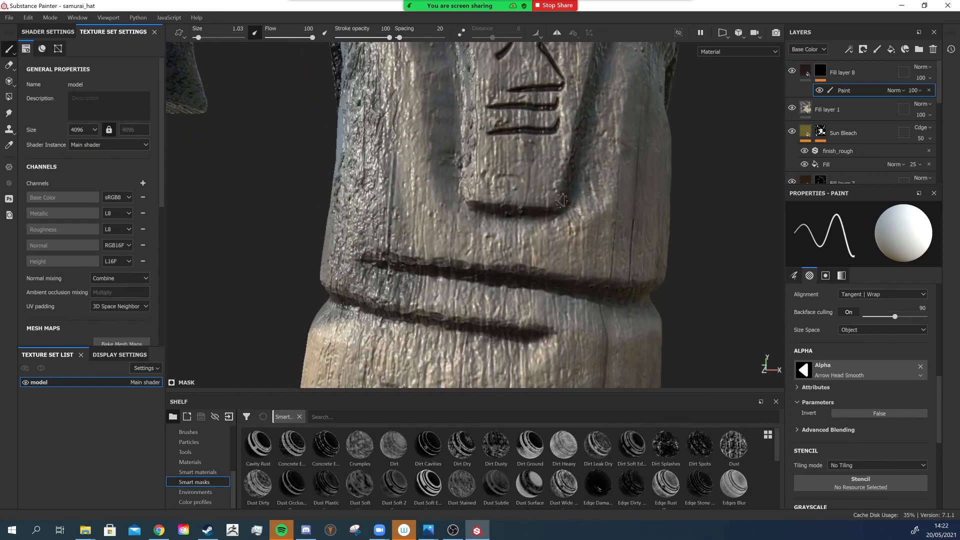
pyautogui.keyDown('alt'); pyautogui.moveTo(551, 188); pyautogui.dragTo(565, 320); pyautogui.keyUp('alt')
pyautogui.keyDown('alt'); pyautogui.moveTo(565, 320); pyautogui.dragTo(610, 285, button='middle'); pyautogui.keyUp('alt')
# - Paint a letter J engraving onto the lower post segment
pyautogui.scroll(-5, 621, 140)
pyautogui.keyDown('alt'); pyautogui.moveTo(610, 285); pyautogui.dragTo(595, 220); pyautogui.keyUp('alt')
pyautogui.keyDown('alt'); pyautogui.moveTo(578, 245); pyautogui.dragTo(574, 138, button='middle'); pyautogui.keyUp('alt')
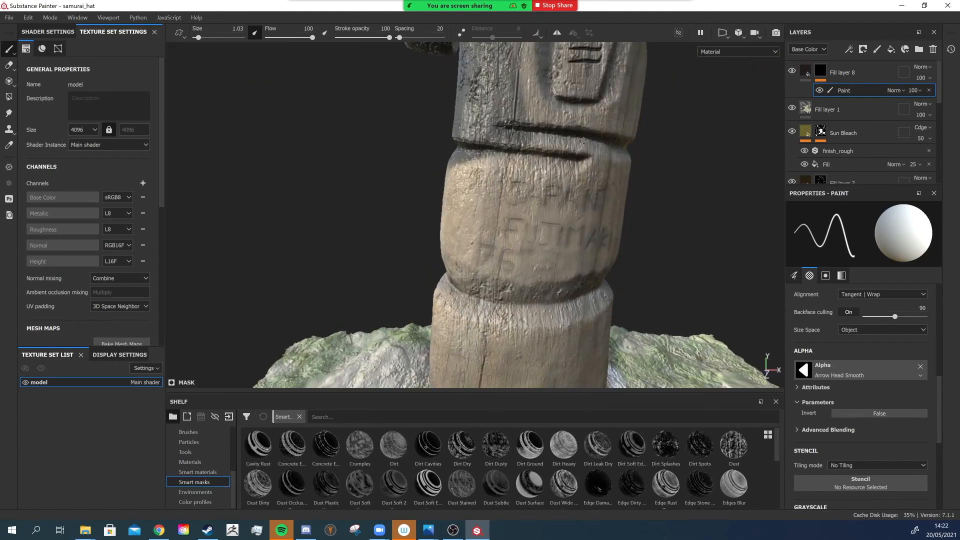
pyautogui.scroll(3, 560, 165)
pyautogui.scroll(3, 495, 189)
pyautogui.moveTo(495, 189)
pyautogui.keyDown('alt'); pyautogui.mouseDown()
pyautogui.moveTo(527, 184)
pyautogui.moveTo(489, 199)
pyautogui.moveTo(486, 221)
pyautogui.moveTo(472, 219)
pyautogui.mouseUp(); pyautogui.keyUp('alt')
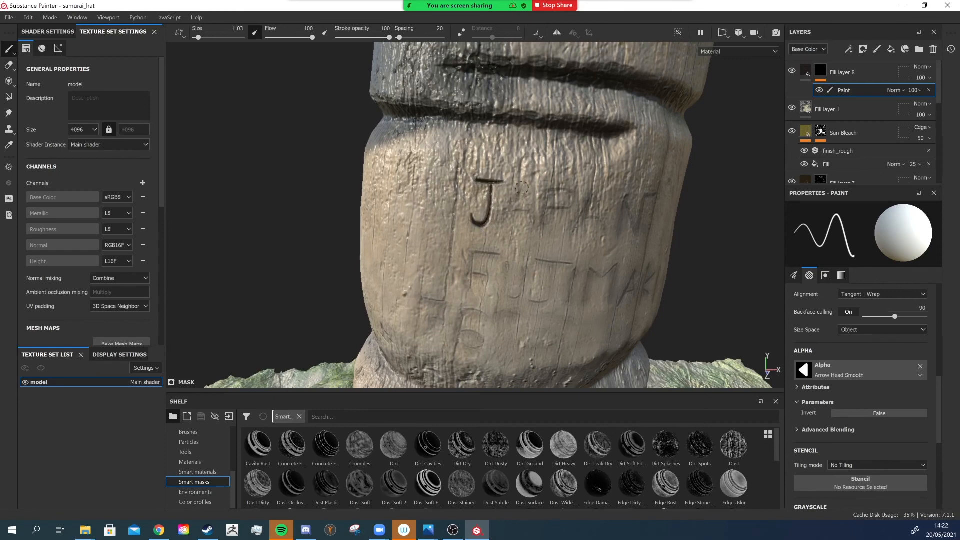
# - Paint the letters A, P, A and N after the J to spell JAPAN on the lower post
pyautogui.moveTo(522, 188); pyautogui.dragTo(503, 224)
pyautogui.moveTo(522, 185)
pyautogui.mouseDown()
pyautogui.moveTo(531, 225)
pyautogui.moveTo(506, 210)
pyautogui.moveTo(542, 214)
pyautogui.mouseUp()
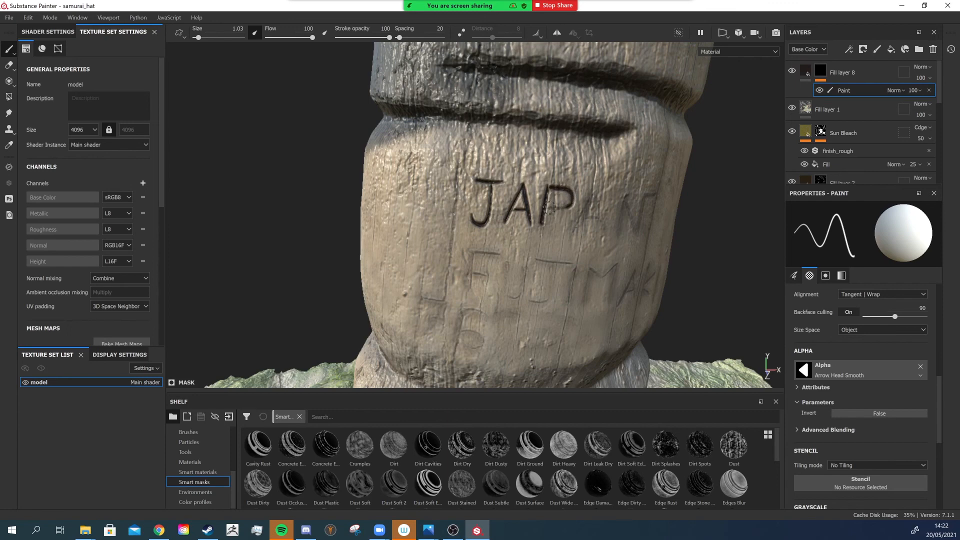
pyautogui.hotkey('ctrl', 'z')
pyautogui.moveTo(595, 195)
pyautogui.mouseDown()
pyautogui.moveTo(577, 220)
pyautogui.moveTo(605, 229)
pyautogui.moveTo(602, 214)
pyautogui.mouseUp()
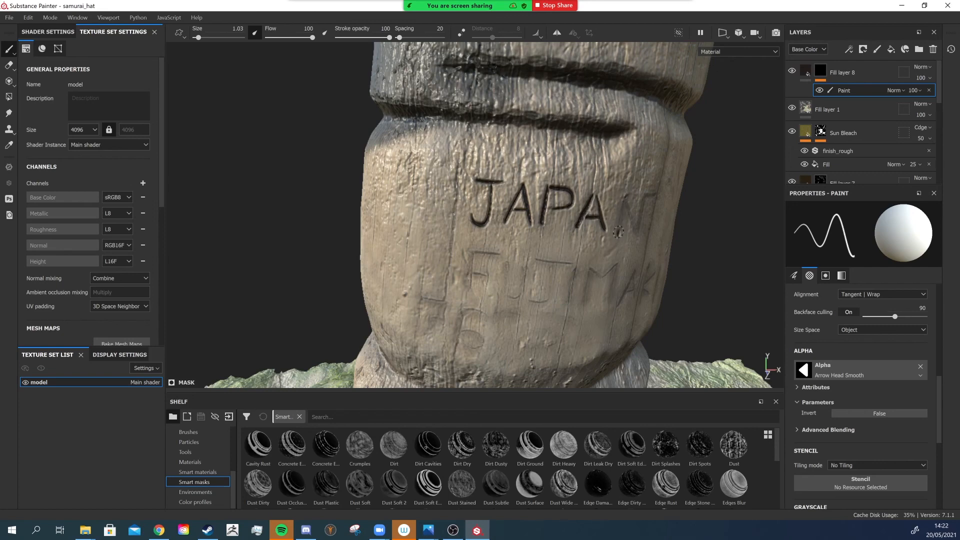
pyautogui.moveTo(619, 236); pyautogui.dragTo(623, 211)
pyautogui.moveTo(357, 303)
pyautogui.keyDown('alt'); pyautogui.mouseDown()
pyautogui.moveTo(525, 214)
pyautogui.moveTo(554, 218)
pyautogui.moveTo(582, 242)
pyautogui.mouseUp(); pyautogui.keyUp('alt')
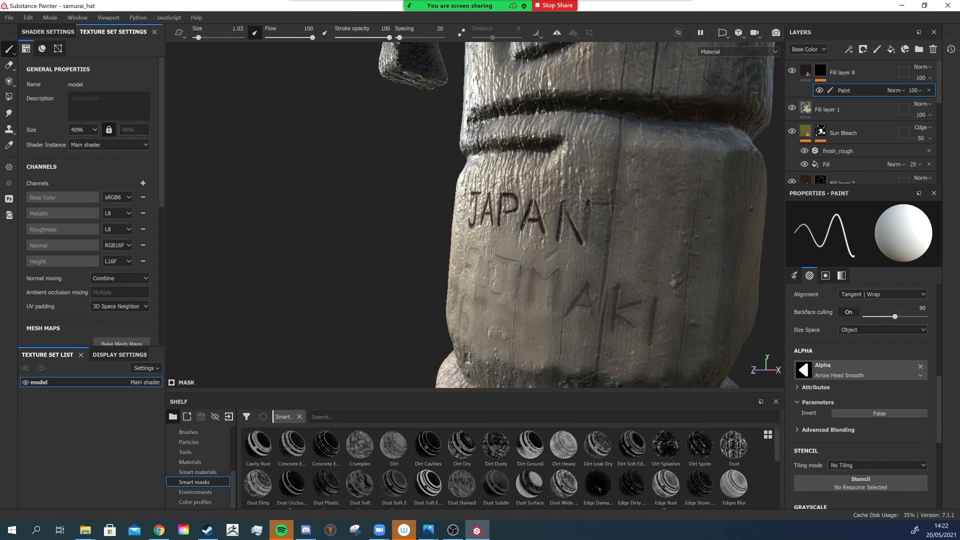
pyautogui.moveTo(586, 242)
pyautogui.mouseDown()
pyautogui.moveTo(591, 202)
pyautogui.moveTo(612, 199)
pyautogui.mouseUp()
pyautogui.hotkey('ctrl', 'z')
pyautogui.moveTo(591, 202)
pyautogui.mouseDown()
pyautogui.moveTo(610, 201)
pyautogui.moveTo(555, 245)
pyautogui.moveTo(519, 292)
pyautogui.moveTo(576, 288)
pyautogui.mouseUp()
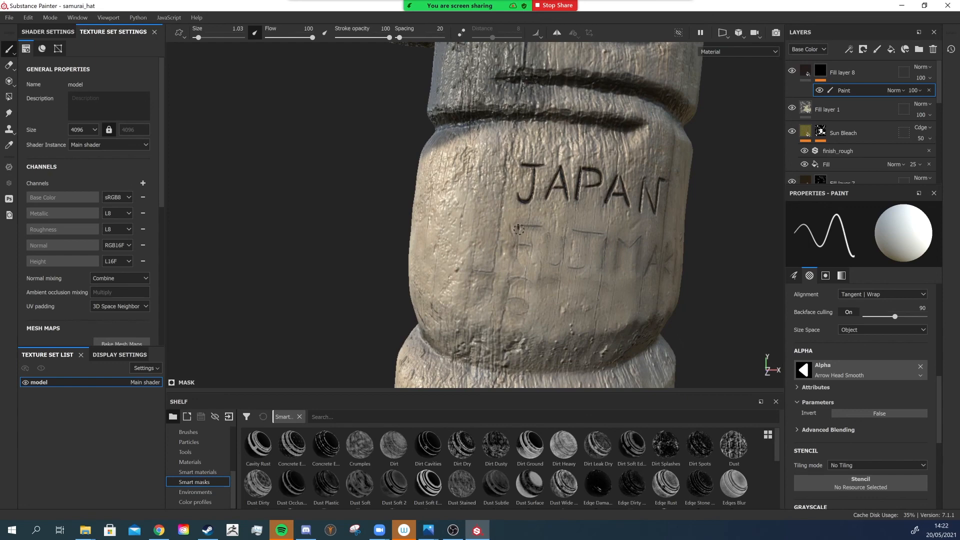
# - Paint the letters FUJIMA in a second row beneath JAPAN on the lower post
pyautogui.moveTo(519, 229)
pyautogui.mouseDown()
pyautogui.moveTo(520, 250)
pyautogui.moveTo(541, 228)
pyautogui.moveTo(549, 258)
pyautogui.moveTo(561, 254)
pyautogui.mouseUp()
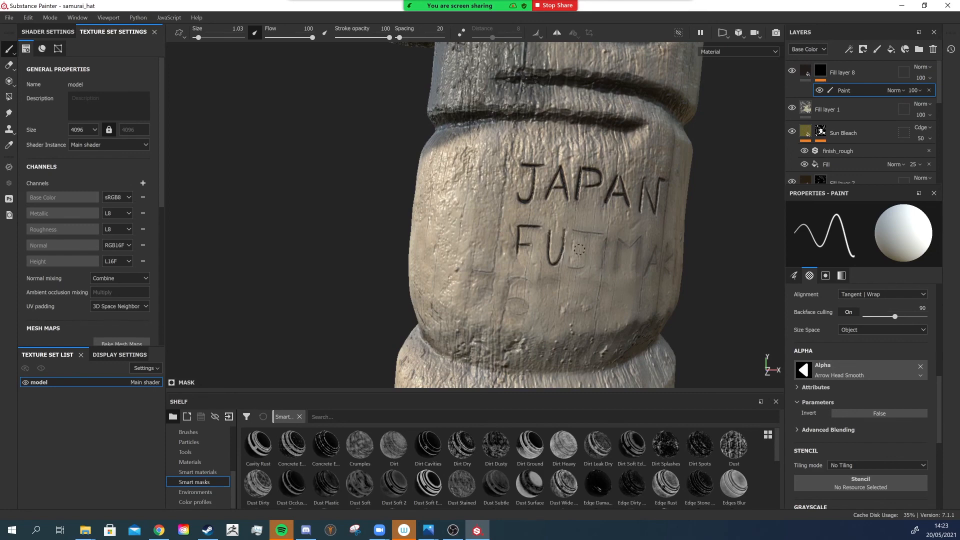
pyautogui.moveTo(590, 236)
pyautogui.mouseDown()
pyautogui.moveTo(588, 262)
pyautogui.moveTo(575, 273)
pyautogui.moveTo(560, 263)
pyautogui.mouseUp()
pyautogui.moveTo(574, 230)
pyautogui.mouseDown()
pyautogui.moveTo(602, 232)
pyautogui.moveTo(602, 270)
pyautogui.moveTo(616, 277)
pyautogui.mouseUp()
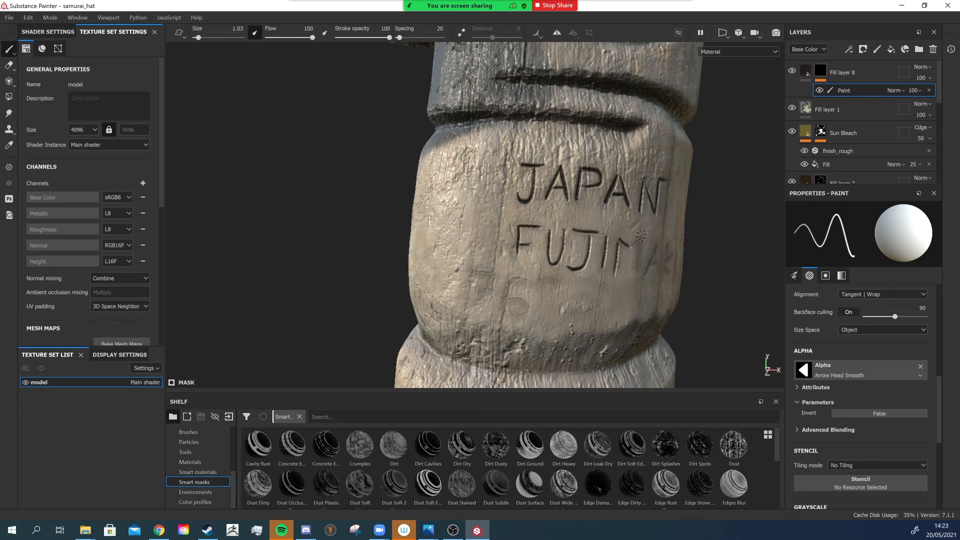
pyautogui.moveTo(641, 235); pyautogui.dragTo(627, 252)
pyautogui.keyDown('alt'); pyautogui.moveTo(681, 252); pyautogui.dragTo(660, 253, button='right'); pyautogui.keyUp('alt')
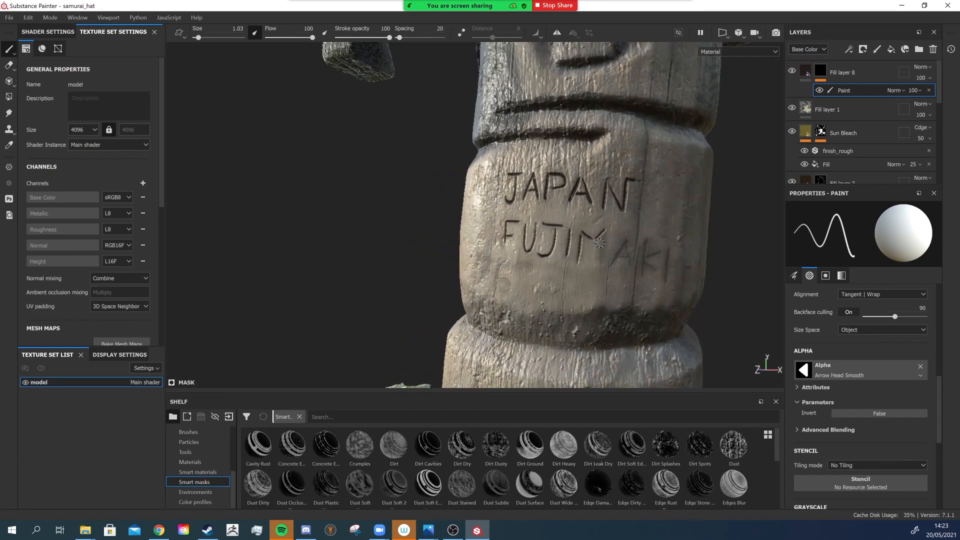
pyautogui.keyDown('alt'); pyautogui.moveTo(660, 253); pyautogui.dragTo(590, 248); pyautogui.keyUp('alt')
pyautogui.keyDown('alt'); pyautogui.moveTo(550, 247); pyautogui.dragTo(580, 242, button='right'); pyautogui.keyUp('alt')
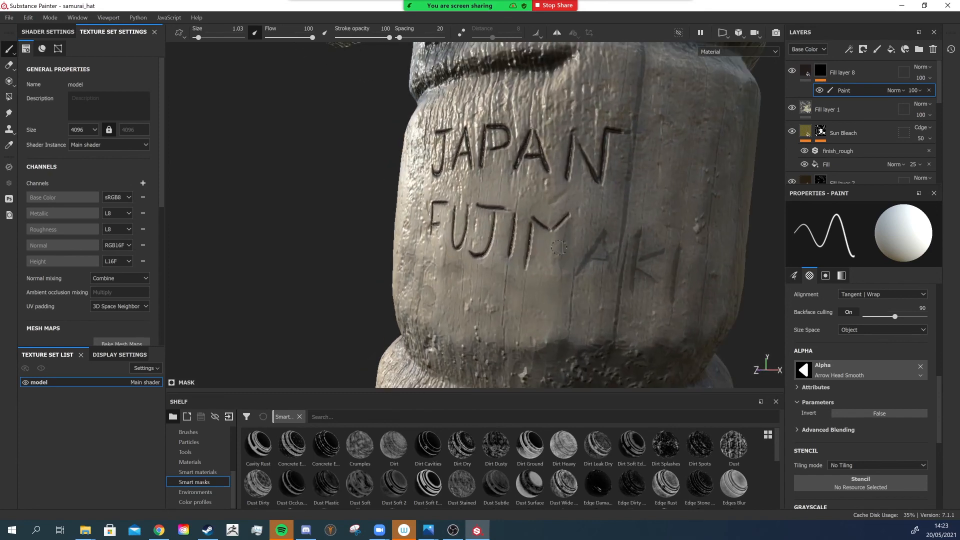
pyautogui.moveTo(570, 220); pyautogui.dragTo(563, 259)
pyautogui.moveTo(569, 227)
pyautogui.mouseDown()
pyautogui.moveTo(555, 273)
pyautogui.moveTo(574, 229)
pyautogui.moveTo(565, 276)
pyautogui.mouseUp()
pyautogui.hotkey('ctrl', 'z')
pyautogui.moveTo(606, 226); pyautogui.dragTo(577, 275)
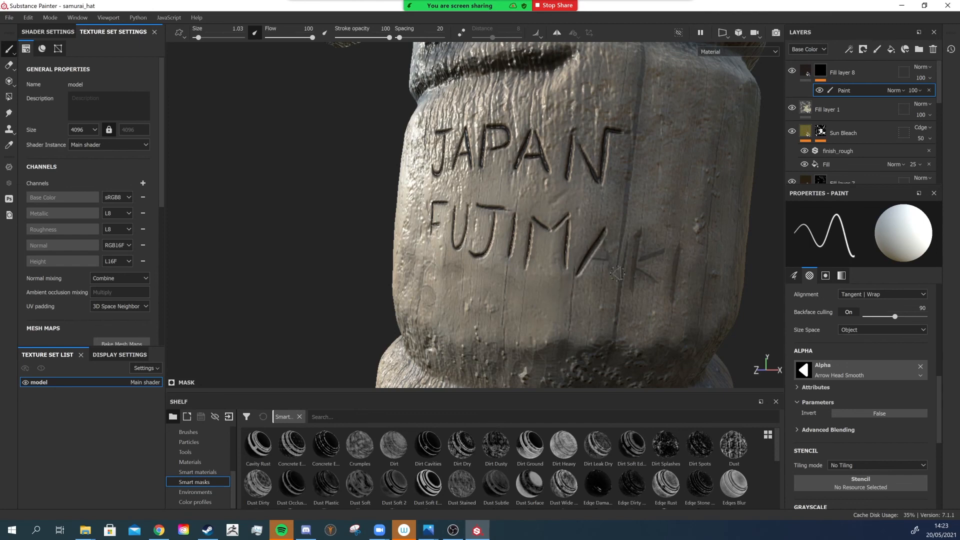
# - Finish the second row as FUJIMAKI by painting the remaining K and I letters
pyautogui.keyDown('alt'); pyautogui.moveTo(617, 181); pyautogui.dragTo(595, 199); pyautogui.keyUp('alt')
pyautogui.keyDown('alt'); pyautogui.moveTo(595, 199); pyautogui.dragTo(626, 195, button='right'); pyautogui.keyUp('alt')
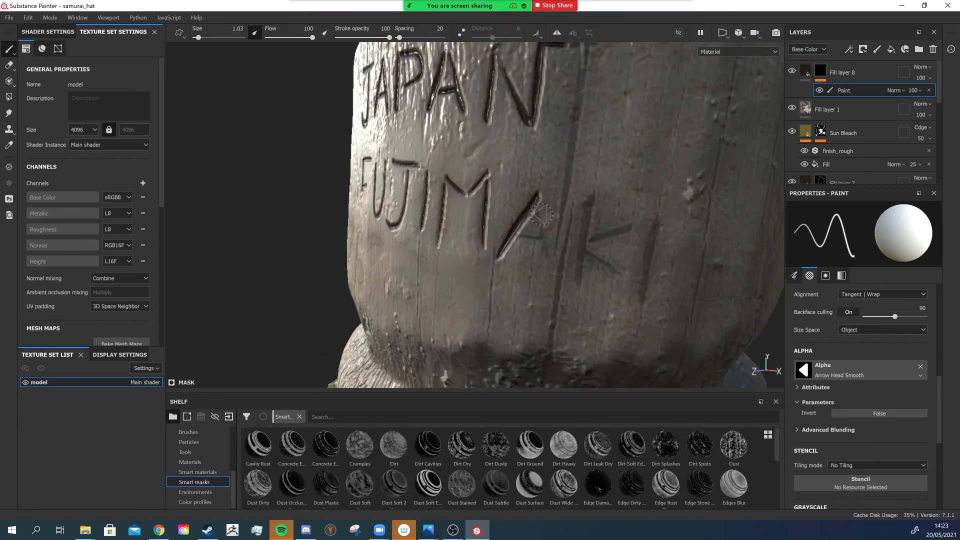
pyautogui.moveTo(538, 195)
pyautogui.mouseDown()
pyautogui.moveTo(548, 252)
pyautogui.moveTo(515, 235)
pyautogui.mouseUp()
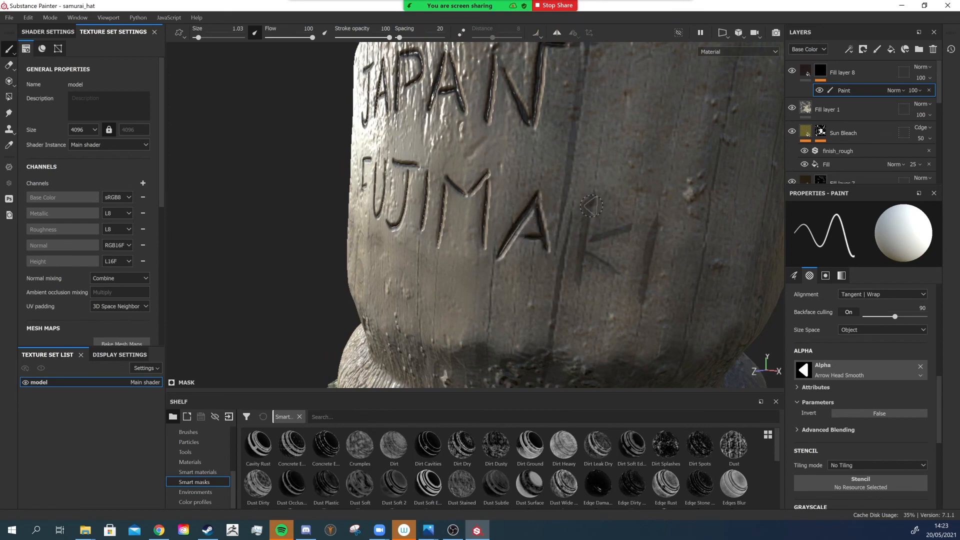
pyautogui.moveTo(593, 198); pyautogui.dragTo(580, 286)
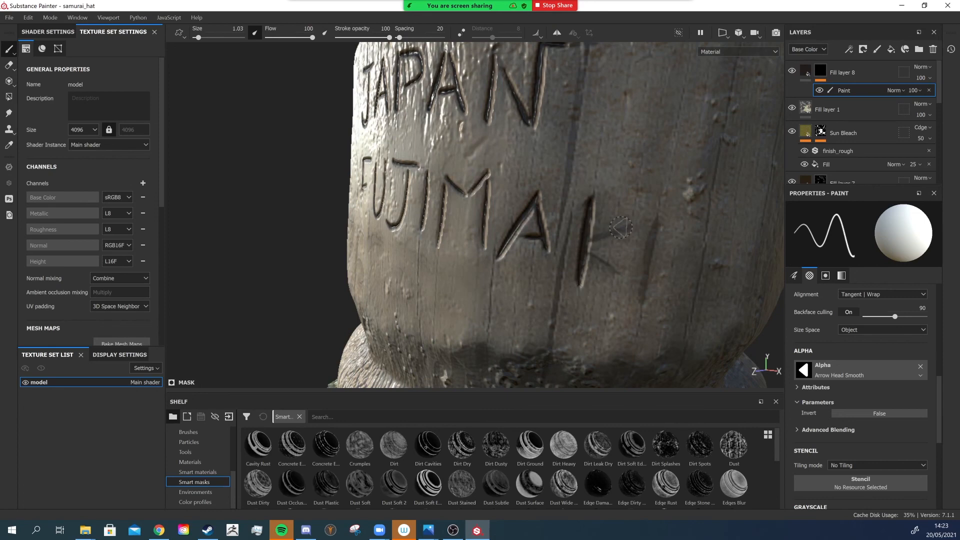
pyautogui.moveTo(632, 220)
pyautogui.mouseDown()
pyautogui.moveTo(590, 245)
pyautogui.moveTo(624, 275)
pyautogui.mouseUp()
pyautogui.moveTo(659, 213); pyautogui.dragTo(643, 300)
# - Paint the number 76 beneath FUJIMAKI at the lower left of the post segment
pyautogui.moveTo(701, 258)
pyautogui.keyDown('alt'); pyautogui.mouseDown()
pyautogui.moveTo(509, 237)
pyautogui.moveTo(537, 254)
pyautogui.mouseUp(); pyautogui.keyUp('alt')
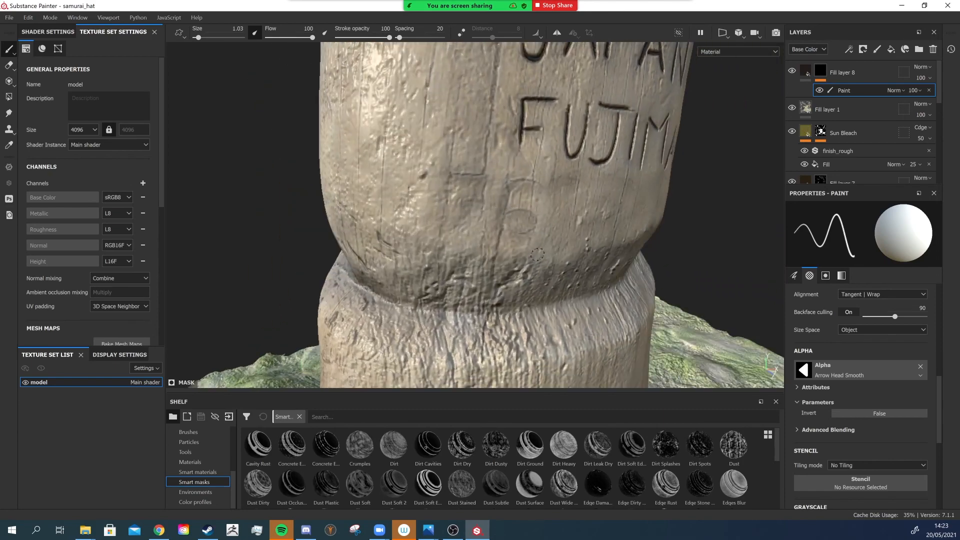
pyautogui.moveTo(453, 171)
pyautogui.mouseDown()
pyautogui.moveTo(485, 175)
pyautogui.moveTo(475, 233)
pyautogui.mouseUp()
pyautogui.moveTo(464, 200)
pyautogui.mouseDown()
pyautogui.moveTo(498, 199)
pyautogui.moveTo(511, 186)
pyautogui.moveTo(501, 227)
pyautogui.moveTo(533, 213)
pyautogui.moveTo(523, 207)
pyautogui.mouseUp()
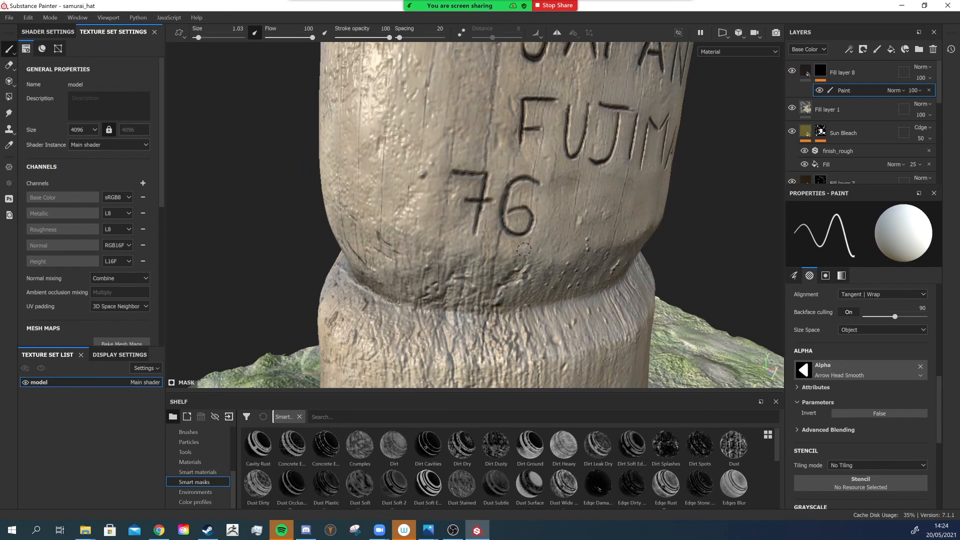
pyautogui.keyDown('alt'); pyautogui.moveTo(524, 250); pyautogui.dragTo(475, 246); pyautogui.keyUp('alt')
pyautogui.keyDown('alt'); pyautogui.moveTo(567, 138); pyautogui.dragTo(520, 198, button='middle'); pyautogui.keyUp('alt')
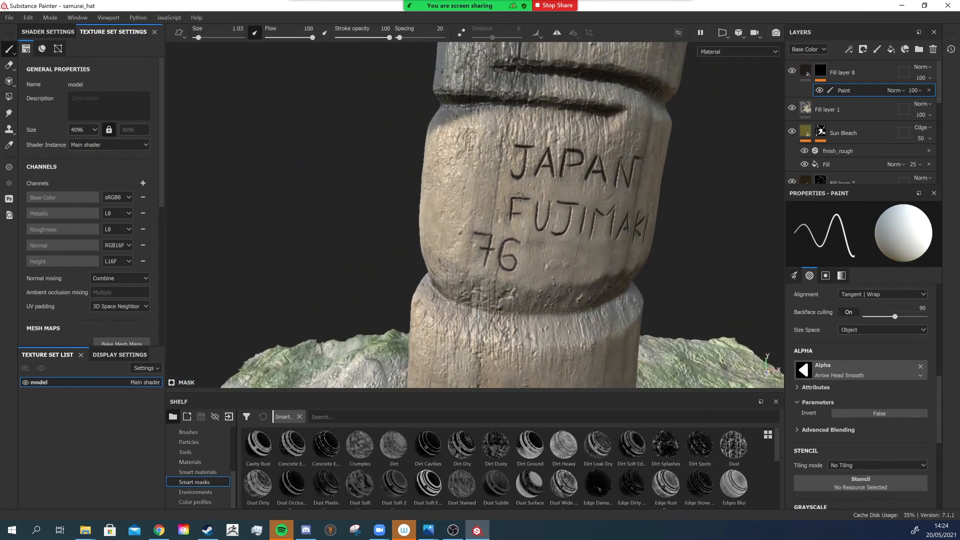
# - Turn on Fill layer 1's visibility to show the red painted post with its carvings
pyautogui.click(793, 108)
pyautogui.keyDown('alt'); pyautogui.moveTo(550, 203); pyautogui.dragTo(542, 176); pyautogui.keyUp('alt')
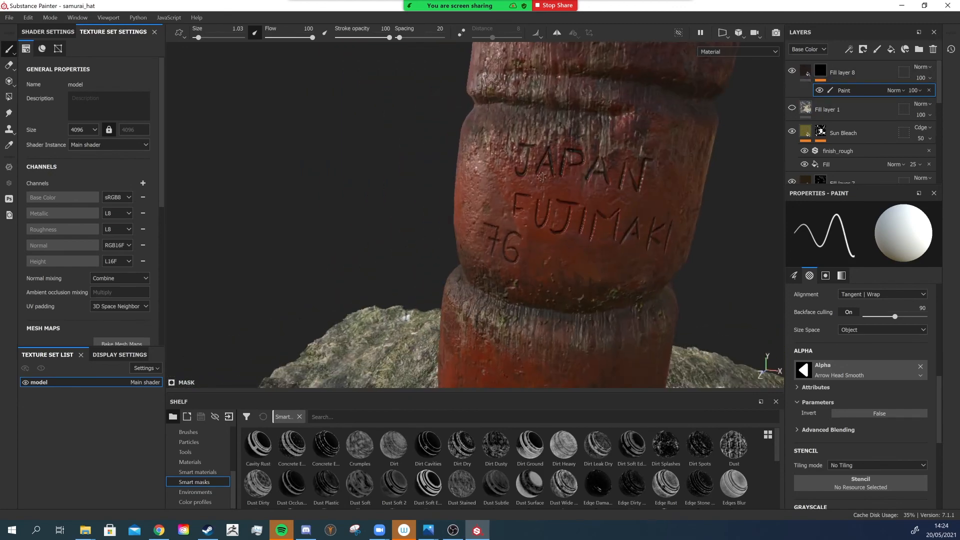
pyautogui.keyDown('alt'); pyautogui.moveTo(542, 176); pyautogui.dragTo(522, 174, button='right'); pyautogui.keyUp('alt')
pyautogui.keyDown('alt'); pyautogui.moveTo(530, 178); pyautogui.dragTo(566, 174); pyautogui.keyUp('alt')
pyautogui.keyDown('alt'); pyautogui.moveTo(545, 175); pyautogui.dragTo(559, 177, button='right'); pyautogui.keyUp('alt')
pyautogui.moveTo(560, 175)
pyautogui.keyDown('alt'); pyautogui.mouseDown()
pyautogui.moveTo(563, 187)
pyautogui.moveTo(562, 175)
pyautogui.mouseUp(); pyautogui.keyUp('alt')
pyautogui.keyDown('alt'); pyautogui.moveTo(569, 113); pyautogui.dragTo(561, 147, button='middle'); pyautogui.keyUp('alt')
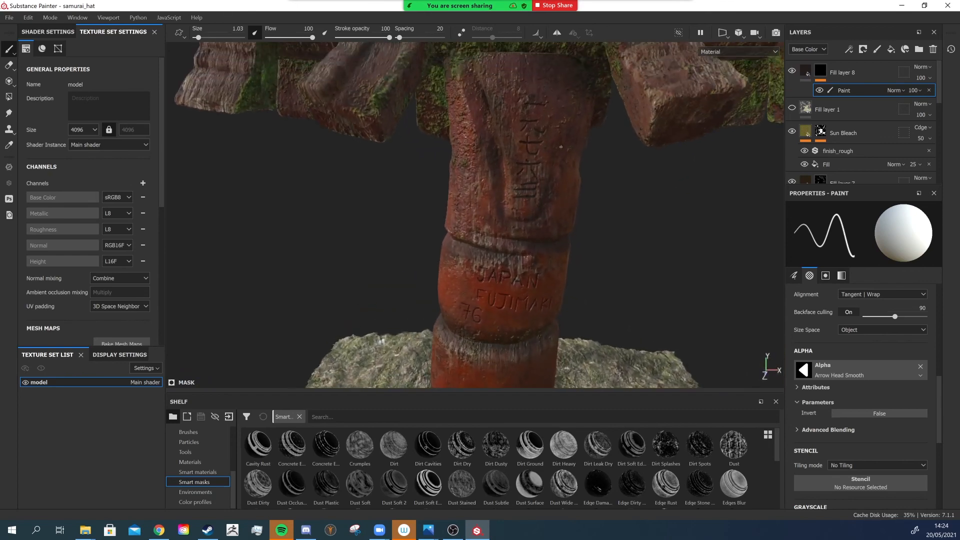
# - Set Fill layer 8's height to -0.2114 and its base color to dark brown 3B2d1B
pyautogui.click(806, 71)
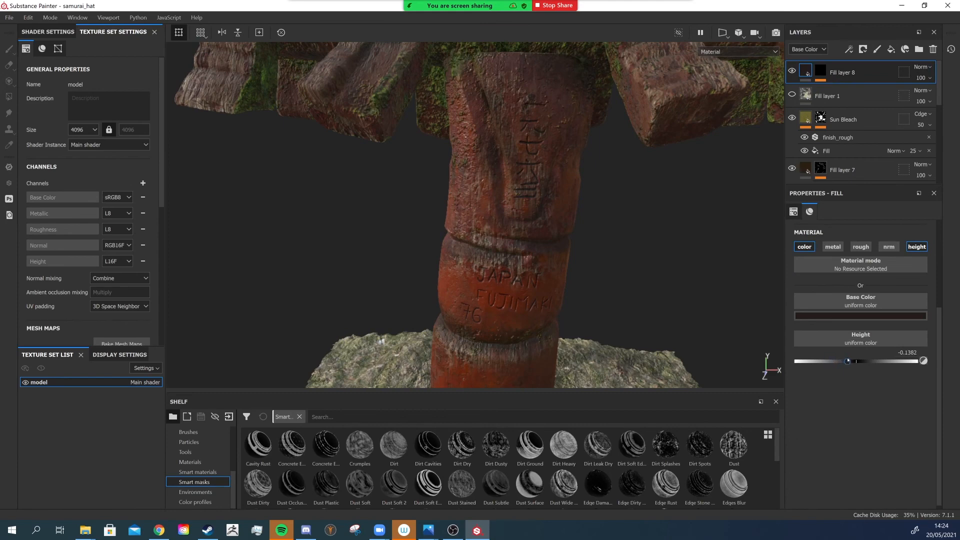
pyautogui.moveTo(847, 360); pyautogui.dragTo(844, 361)
pyautogui.keyDown('alt'); pyautogui.moveTo(576, 195); pyautogui.dragTo(596, 201, button='right'); pyautogui.keyUp('alt')
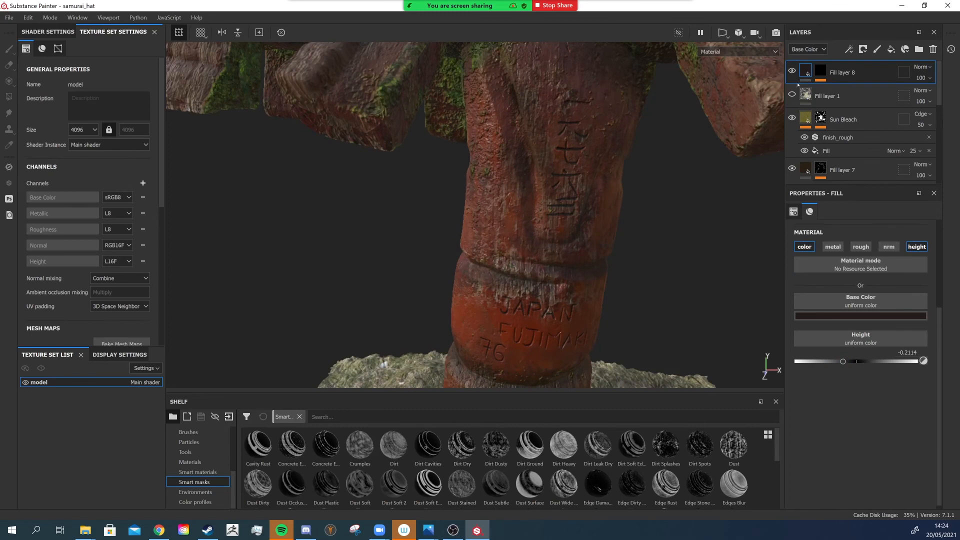
pyautogui.click(861, 315)
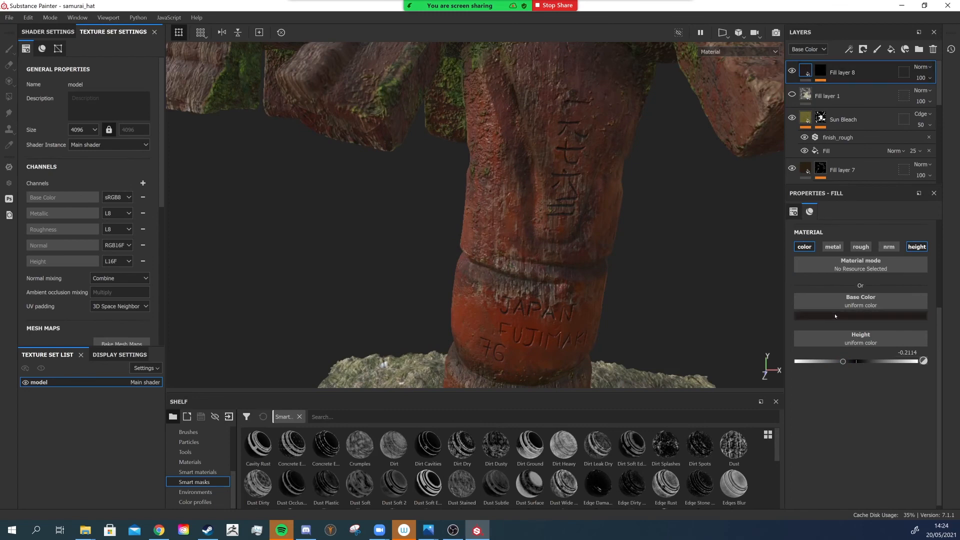
pyautogui.moveTo(837, 406); pyautogui.dragTo(909, 411)
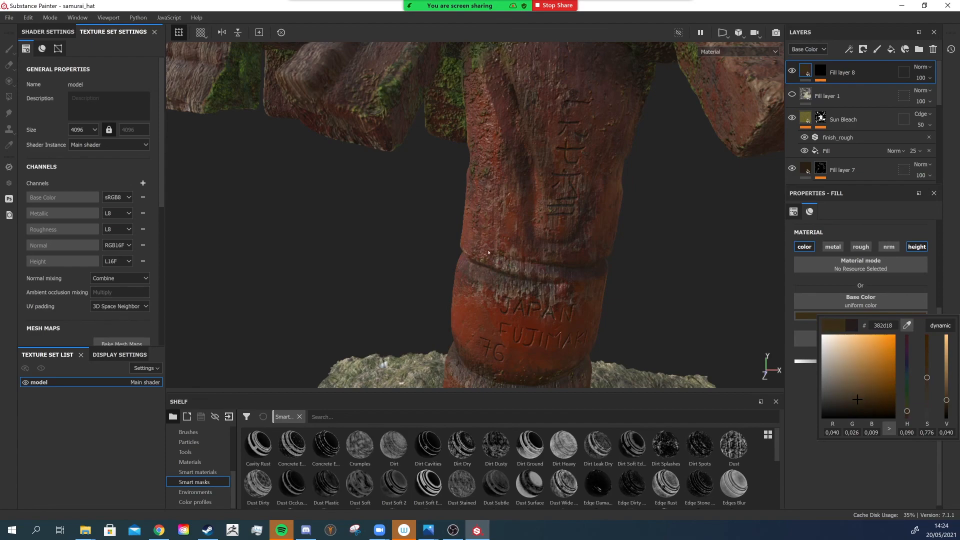
# - Switch the viewport to Iray rendering and set the environment map to Cave Entry Forest
pyautogui.keyDown('alt'); pyautogui.moveTo(571, 286); pyautogui.dragTo(493, 301, button='right'); pyautogui.keyUp('alt')
pyautogui.keyDown('alt'); pyautogui.moveTo(493, 302); pyautogui.dragTo(486, 310); pyautogui.keyUp('alt')
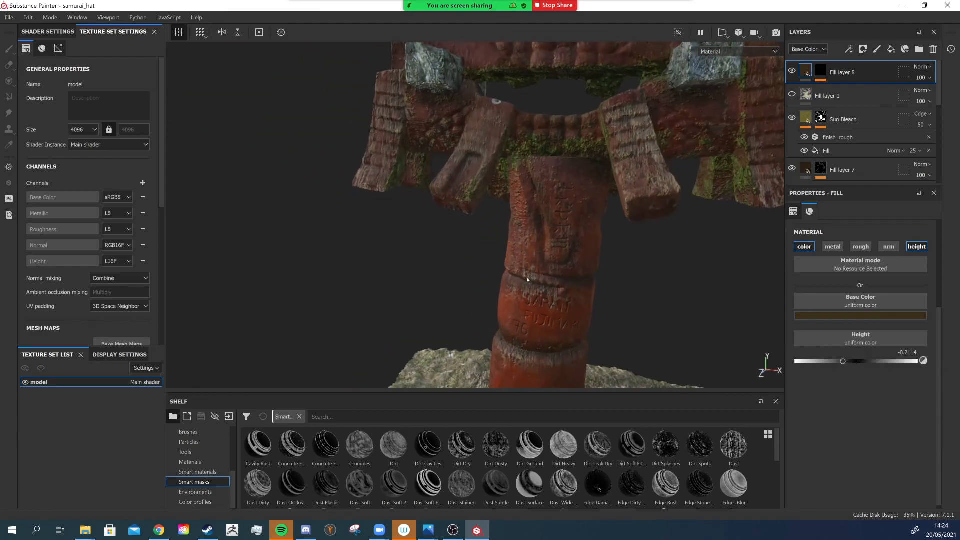
pyautogui.keyDown('alt'); pyautogui.moveTo(486, 310); pyautogui.dragTo(485, 202, button='middle'); pyautogui.keyUp('alt')
pyautogui.keyDown('alt'); pyautogui.moveTo(485, 202); pyautogui.dragTo(493, 290); pyautogui.keyUp('alt')
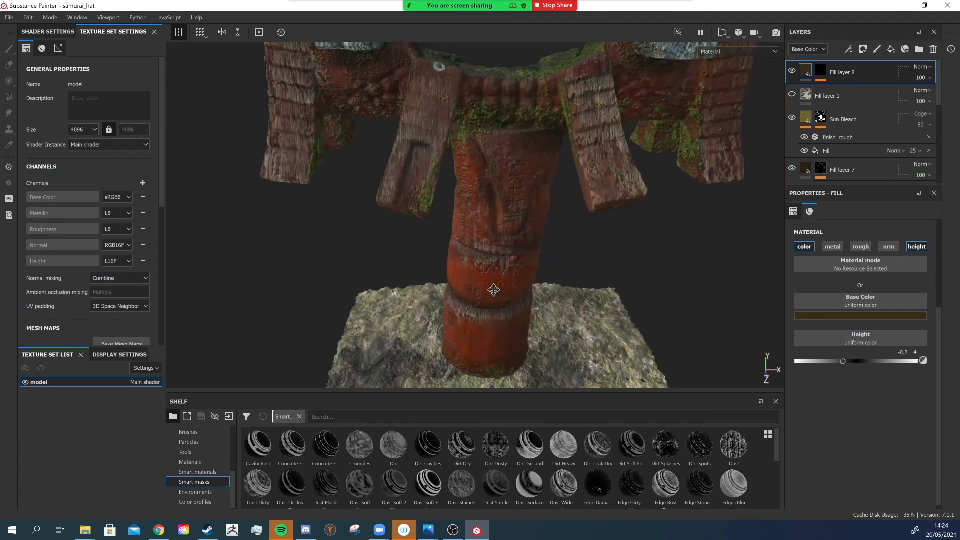
pyautogui.keyDown('alt'); pyautogui.moveTo(605, 241); pyautogui.dragTo(575, 262, button='right'); pyautogui.keyUp('alt')
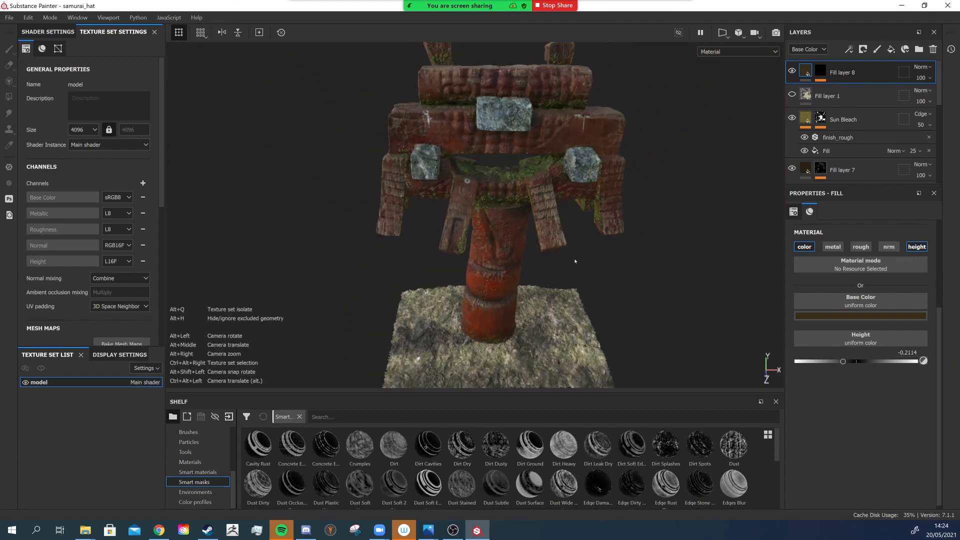
pyautogui.keyDown('alt'); pyautogui.moveTo(575, 261); pyautogui.dragTo(577, 234); pyautogui.keyUp('alt')
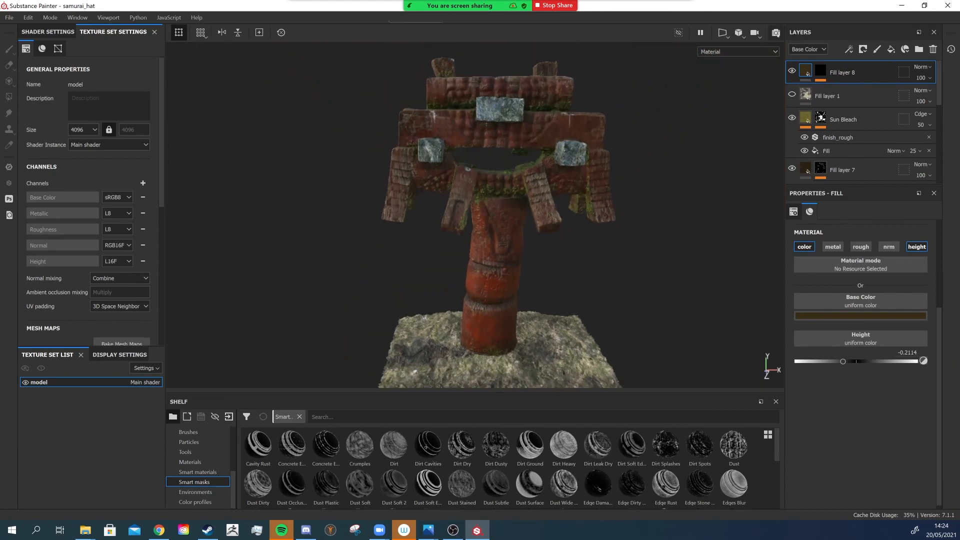
pyautogui.click(777, 33)
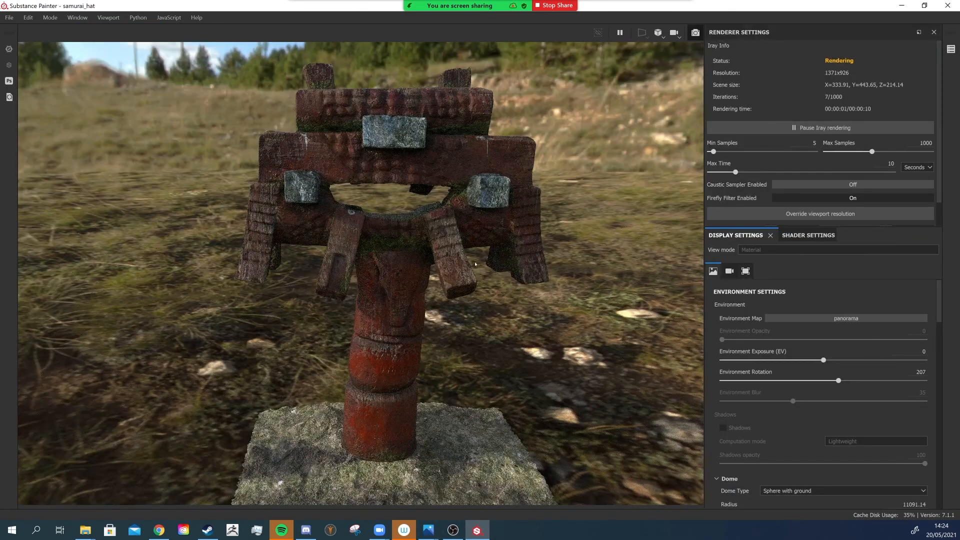
pyautogui.click(838, 318)
pyautogui.click(829, 380)
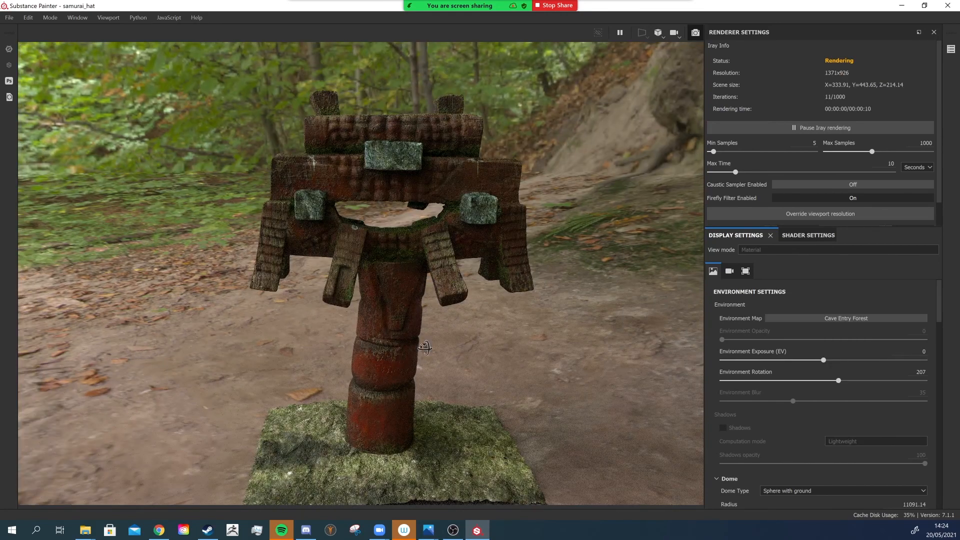
# - Rotate the environment to 331 degrees and frame the hat in the Iray render
pyautogui.keyDown('alt'); pyautogui.moveTo(425, 349); pyautogui.dragTo(484, 341); pyautogui.keyUp('alt')
pyautogui.scroll(3, 533, 357)
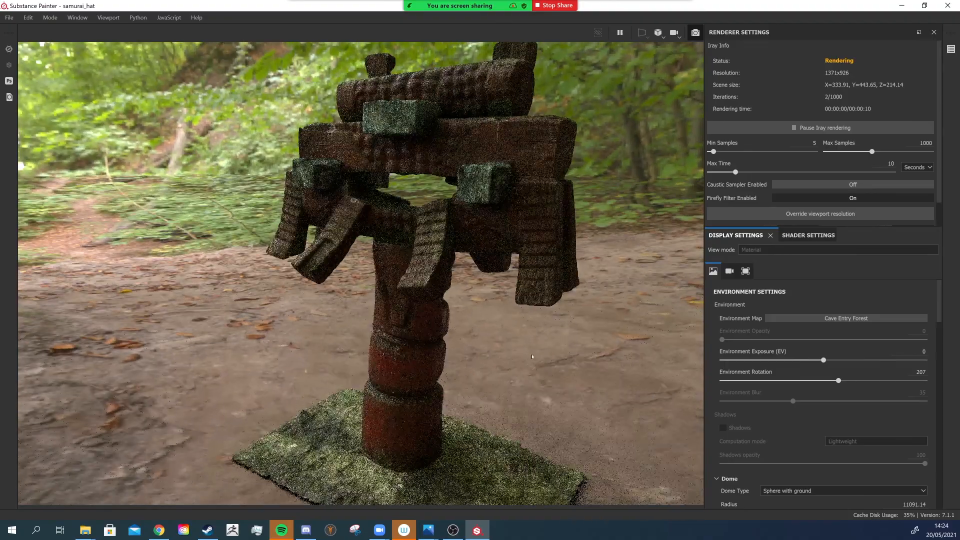
pyautogui.keyDown('shift'); pyautogui.moveTo(534, 356); pyautogui.dragTo(365, 334, button='right'); pyautogui.keyUp('shift')
pyautogui.moveTo(454, 347)
pyautogui.keyDown('alt'); pyautogui.mouseDown()
pyautogui.moveTo(435, 344)
pyautogui.moveTo(597, 368)
pyautogui.moveTo(481, 357)
pyautogui.moveTo(465, 345)
pyautogui.moveTo(440, 352)
pyautogui.mouseUp(); pyautogui.keyUp('alt')
pyautogui.keyDown('alt'); pyautogui.moveTo(441, 351); pyautogui.dragTo(474, 366, button='right'); pyautogui.keyUp('alt')
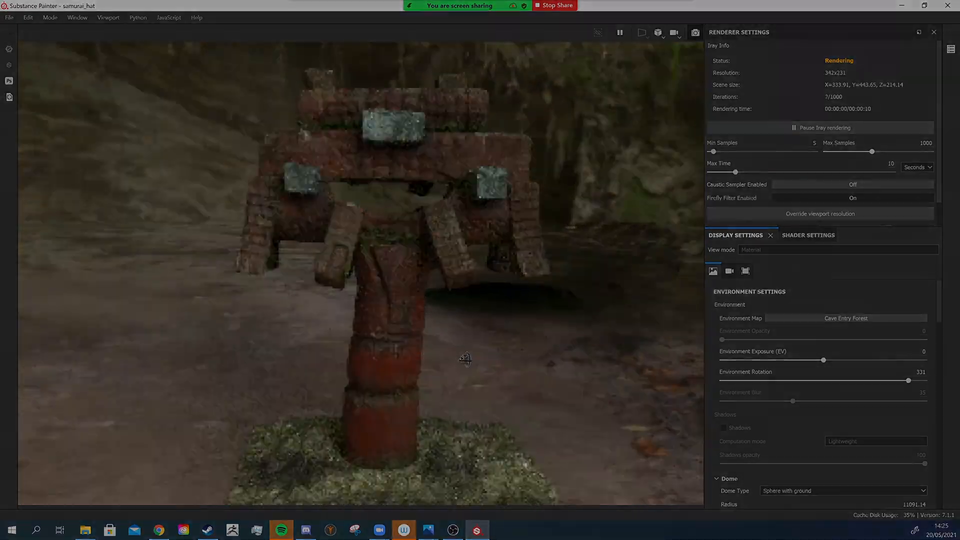